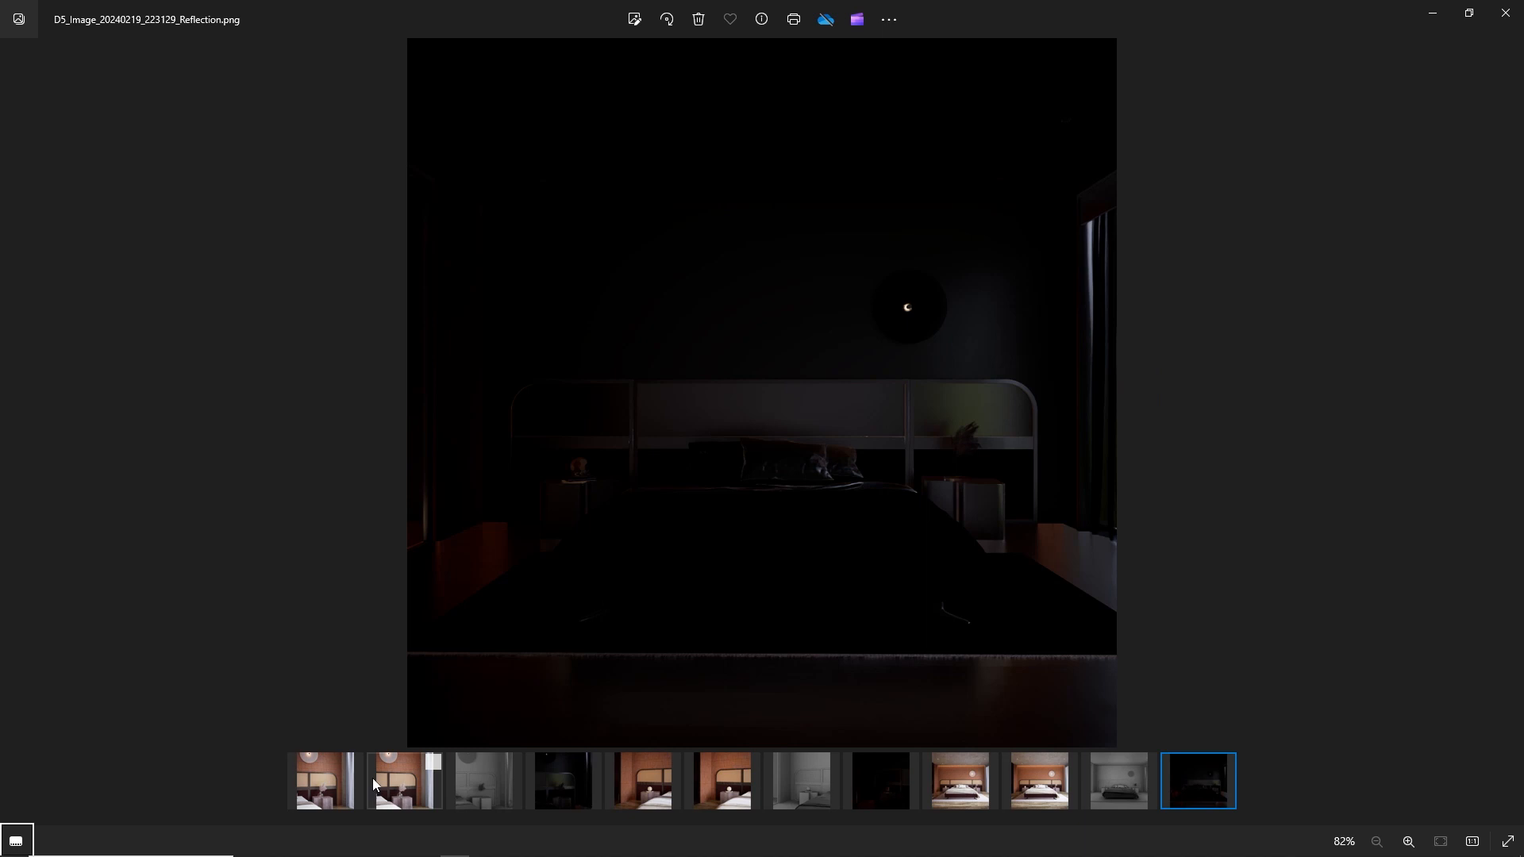
Step: Compare the vase nightstand close-up, the lamp nightstand close-up and the full bedroom render side by side
left_click(354, 762)
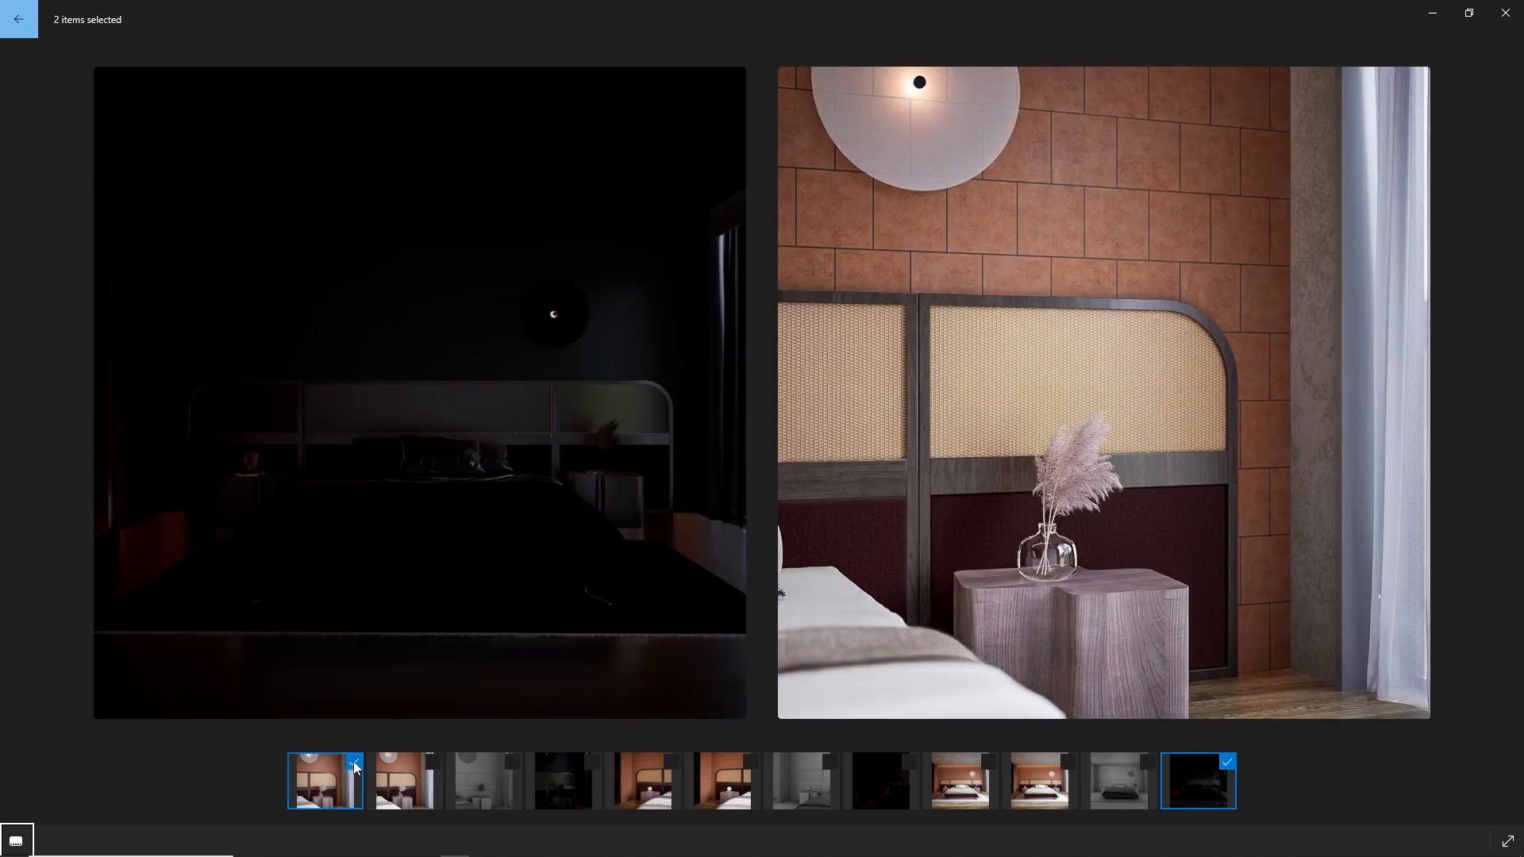
left_click(671, 762)
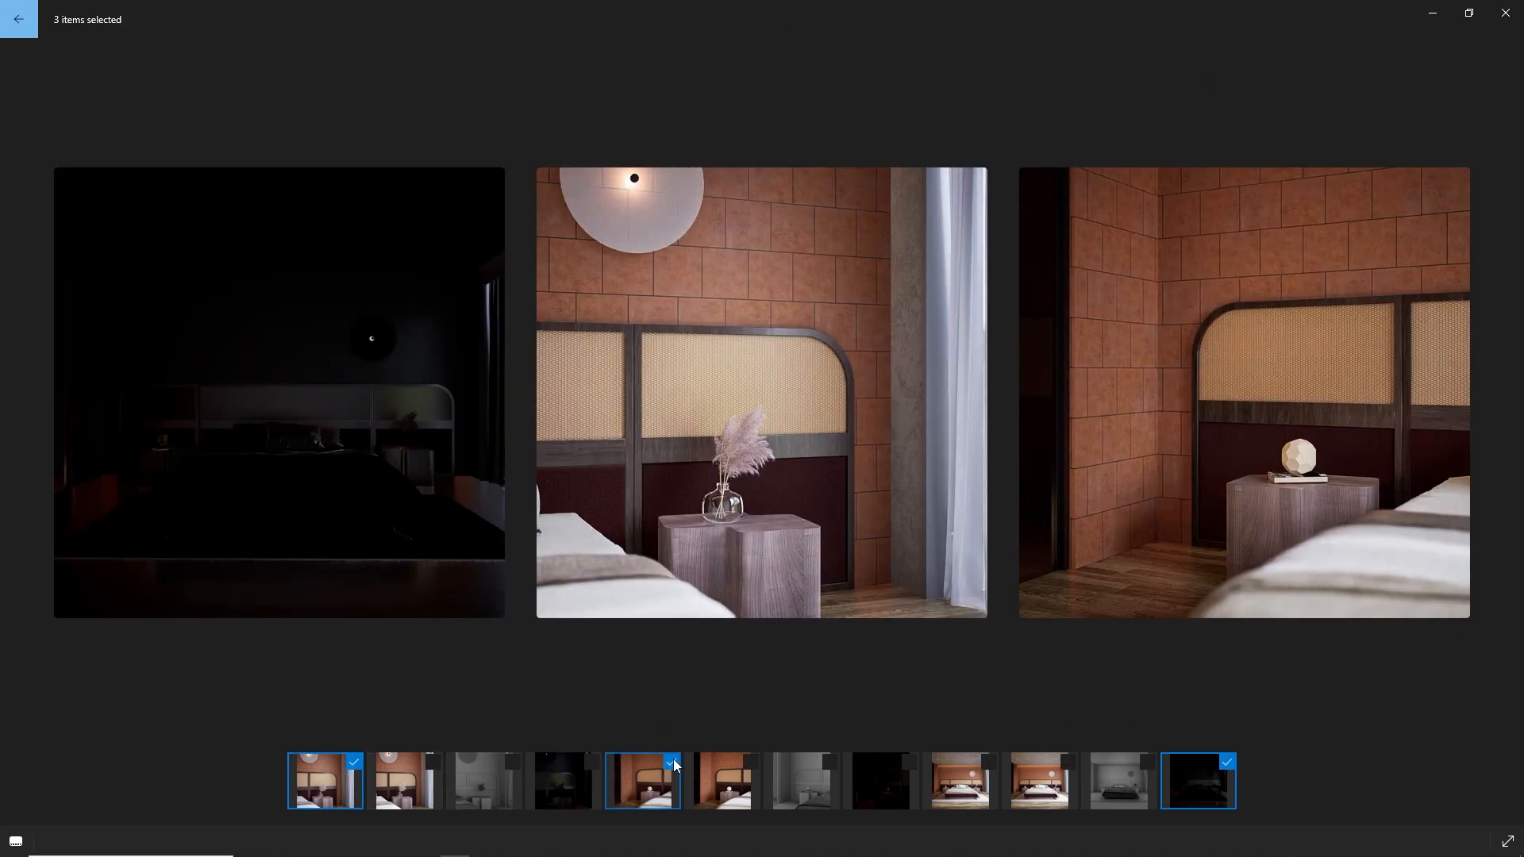
left_click(1227, 762)
left_click(988, 763)
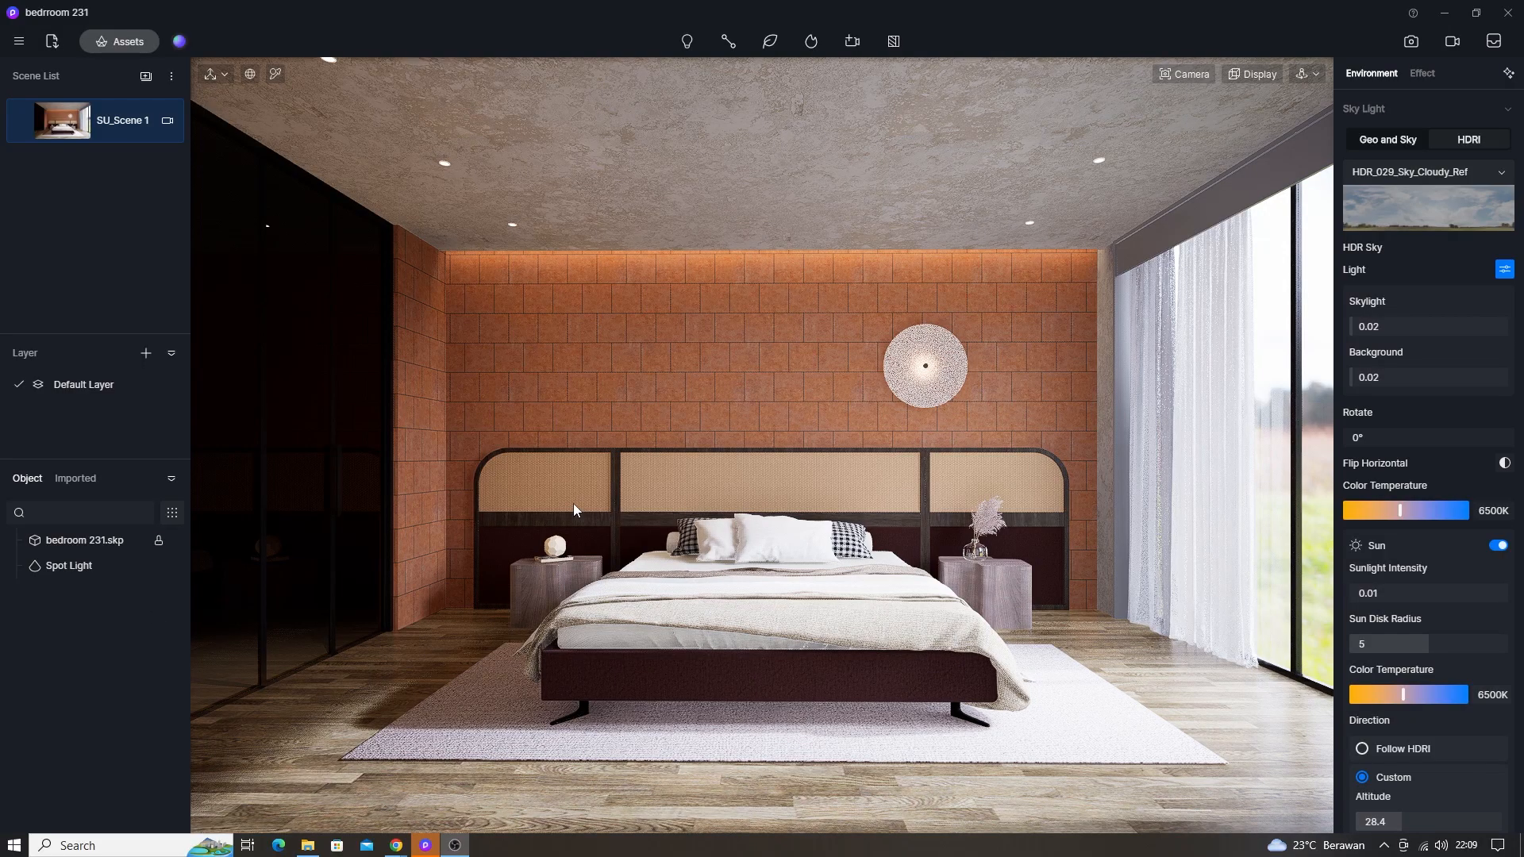
Step: Switch to D5 Render and save the bedroom 231 project
left_click(17, 45)
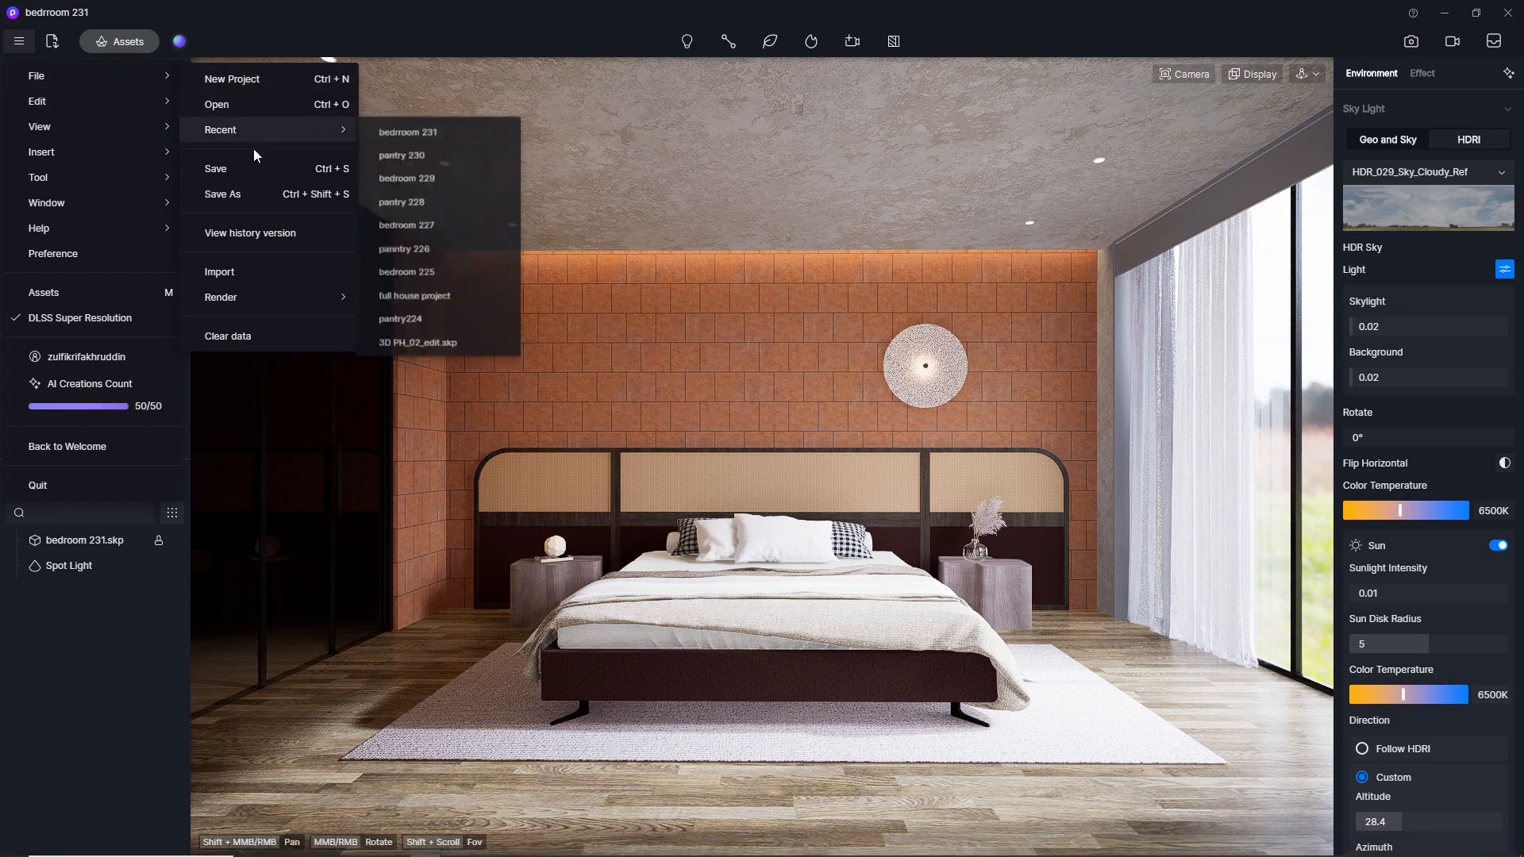
left_click(254, 174)
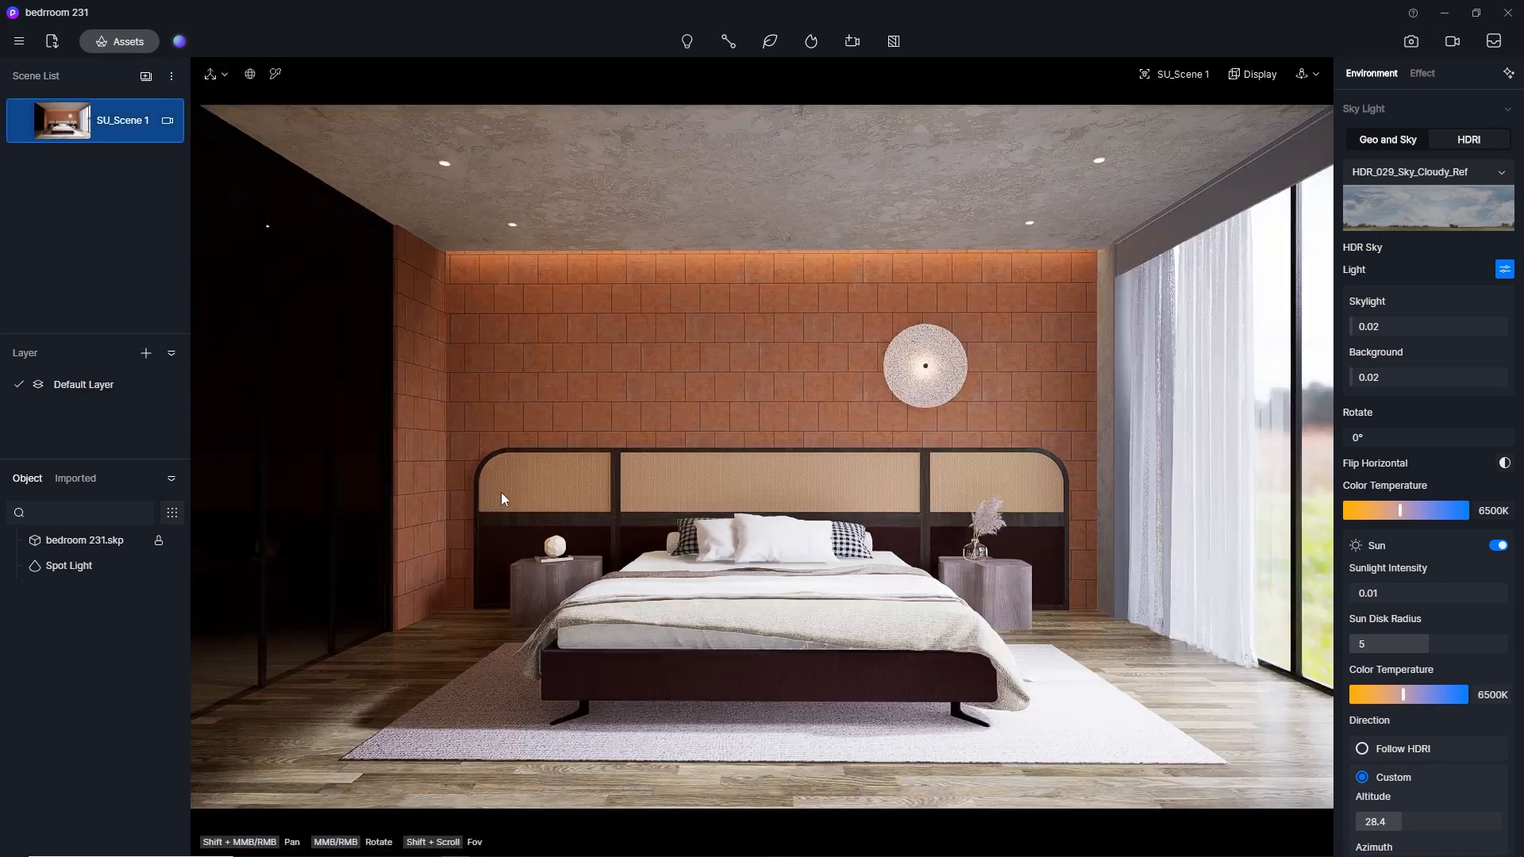
Step: Aim the camera at the nightstand with the round lamp and set the field of view to 60°
scroll(638, 520, "up", 2)
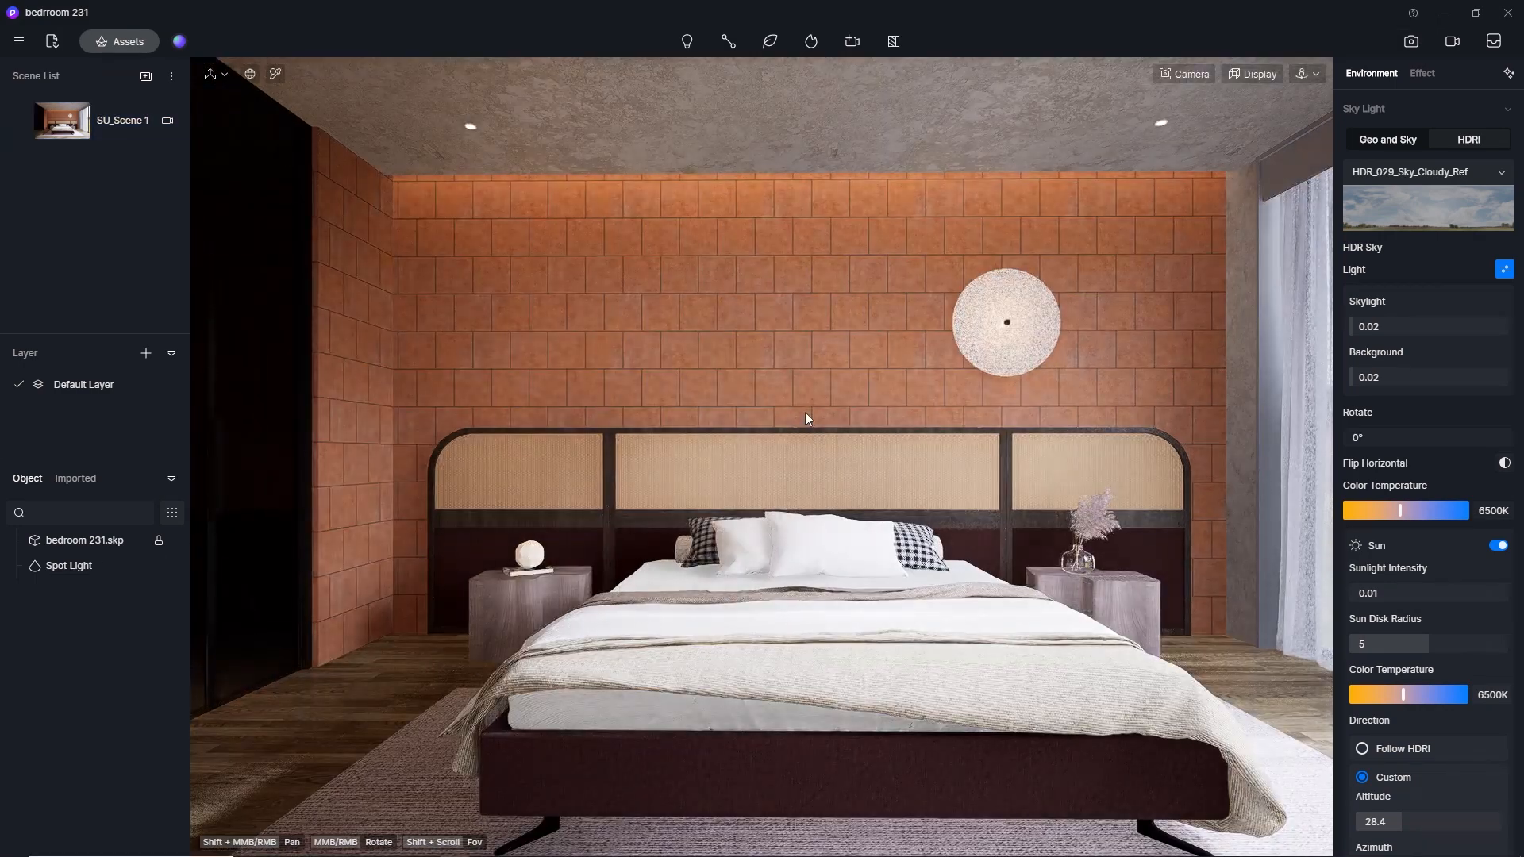
scroll(803, 412, "up", 1)
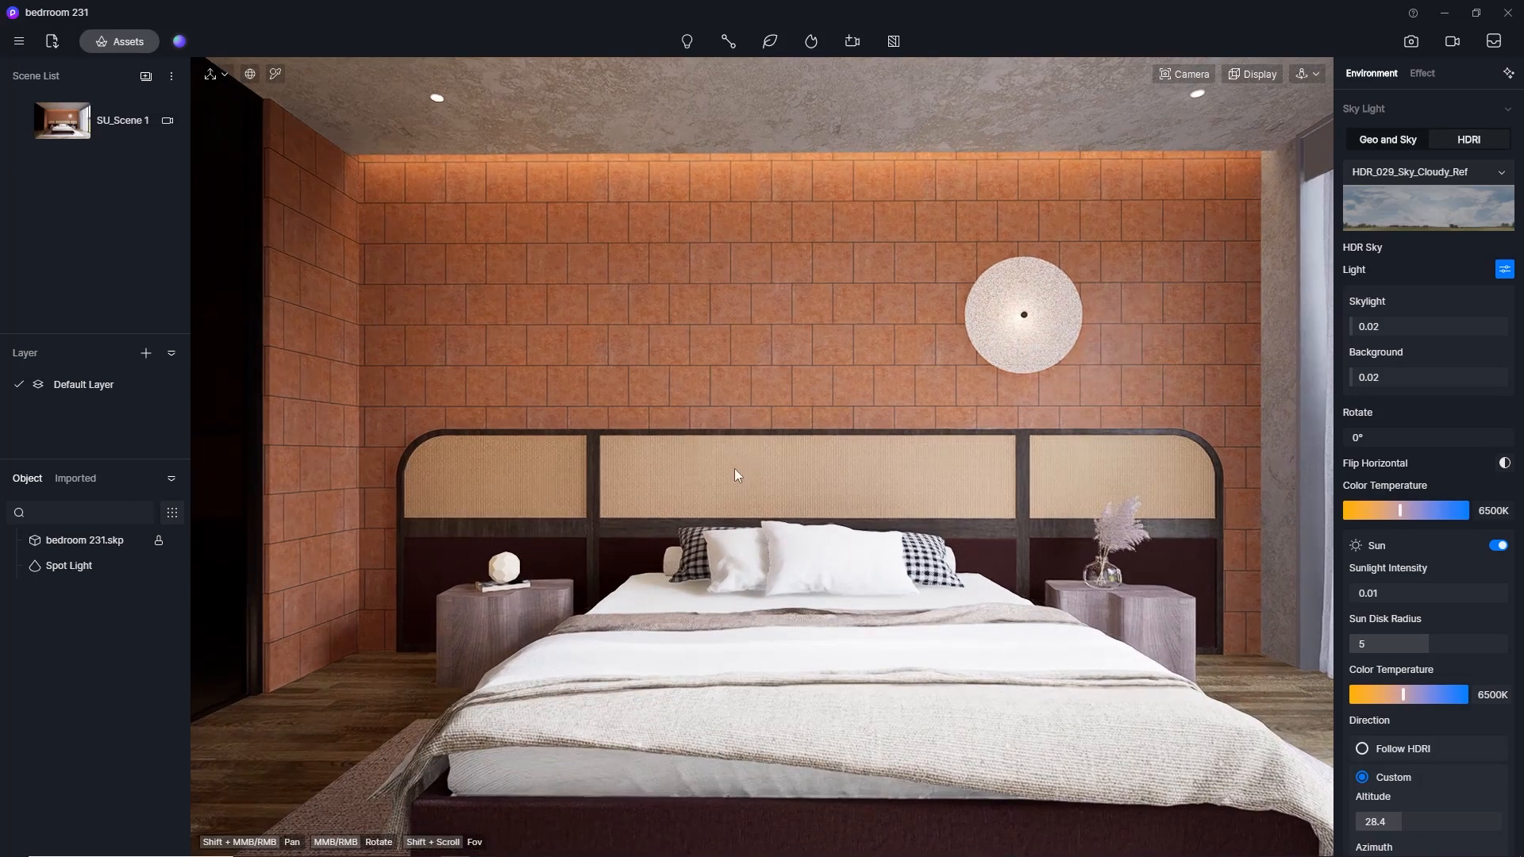
left_click_drag(734, 469, 775, 466)
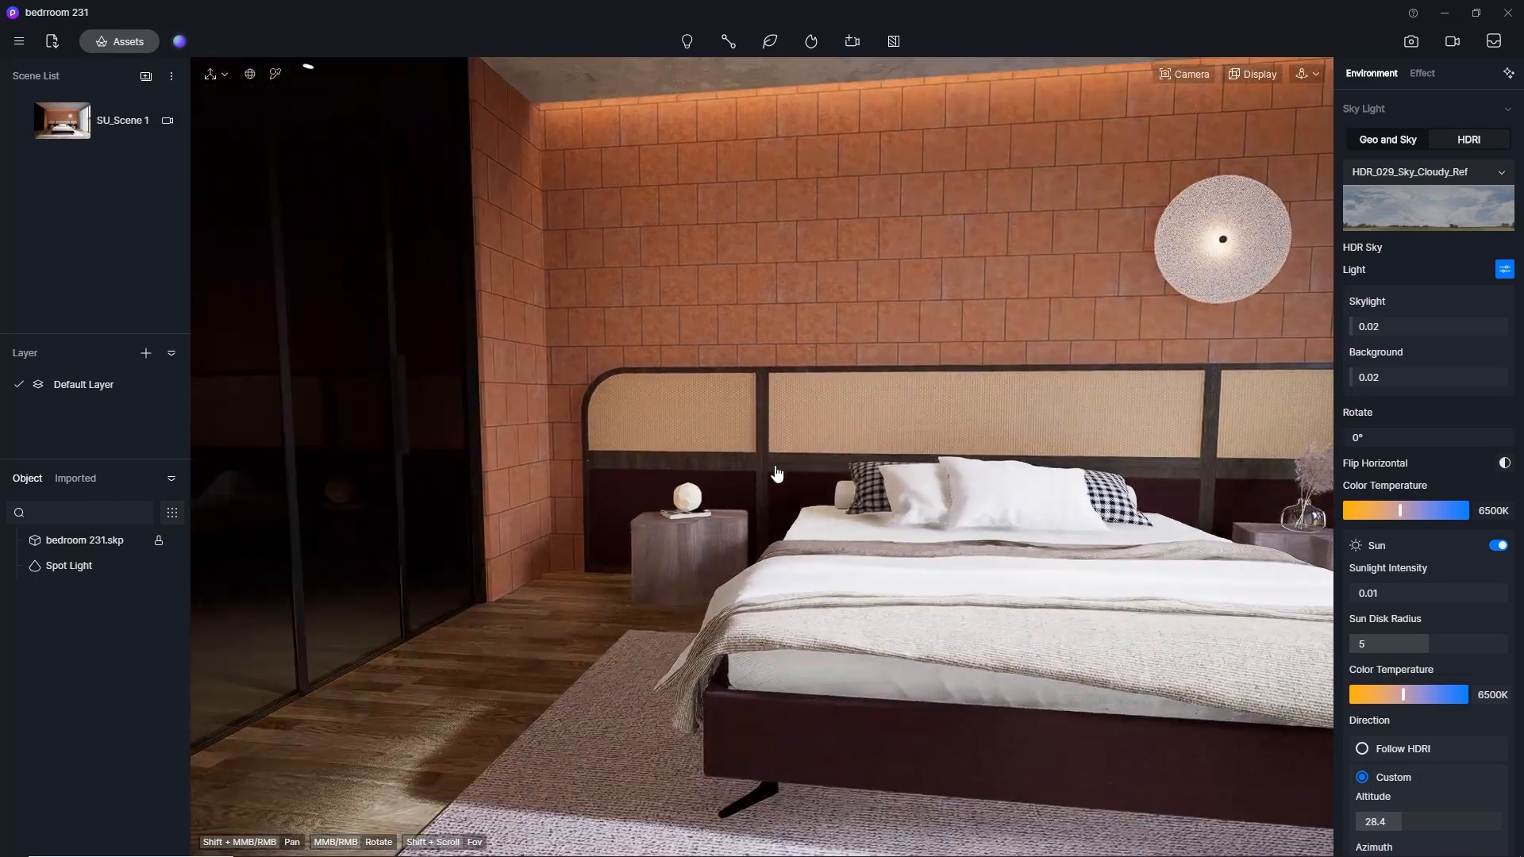
scroll(691, 438, "up", 3)
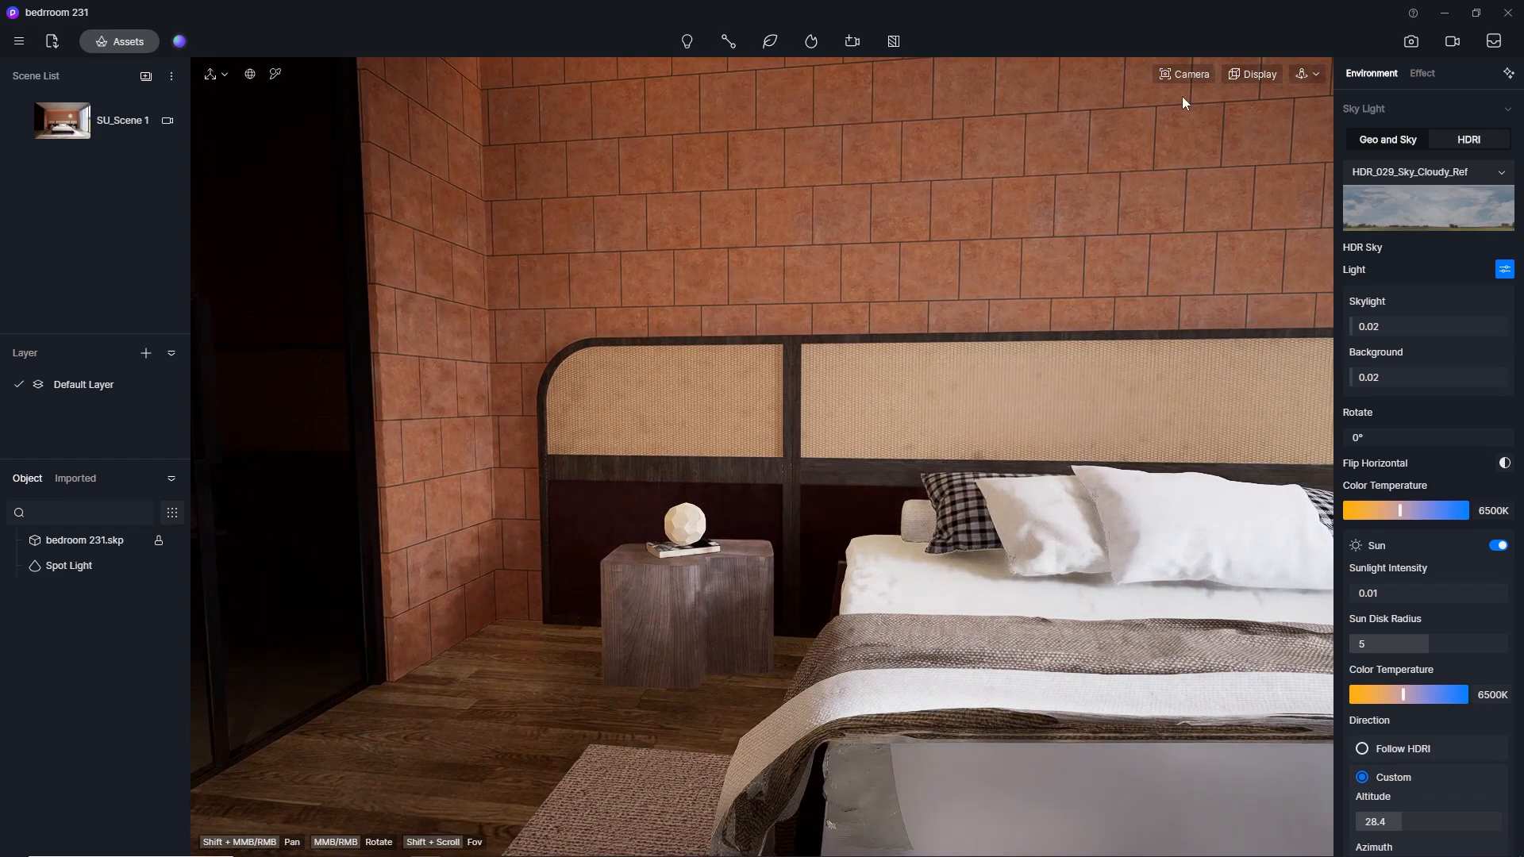
left_click(1185, 76)
left_click_drag(1165, 240, 1080, 240)
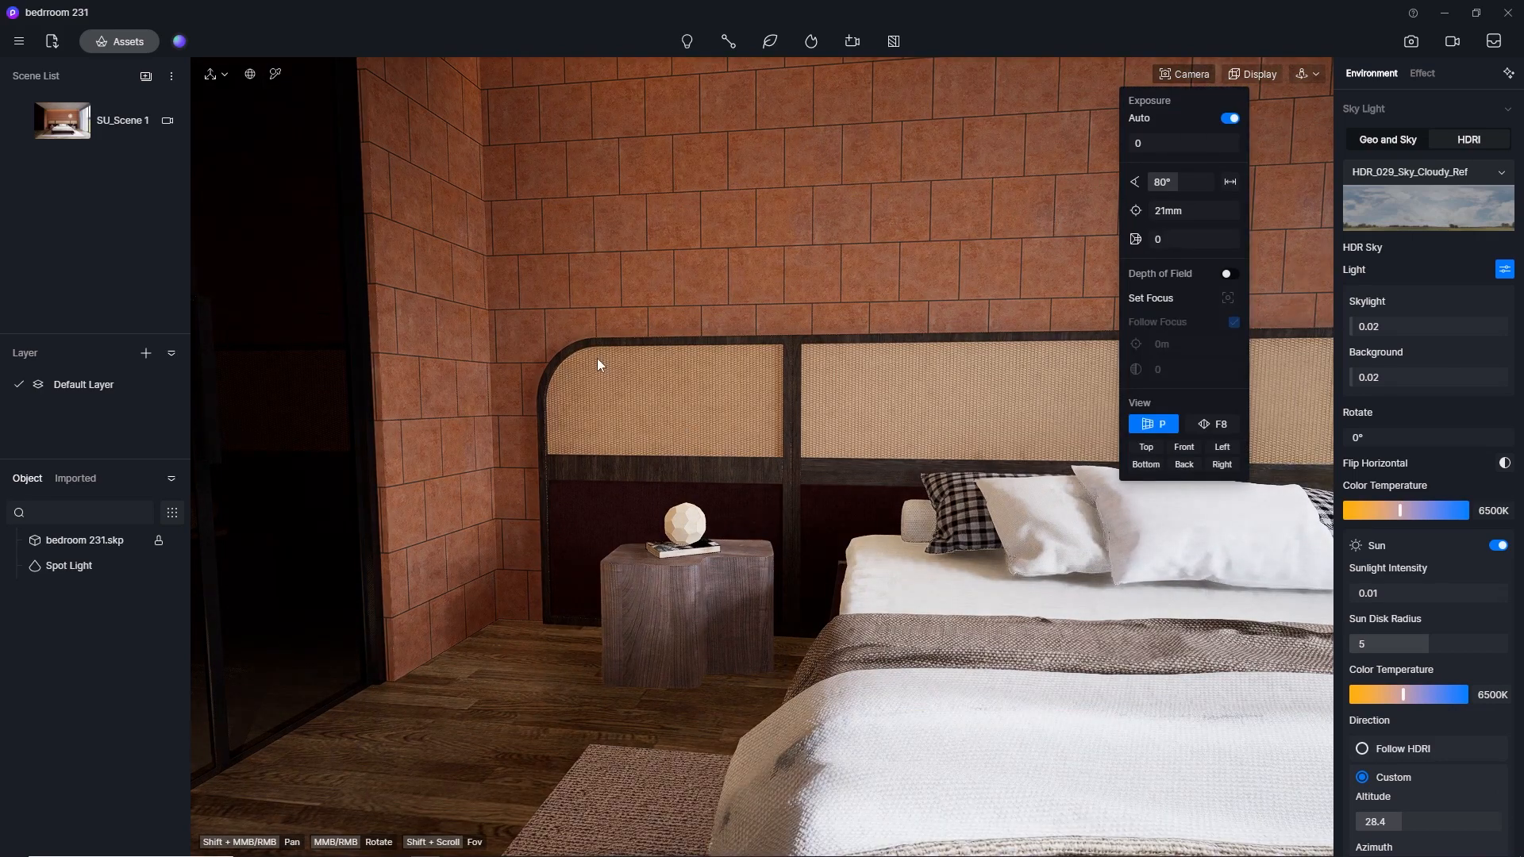
left_click_drag(633, 404, 745, 421)
left_click(1185, 74)
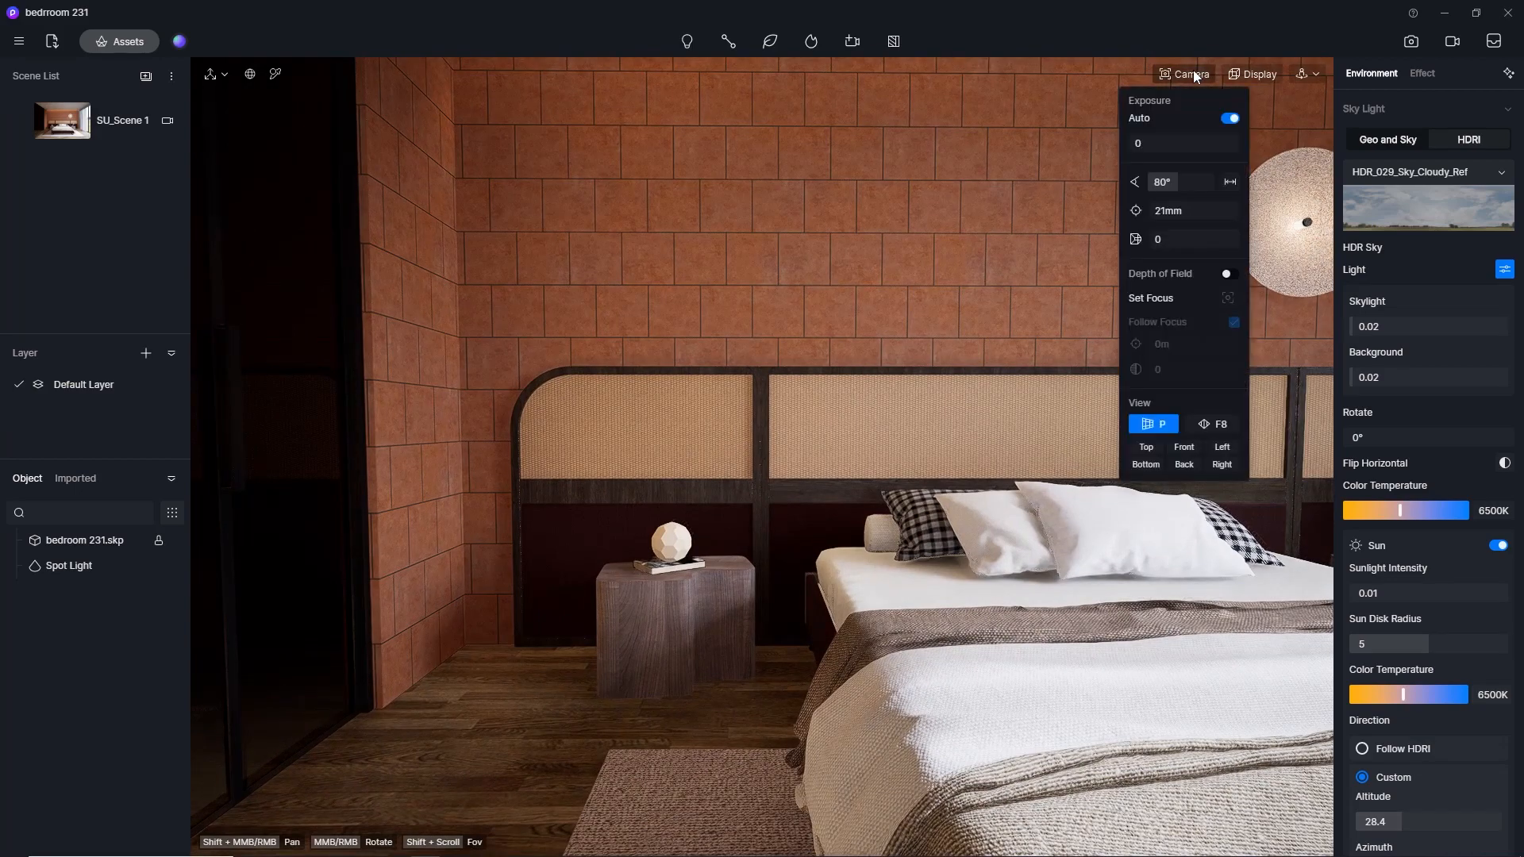
left_click(1179, 185)
type("60")
key("Return")
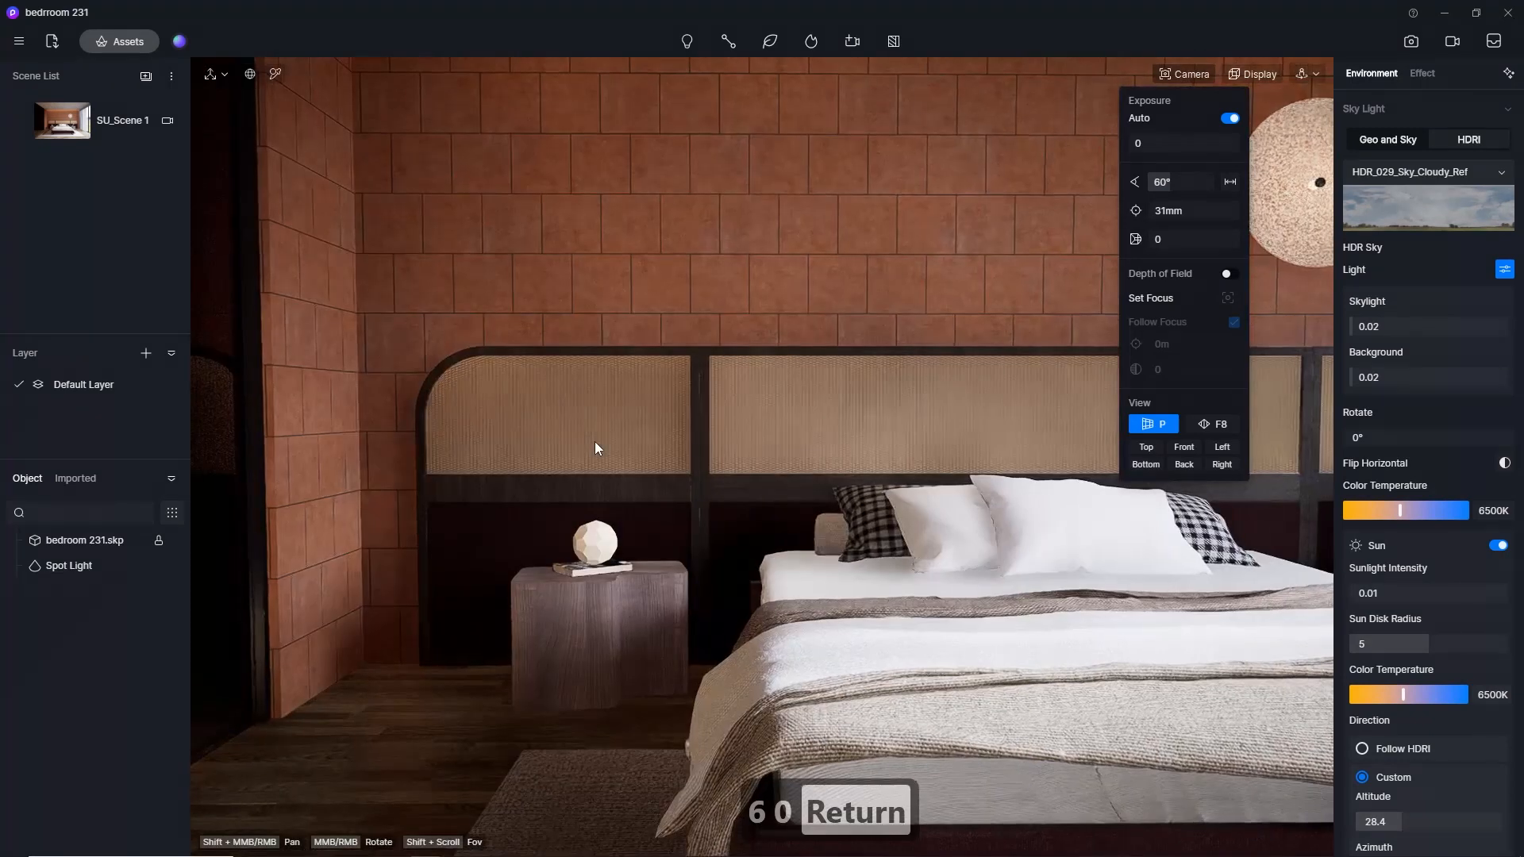
Step: Frame the camera on the vase nightstand, showing the wall lamp, headboard corner and curtains
left_click_drag(595, 445, 839, 457)
left_click_drag(530, 454, 444, 499)
left_click_drag(1045, 497, 514, 502)
left_click_drag(620, 559, 1002, 622)
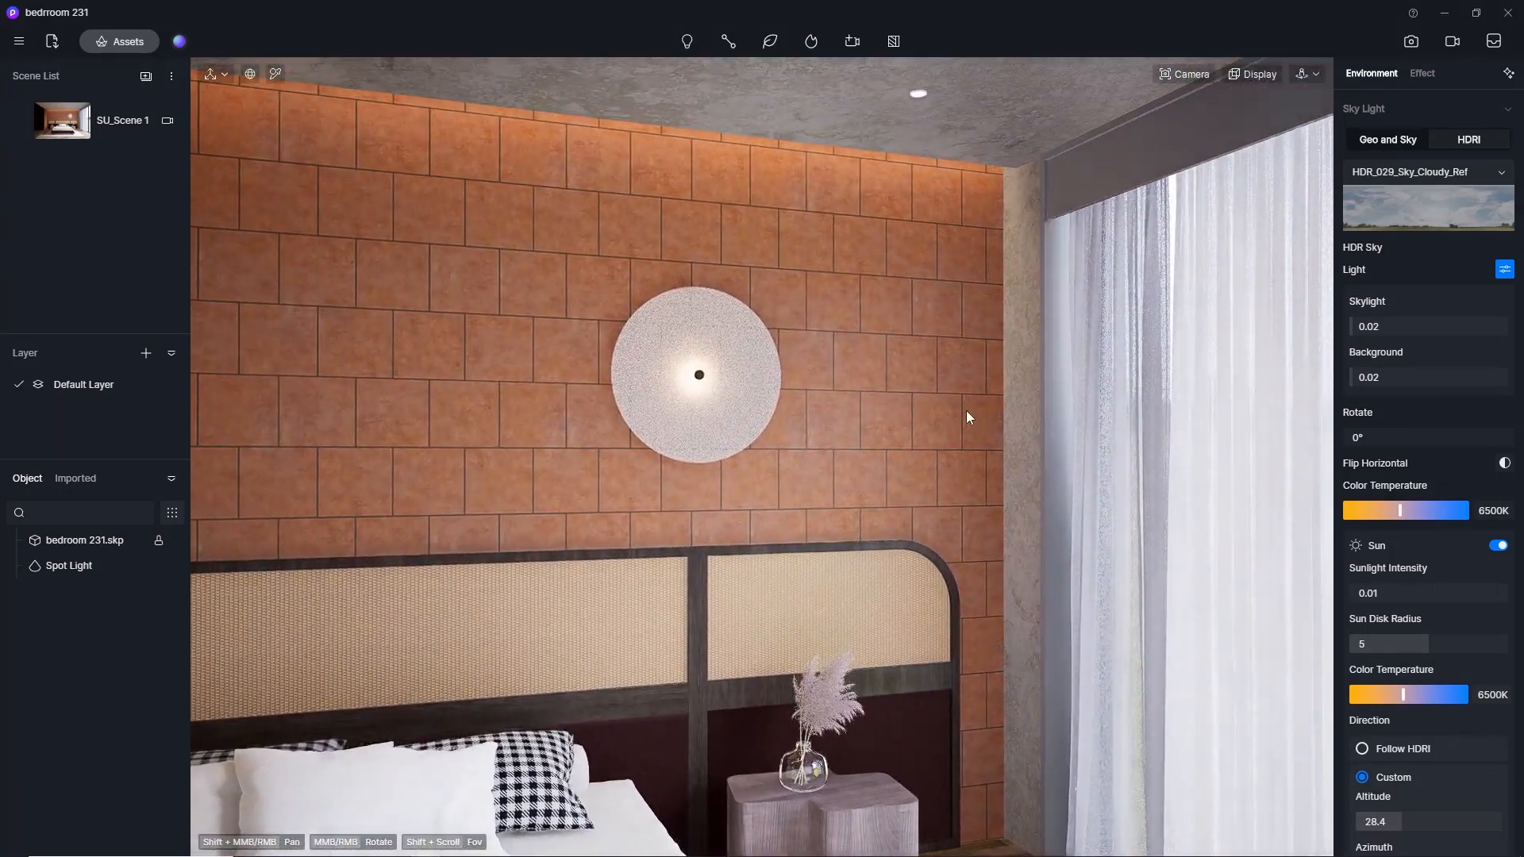
left_click_drag(965, 413, 913, 395)
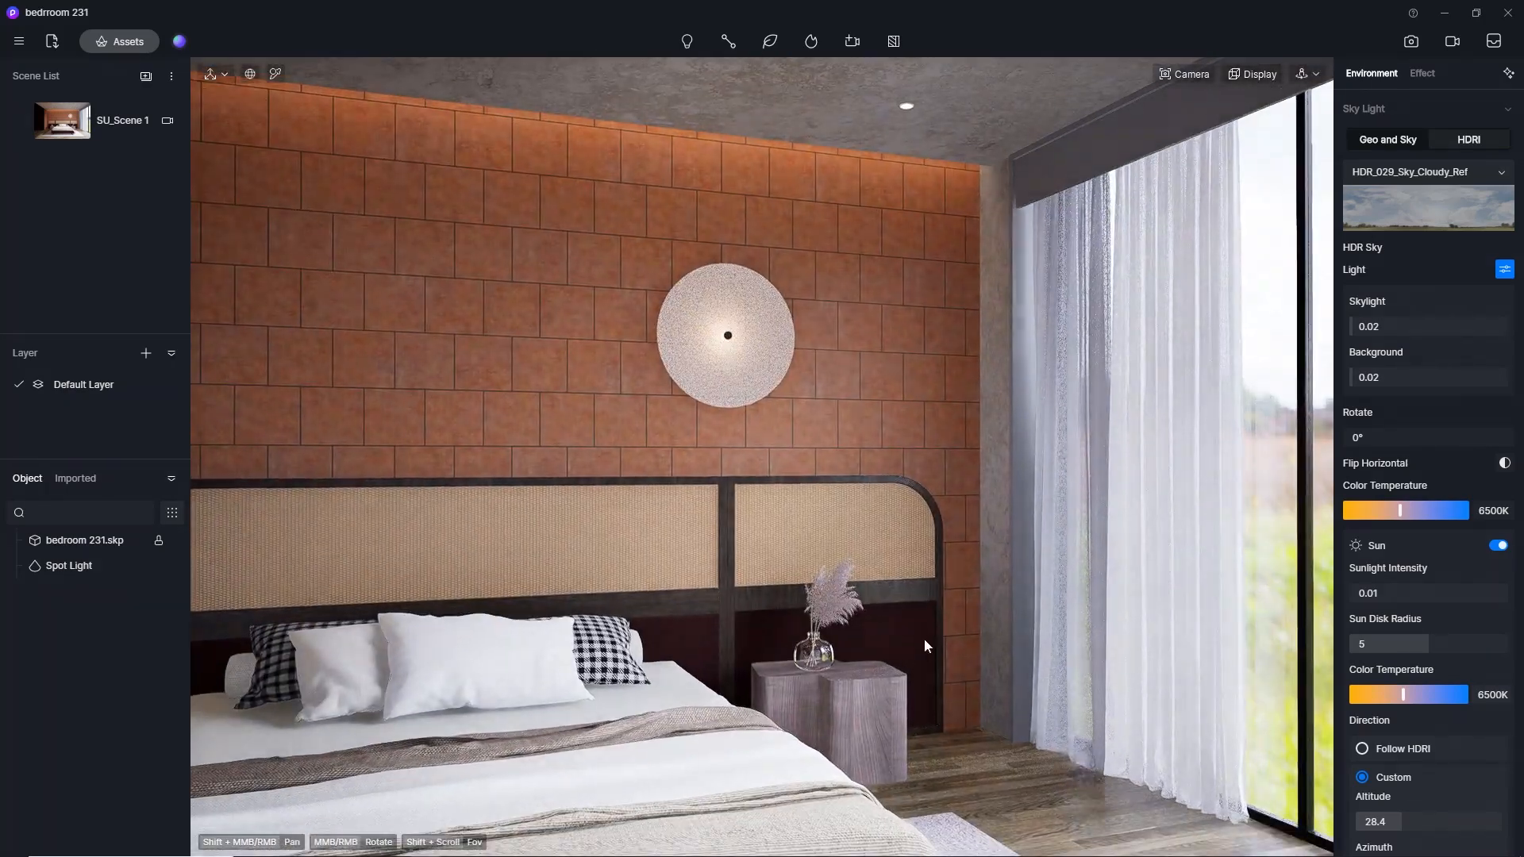
scroll(926, 642, "up", 2)
left_click_drag(925, 643, 892, 548)
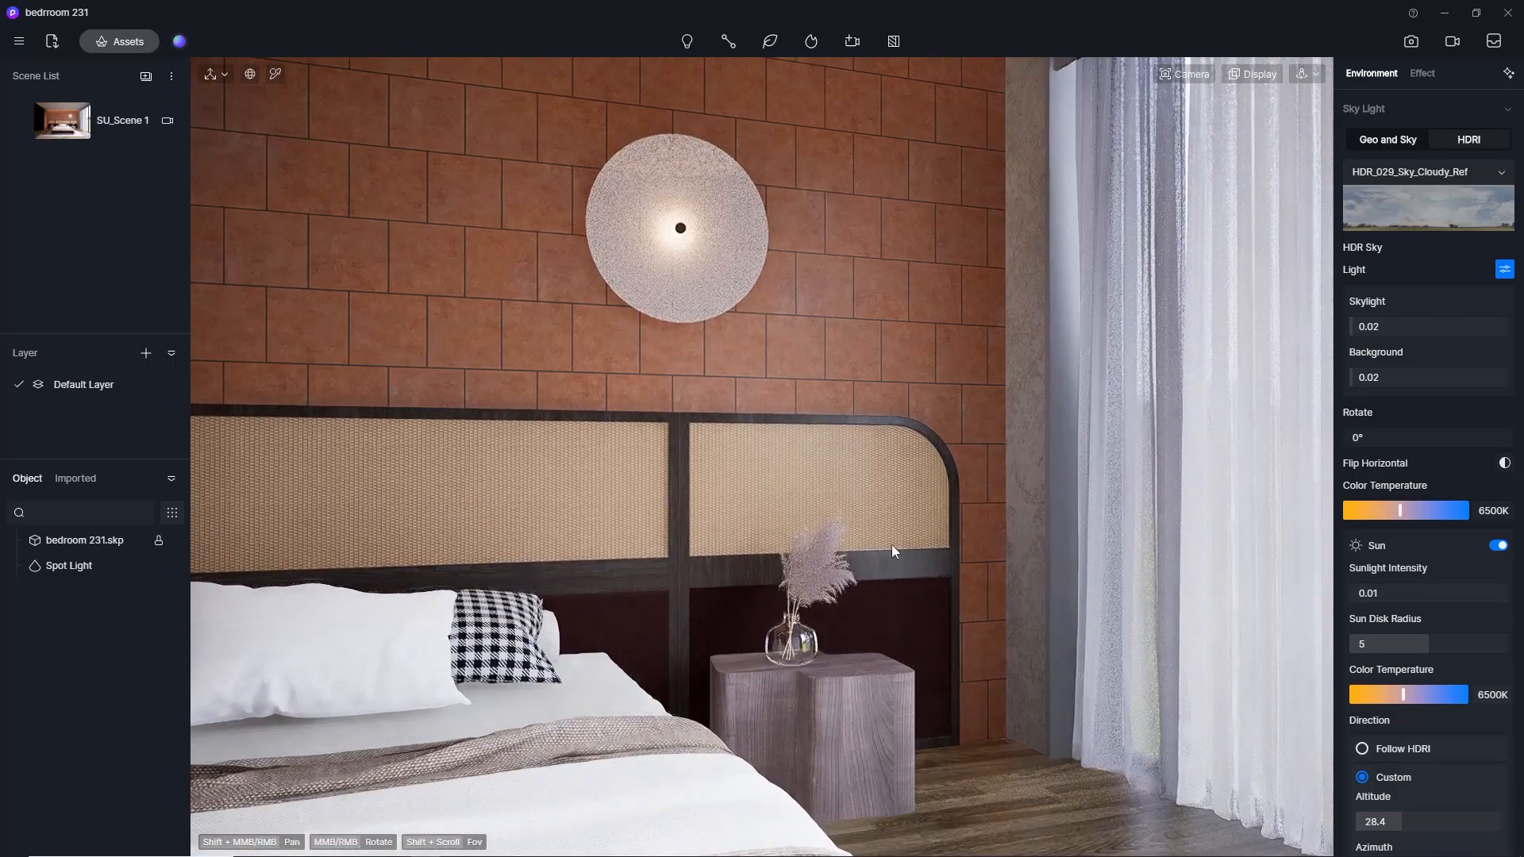
mouse_move(870, 415)
left_mouse_down()
mouse_move(841, 391)
mouse_move(871, 406)
left_mouse_up()
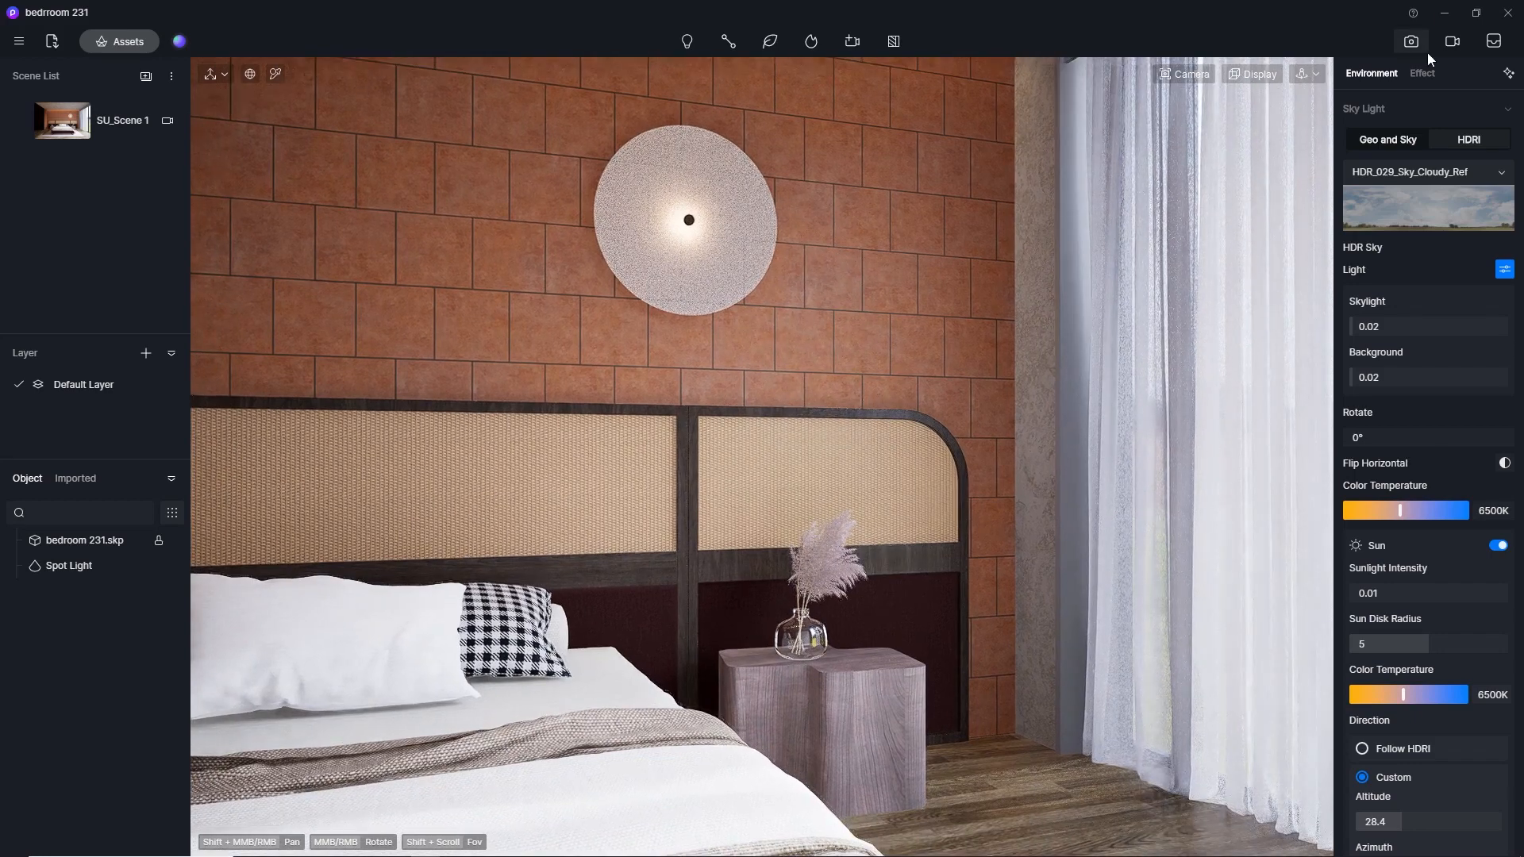
Step: Enable two-point perspective and set up an image render with a 1:1 aspect ratio
left_click(1187, 75)
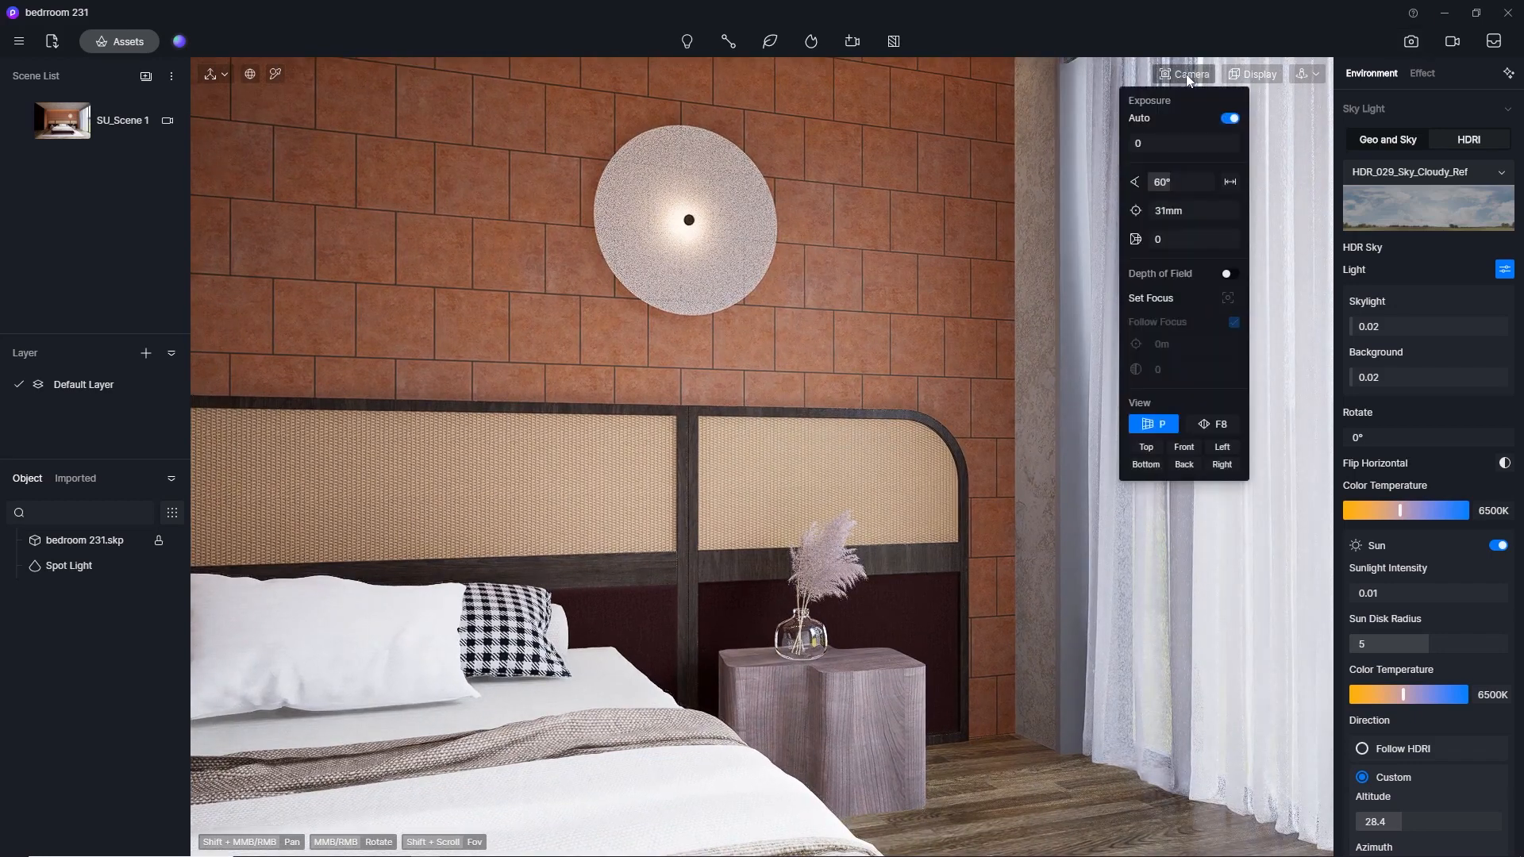
left_click(1221, 425)
left_click(1411, 40)
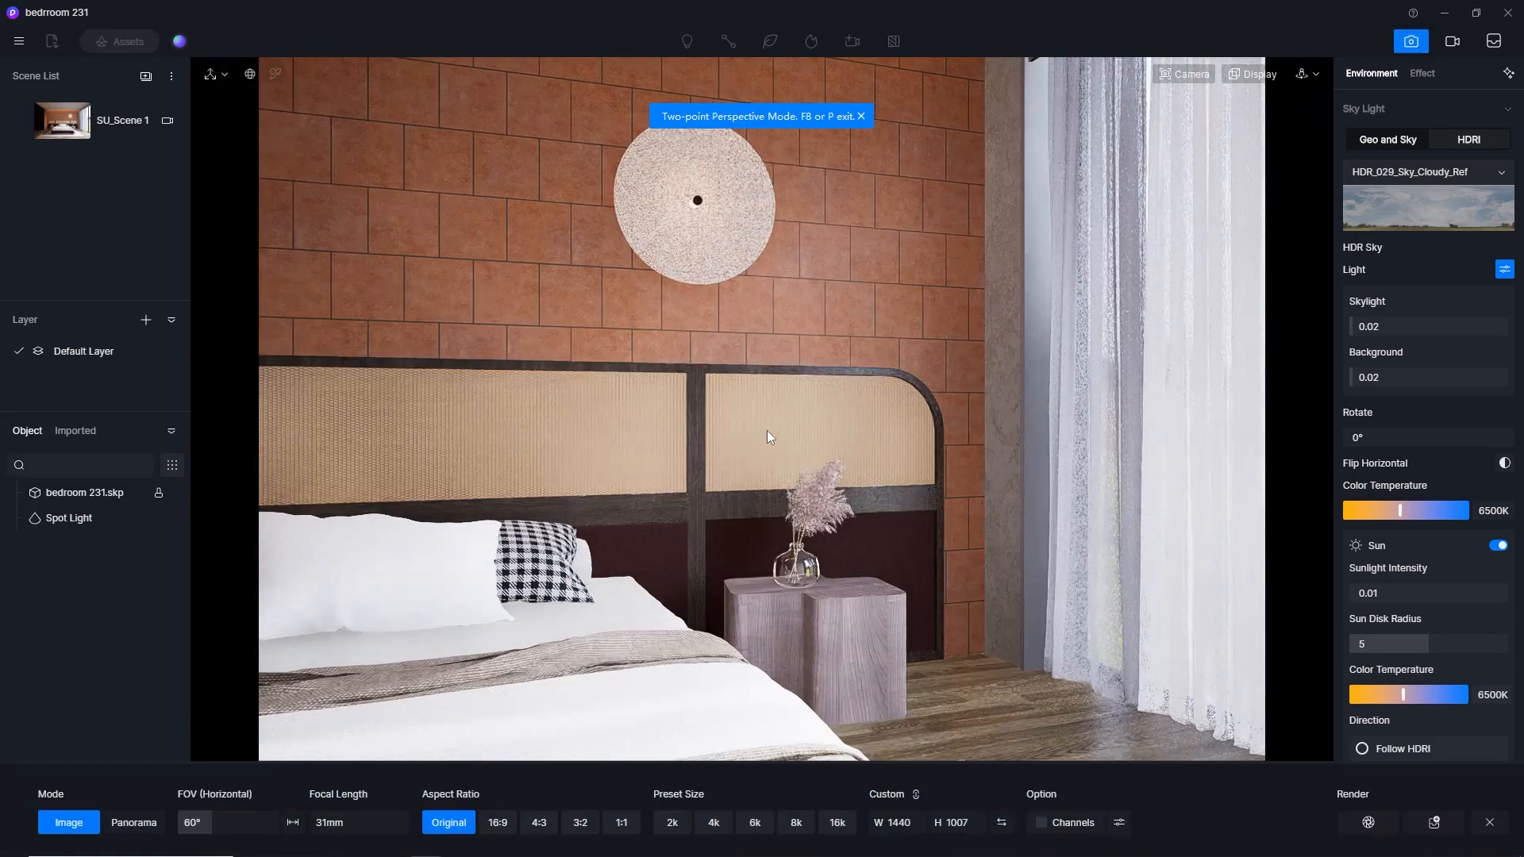
left_click(620, 823)
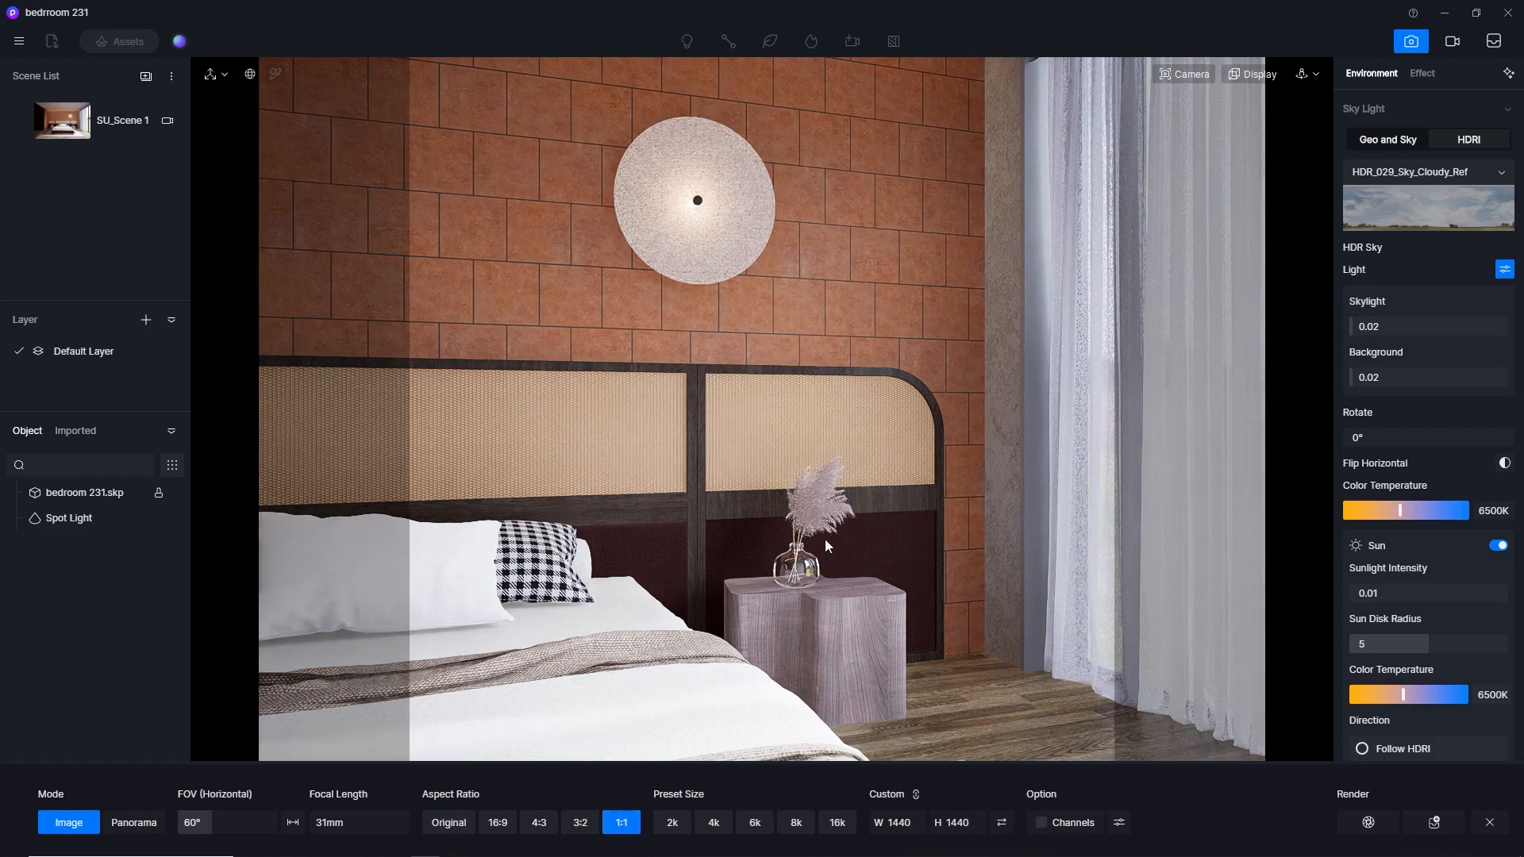
Step: Set the camera's field of view to 45° and reframe the shot around the vase nightstand
left_click_drag(918, 384, 819, 374)
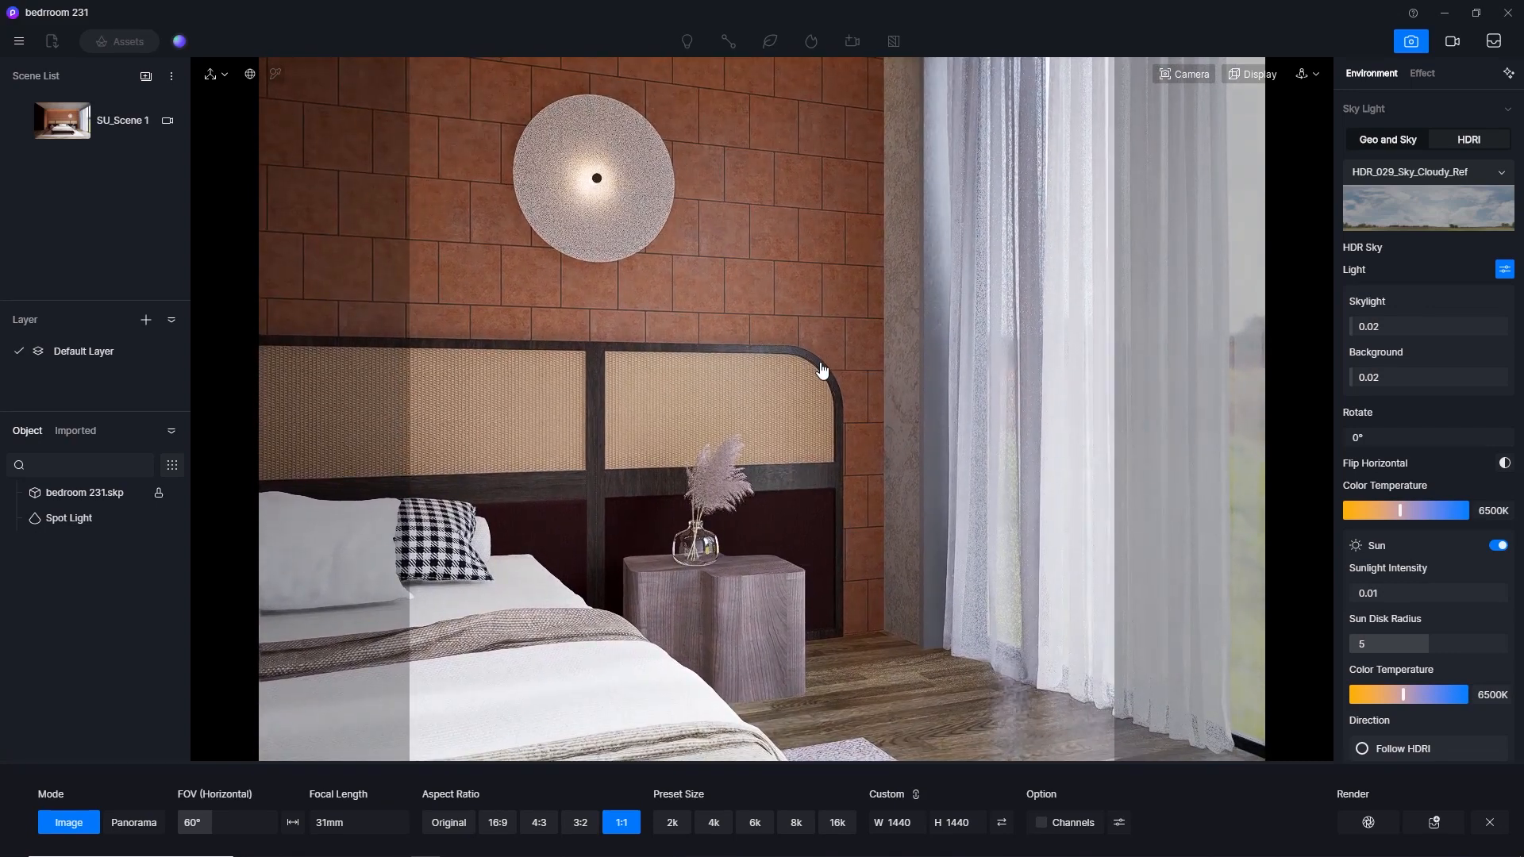
left_click(1192, 77)
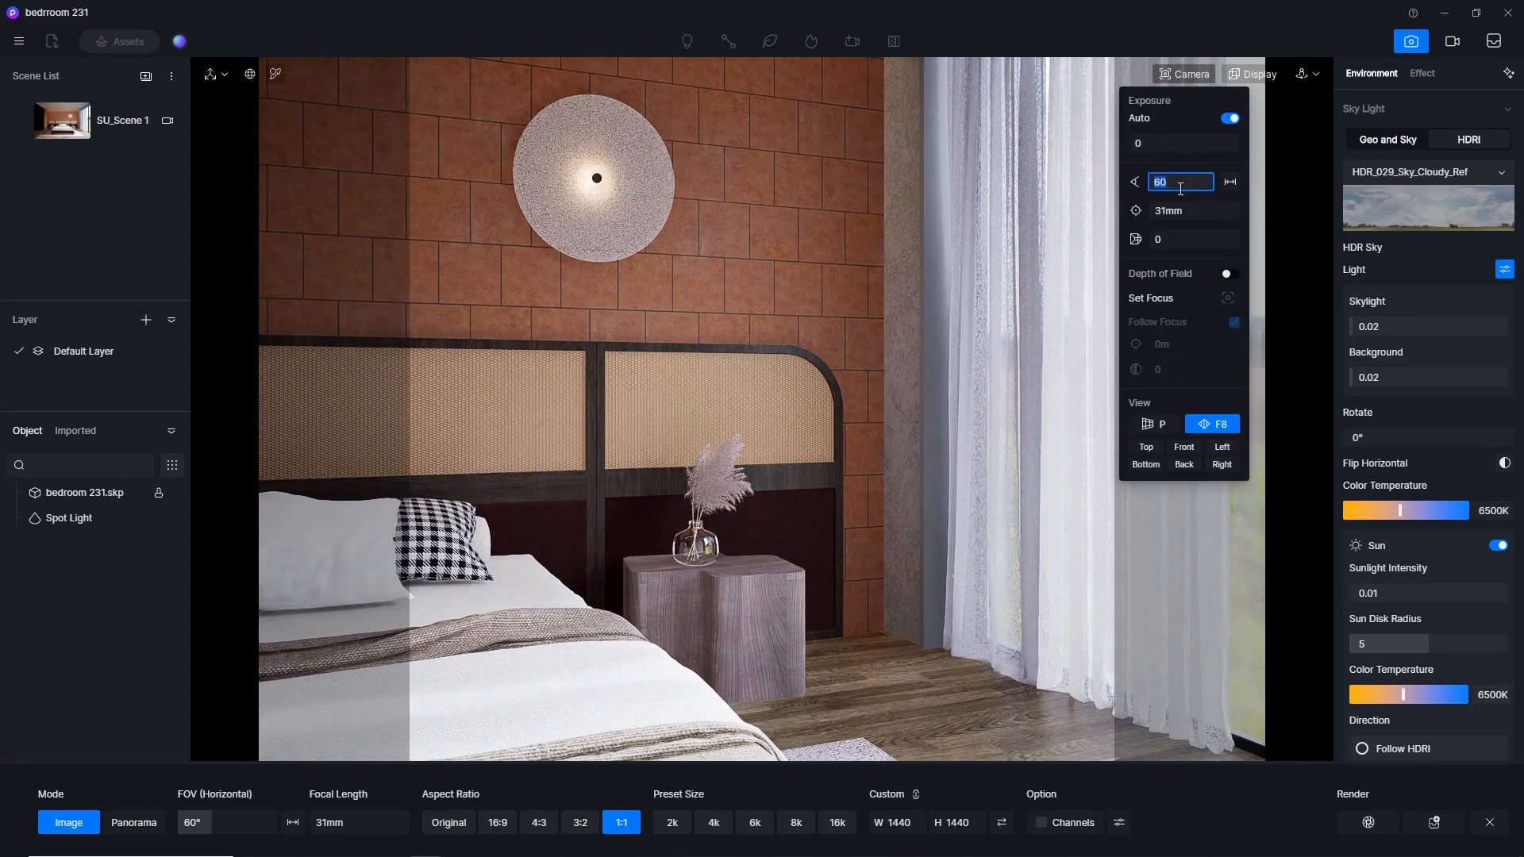
type("45")
key("Return")
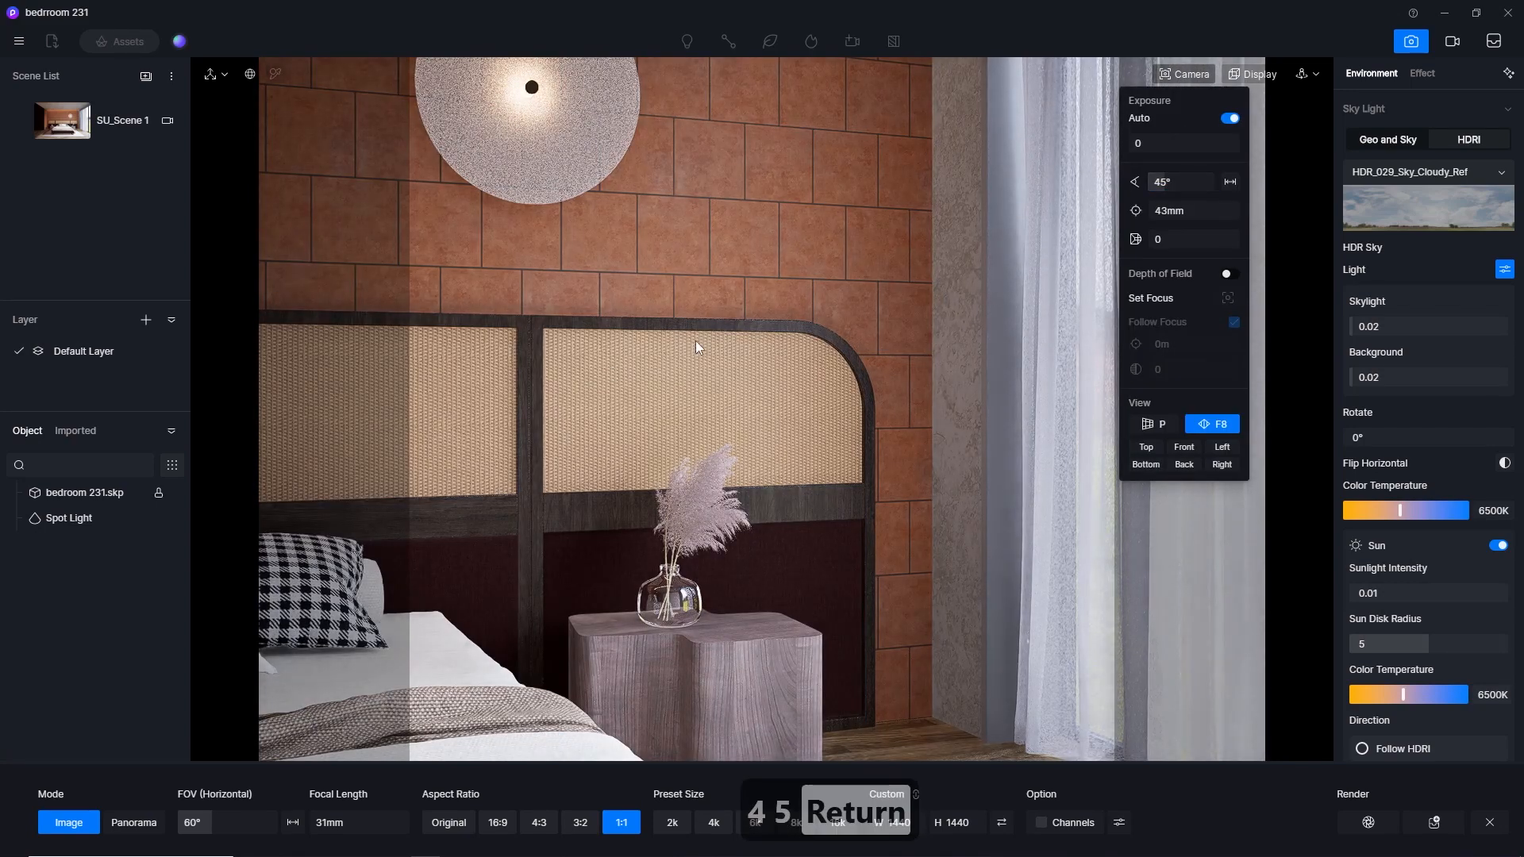
left_click_drag(697, 344, 733, 325)
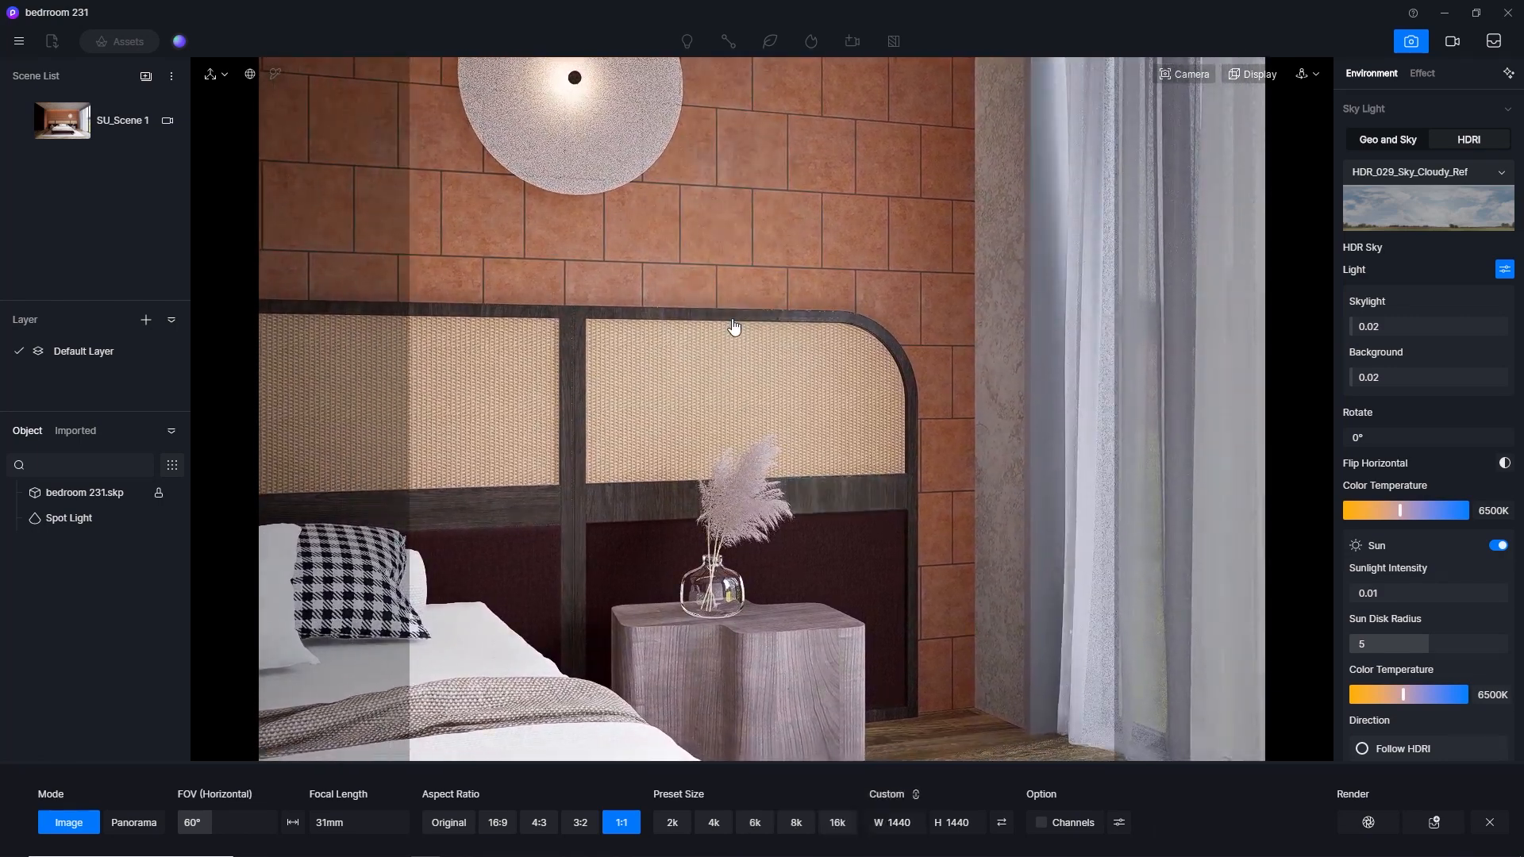
left_click_drag(842, 295, 838, 300)
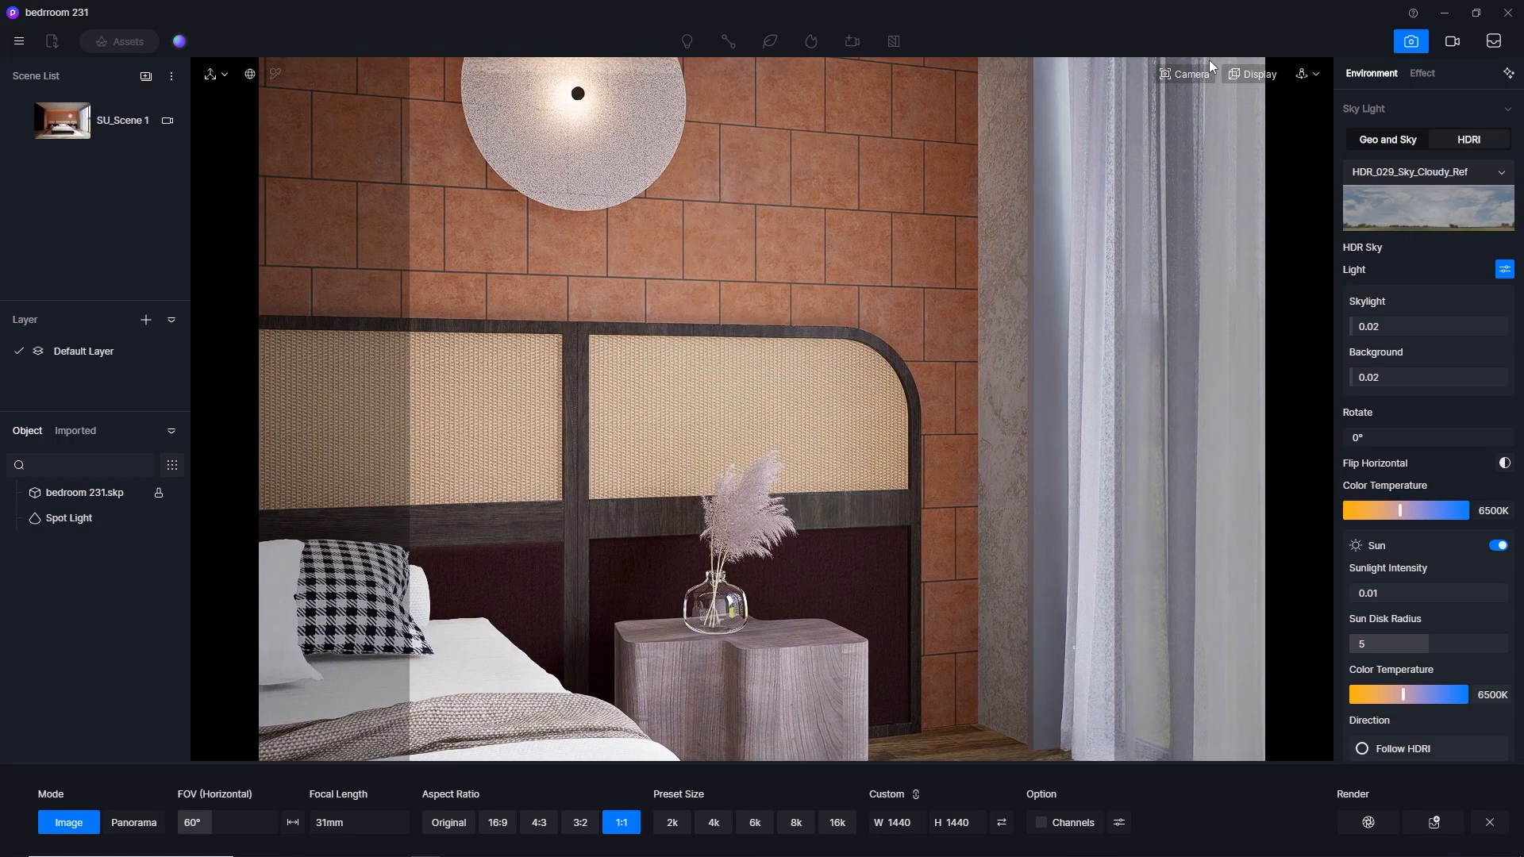
Step: Show the composition grid and shift the view so the vase nightstand sits in the central column
left_click(1253, 75)
left_click(1298, 126)
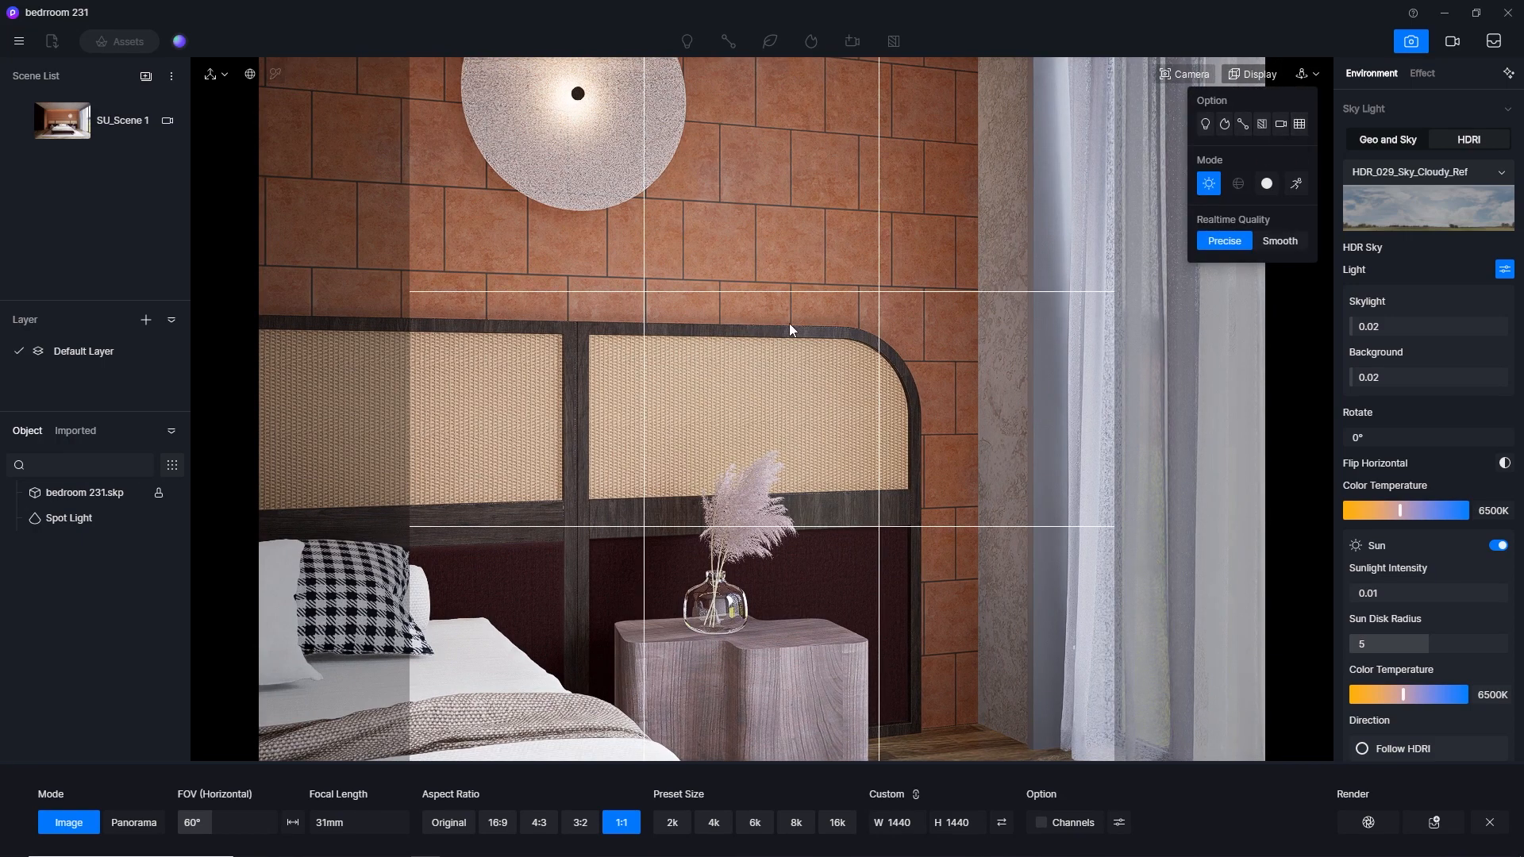
mouse_move(789, 325)
left_mouse_down()
mouse_move(850, 313)
mouse_move(785, 300)
mouse_move(780, 315)
mouse_move(870, 307)
mouse_move(783, 313)
mouse_move(795, 408)
mouse_move(789, 312)
mouse_move(768, 319)
left_mouse_up()
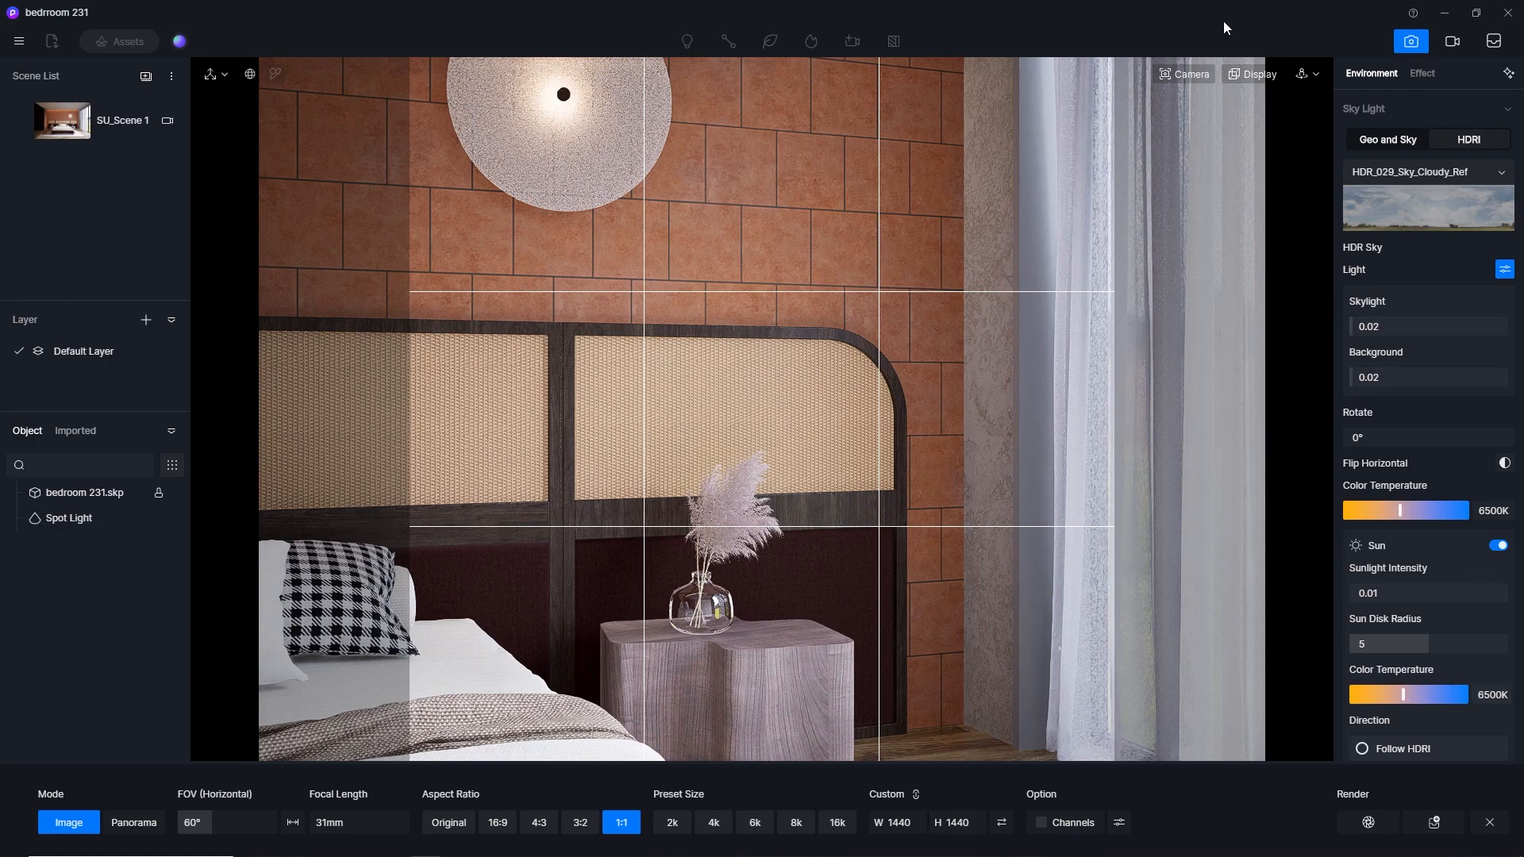
Step: Try camera fields of view of 50° and 35°, and return to 45°
left_click(1191, 74)
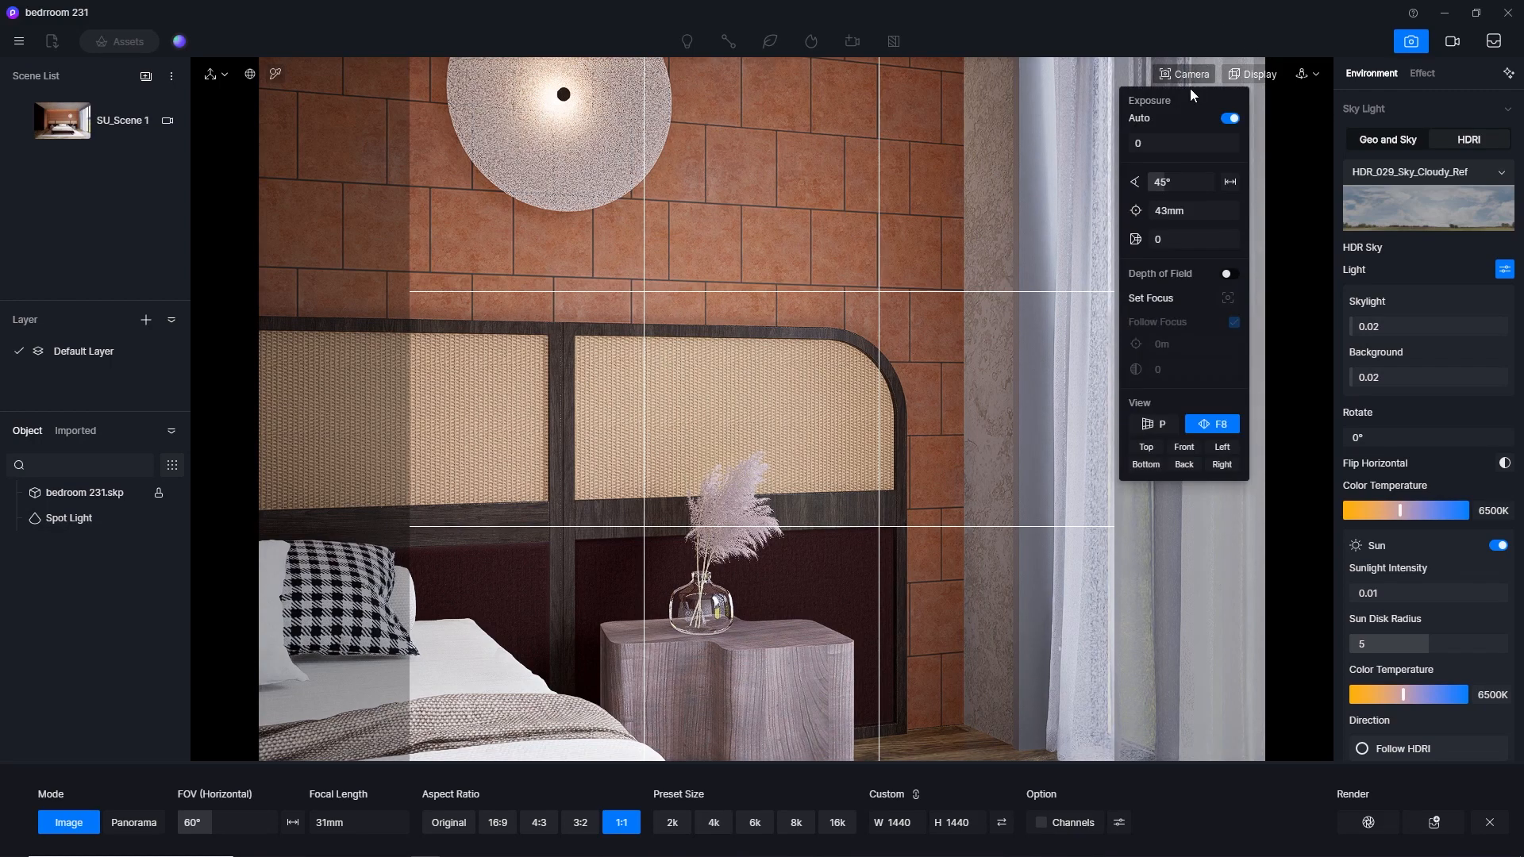
type("50")
key("Return")
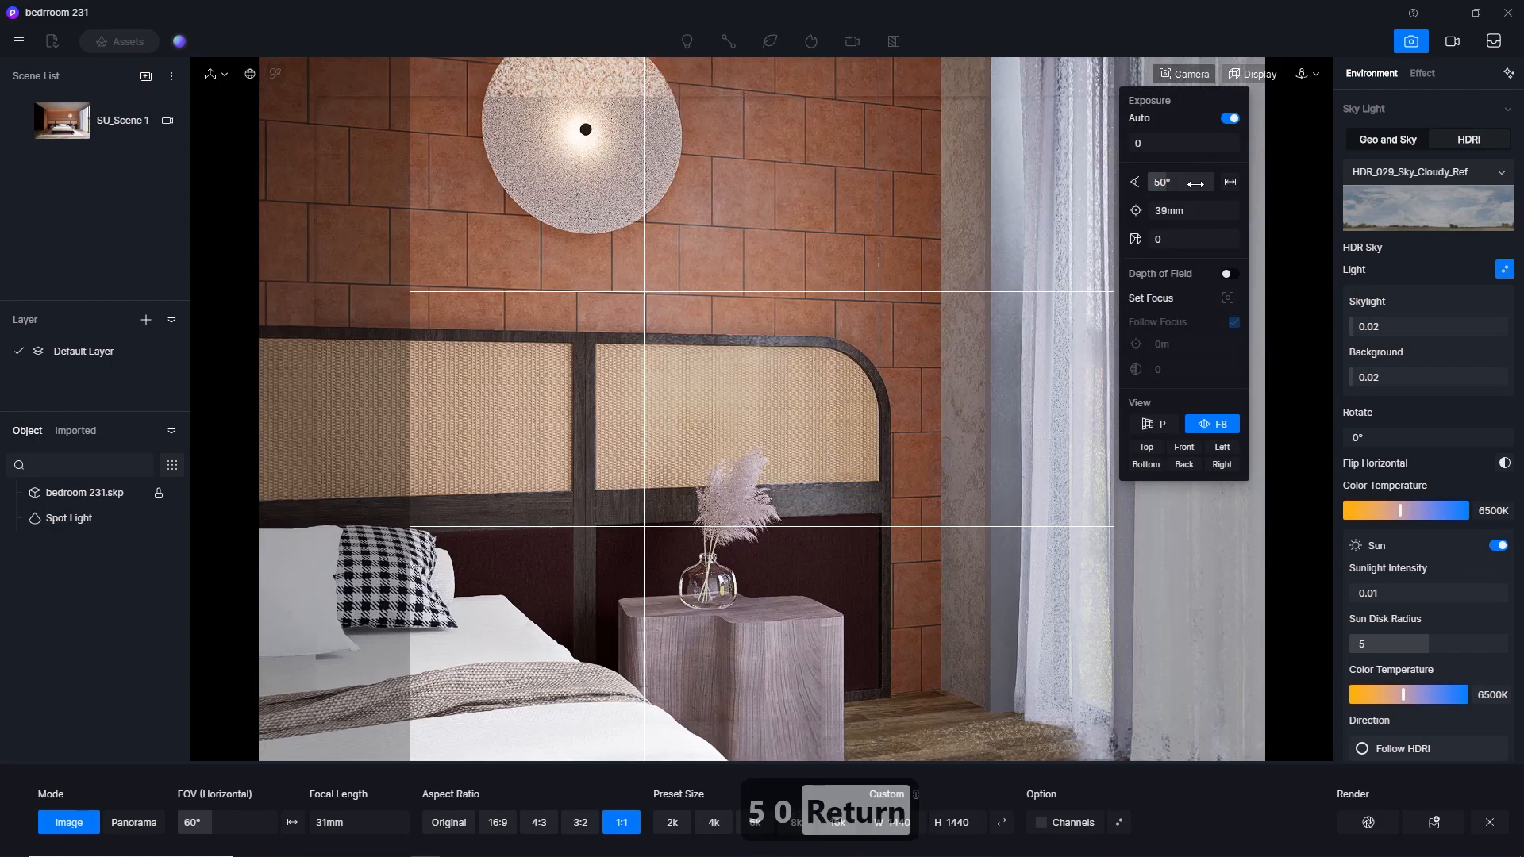
type("35")
key("Return")
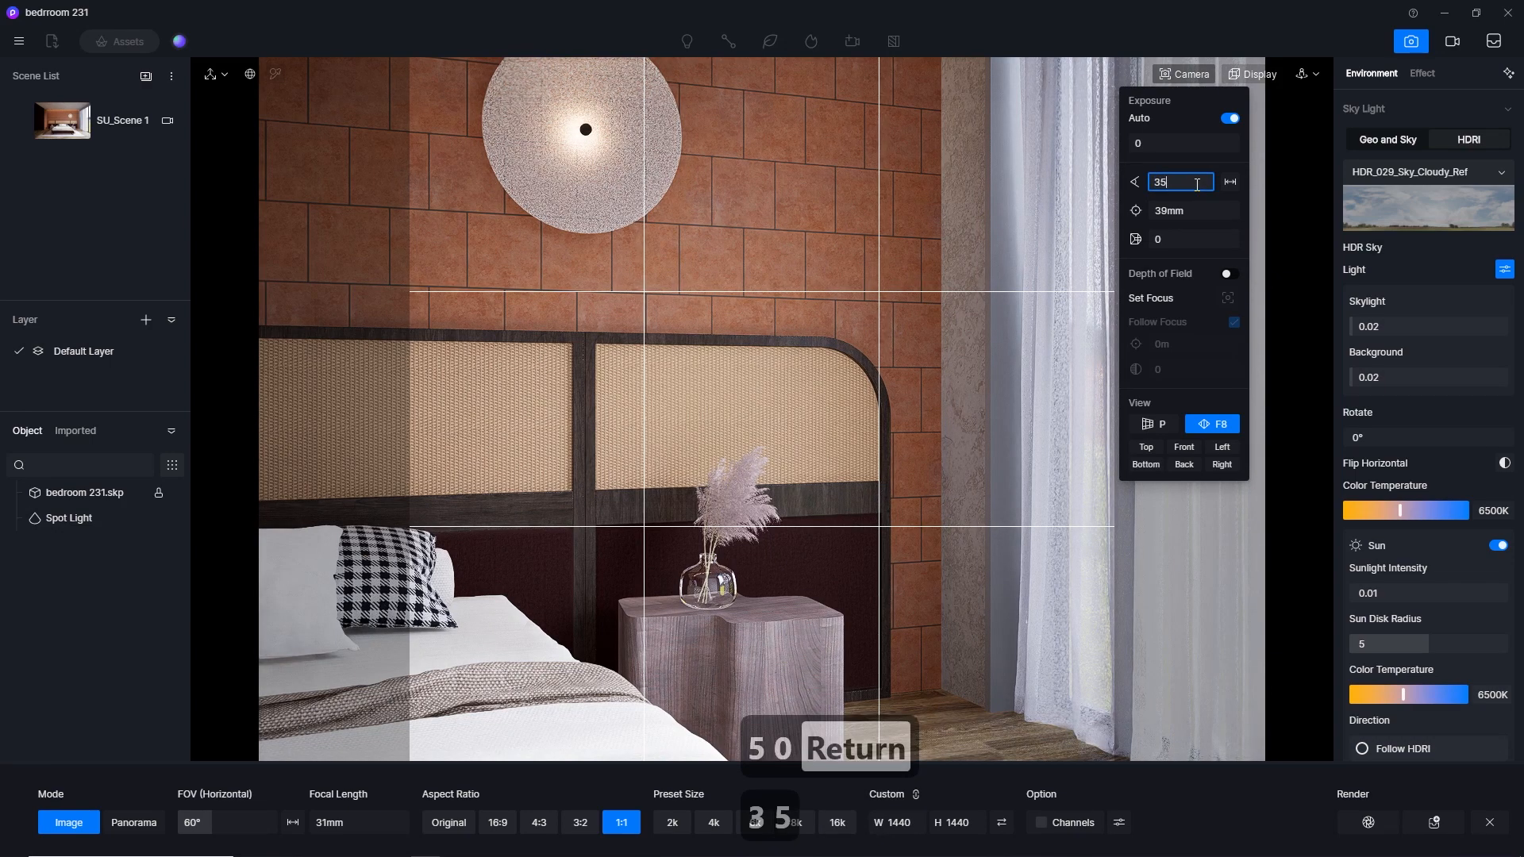
type("45")
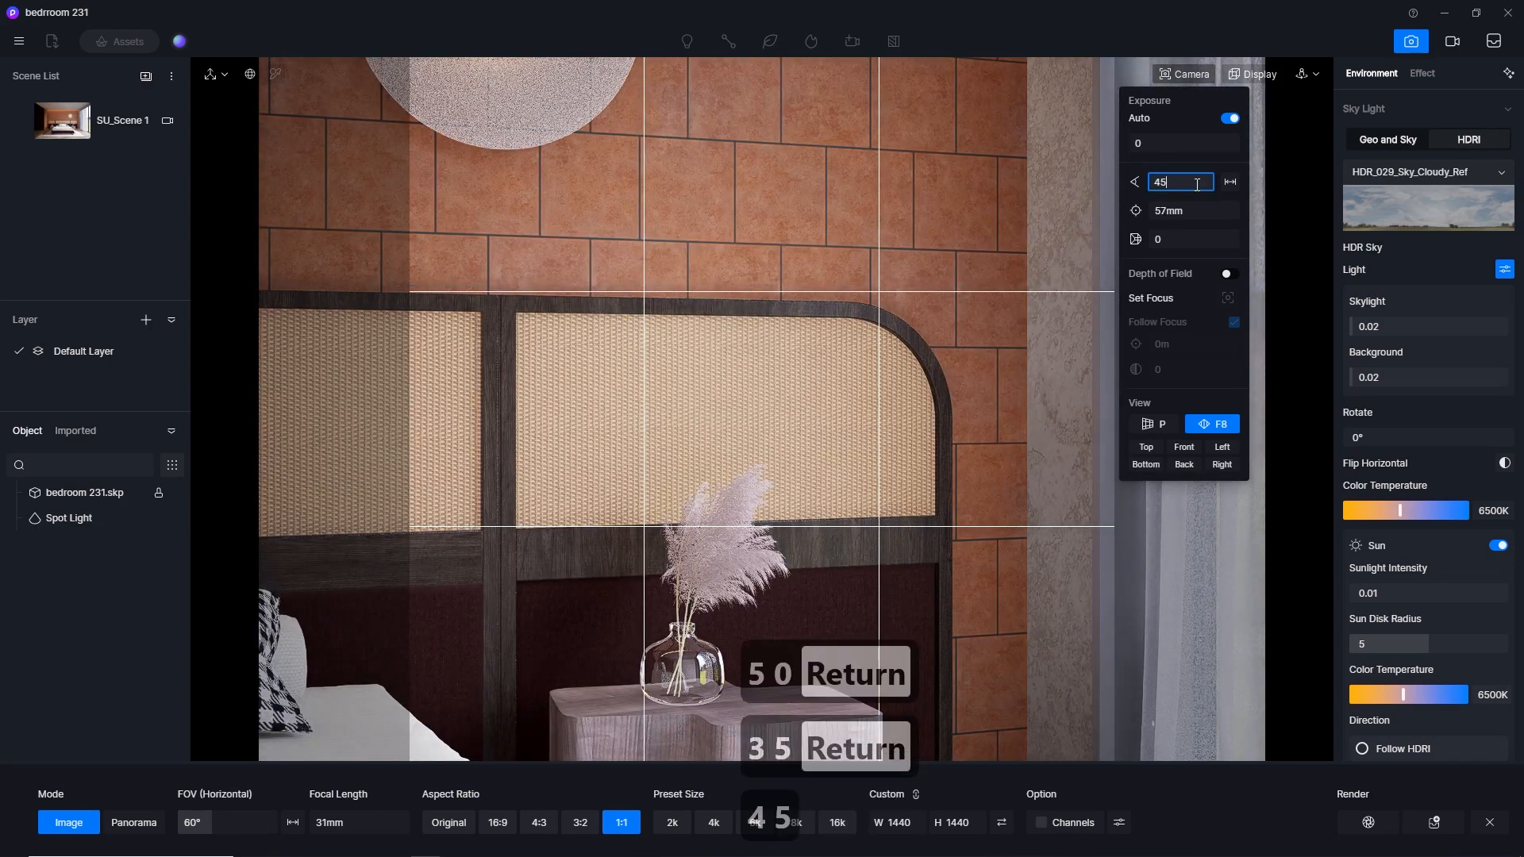
key("Return")
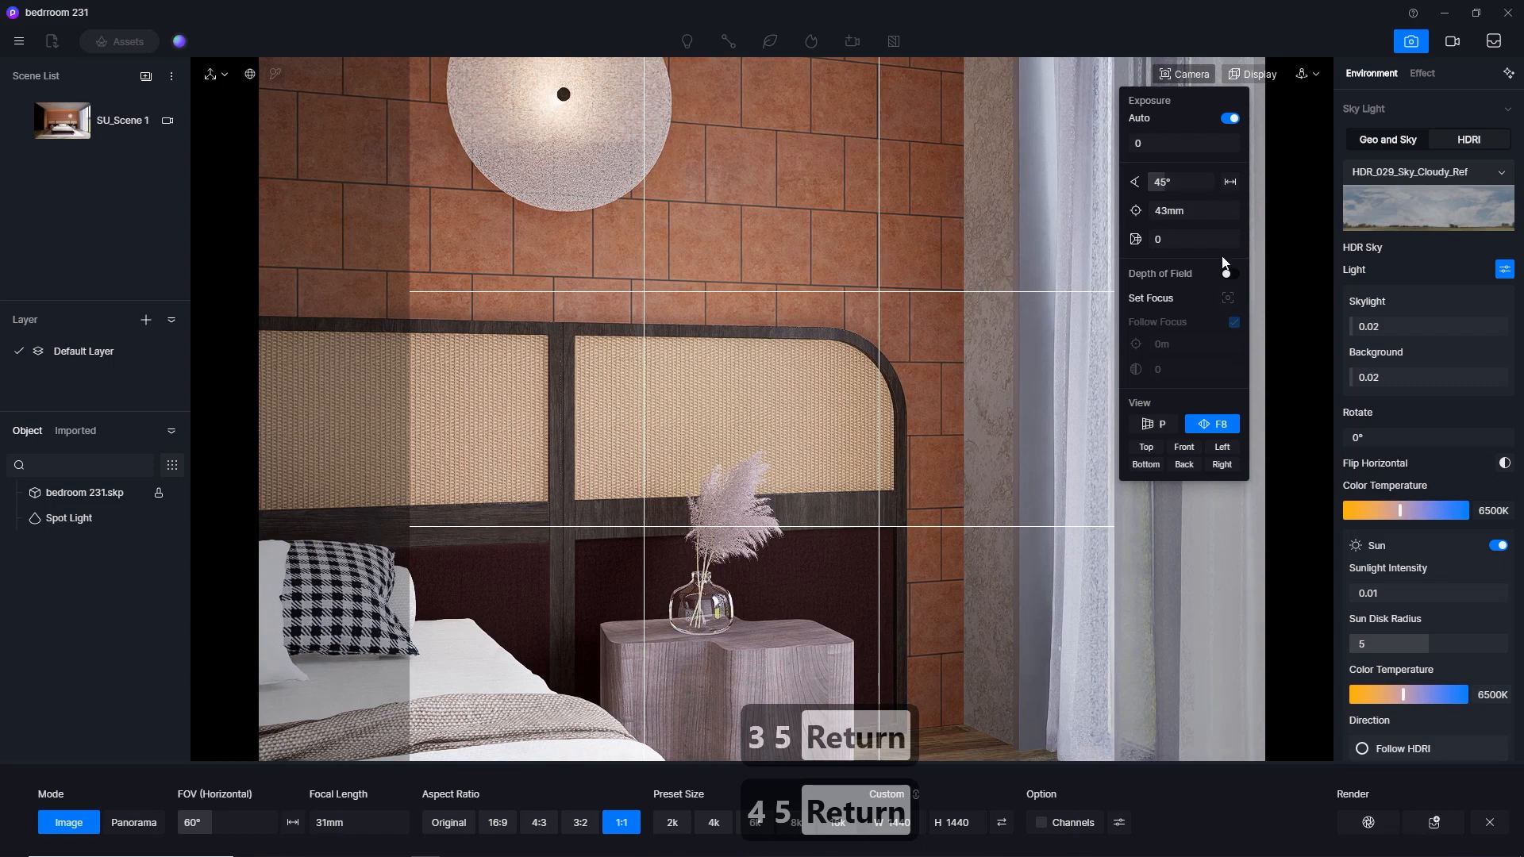
Step: Focus the depth of field on the vase with a blur strength of 10 and add the view as a new scene
left_click(1227, 298)
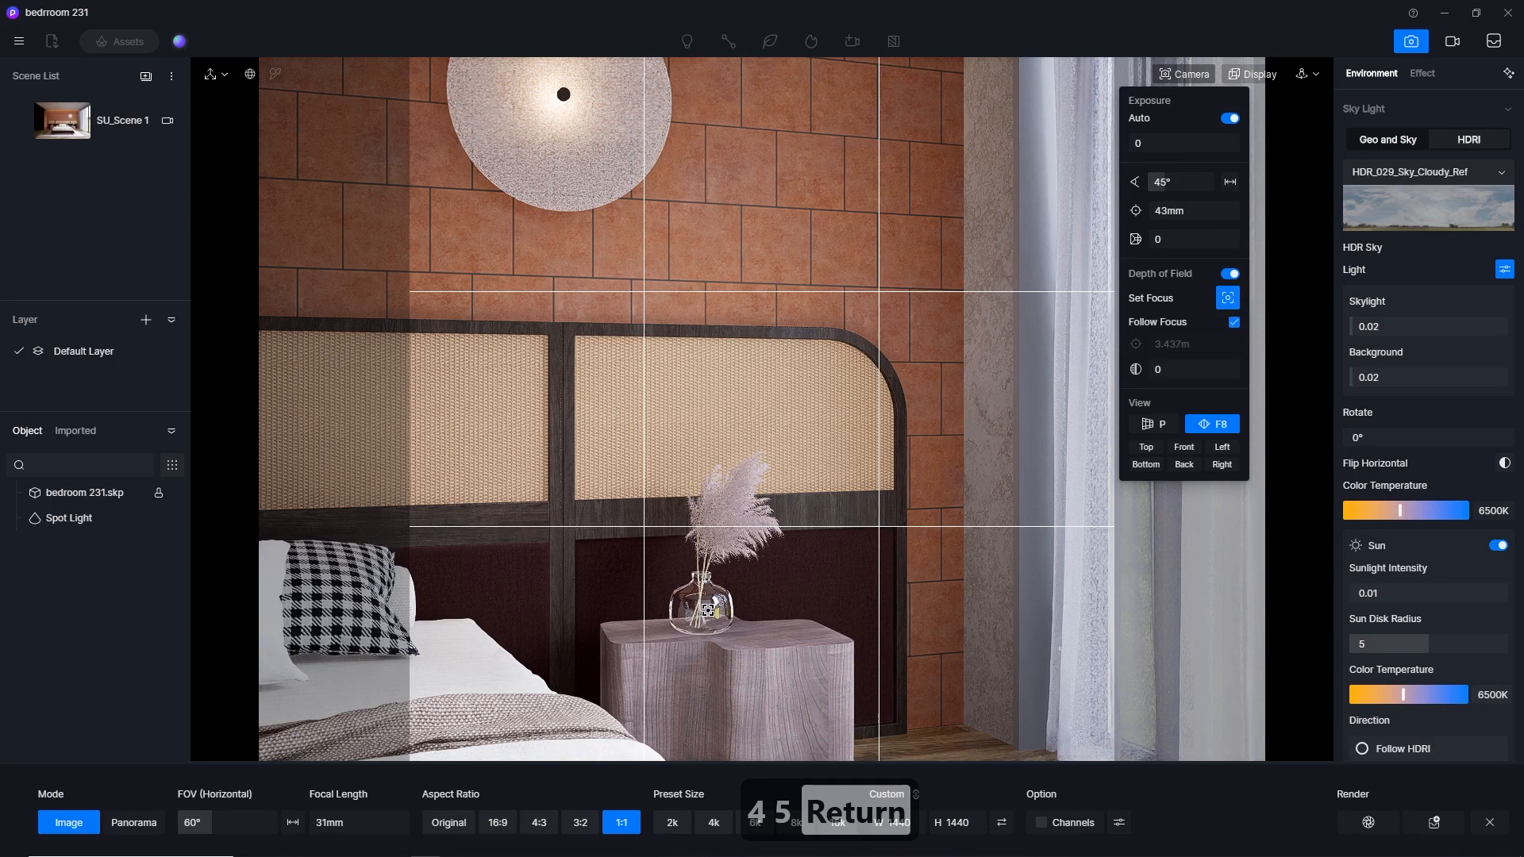
left_click_drag(1181, 372, 1307, 367)
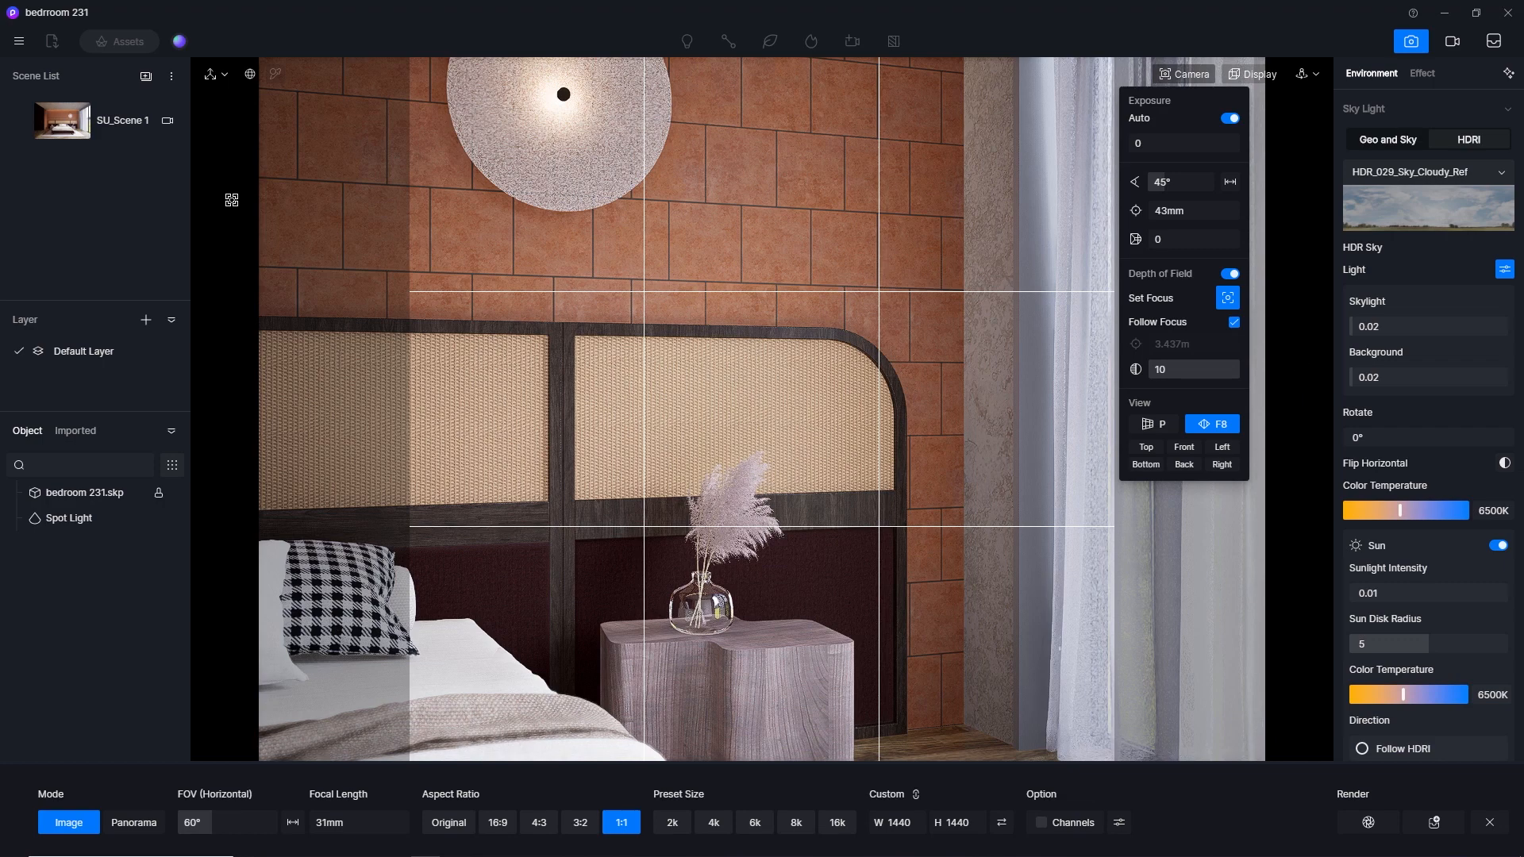
left_click(145, 77)
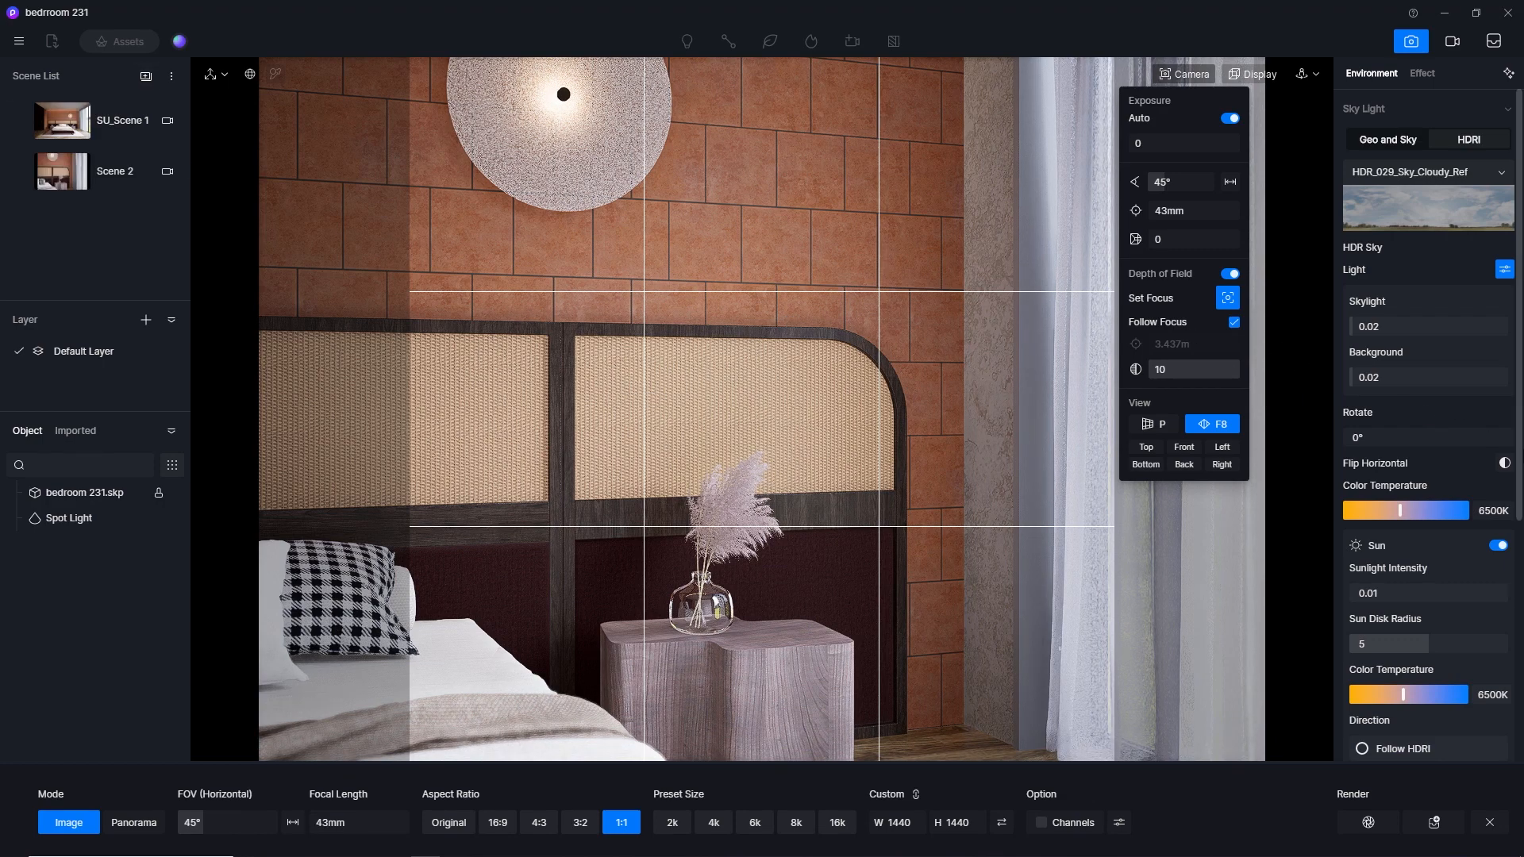
Step: Show the effect settings and set the custom render size to 1080 × 1080
left_click(1420, 73)
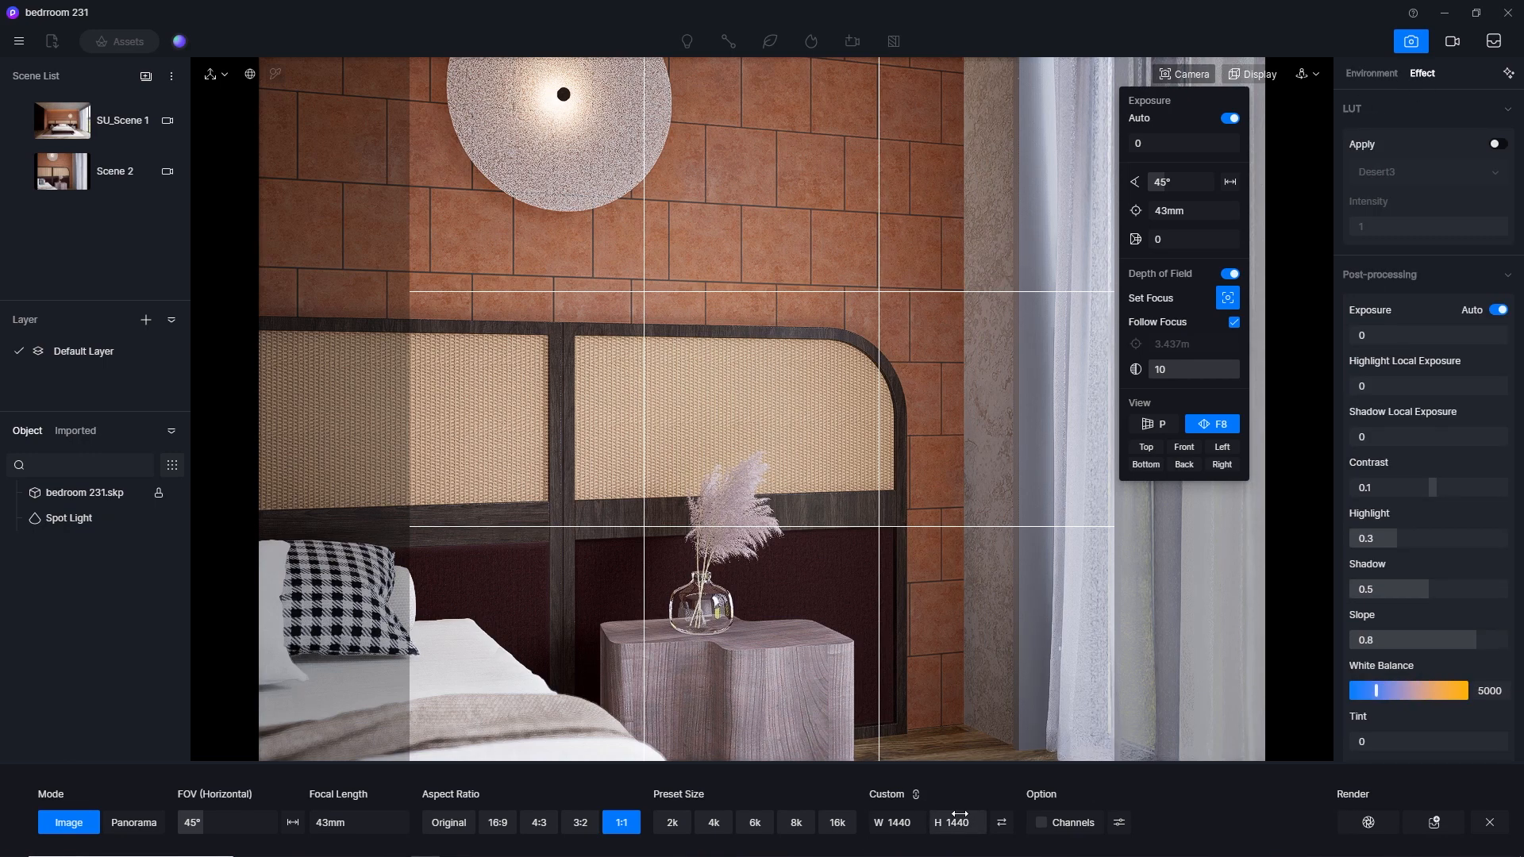
type("1080")
key("Return")
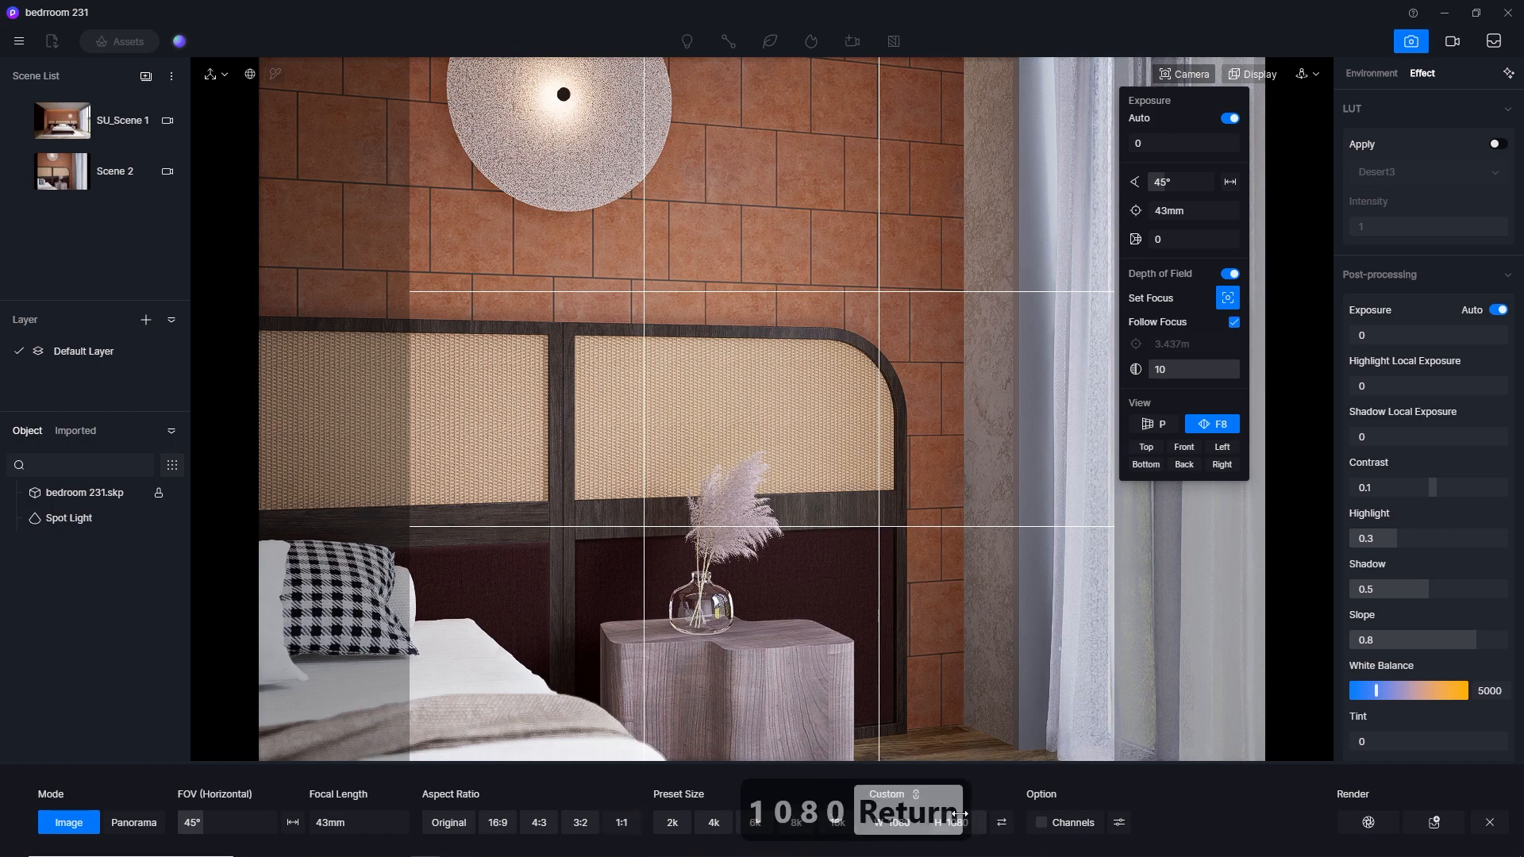
Step: Render the vase nightstand view and save the PNG in a new output folder named square
left_click(1366, 823)
type("square")
key("Return")
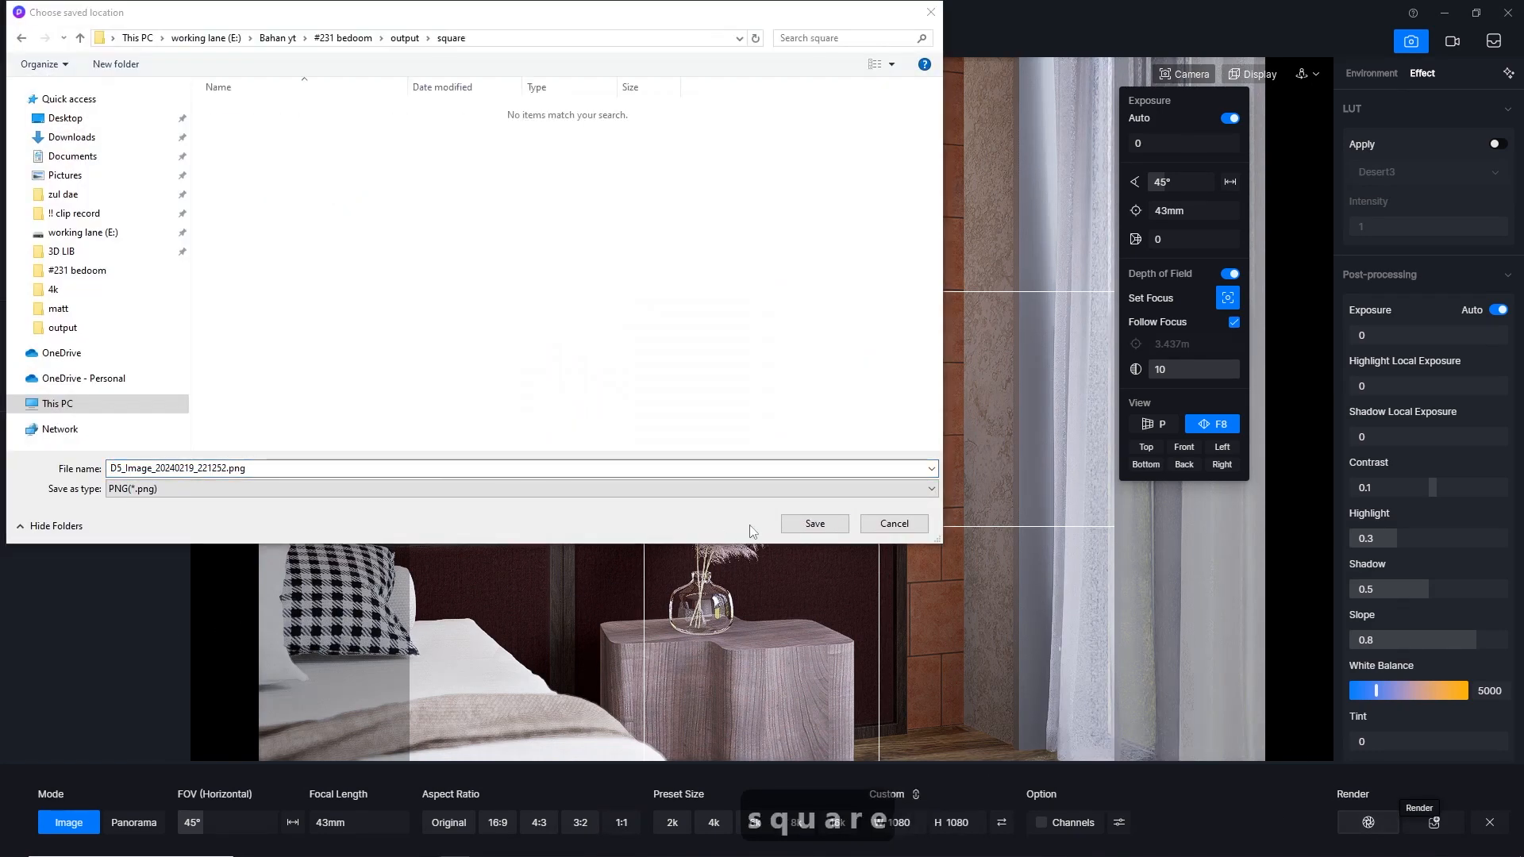
left_click(813, 525)
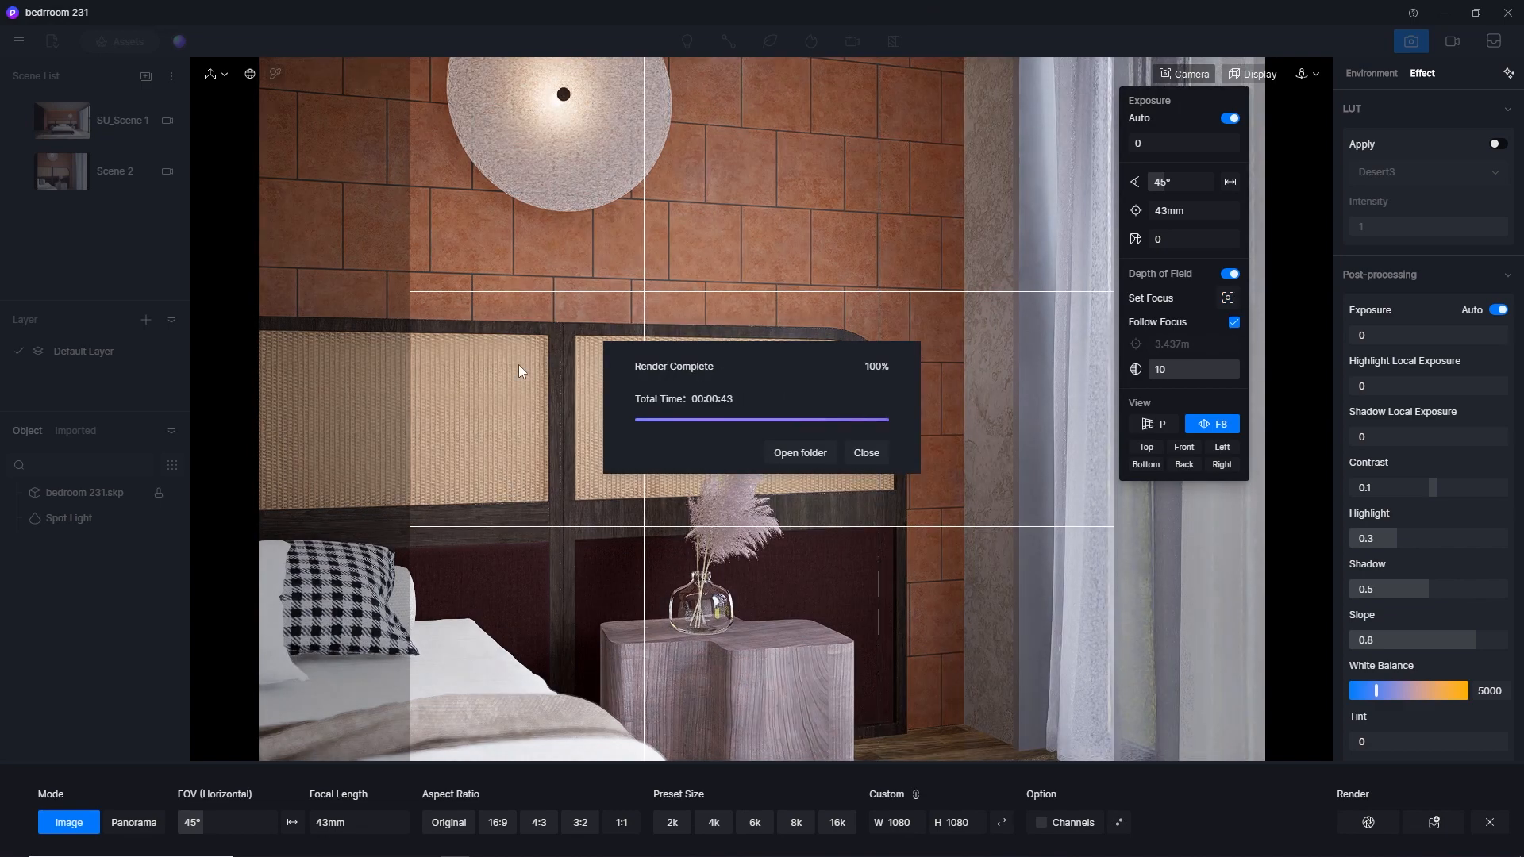
Step: View the finished render from its output folder, then close the viewer, folder and render dialog
left_click(798, 452)
double_click(238, 131)
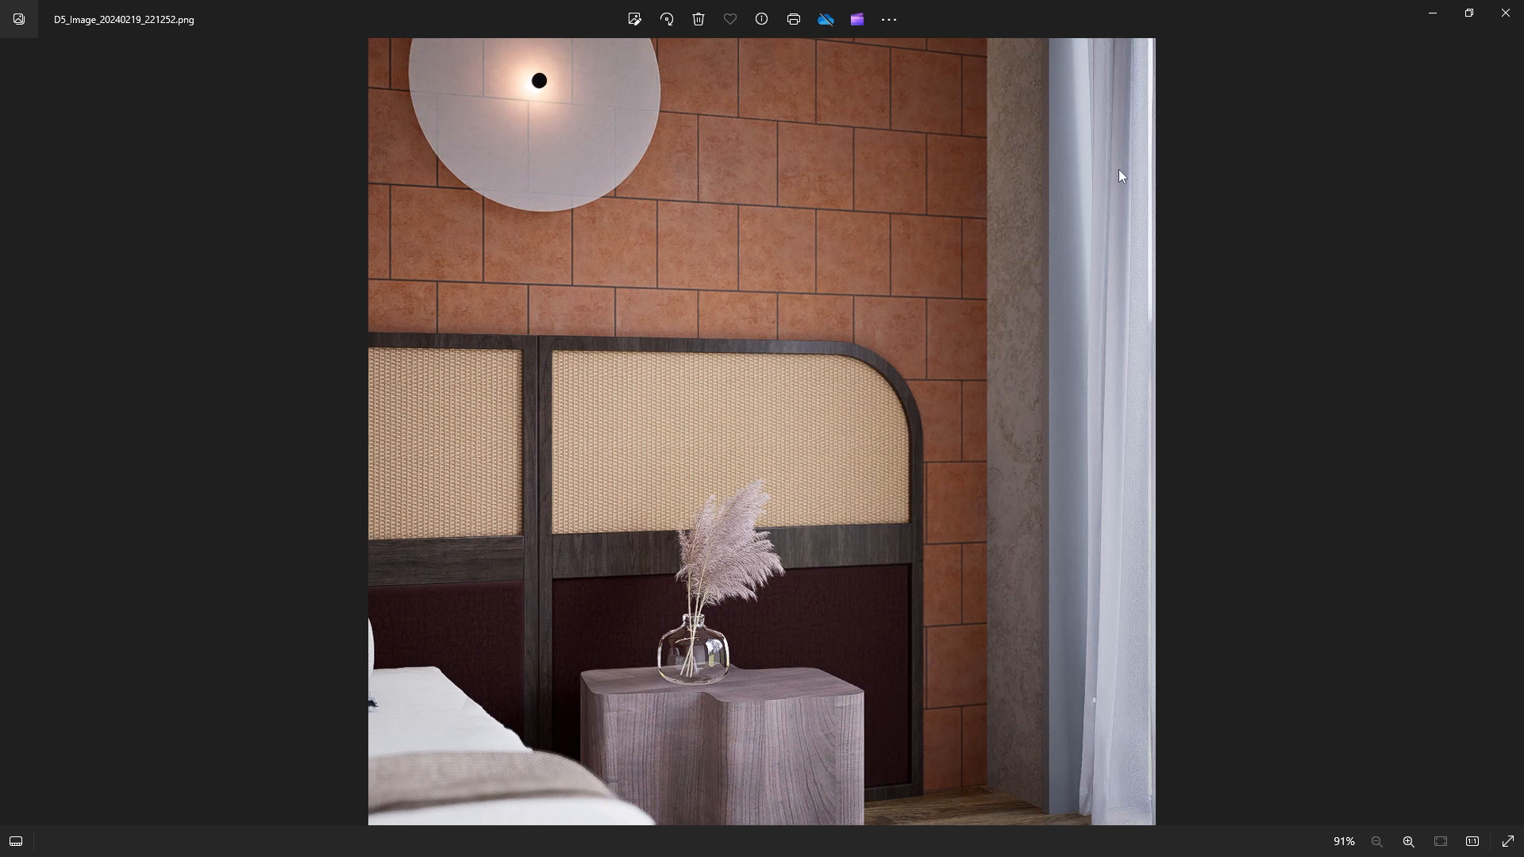
left_click(1504, 14)
left_click(1504, 8)
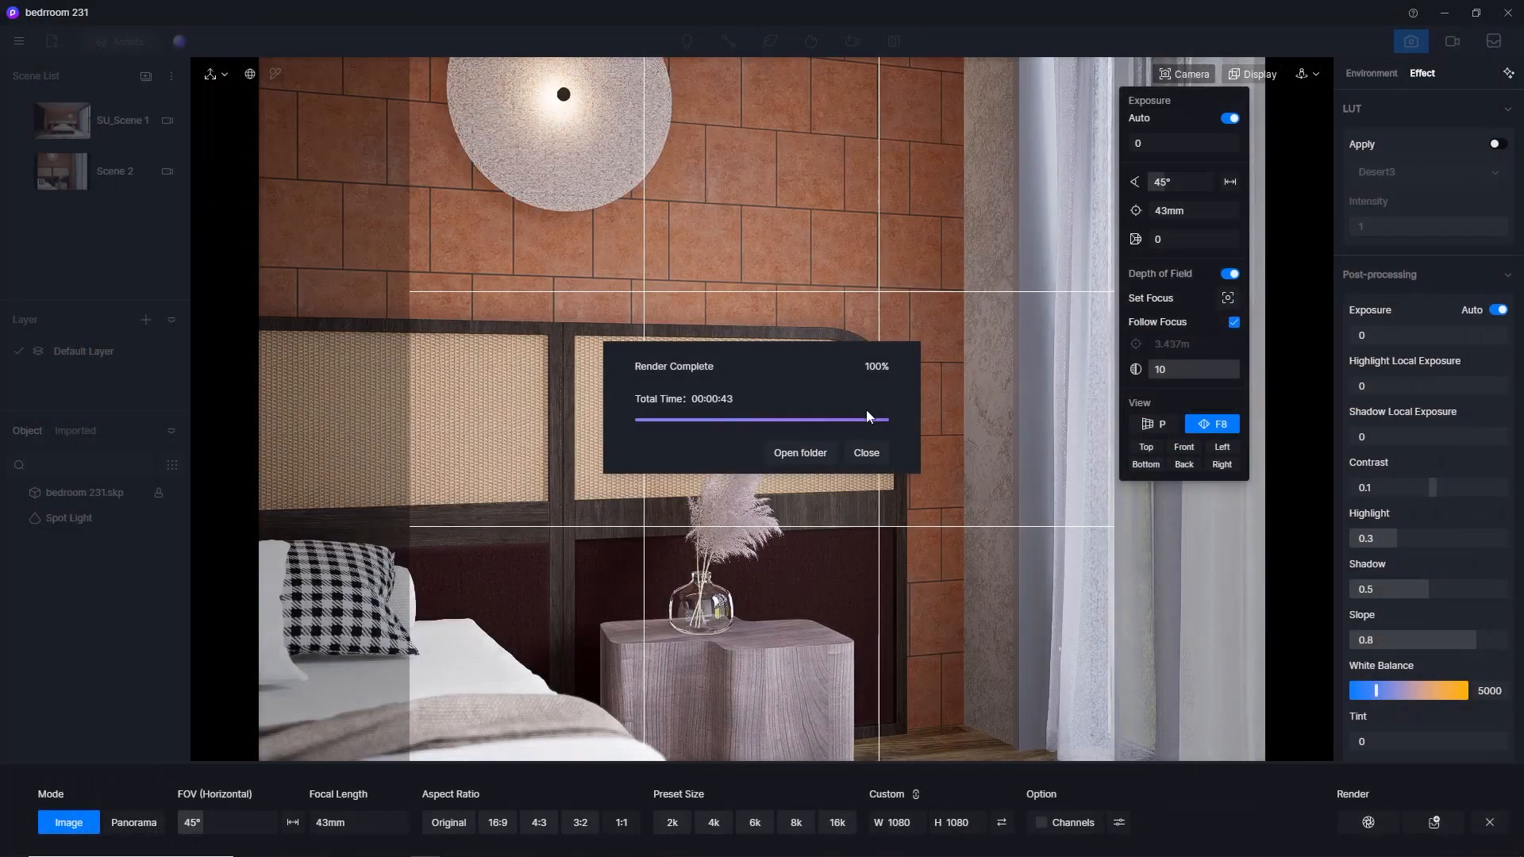
left_click(865, 453)
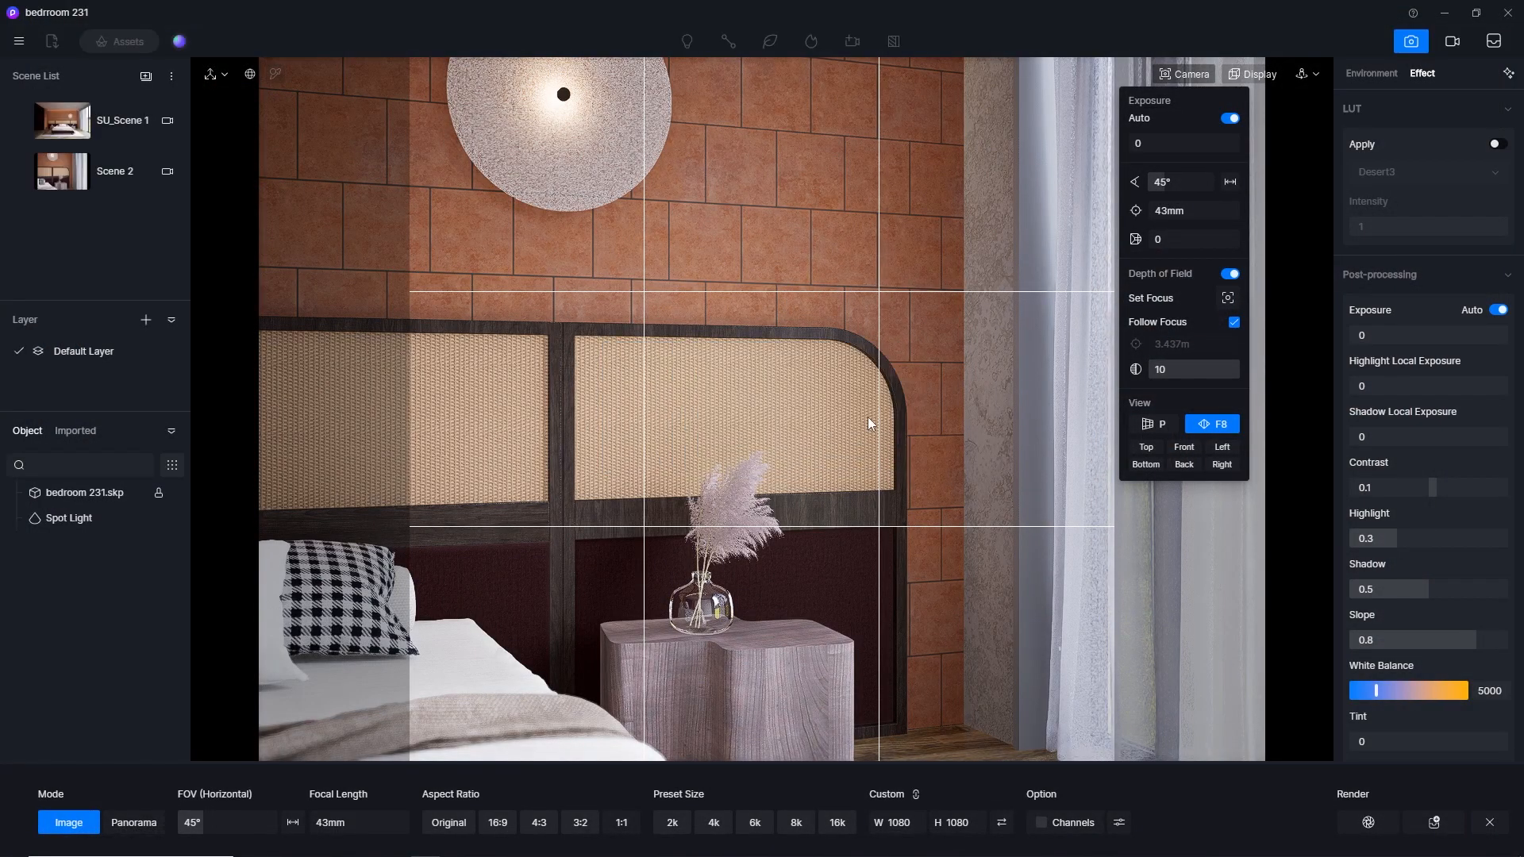
Step: Change the navigation mode to Fly and lower the camera to a height of about 1.09 m
left_click(1304, 75)
left_click(1260, 121)
key("e")
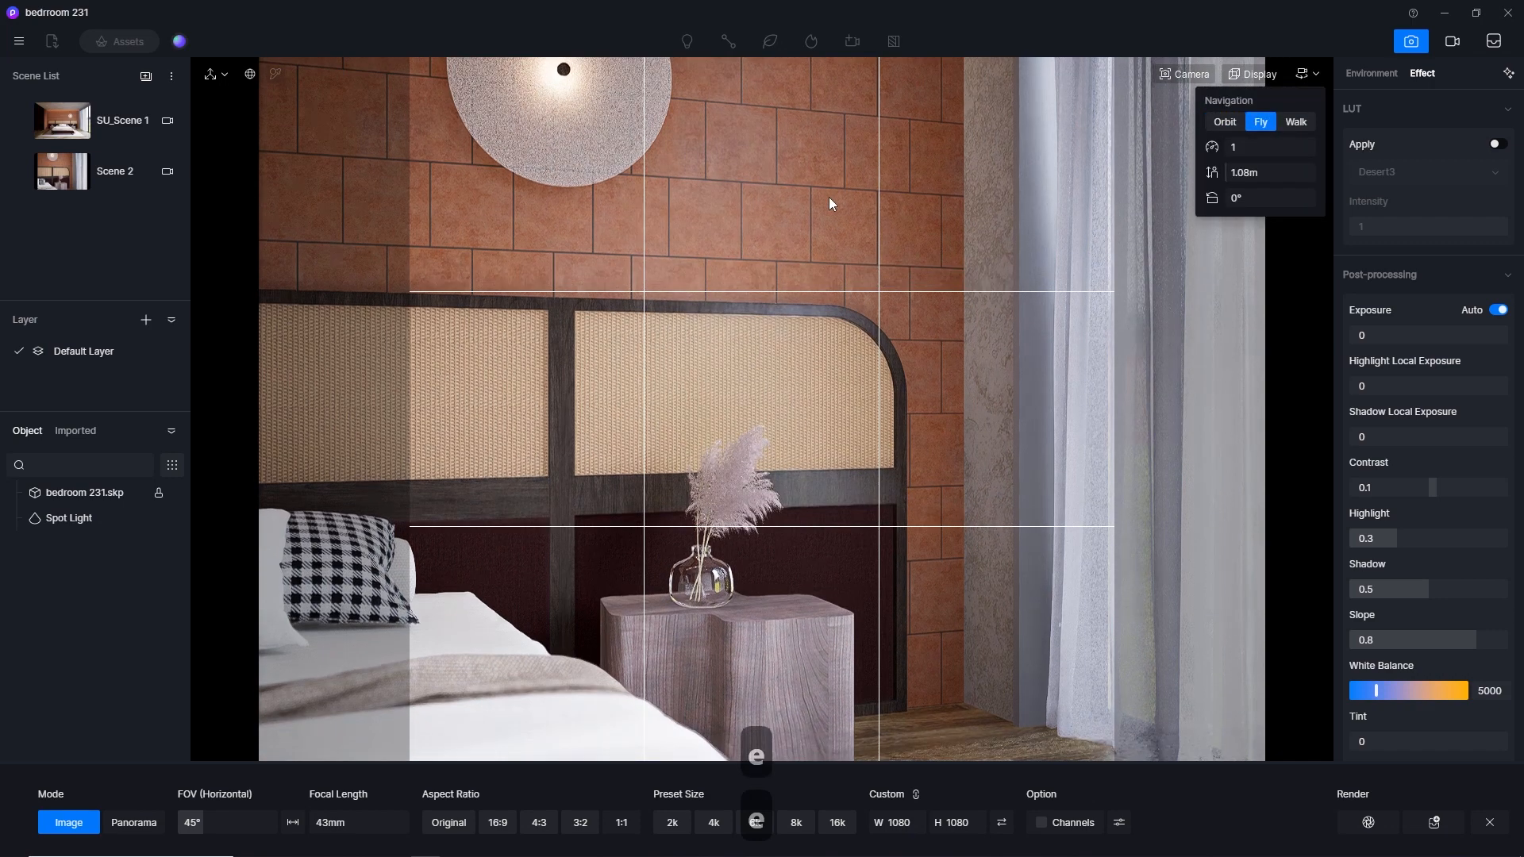
key("e")
key("q")
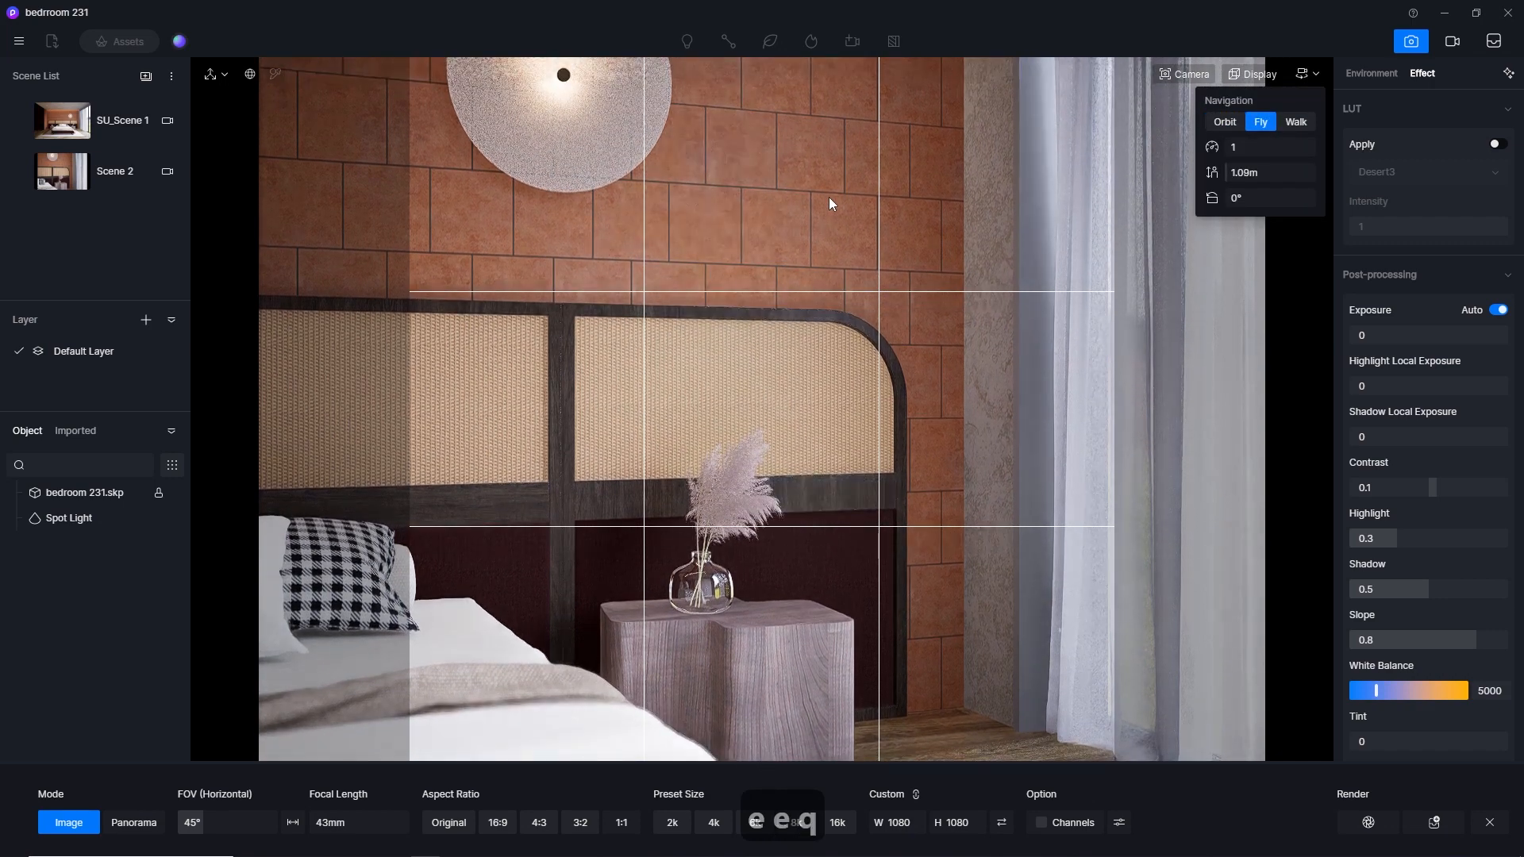
key("e")
key("q")
key("e")
key("q")
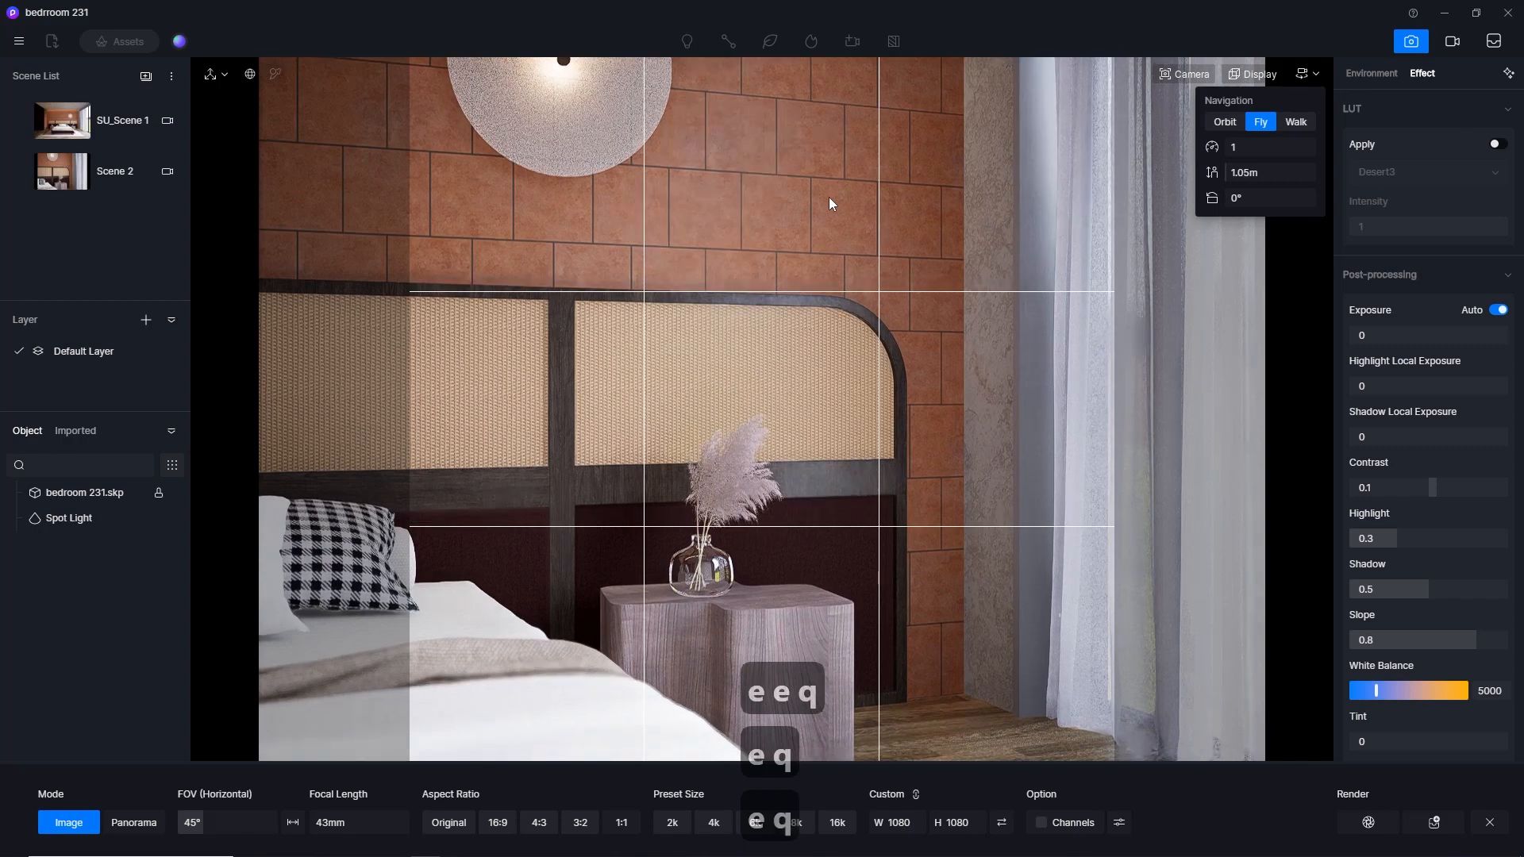
key("e")
key("q")
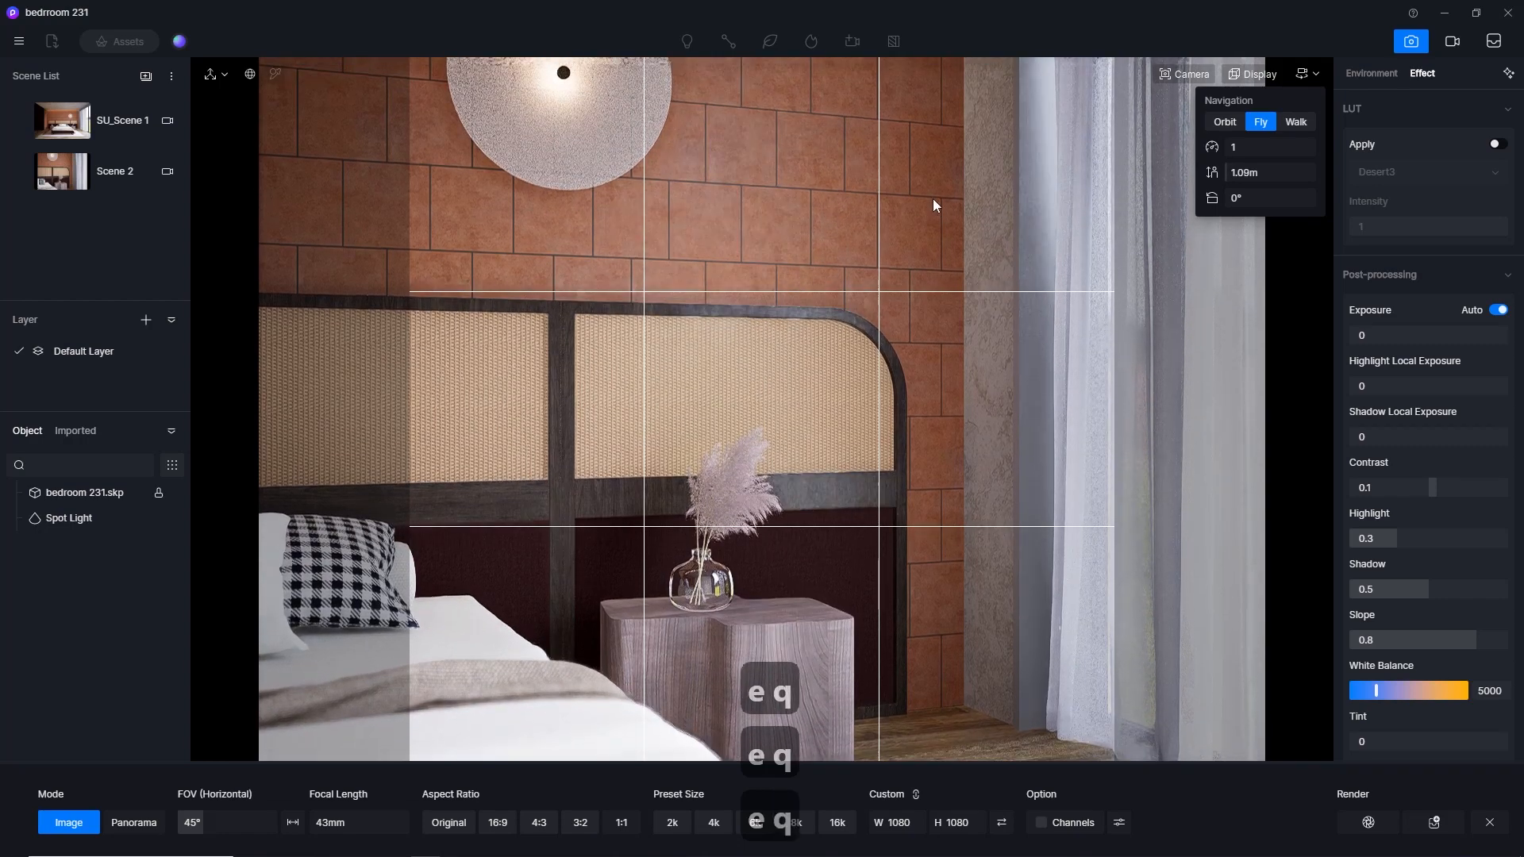
Step: Update Scene 2 with the lowered camera view and save the project
mouse_move(1188, 75)
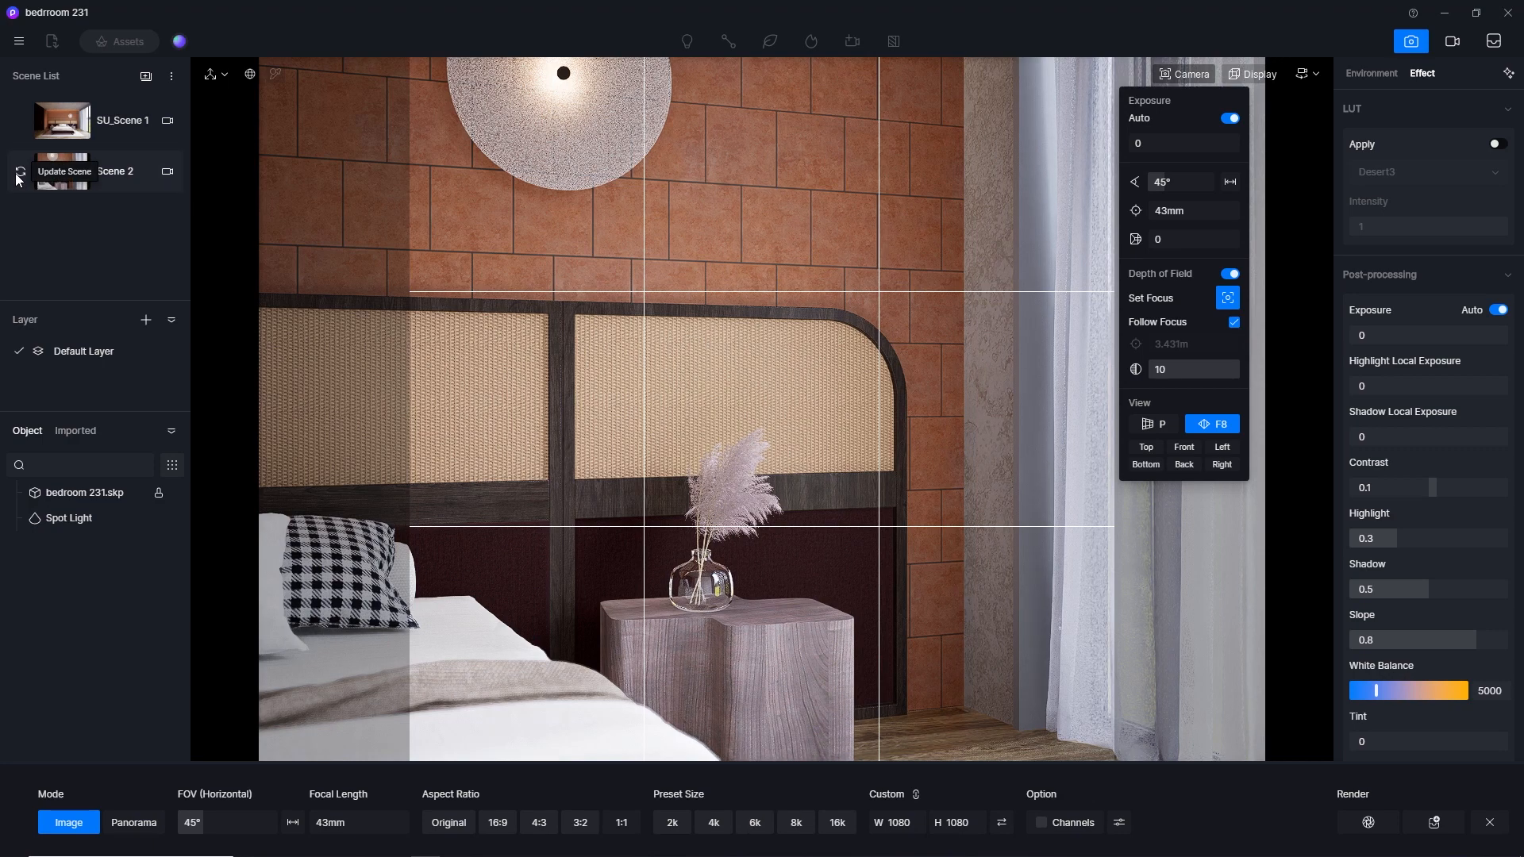
left_click(19, 173)
left_click(19, 48)
mouse_move(148, 73)
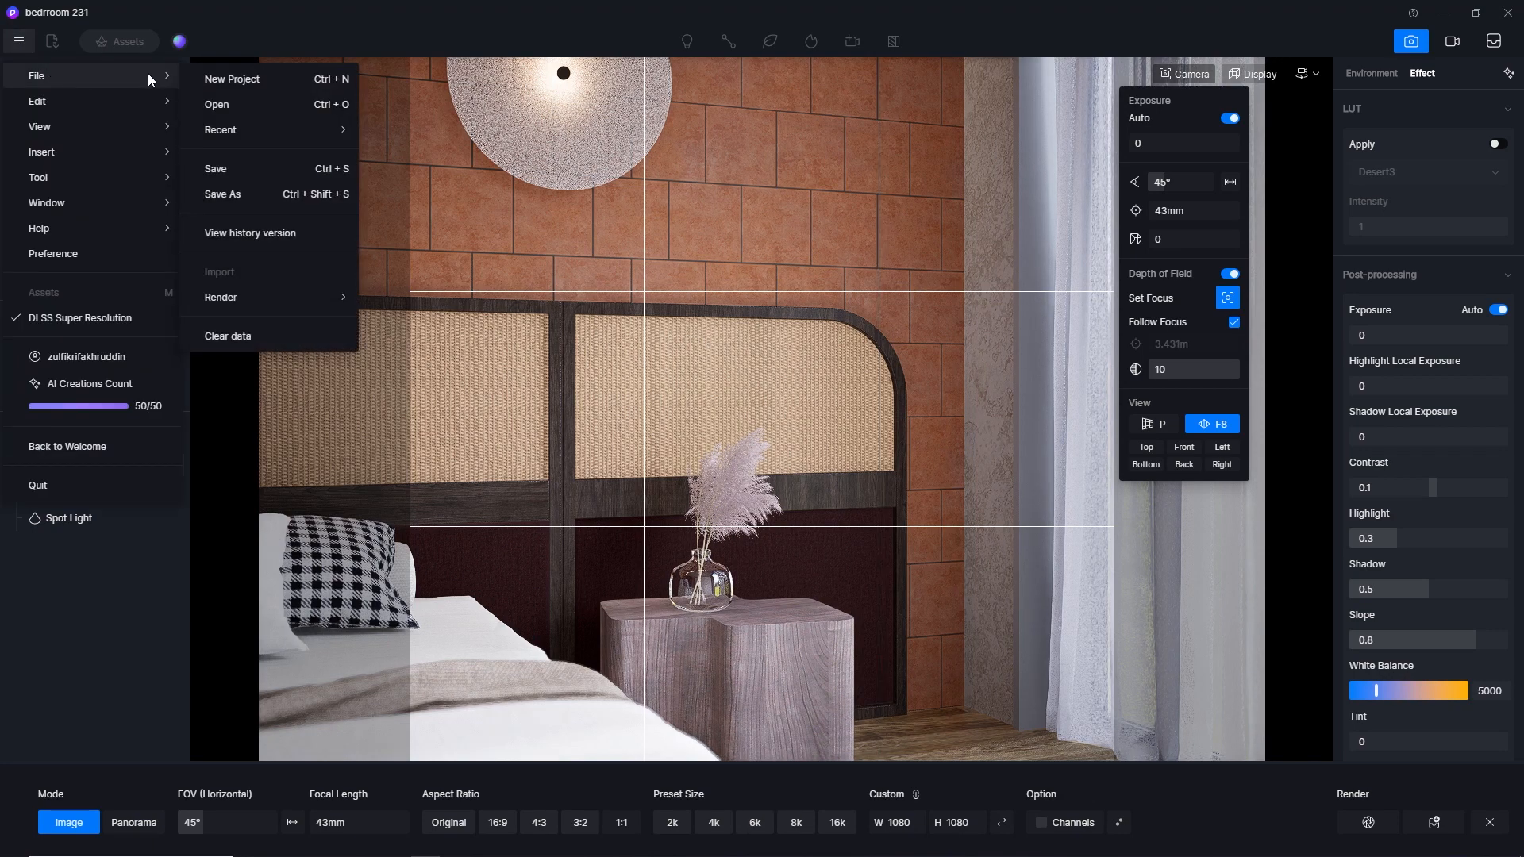
left_click(261, 168)
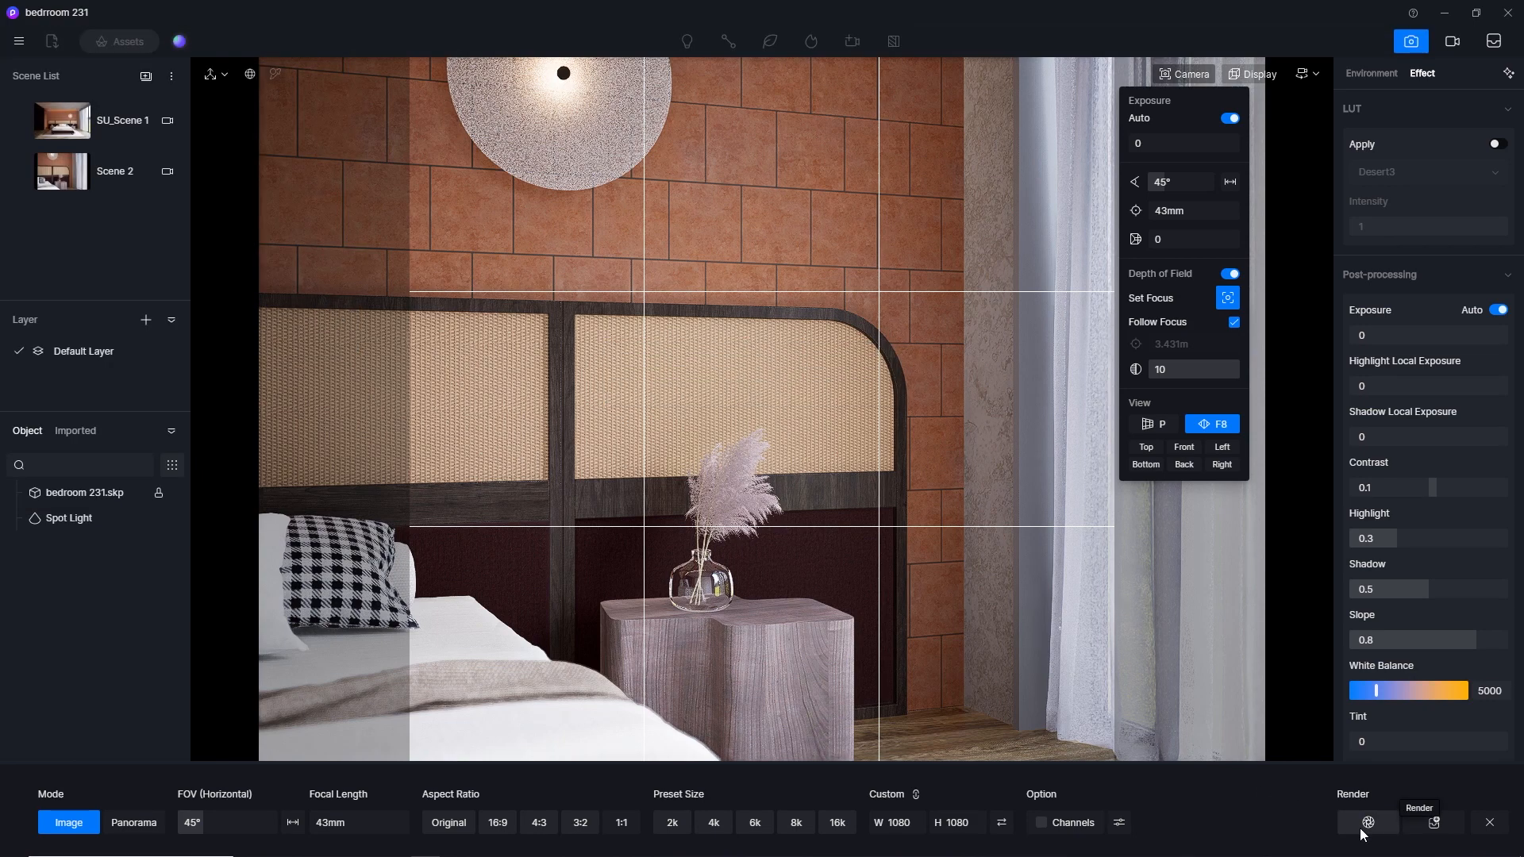
Step: Render the lowered view, replacing the existing PNG in the square folder
left_click(1359, 827)
left_click(815, 524)
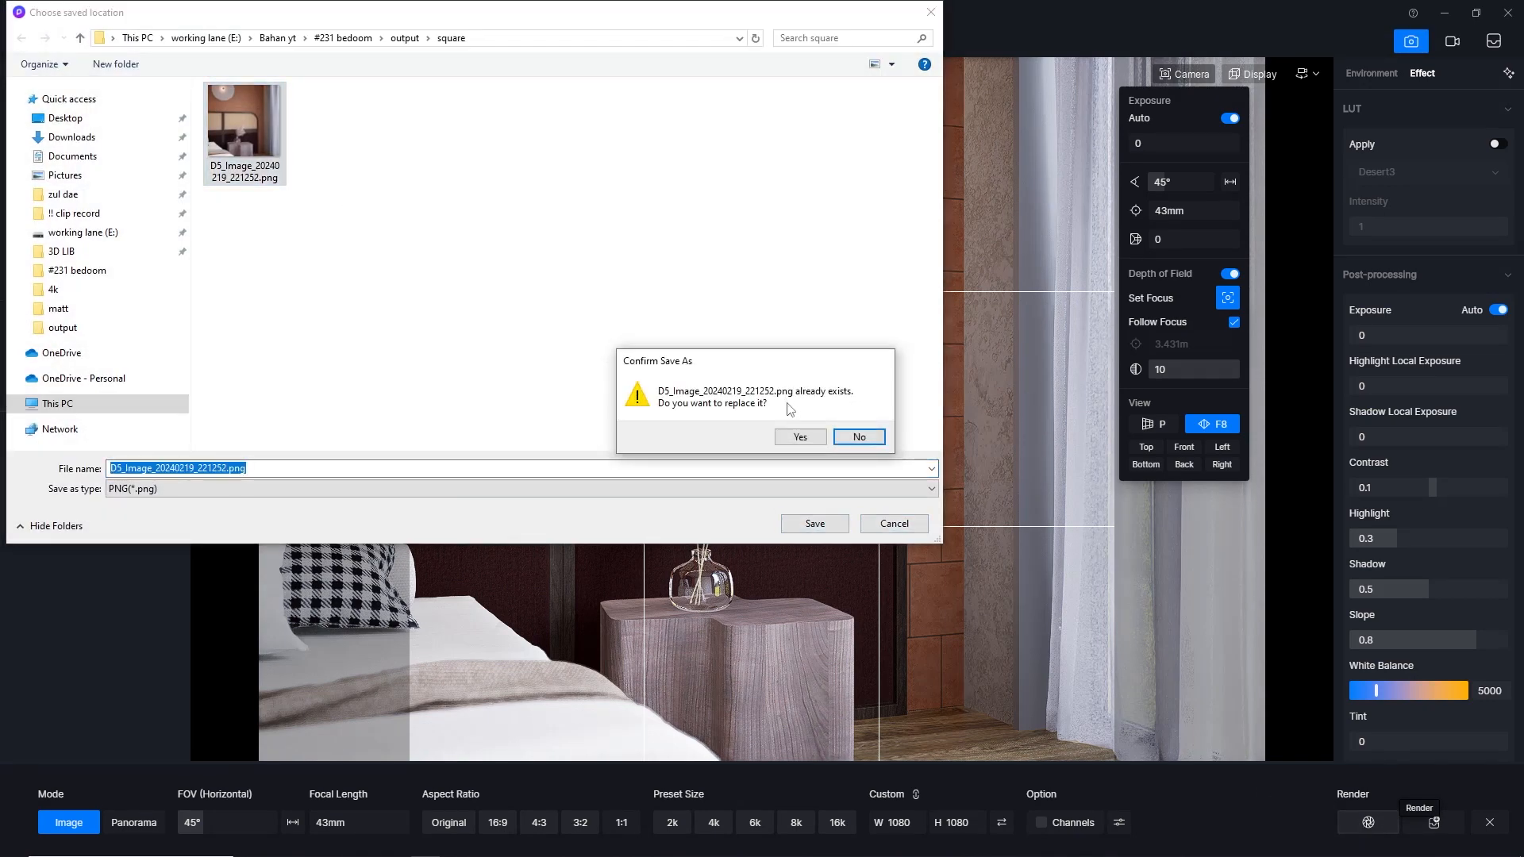
left_click(800, 437)
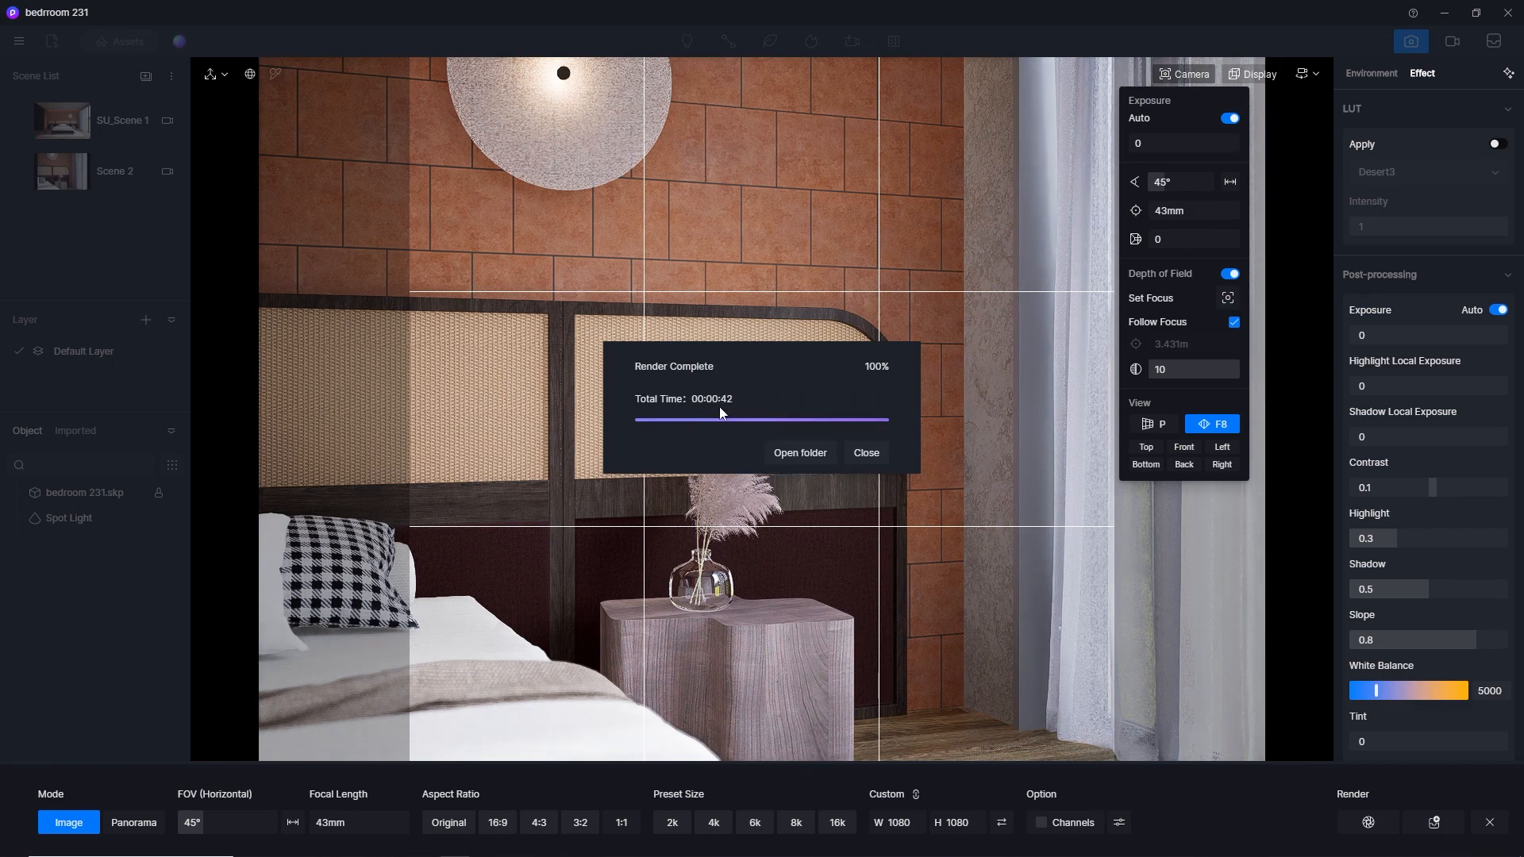
Step: Open the new render from its folder and examine the vase and headboard up close
left_click(797, 454)
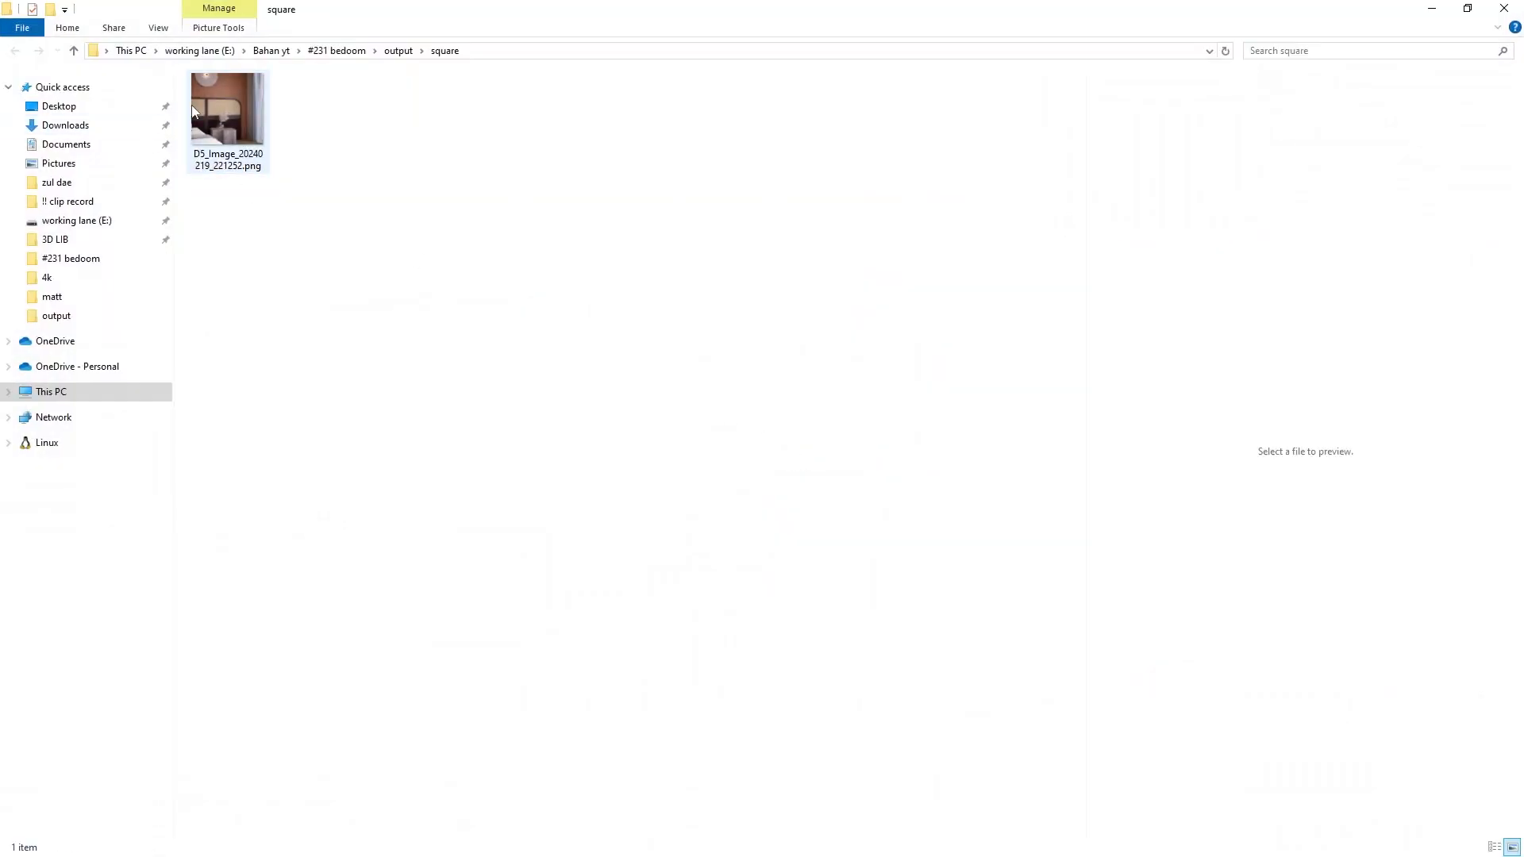
left_click(222, 116)
double_click(221, 116)
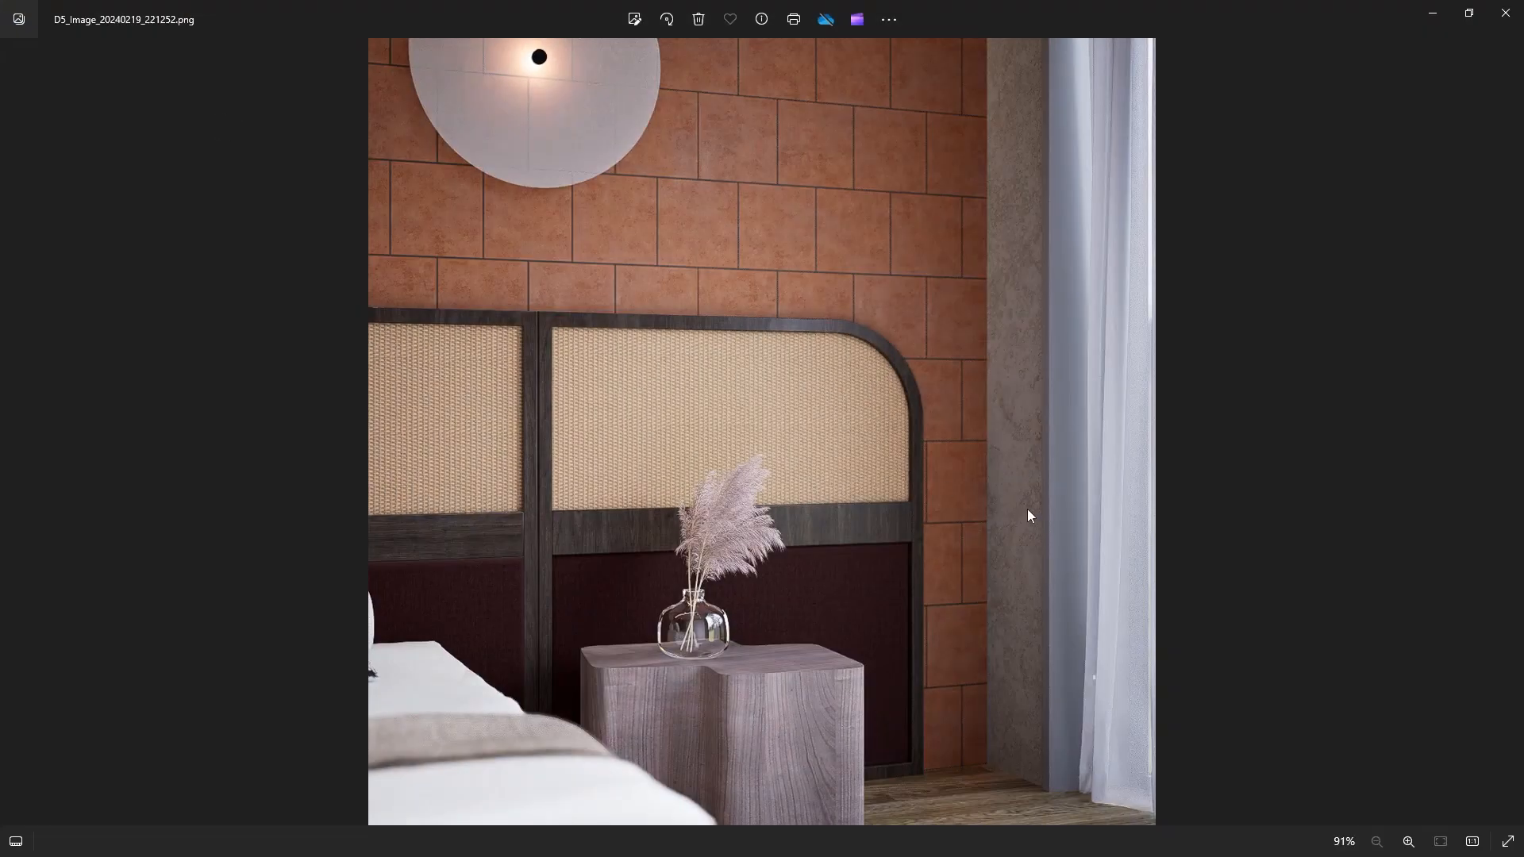
scroll(776, 555, "up", 3)
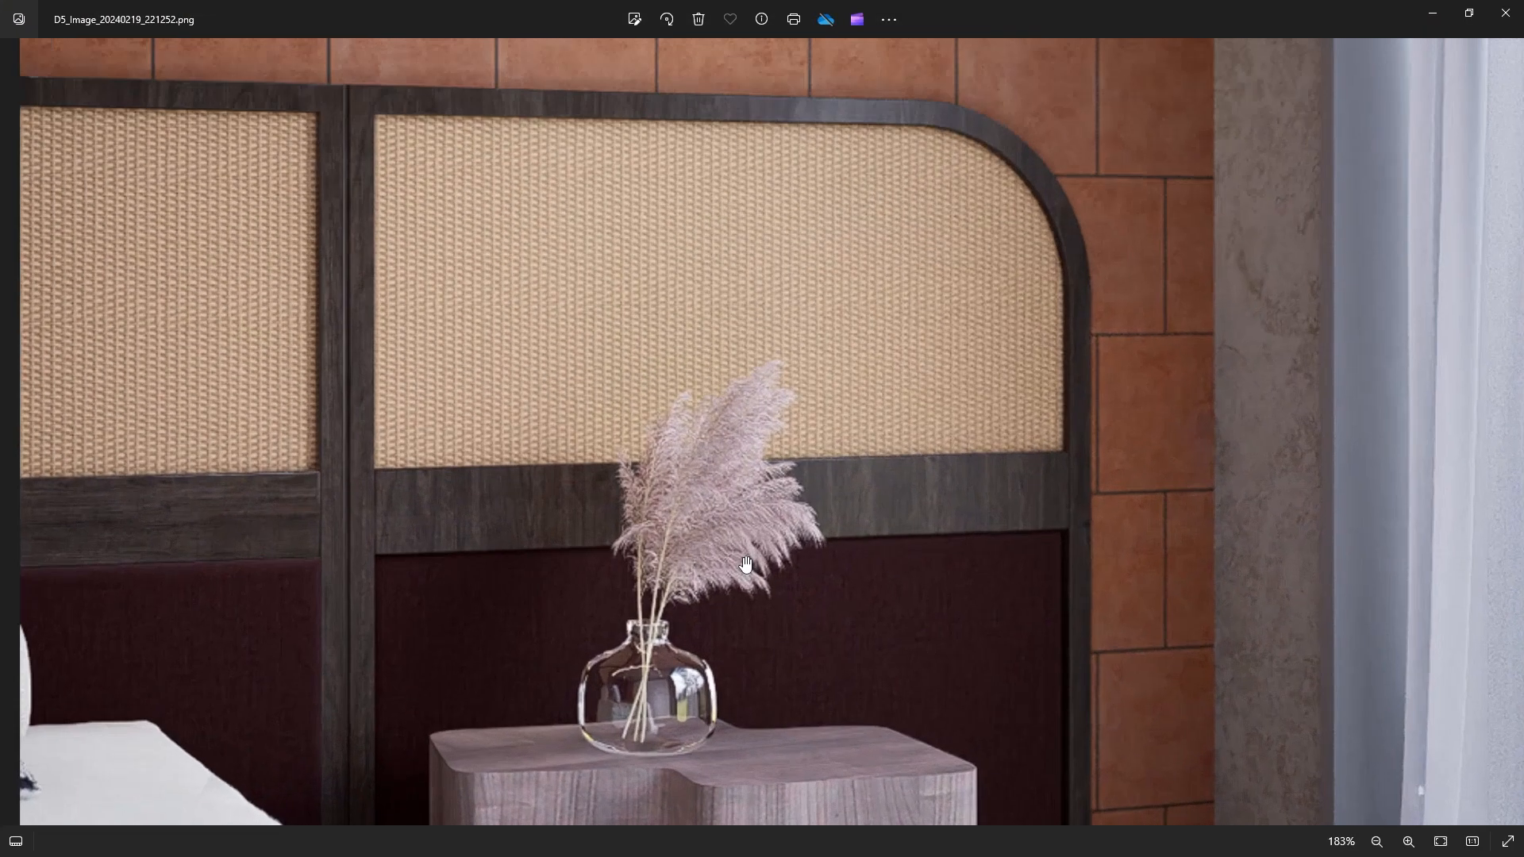
scroll(768, 534, "down", 3)
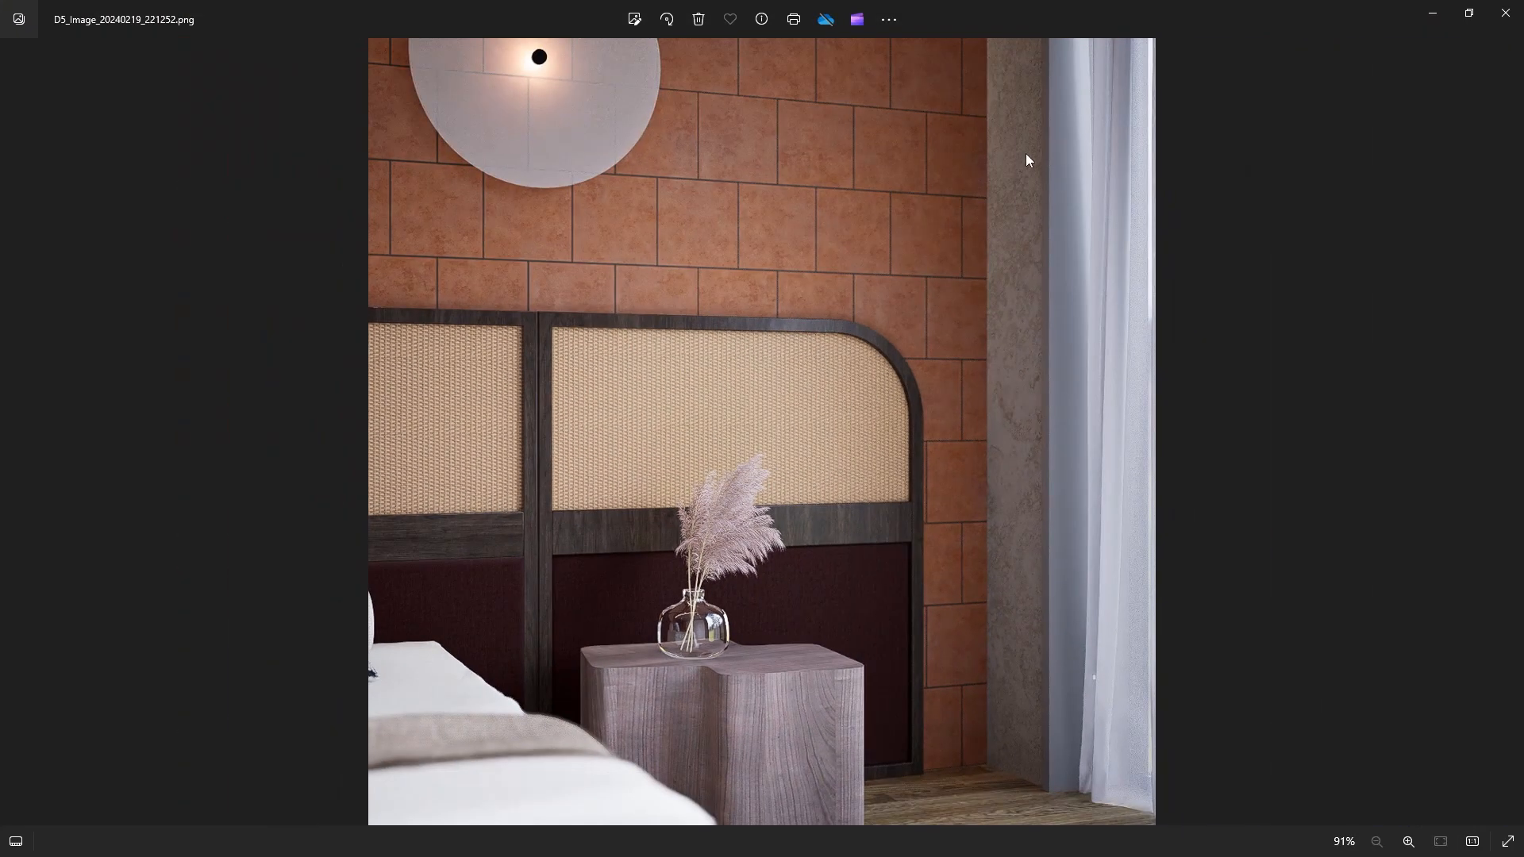
left_click(1504, 12)
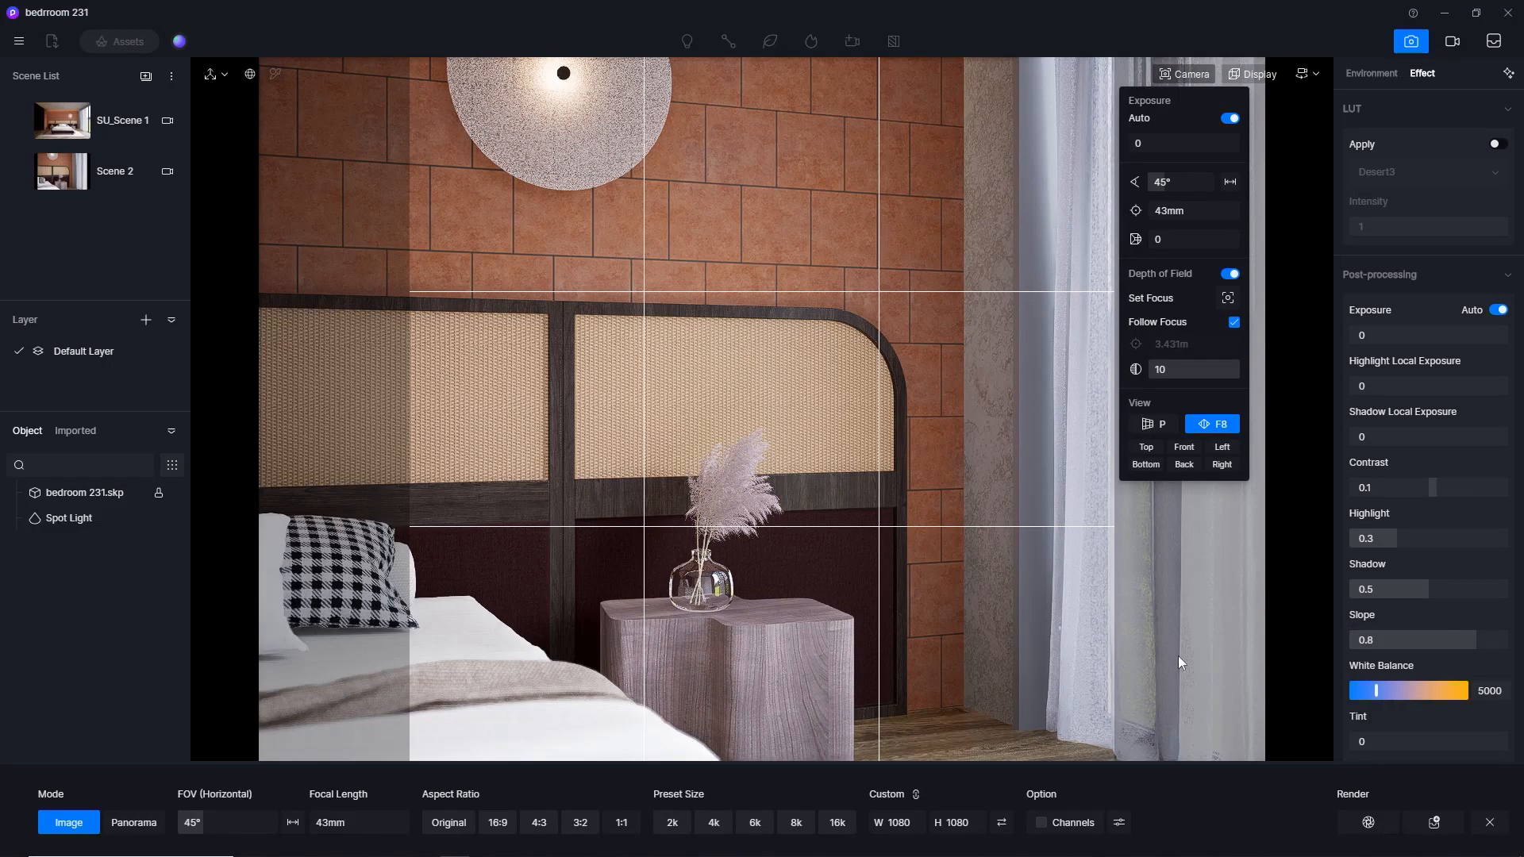
Step: Enable the AO and Reflection channels, delete the old image and render the view into the square folder under the same file name
left_click(1118, 822)
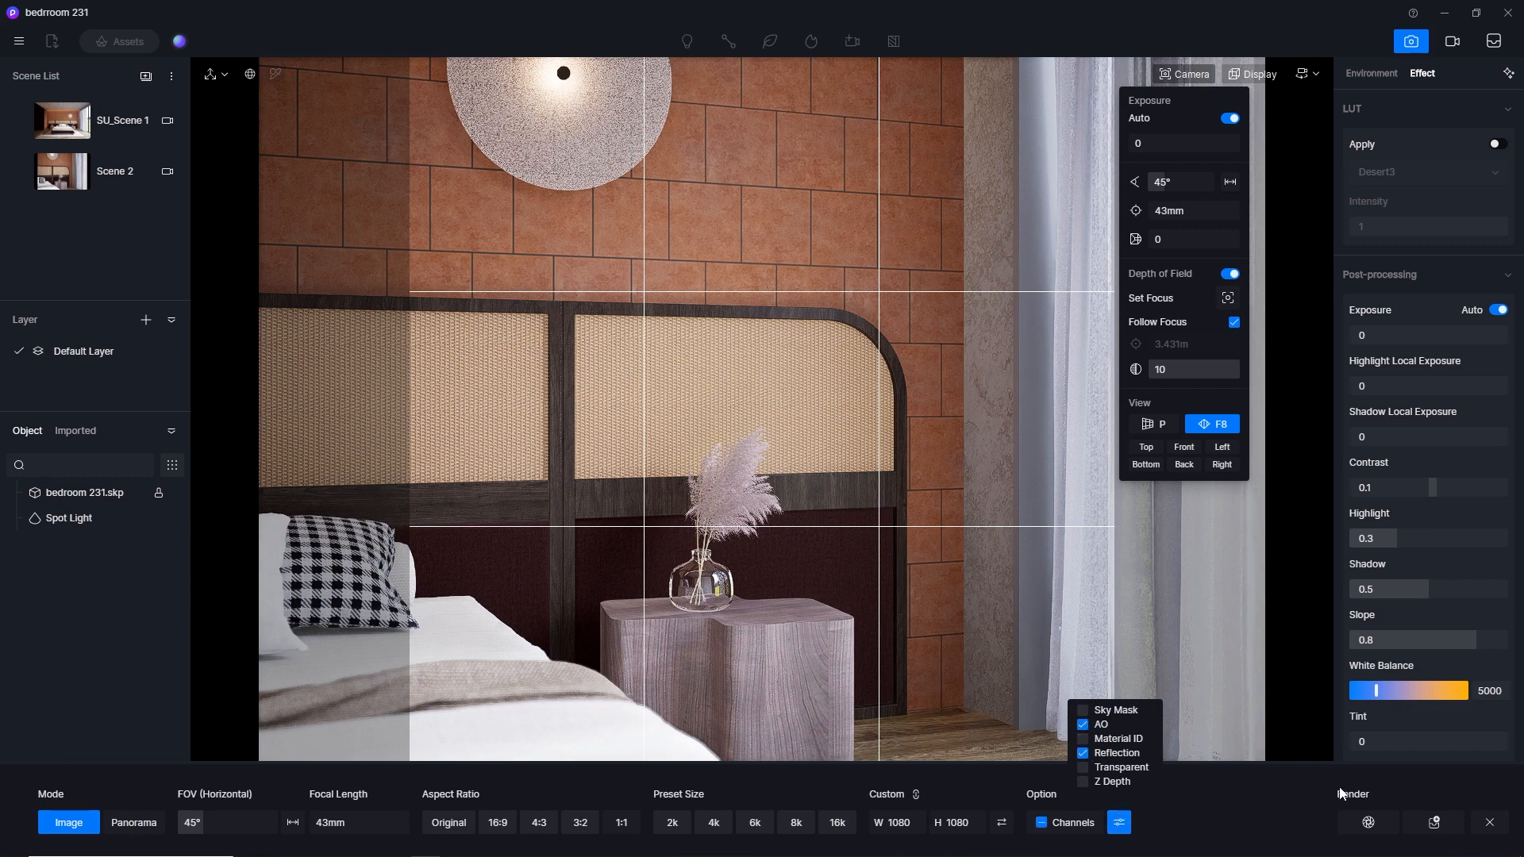
left_click(1367, 822)
key("shift+Delete")
key("Return")
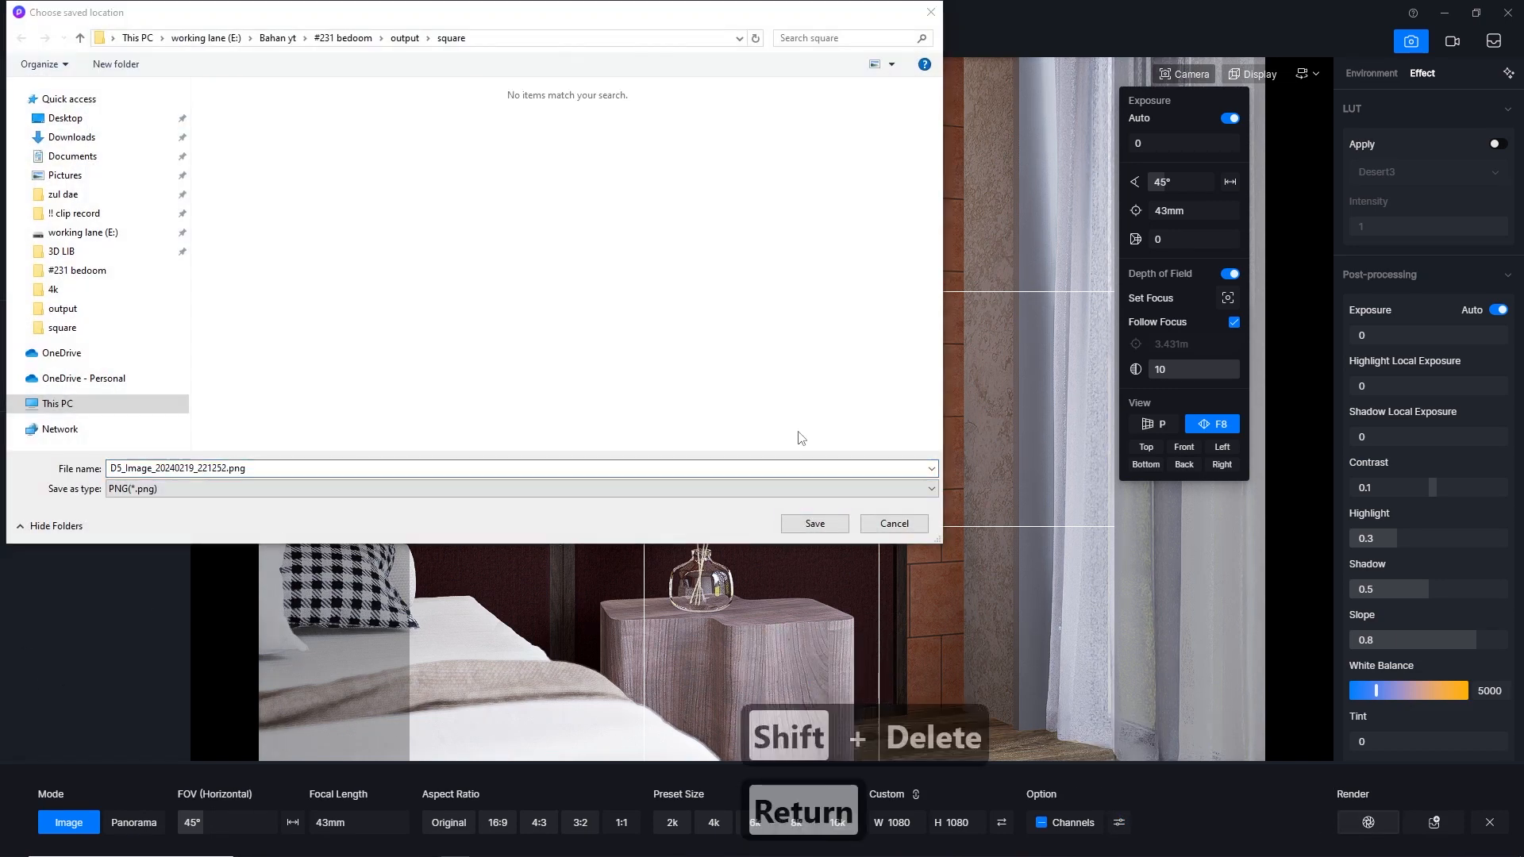
left_click(817, 526)
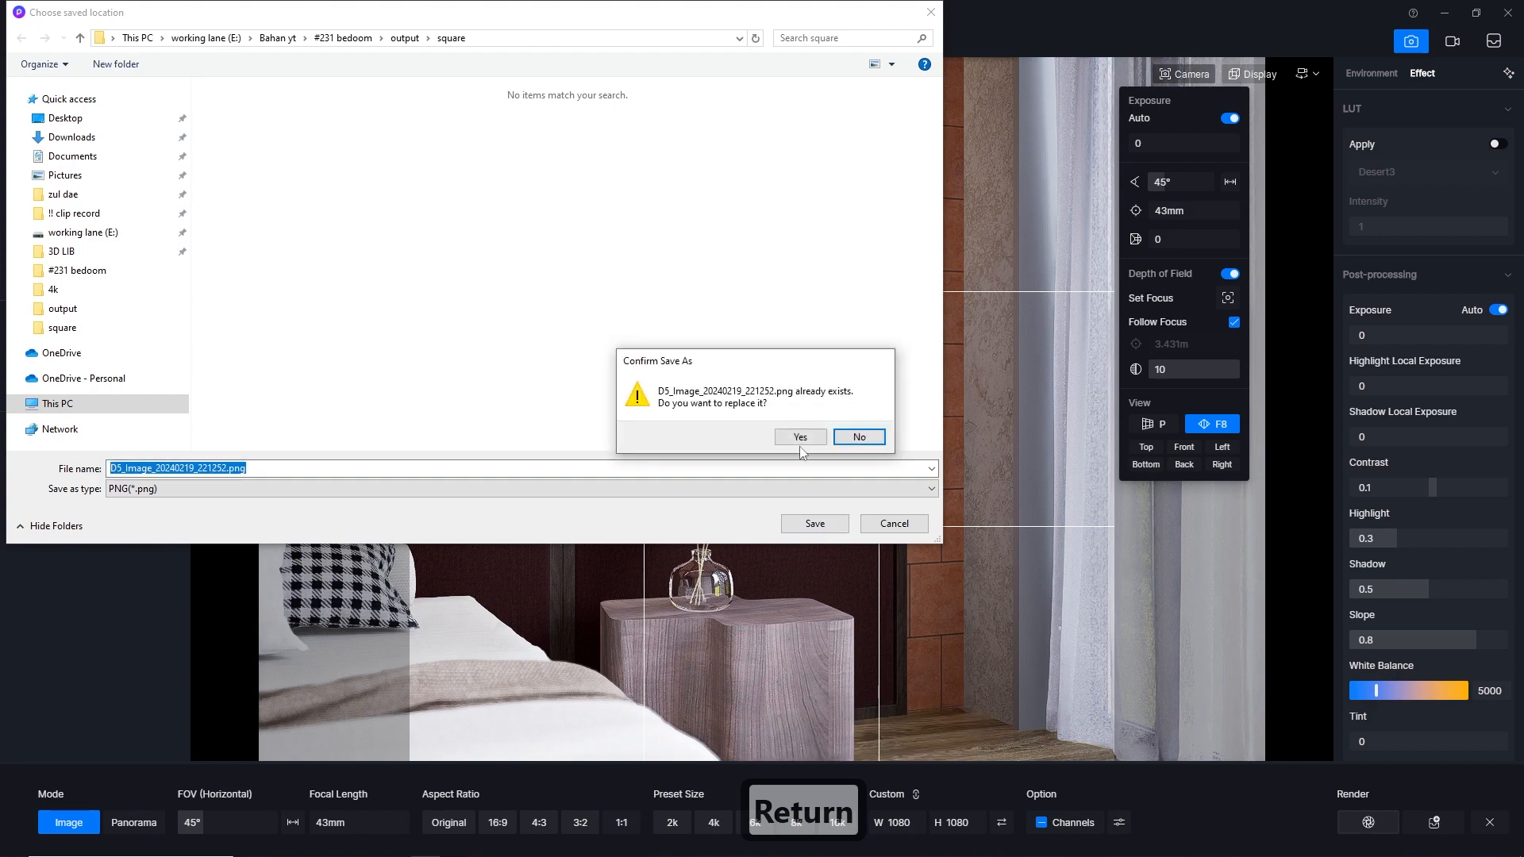
left_click(805, 435)
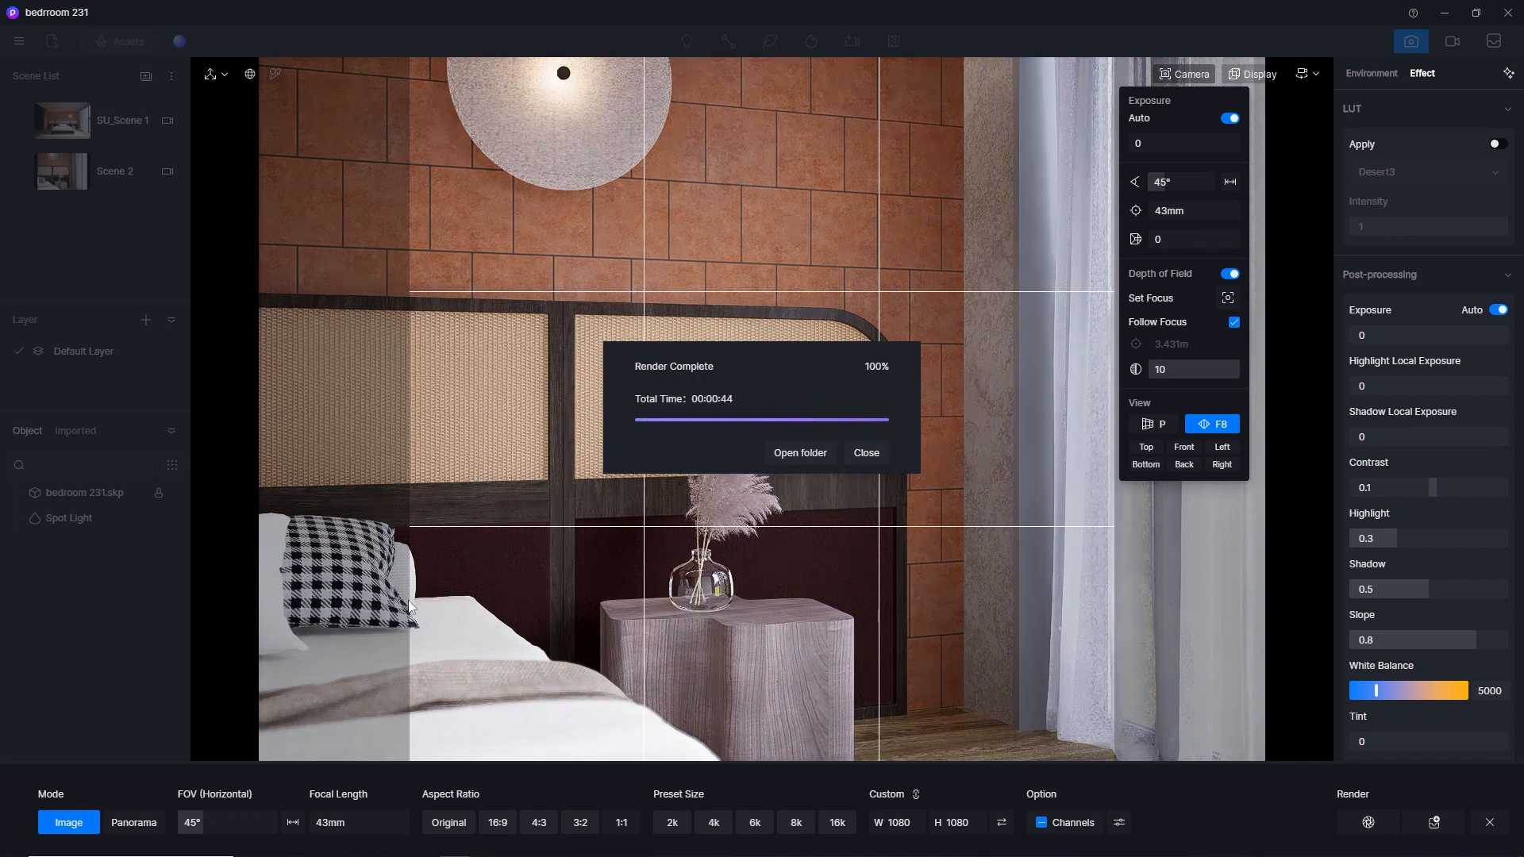
Step: Review the rendered image and its AO and Reflection channel images in the viewer
left_click(772, 456)
double_click(226, 131)
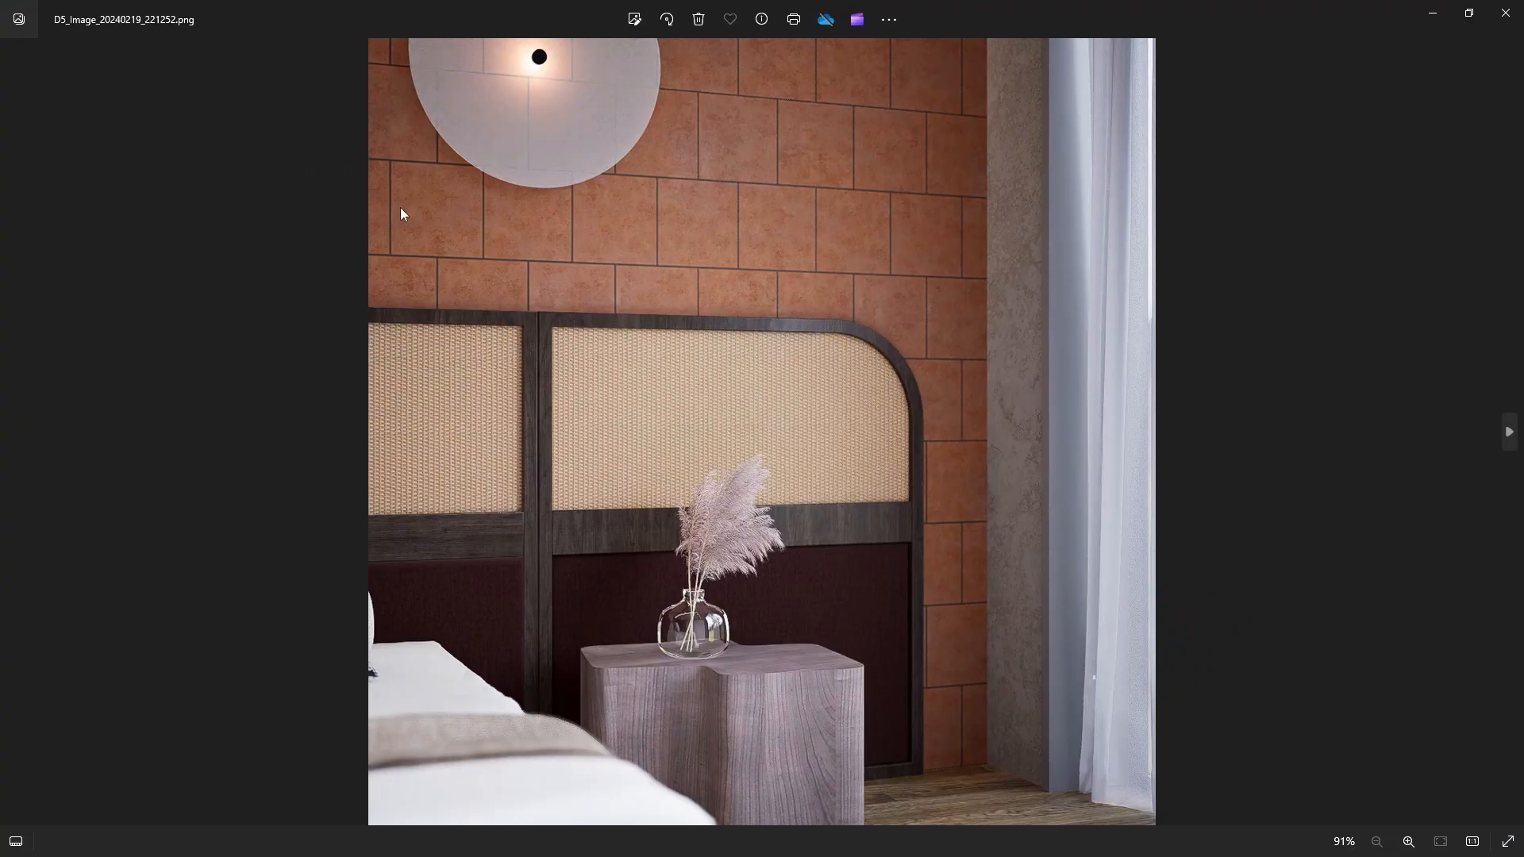
key("Right")
key("Right")
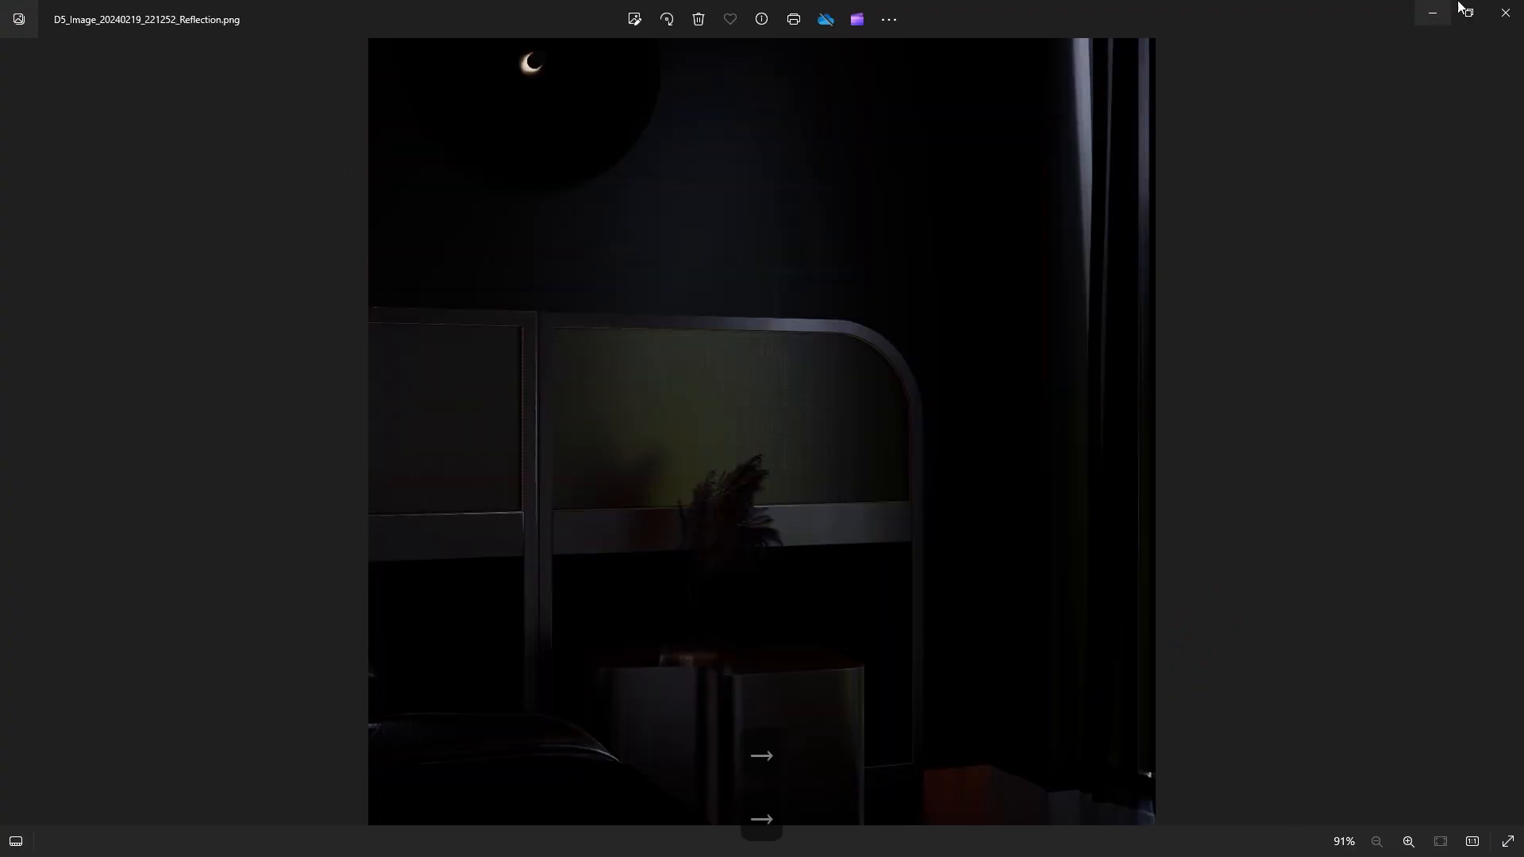
left_click(1505, 12)
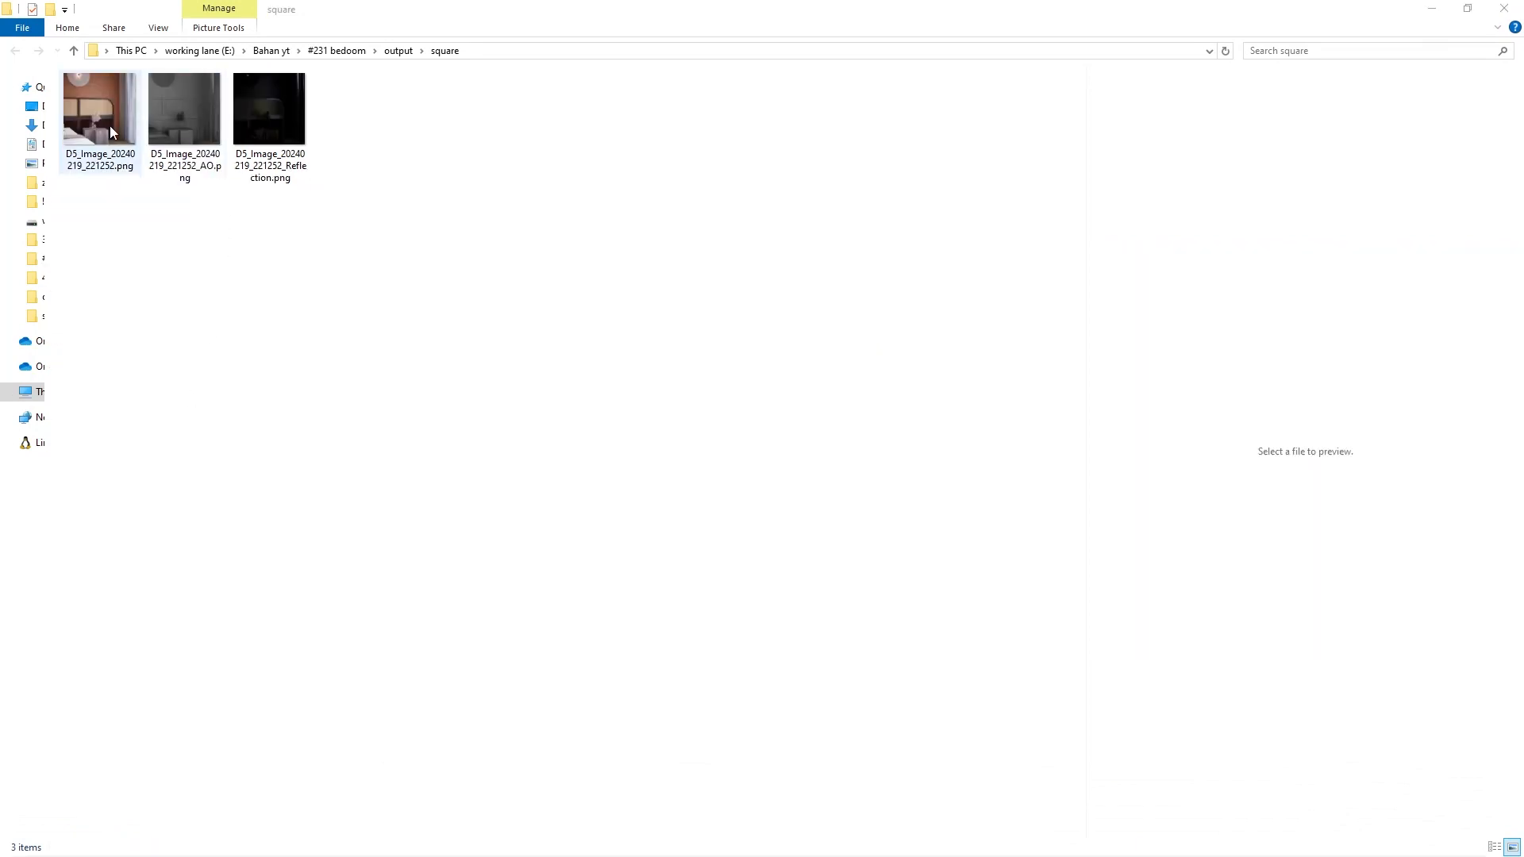
Step: Open the main rendered PNG from the square folder in Photoshop
right_click(110, 127)
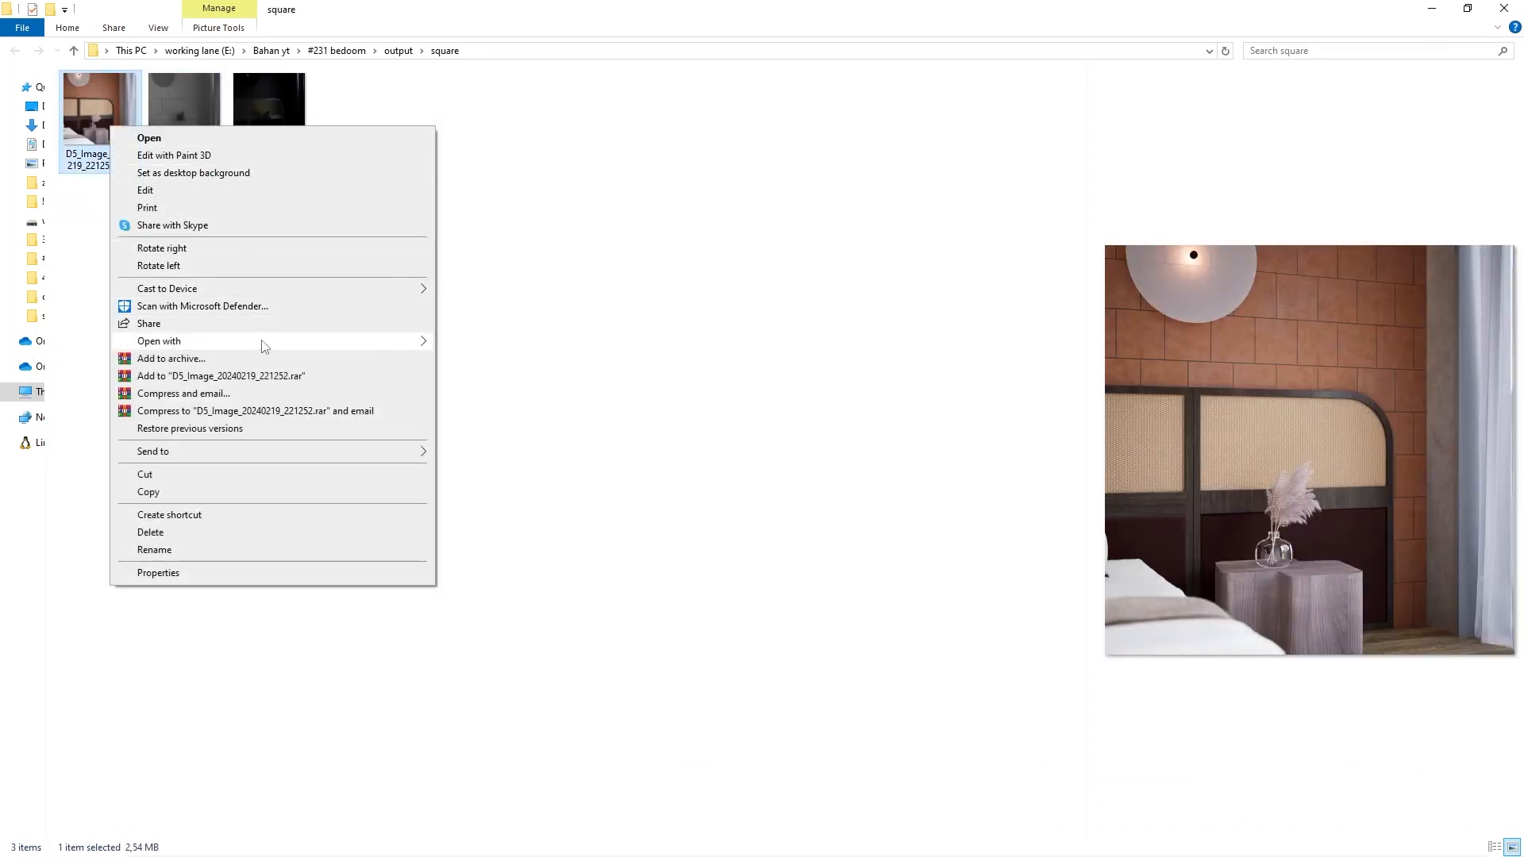
mouse_move(265, 347)
left_click(484, 341)
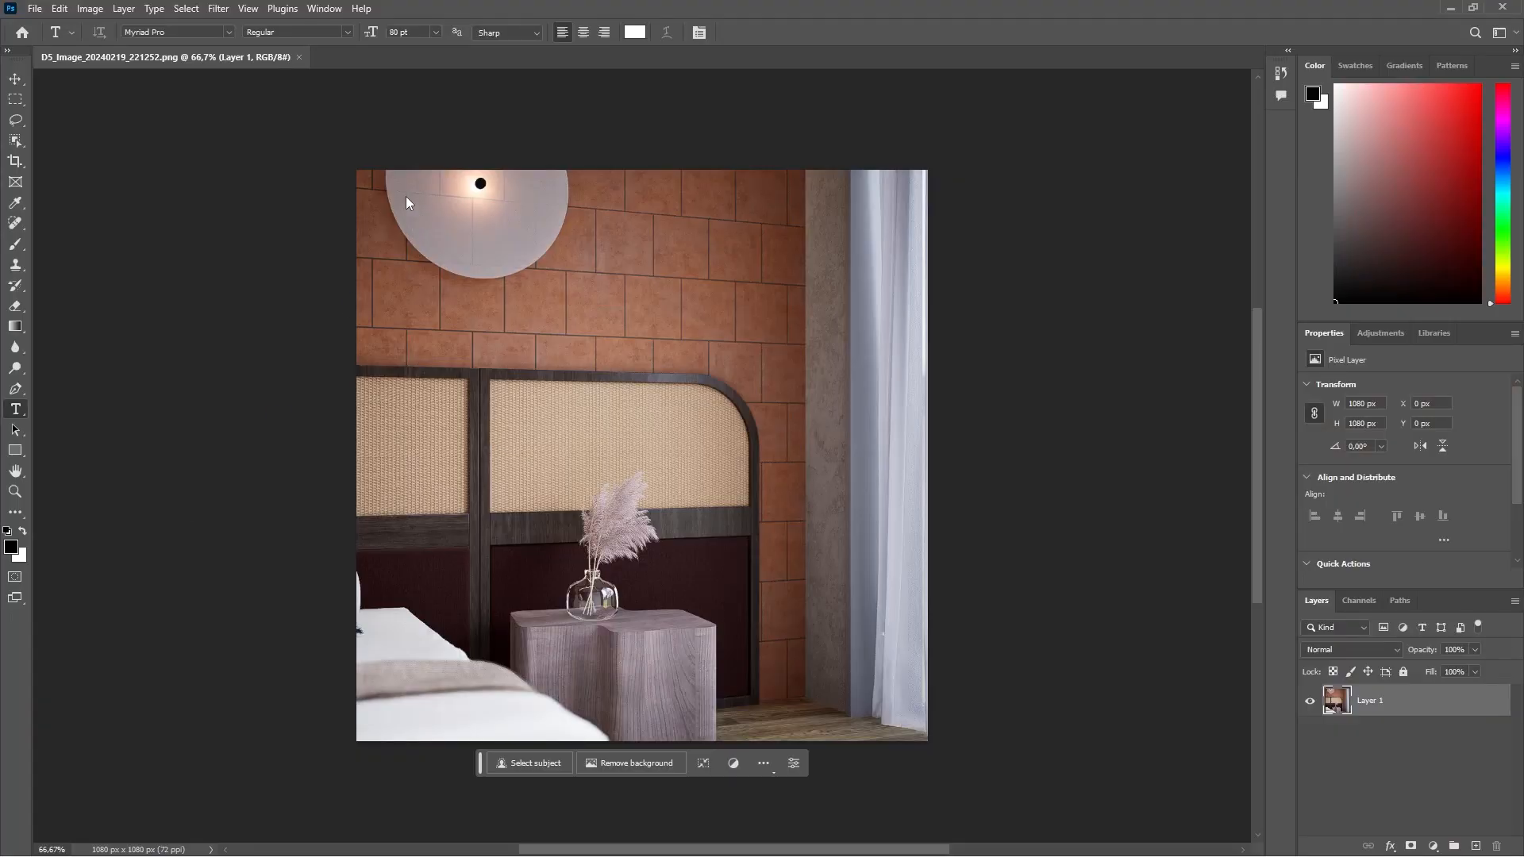
scroll(538, 370, "up", 1)
Step: Set the image mode to 16 Bits/Channel and convert Layer 1 to a smart object
left_click(90, 8)
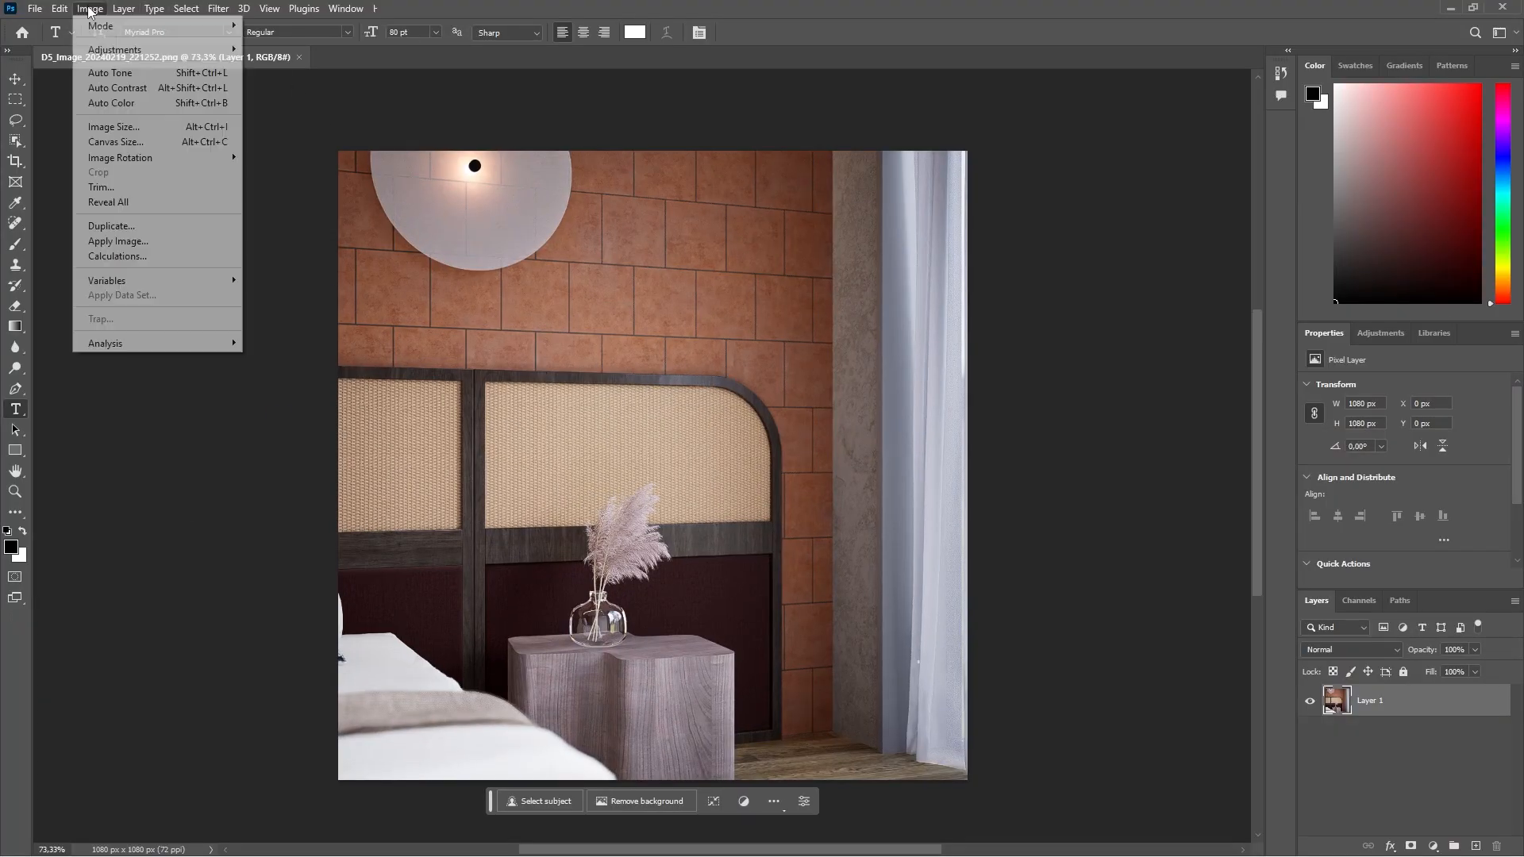
mouse_move(200, 27)
left_click(286, 170)
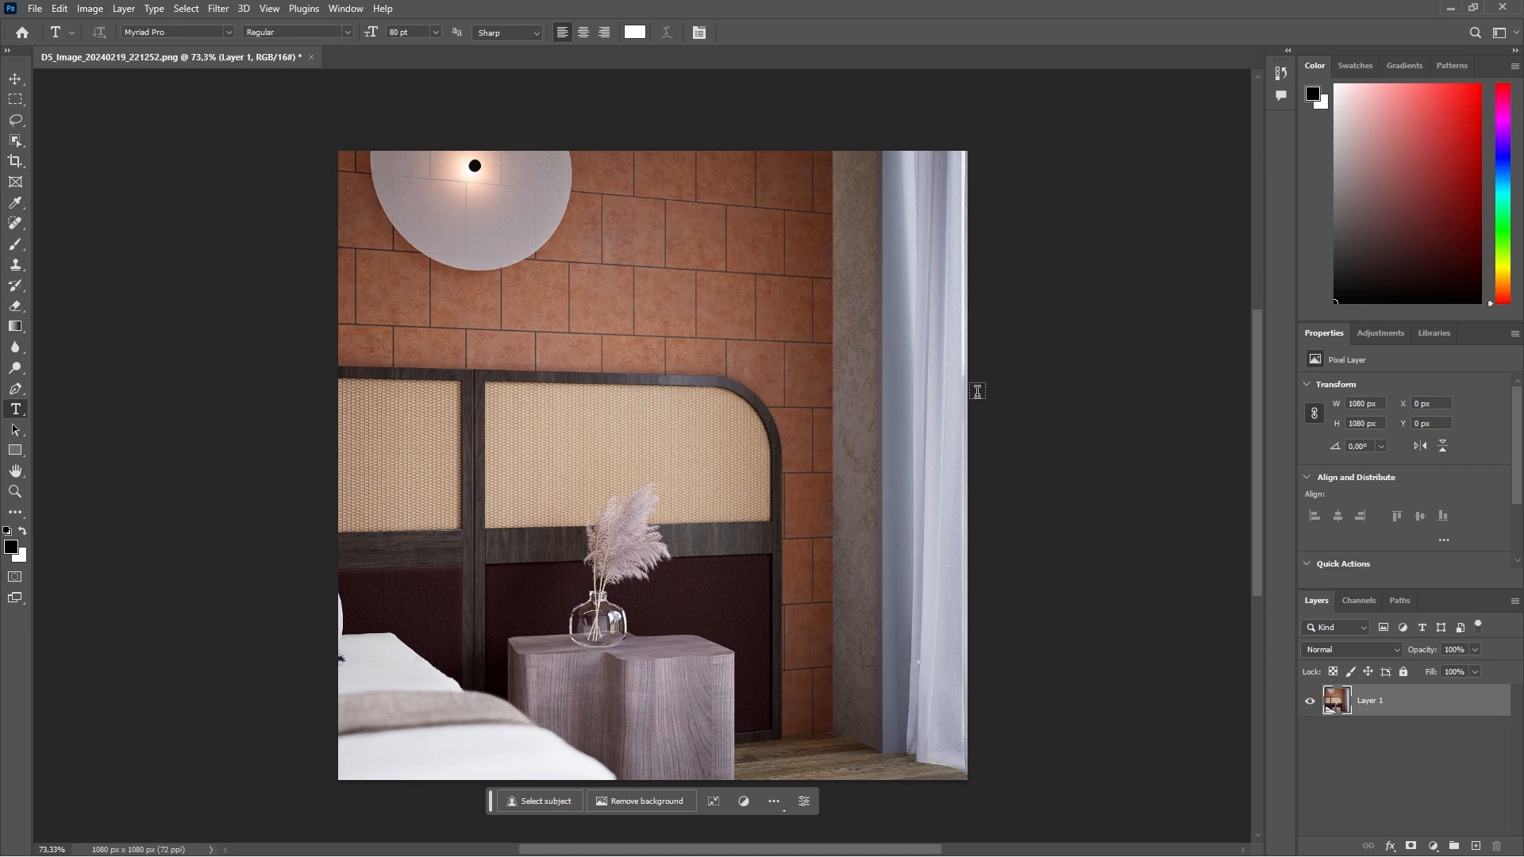
right_click(1373, 706)
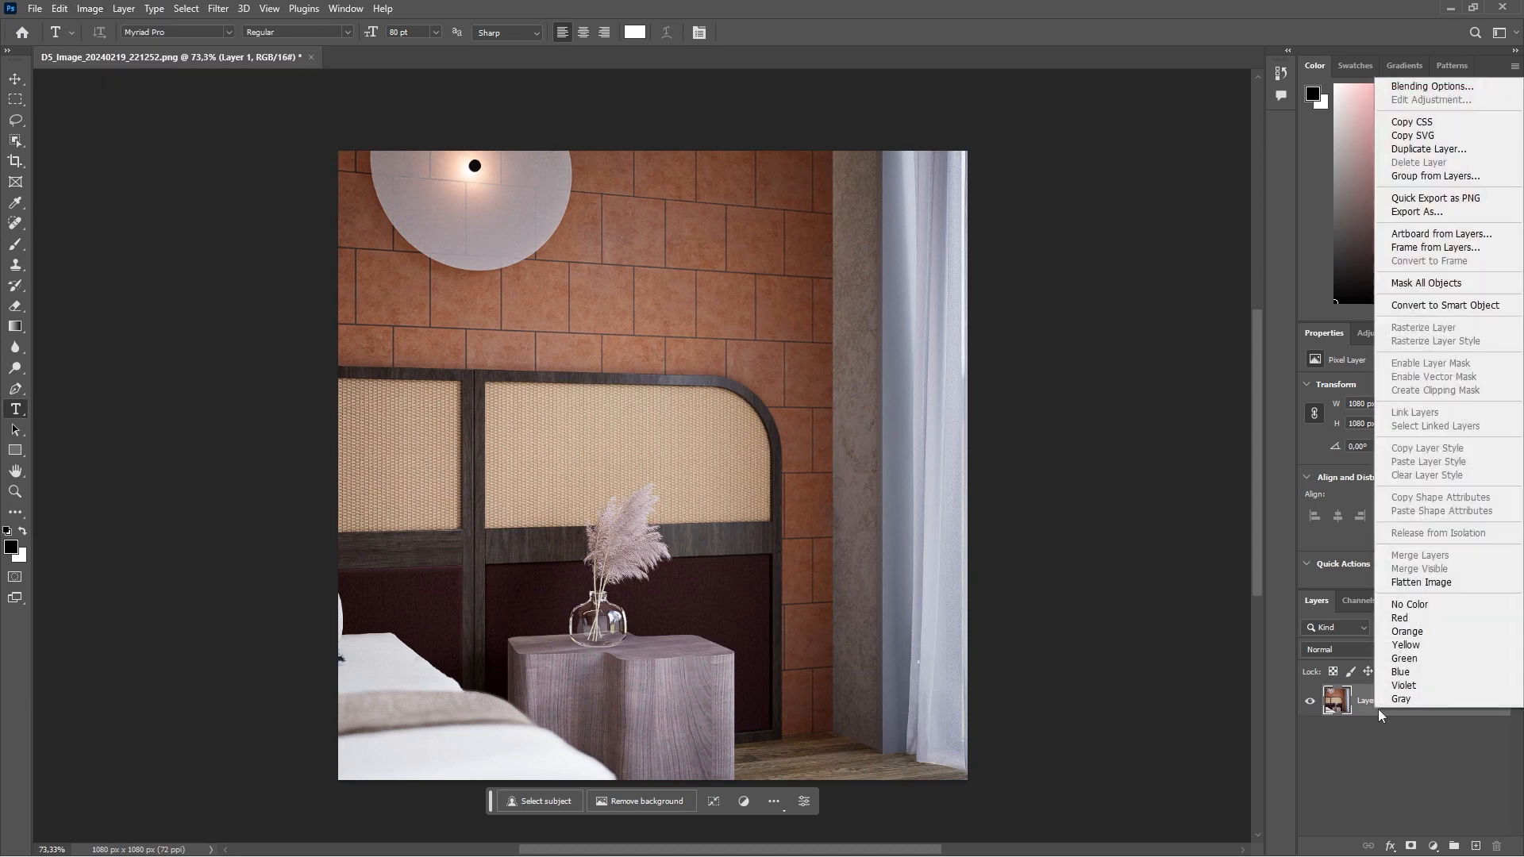
left_click(1401, 305)
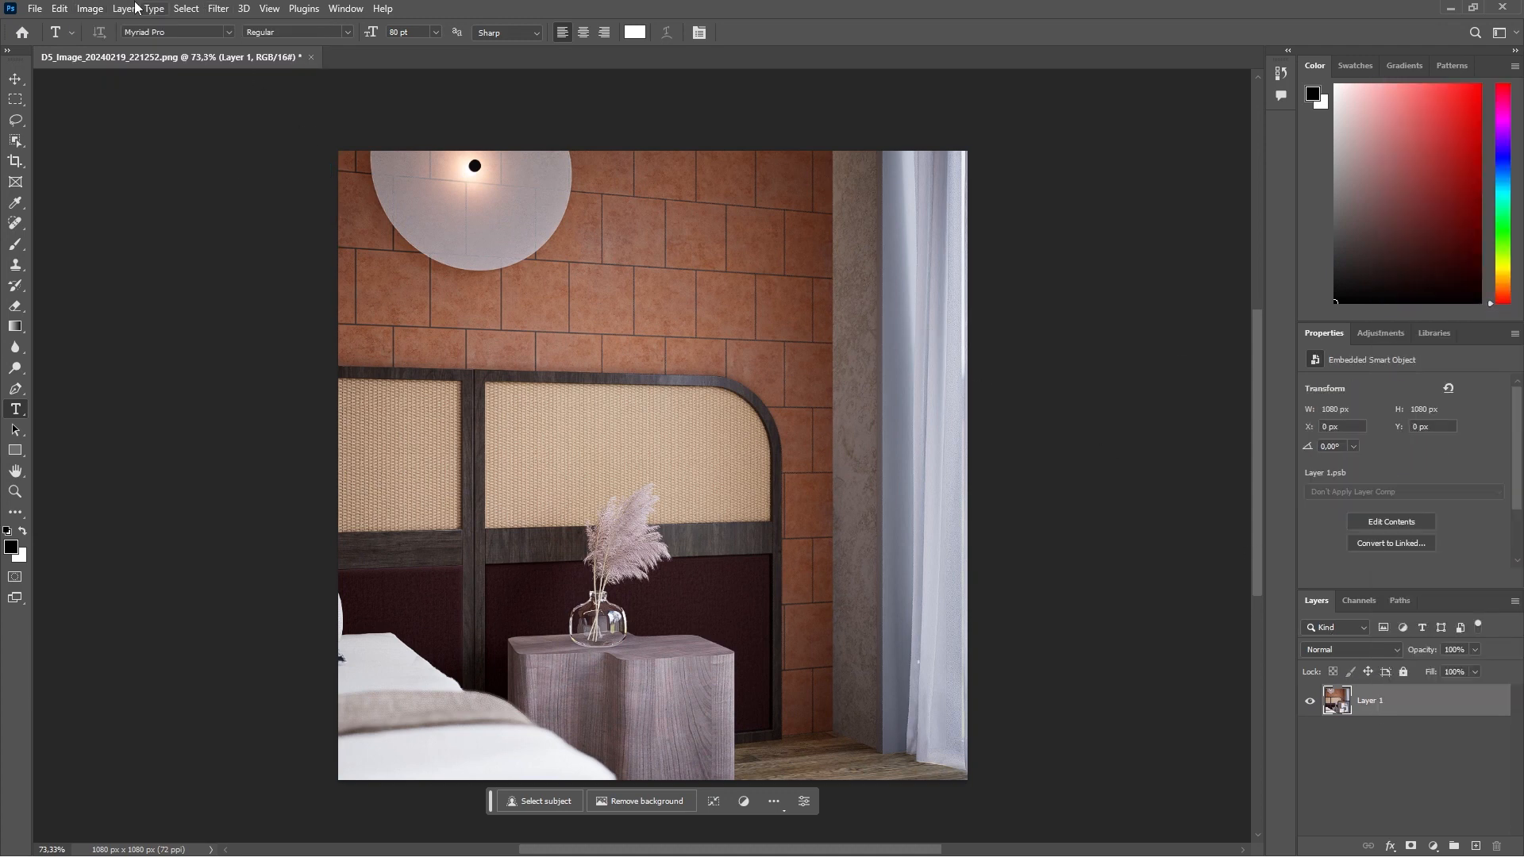
Step: Open D5_Image_20240219_205414.psd from the 4k output folder in Photoshop
left_click(90, 8)
left_click(897, 38)
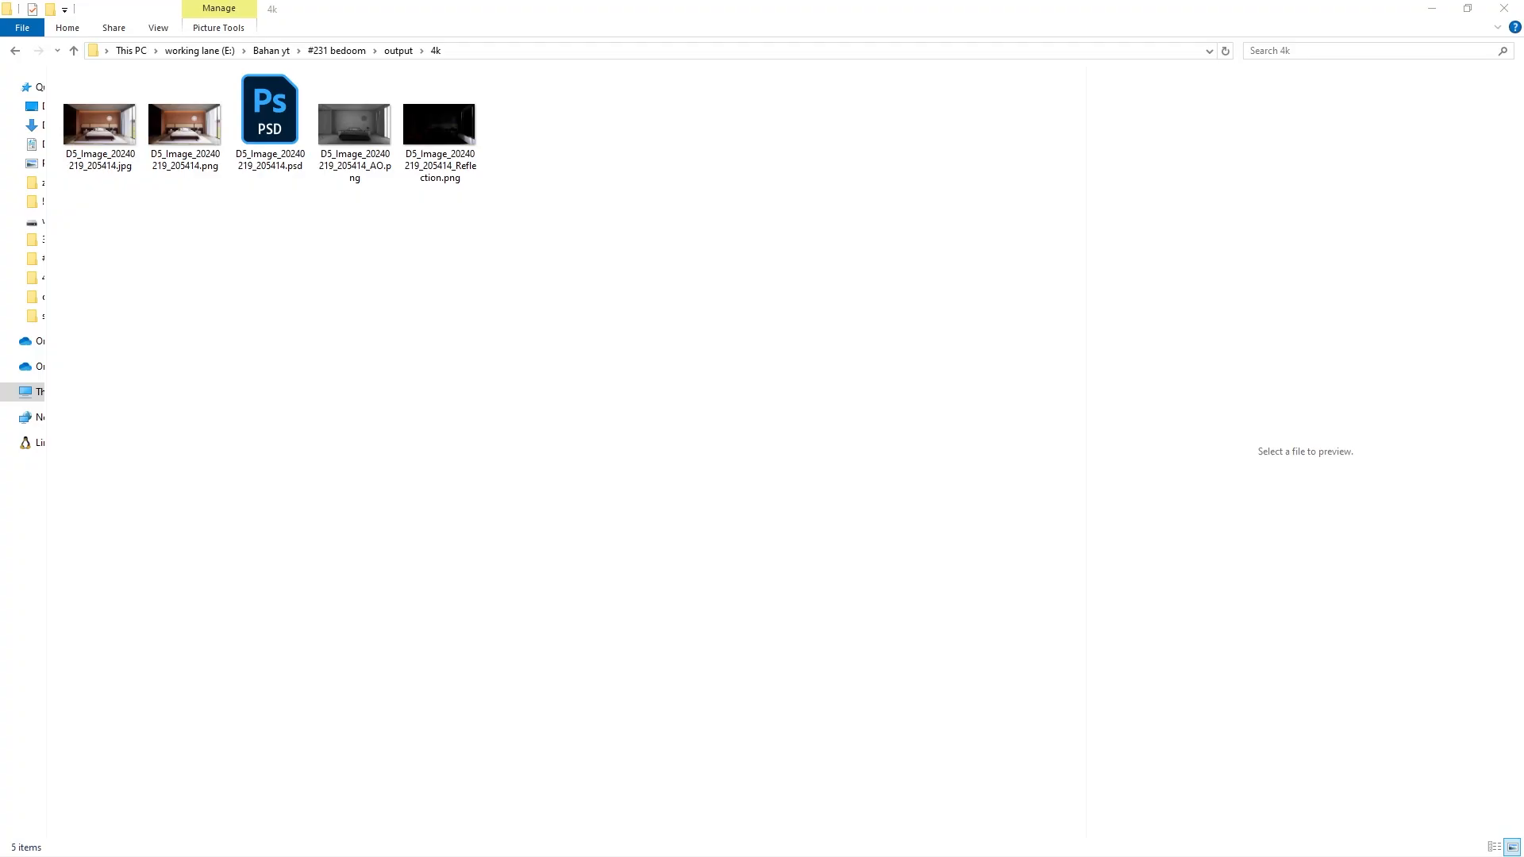
left_click(285, 99)
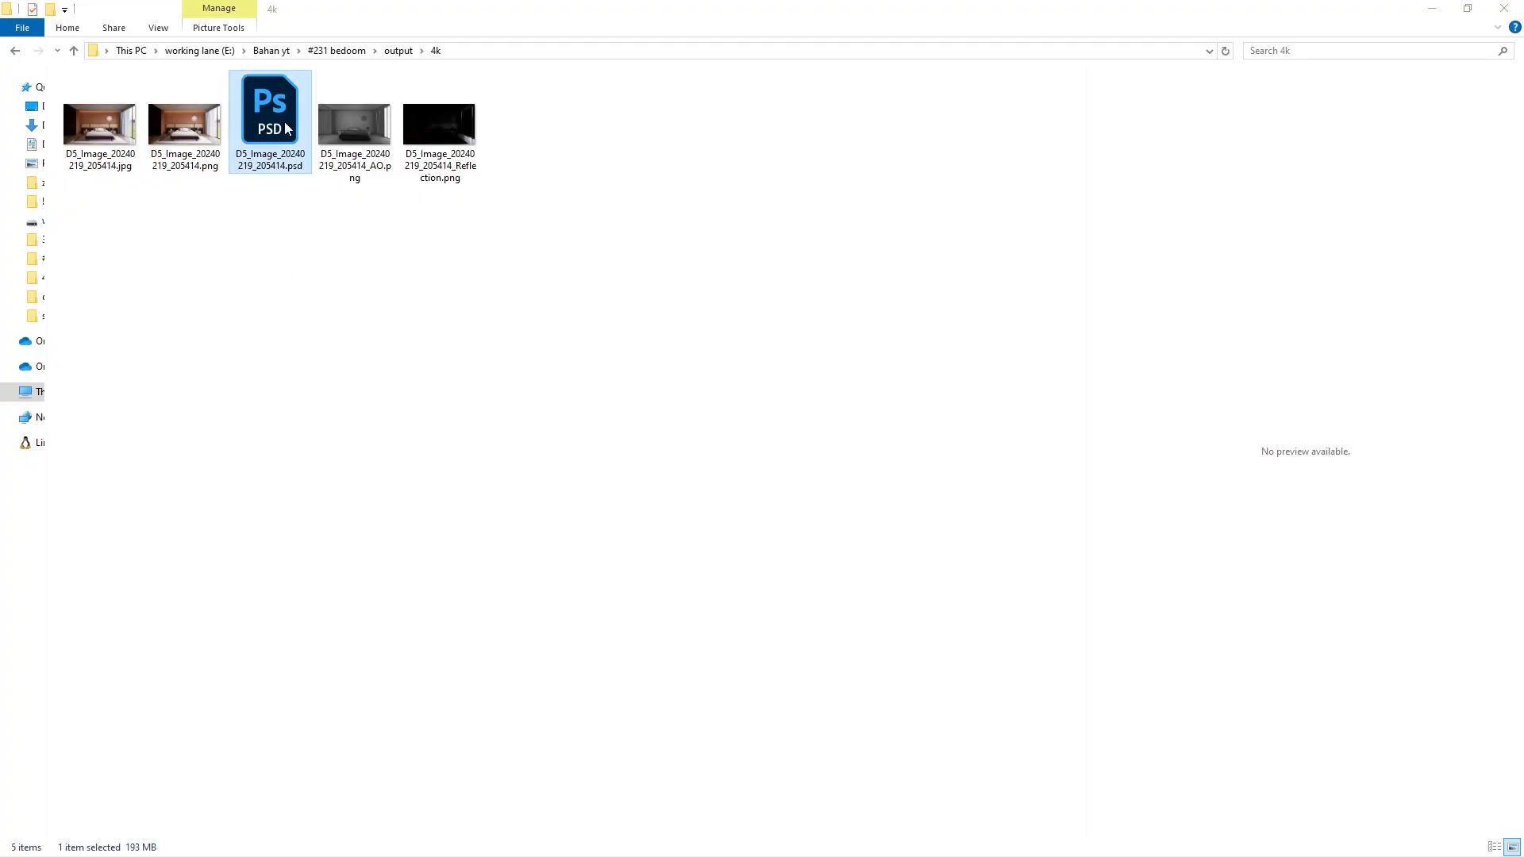
double_click(287, 127)
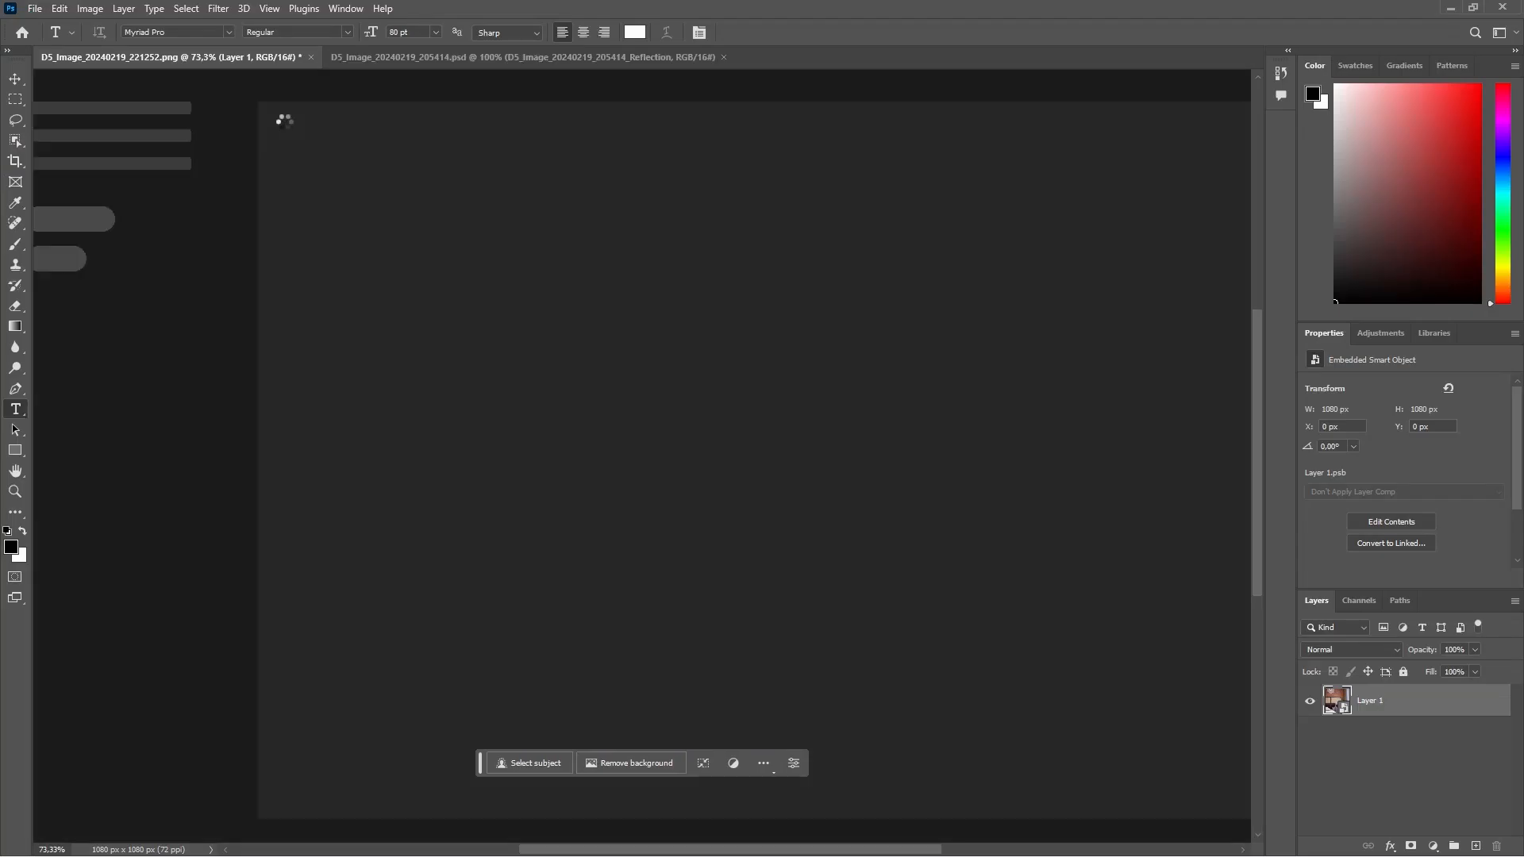
scroll(466, 312, "up", 2)
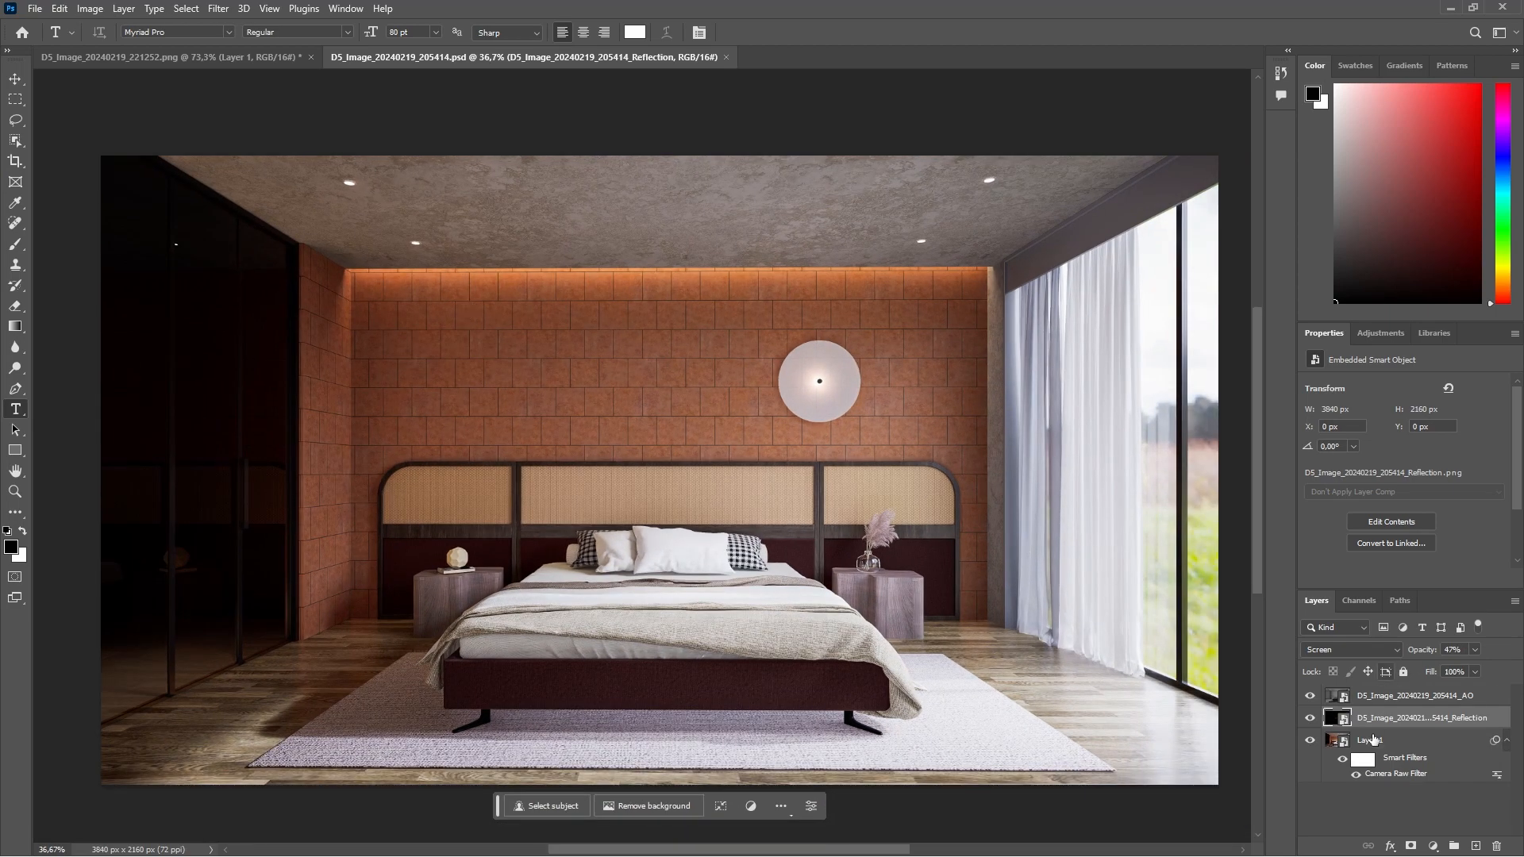
Step: Save the wide image's Camera Raw settings as "bedroom 231" in the #231 bedoom output folder, leaving the filter without applying changes
left_click(1414, 780)
double_click(1417, 773)
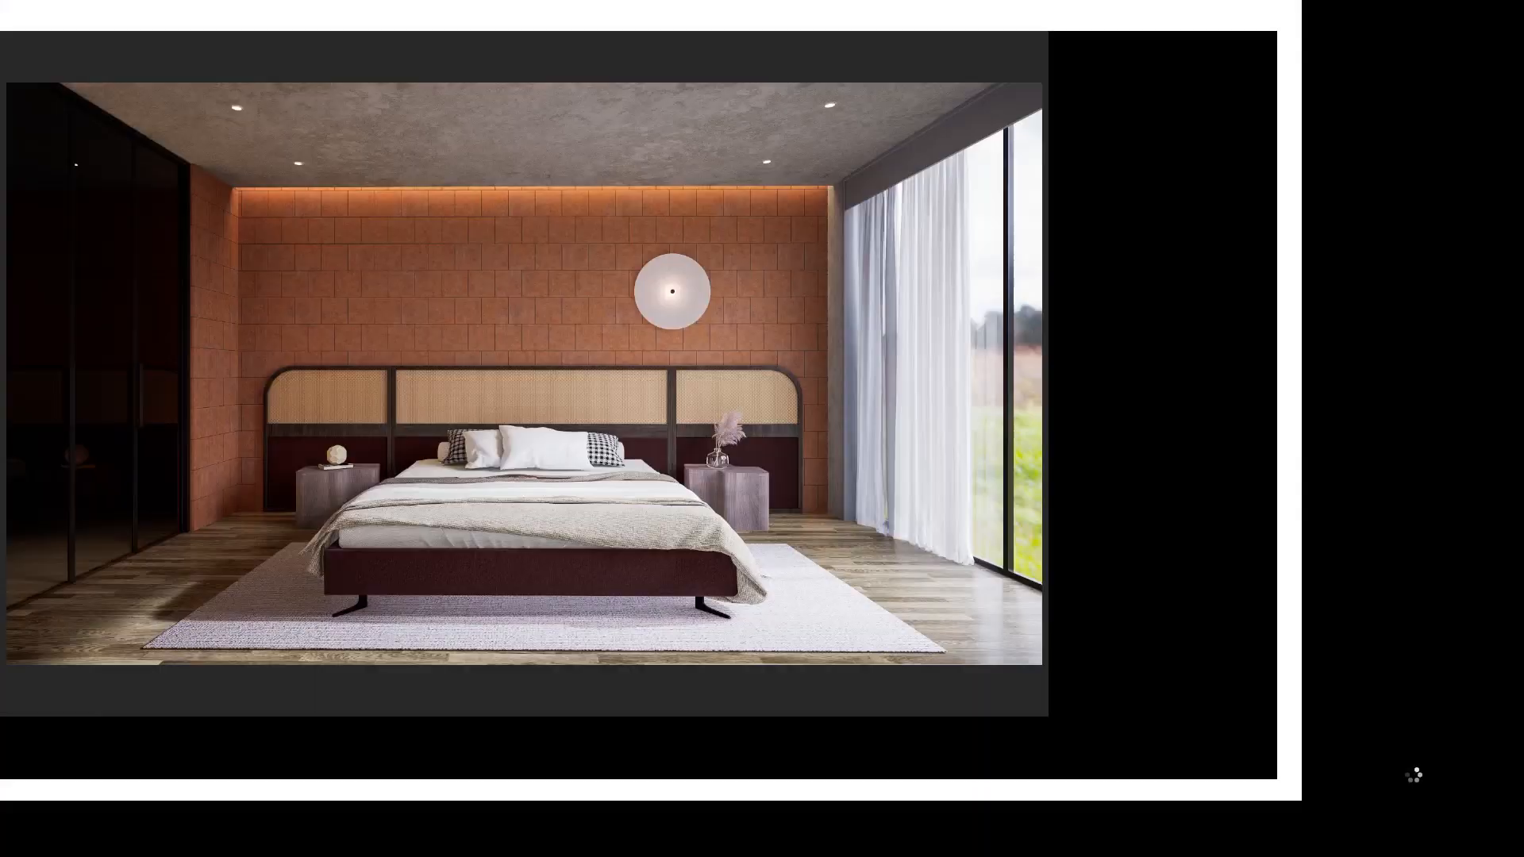
left_click(1508, 177)
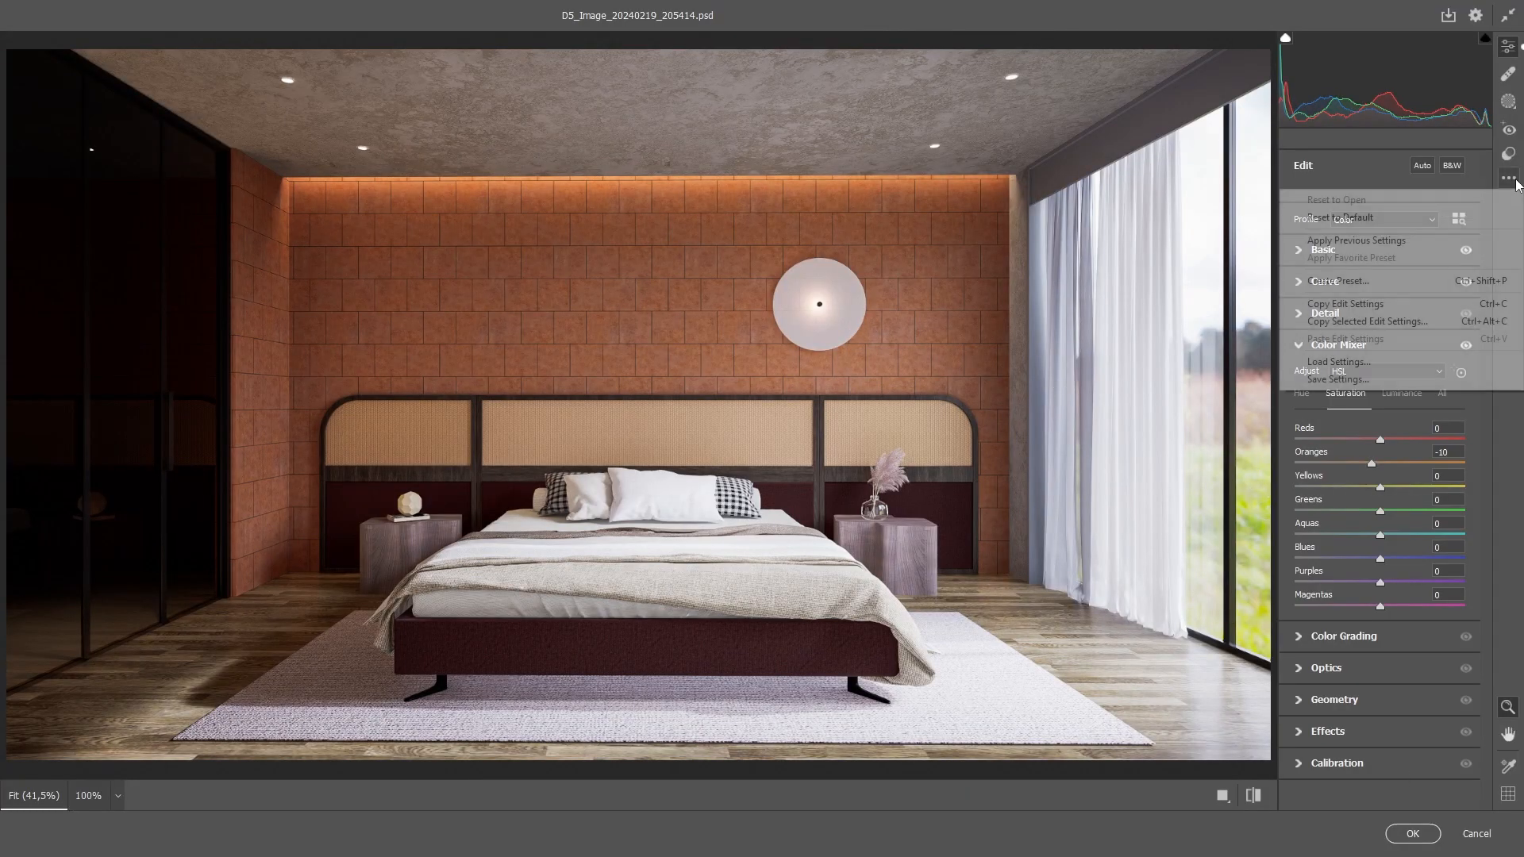
left_click(1345, 381)
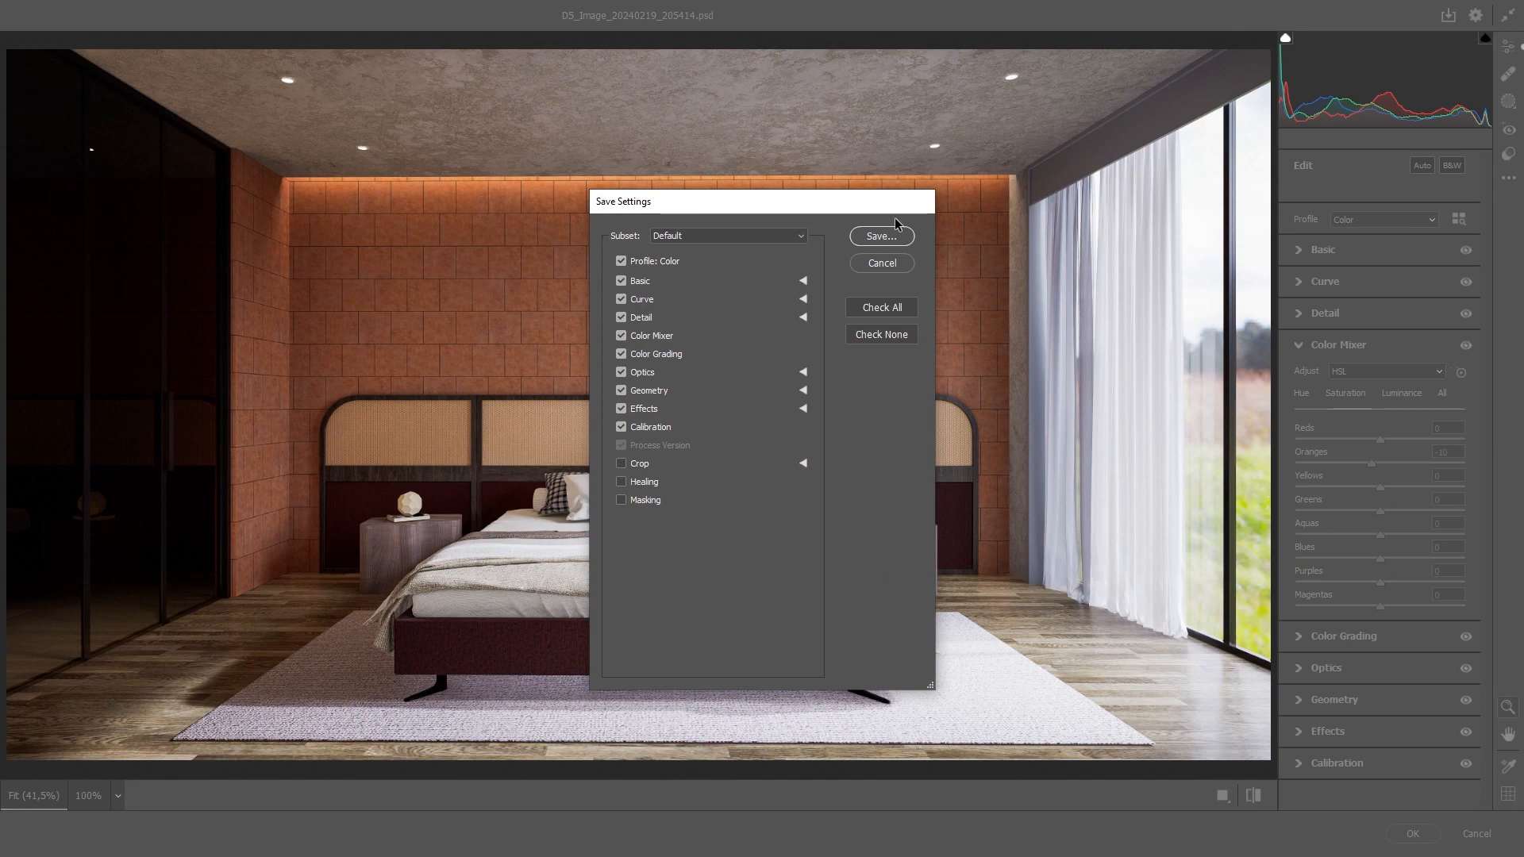
left_click(879, 237)
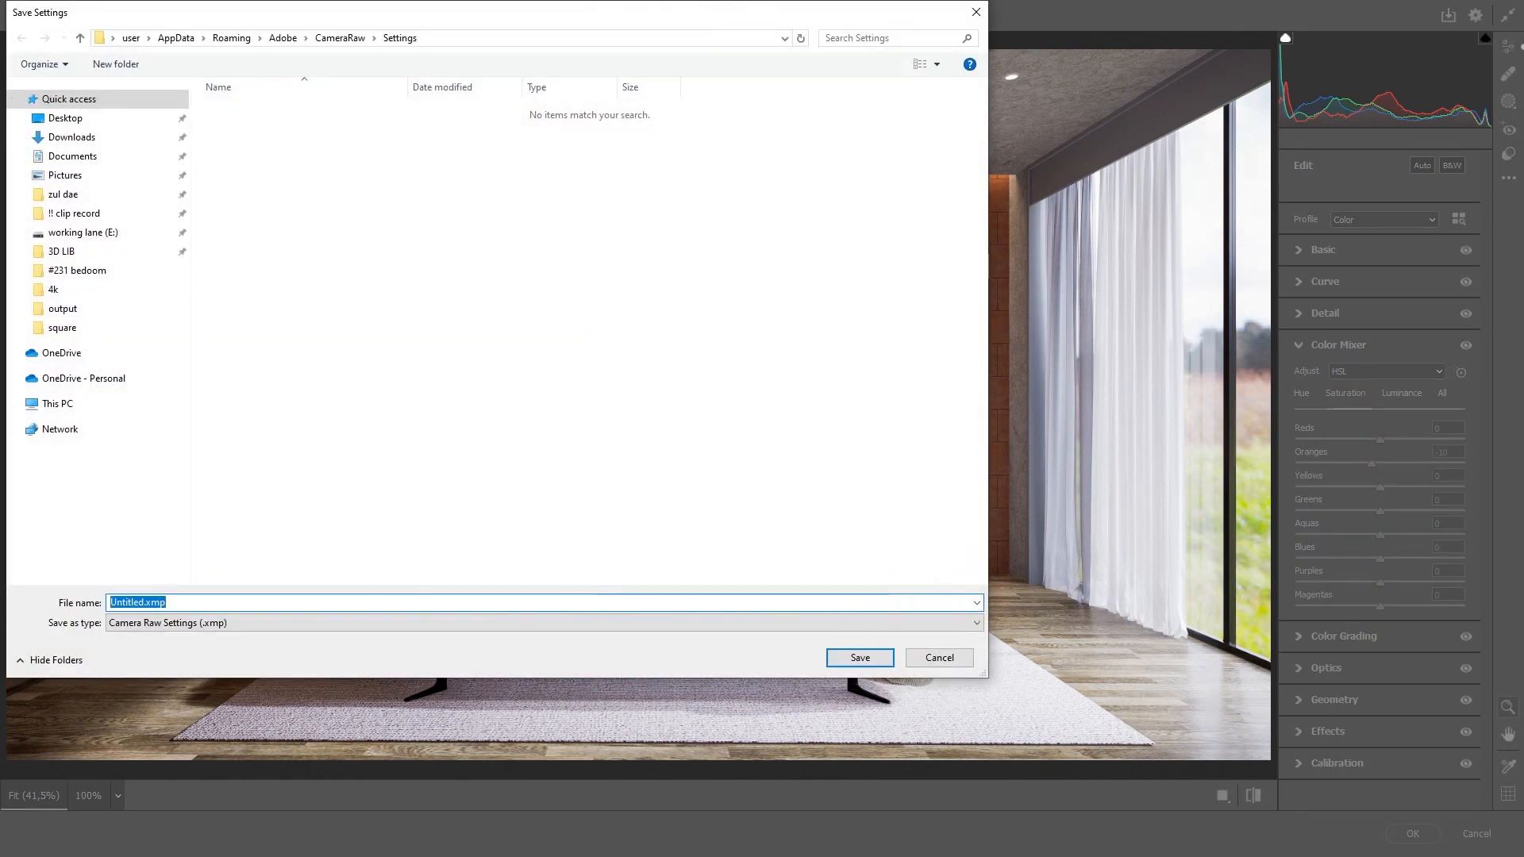
left_click(195, 605)
double_click(195, 605)
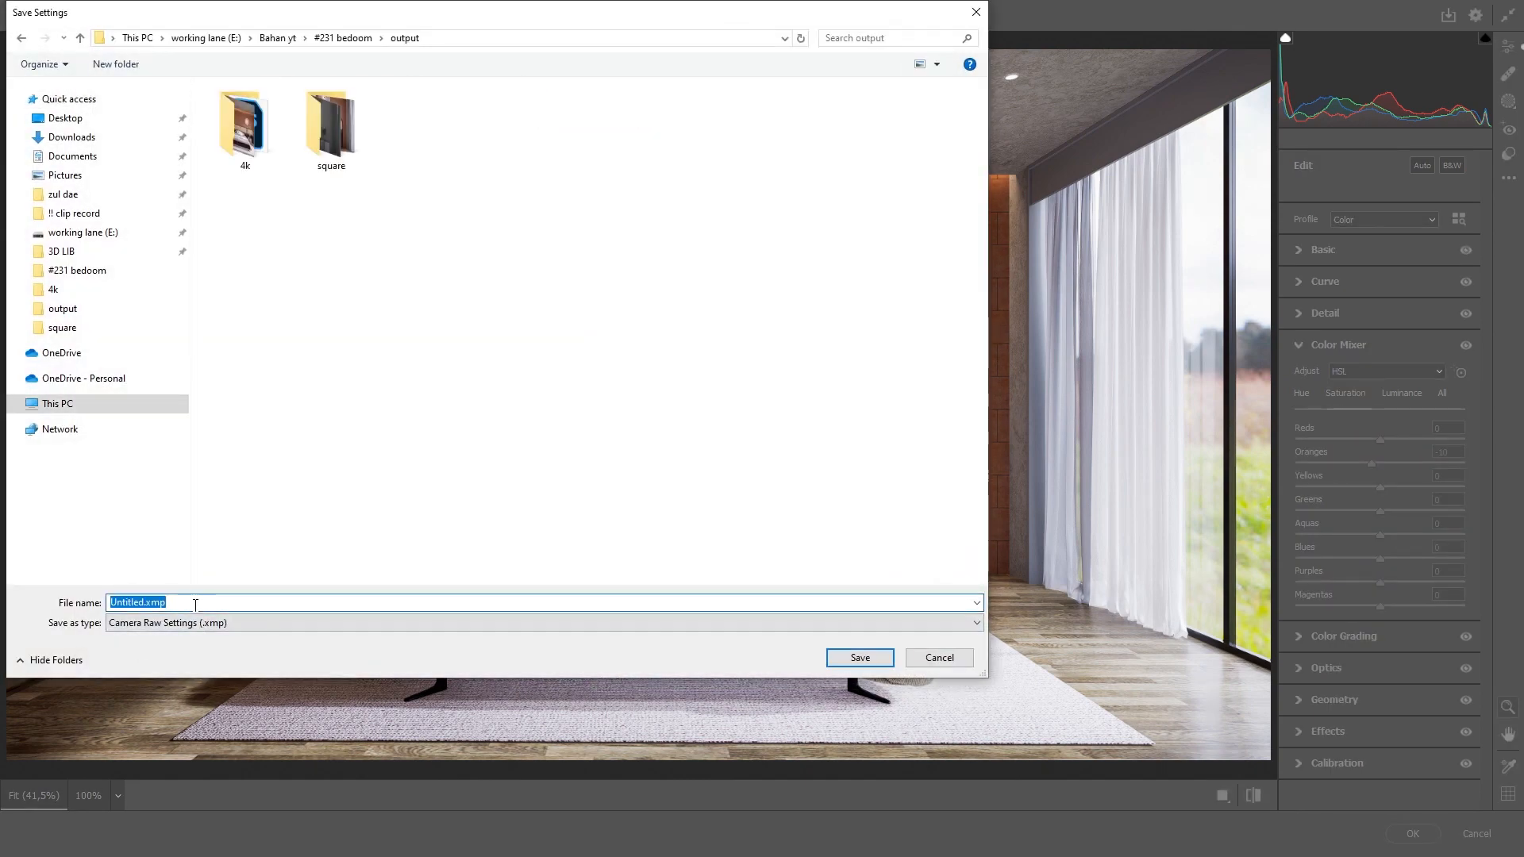
type("bedroom 2312")
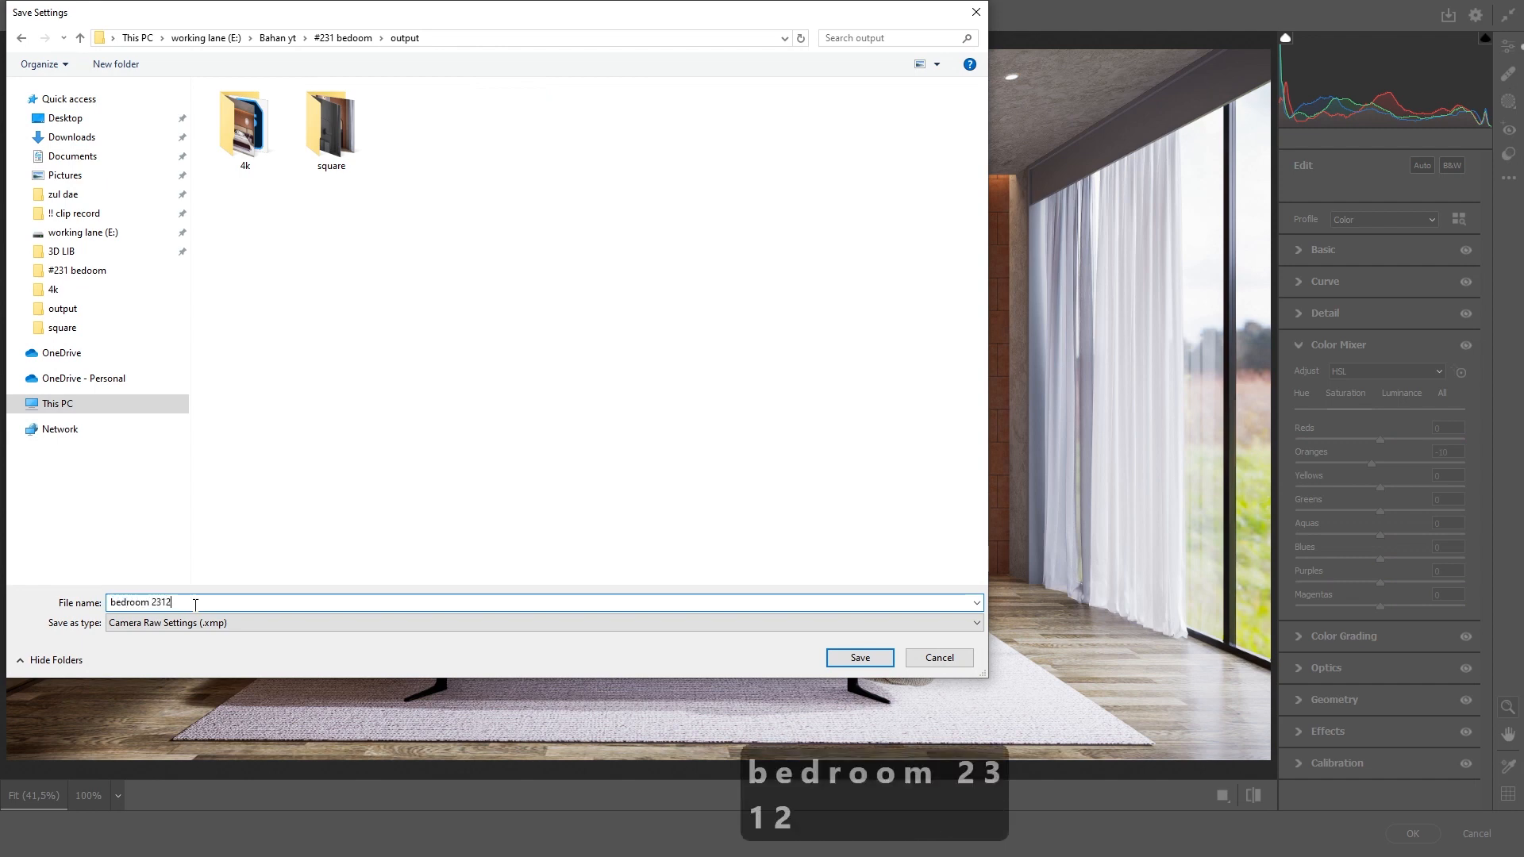
key("BackSpace")
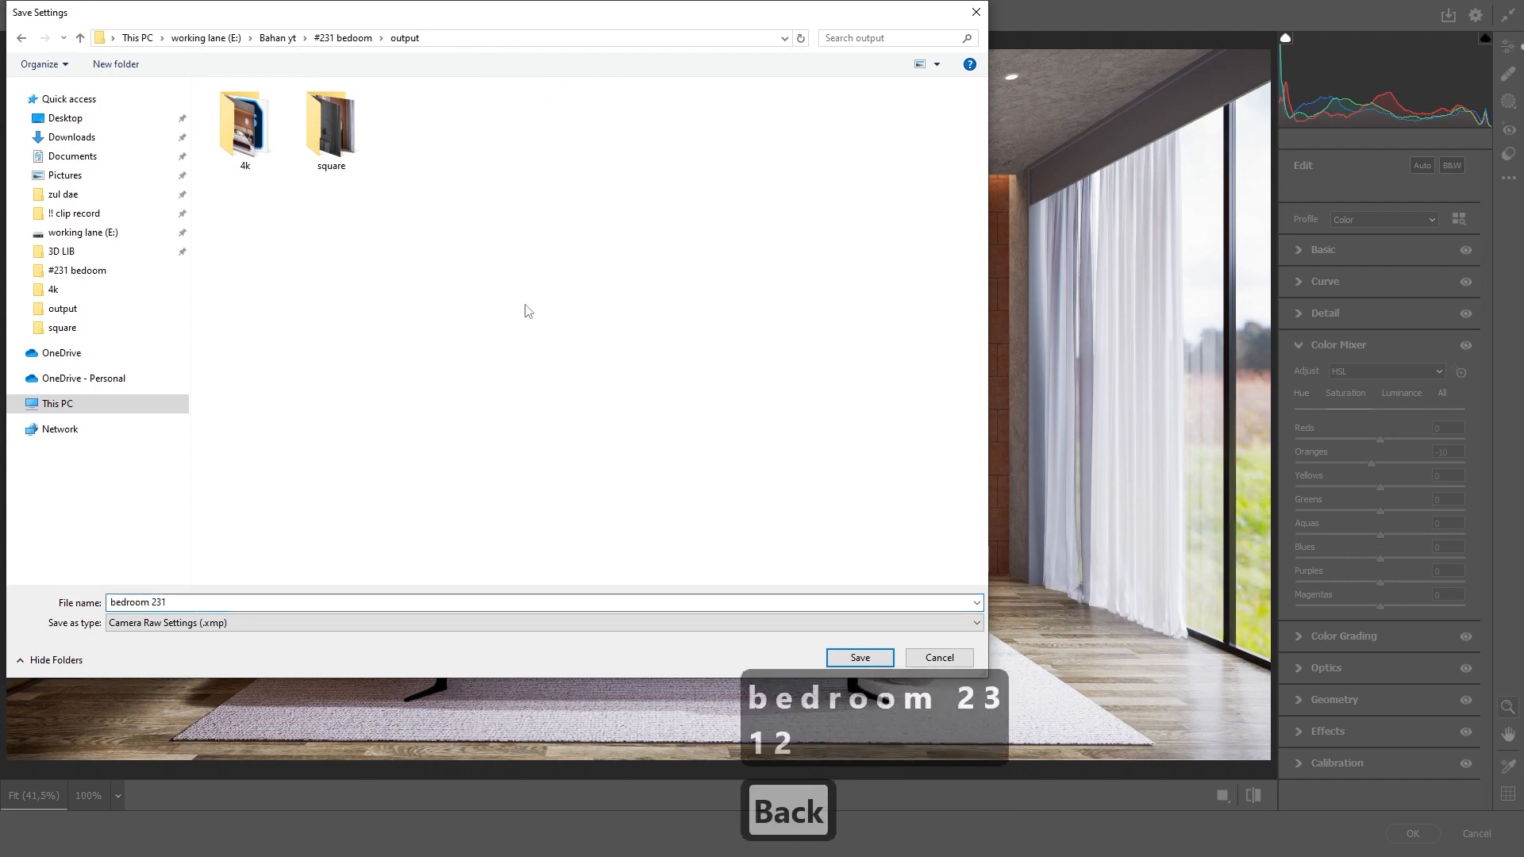
left_click(867, 655)
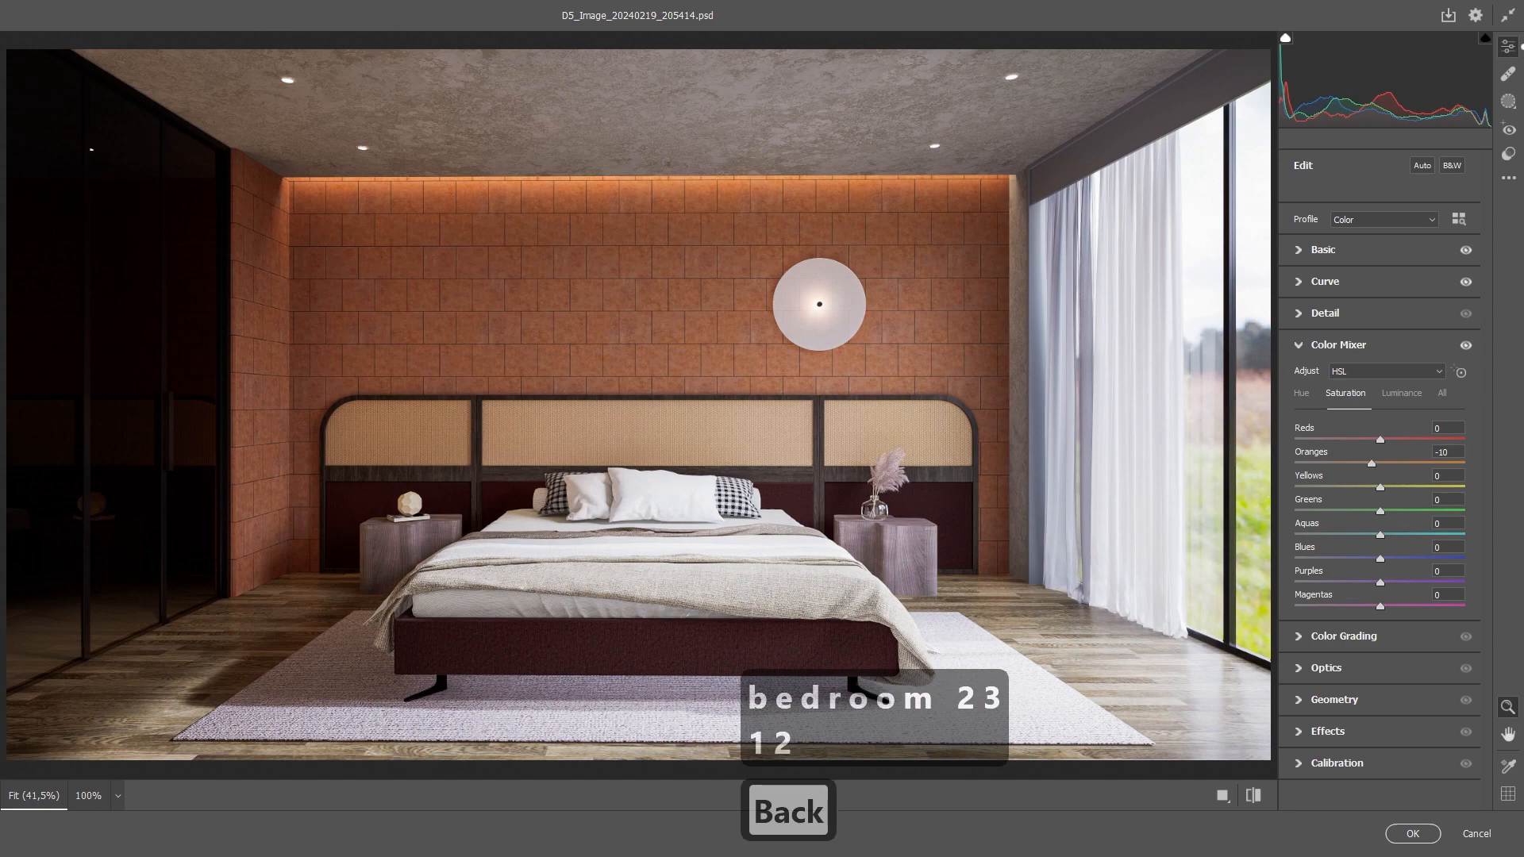
left_click(1474, 833)
Step: Apply a Camera Raw Filter to Layer 1 of the square image, loading the saved XMP settings from the #231 bedoom output folder
left_click(258, 53)
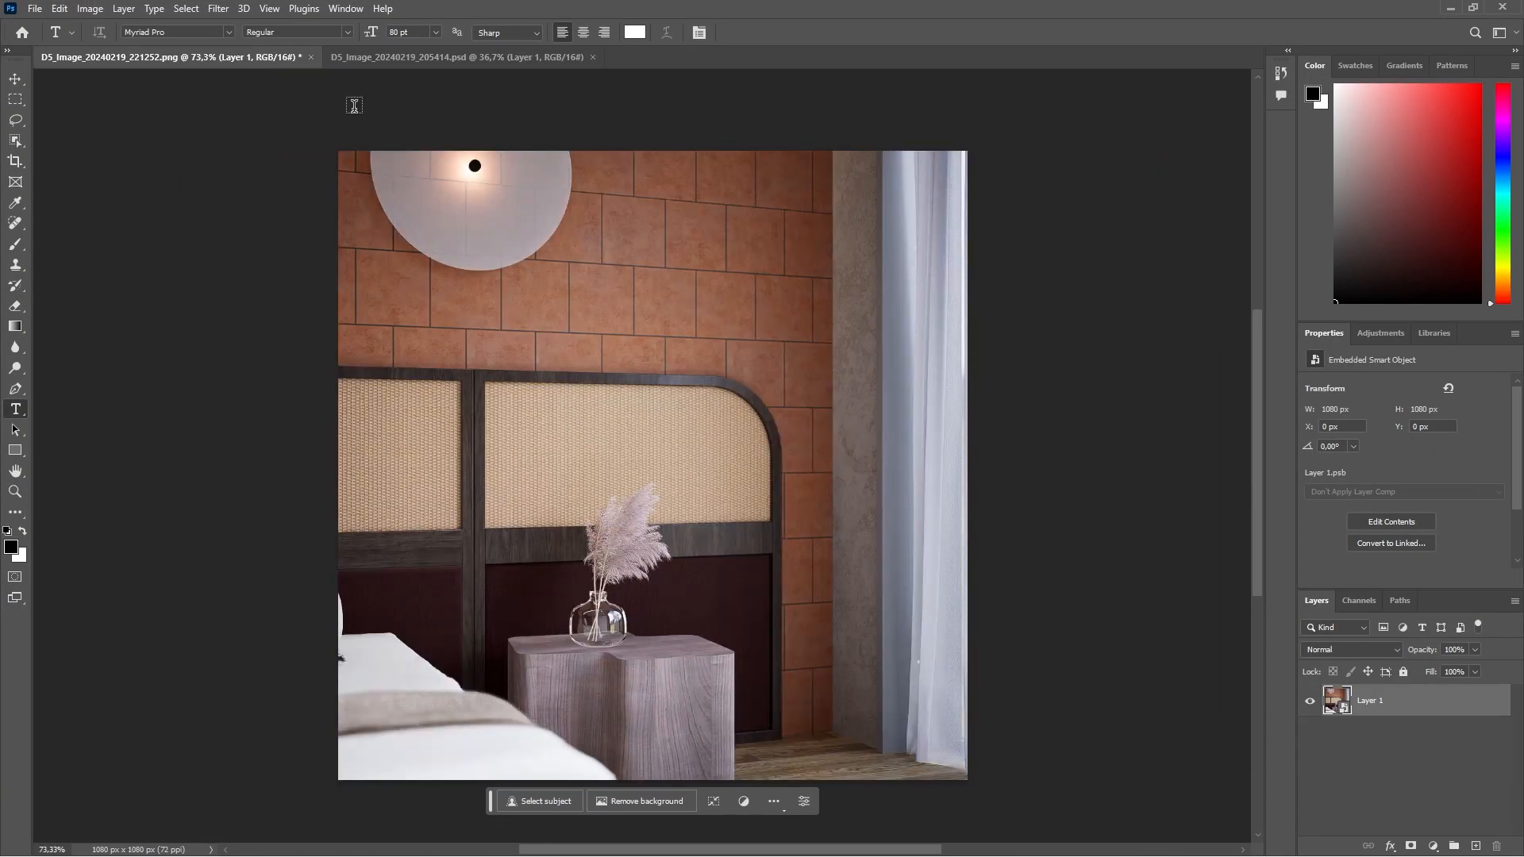
left_click(204, 9)
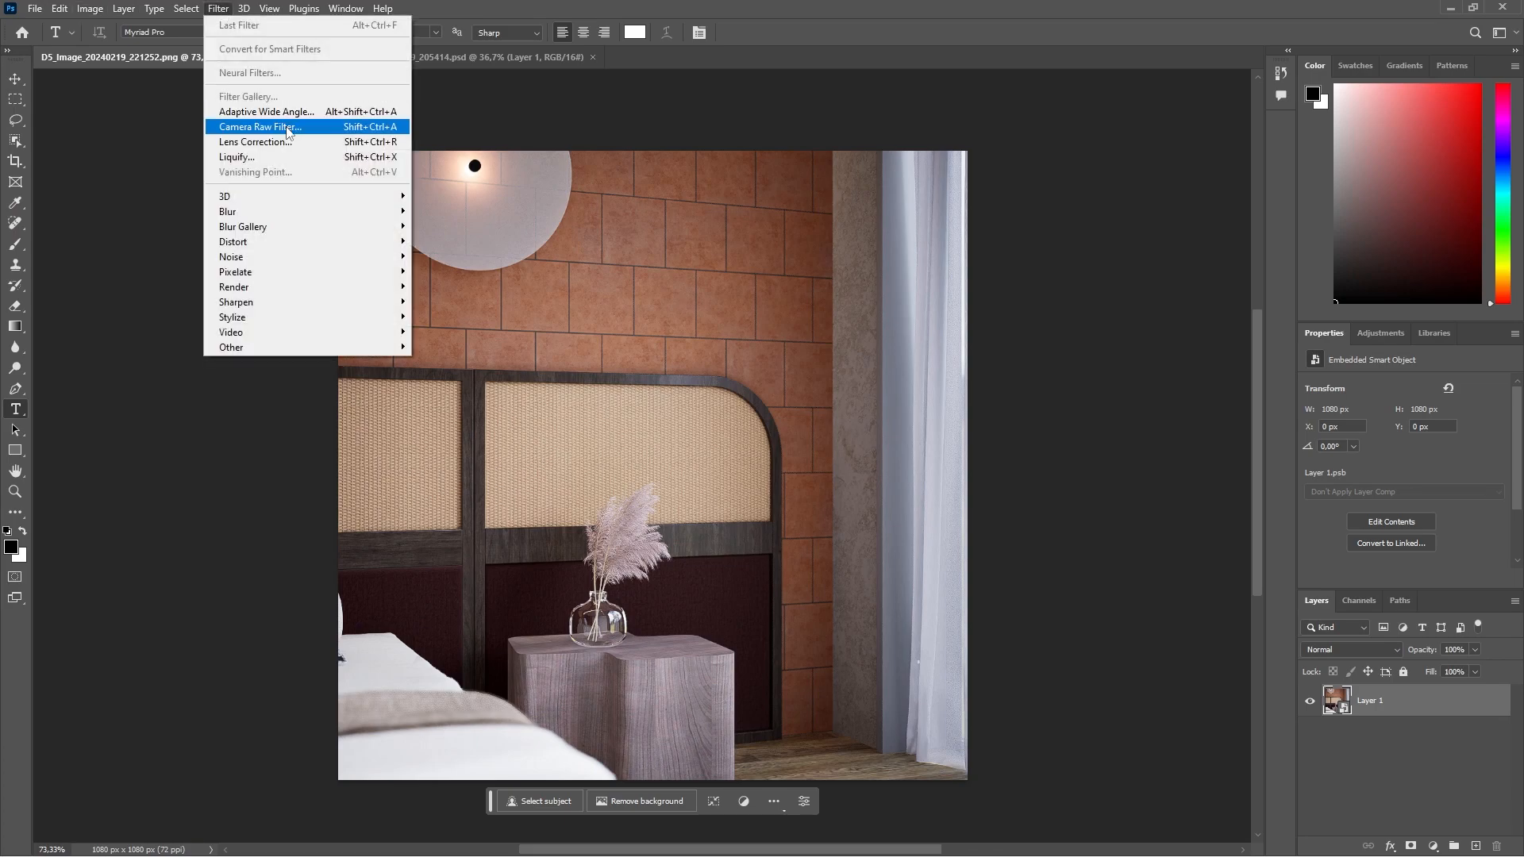
left_click(317, 122)
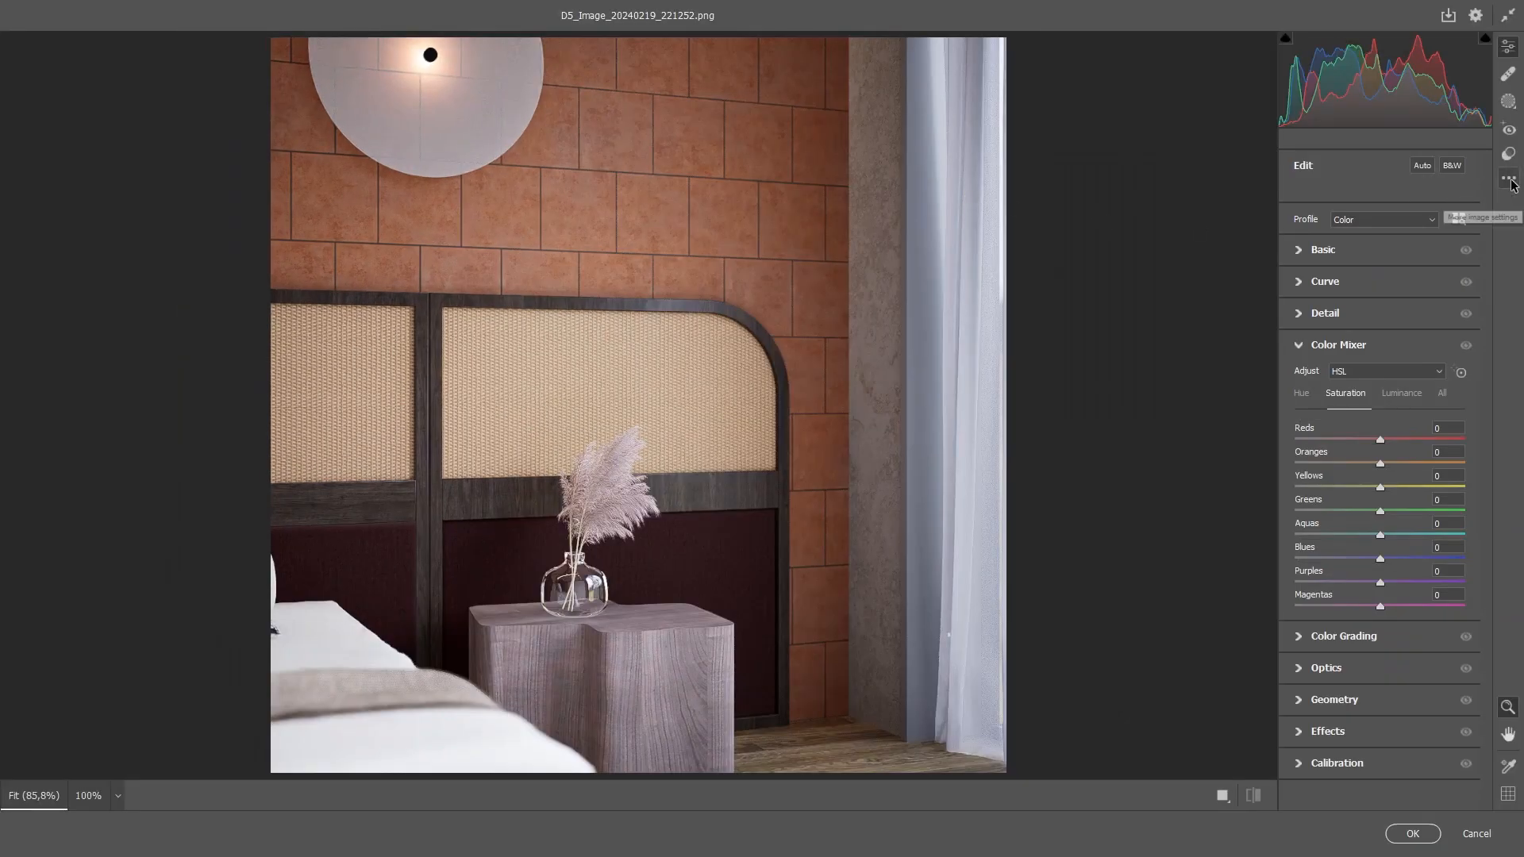
left_click(1507, 178)
left_click(1340, 362)
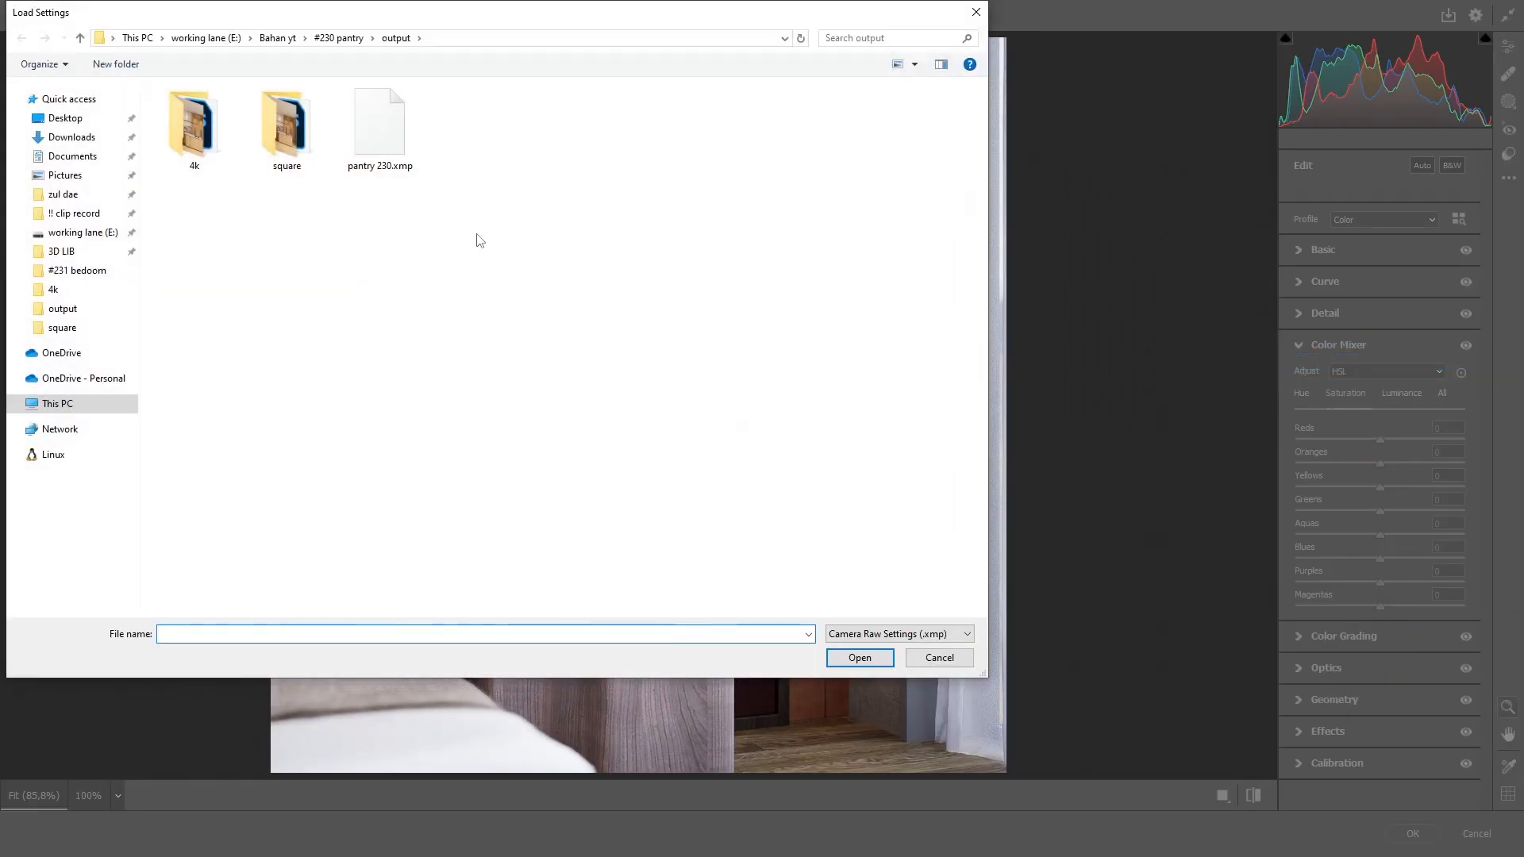
left_click(71, 271)
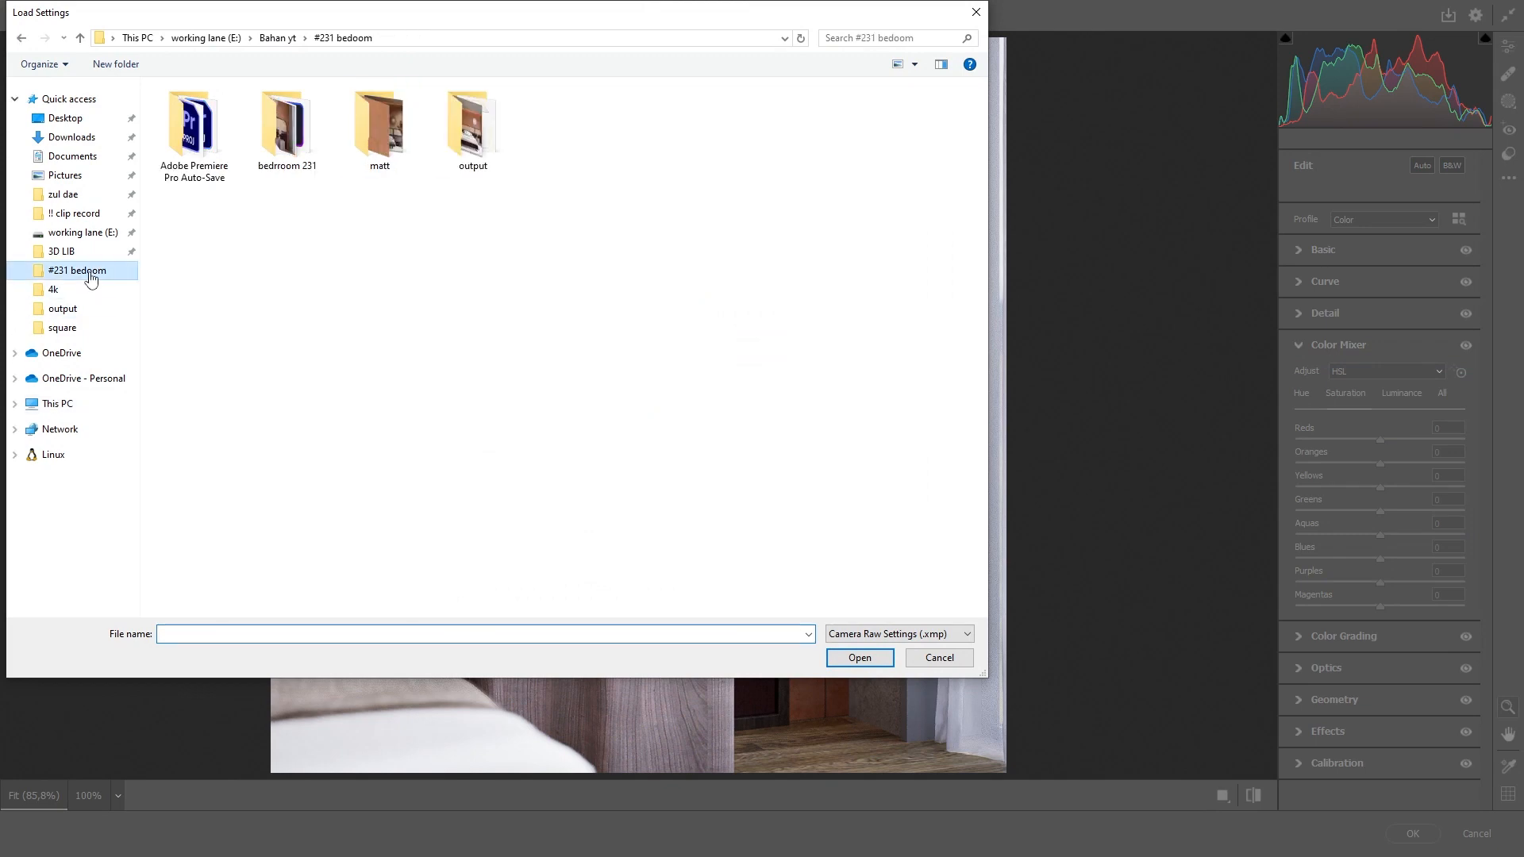
double_click(466, 137)
double_click(386, 130)
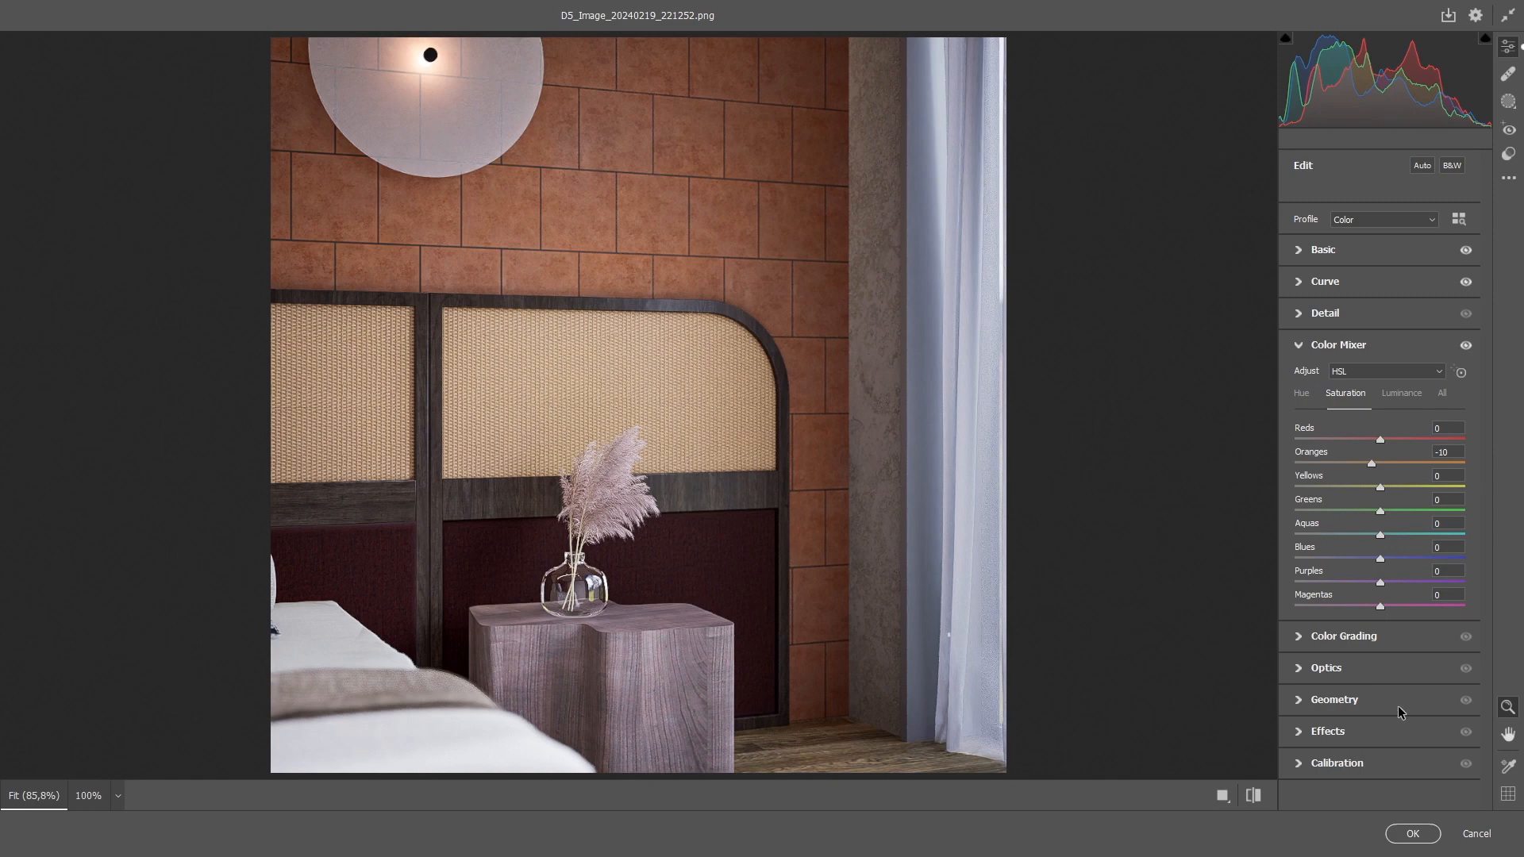
left_click(1411, 831)
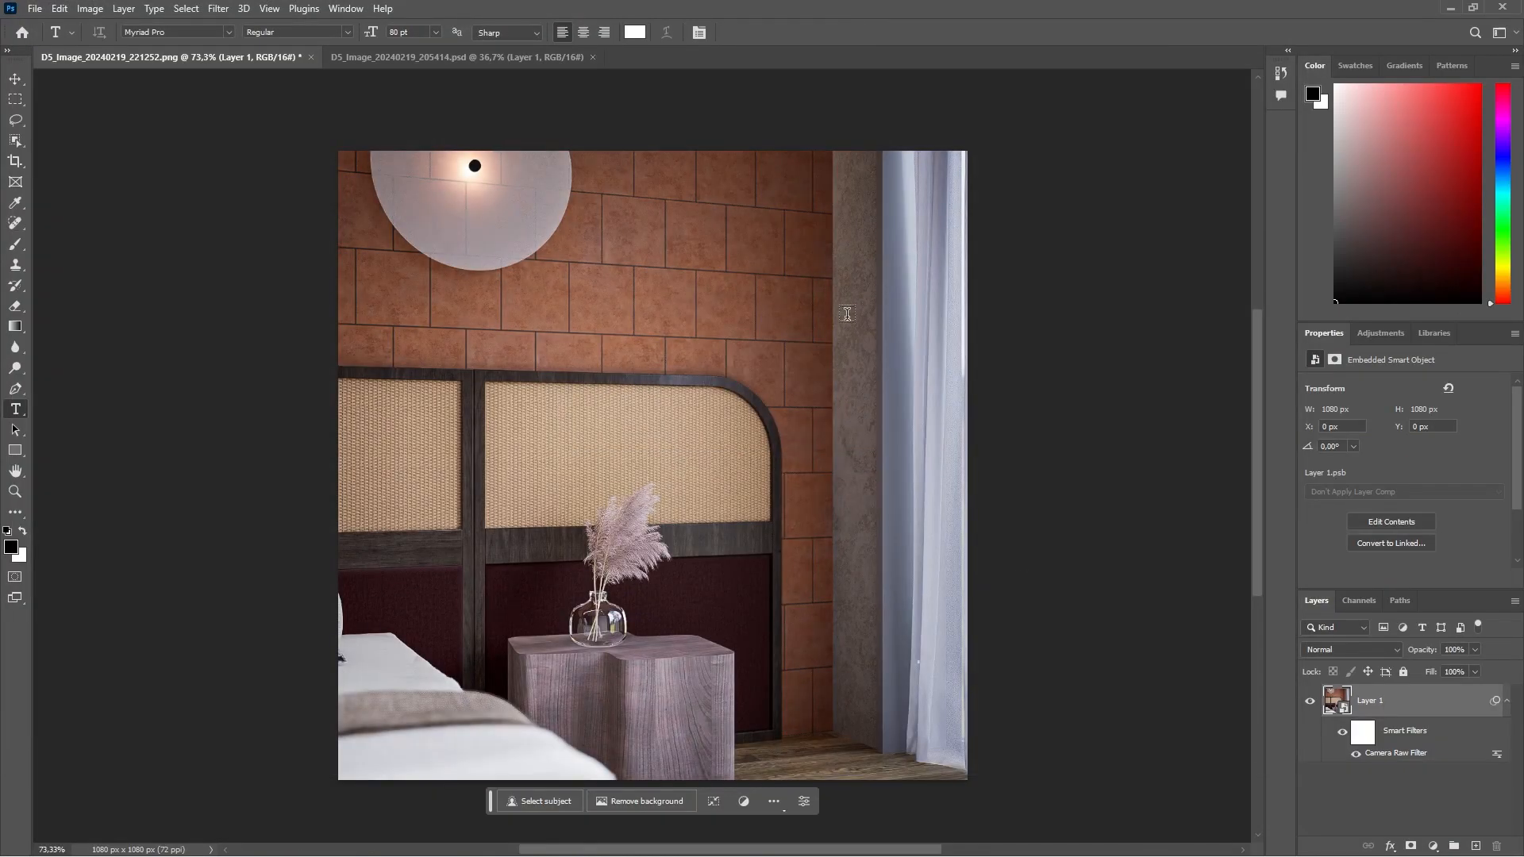
Step: Place the Reflection PNG from the square folder over the square image and set its blend mode to Screen
left_click(433, 57)
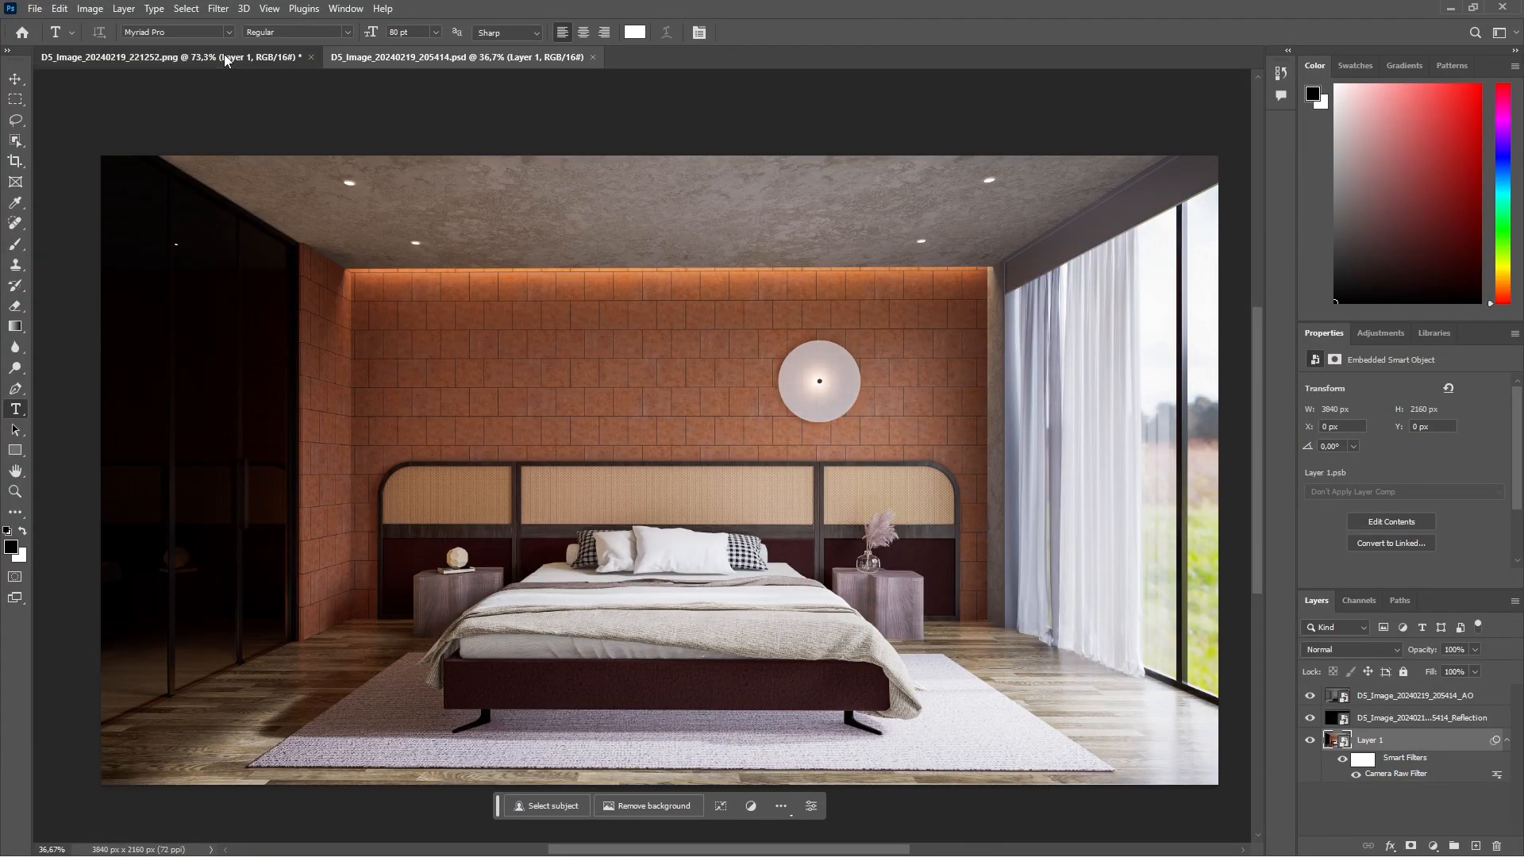
left_click(238, 57)
left_click_drag(707, 10, 736, 109)
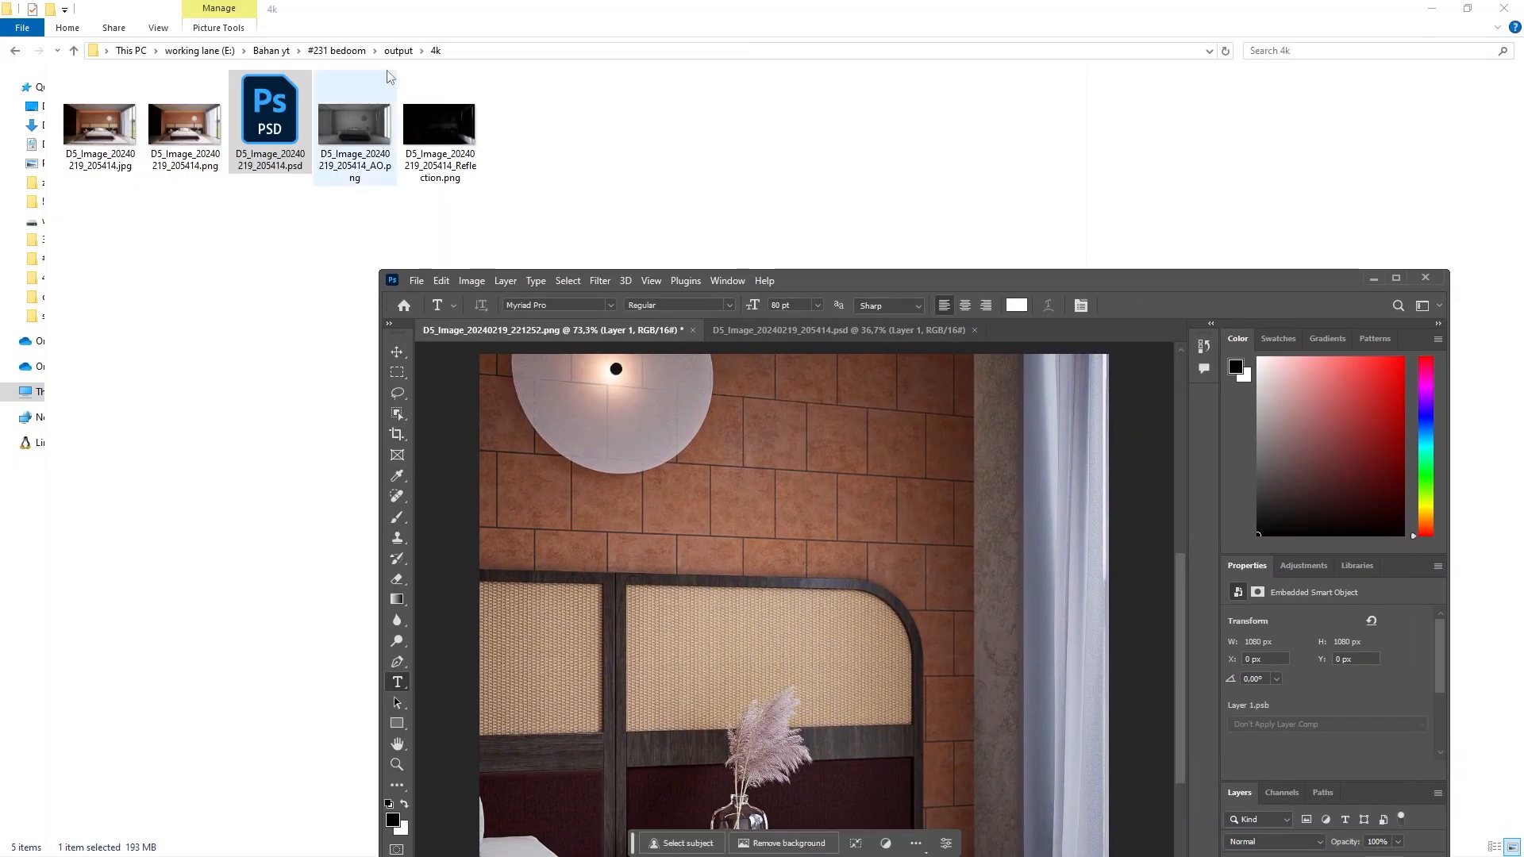
left_click(400, 52)
double_click(182, 115)
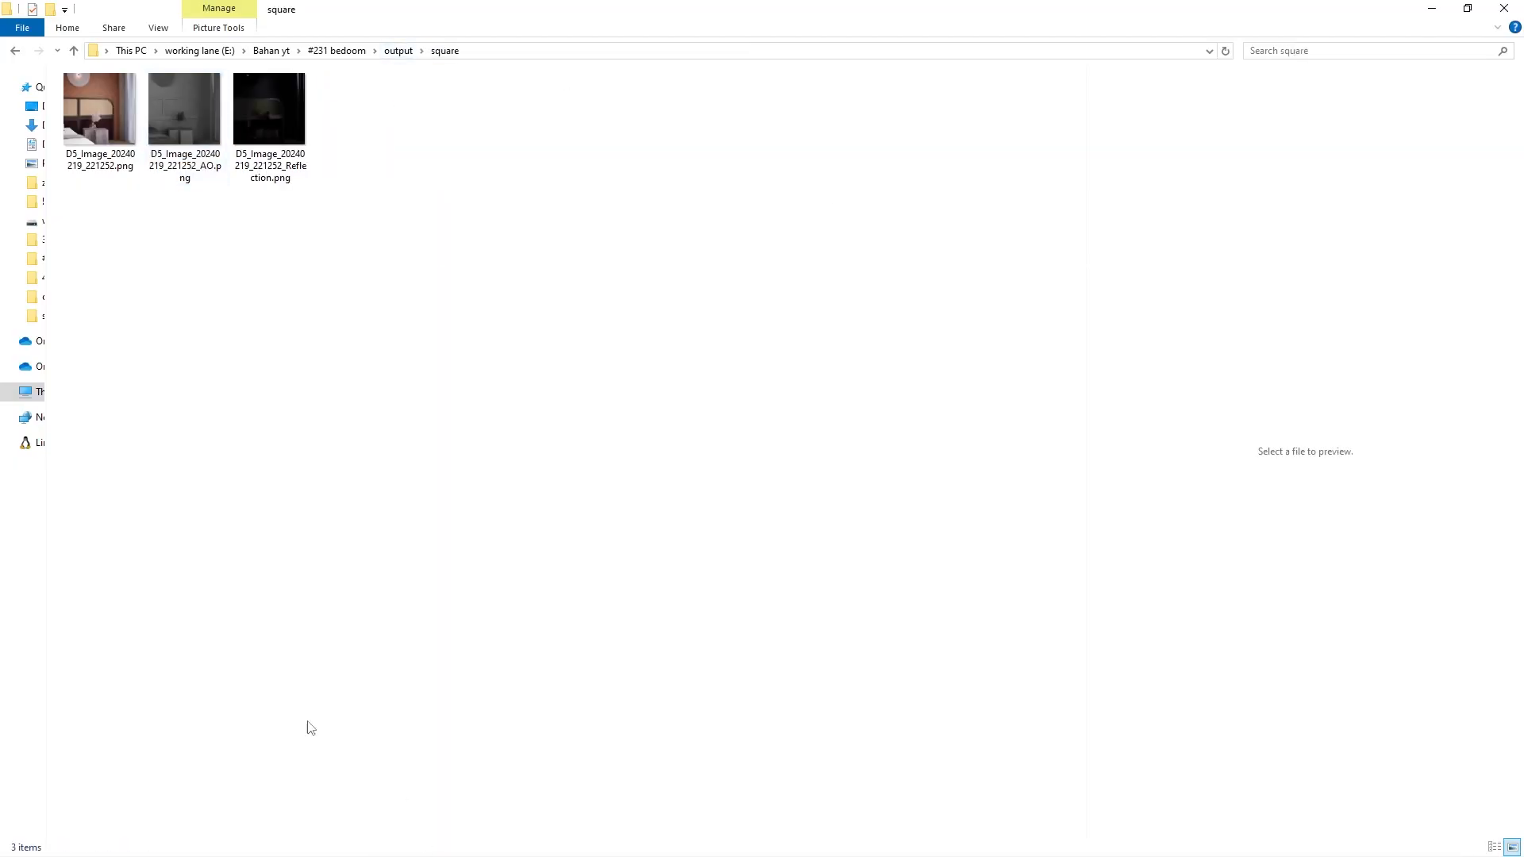
left_click_drag(270, 107, 854, 418)
left_click(1406, 89)
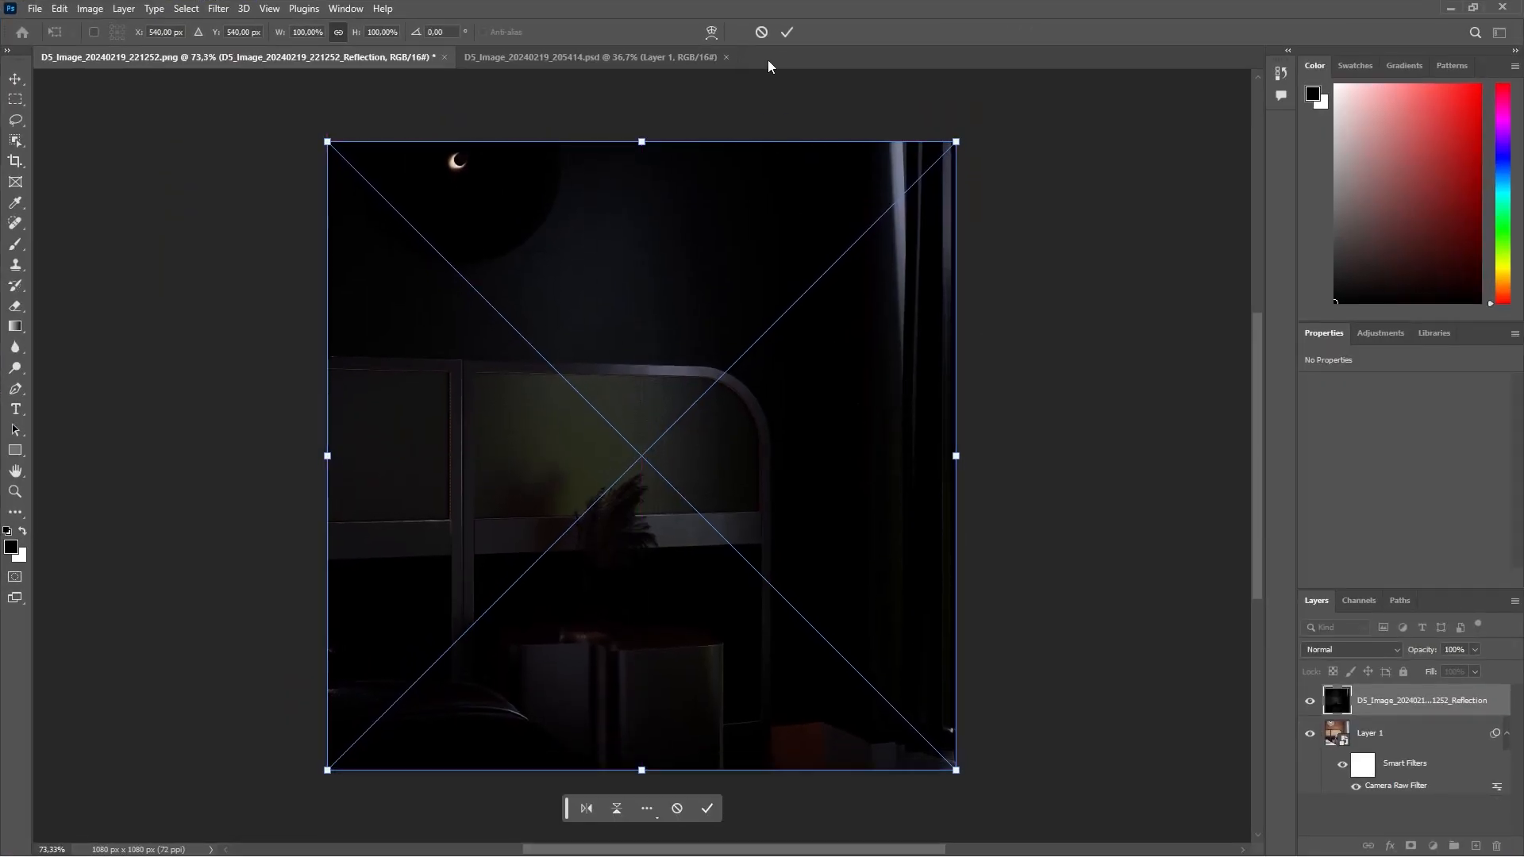
left_click(787, 32)
key("t")
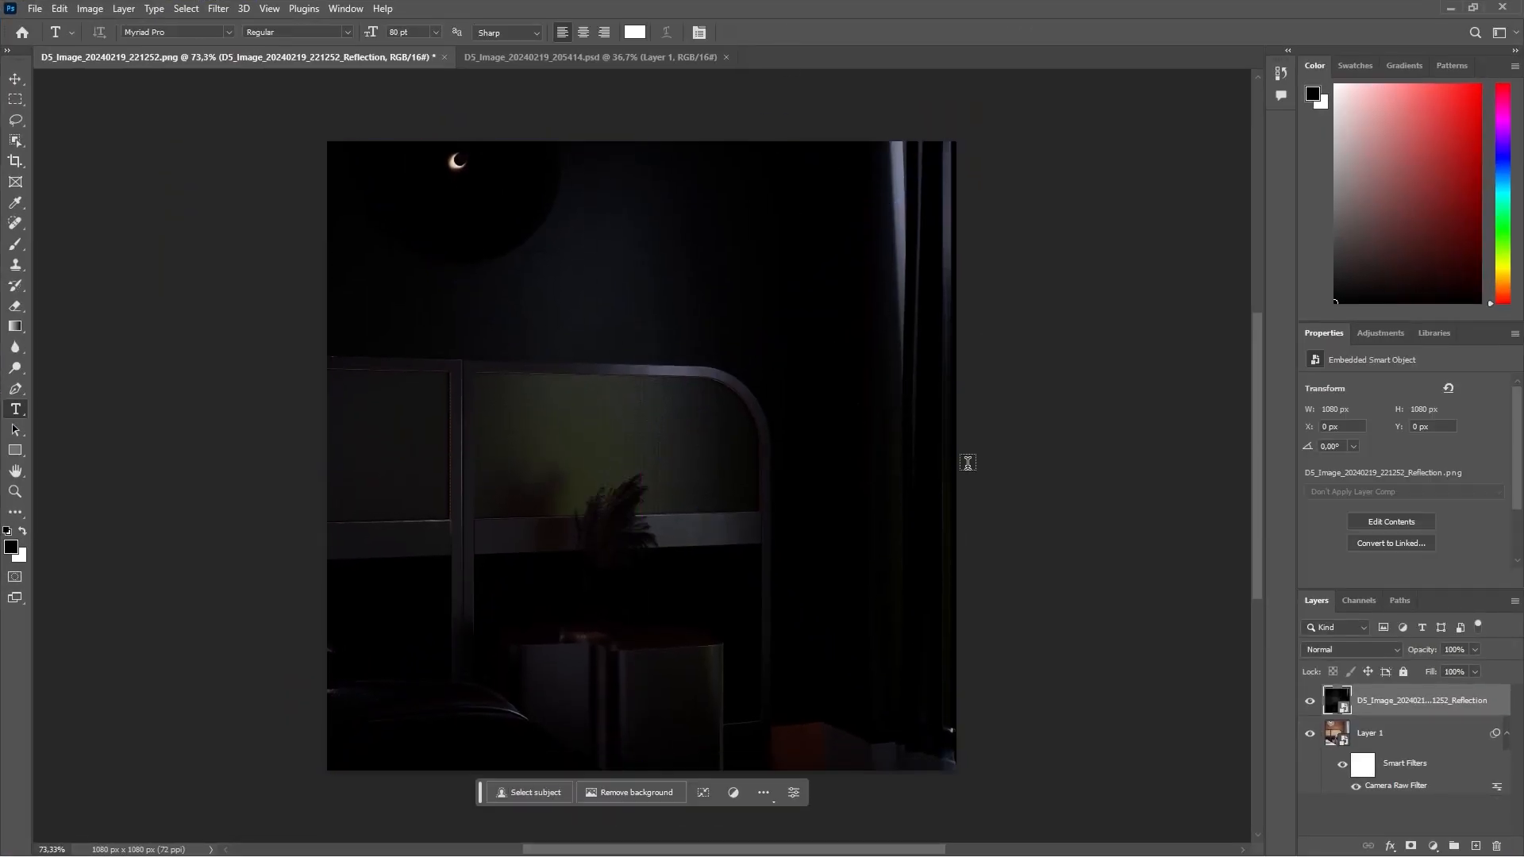
left_click(1380, 651)
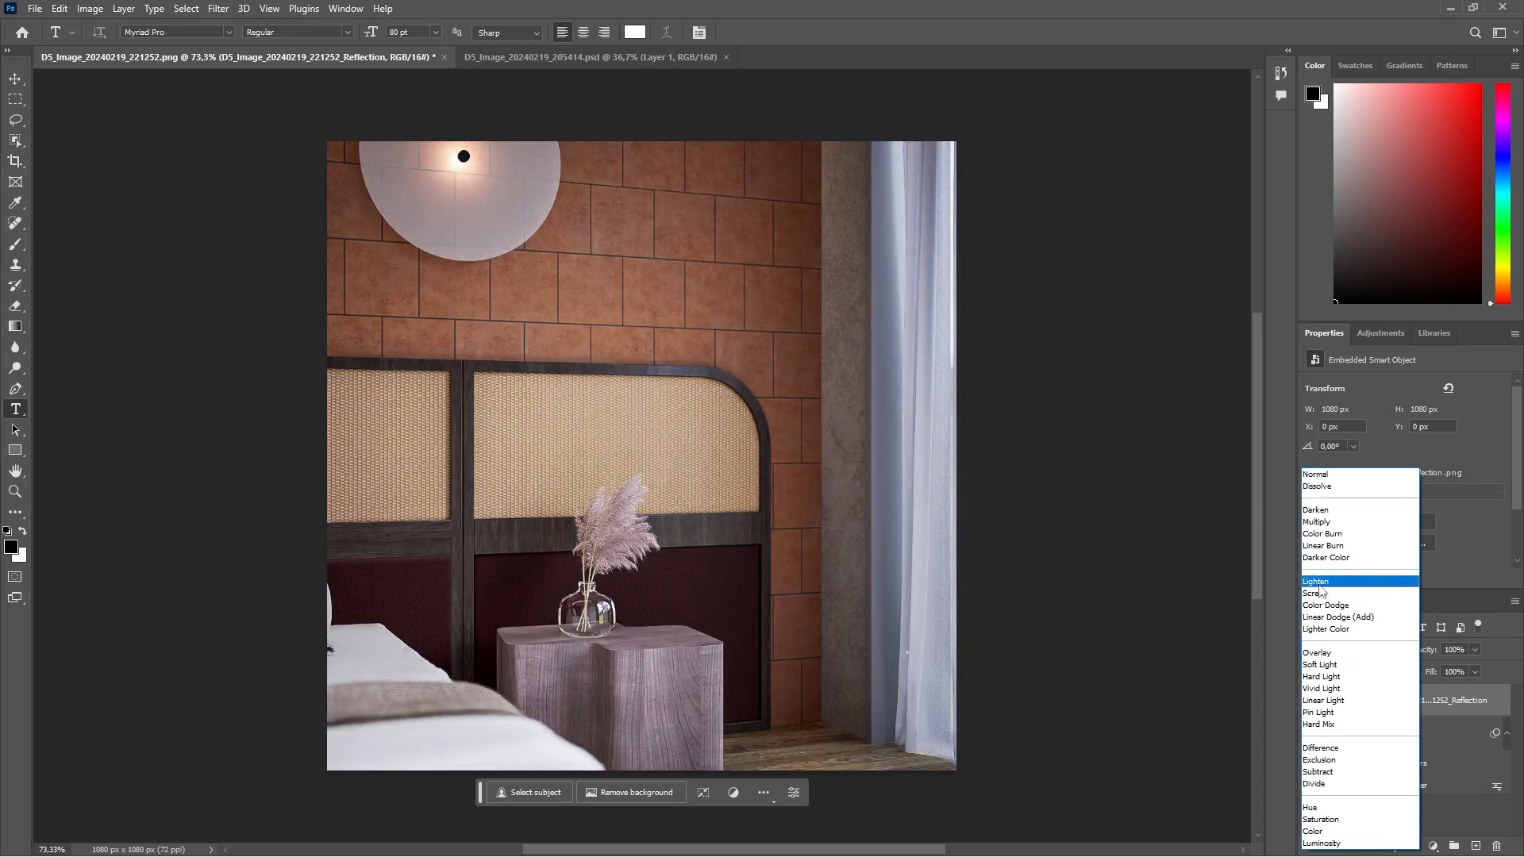
left_click(1318, 596)
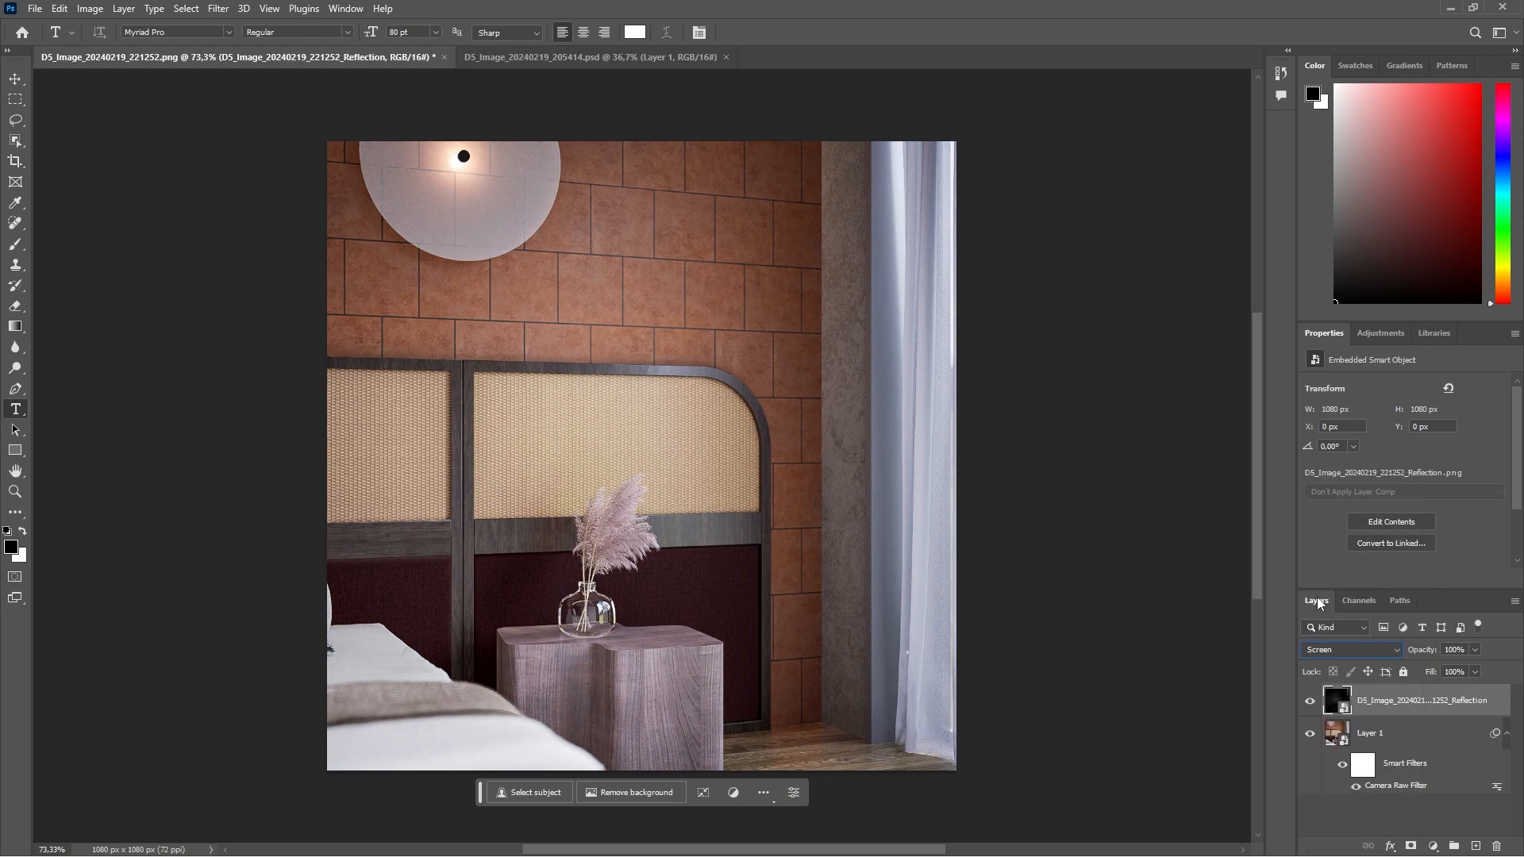
Step: Place the AO PNG from the square folder as the uppermost layer and set it to Soft Light at 15% opacity
left_click(511, 57)
left_click(346, 62)
double_click(853, 7)
left_click_drag(184, 111, 703, 527)
left_click(1367, 238)
mouse_move(884, 369)
left_mouse_down()
mouse_move(824, 361)
mouse_move(869, 382)
left_mouse_up()
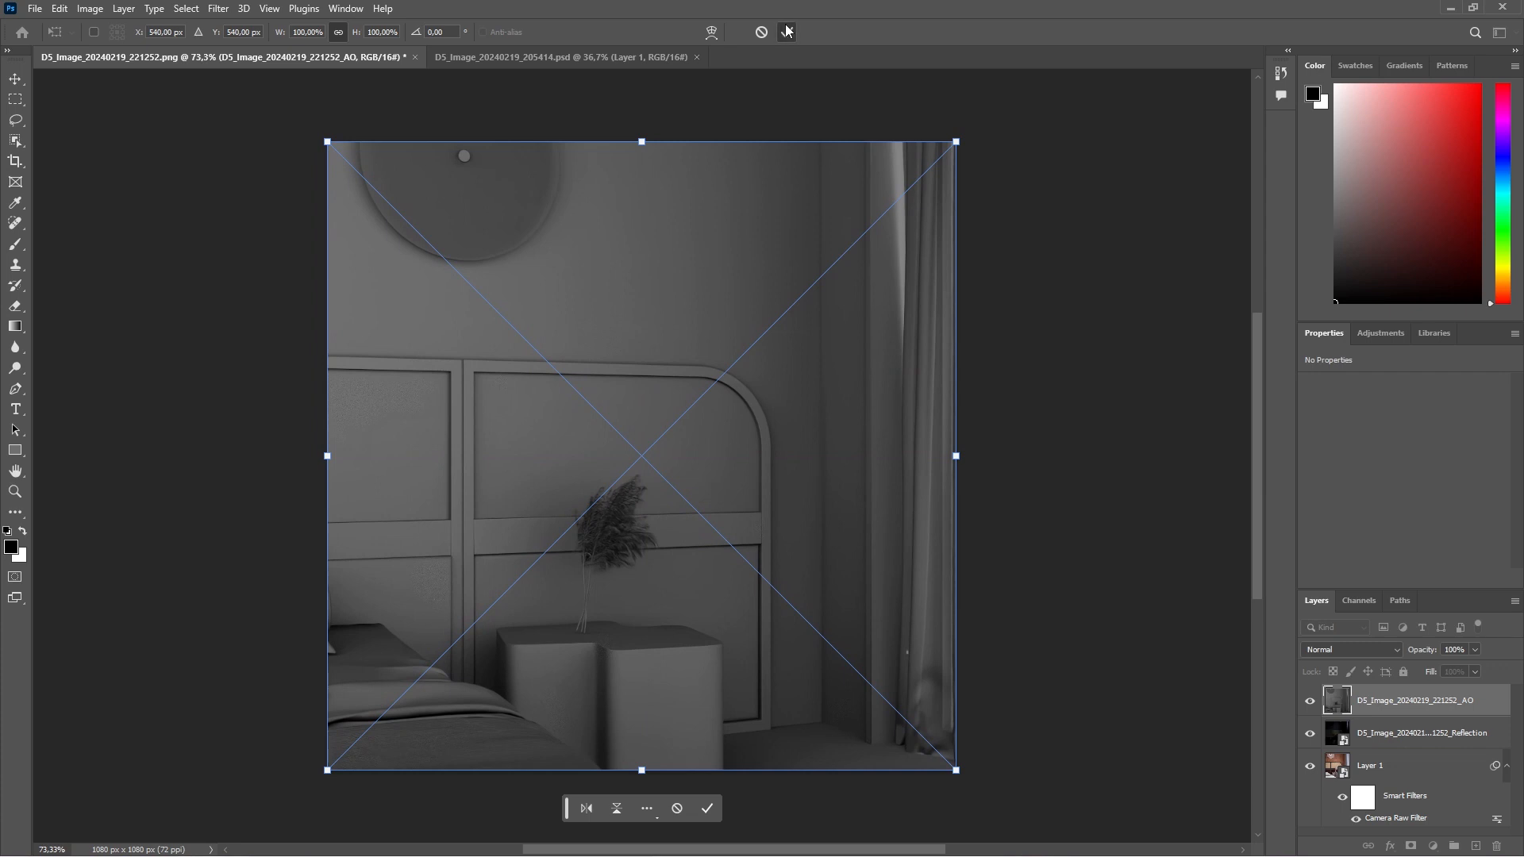
left_click(787, 32)
left_click(1333, 657)
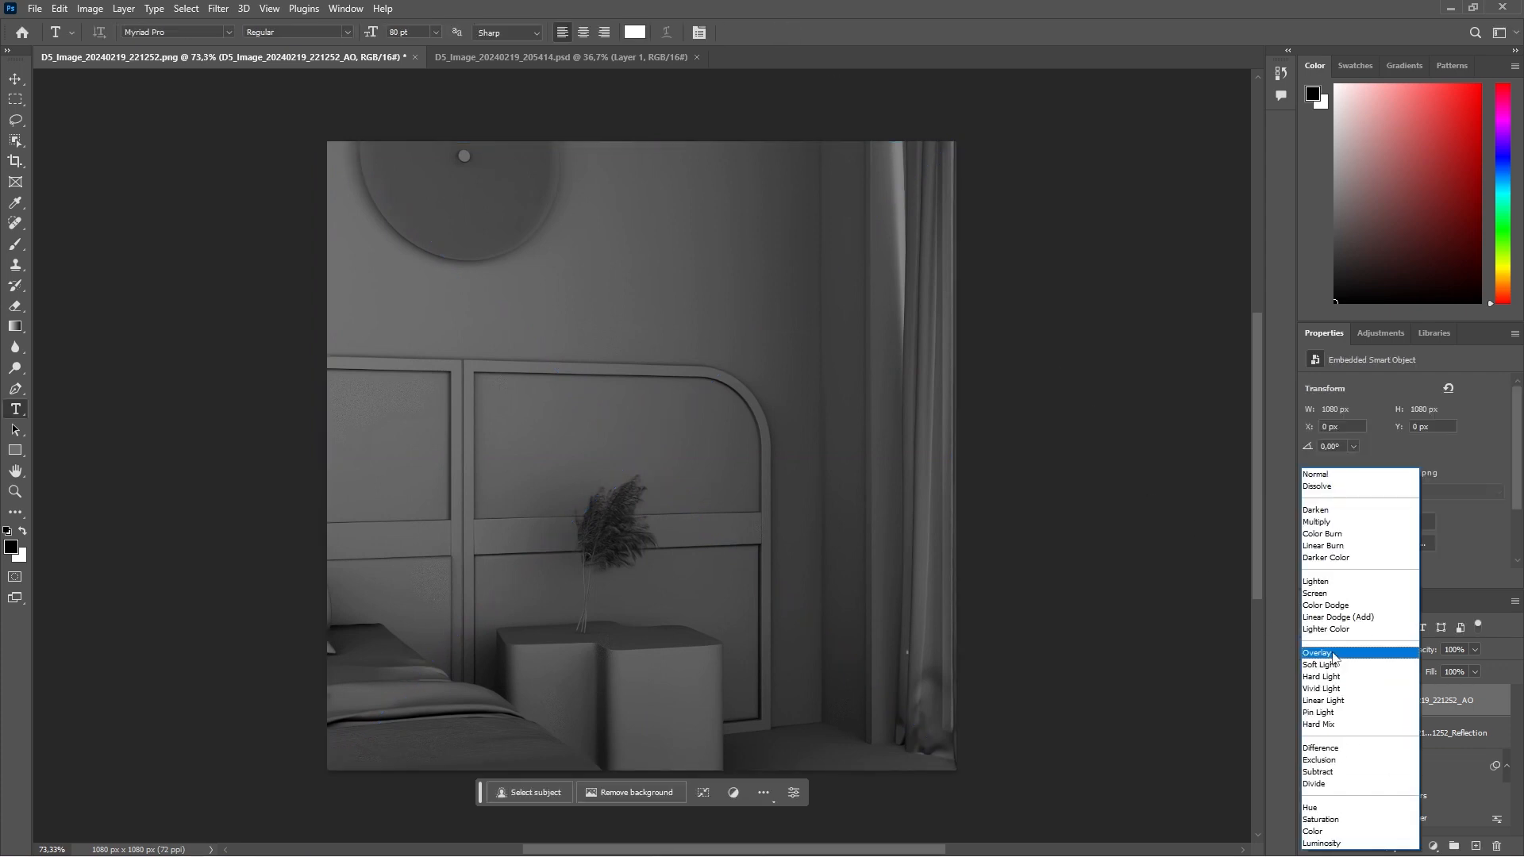
left_click(1337, 667)
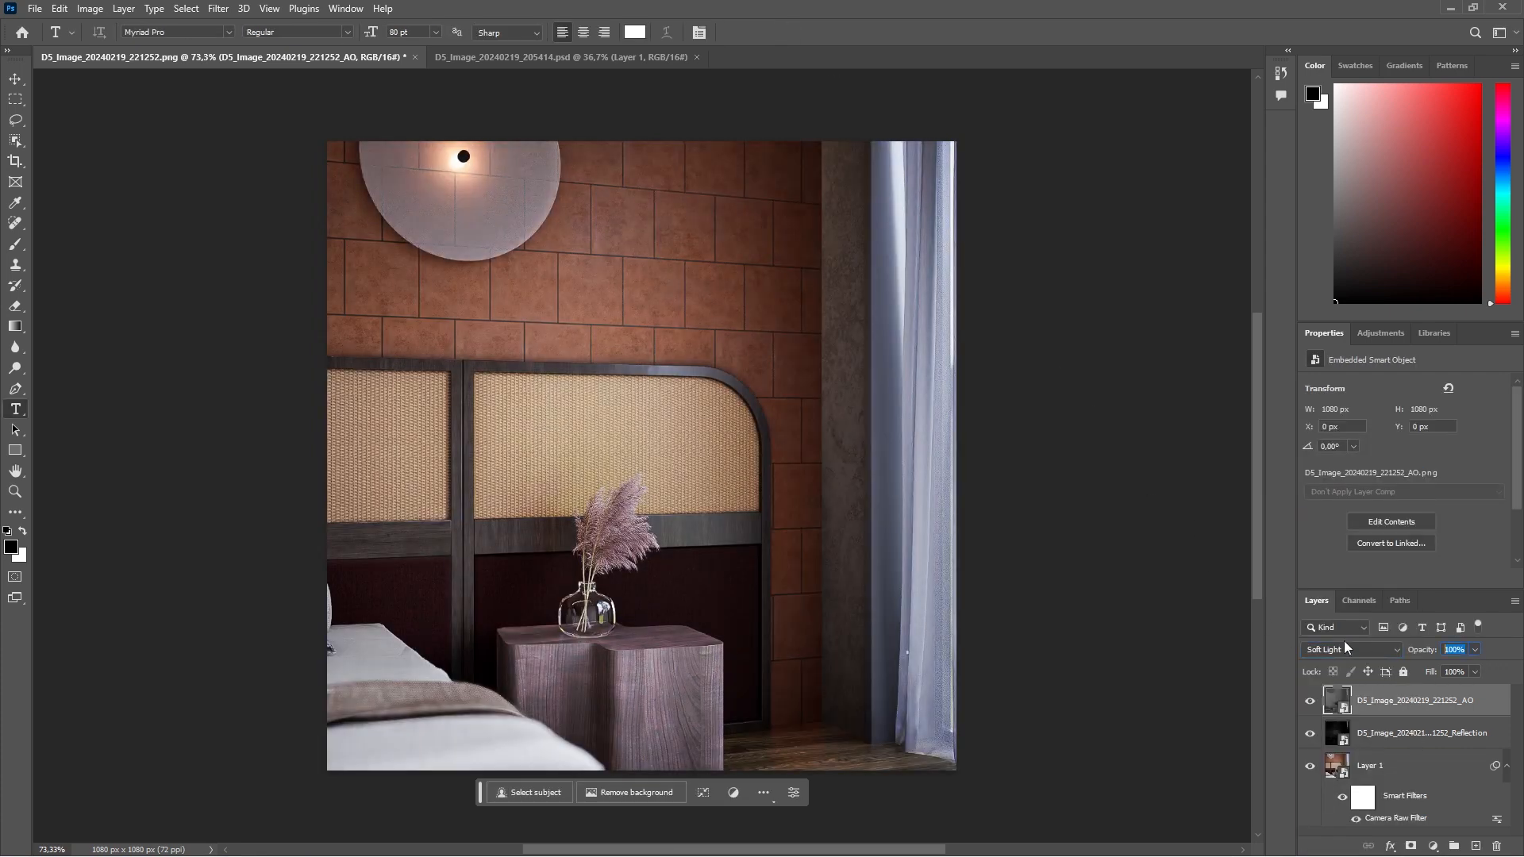
type("15")
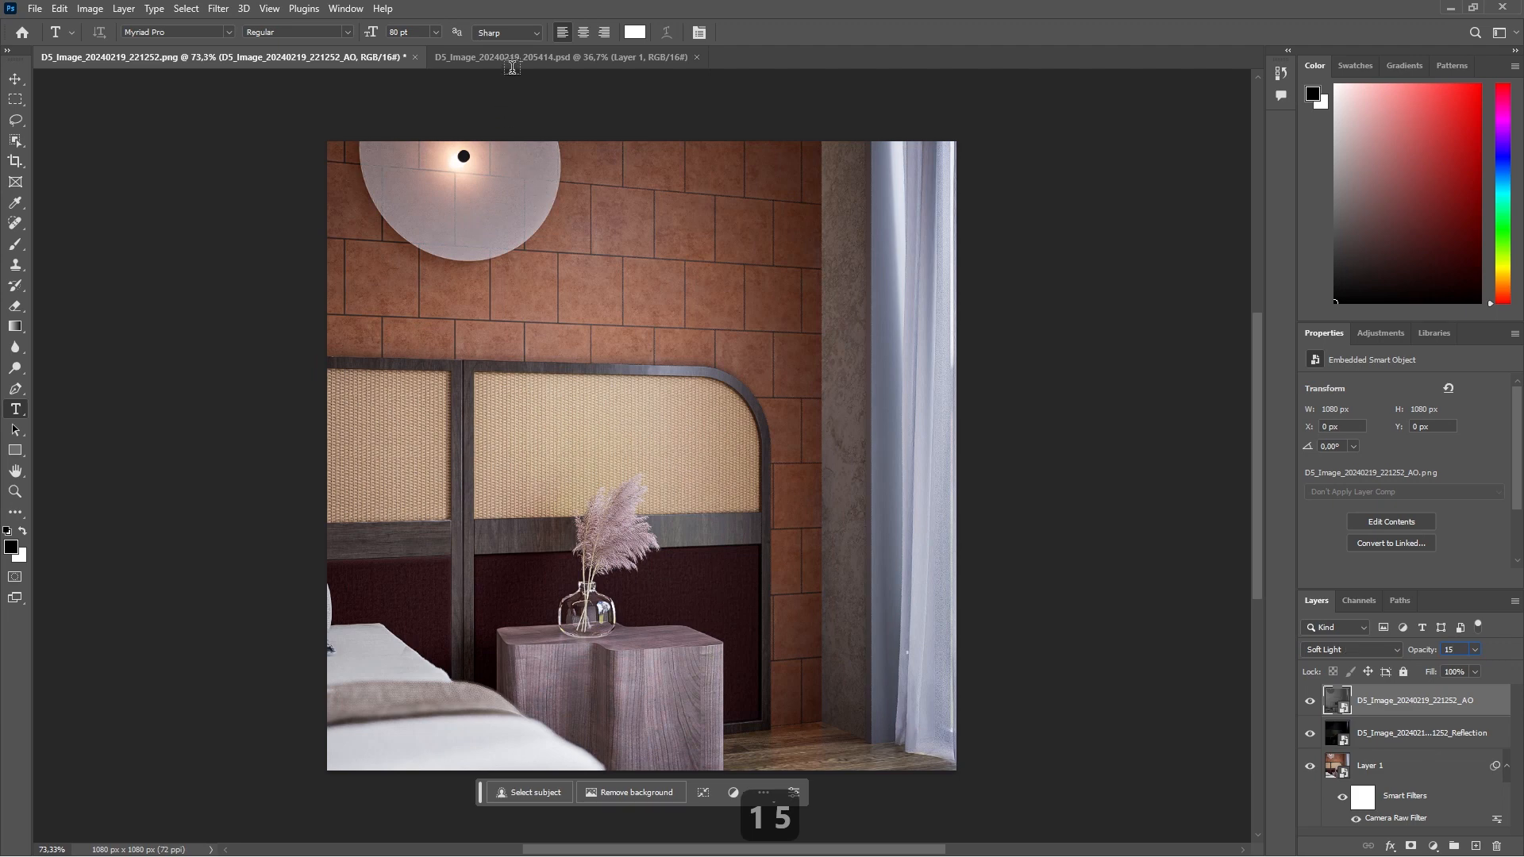
Step: Close the wide-view PSD without saving its changes and return to the square image
left_click(511, 62)
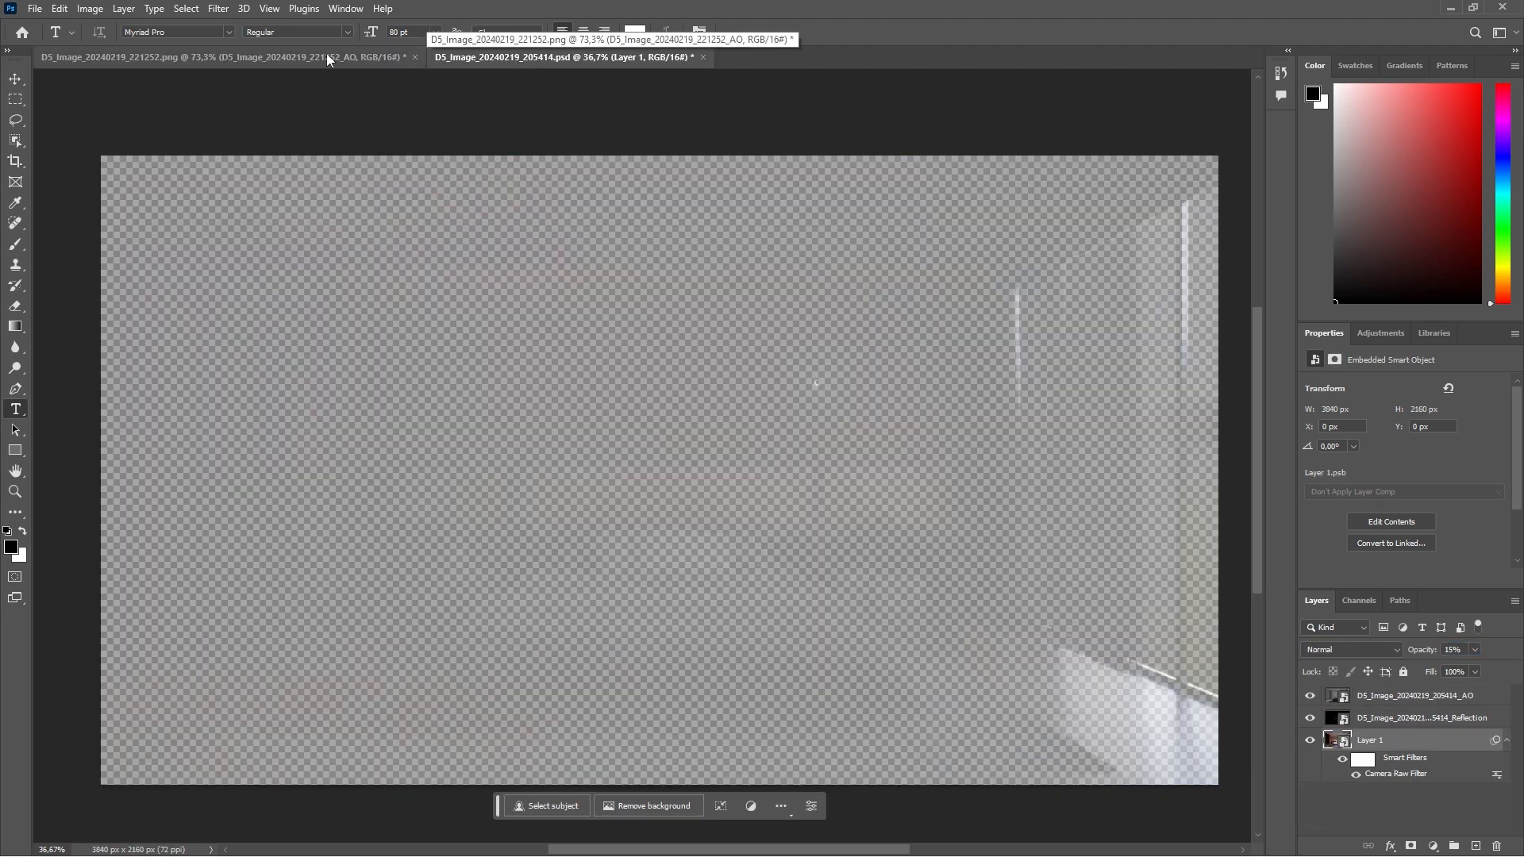
left_click(329, 59)
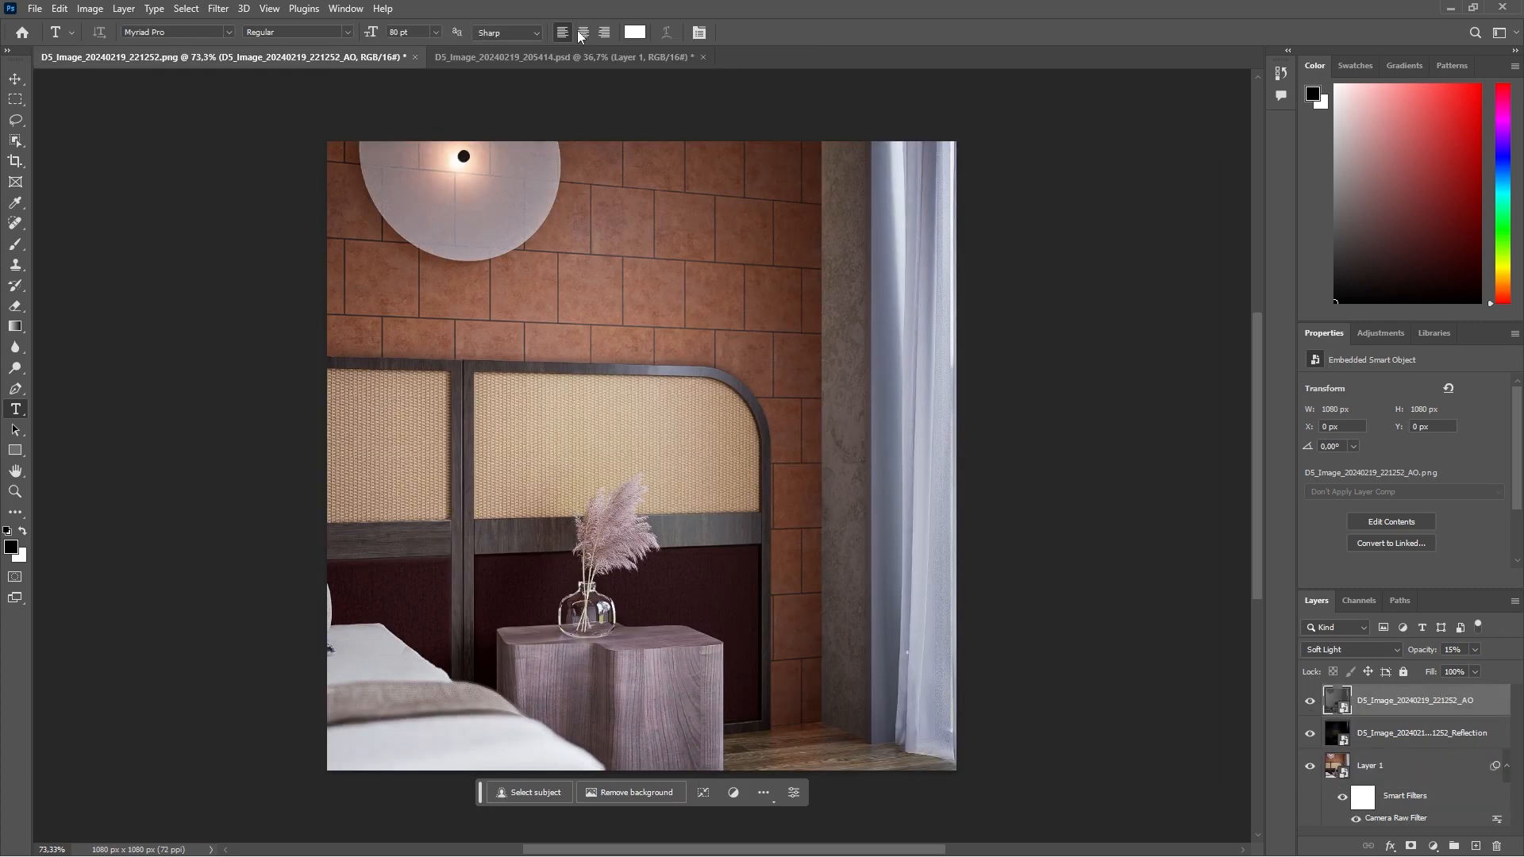
left_click(616, 58)
left_click(703, 57)
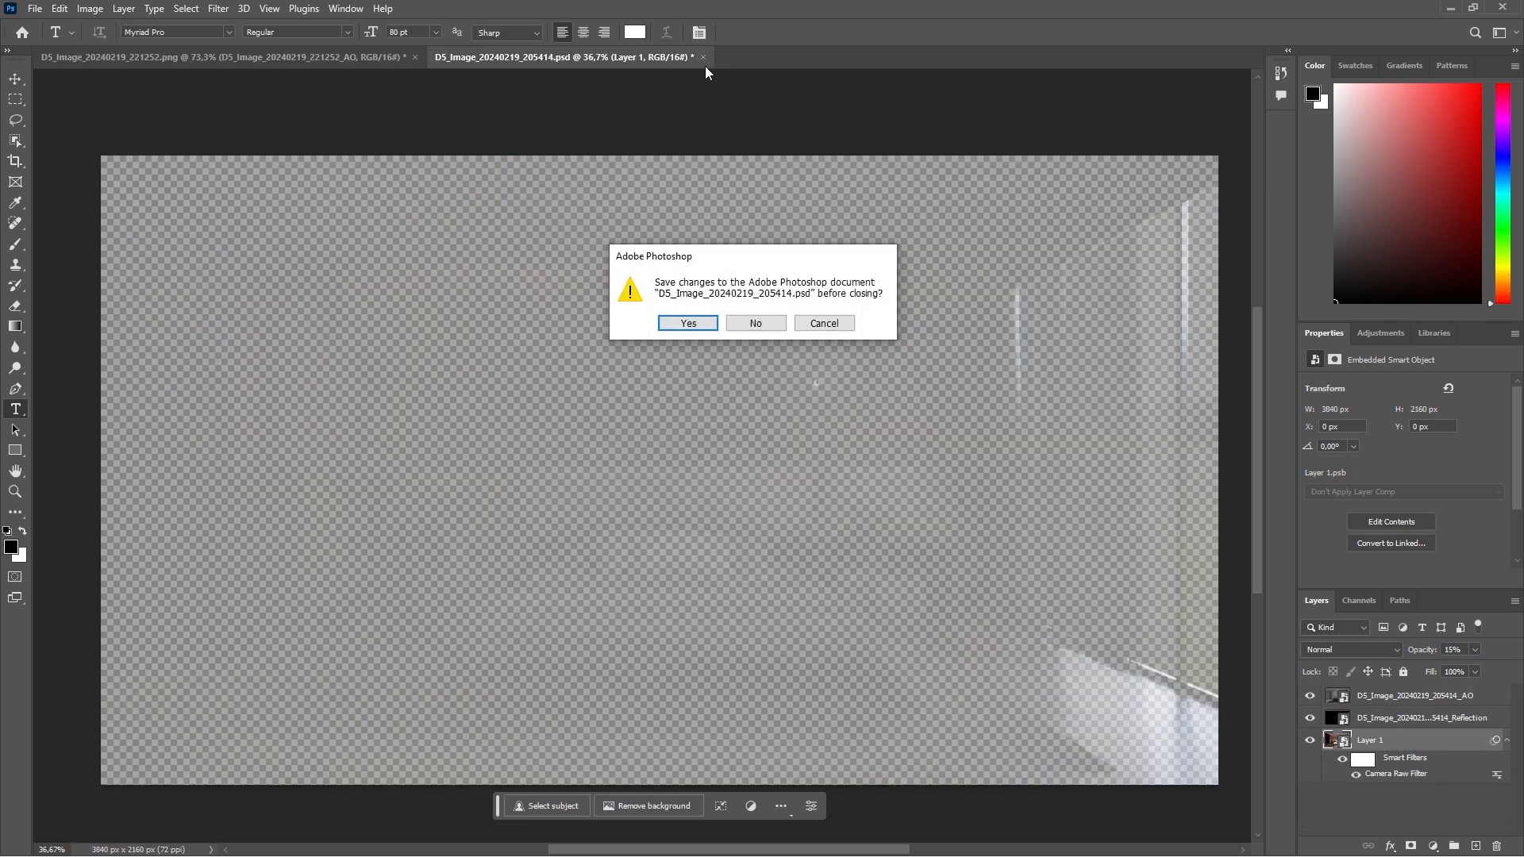
left_click(755, 325)
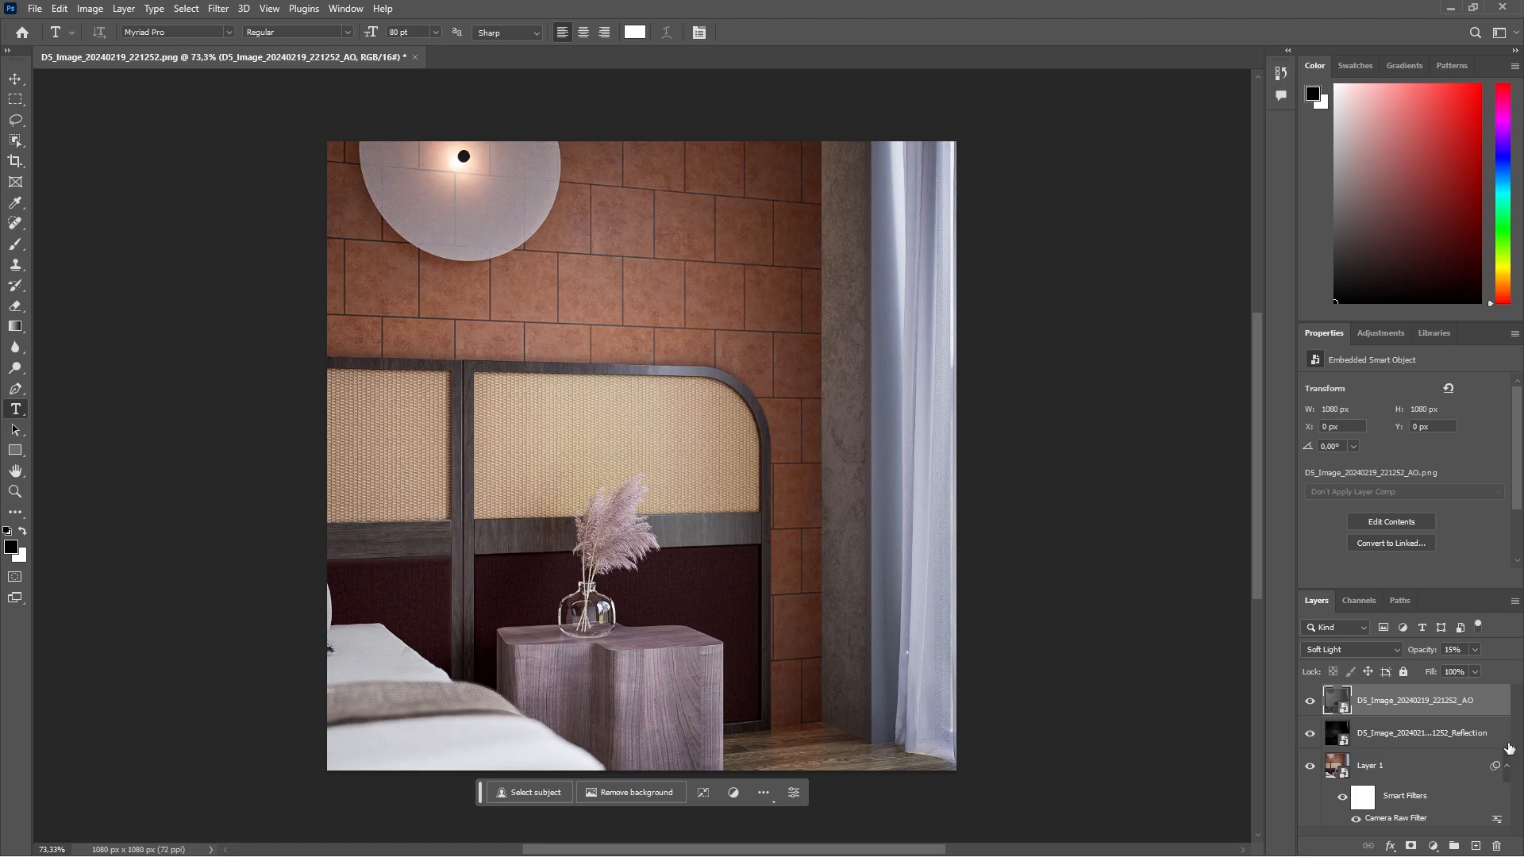
Step: Review Layer 1's Camera Raw Filter settings and compare the square image with and without the filter, Reflection and AO layers
double_click(1410, 824)
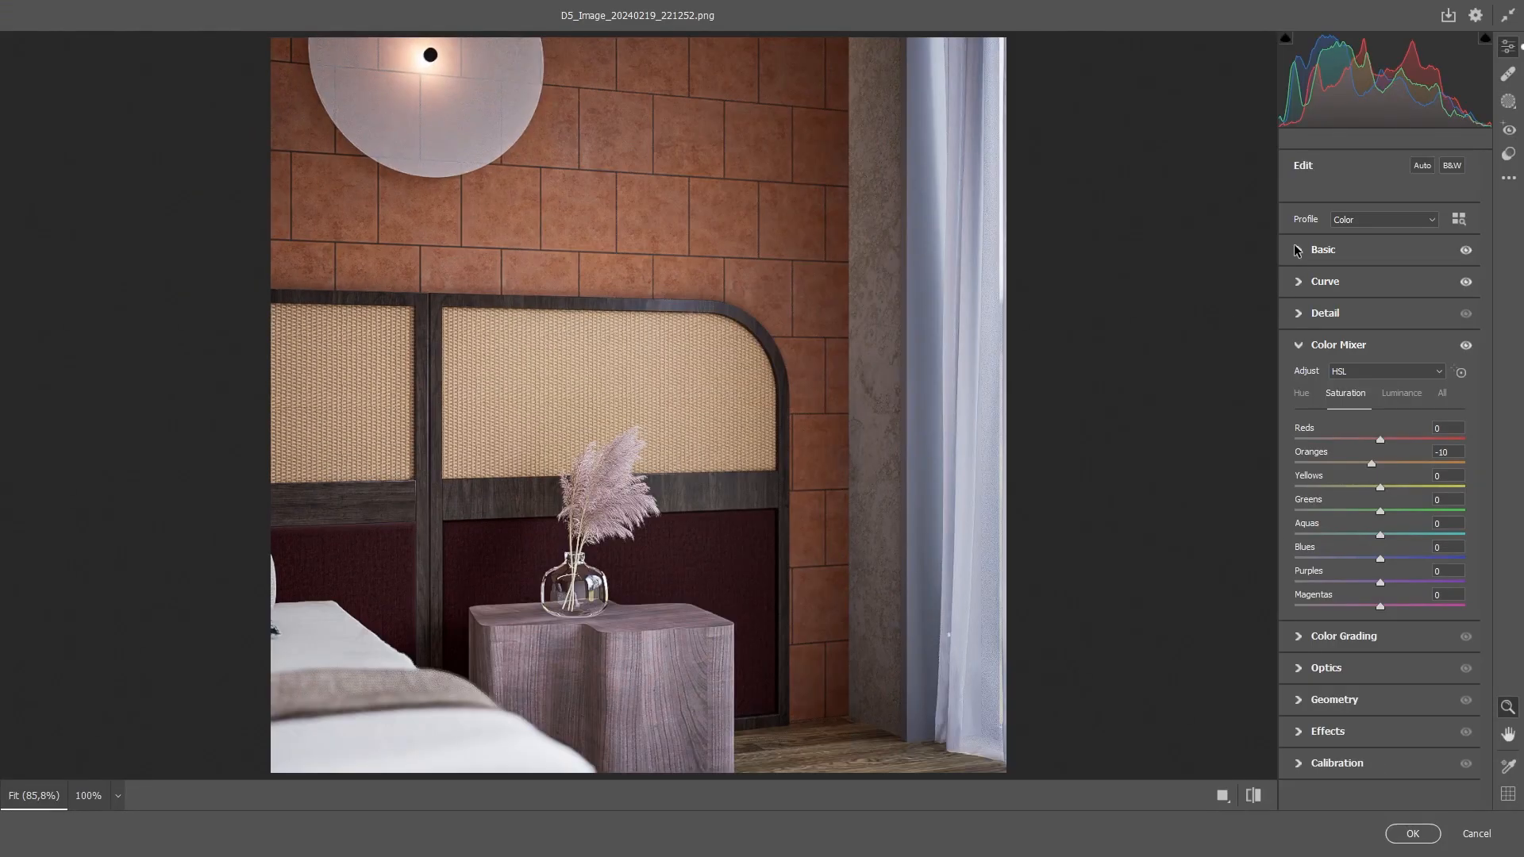
left_click(1296, 251)
left_click(1412, 833)
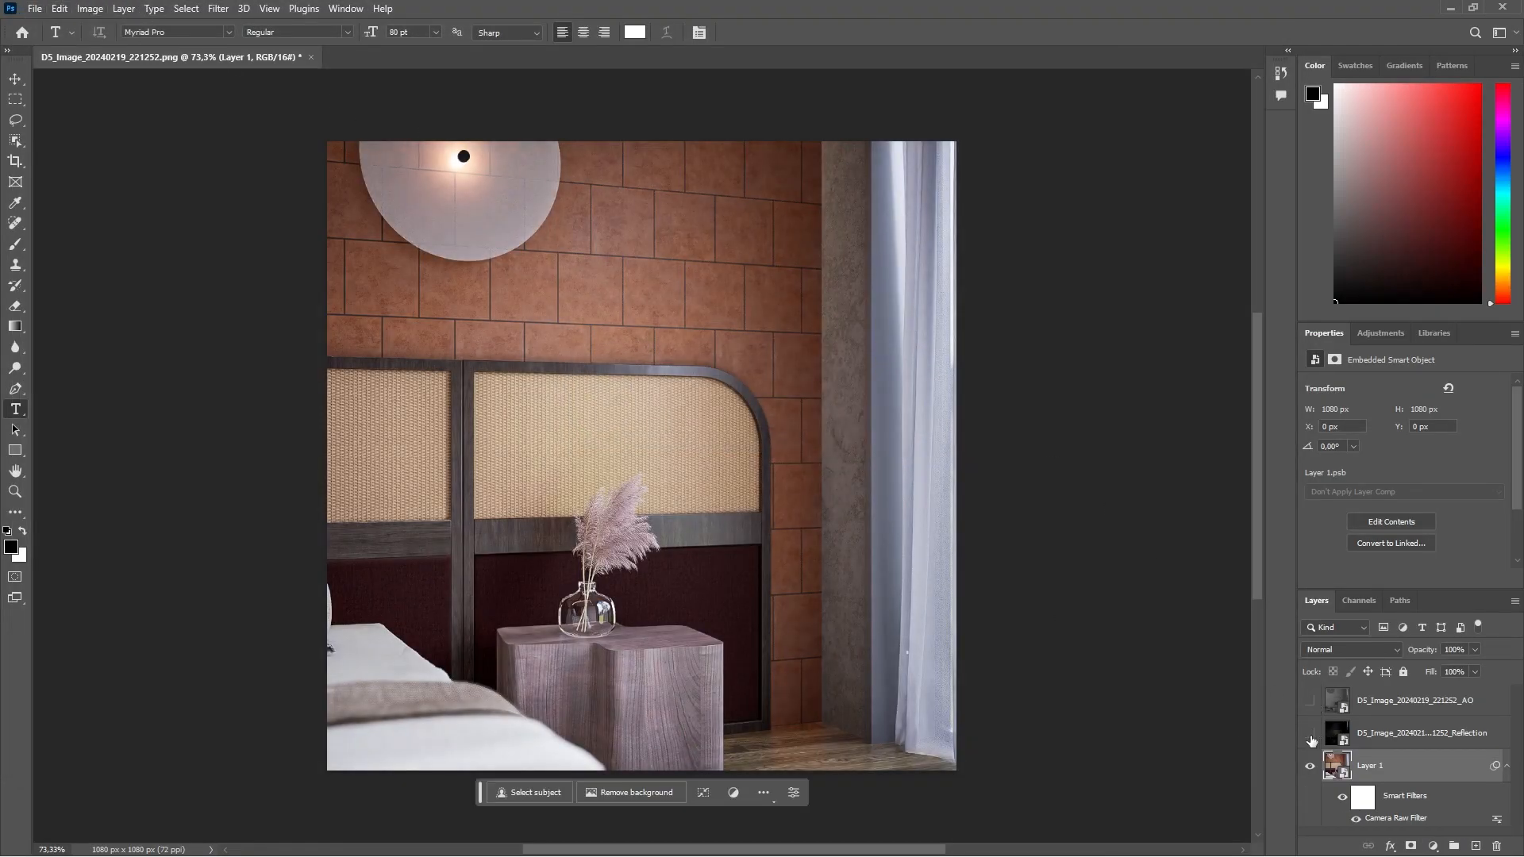
left_click(1340, 799)
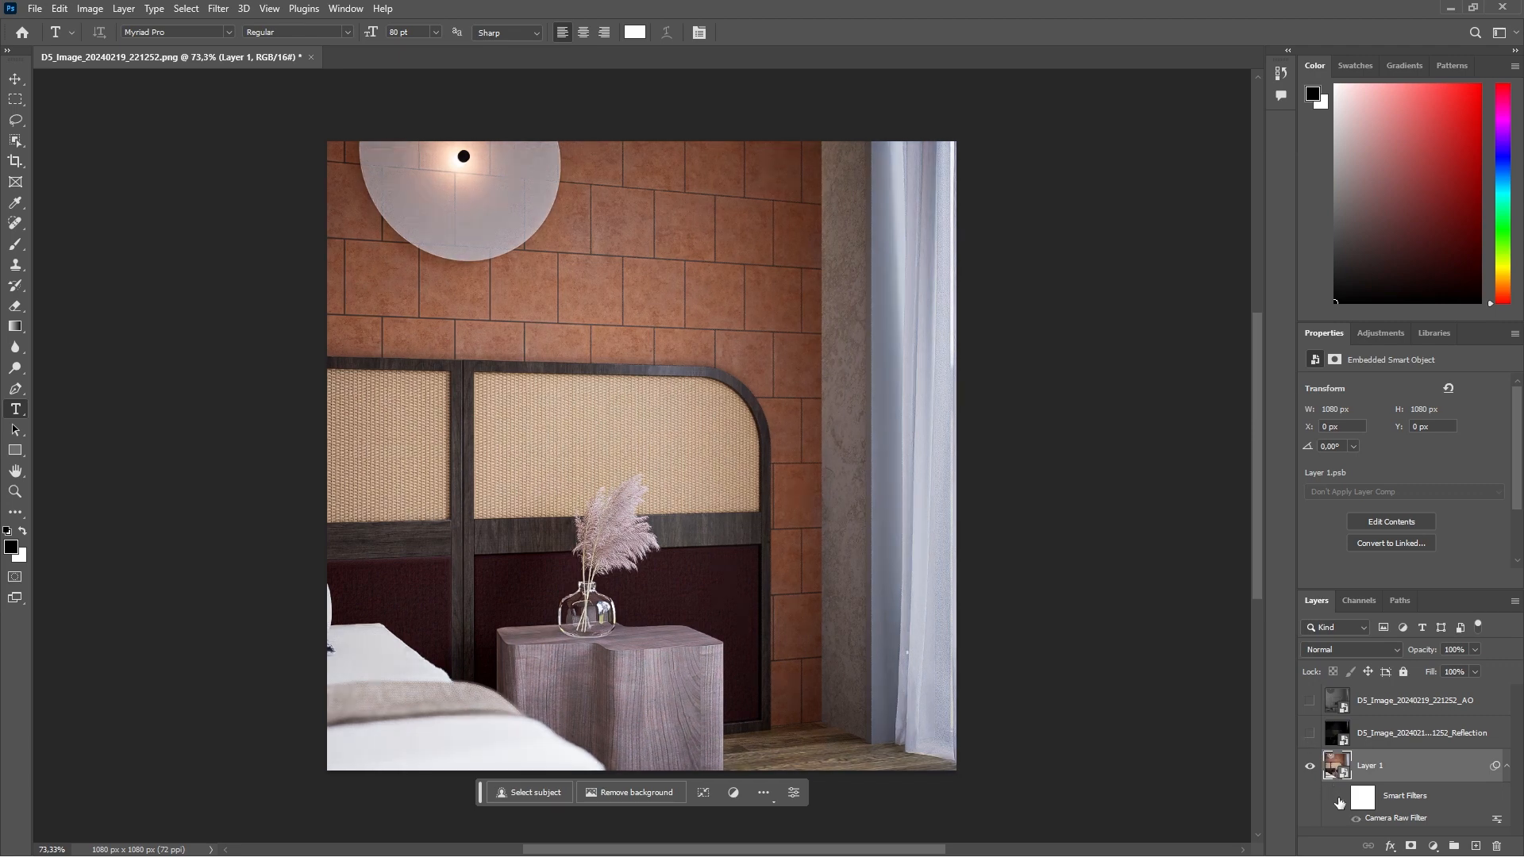
left_click(1309, 734)
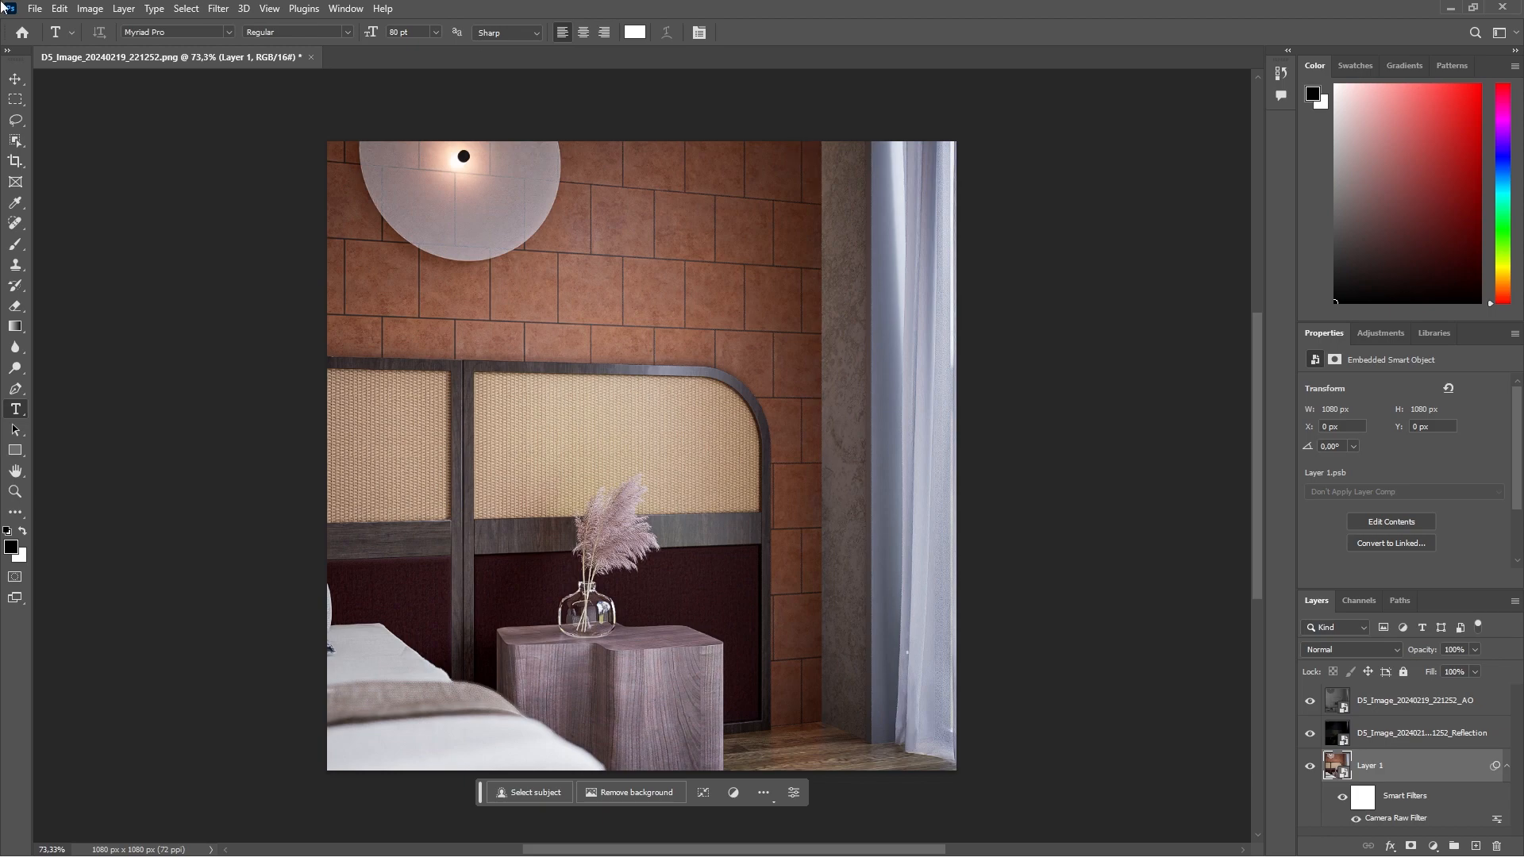
Step: Export the square image at maximum quality as D5_Image_20240219_221252.jpg in the square output folder
left_click(35, 9)
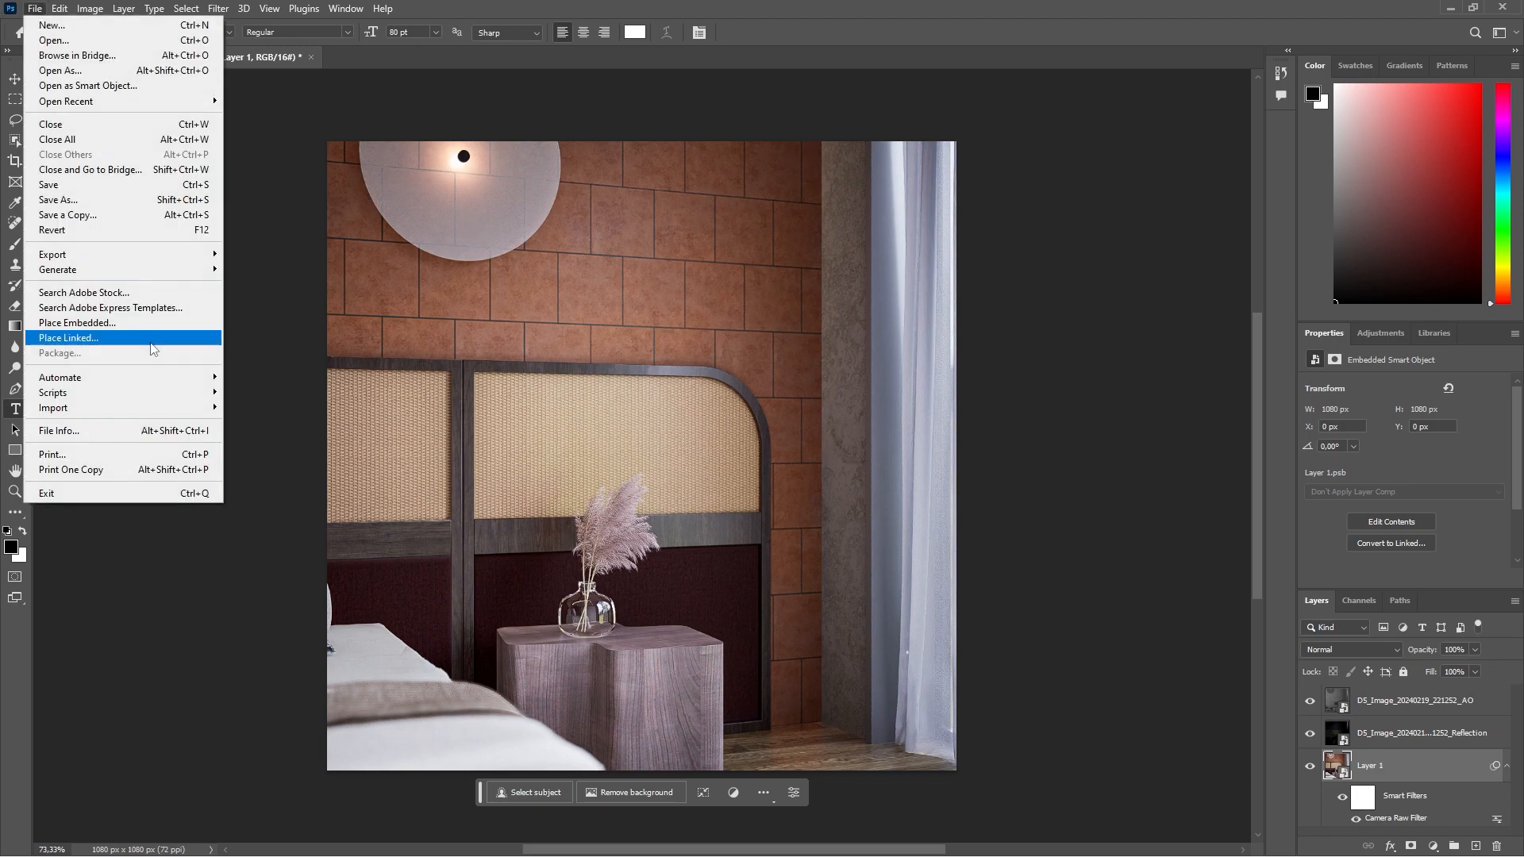
mouse_move(156, 257)
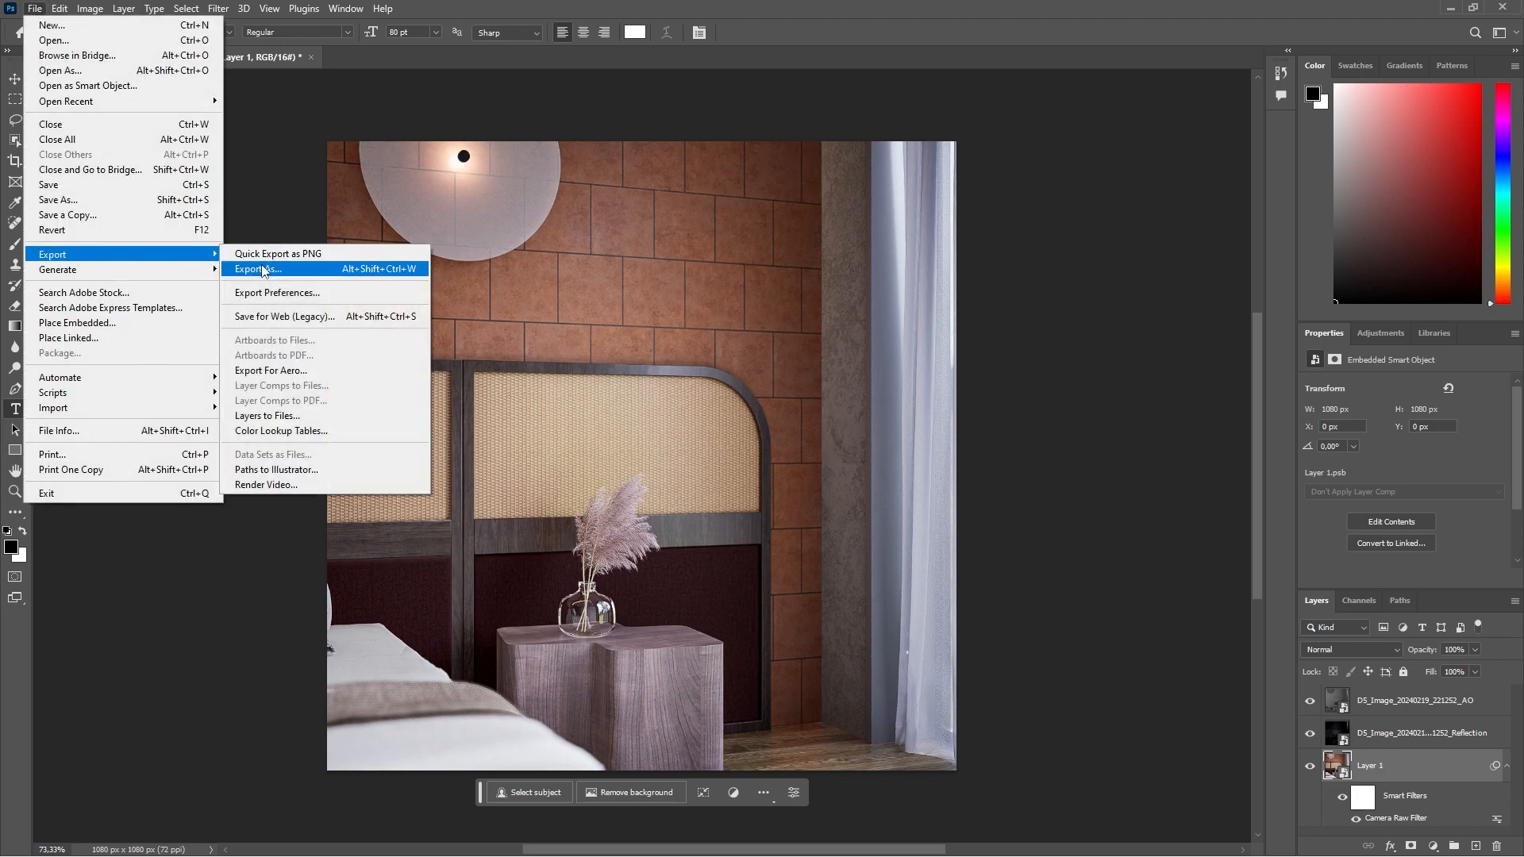
left_click(261, 270)
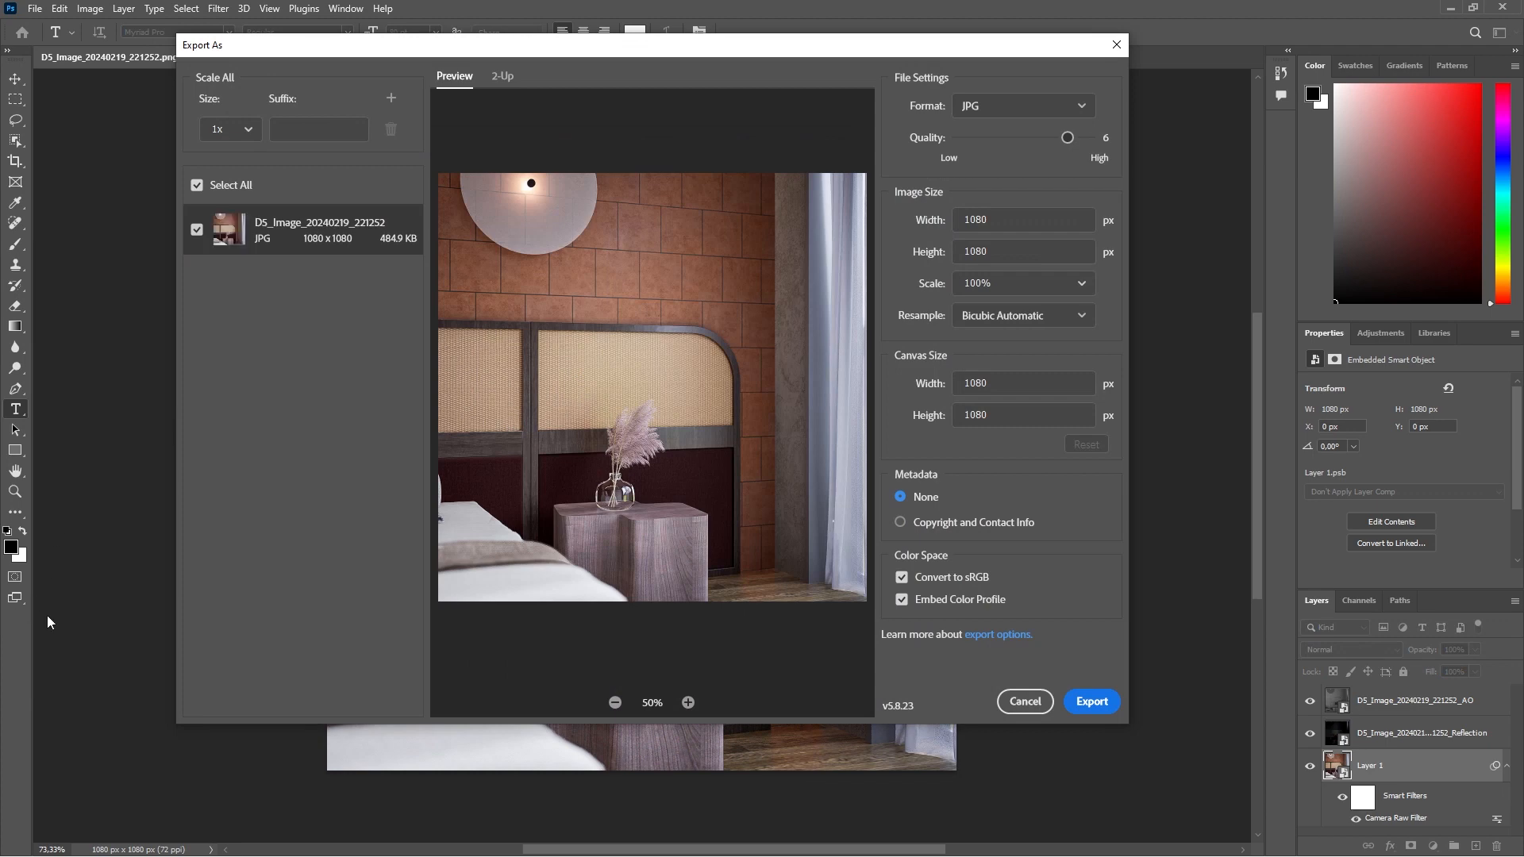
left_click_drag(1068, 137, 1155, 137)
left_click(1089, 702)
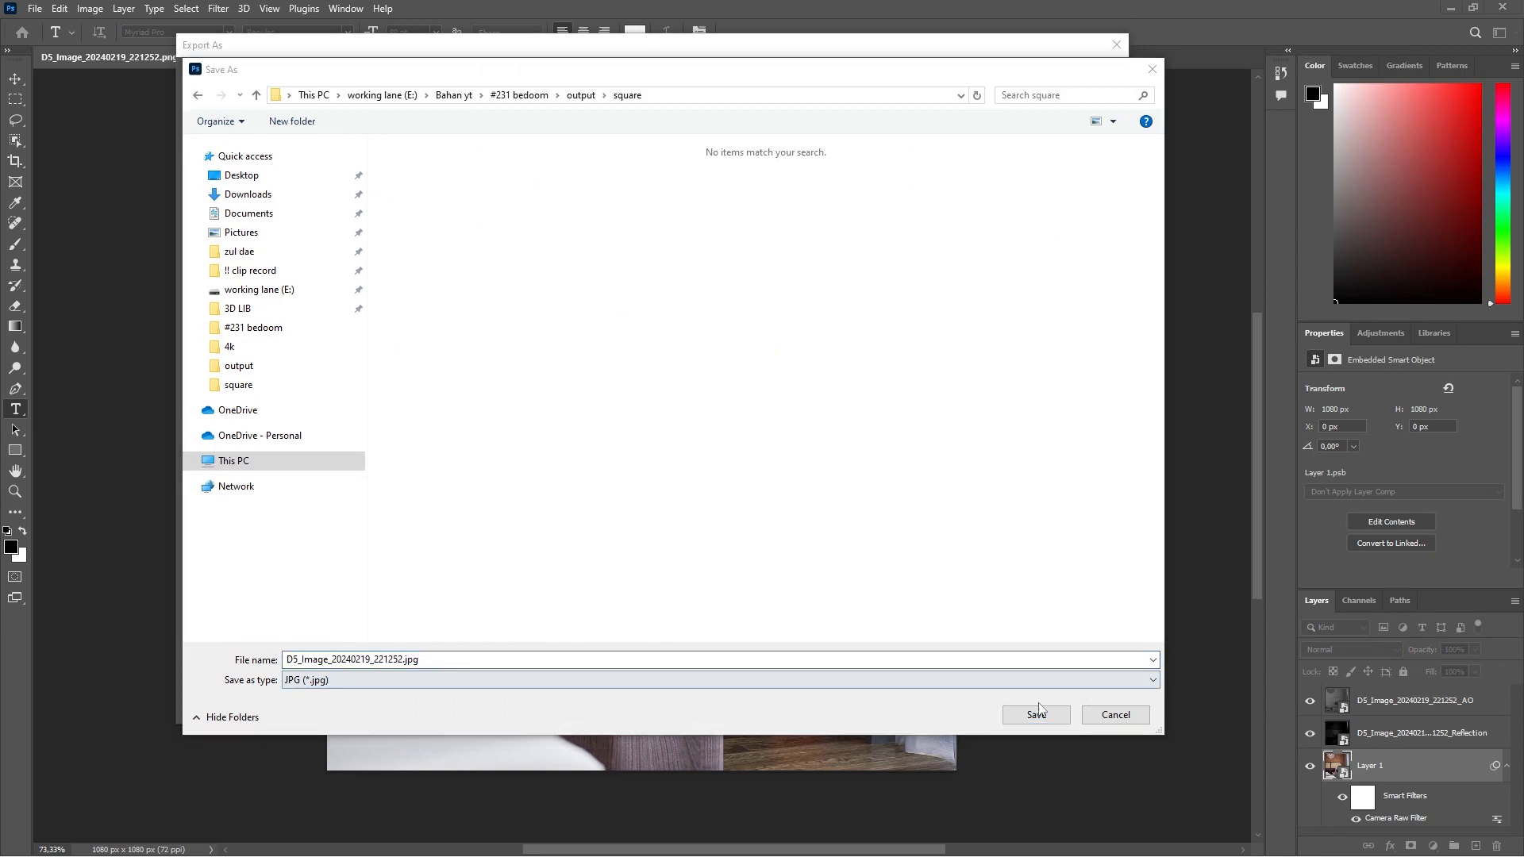
left_click(1038, 720)
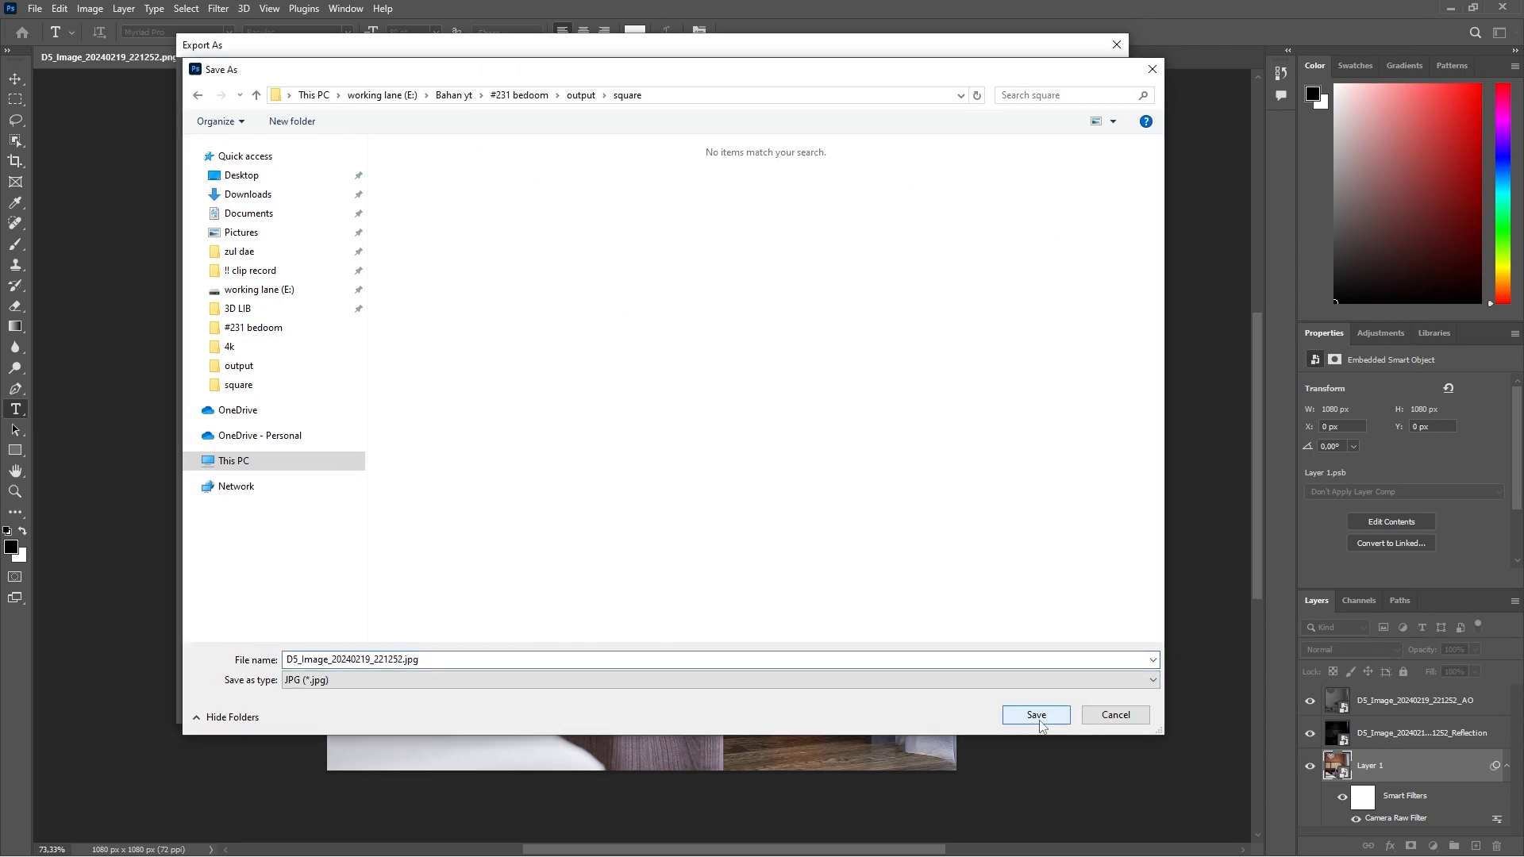
left_click(1023, 715)
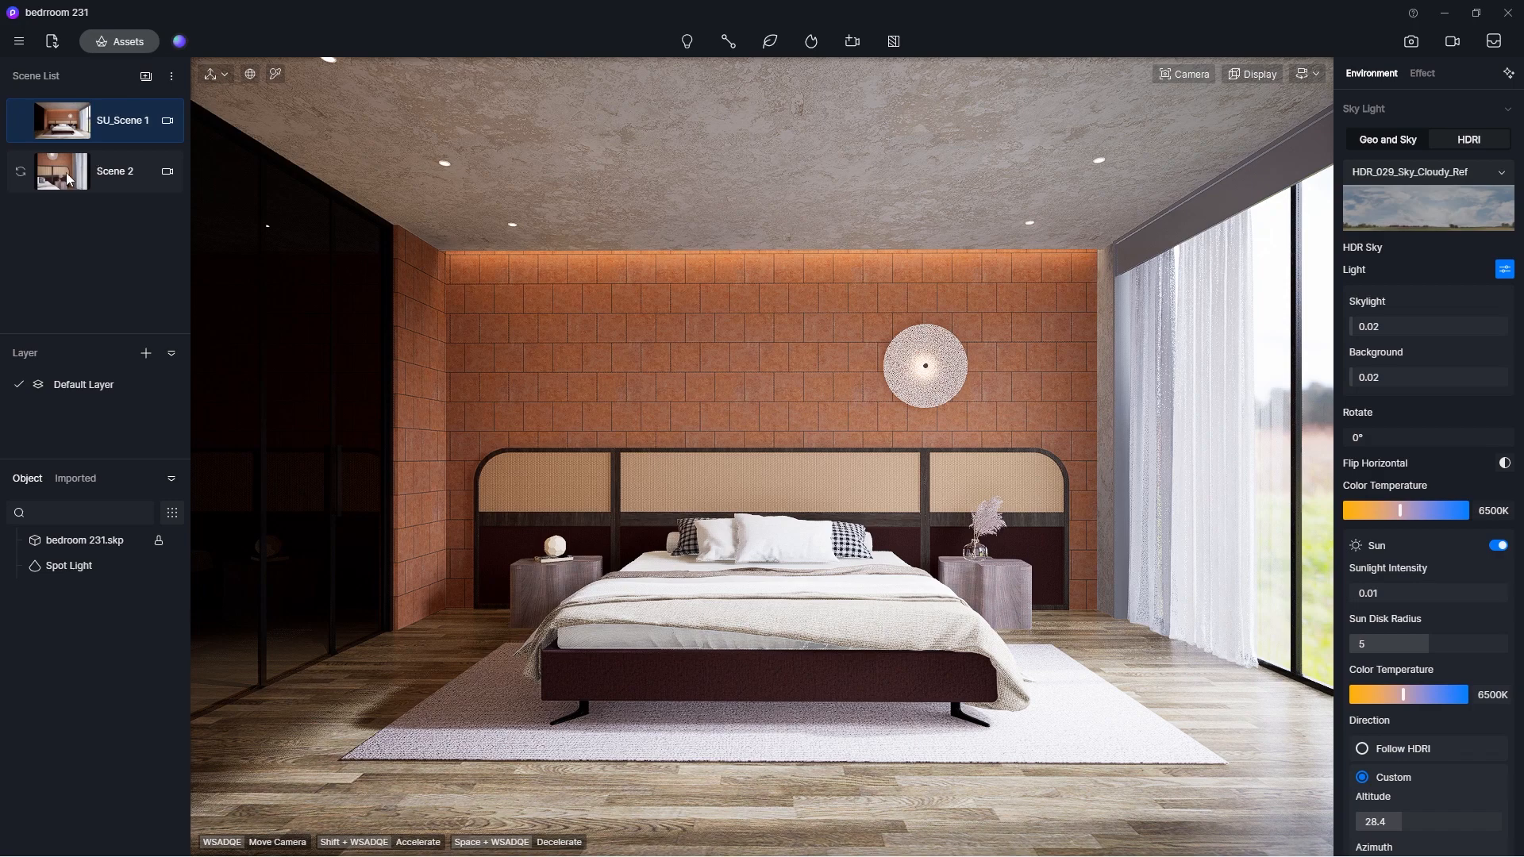
Step: Switch to D5 Render, load Scene 2 and set the viewport navigation mode to Orbit
left_click(65, 174)
key("p")
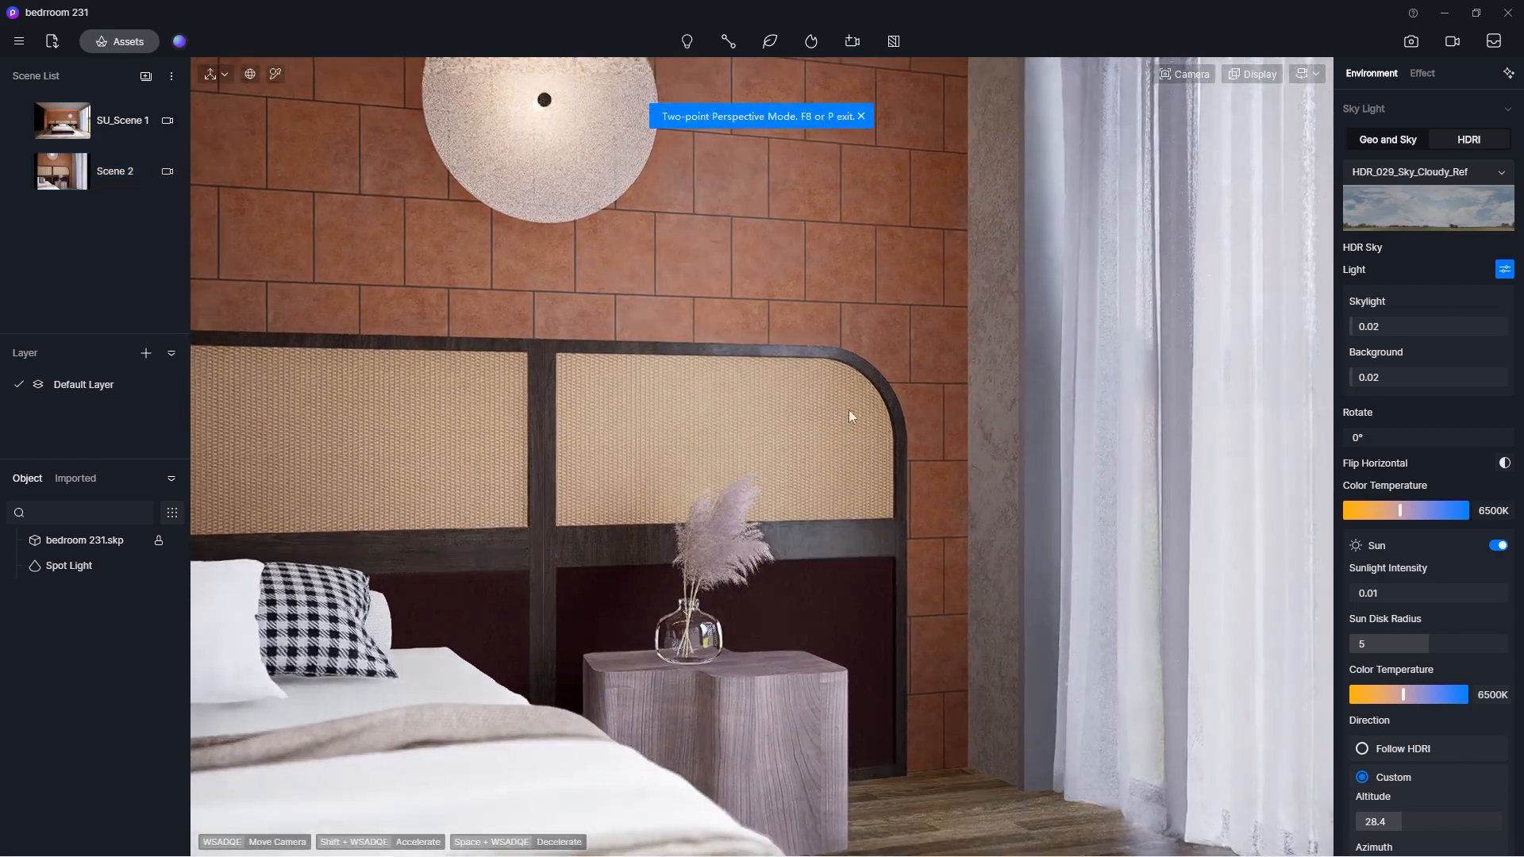
left_click_drag(848, 411, 782, 409)
left_click(1315, 74)
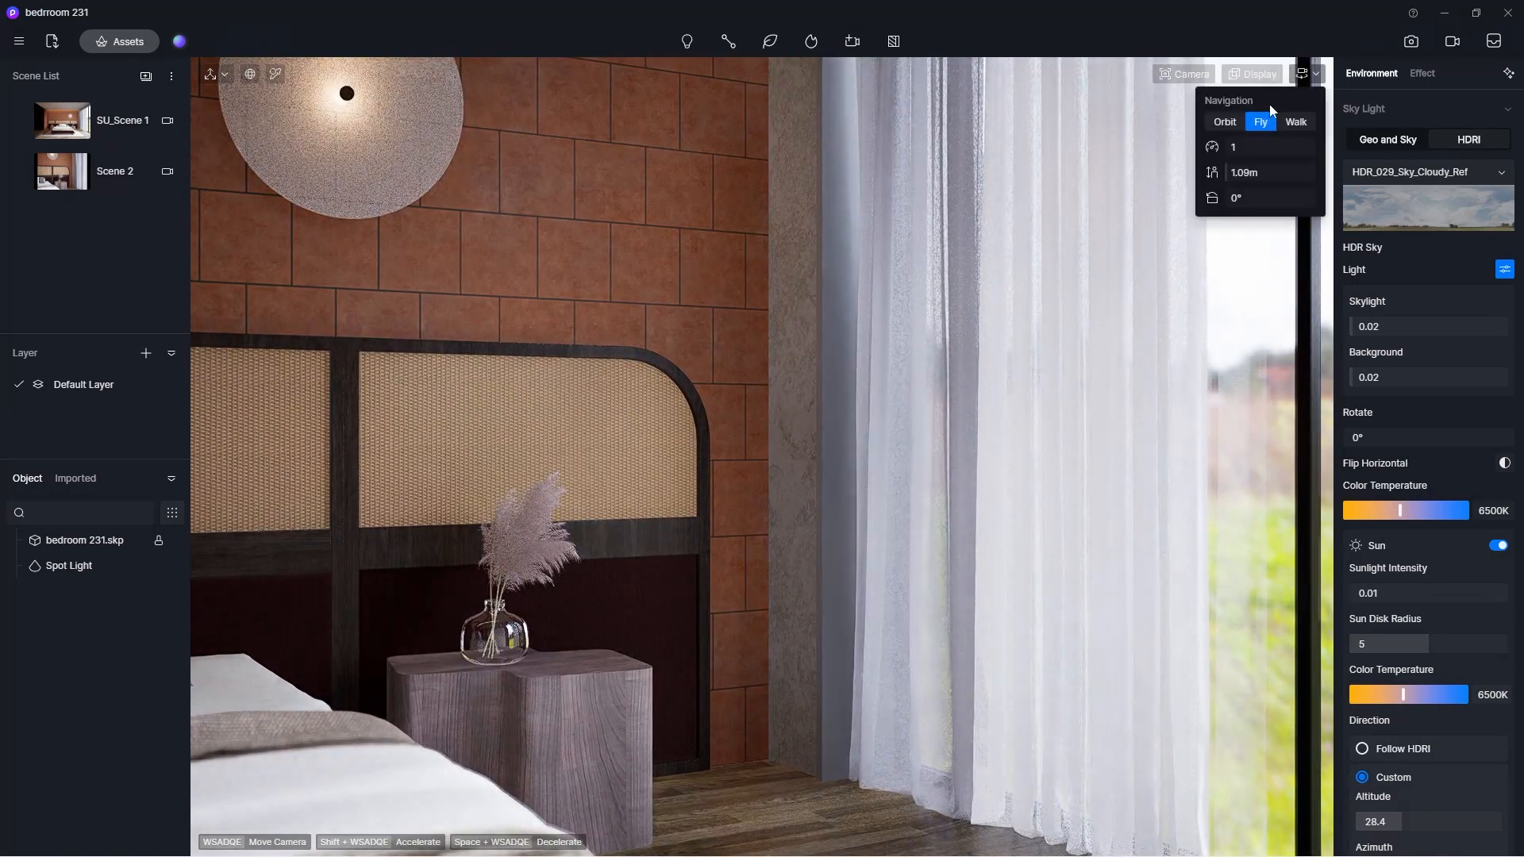
left_click(1216, 120)
Step: Exit two-point perspective and frame a new close-up of the nightstand with the faceted lamp beside the tiled corner
scroll(946, 492, "up", 3)
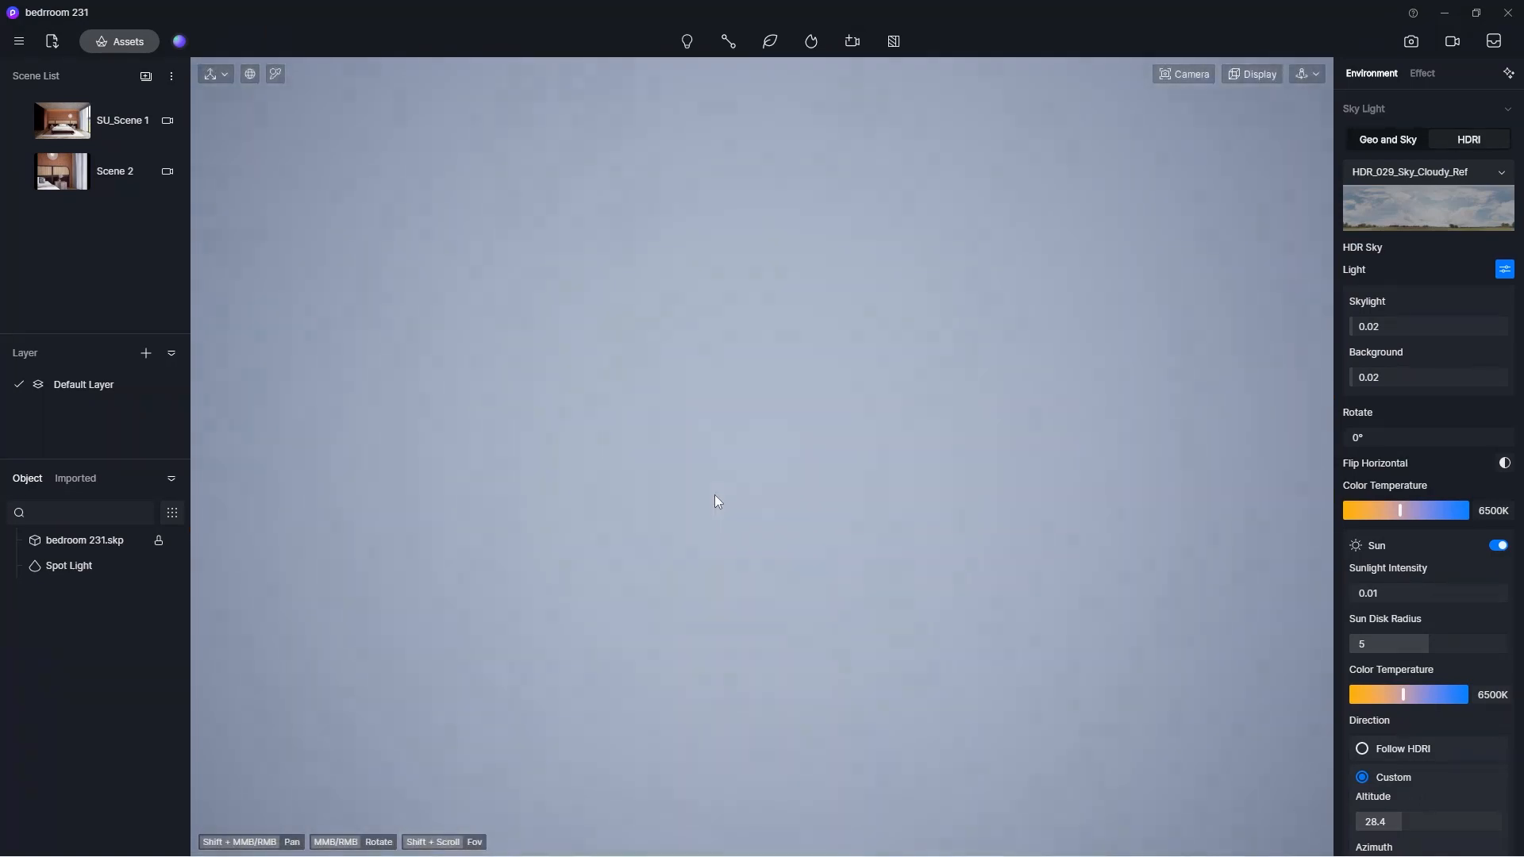
scroll(714, 494, "down", 4)
left_click_drag(726, 483, 810, 438)
key("F5")
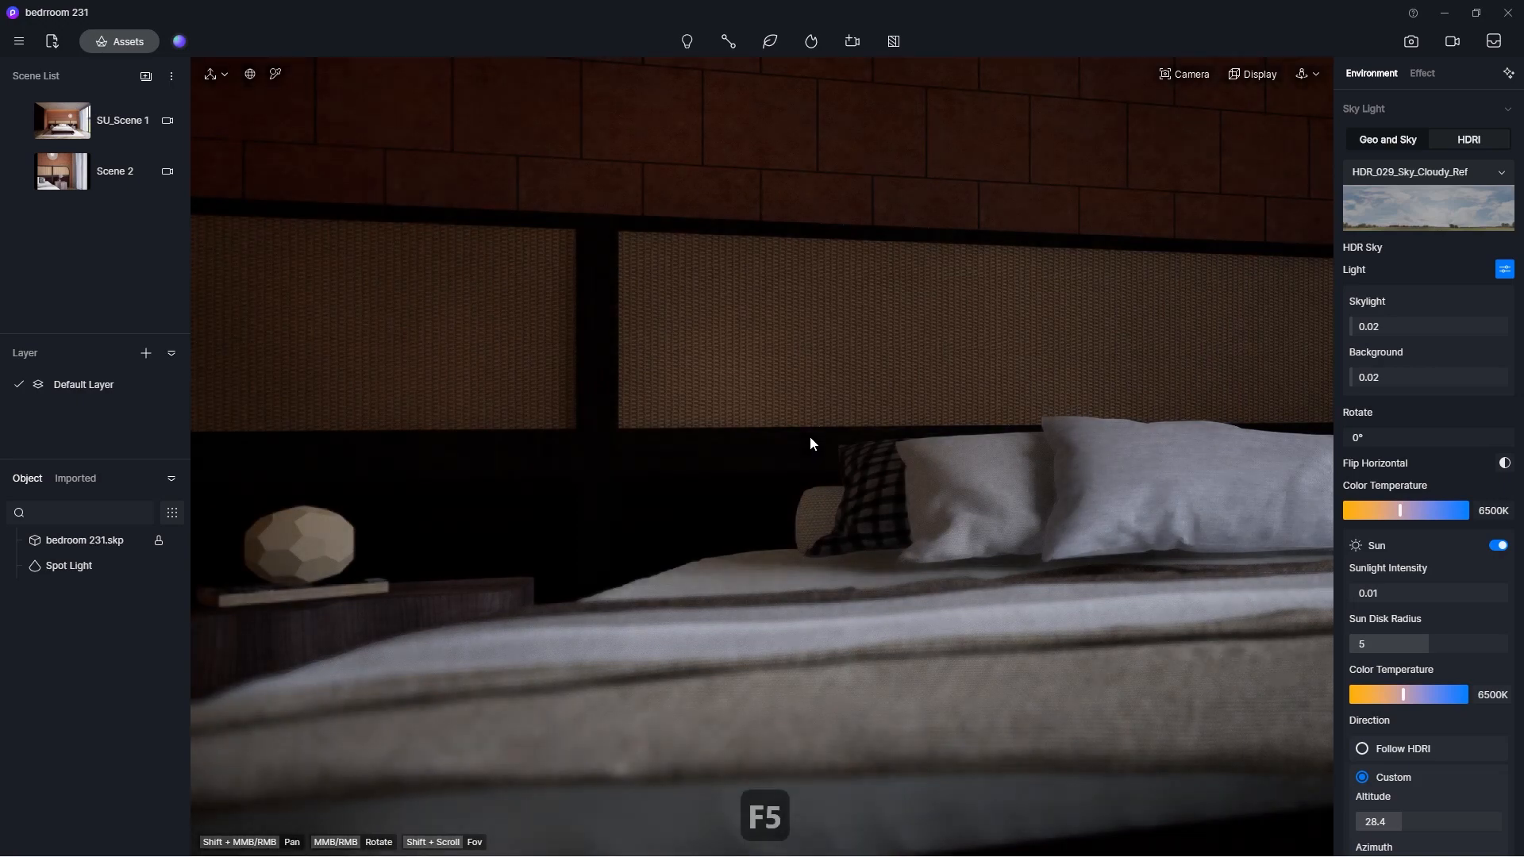
key("F5")
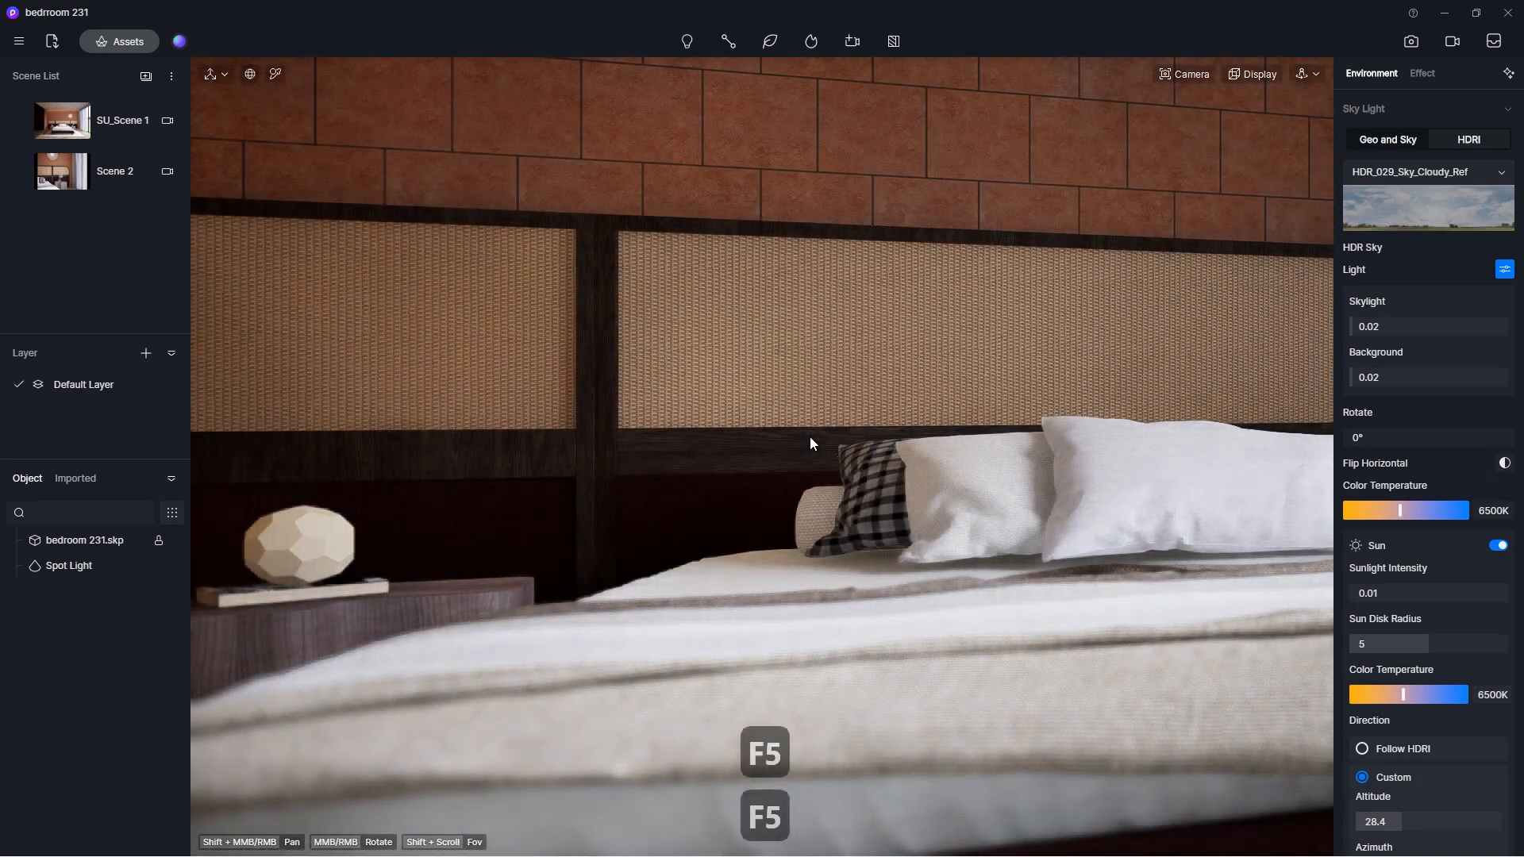
key("F8")
left_click_drag(811, 439, 853, 485)
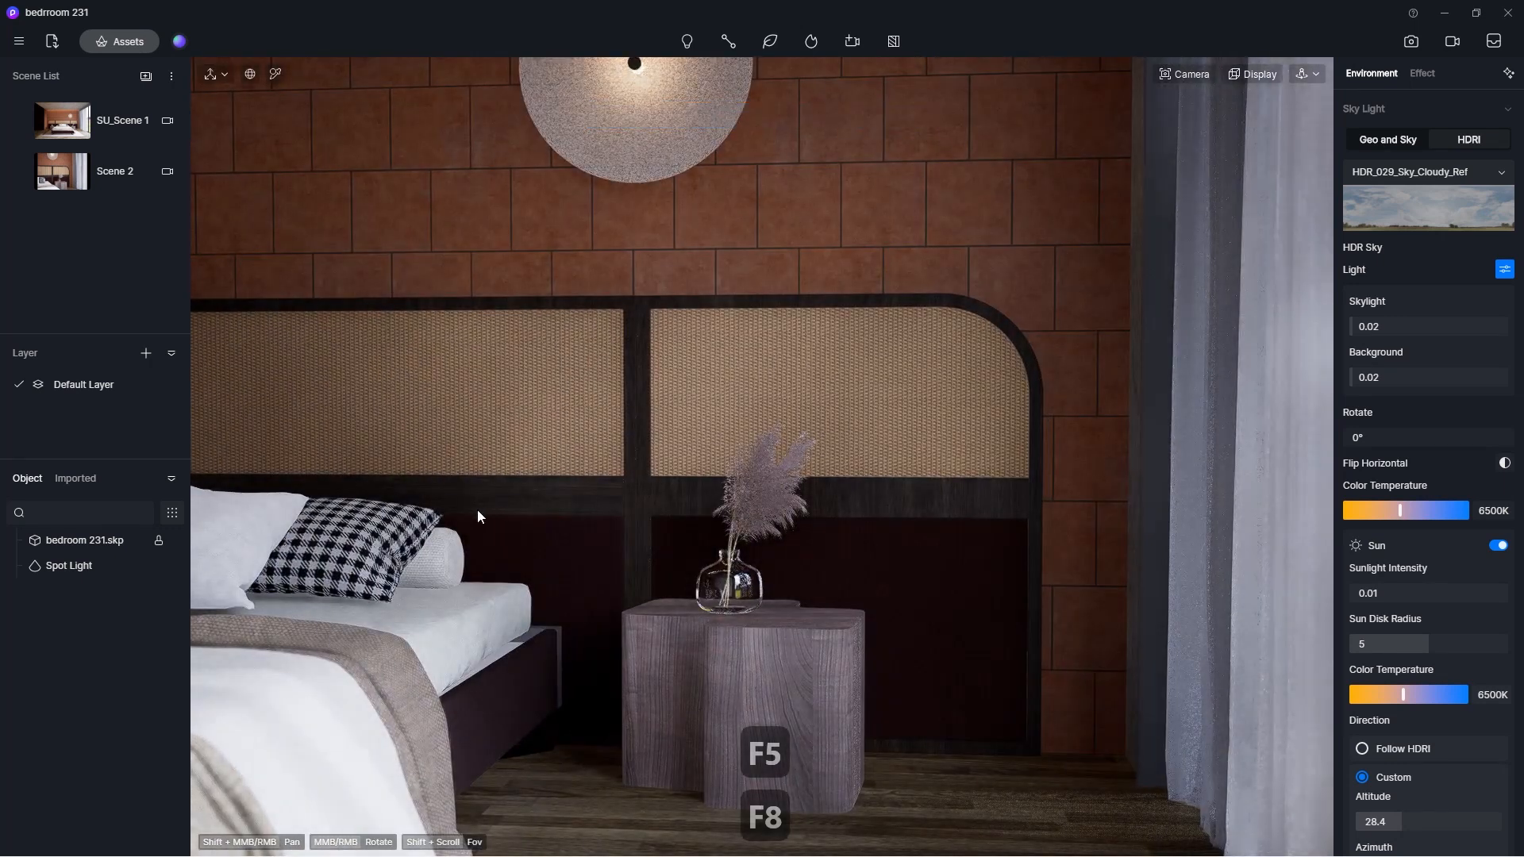
left_click_drag(478, 510, 955, 520)
left_click_drag(641, 482, 666, 548)
left_click_drag(678, 607, 905, 364)
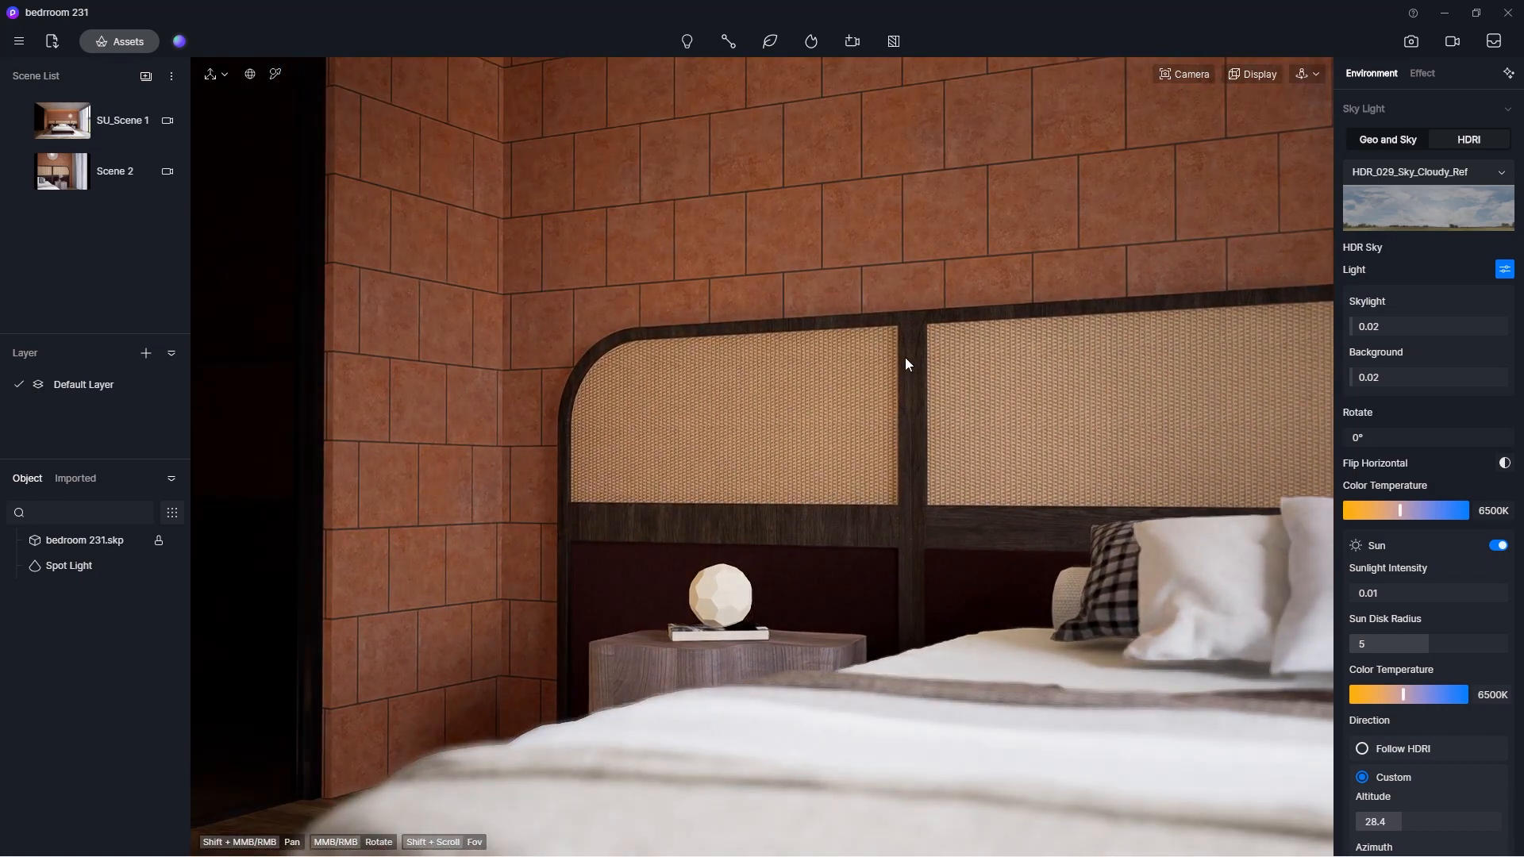
left_click_drag(800, 427, 806, 454)
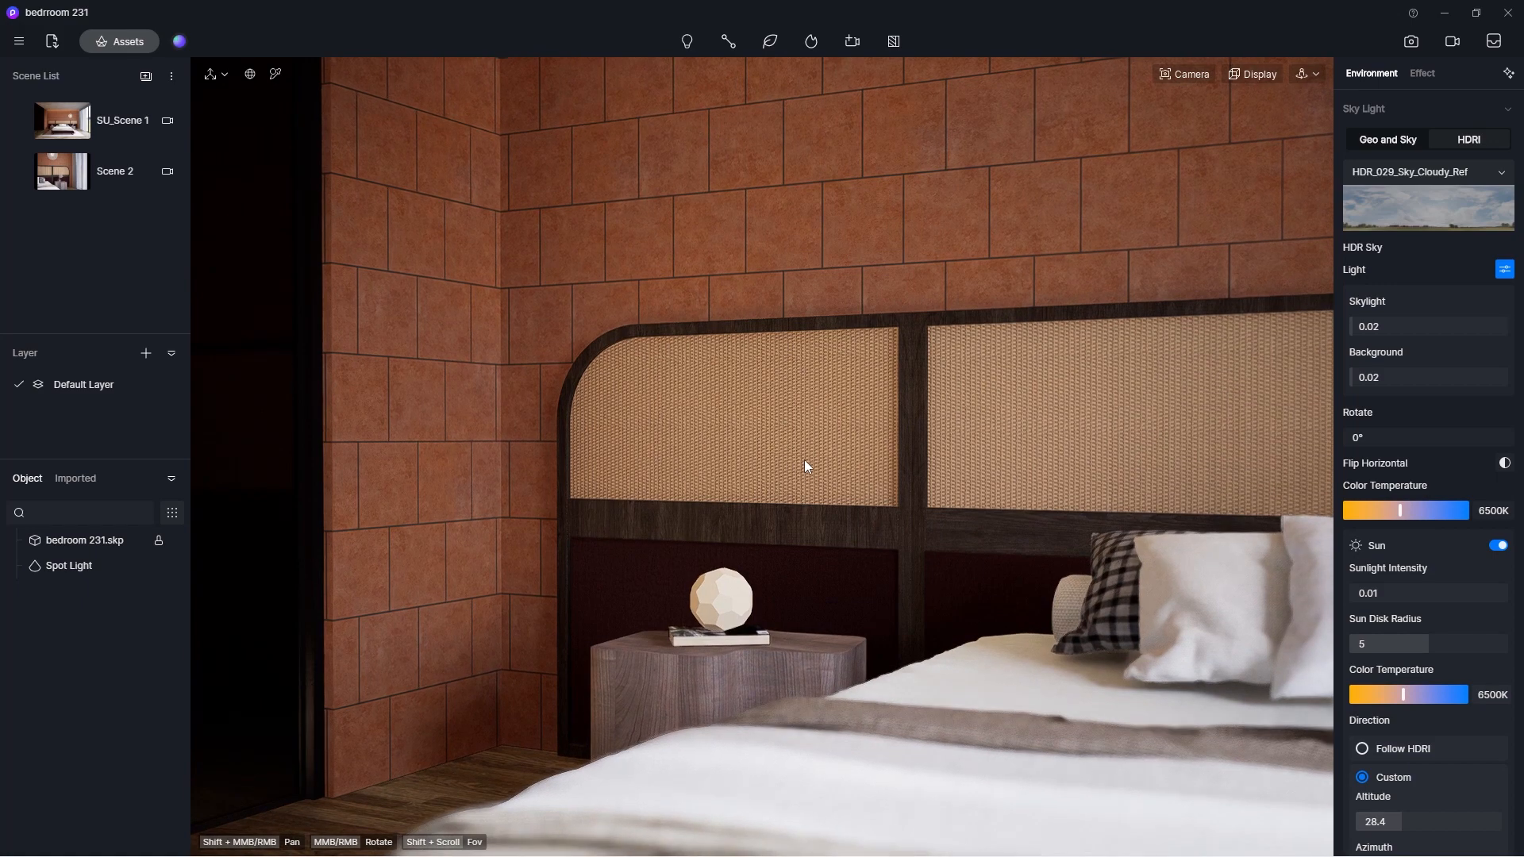
left_click_drag(796, 456, 873, 452)
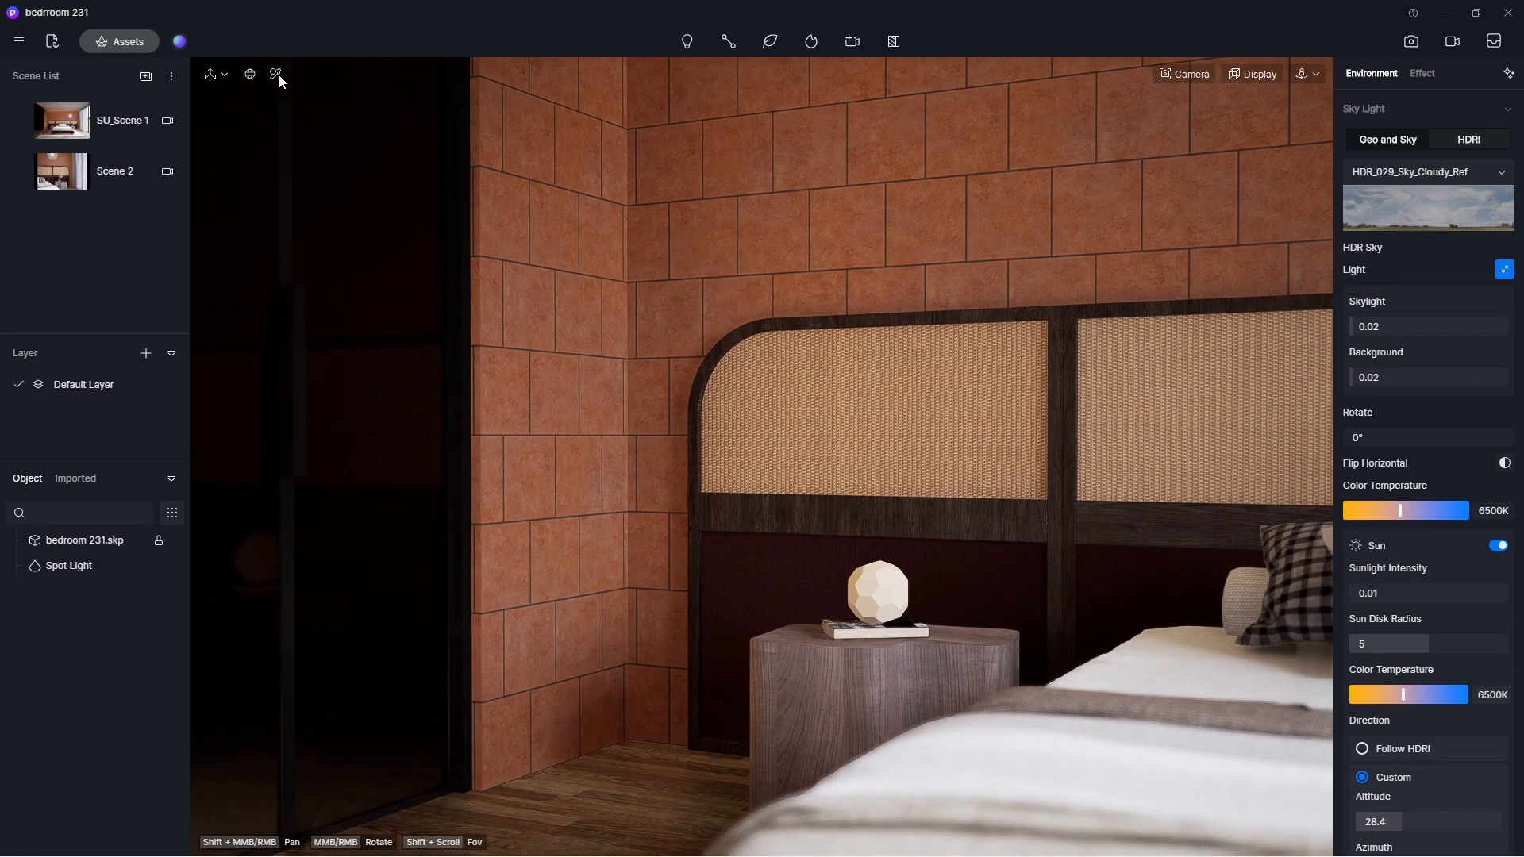
Step: Set the woven headboard panel material's roughness to 0.1 and metallic to 0.1
left_click(758, 445)
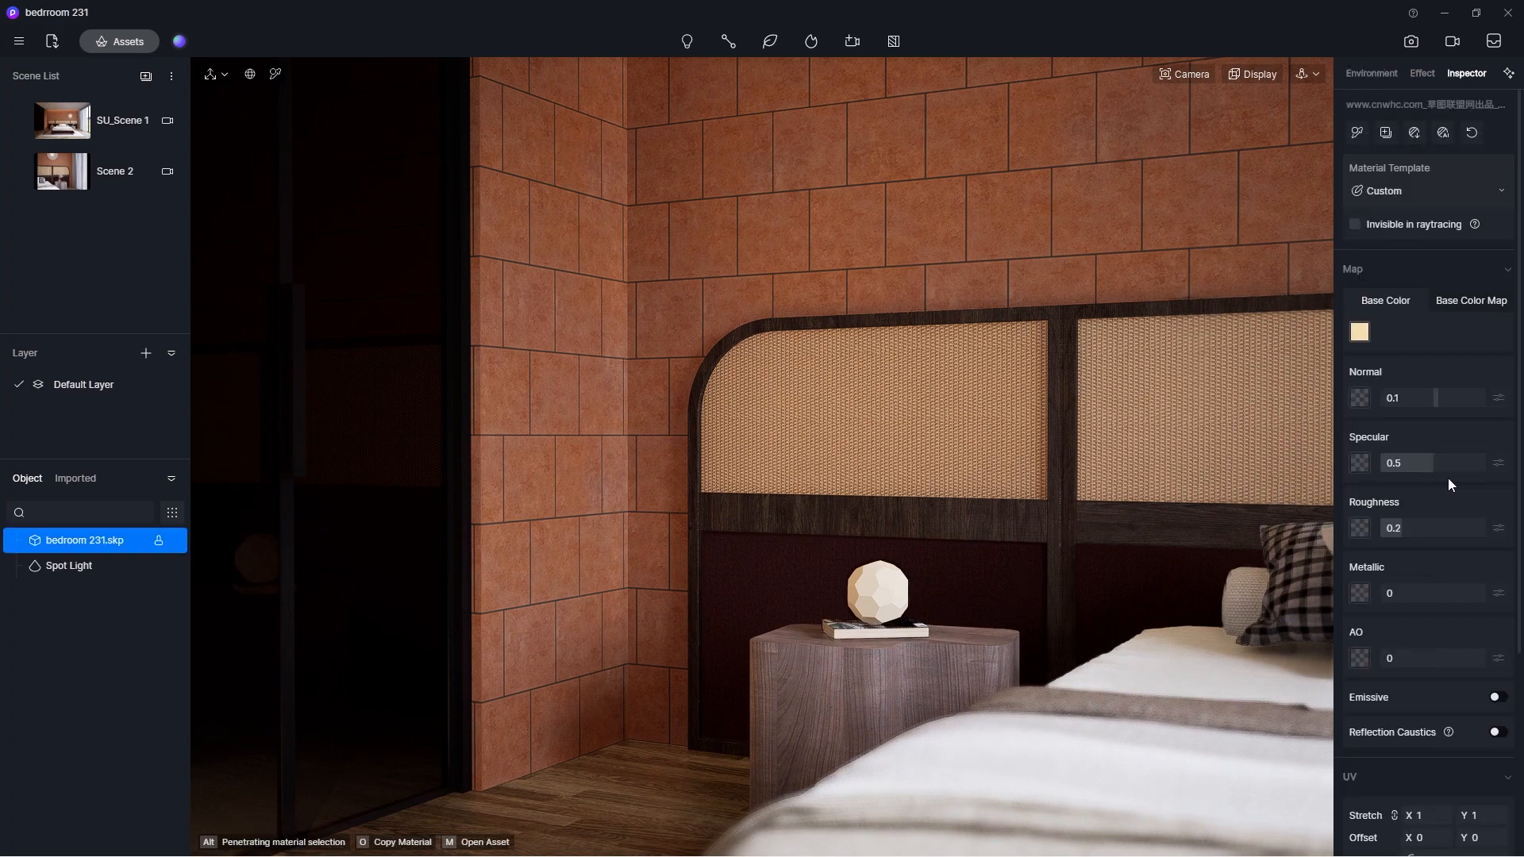
left_click(1426, 521)
type("0.1")
key("Return")
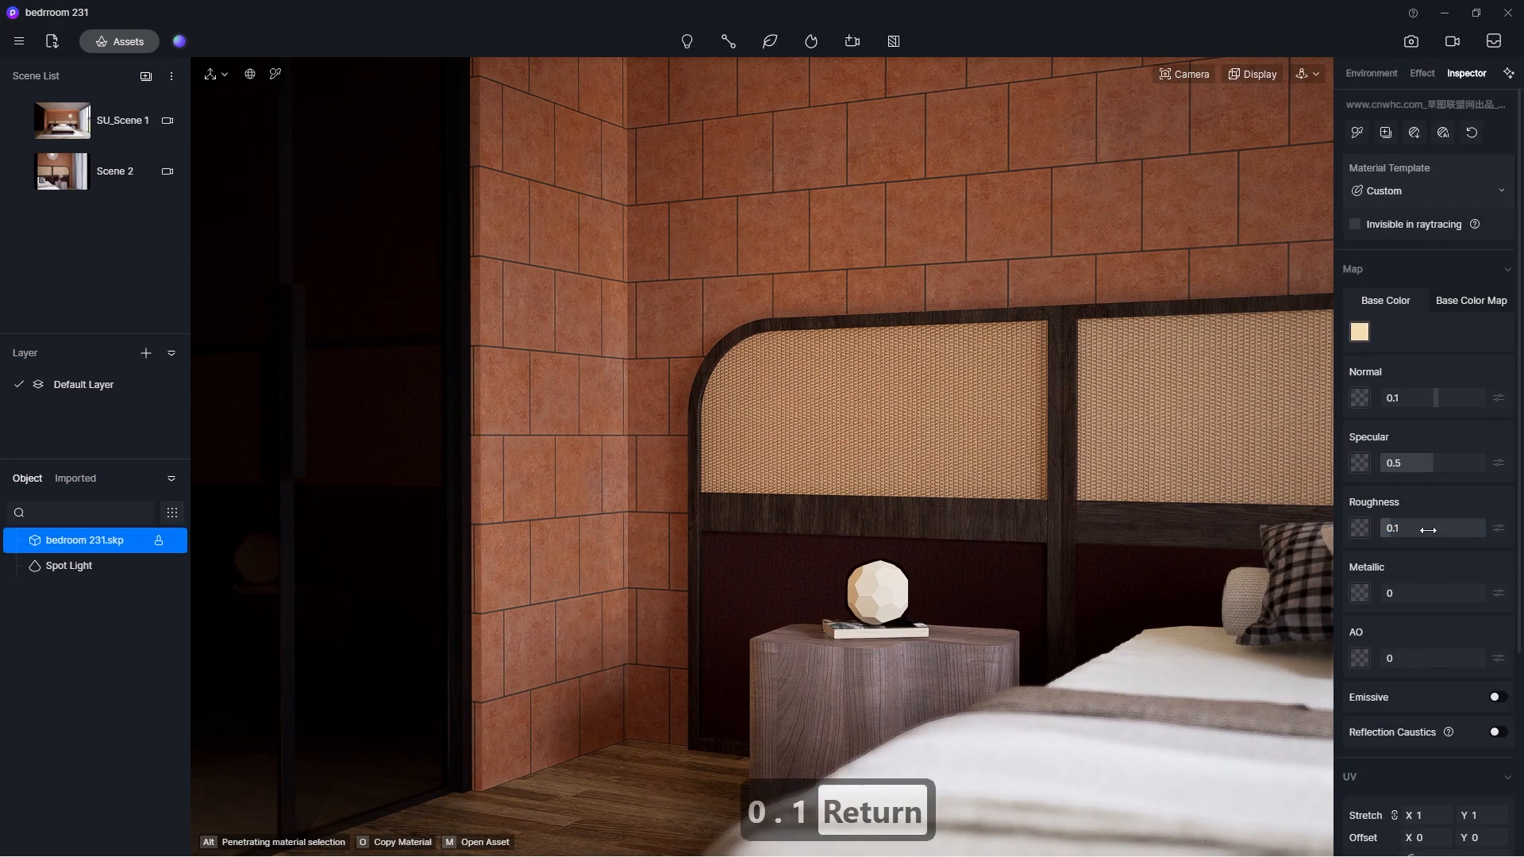
left_click(1415, 591)
type("0.1")
key("Return")
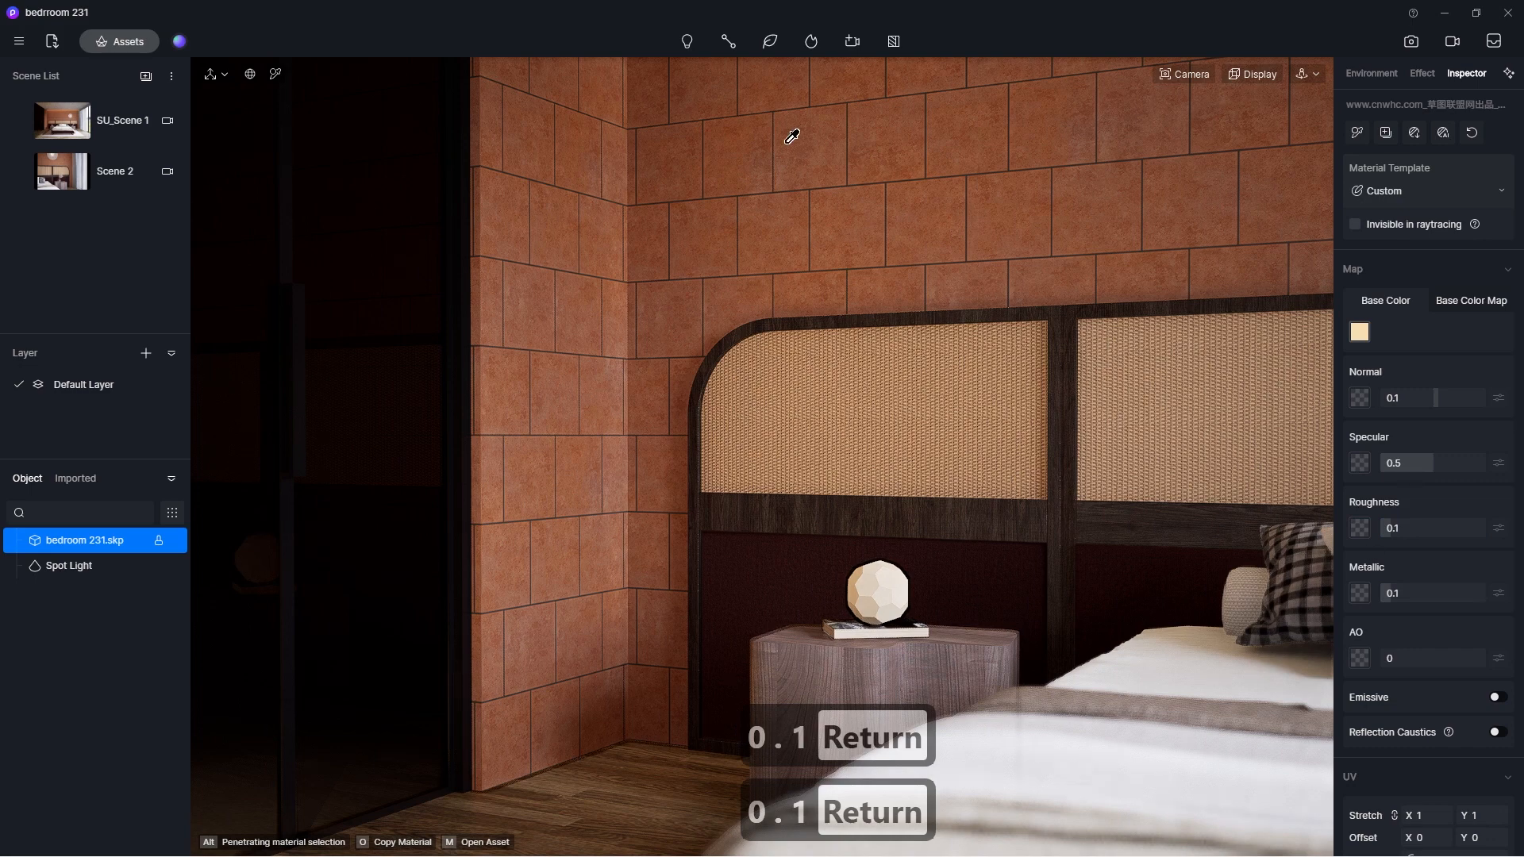
Step: Set the depth-of-field focus on the faceted lamp and turn on two-point perspective for the camera
left_click(1196, 76)
left_click(1228, 298)
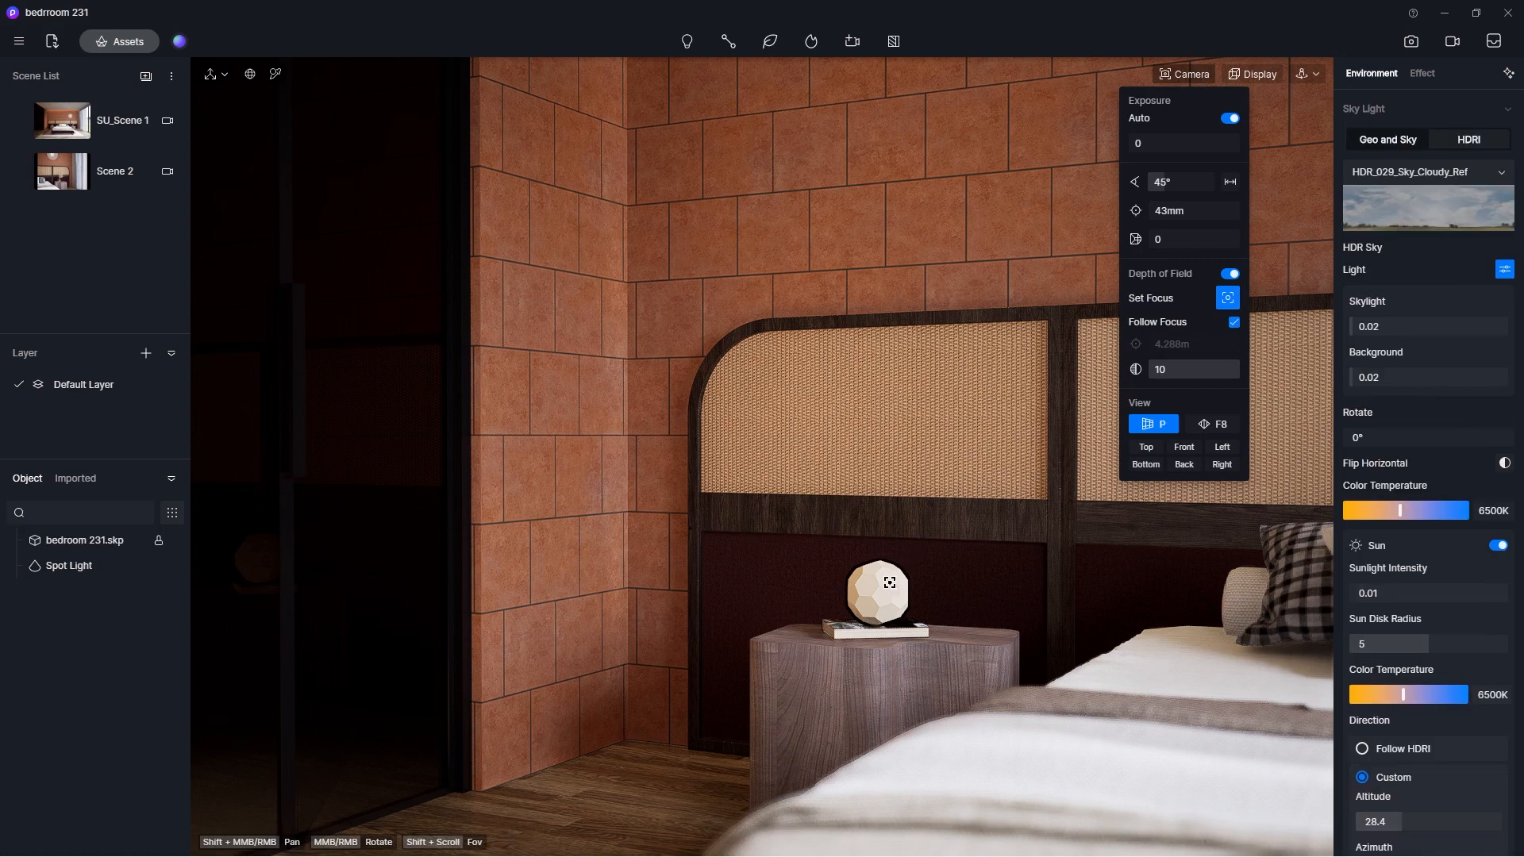
left_click(878, 591)
left_click(1212, 424)
Step: Enter image render mode with a 1:1 aspect ratio and reframe the nightstand and bed corner within the square
left_click(1411, 41)
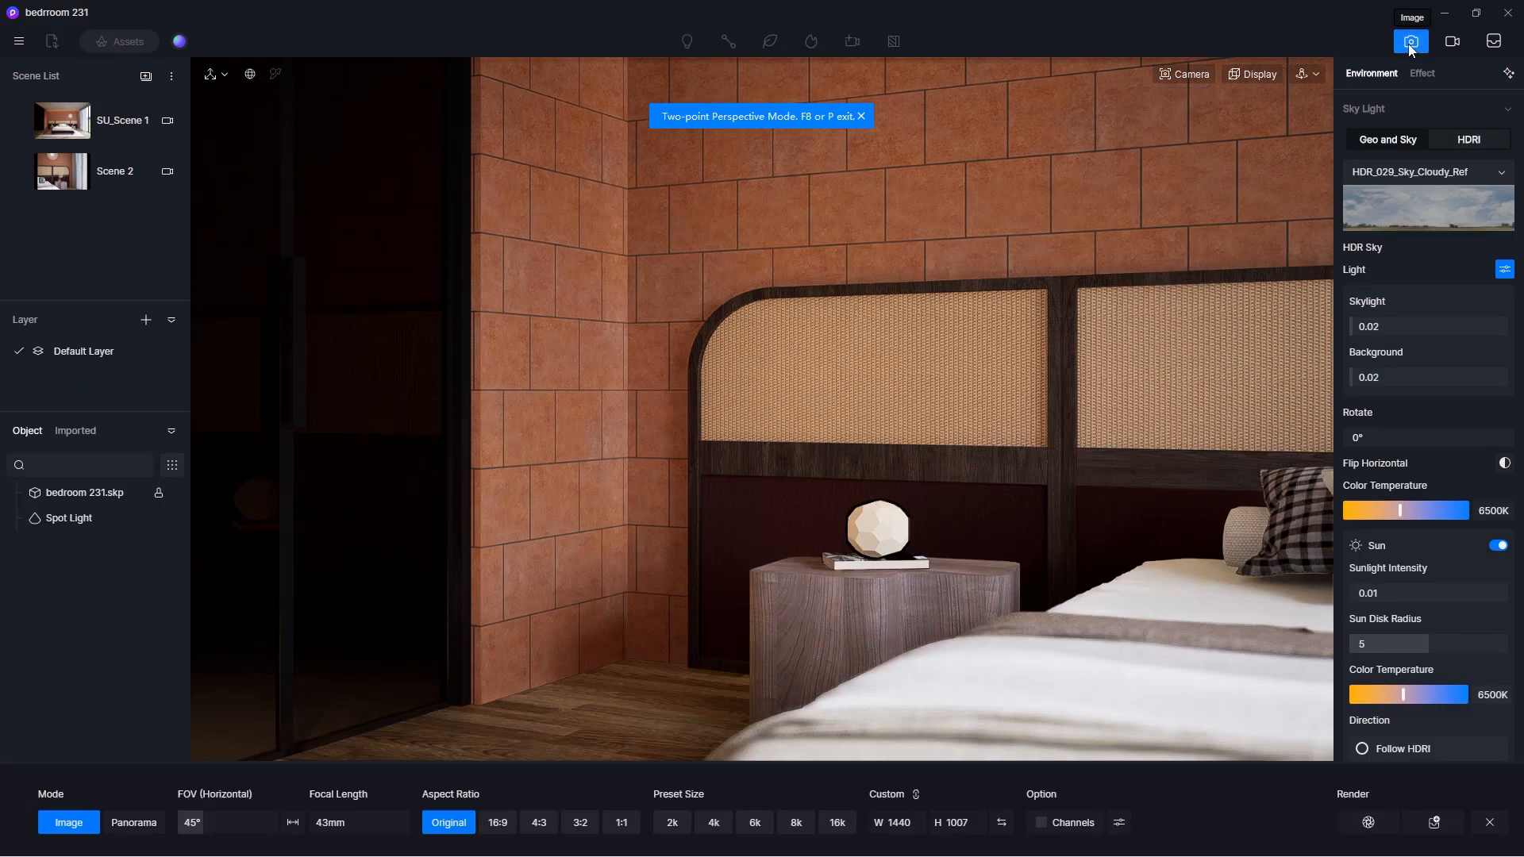
left_click(622, 823)
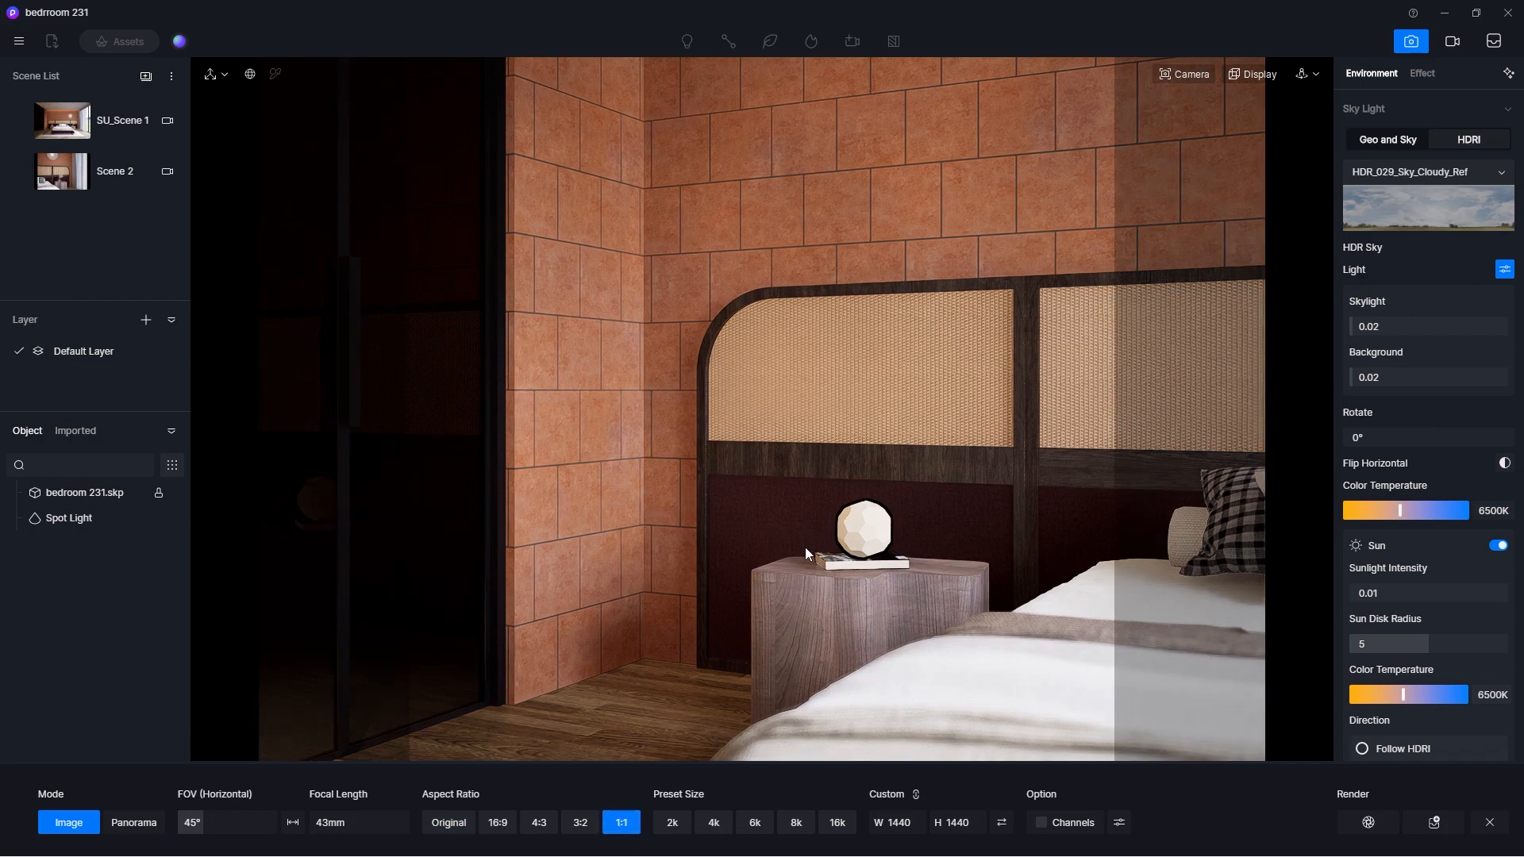
left_click_drag(830, 536, 807, 510)
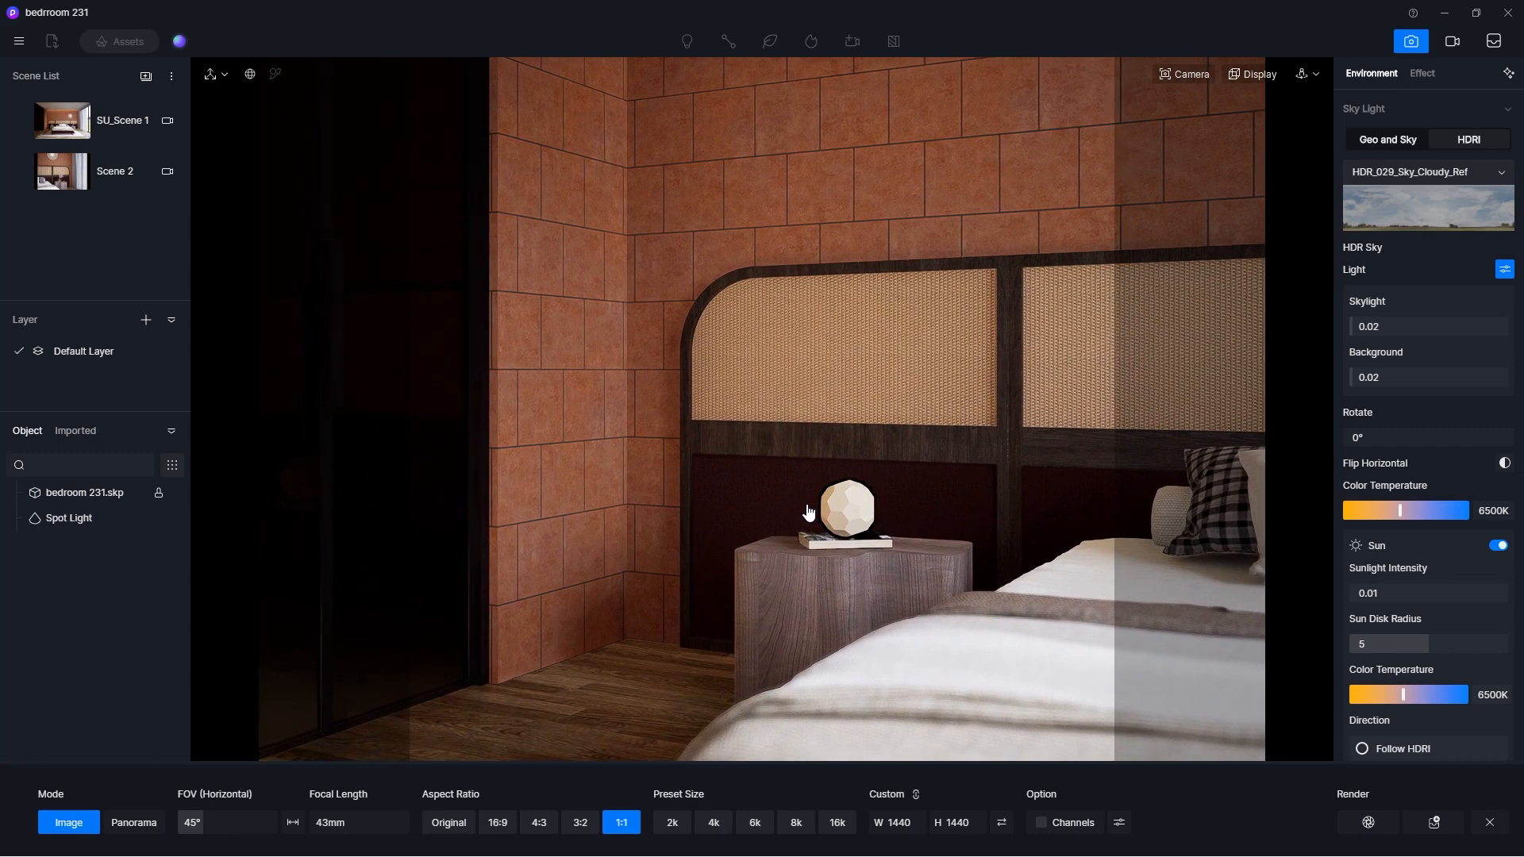
Step: Activate depth-of-field focus picking for the reframed close-up and save the view as a new scene
left_click(1196, 74)
left_click(1229, 298)
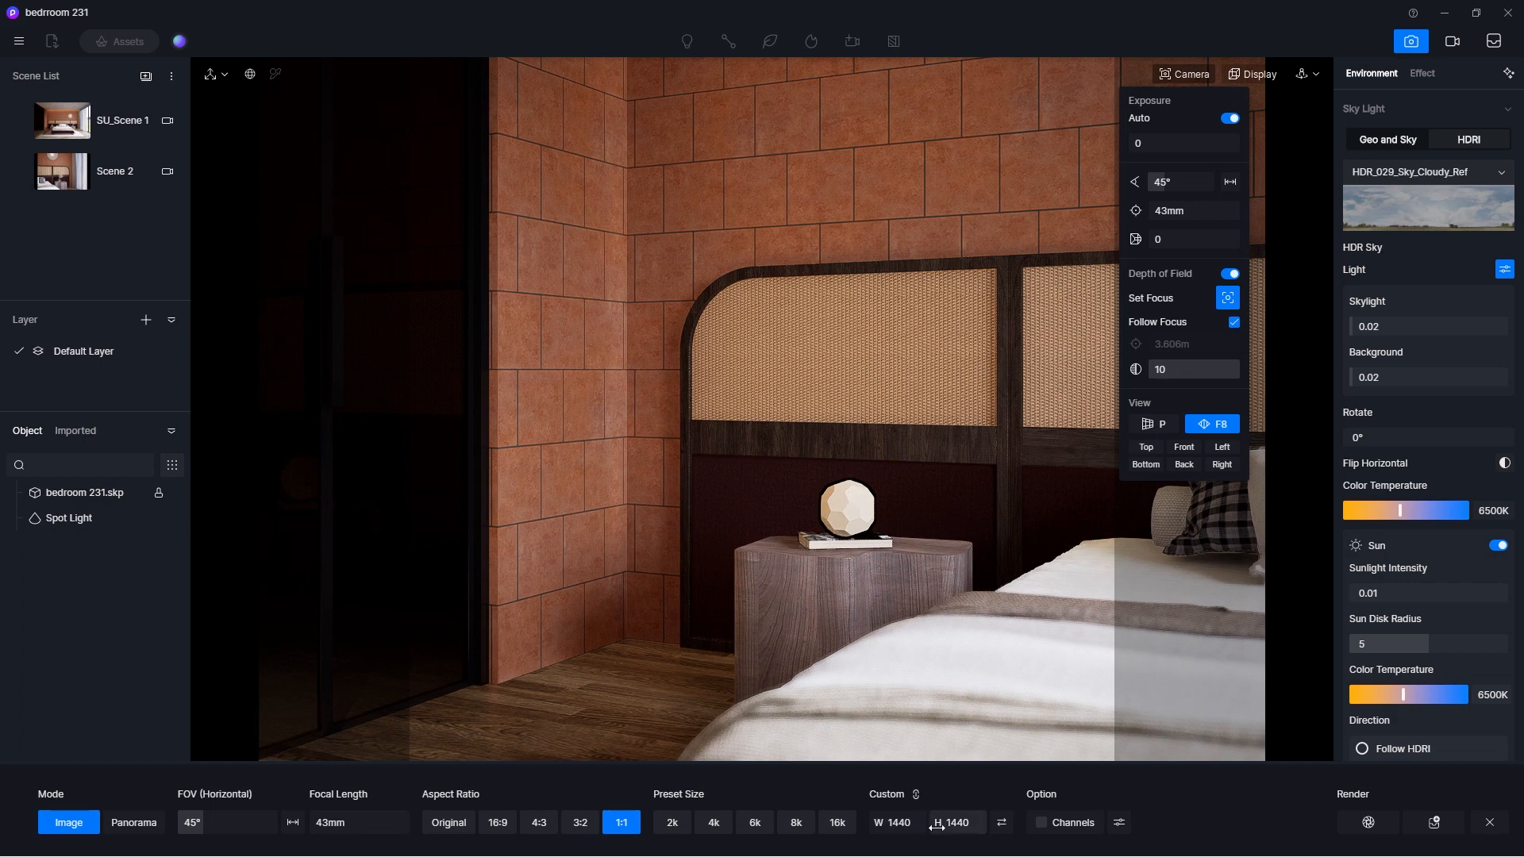
left_click(146, 76)
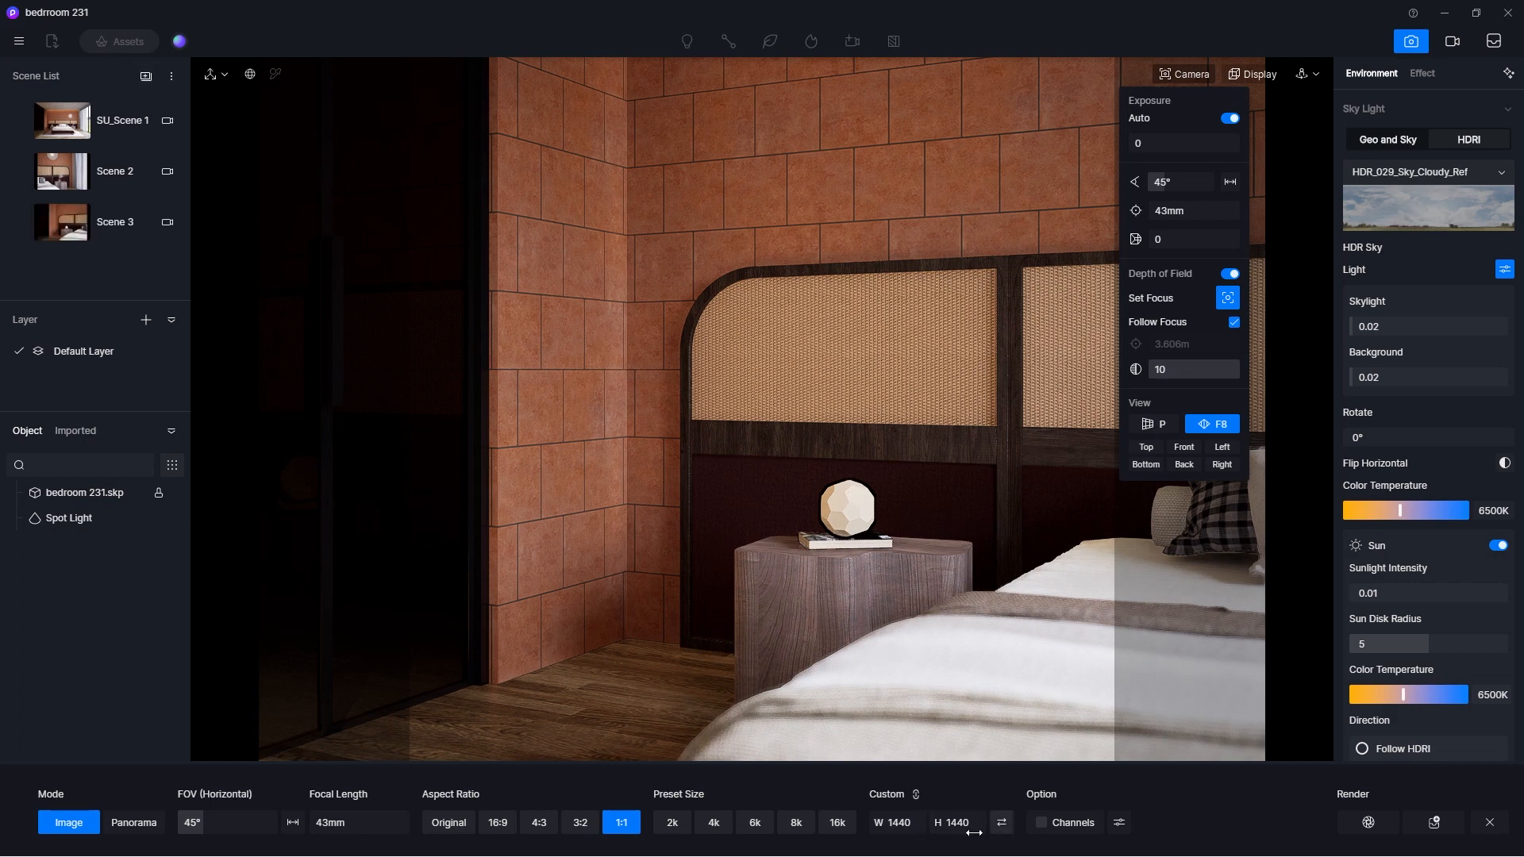
Step: Set the output size to 1080 x 1080 and render the close-up into the square output folder
left_click(896, 823)
type("1080")
key("Return")
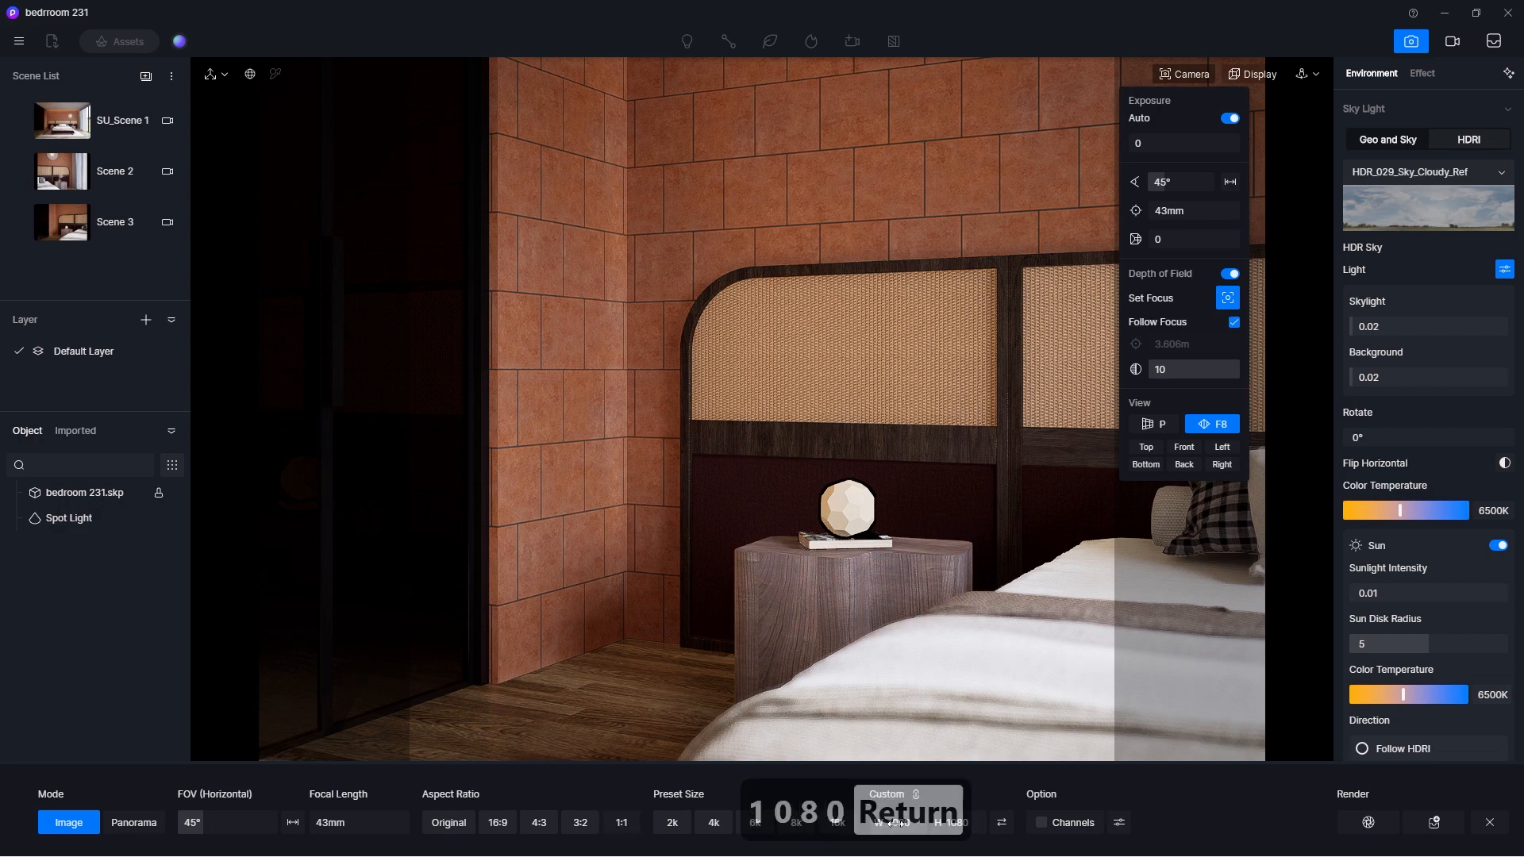
left_click(1433, 822)
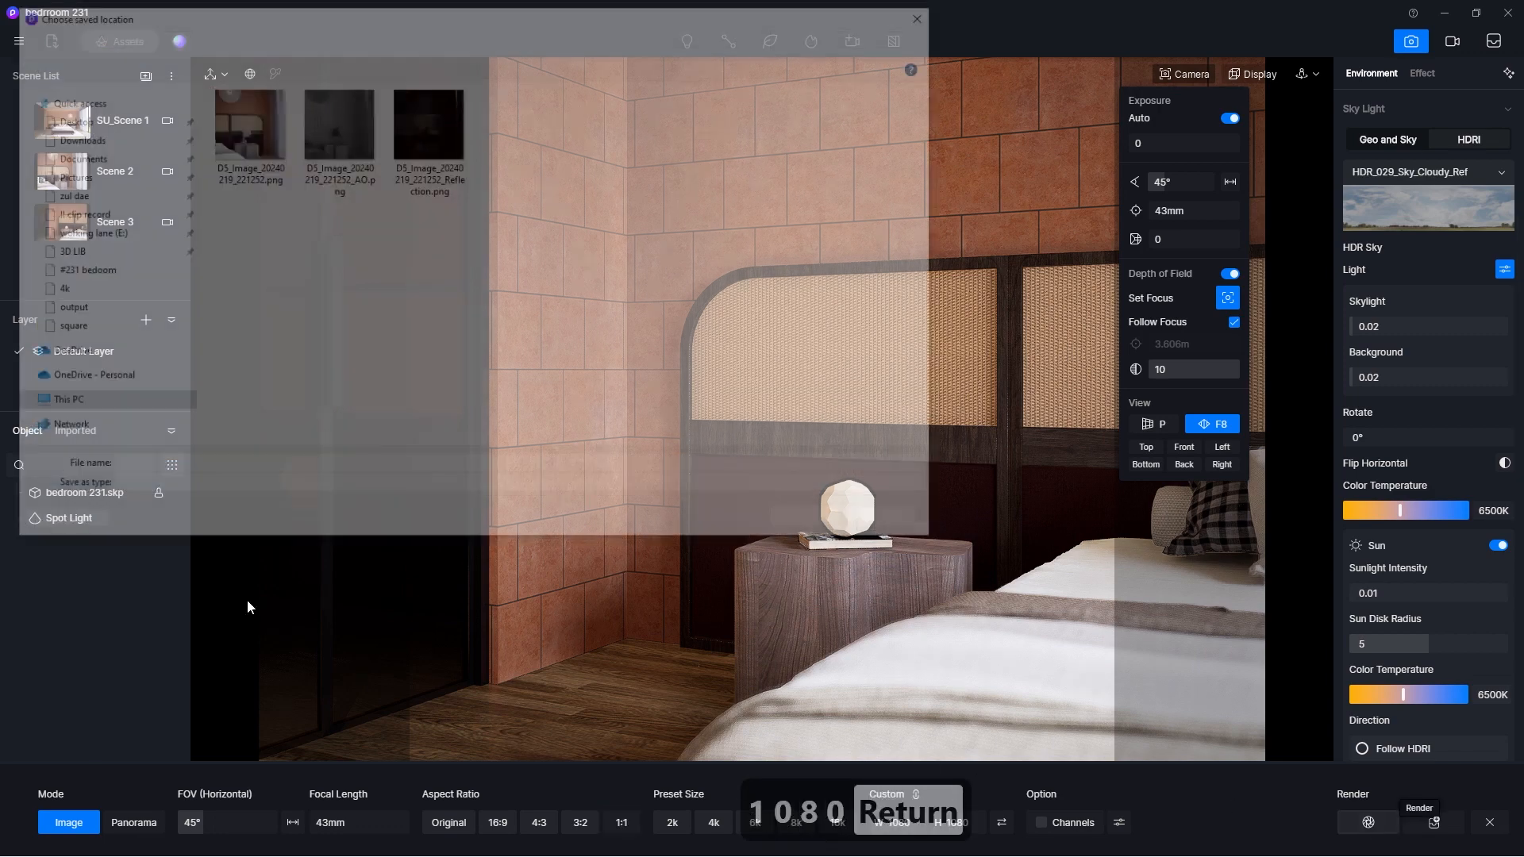
left_click(807, 524)
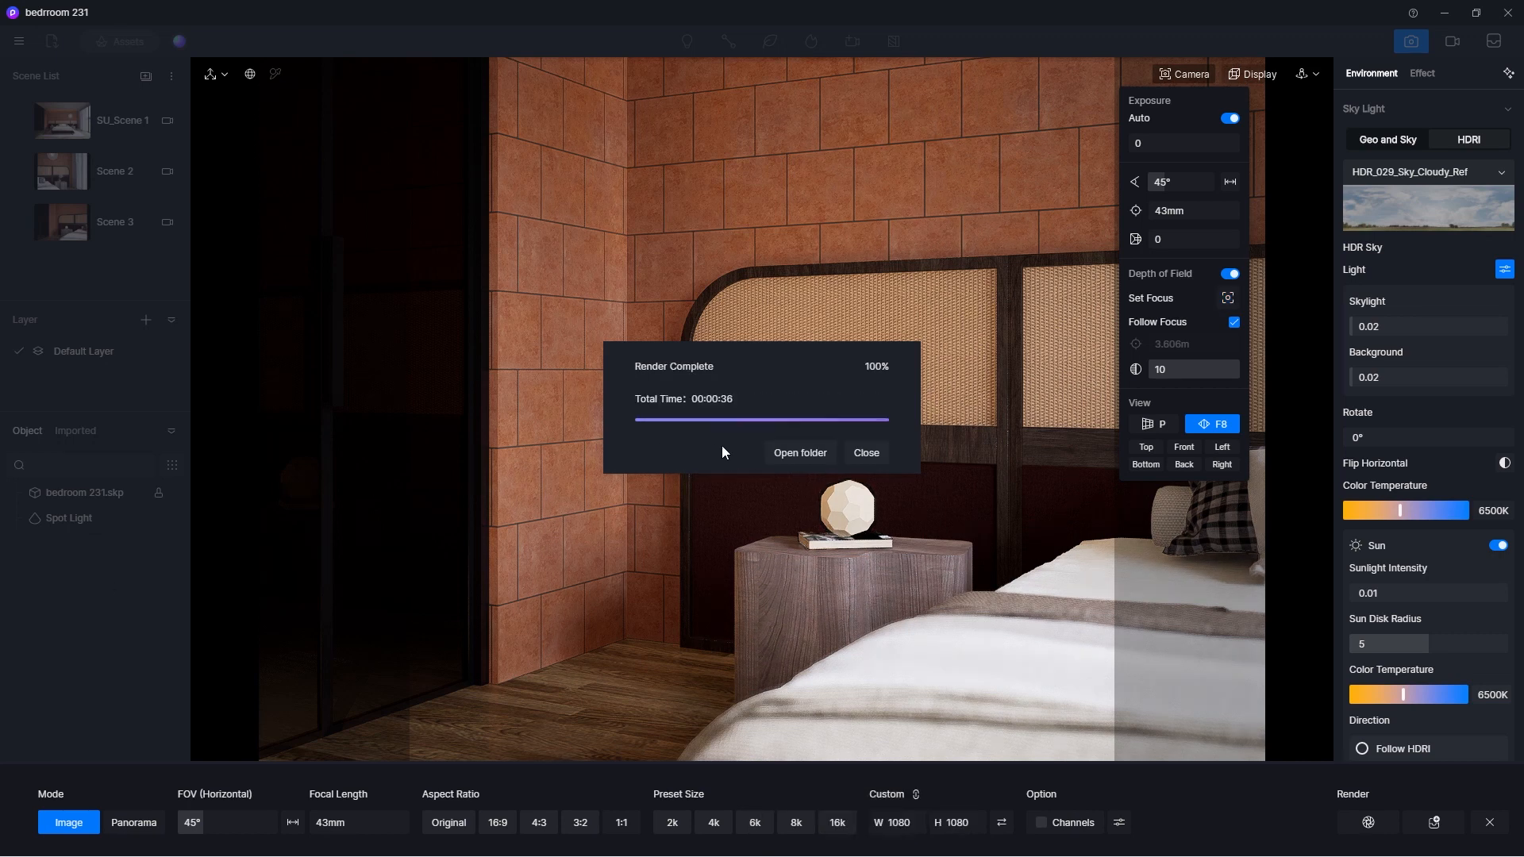
Step: Open the render's folder and compare the new D5_Image_20240219_222436.png with the post-processed D5_Image_20240219_221252.jpg
left_click(786, 453)
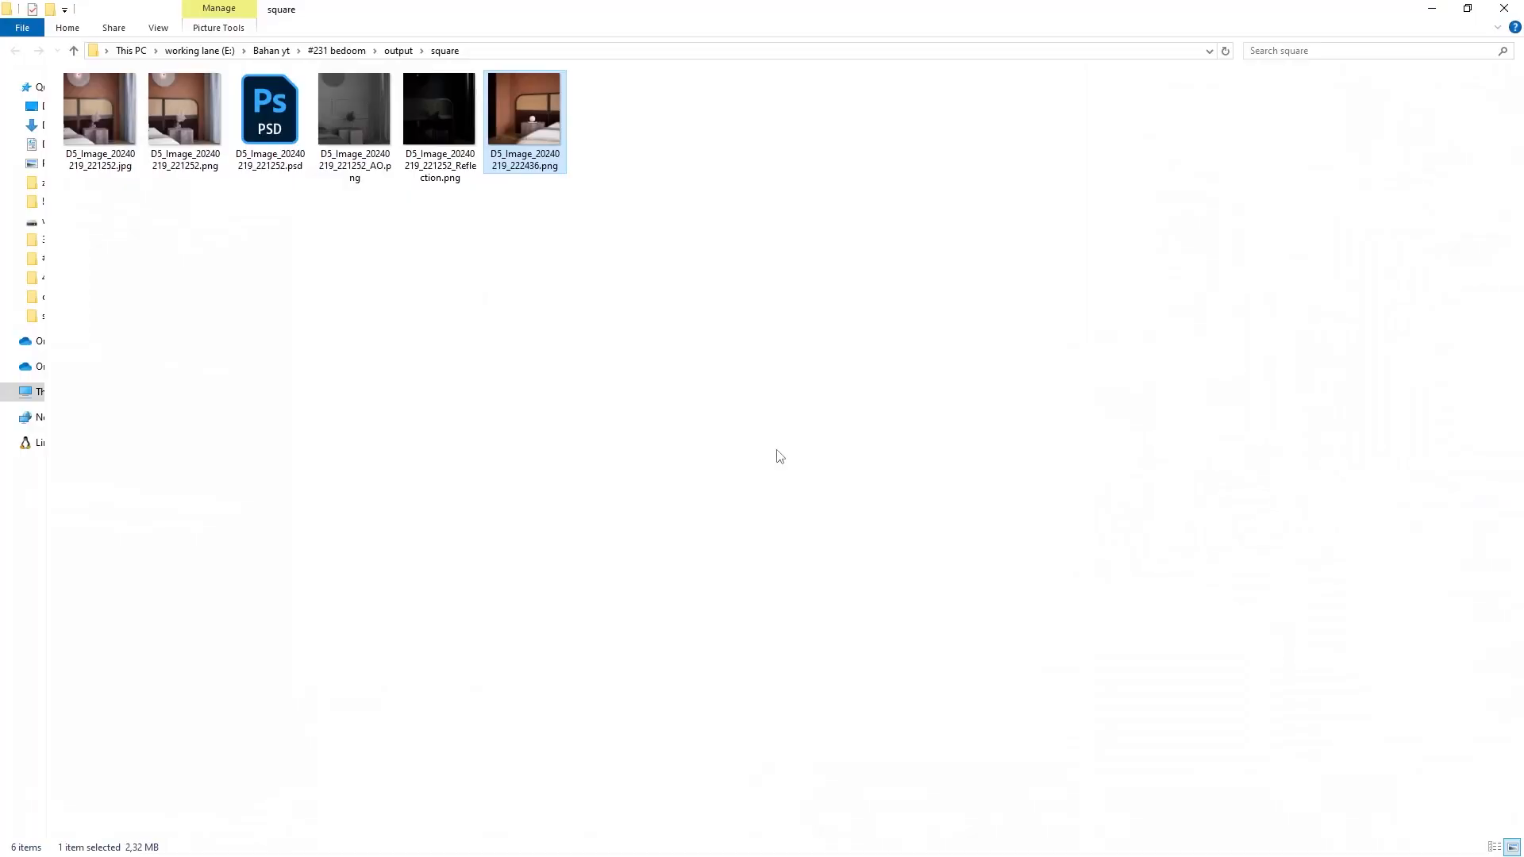
double_click(546, 128)
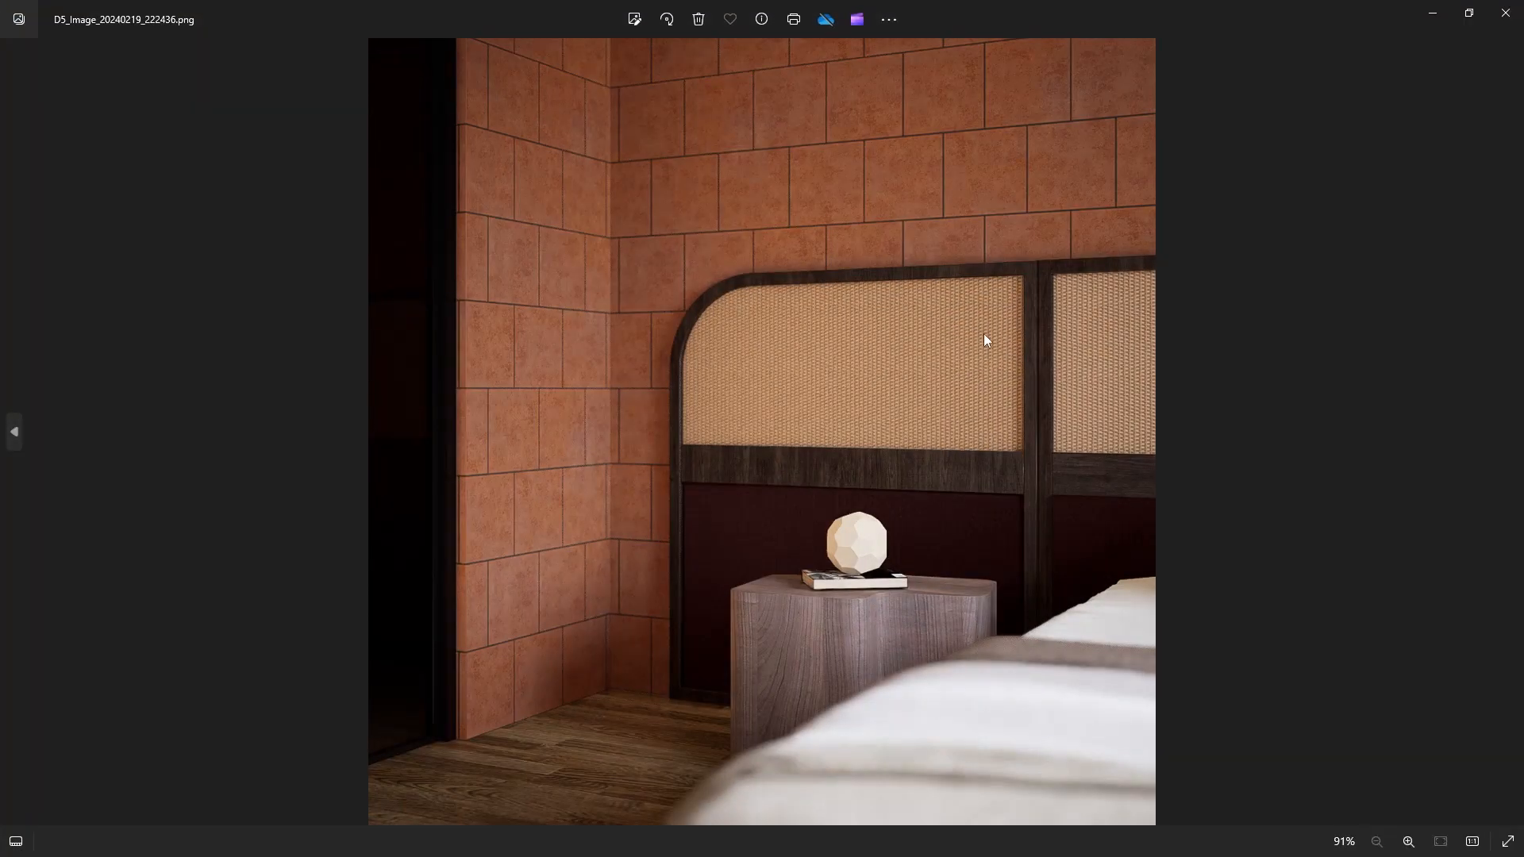
left_click(1505, 12)
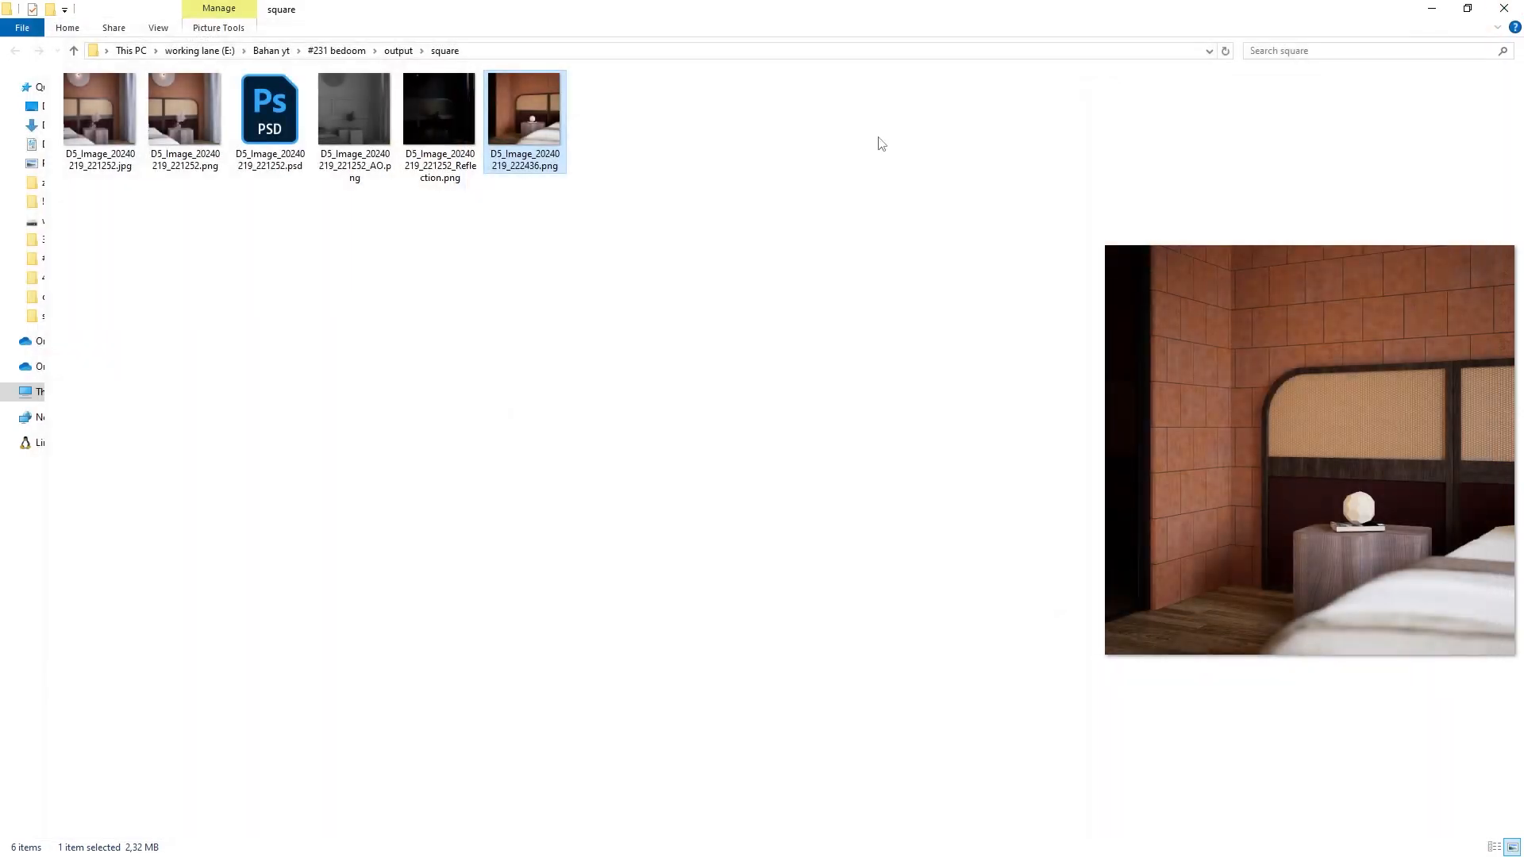
double_click(119, 144)
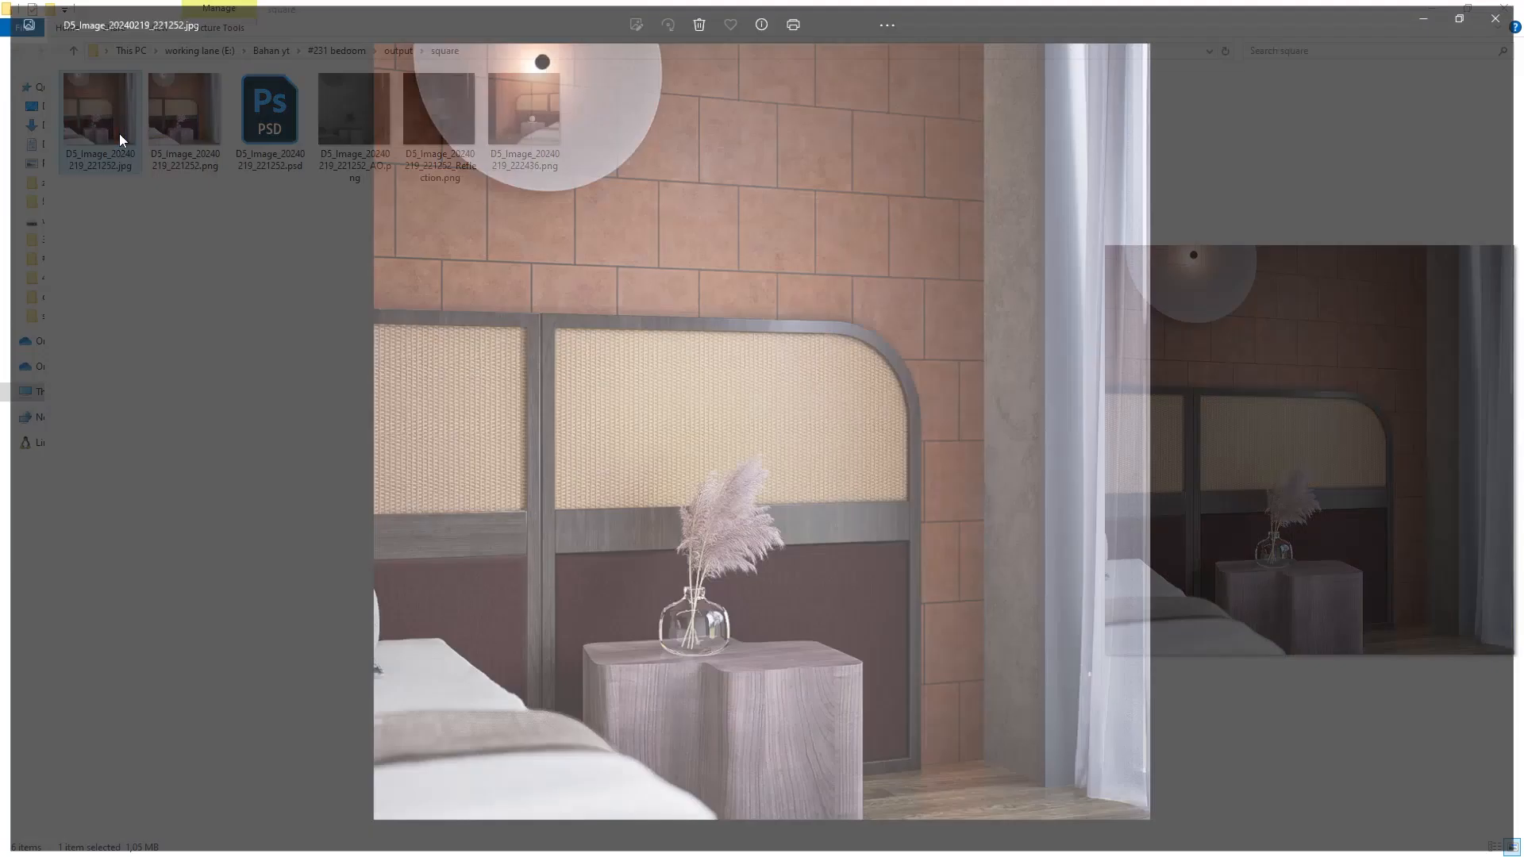
Step: Compare the post-processed D5_Image_20240219_221252.jpg with its original PNG render and close the image viewer
left_click(1508, 432)
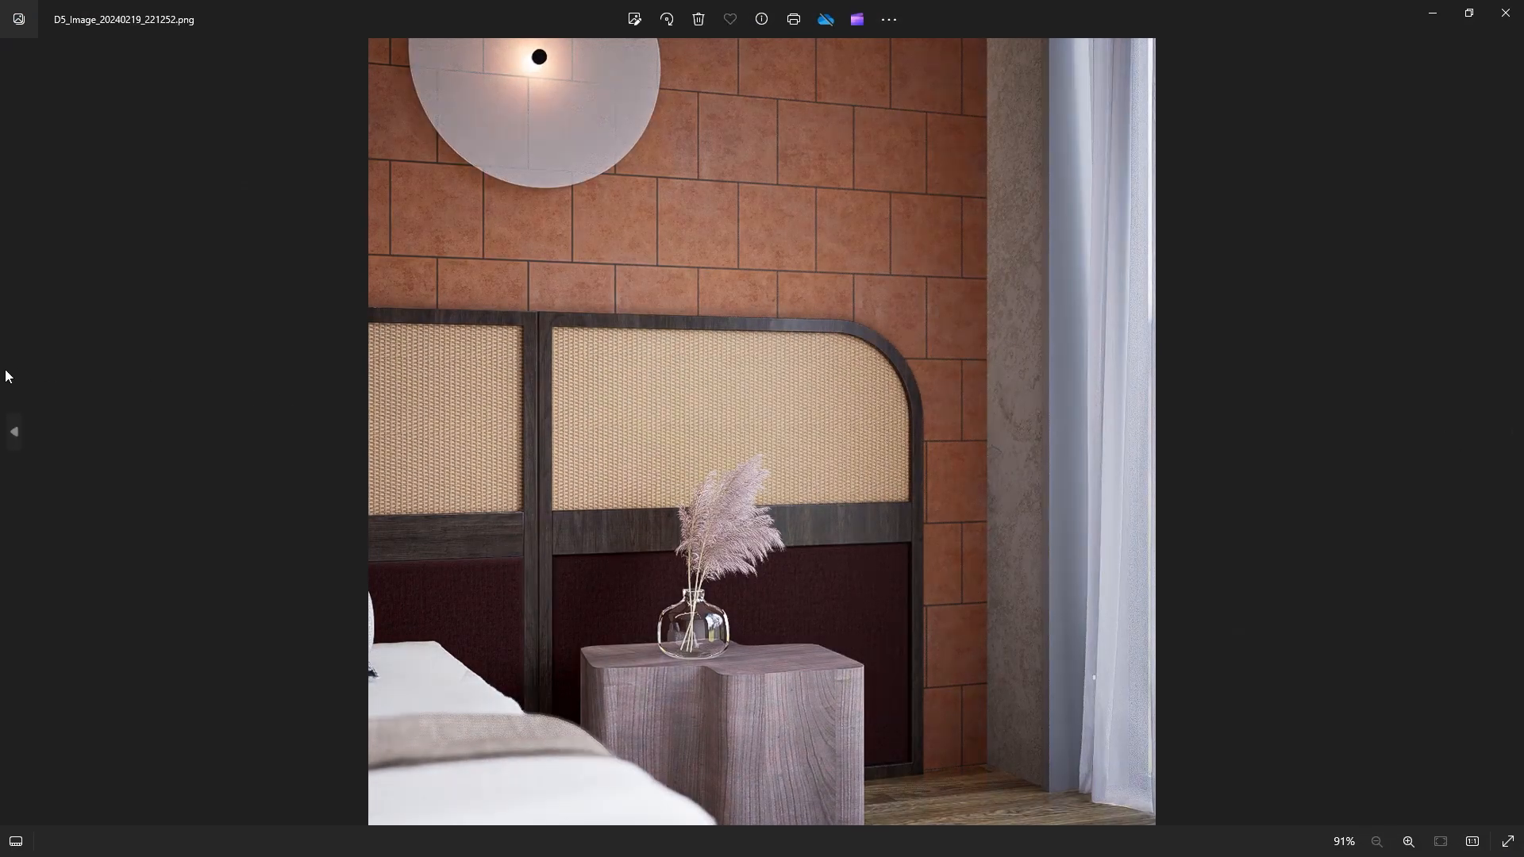
left_click(13, 433)
left_click(1508, 433)
left_click(32, 429)
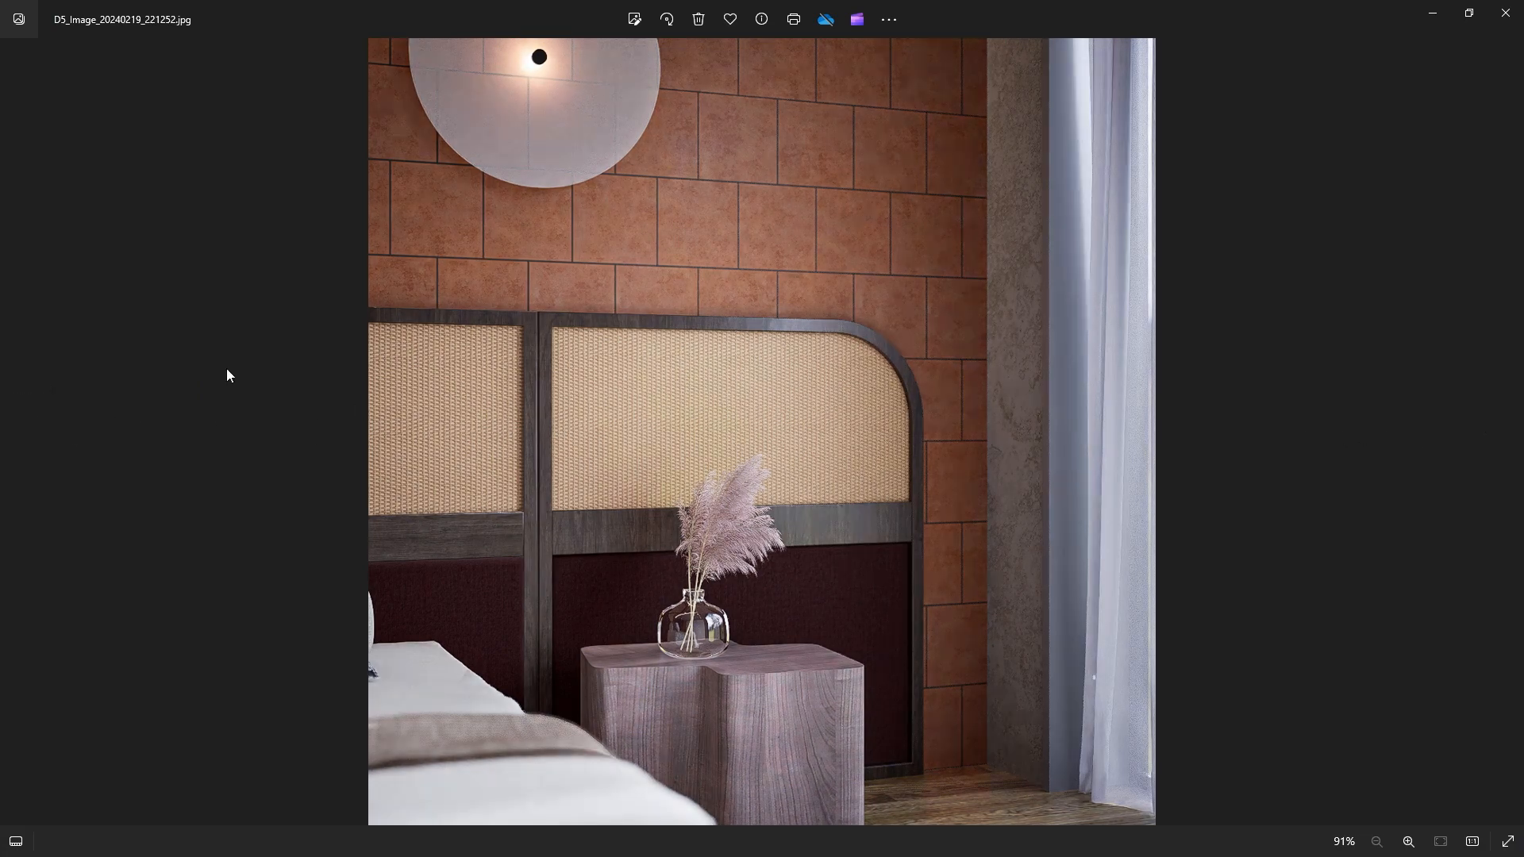
left_click(1505, 13)
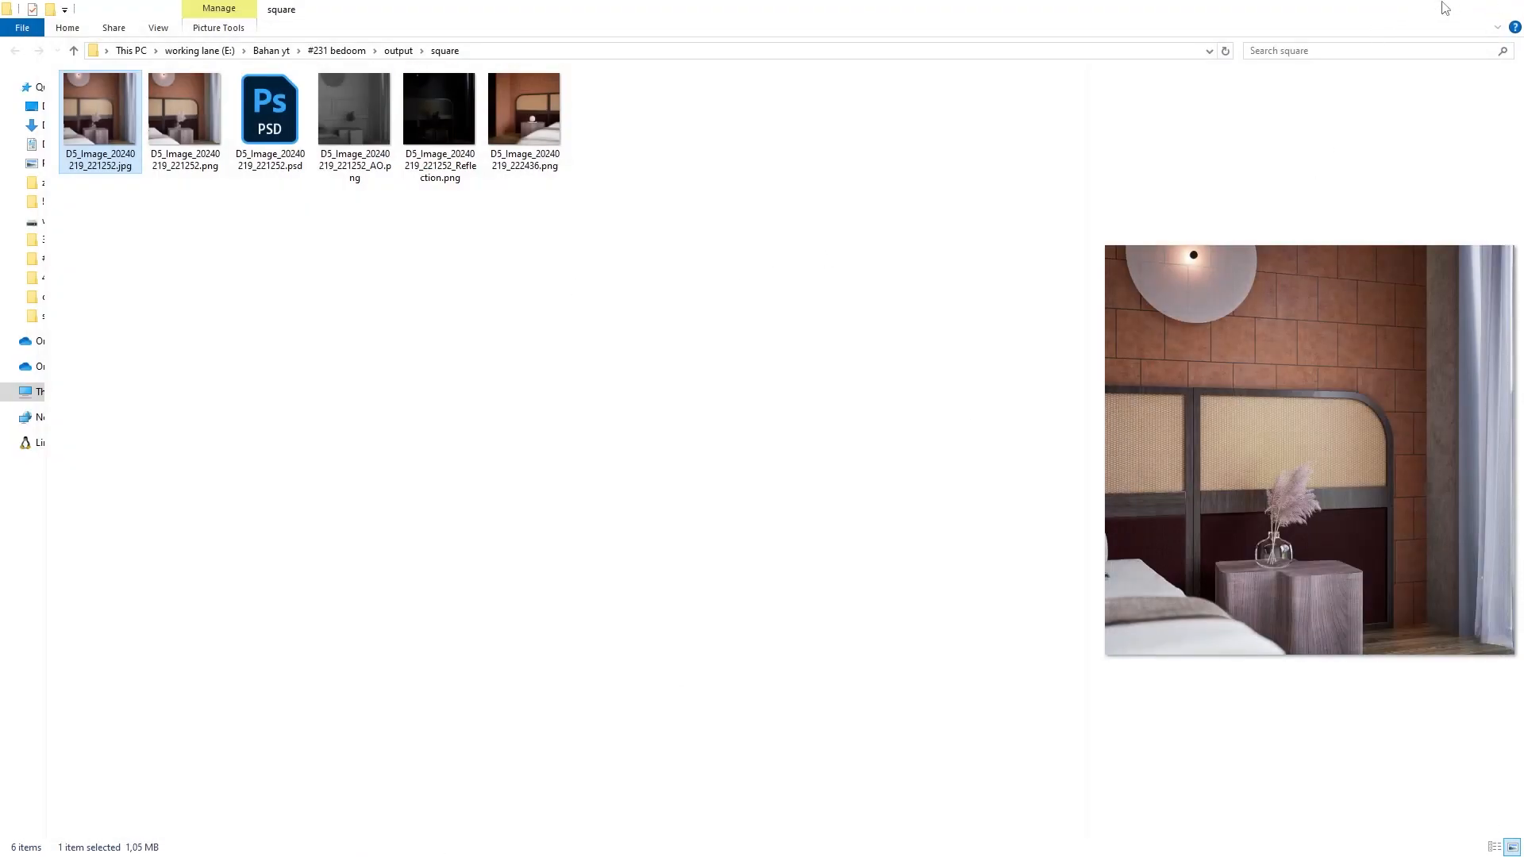
Step: Return to D5 Render, dismiss the finished render, and enable the AO and Reflection channels for output
left_click(1438, 8)
left_click(867, 454)
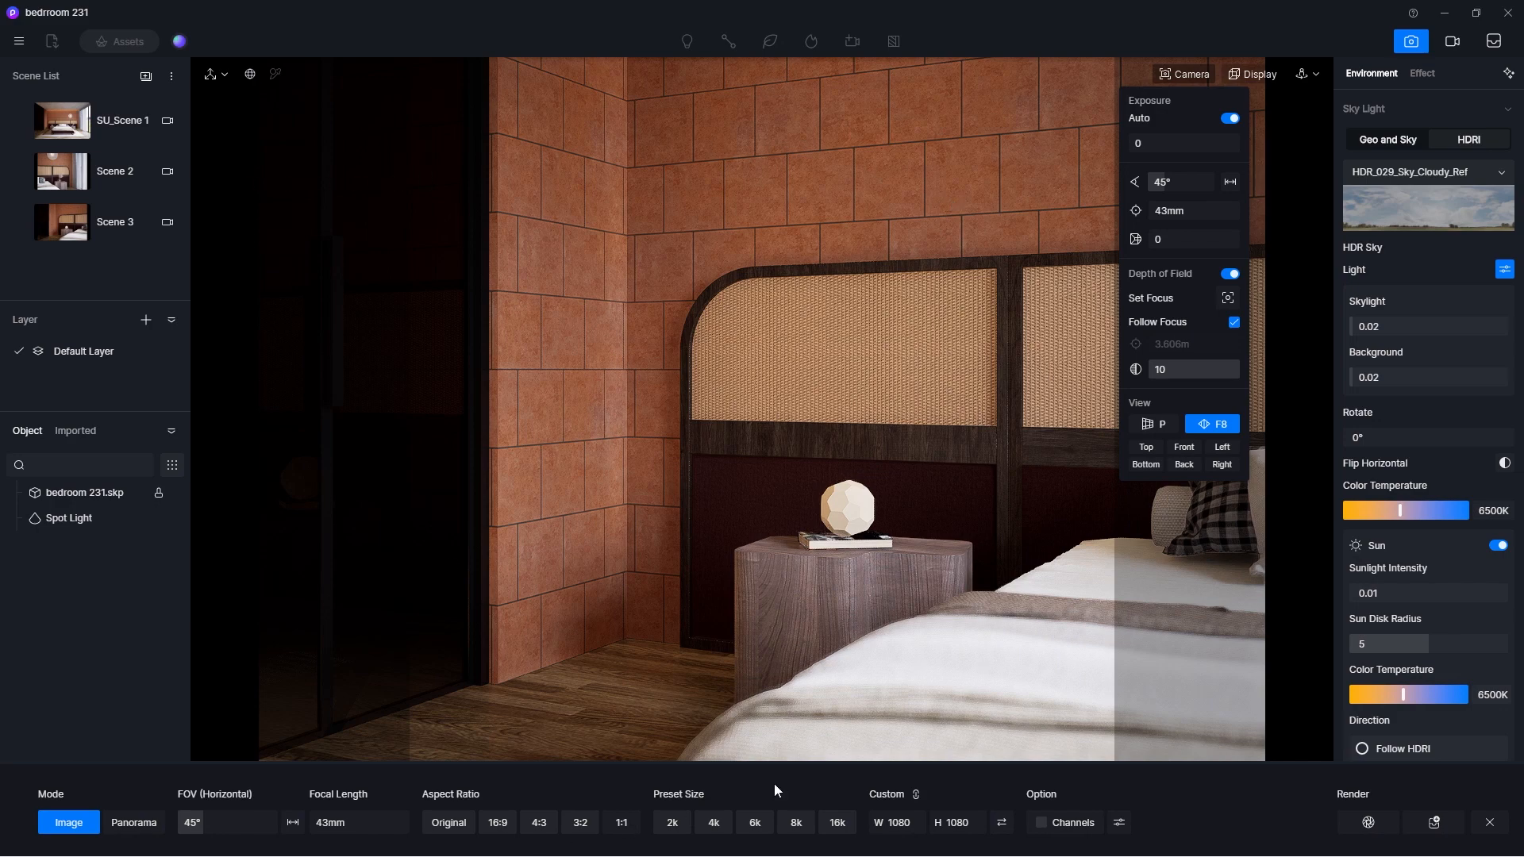
left_click(1118, 822)
left_click(1099, 725)
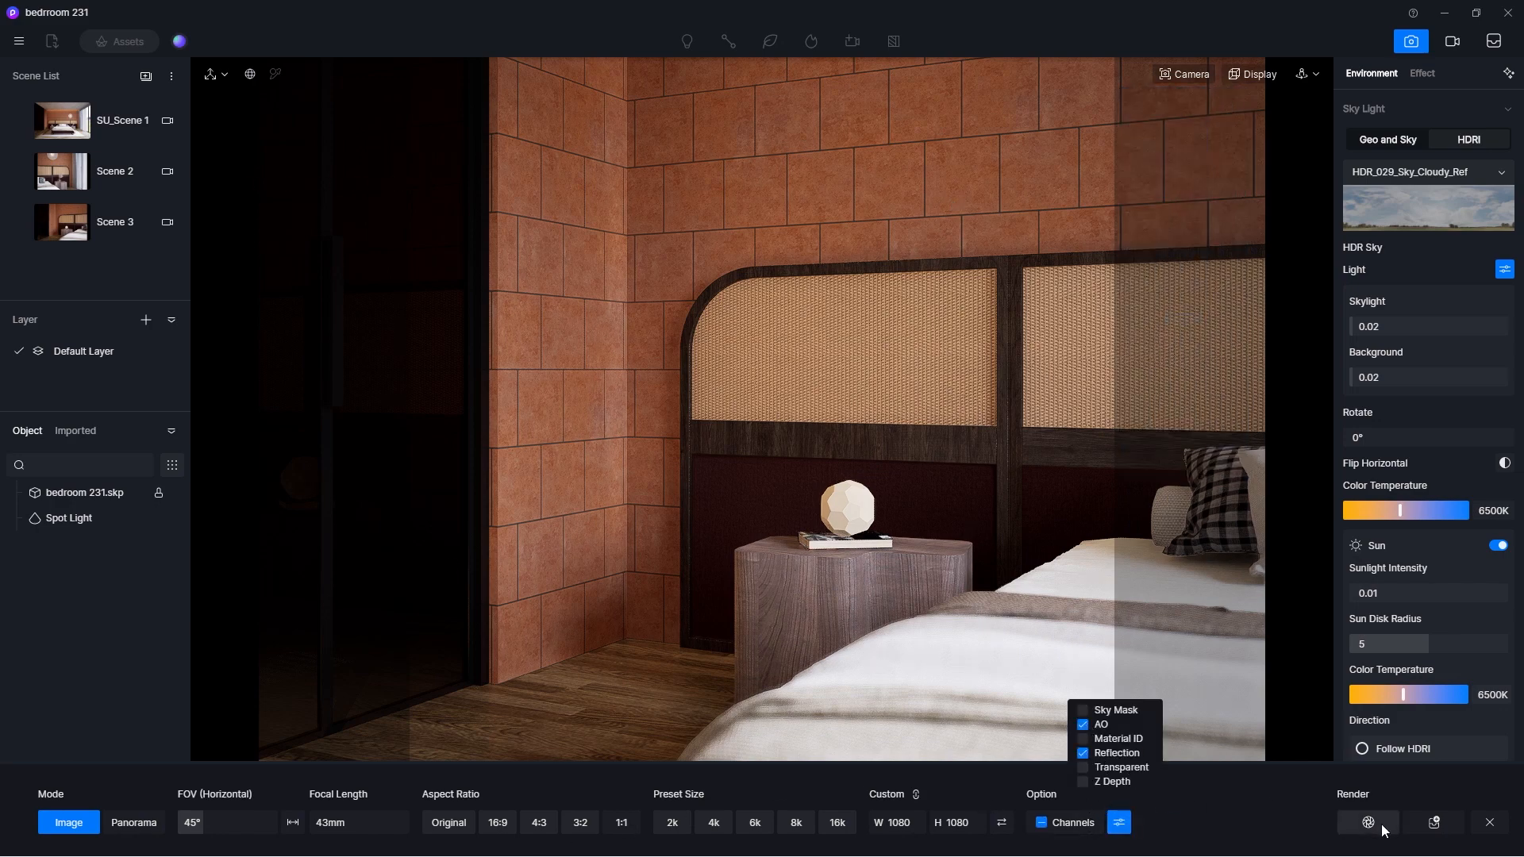
Step: Render the close-up with its channels into the square folder, overwriting D5_Image_20240219_222436.png
left_click(1433, 822)
left_click(520, 127)
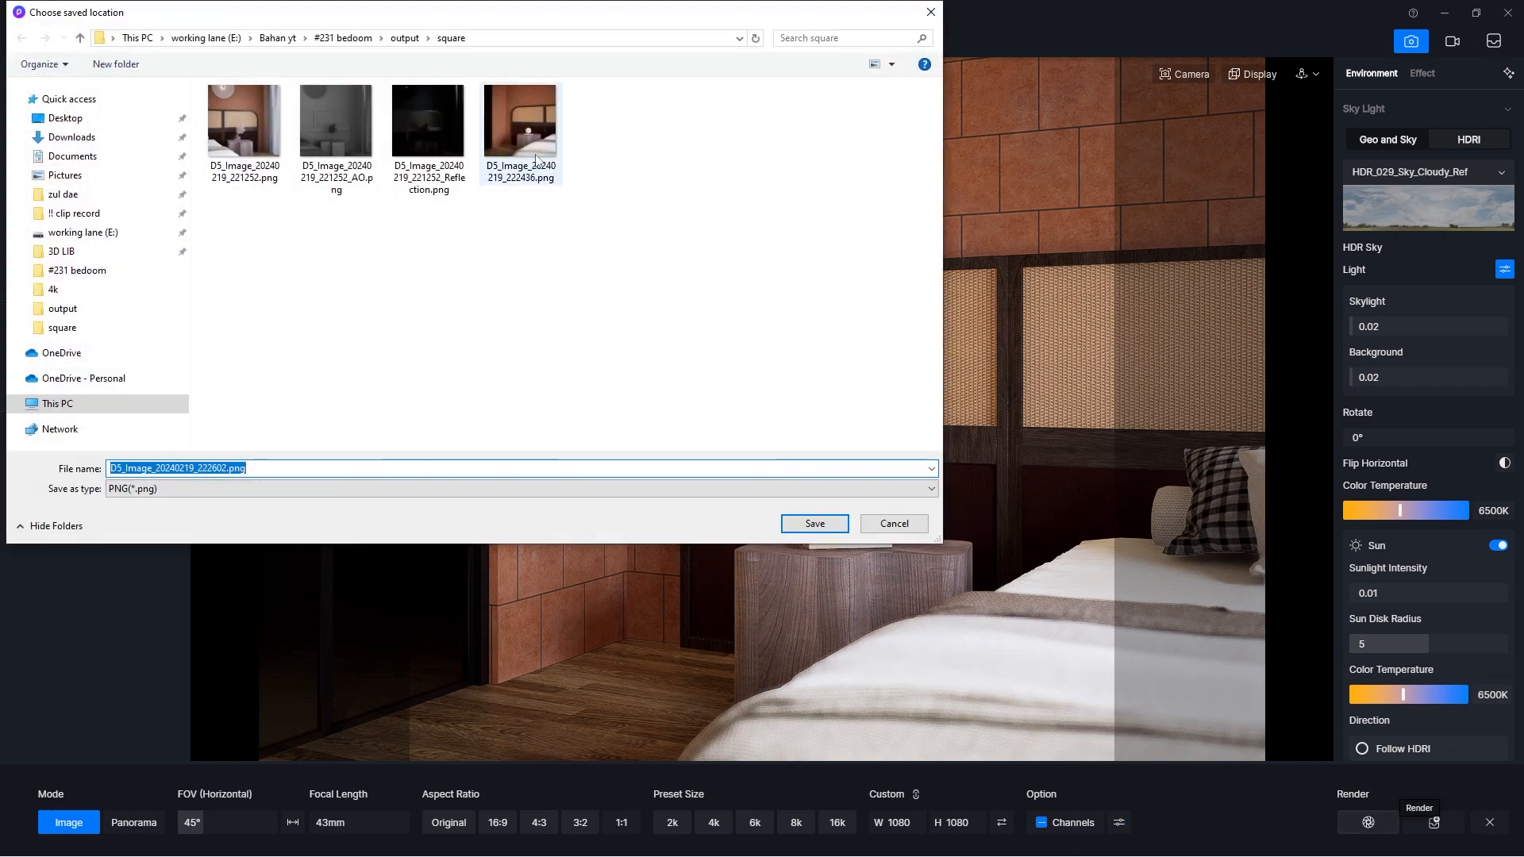
left_click(810, 520)
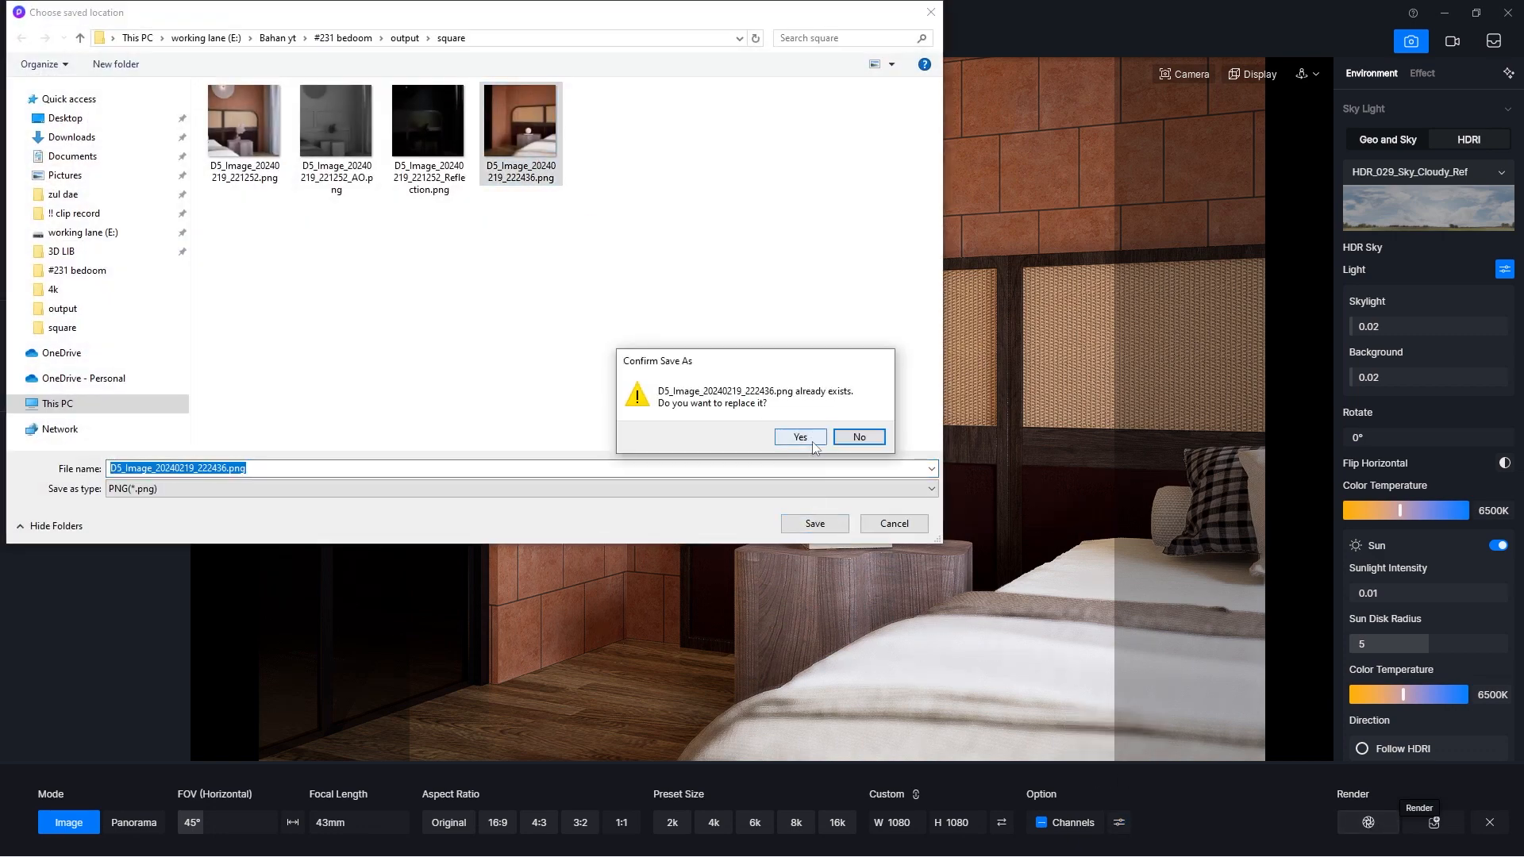
left_click(811, 436)
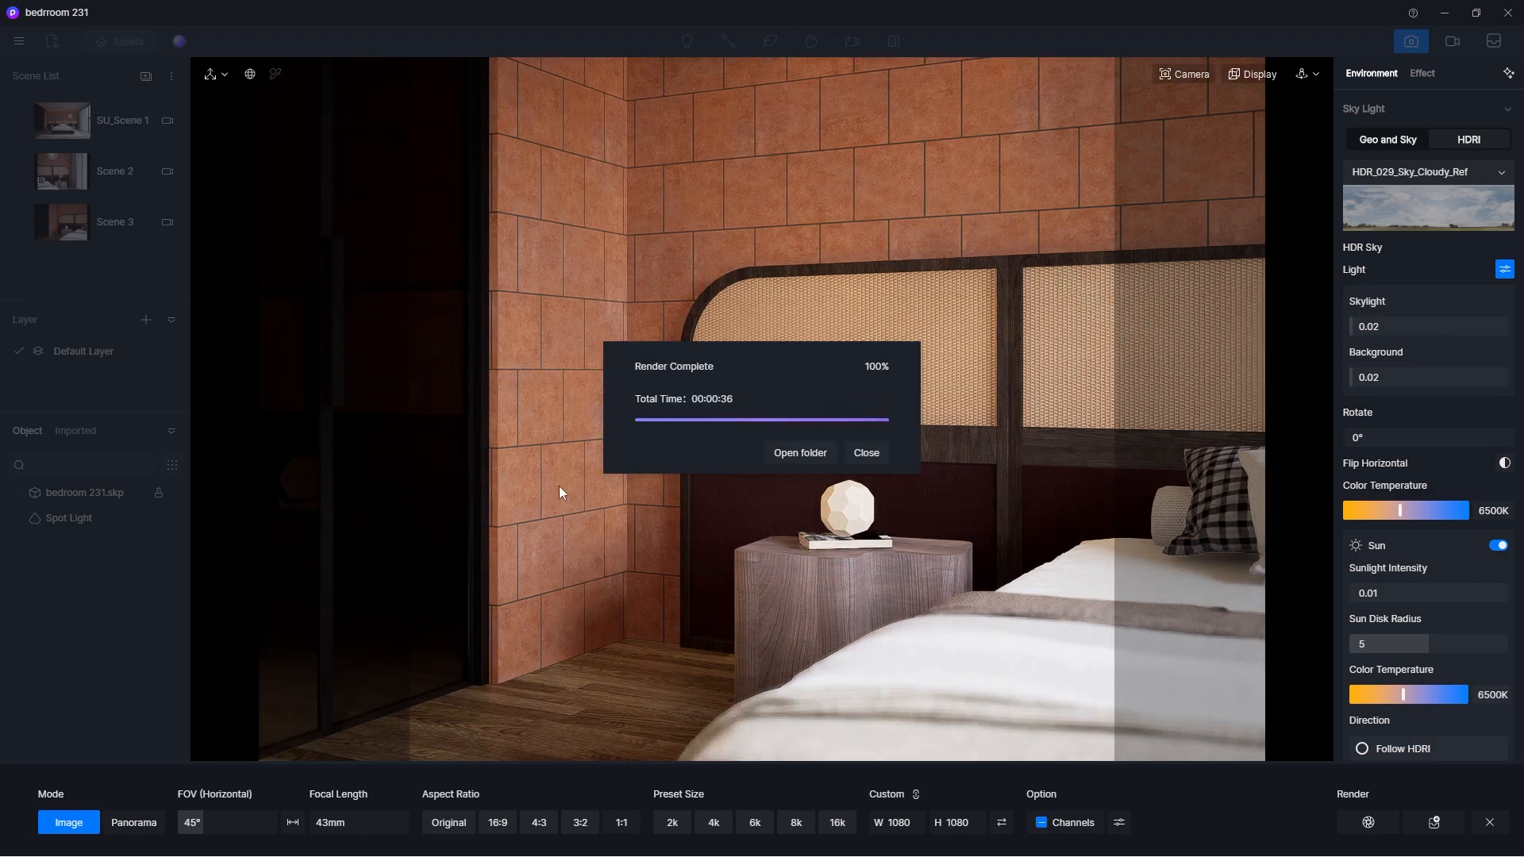
Step: Open the render's folder and look through D5_Image_20240219_222436.png and its AO and Reflection images
left_click(781, 453)
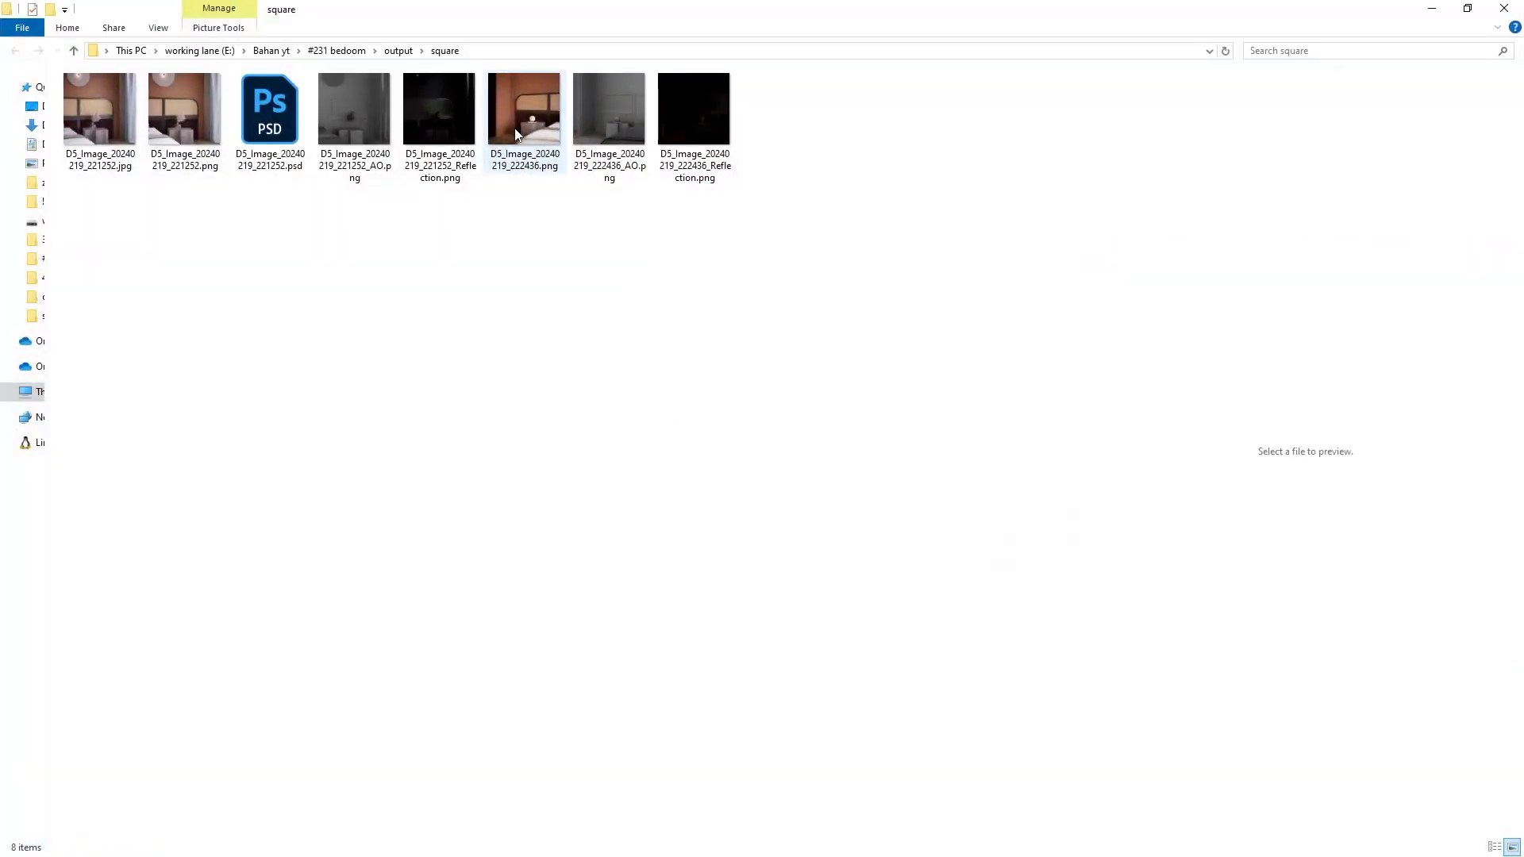
double_click(516, 133)
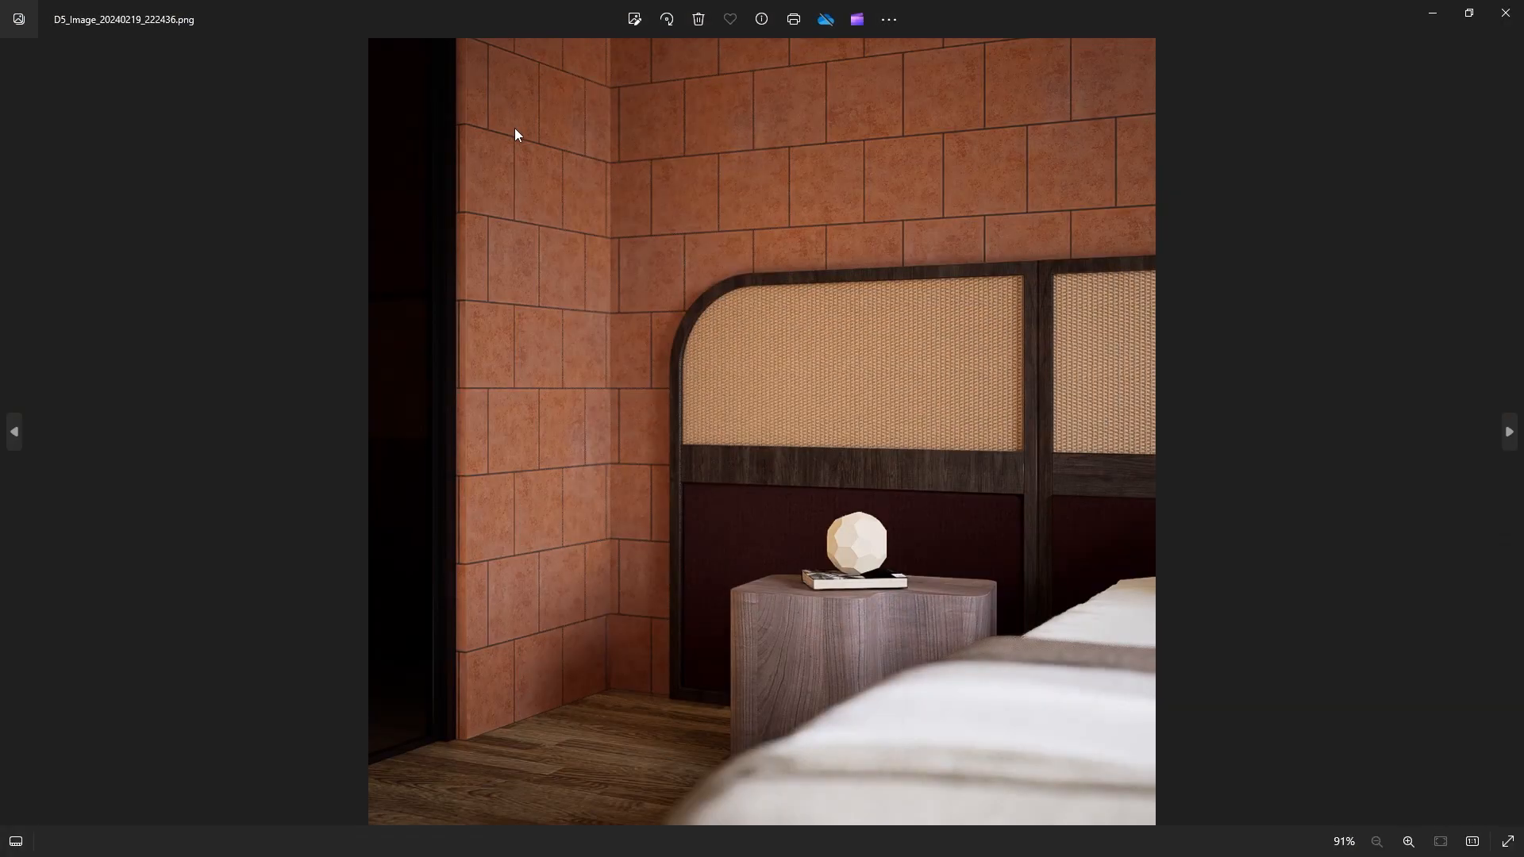
key("Right")
key("Right")
key("Left")
key("Left")
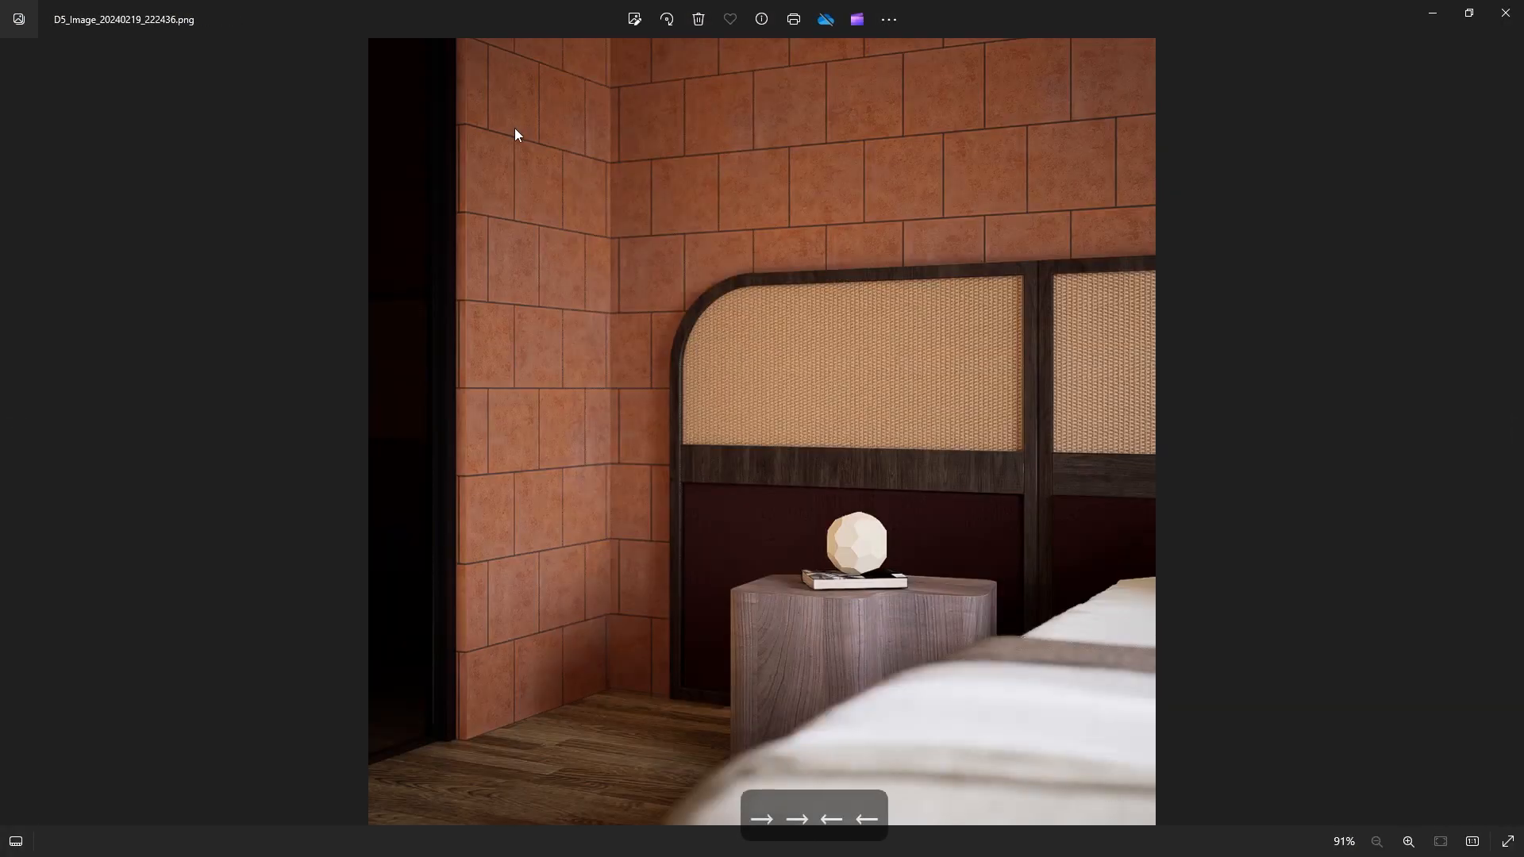
left_click(1504, 13)
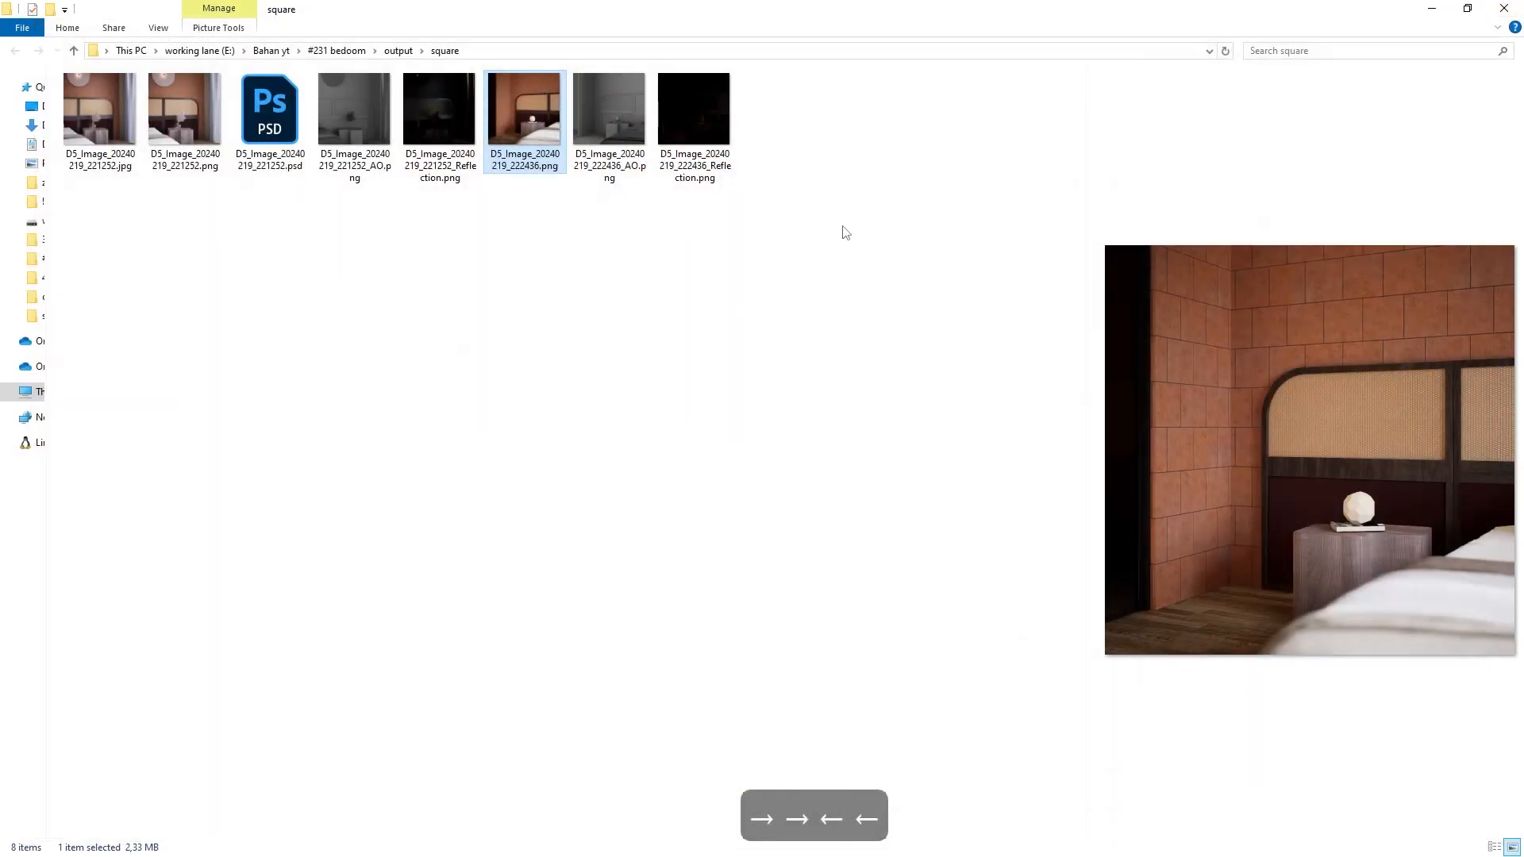
Step: In Photoshop, set the D5_Image_20240219_222436.png document to 16 Bits/Channel and convert Layer 1 to a smart object
left_click(919, 175)
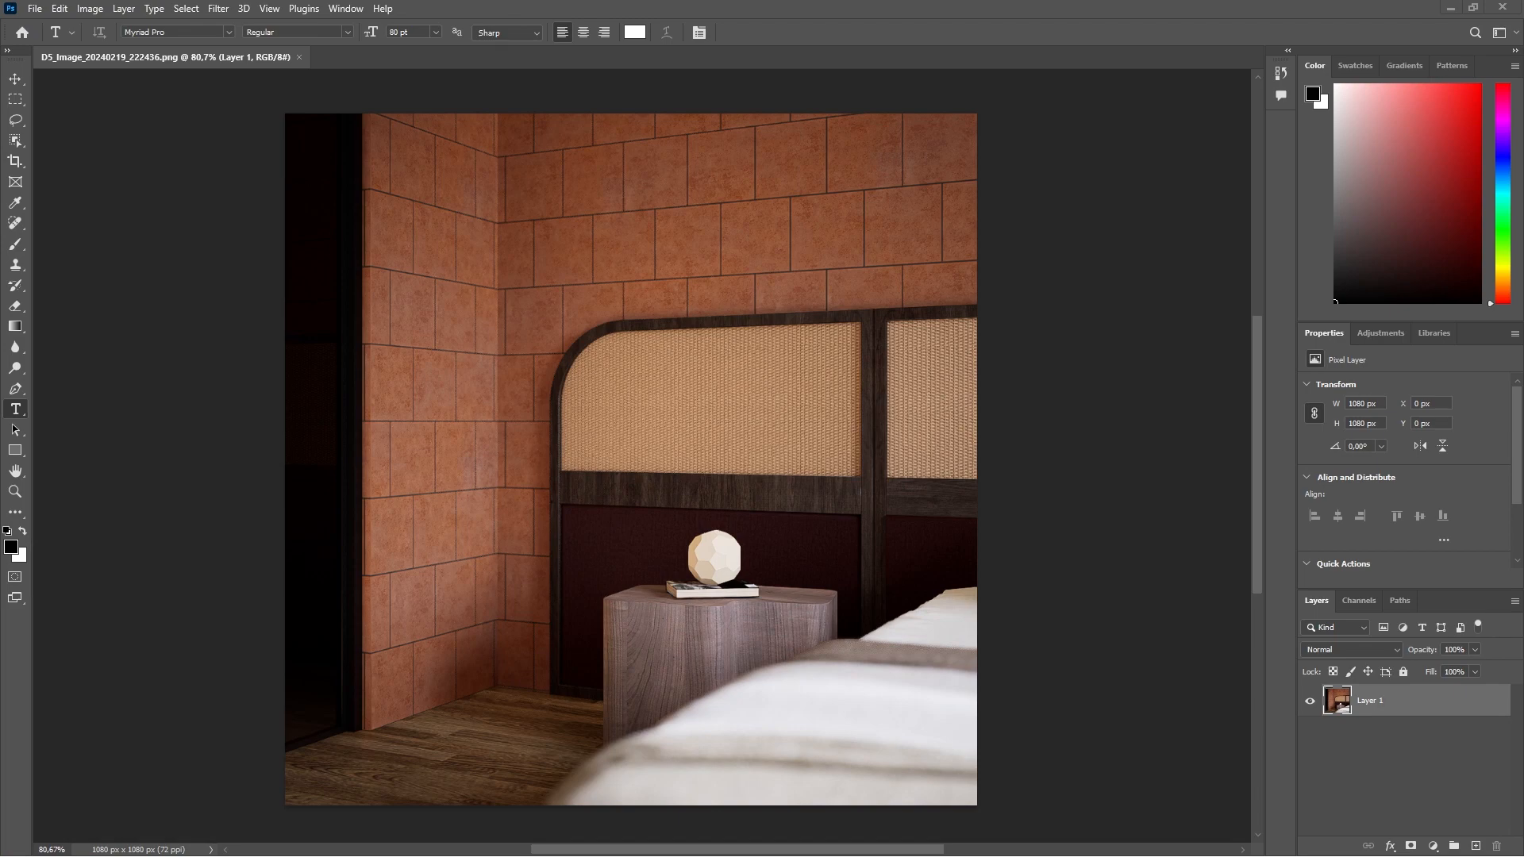
left_click(90, 8)
mouse_move(159, 25)
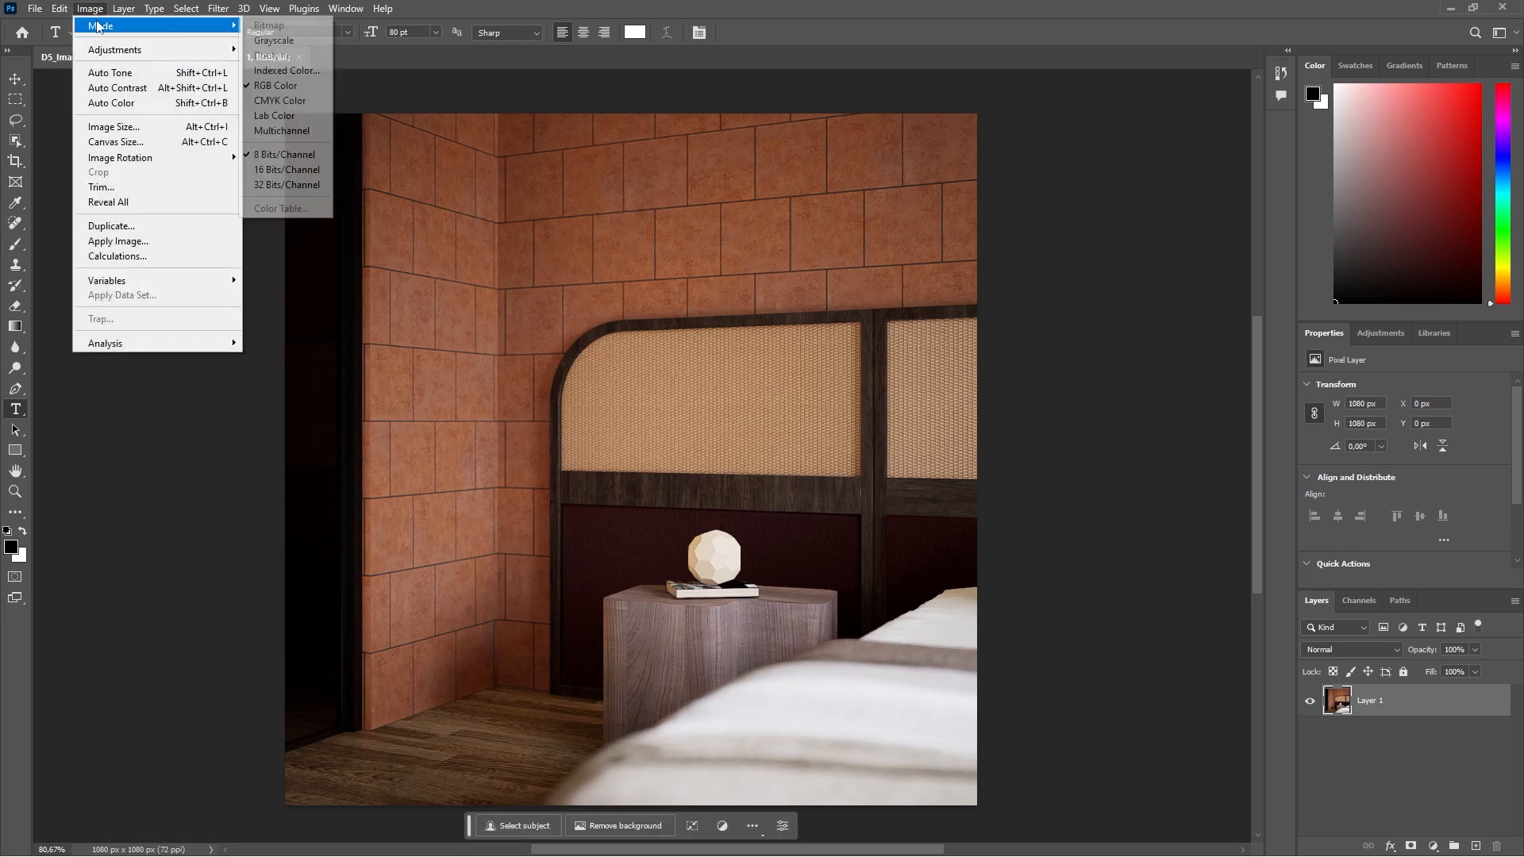
left_click(309, 168)
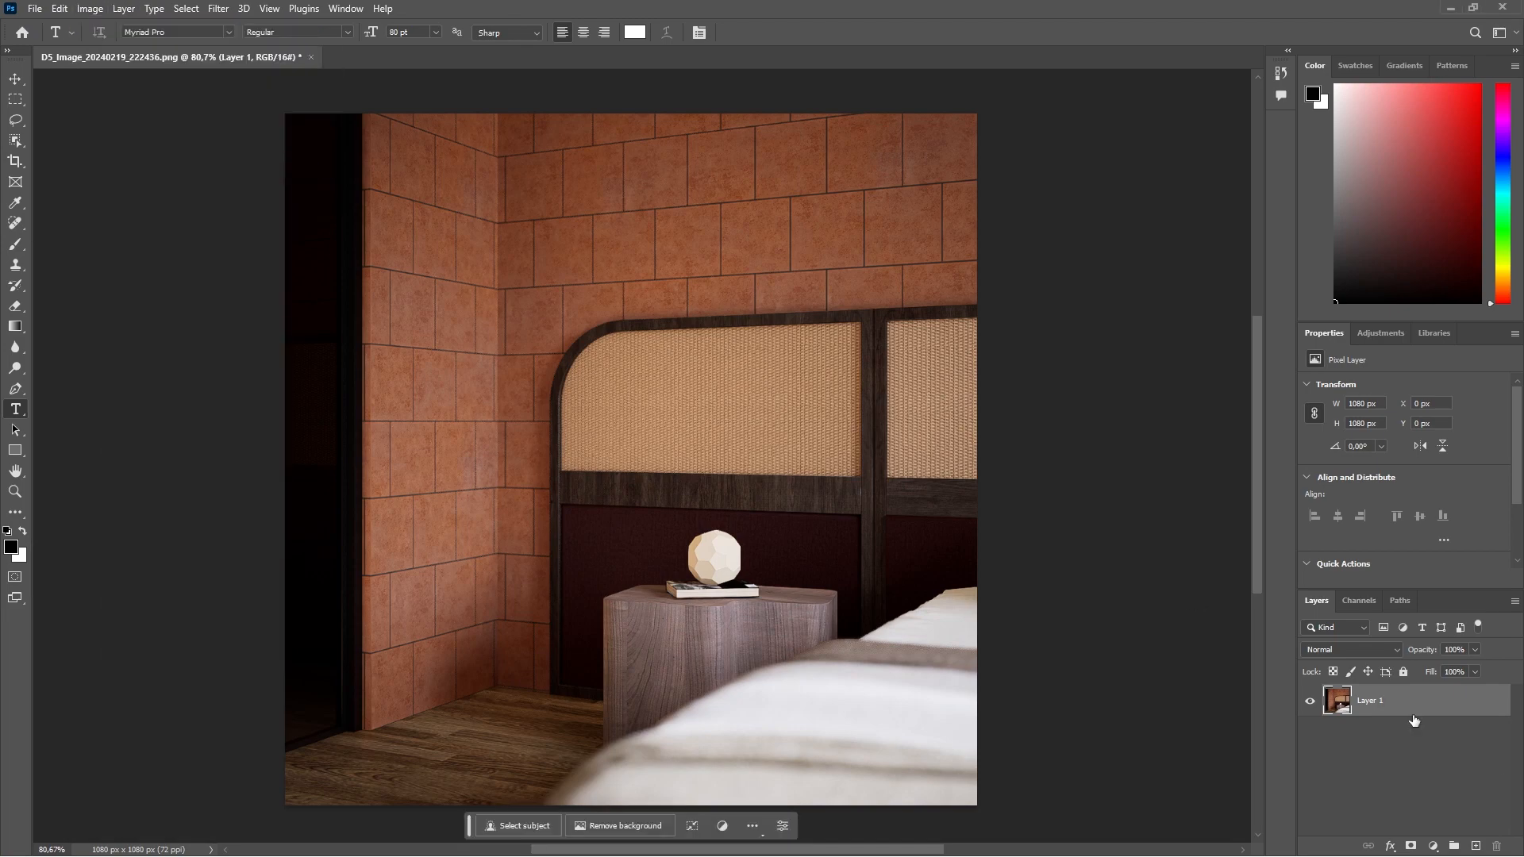
right_click(1413, 719)
left_click(1435, 302)
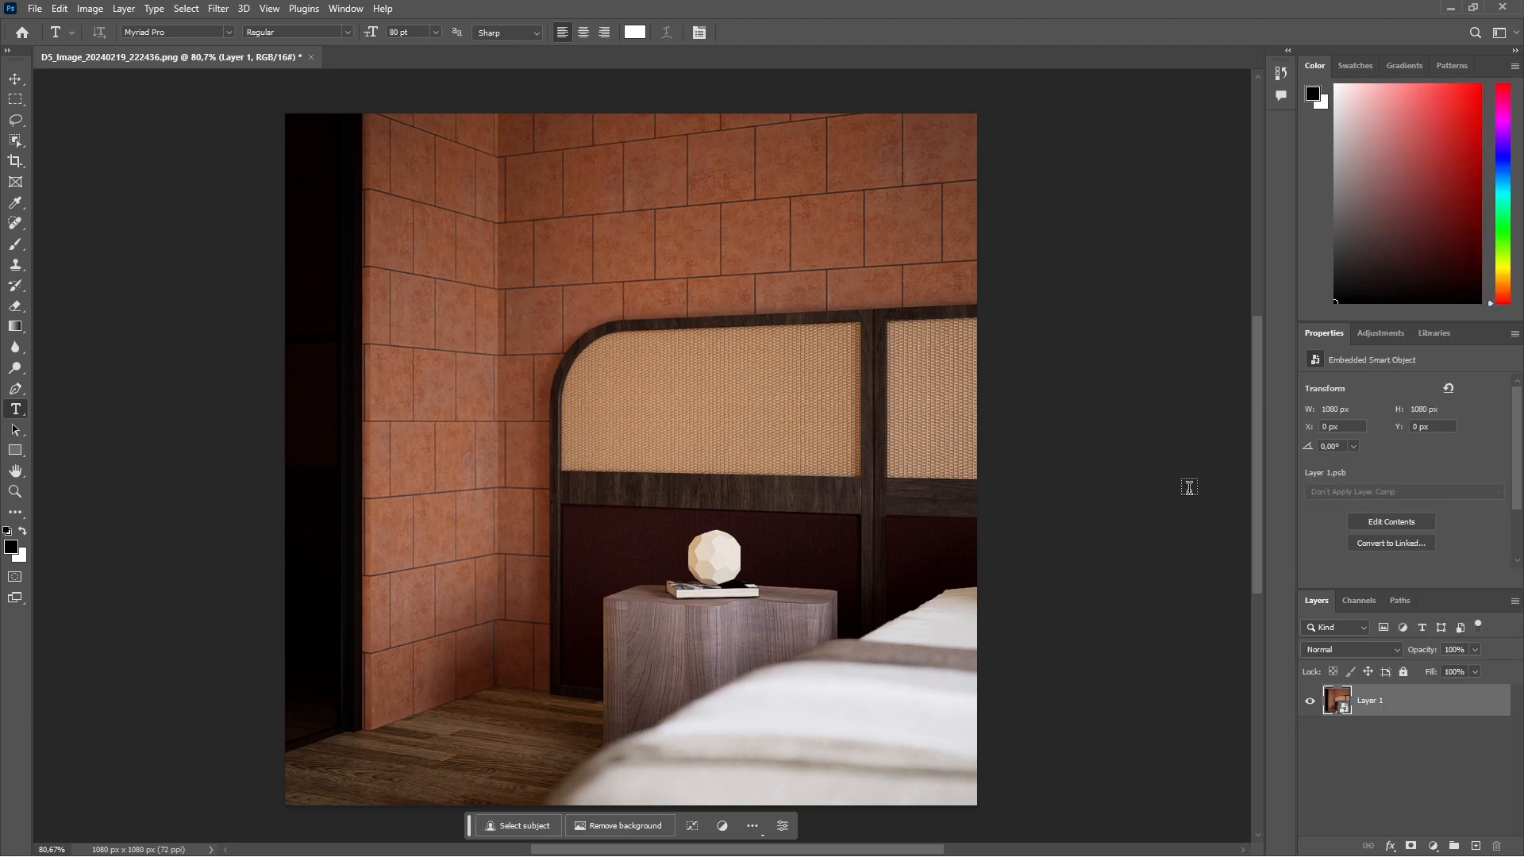
Step: Apply the Camera Raw Filter to Layer 1 using the saved settings file bedroom 231.xmp
left_click(217, 8)
left_click(266, 127)
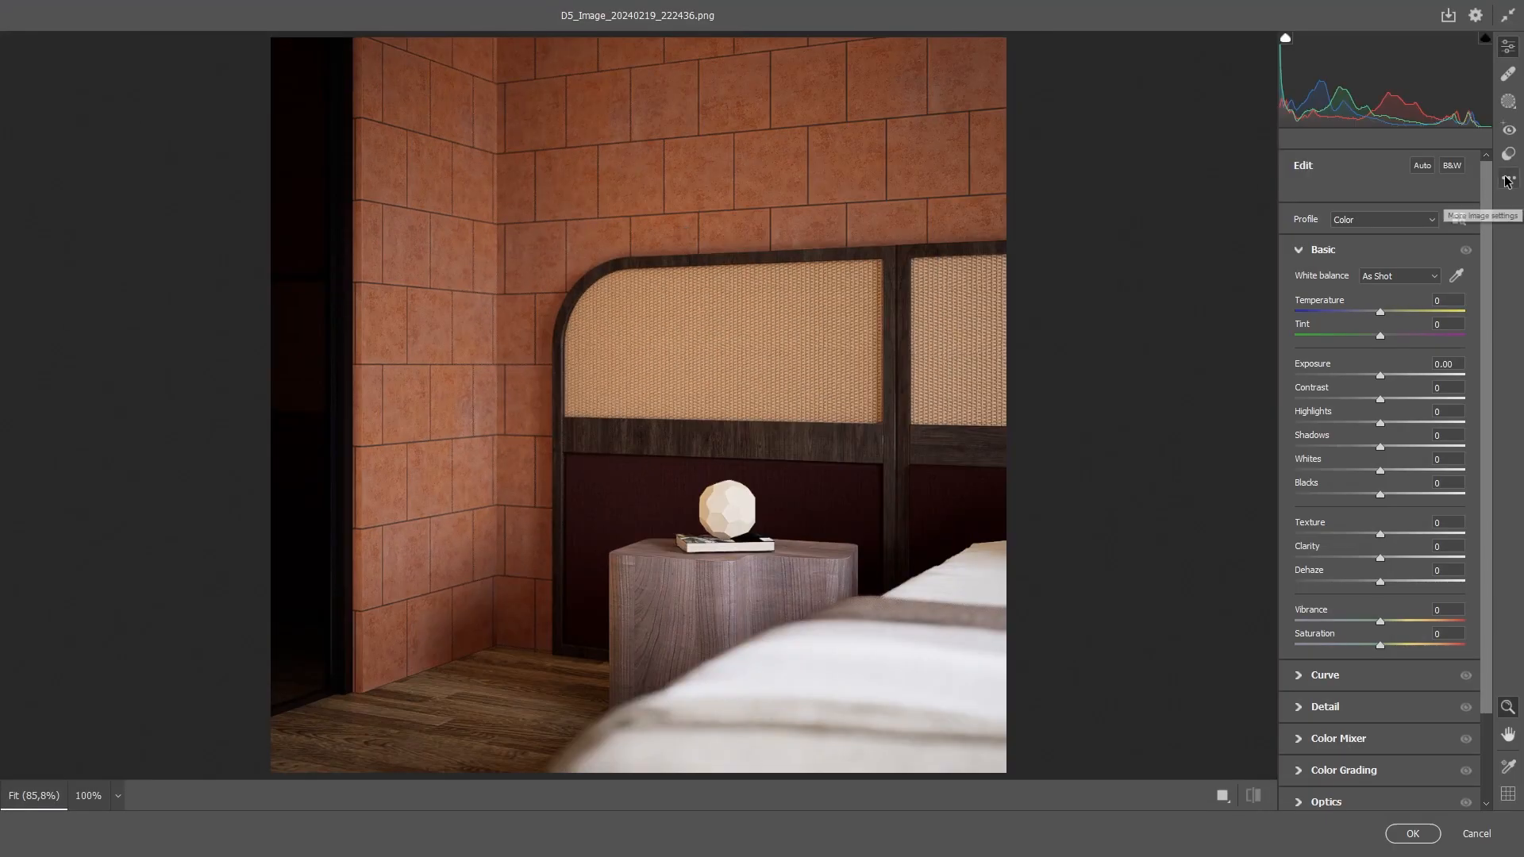
left_click(1506, 181)
left_click(1317, 365)
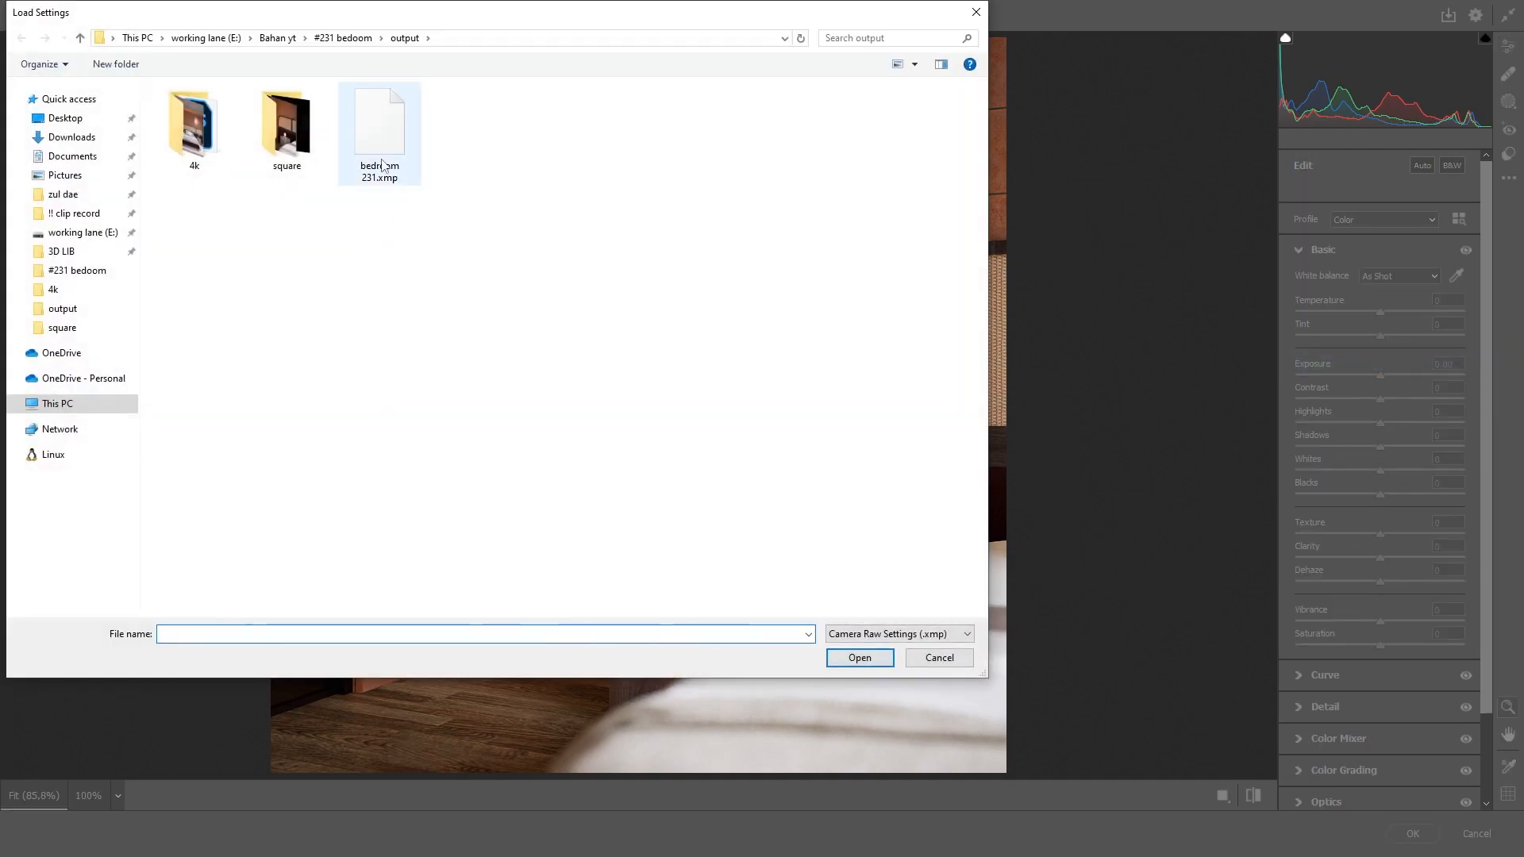
double_click(381, 165)
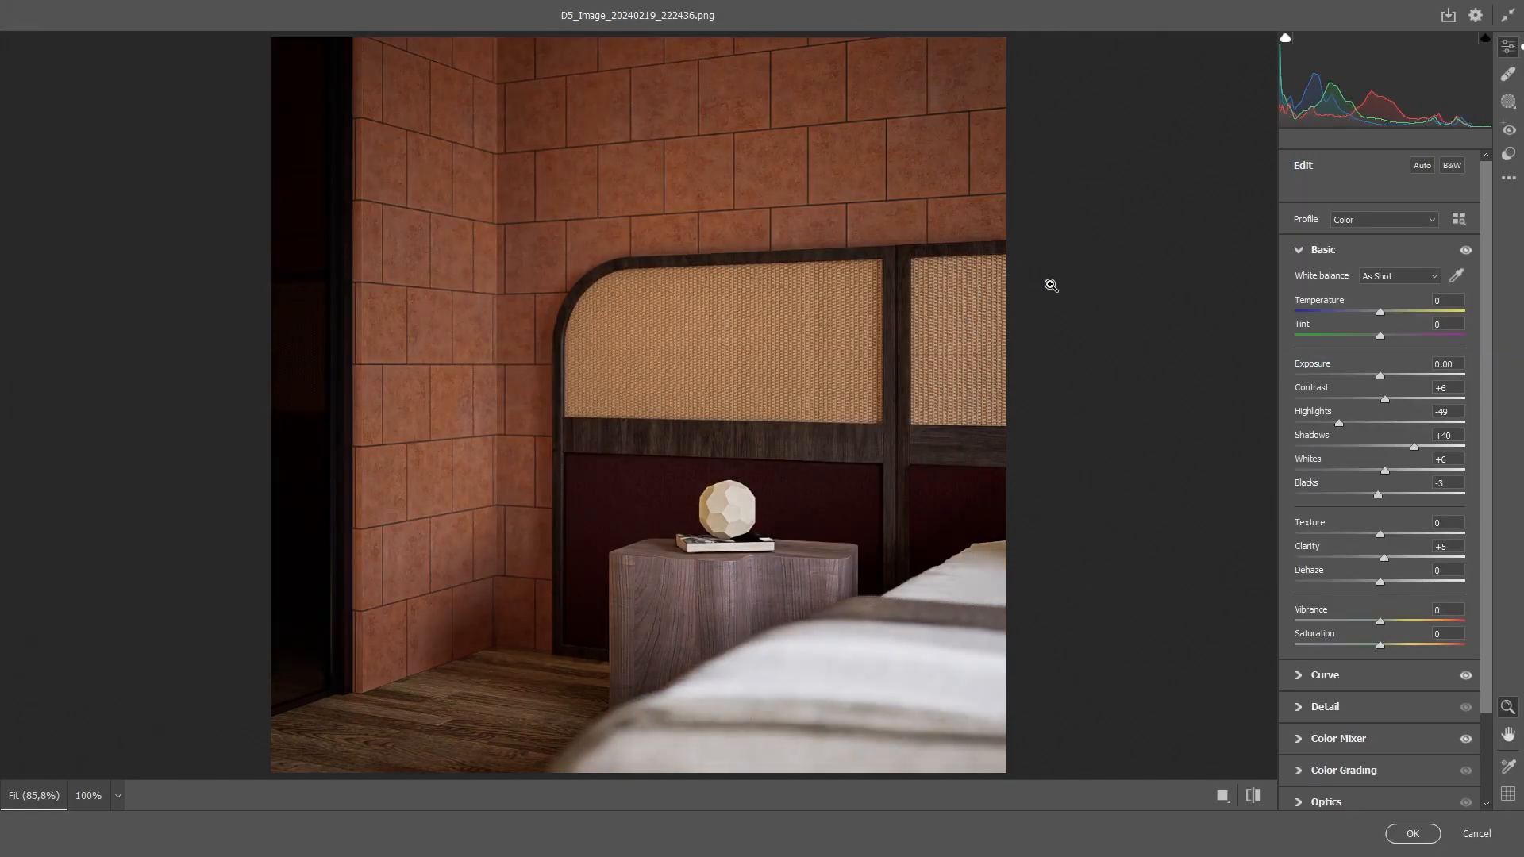
left_click(1413, 833)
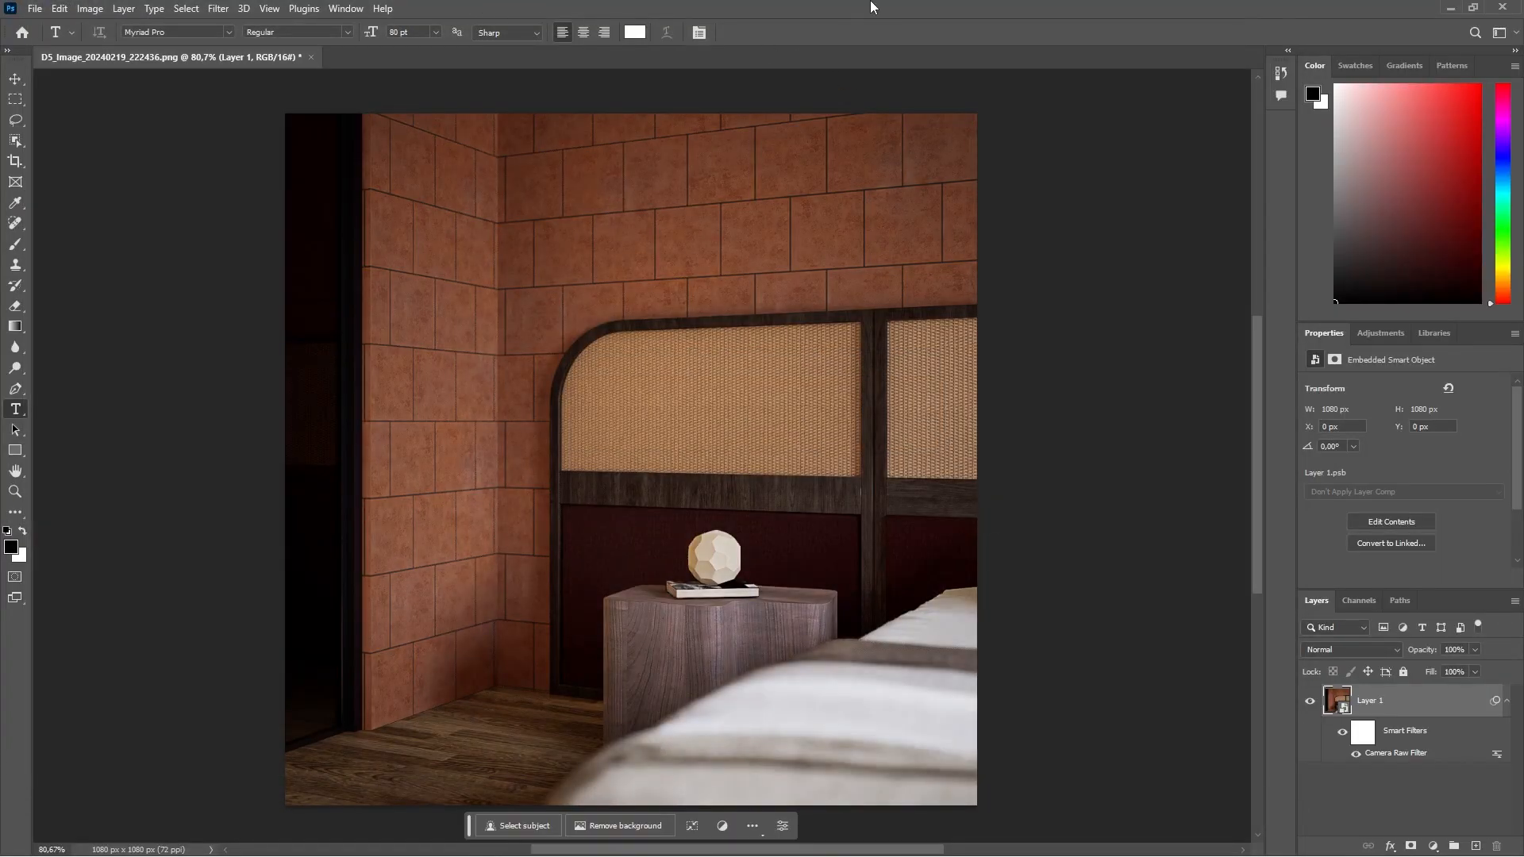
Step: Place D5_Image_20240219_222436_Reflection.png above Layer 1 and set its blend mode to Screen
left_click_drag(870, 8, 856, 230)
left_click(694, 127)
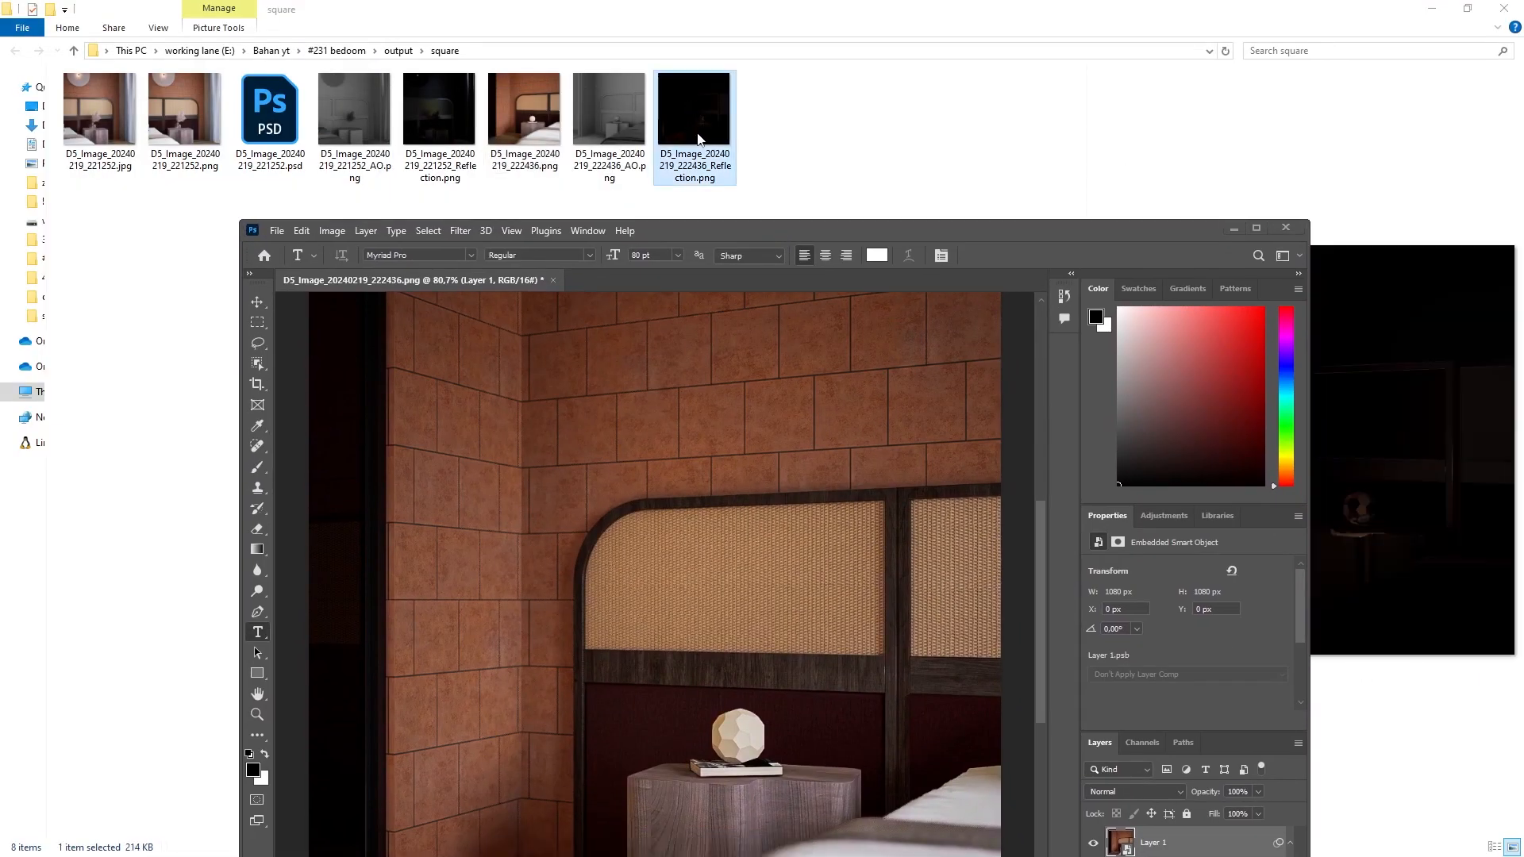
left_click_drag(698, 138, 878, 388)
left_click(1255, 228)
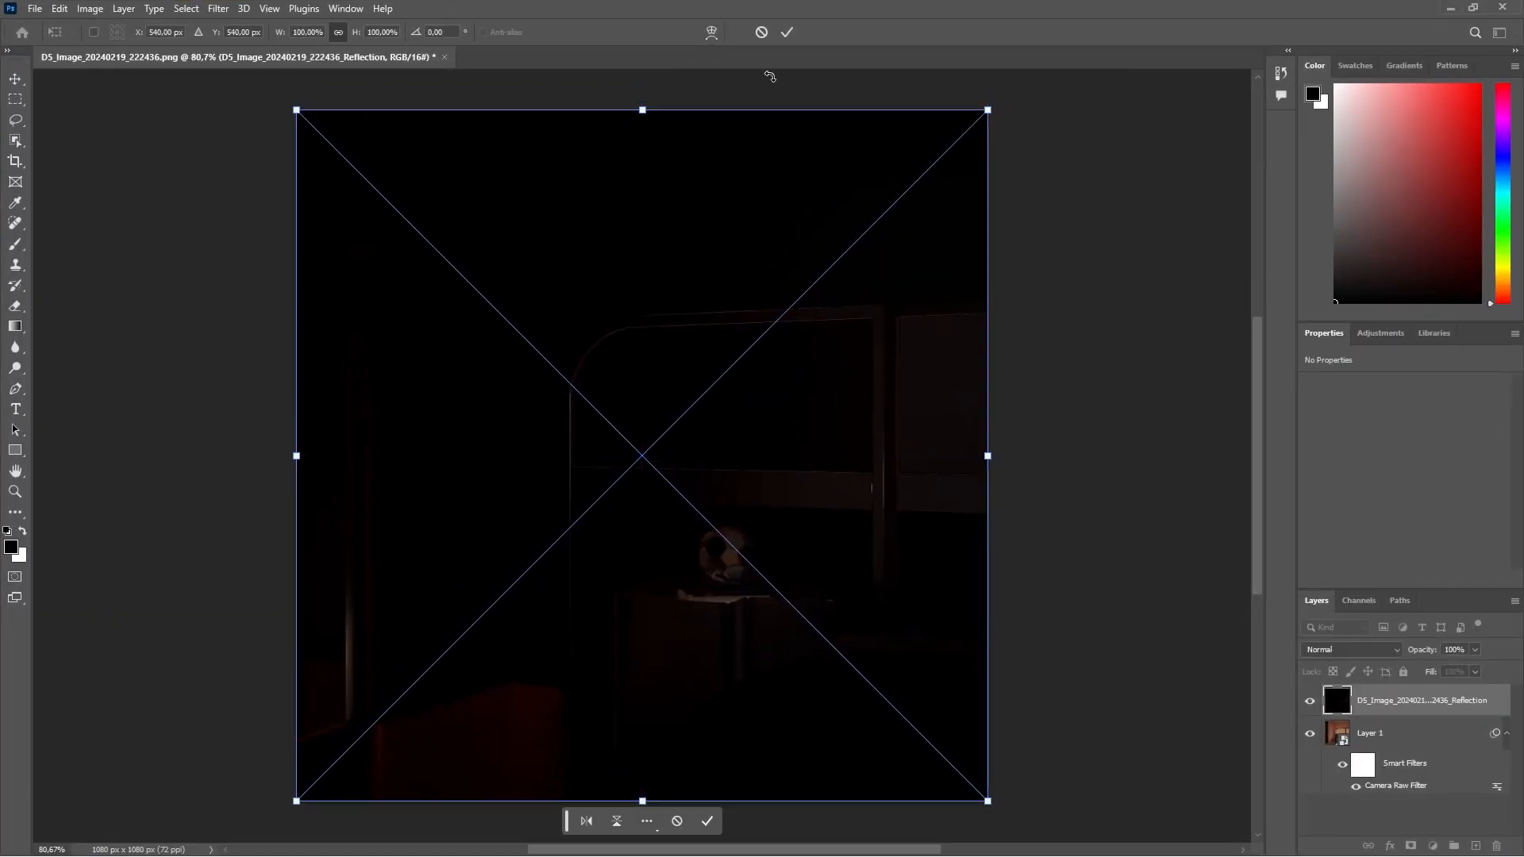
left_click(787, 31)
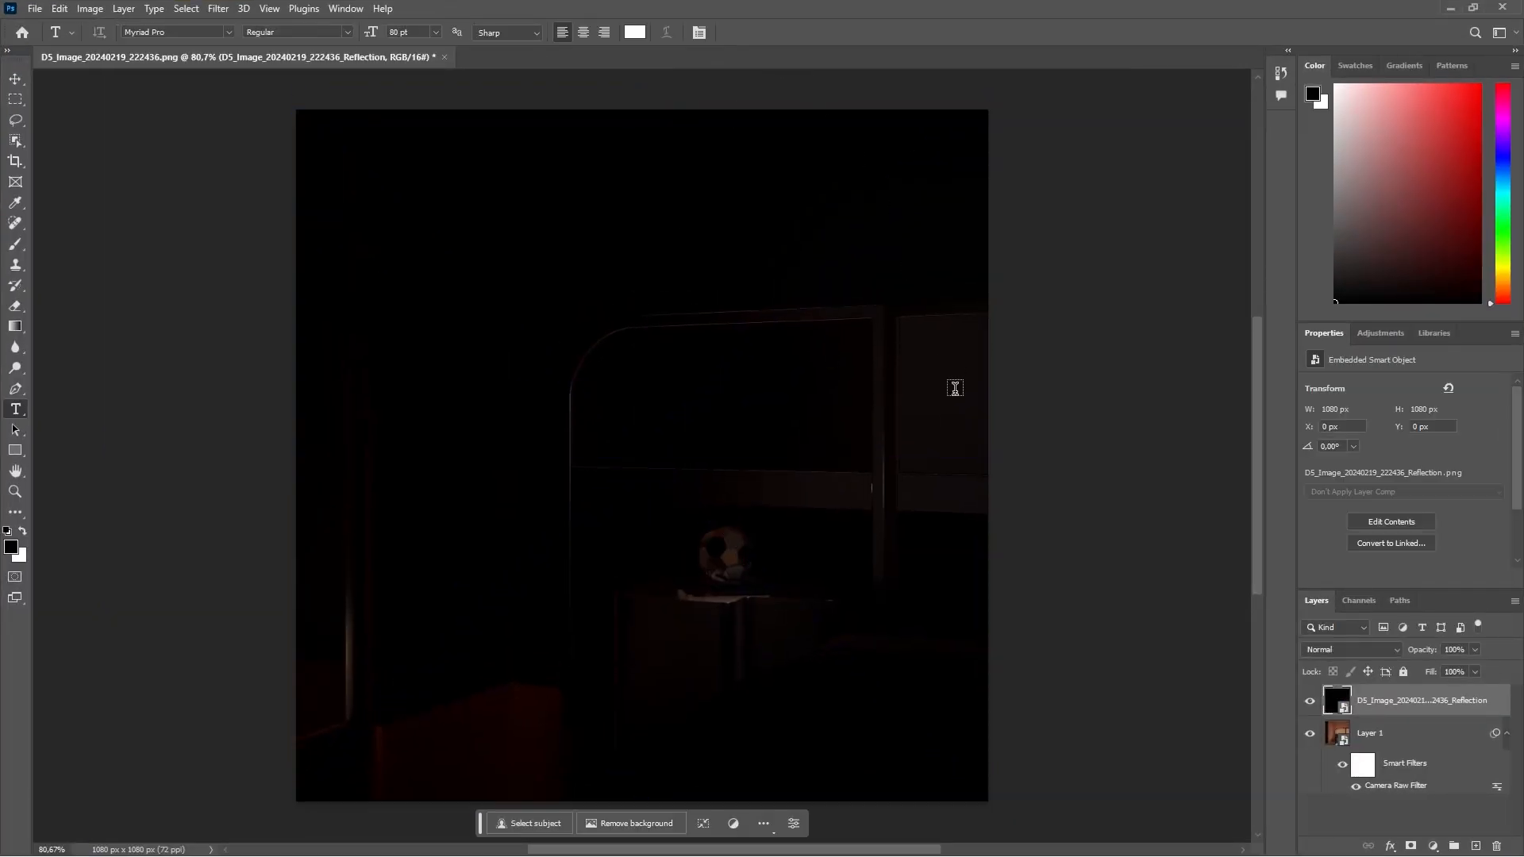
left_click(1376, 657)
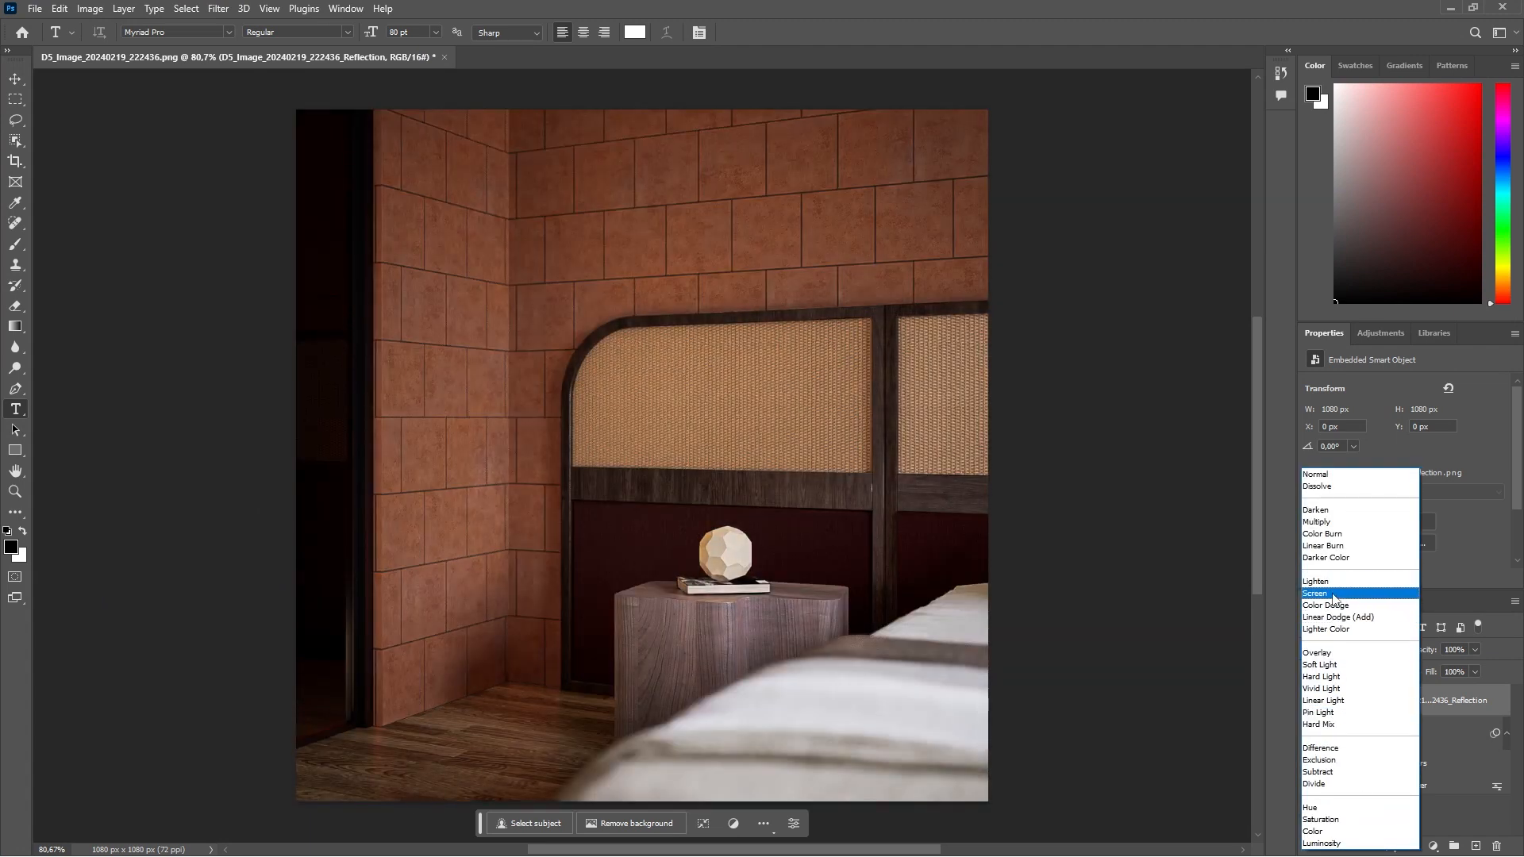
left_click(1333, 595)
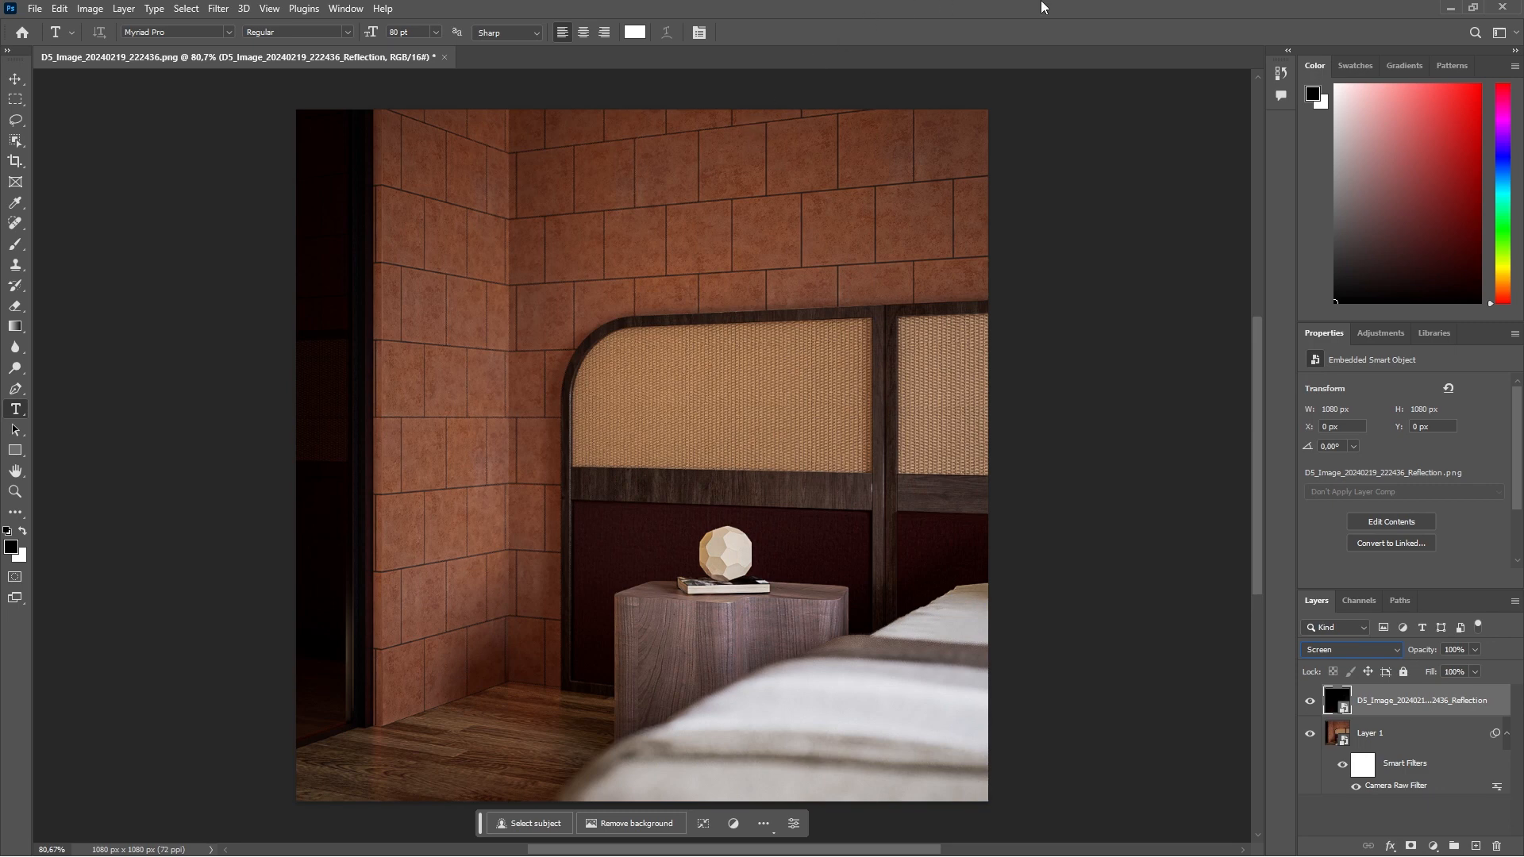
Step: Save the document as D5_Image_20240219_222436.psd in the square folder with Maximize Compatibility enabled
left_click(35, 8)
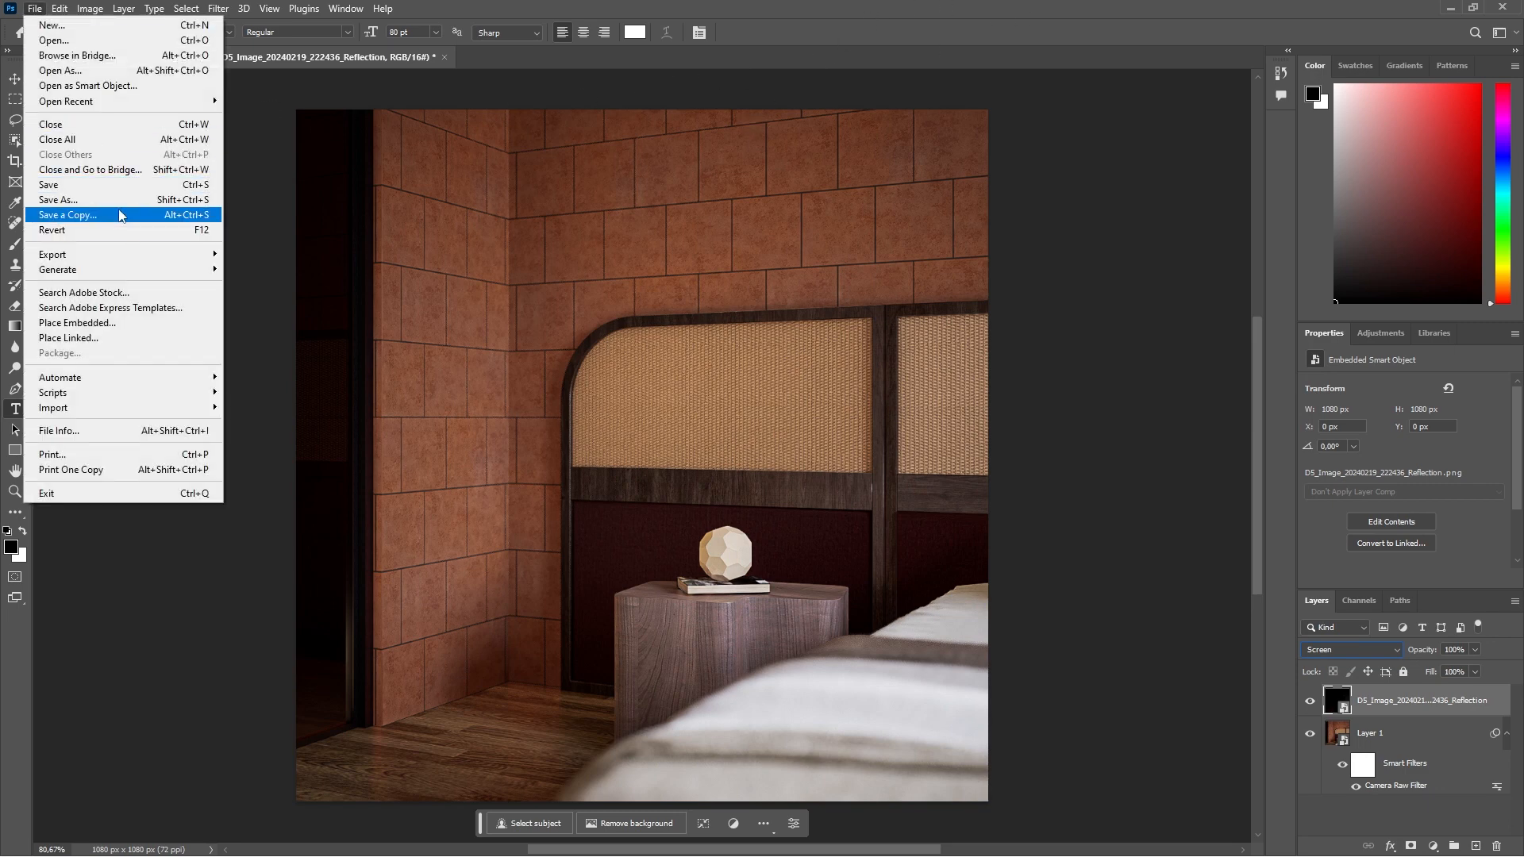
left_click(118, 202)
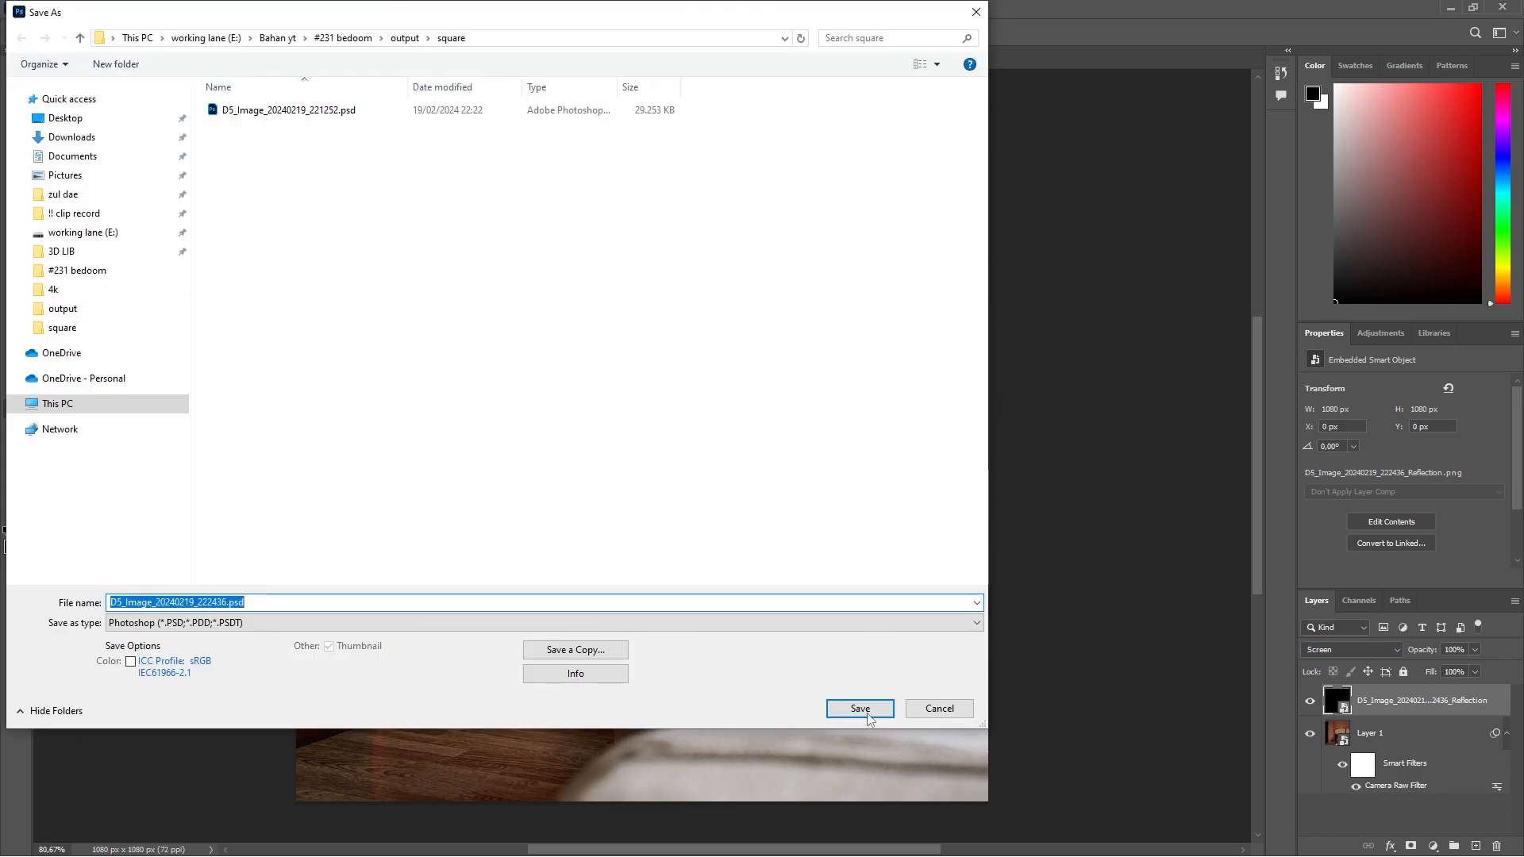
left_click(865, 705)
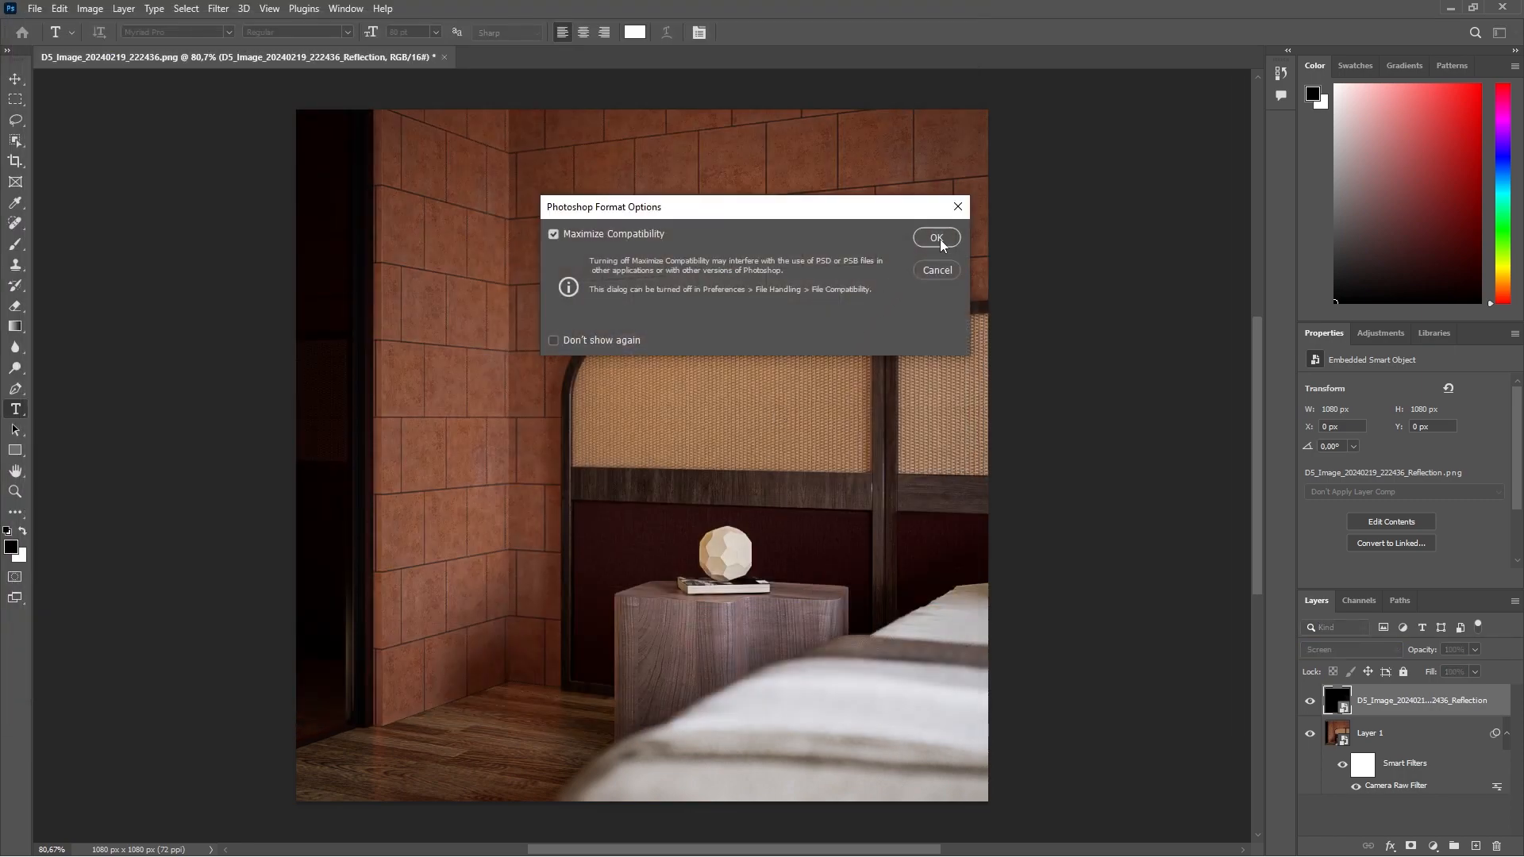
left_click(936, 238)
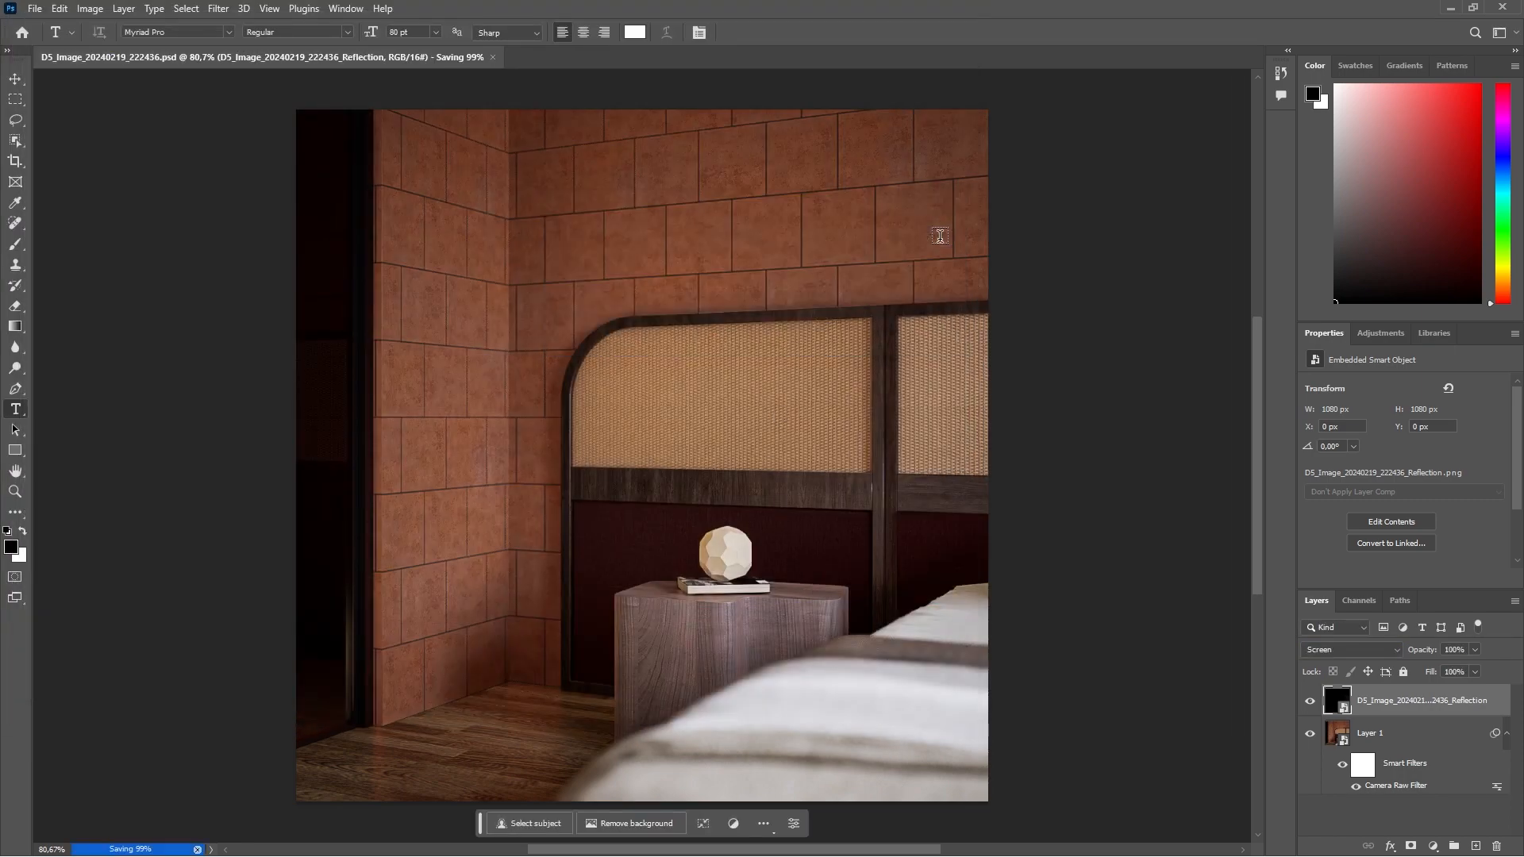
Step: Export the image as D5_Image_20240219_222436.jpg at quality 7 into the output's square folder
left_click(35, 11)
mouse_move(130, 254)
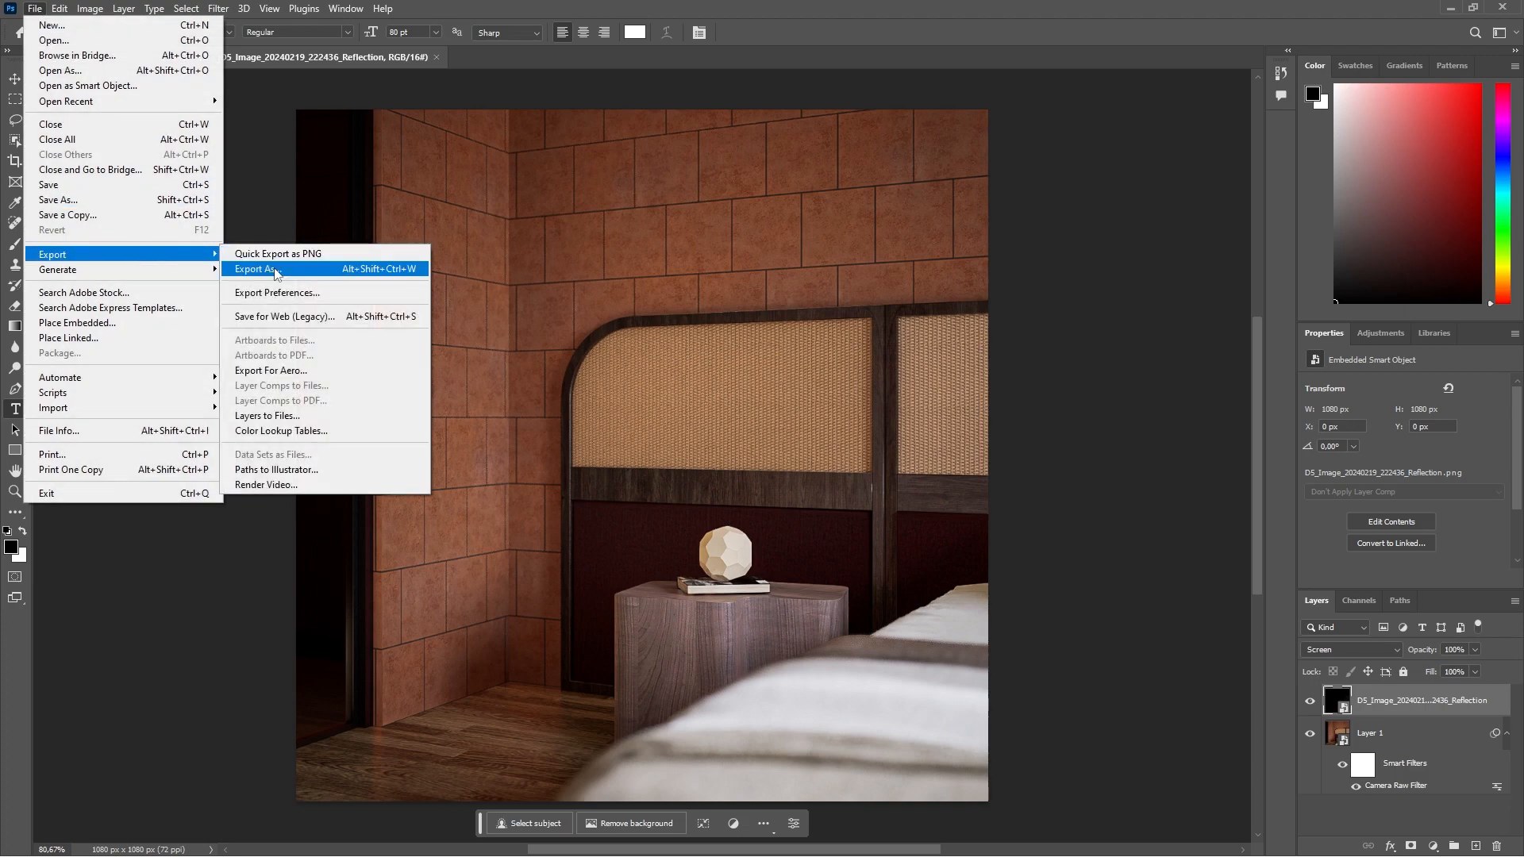
left_click(276, 271)
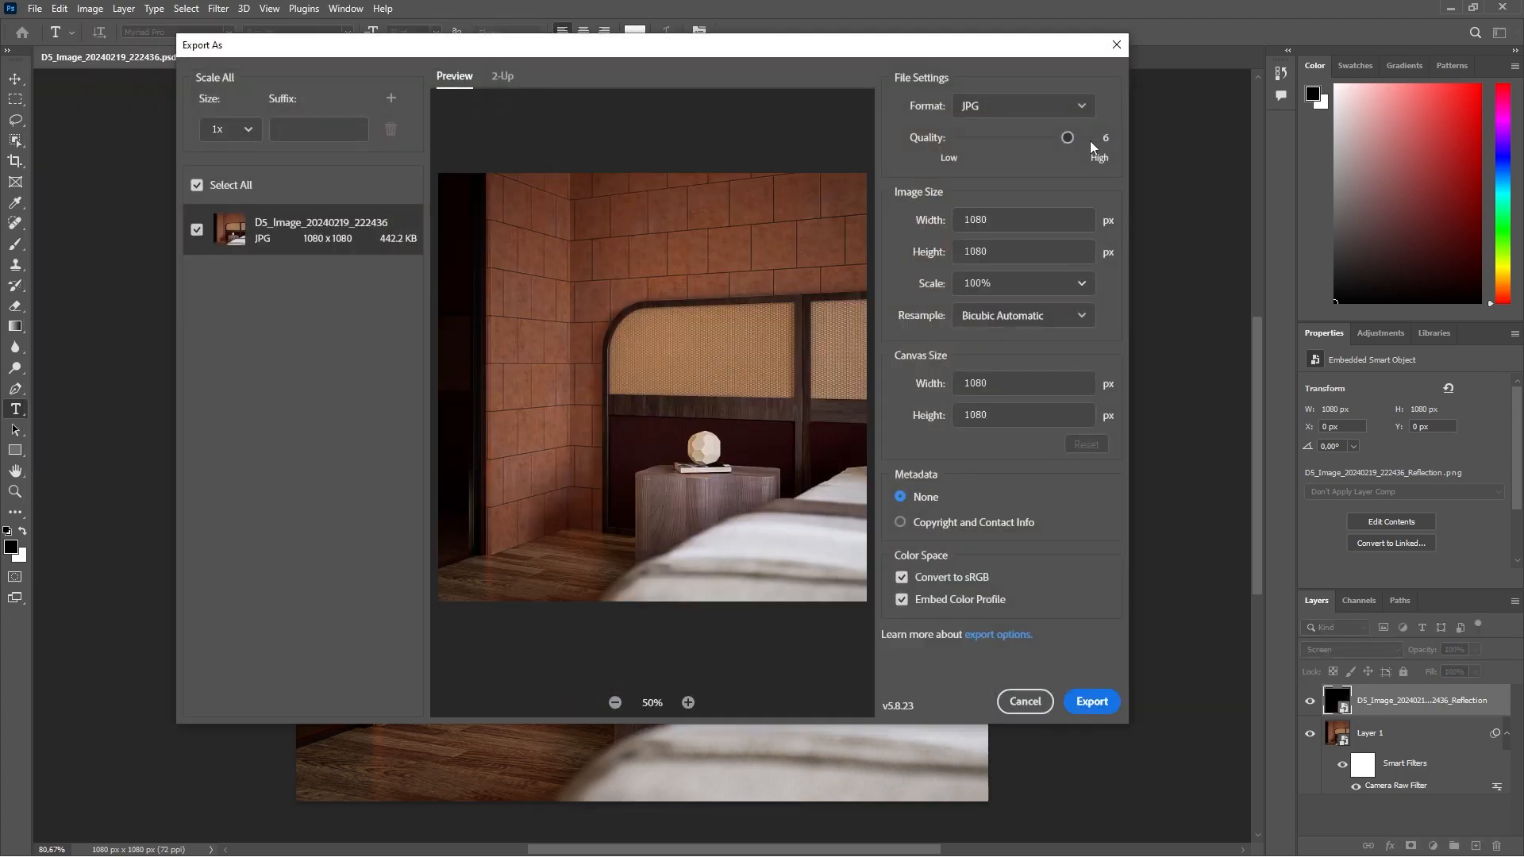
left_click_drag(1066, 138, 1090, 139)
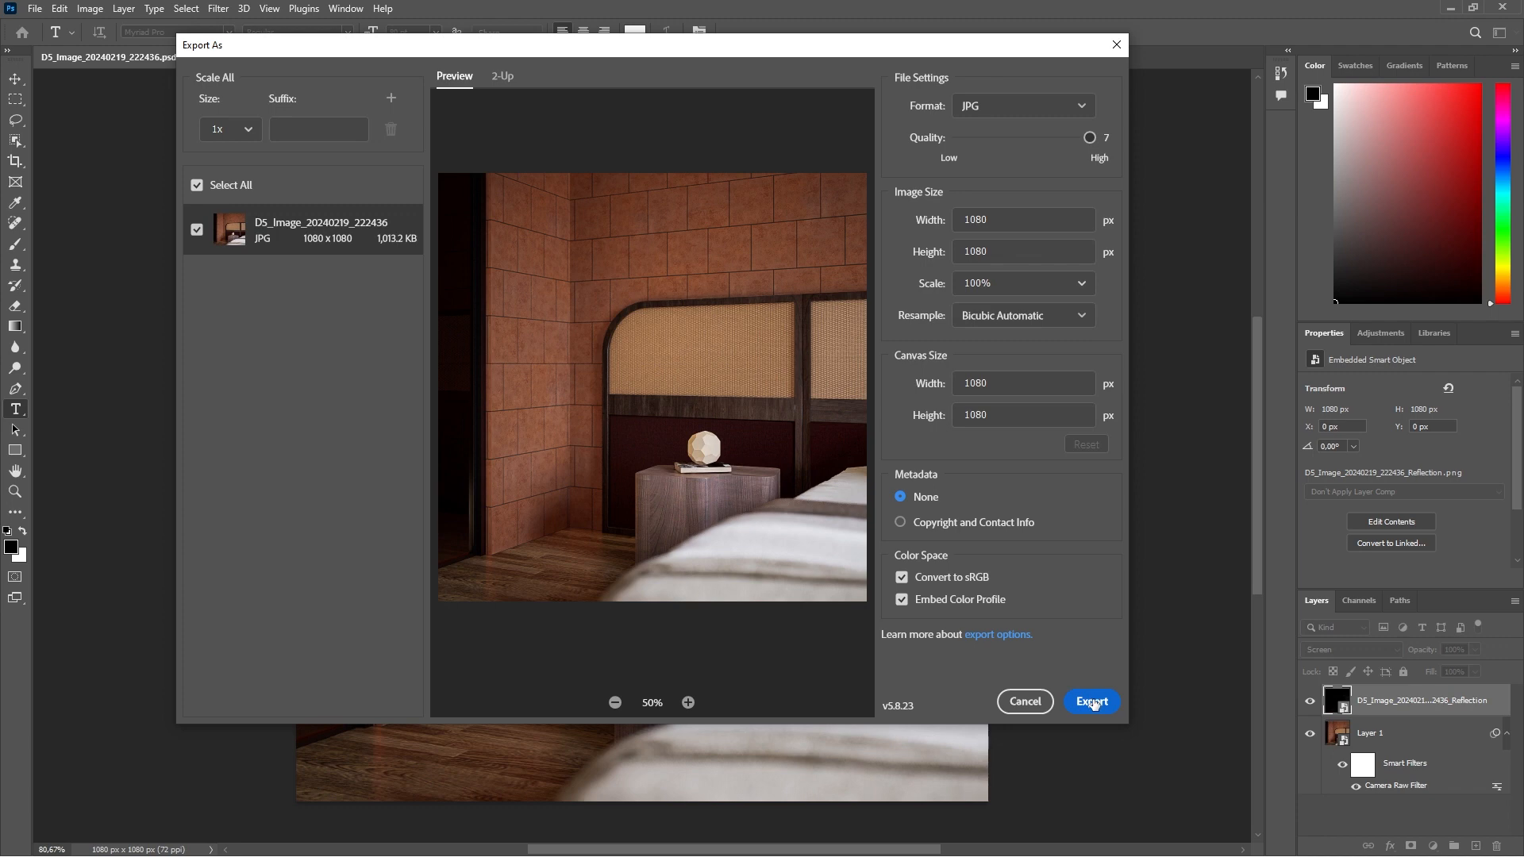
left_click(1092, 701)
double_click(774, 334)
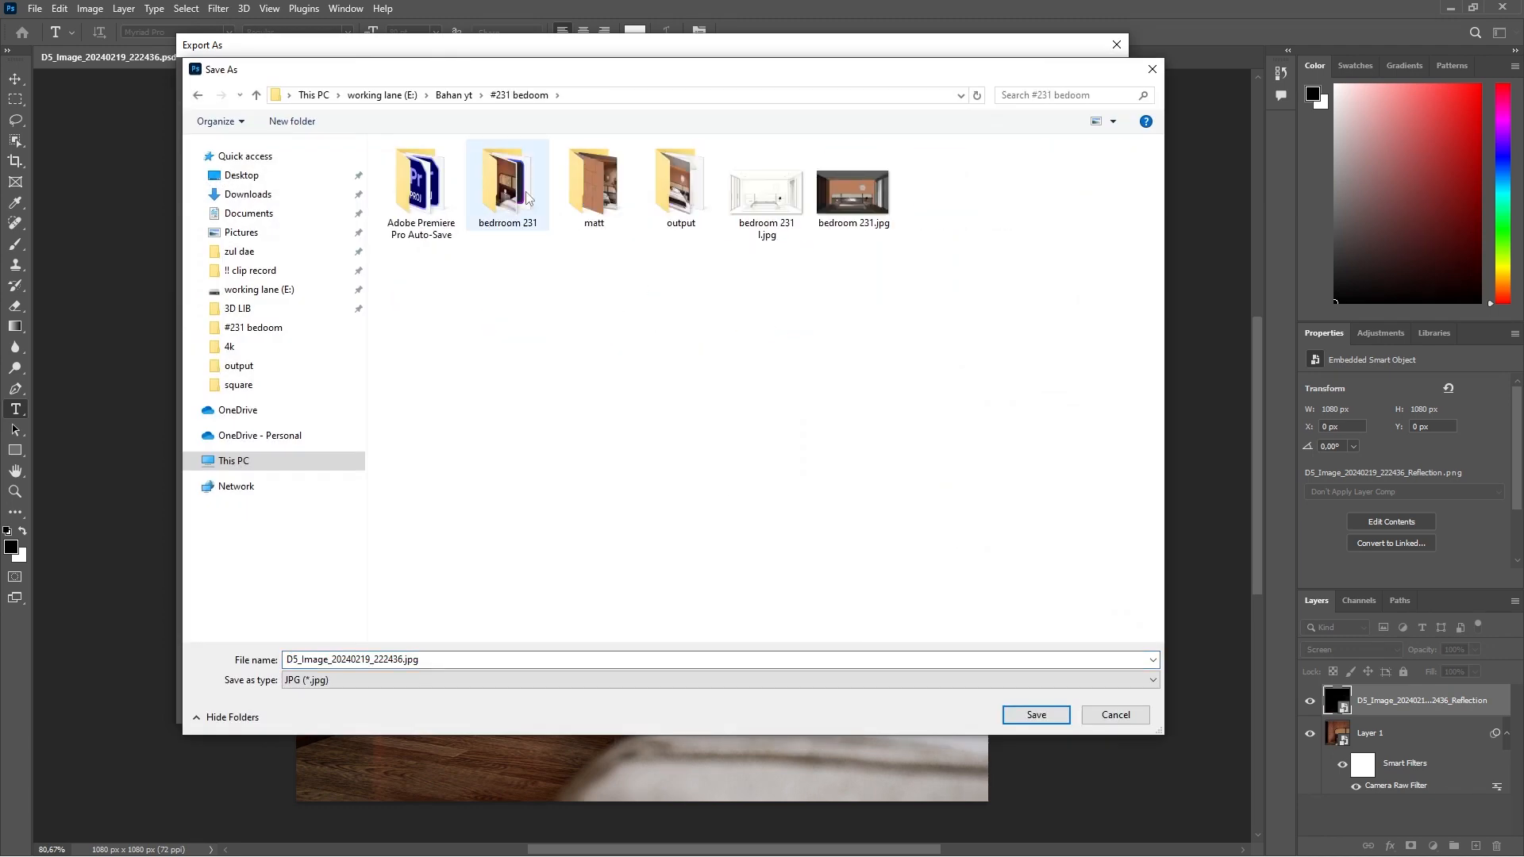
double_click(680, 190)
double_click(508, 190)
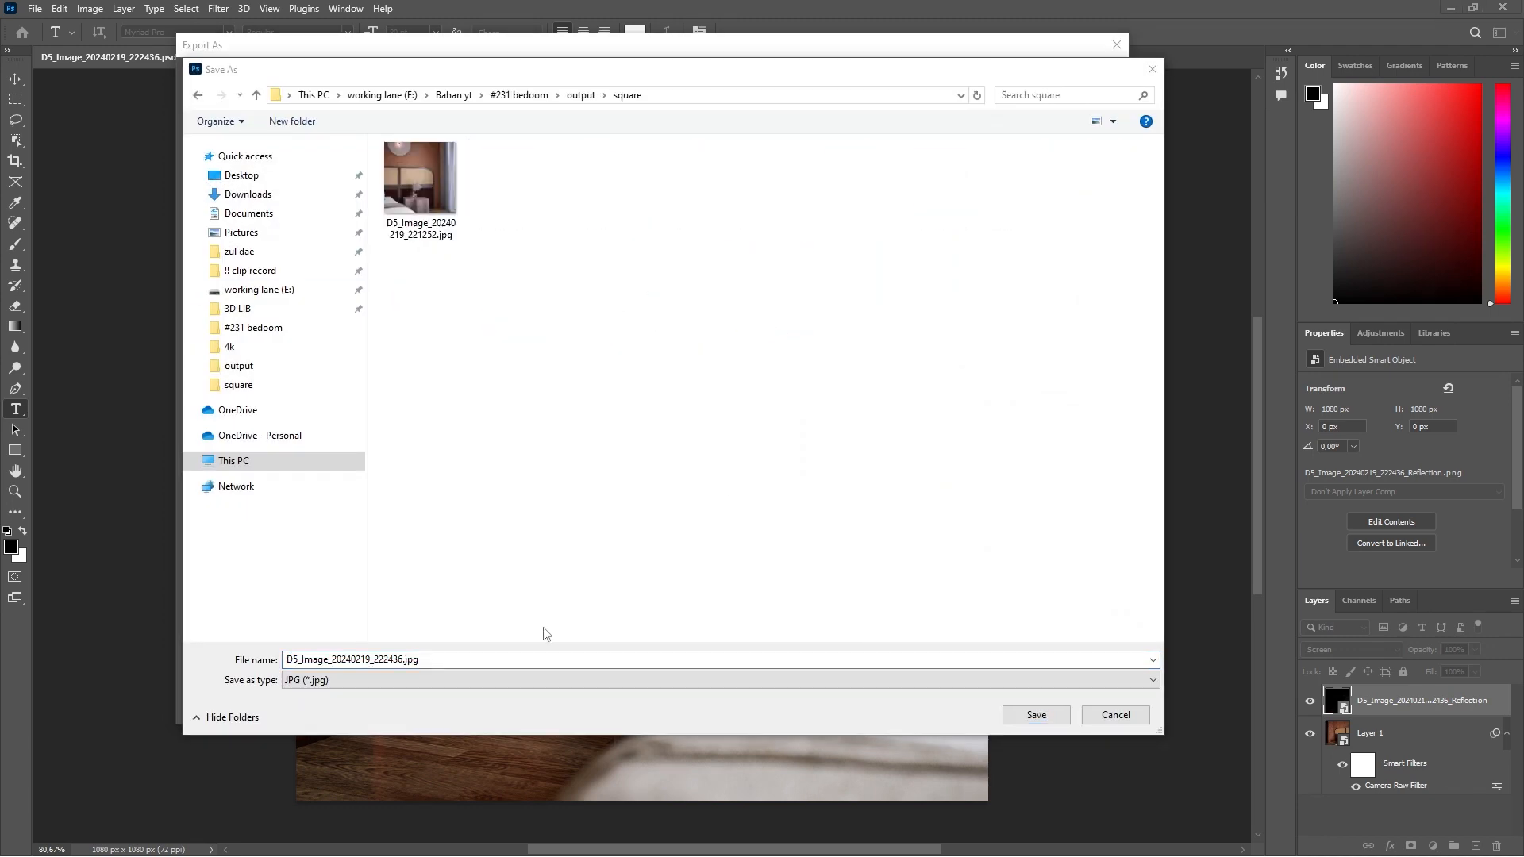
left_click(1037, 716)
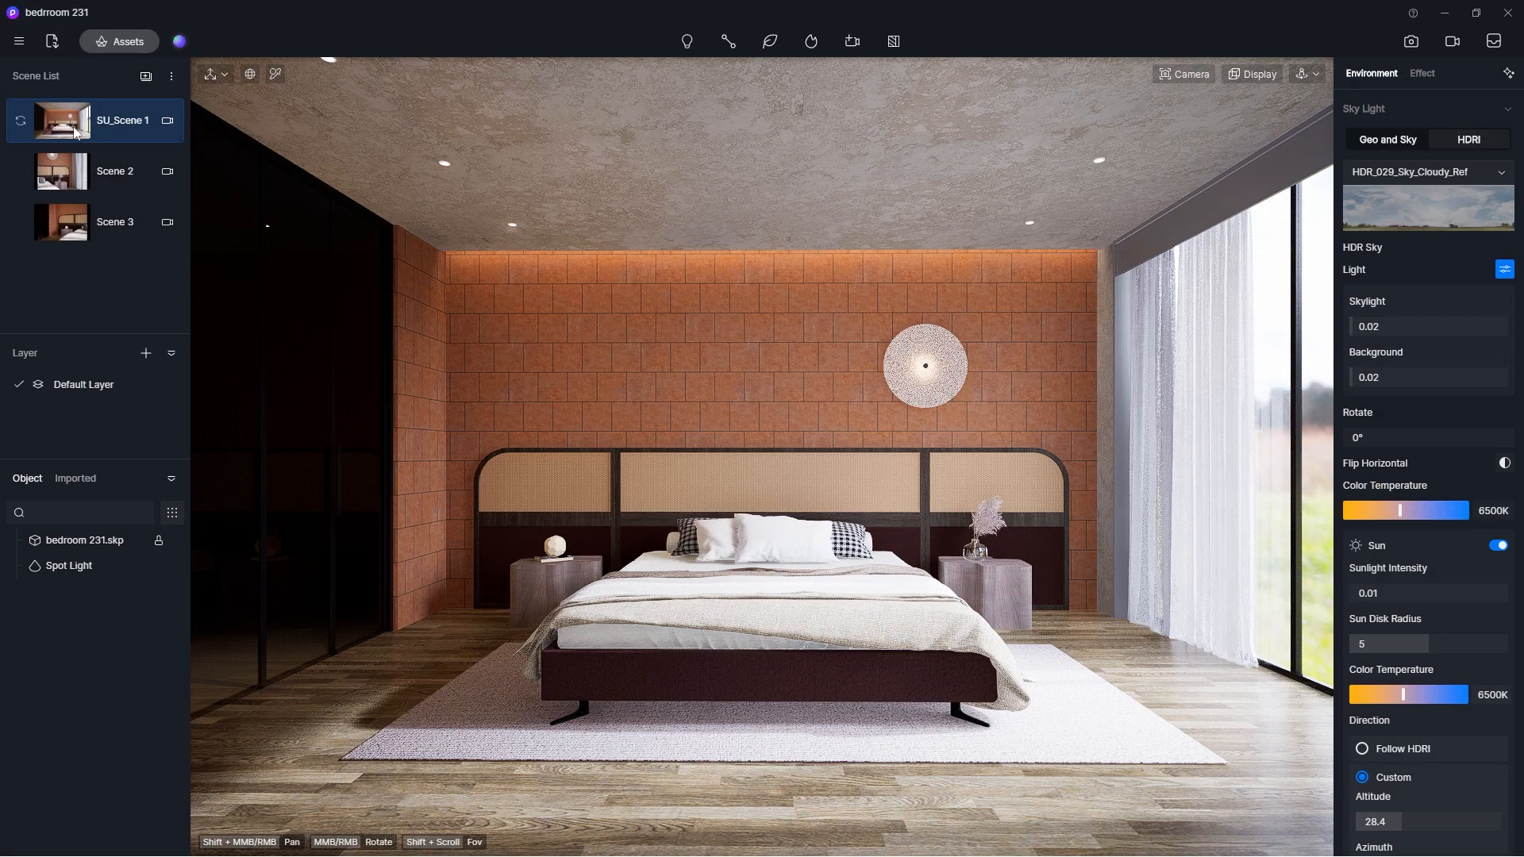
Step: Open SU_Scene 1 and set up an image render with a 1:1 aspect ratio
left_click(72, 130)
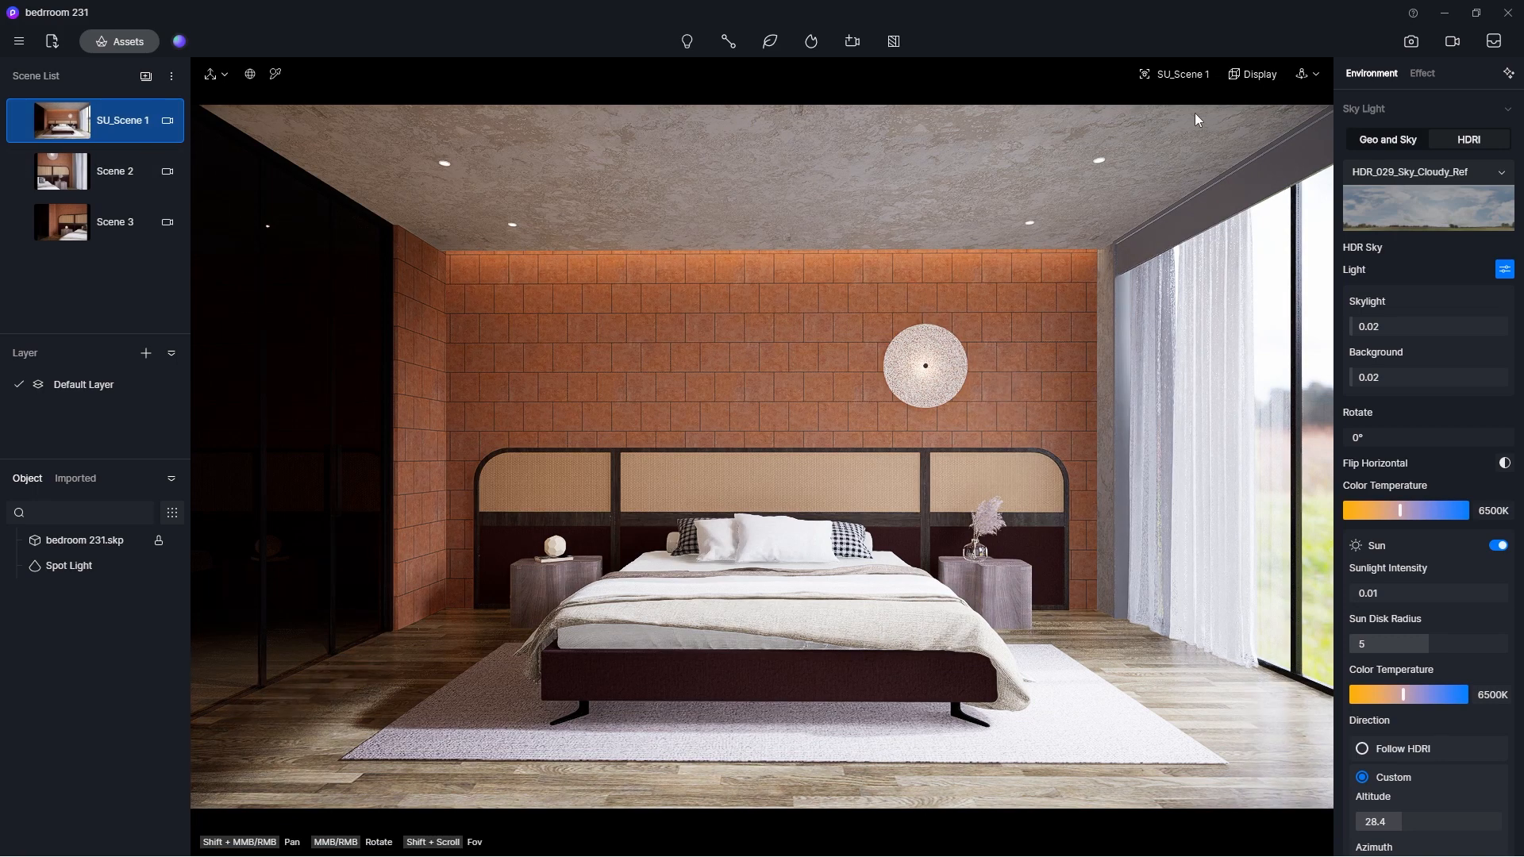
left_click(1411, 41)
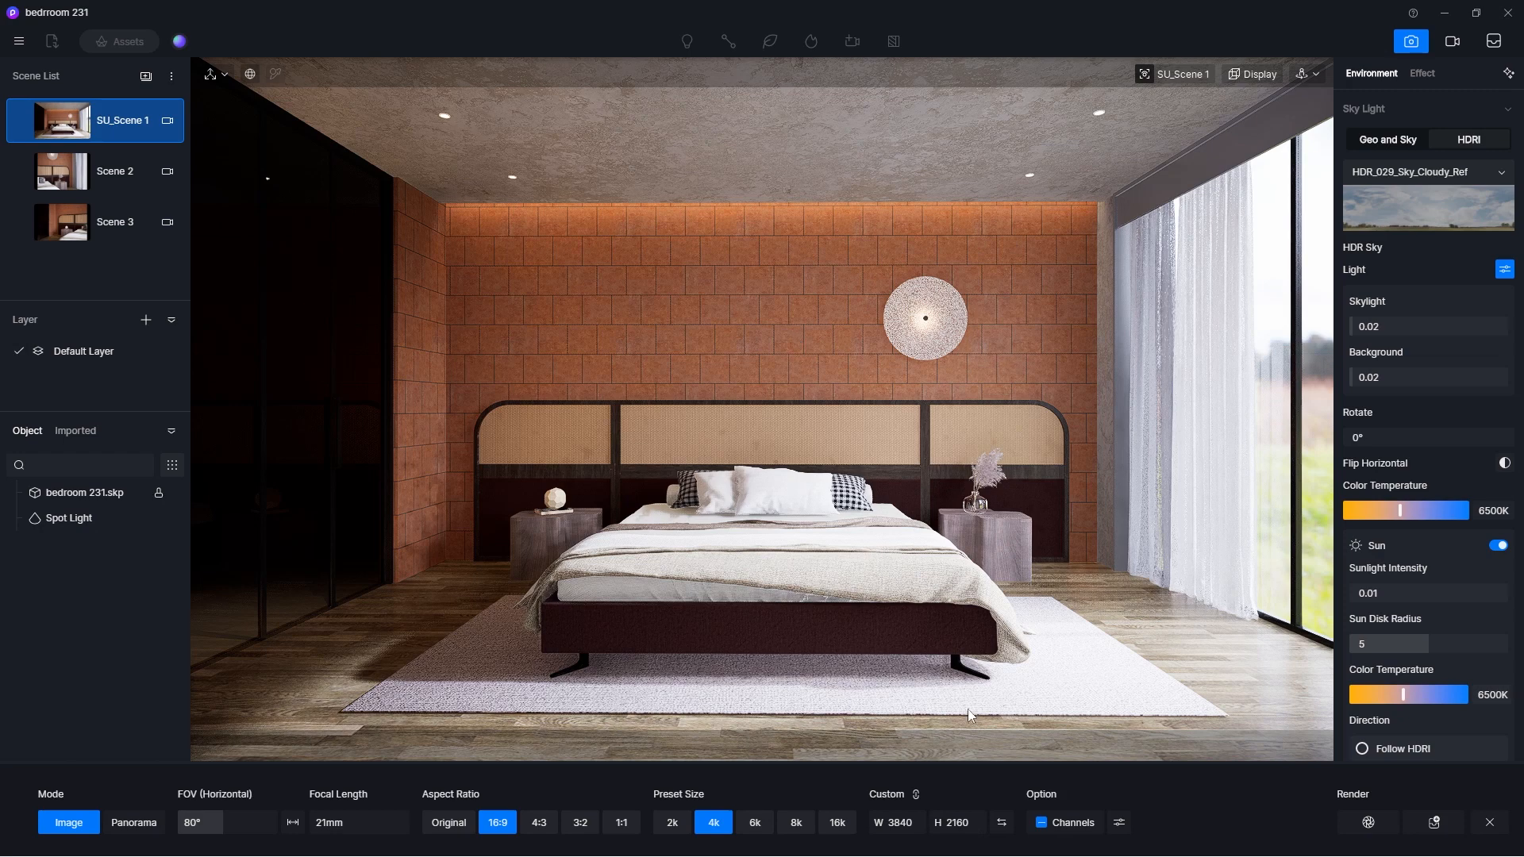
left_click(623, 822)
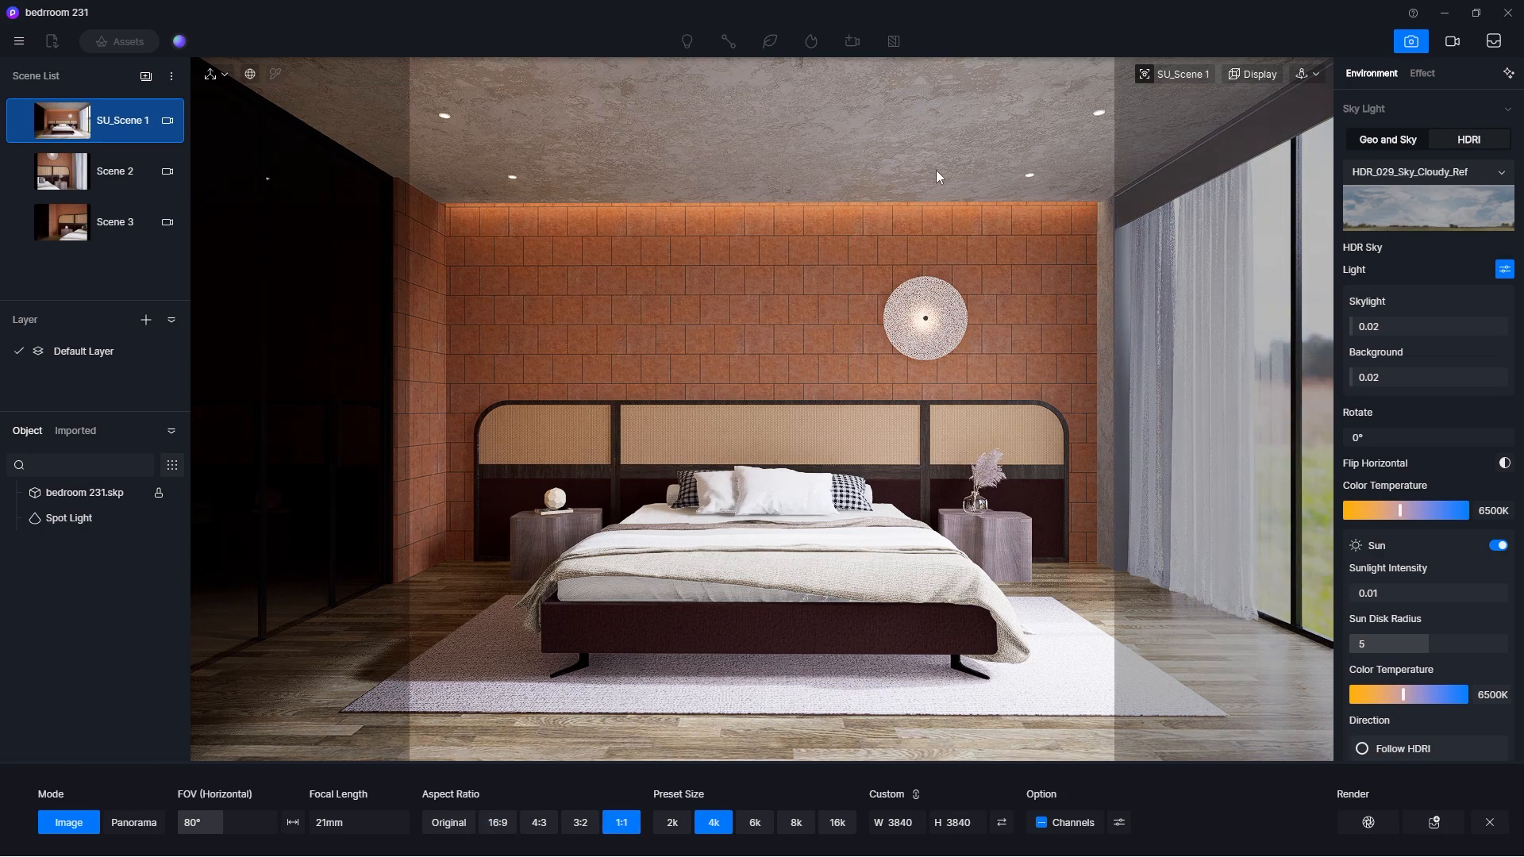
Step: Switch to Fly navigation and shift the camera to centre the bed and headboard wall in the square frame
left_click(1299, 76)
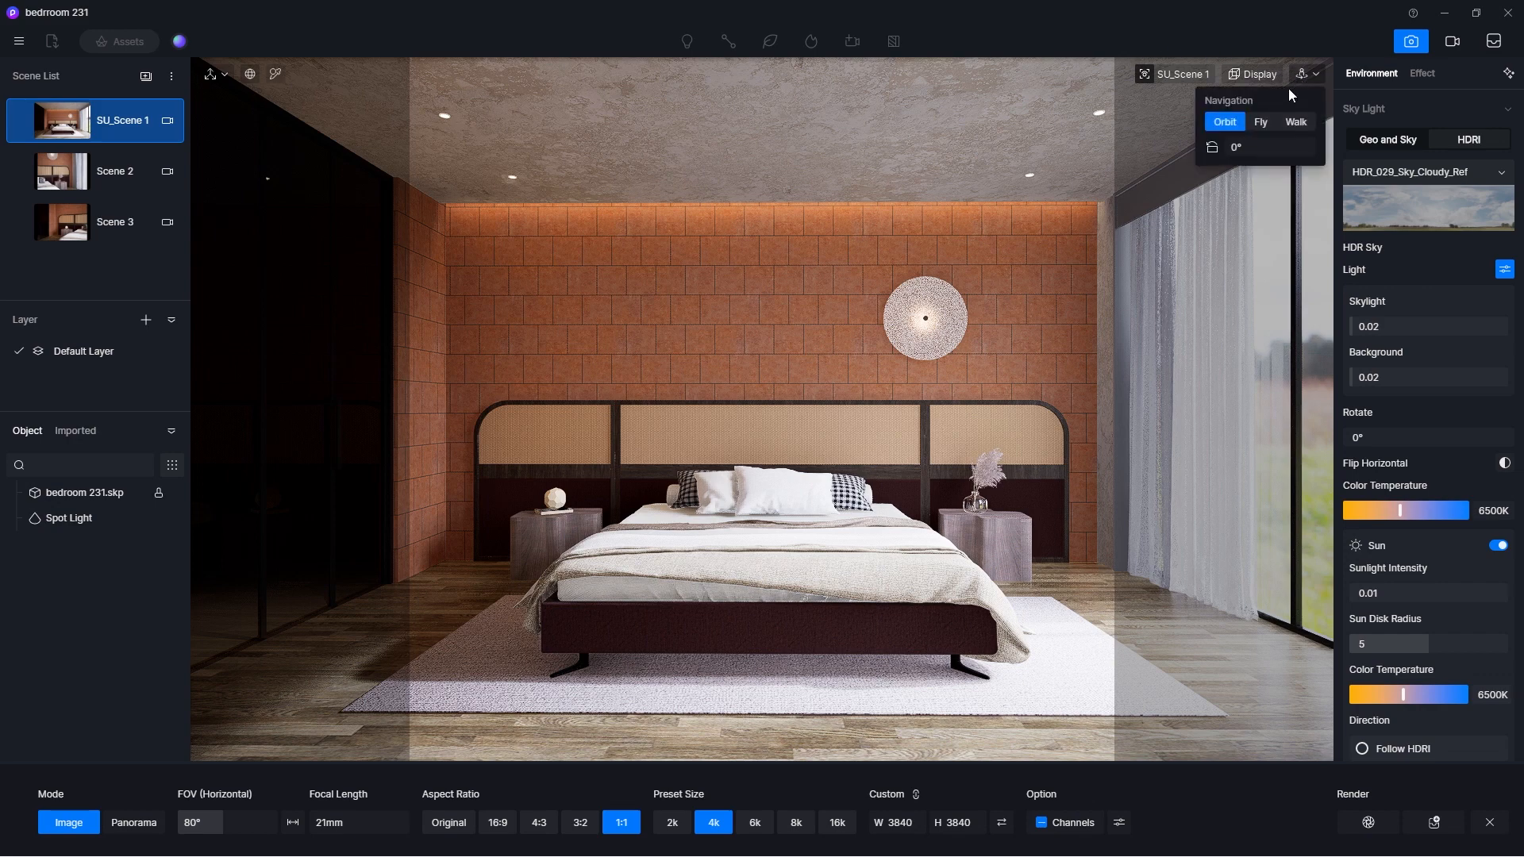
left_click(1268, 121)
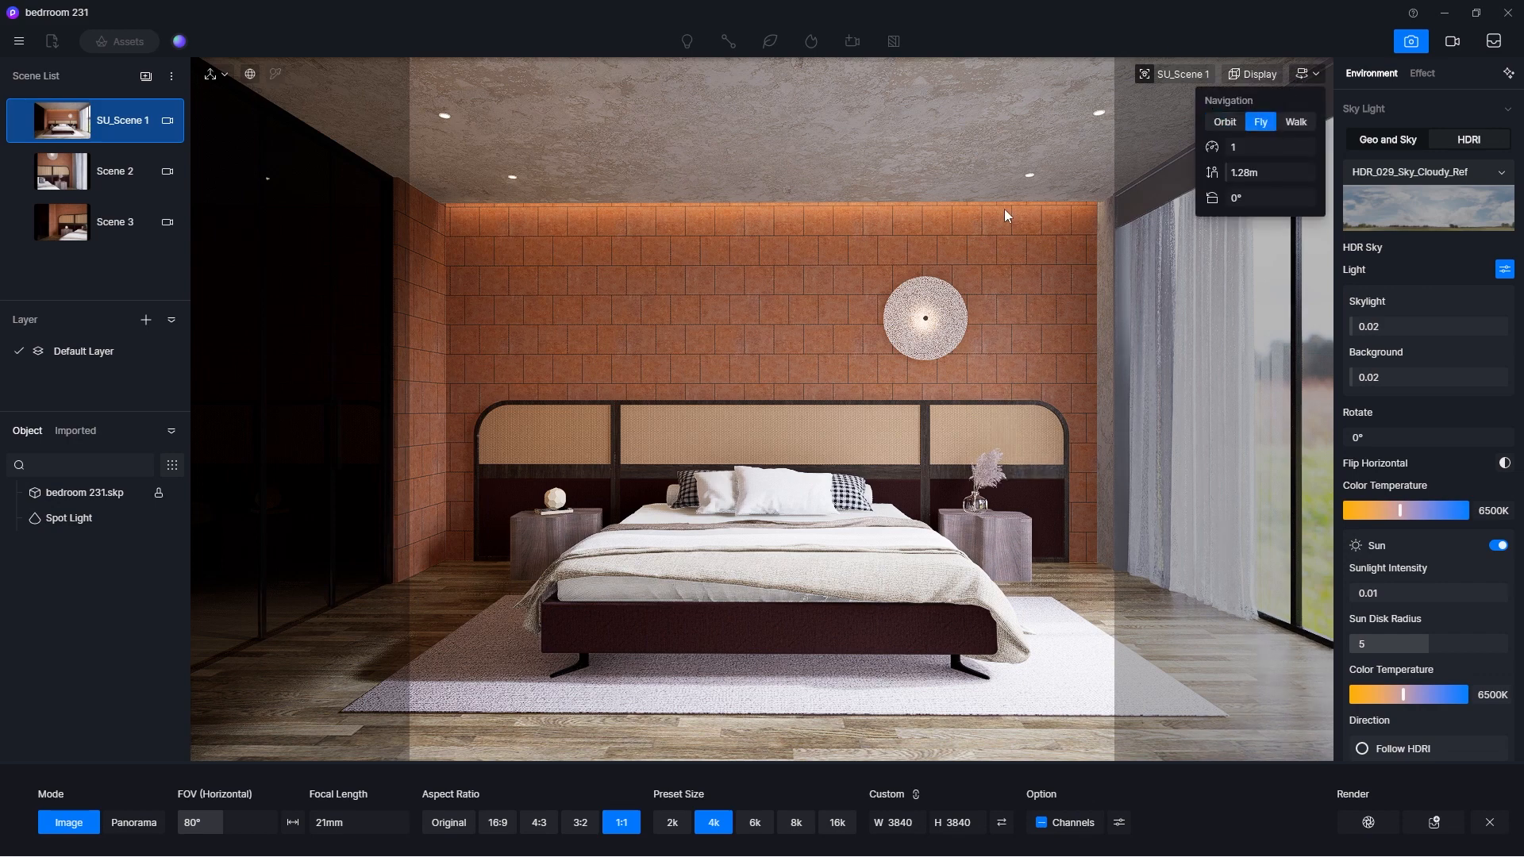
key("d")
key("d")
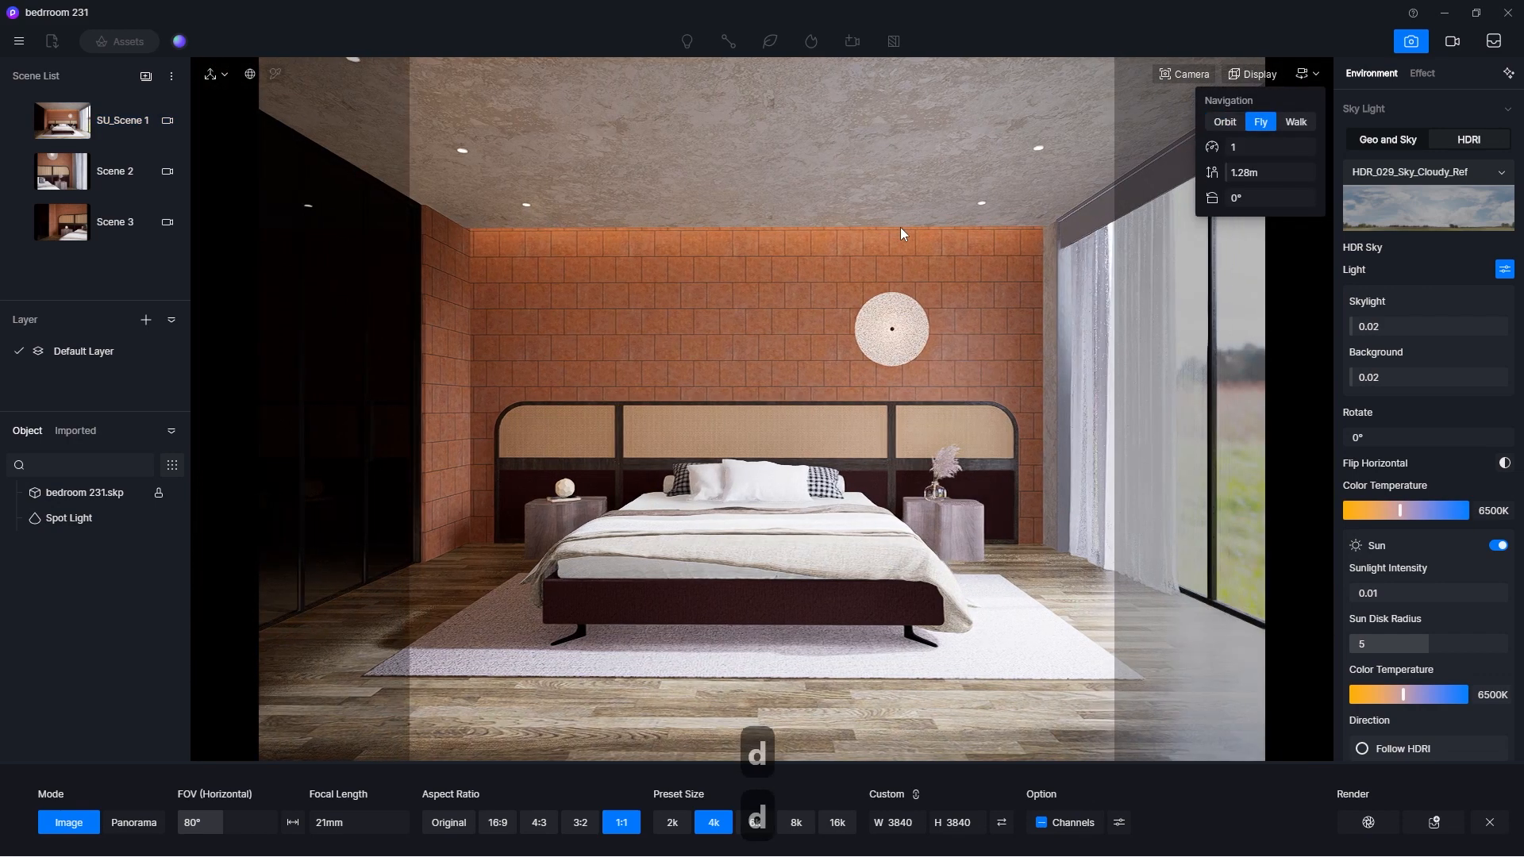
left_click(1180, 79)
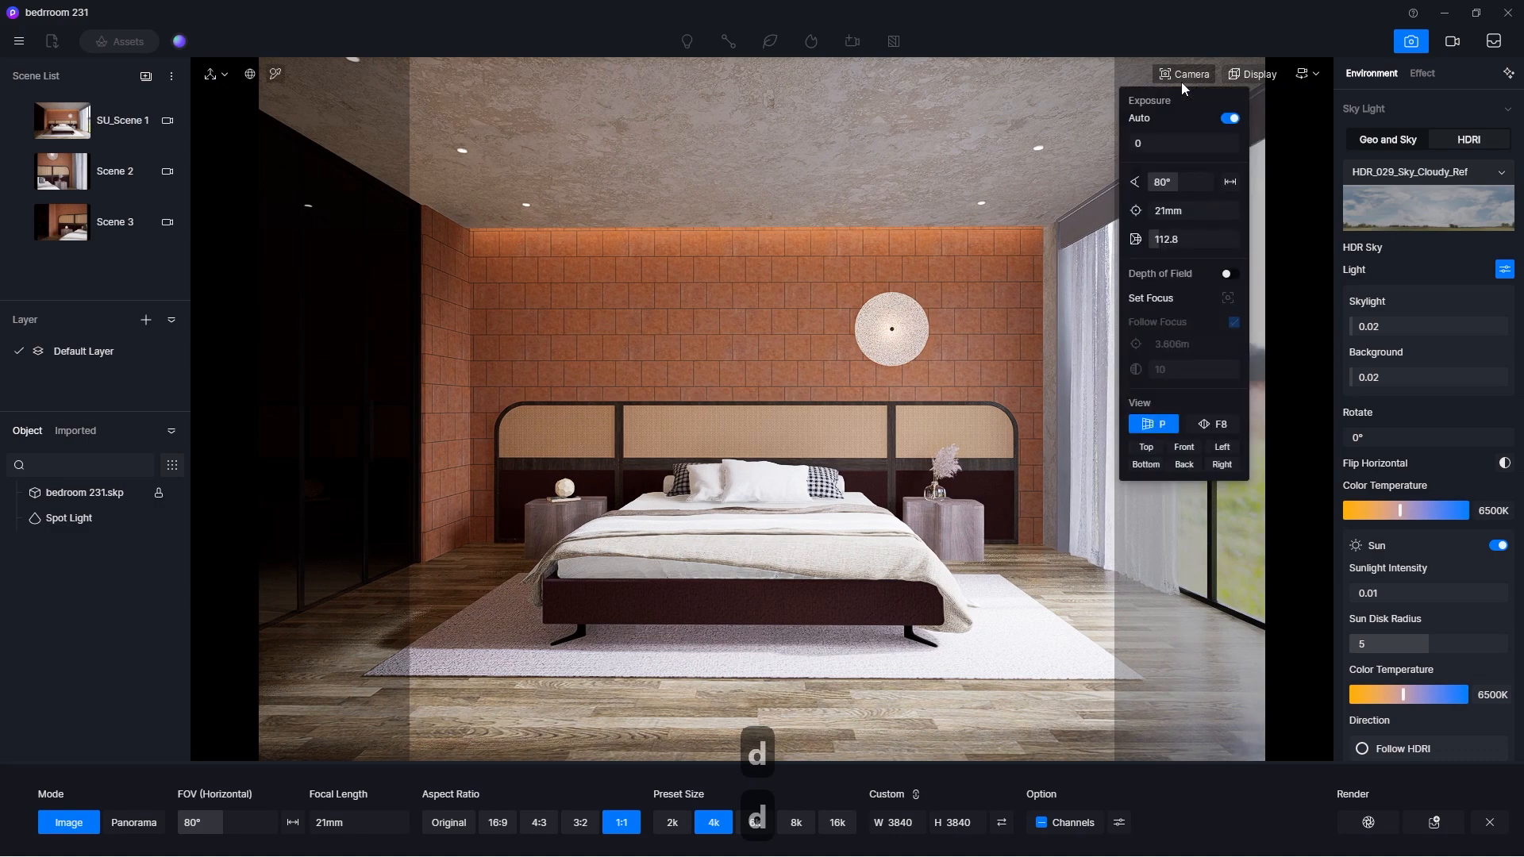
left_click(1097, 26)
key("a")
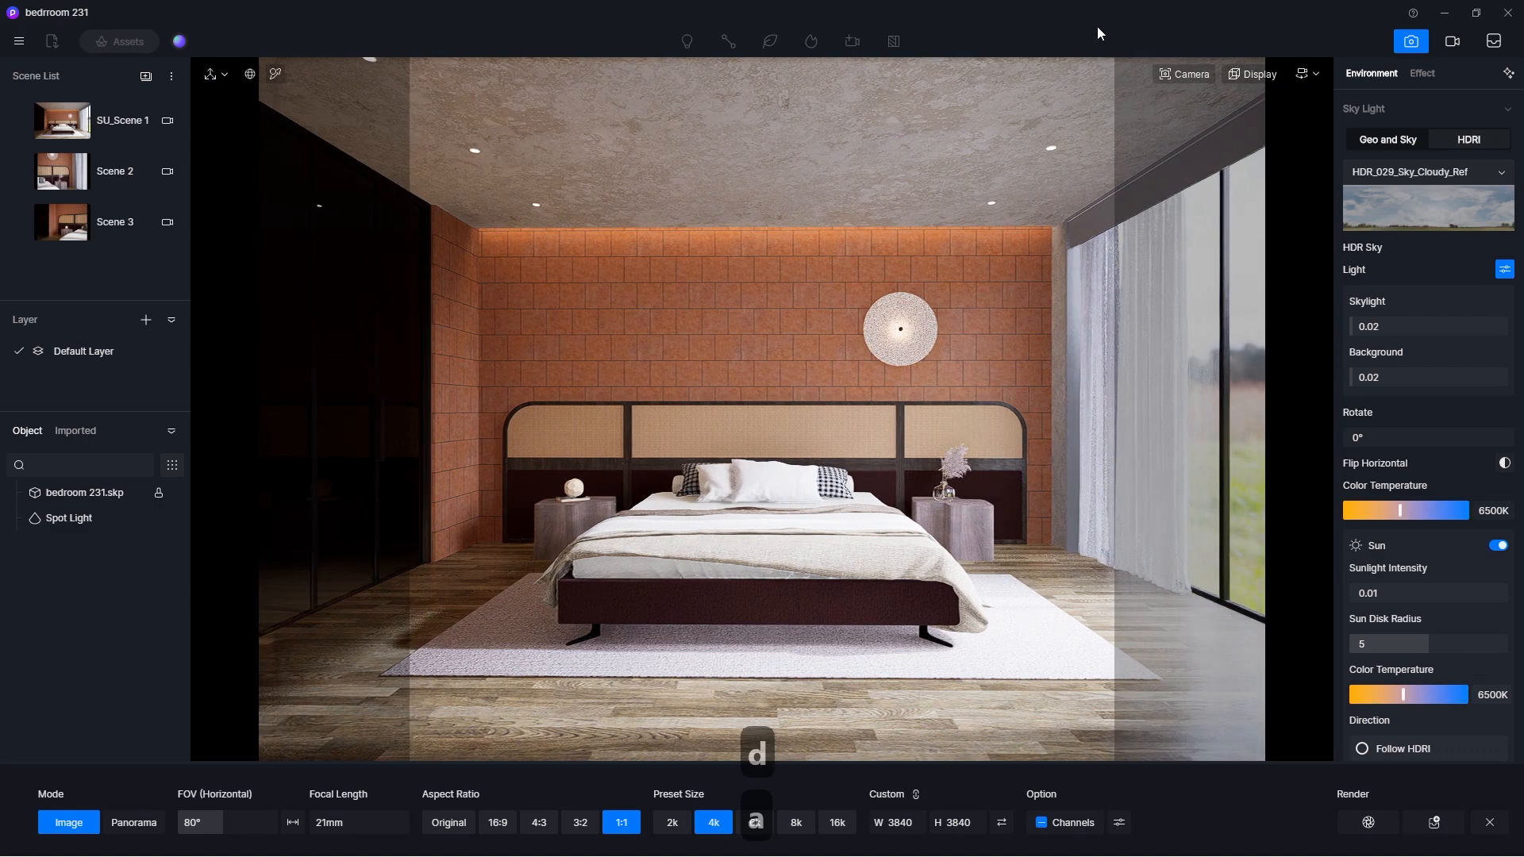
key("a")
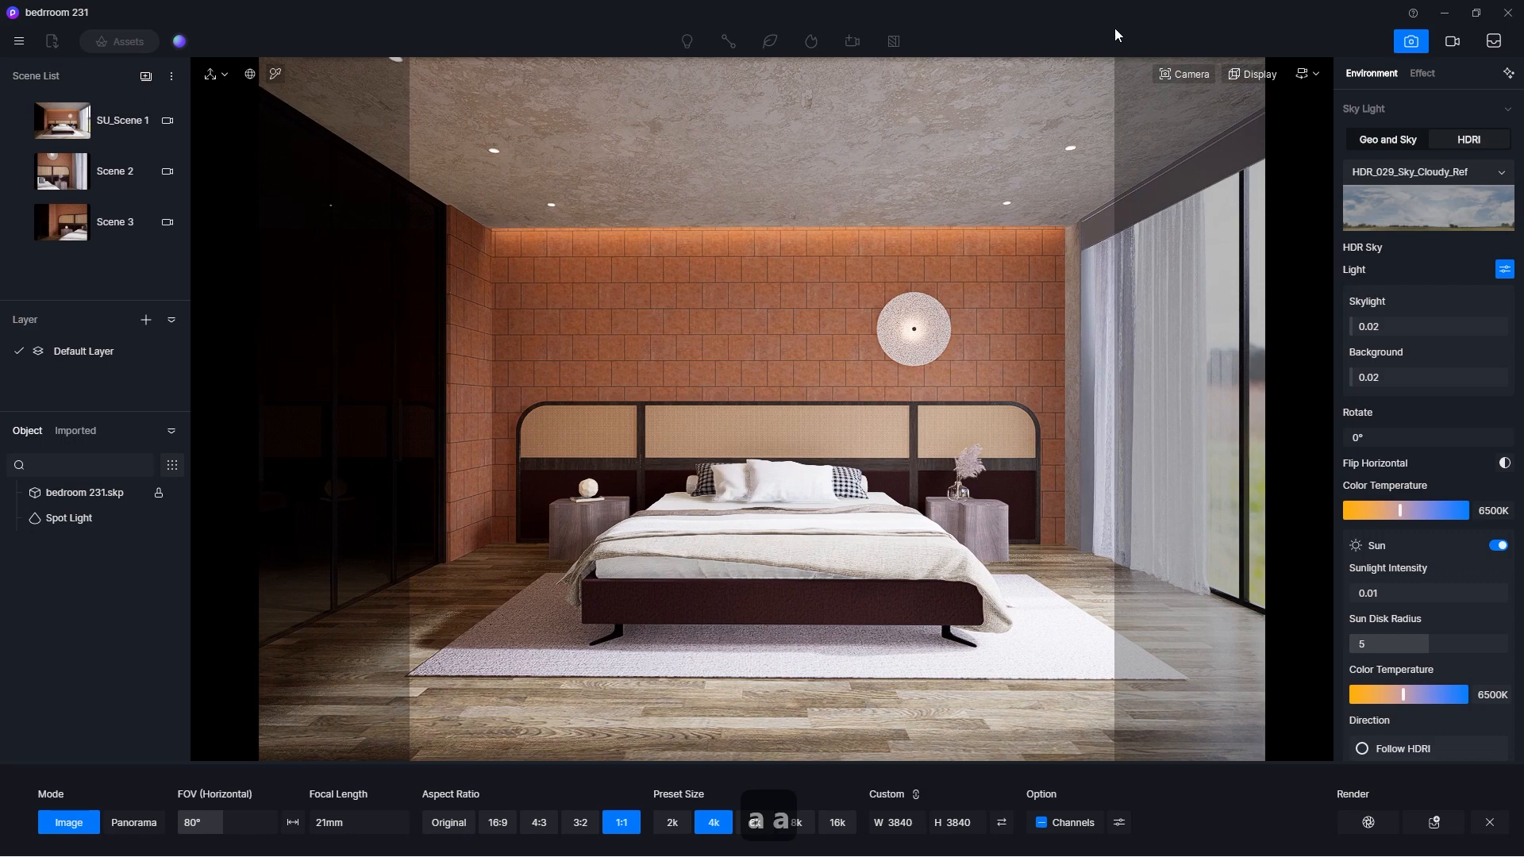
key("s")
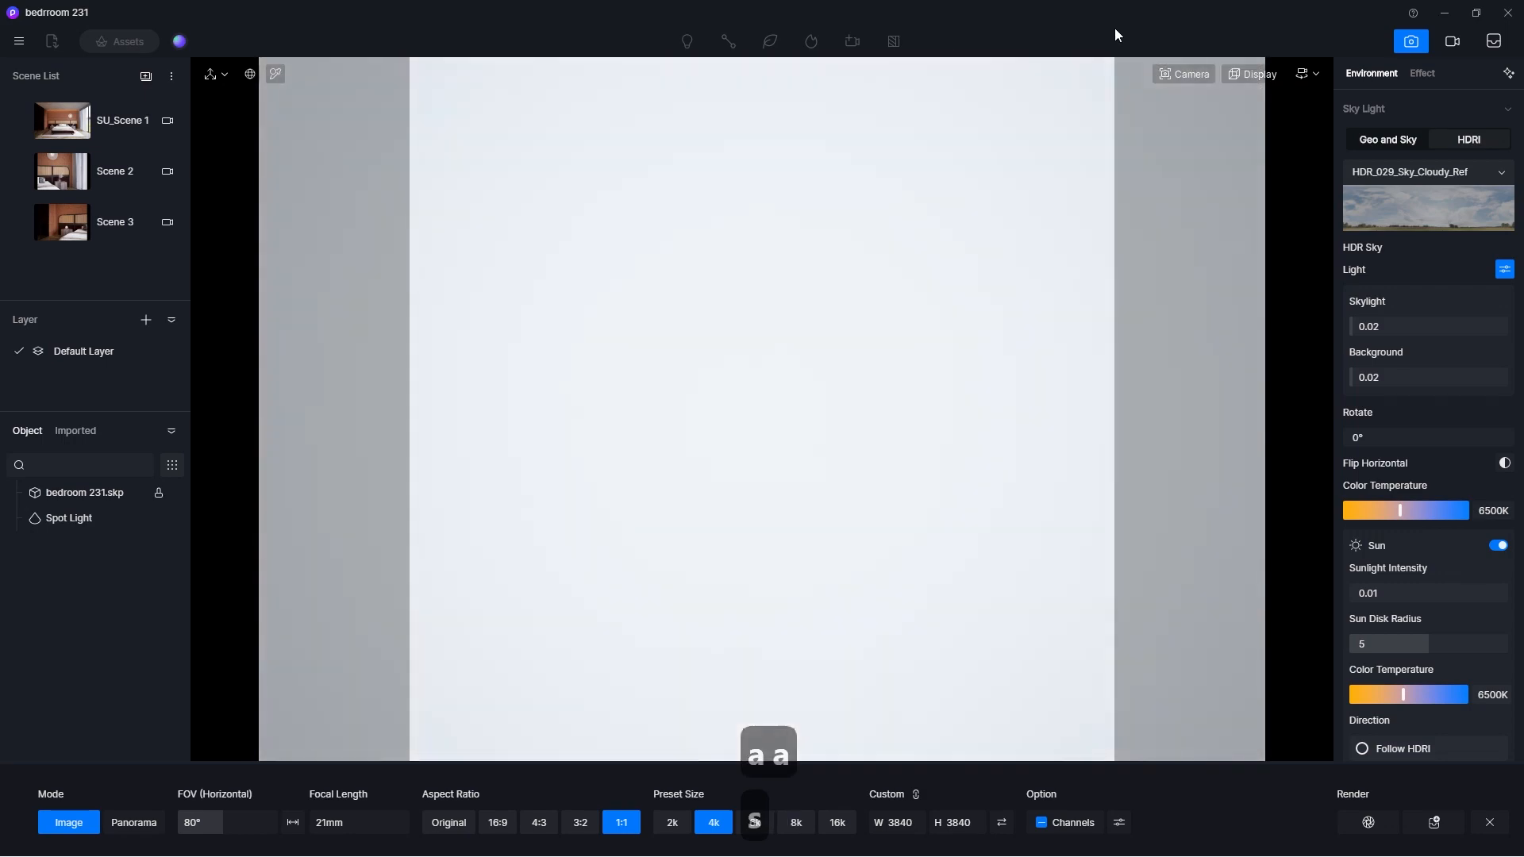
key("w")
key("w")
key("w")
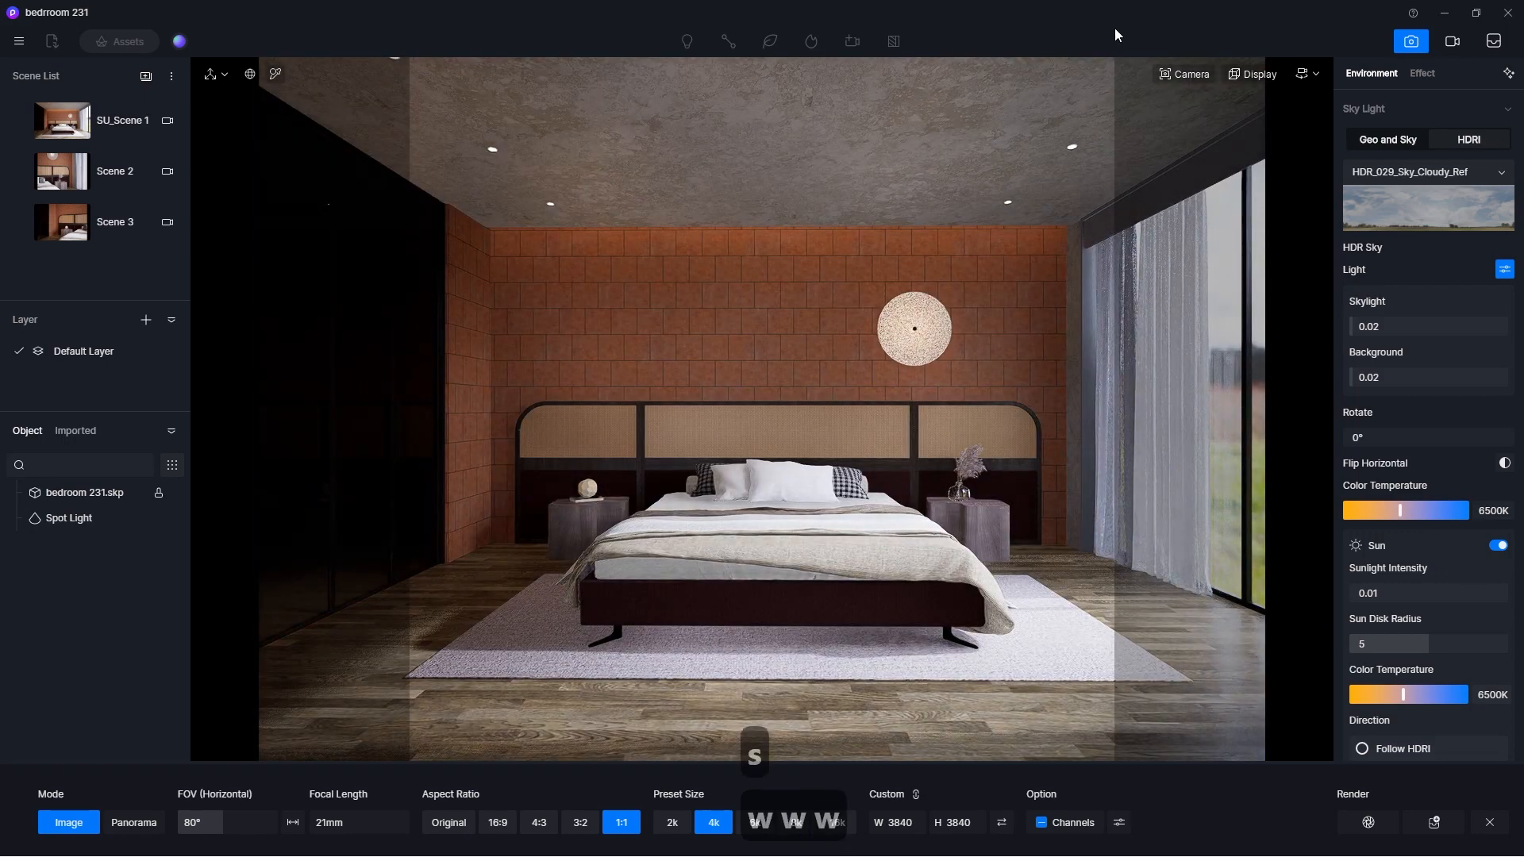
key("d")
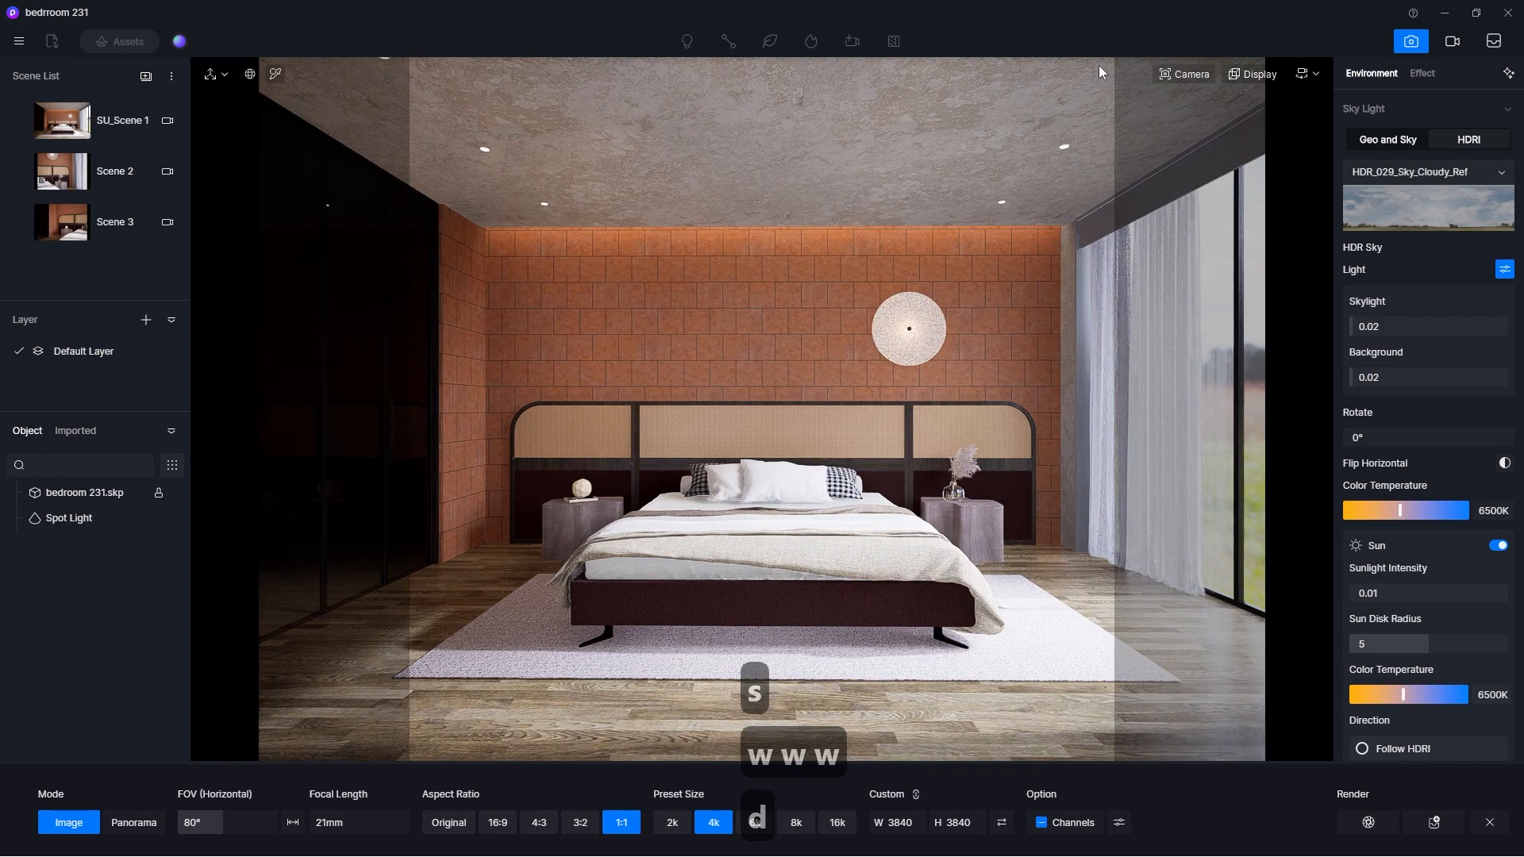
Step: Lower the camera slightly to fine-tune the vertical framing of the bed
key("e")
key("e")
key("q")
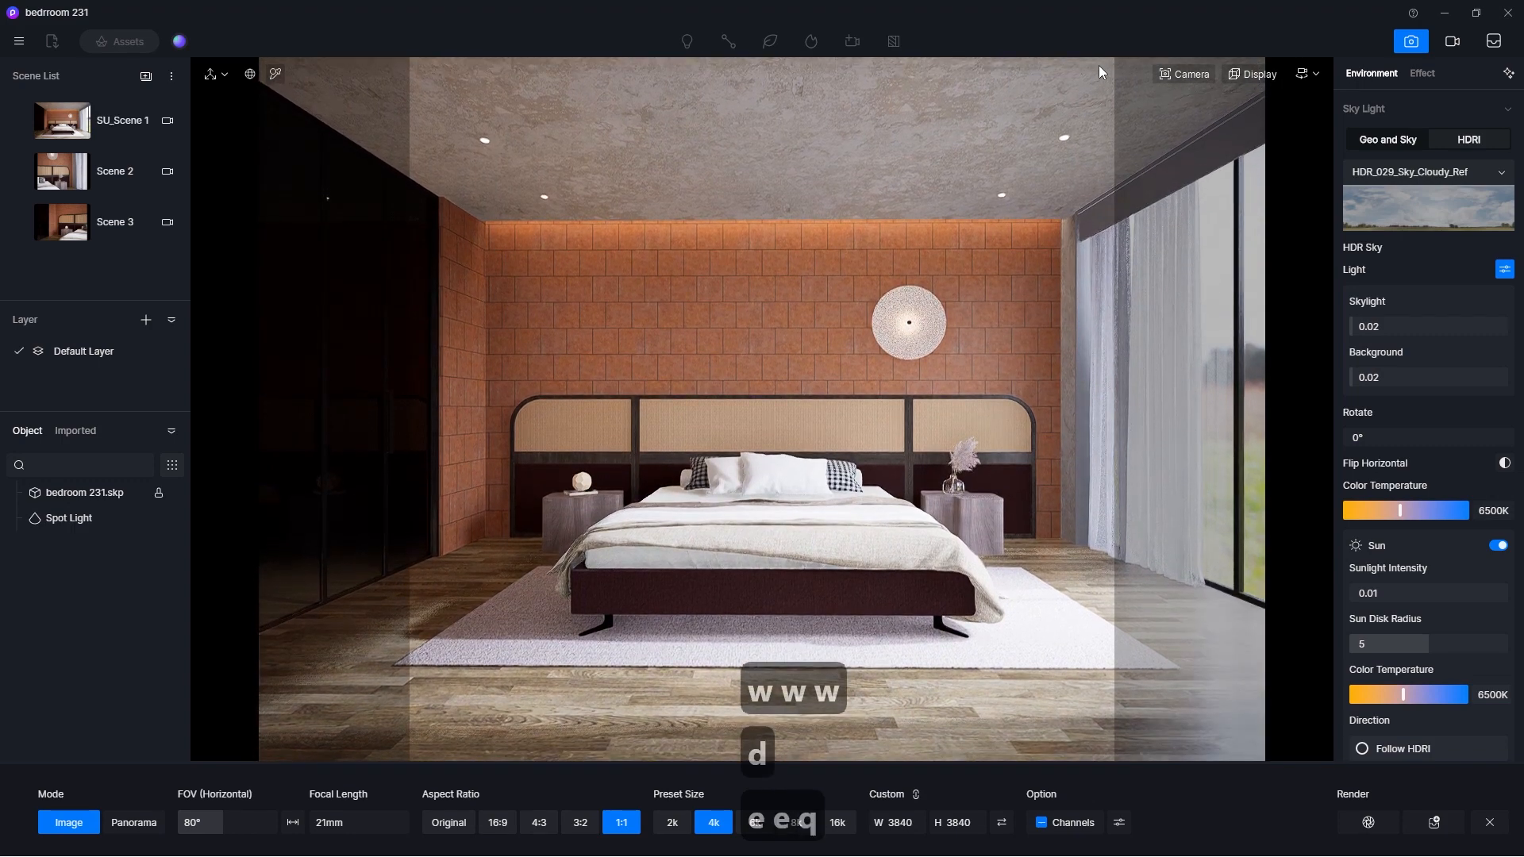
key("q")
key("e")
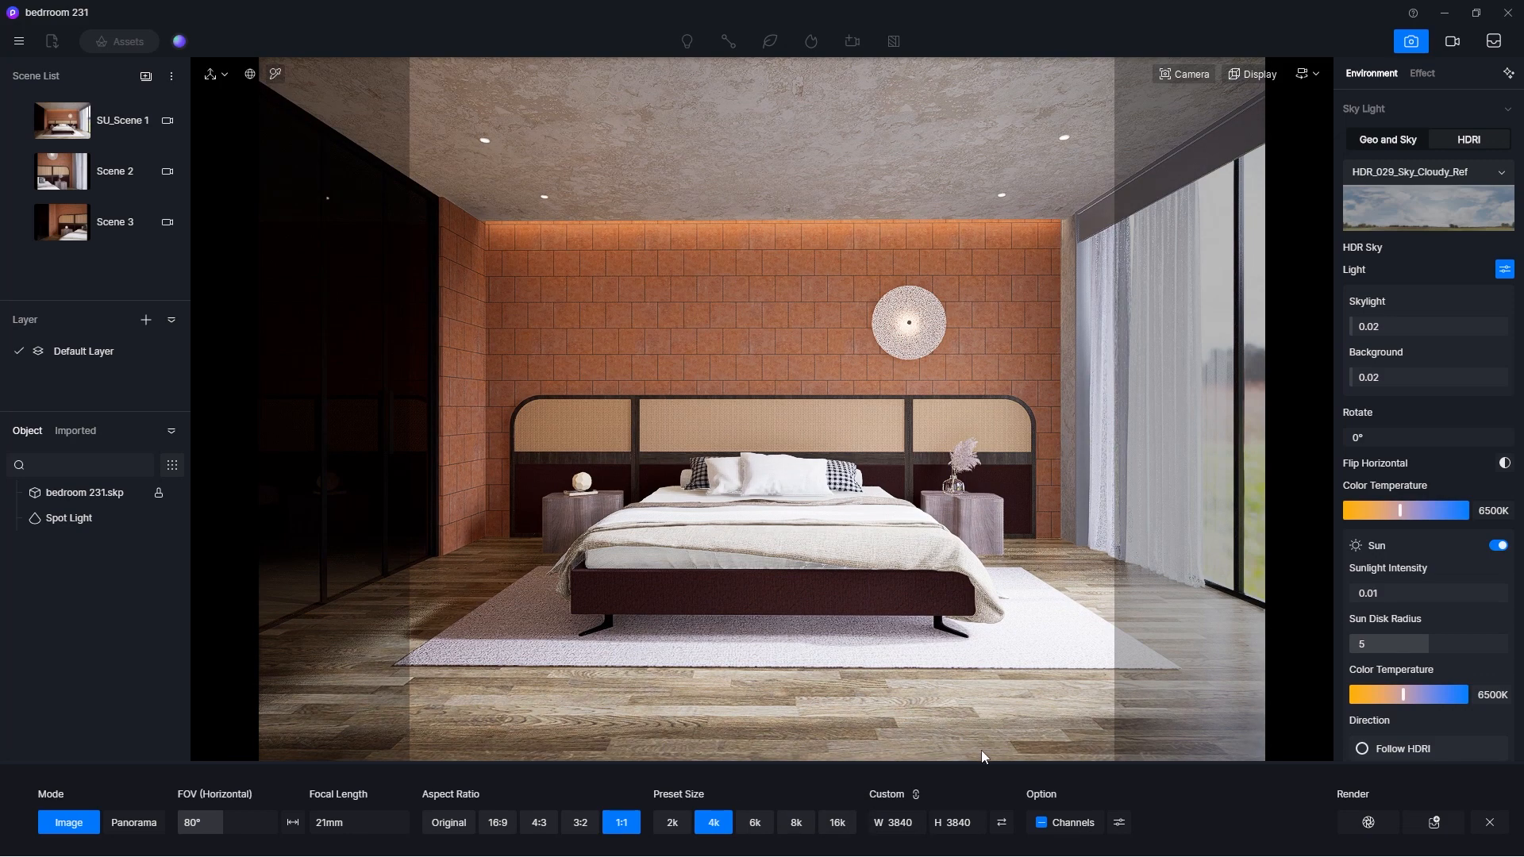
Step: Set the render size to 1080 x 1080 and render to D5_Image_20240219_223129.png in the square folder
left_click(975, 817)
type("1080")
key("Return")
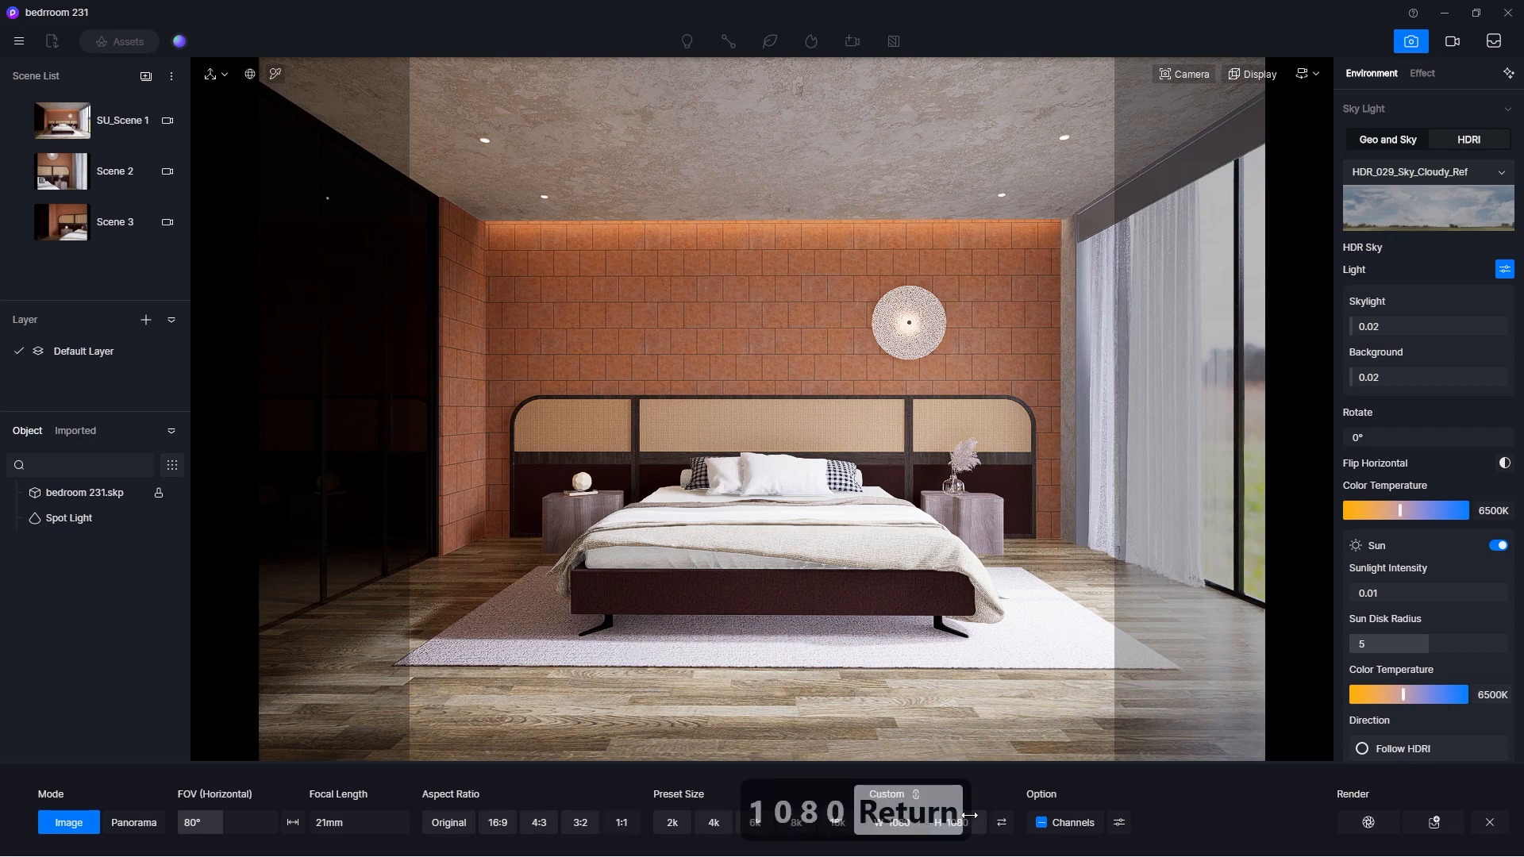
left_click(1342, 819)
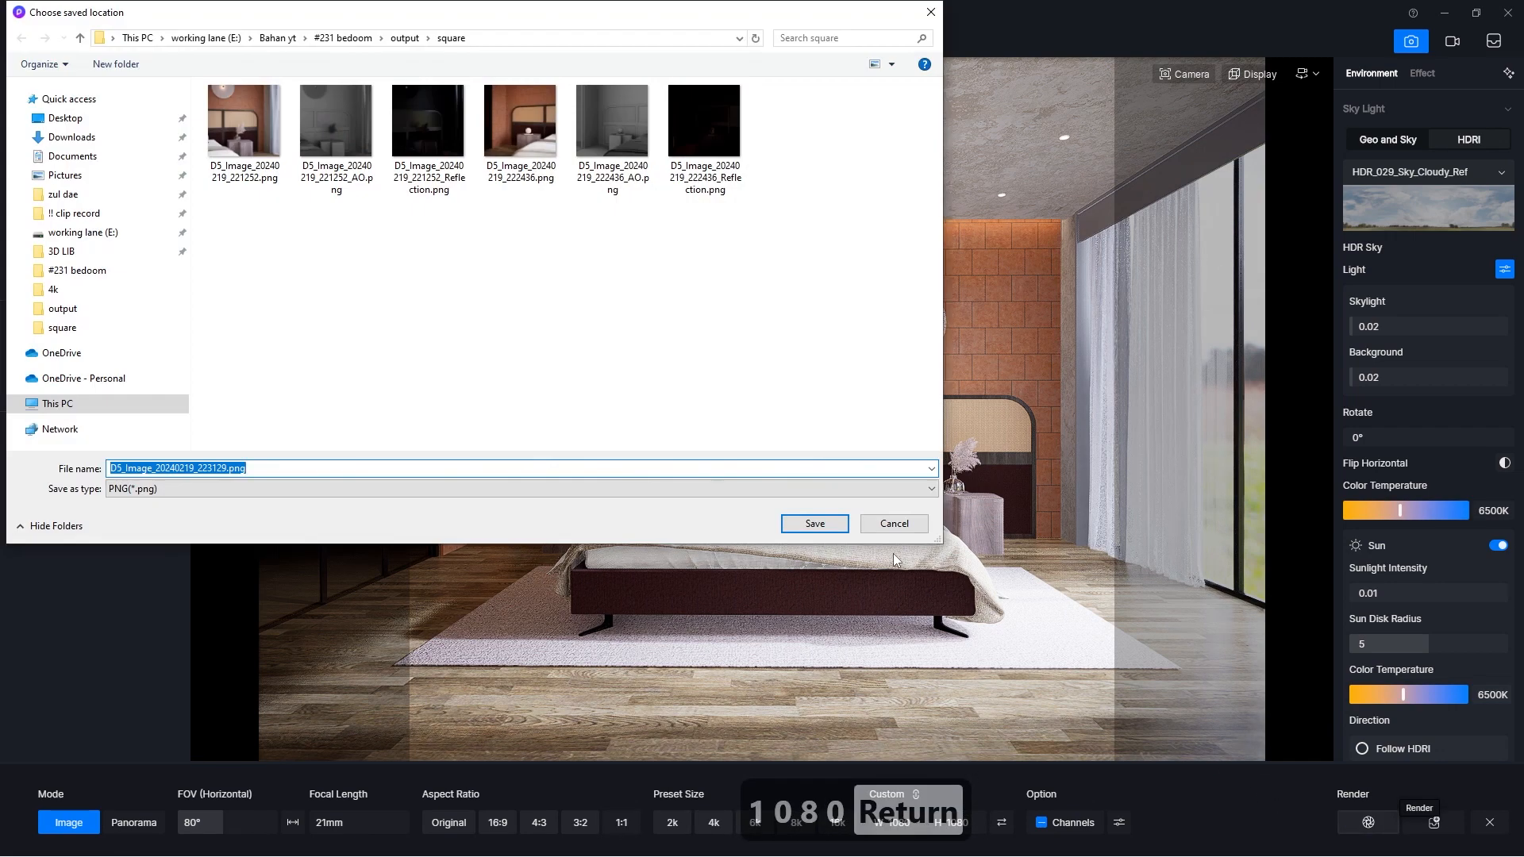
left_click(815, 525)
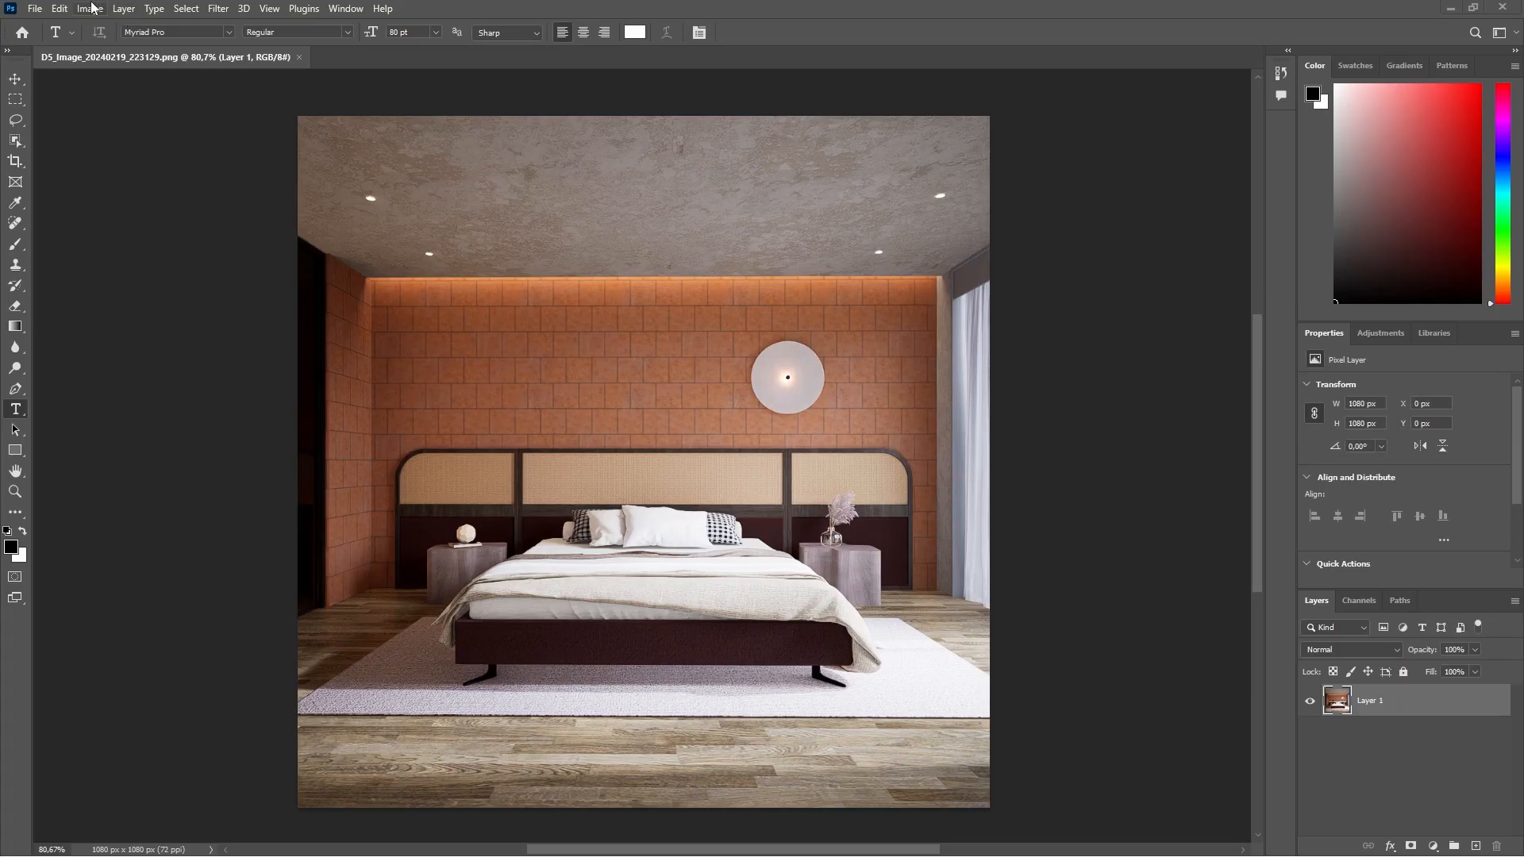
Step: In Photoshop, convert D5_Image_20240219_223129.png to 16 bits per channel and turn Layer 1 into a smart object
left_click(91, 8)
mouse_move(103, 24)
left_click(293, 169)
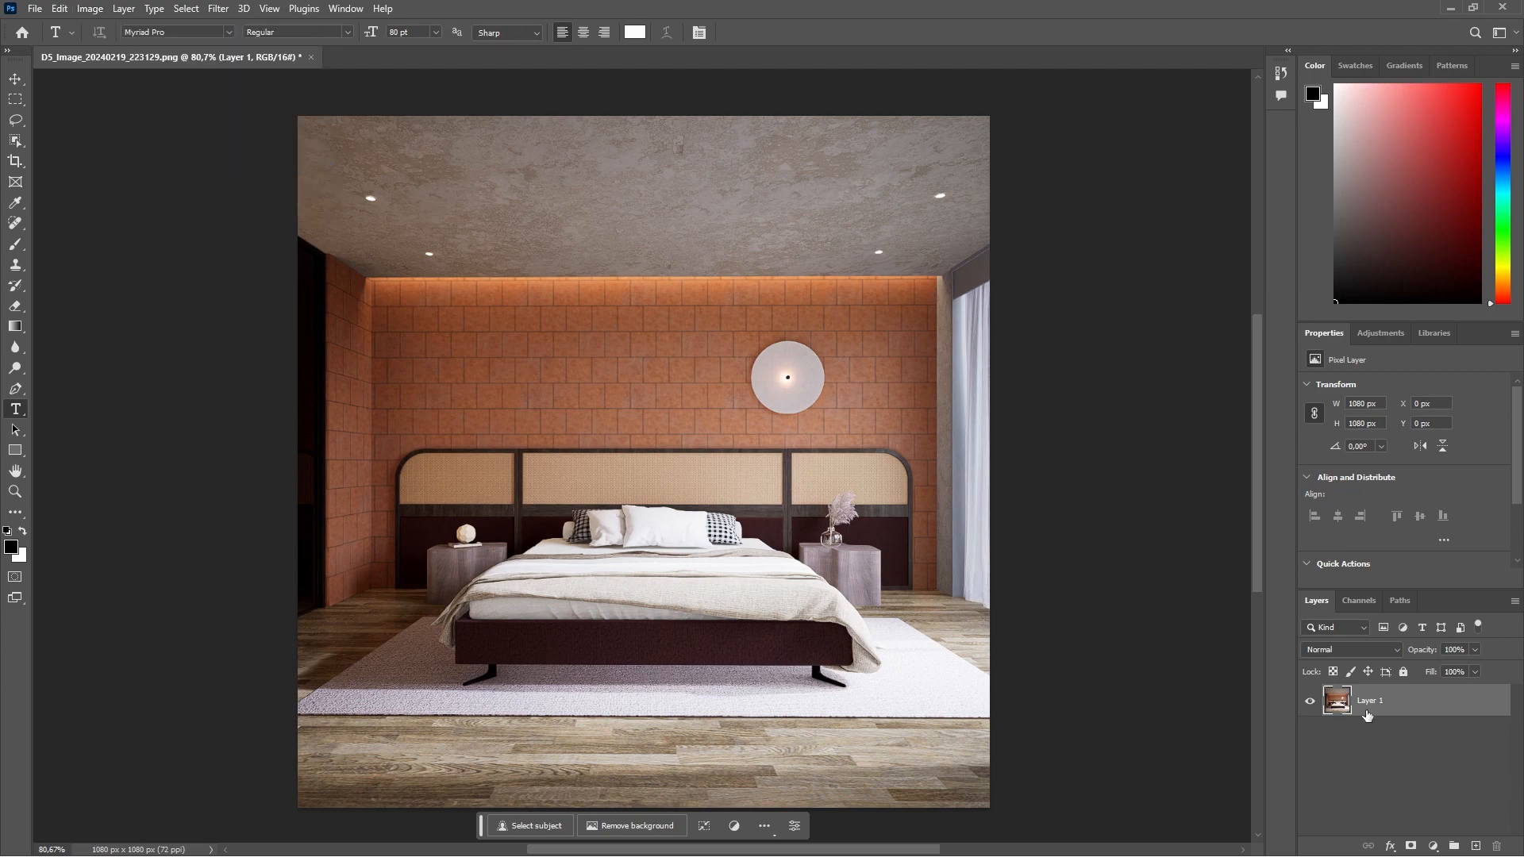
right_click(1366, 716)
left_click(1421, 307)
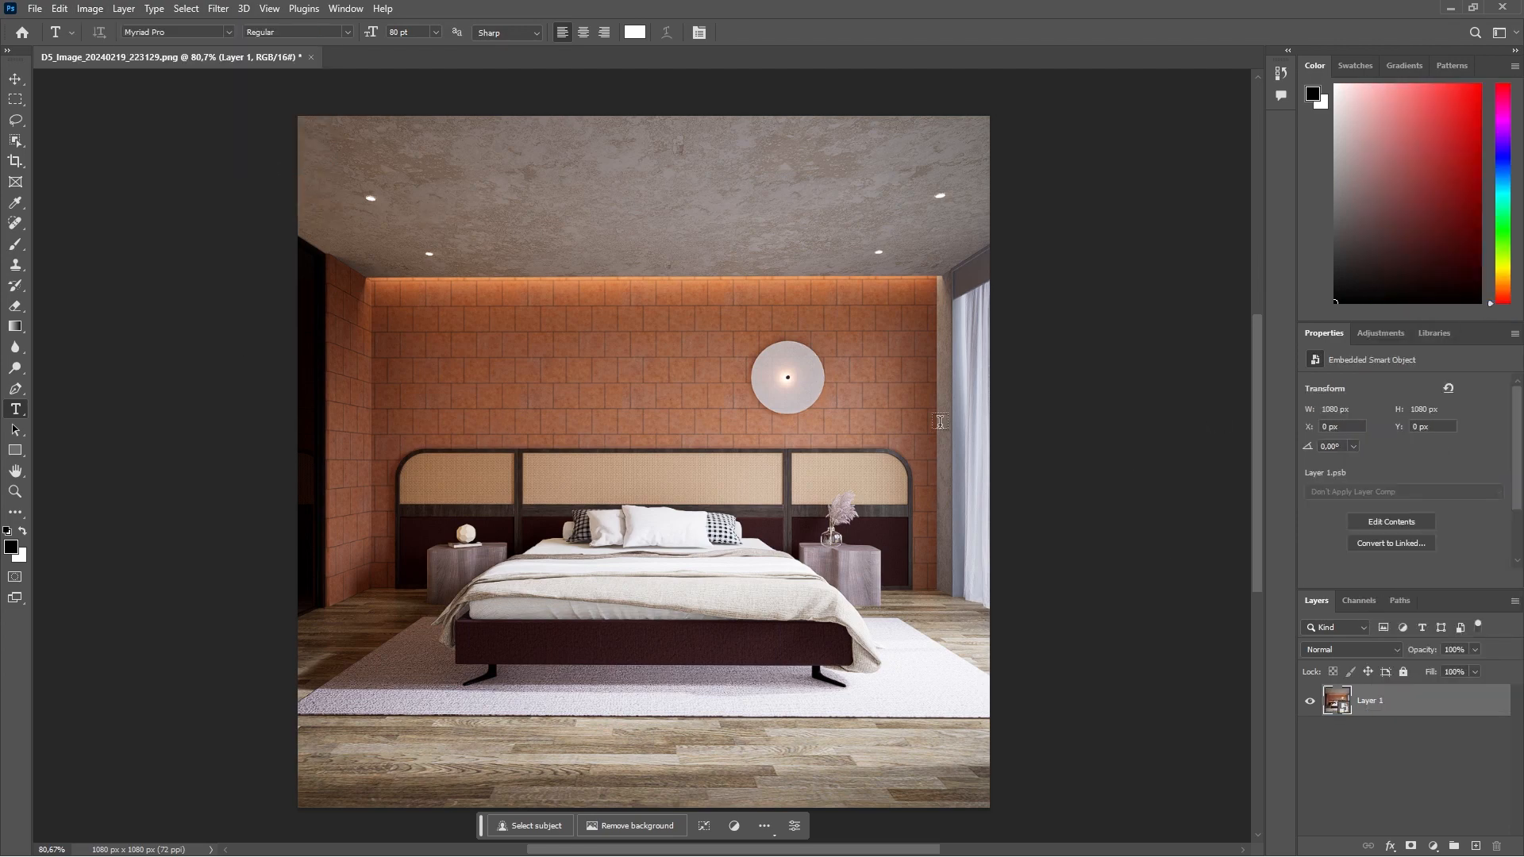
Step: Apply the Camera Raw Filter to Layer 1 by loading the previously used settings file
left_click(219, 7)
left_click(262, 130)
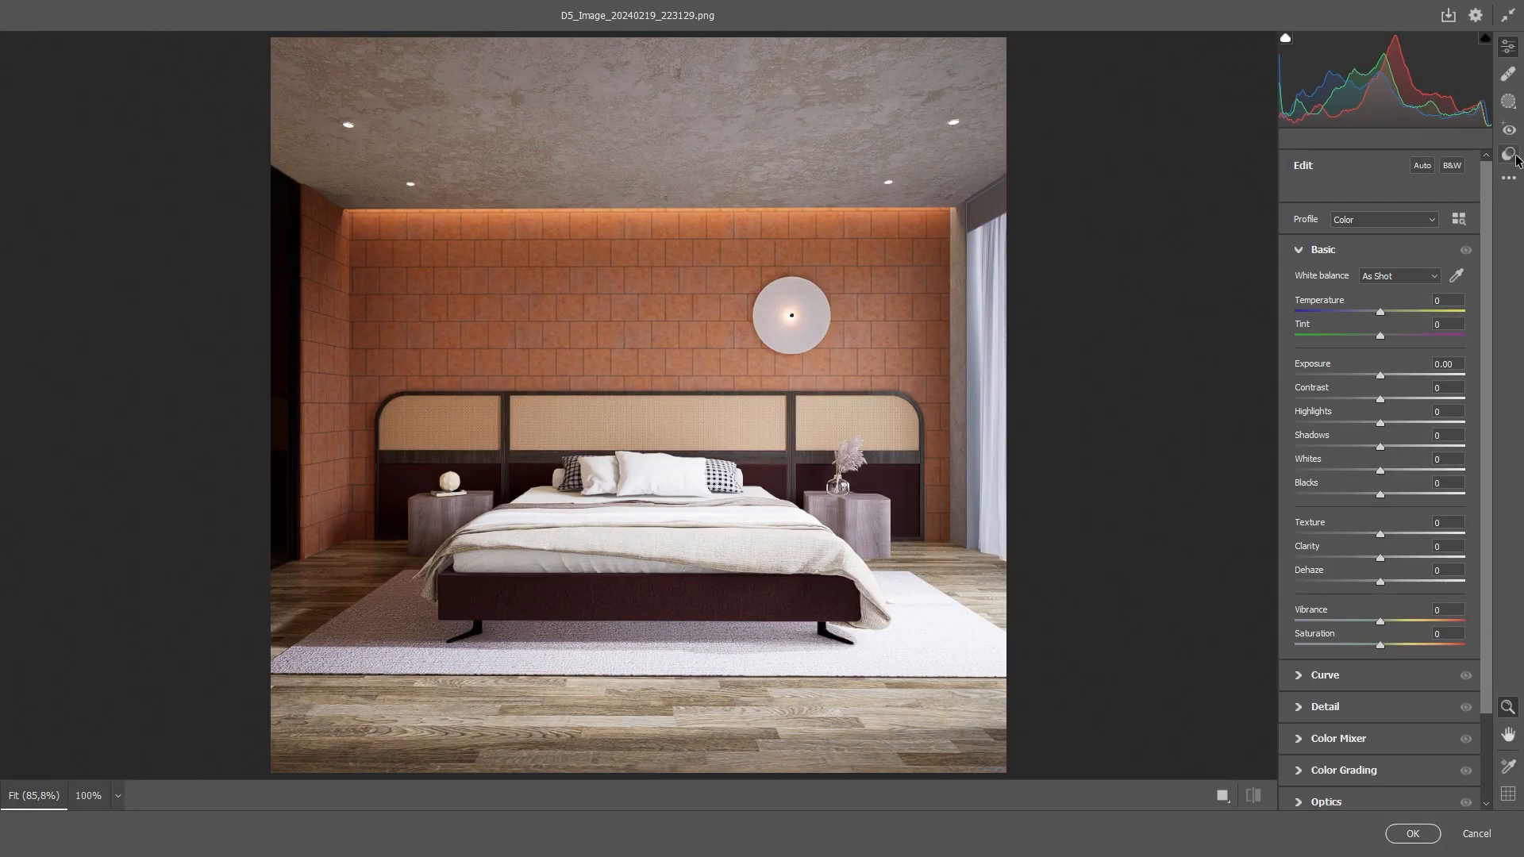
left_click(1507, 180)
left_click(1339, 363)
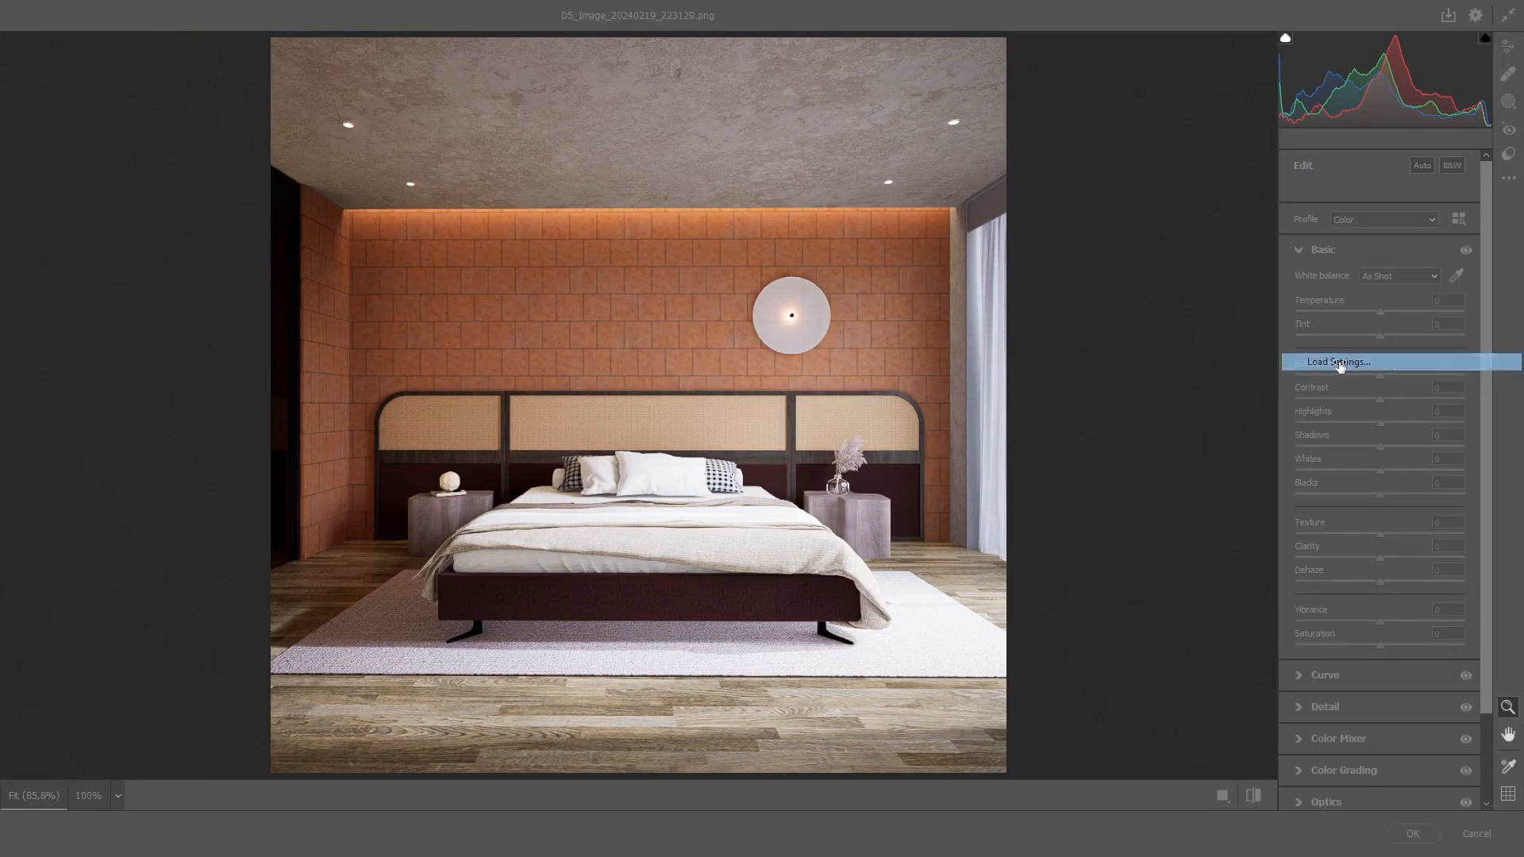
double_click(370, 139)
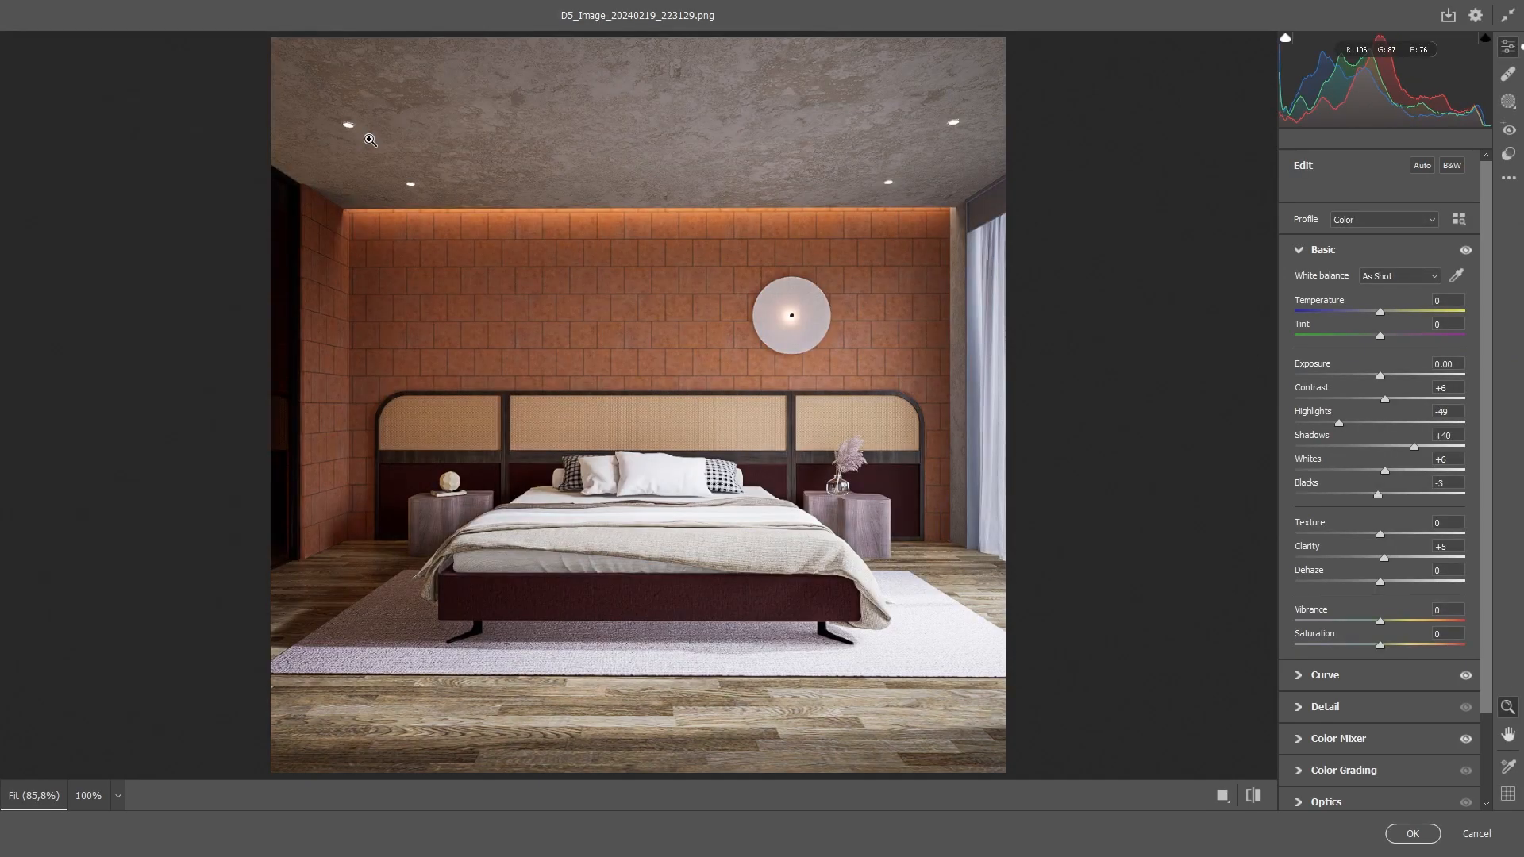
left_click(1413, 833)
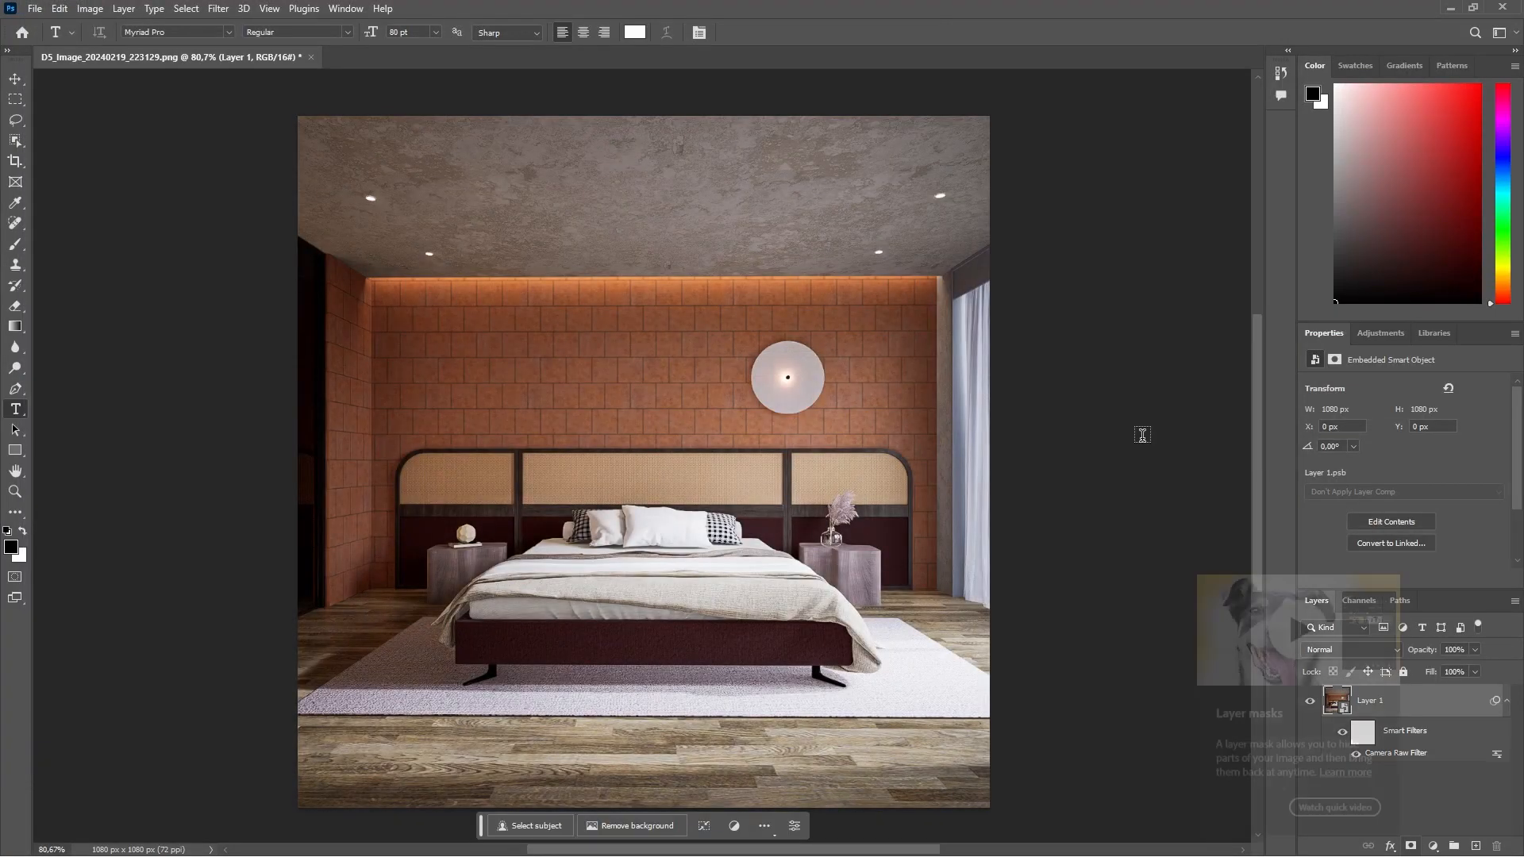
Step: Place D5_Image_20240219_223129_Reflection.png above Layer 1 and set its blend mode to Screen
left_click_drag(887, 7, 818, 244)
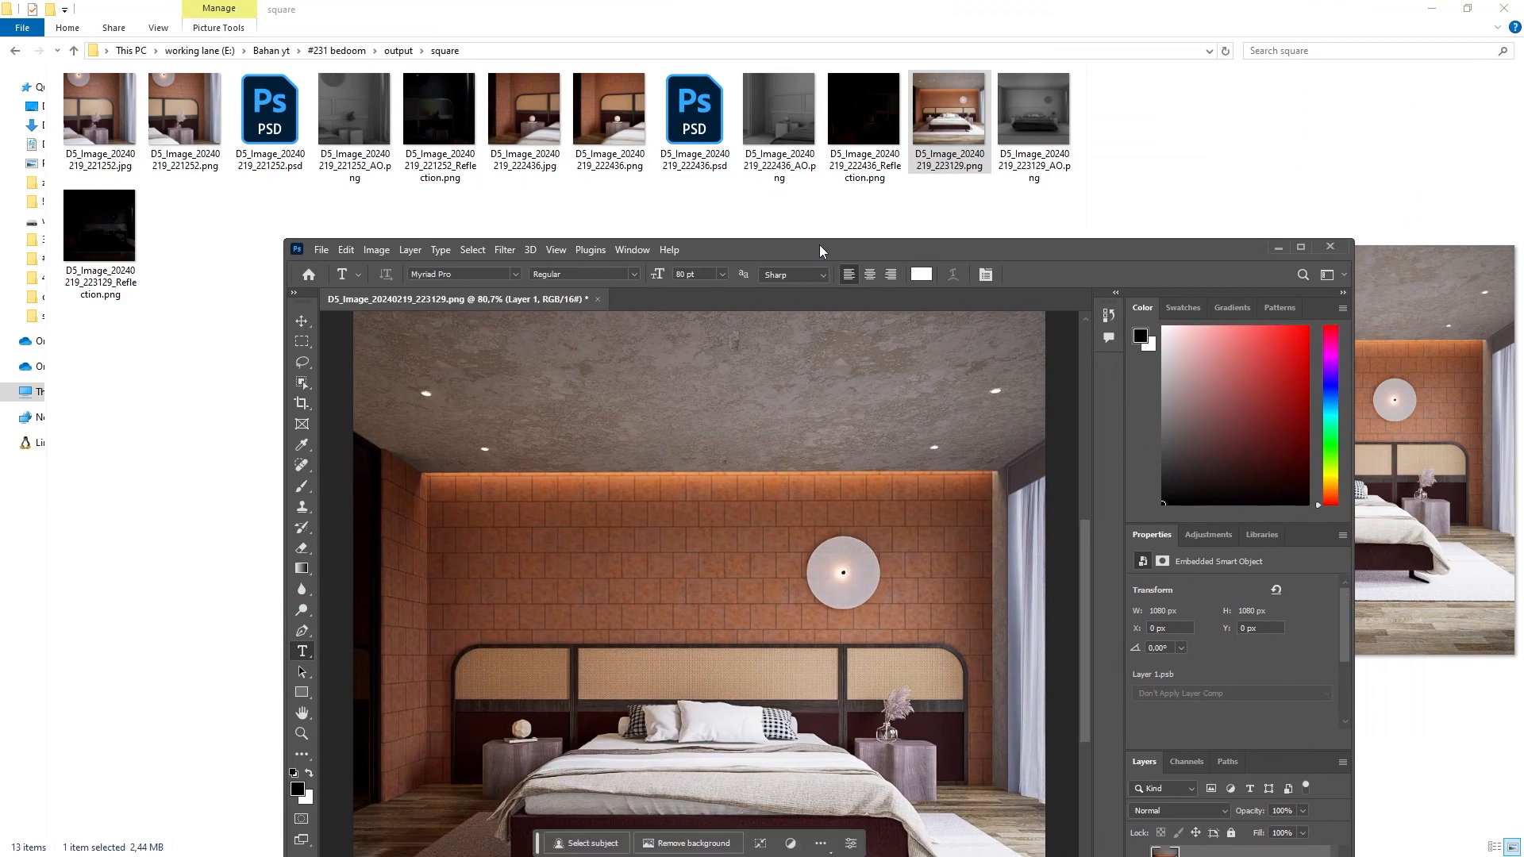
left_click_drag(99, 229, 627, 540)
left_click(1300, 248)
left_click_drag(893, 417, 893, 437)
left_click(786, 33)
key("t")
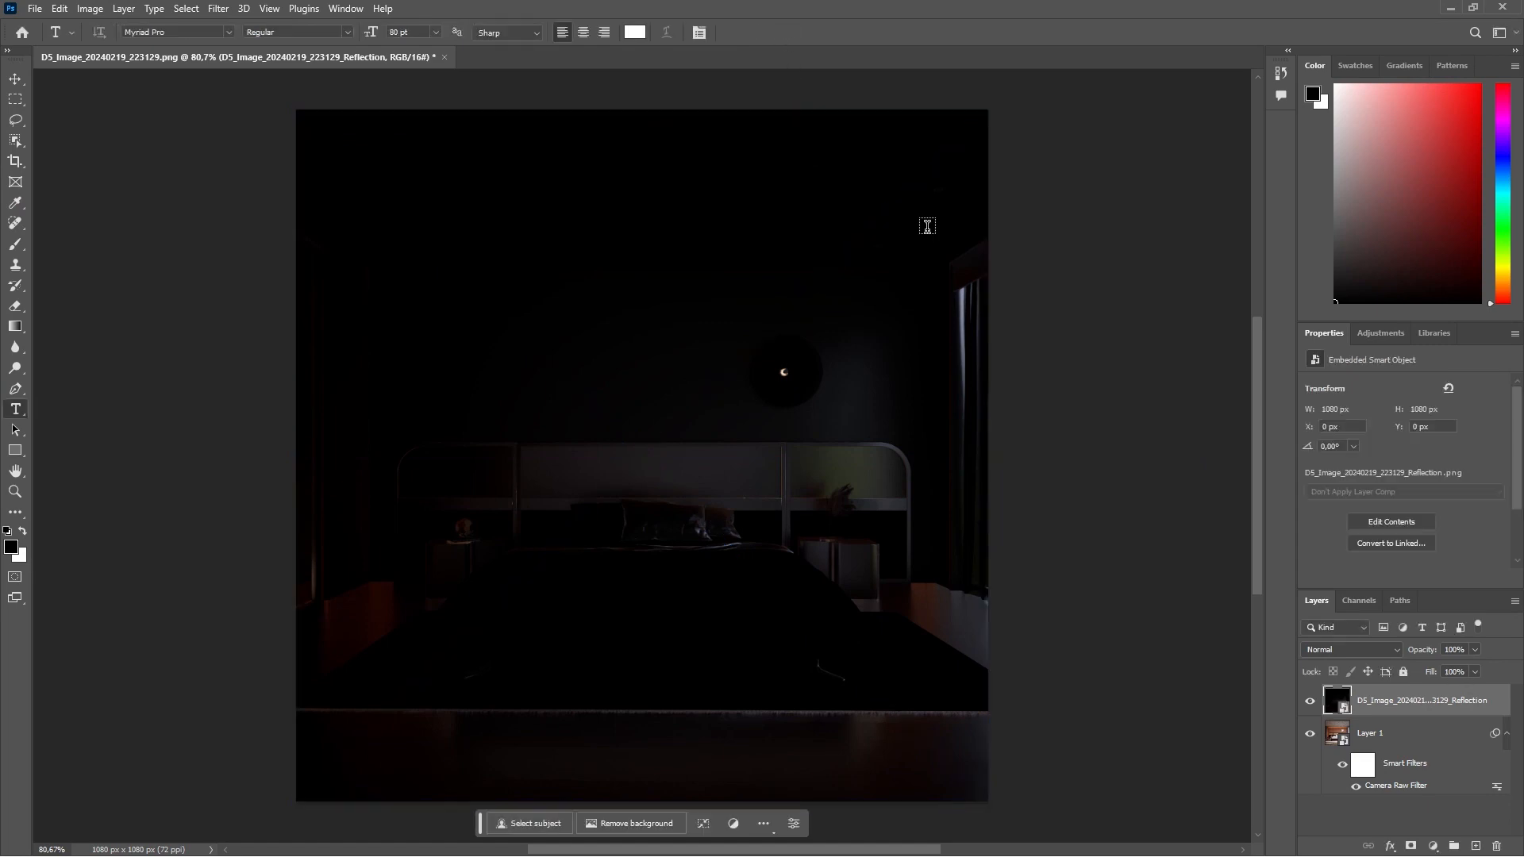
left_click(1345, 653)
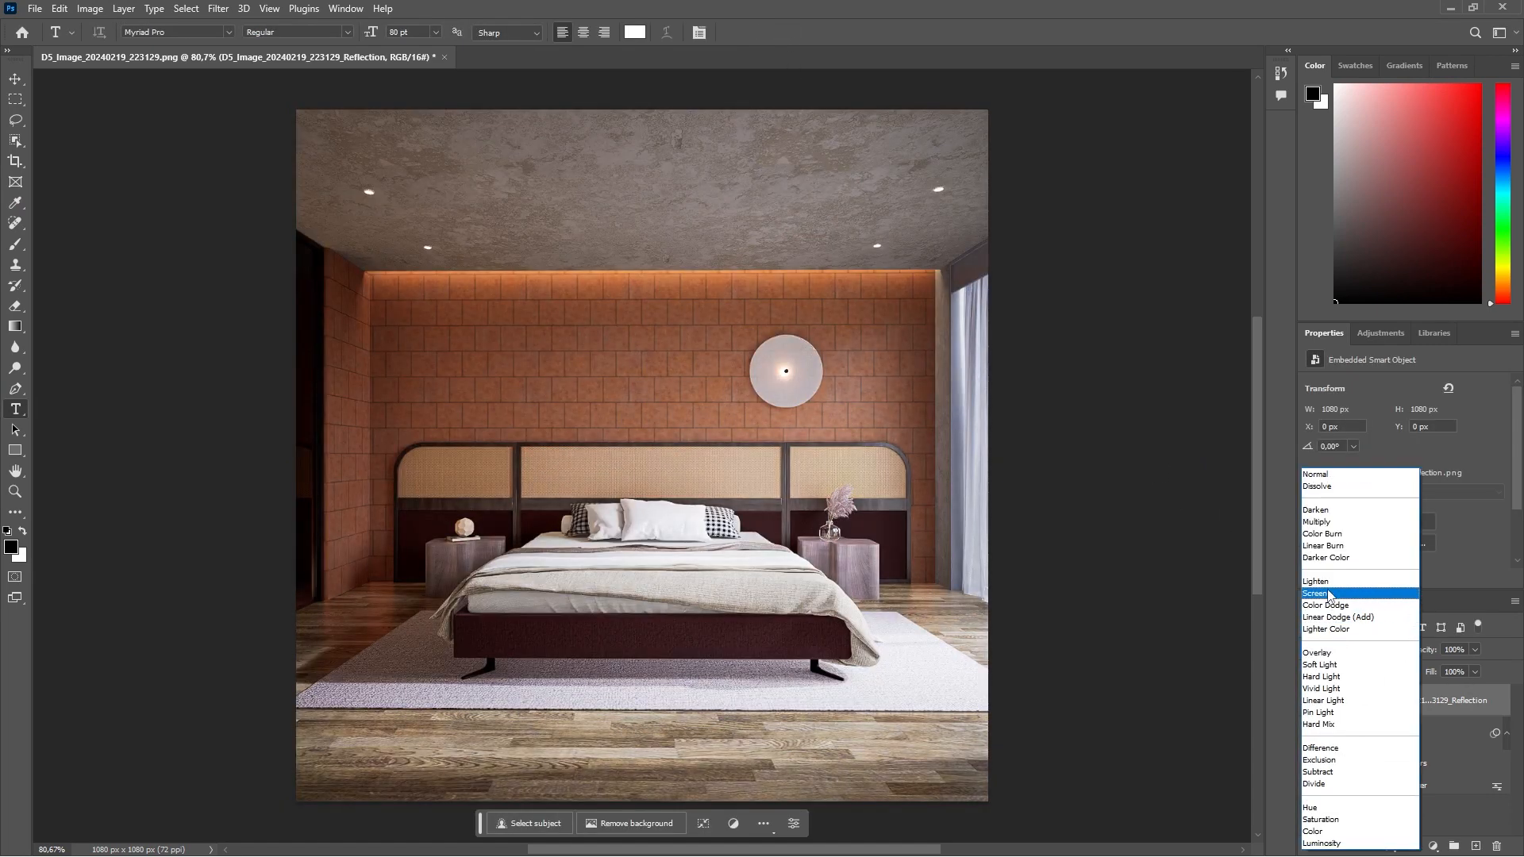
left_click(1329, 595)
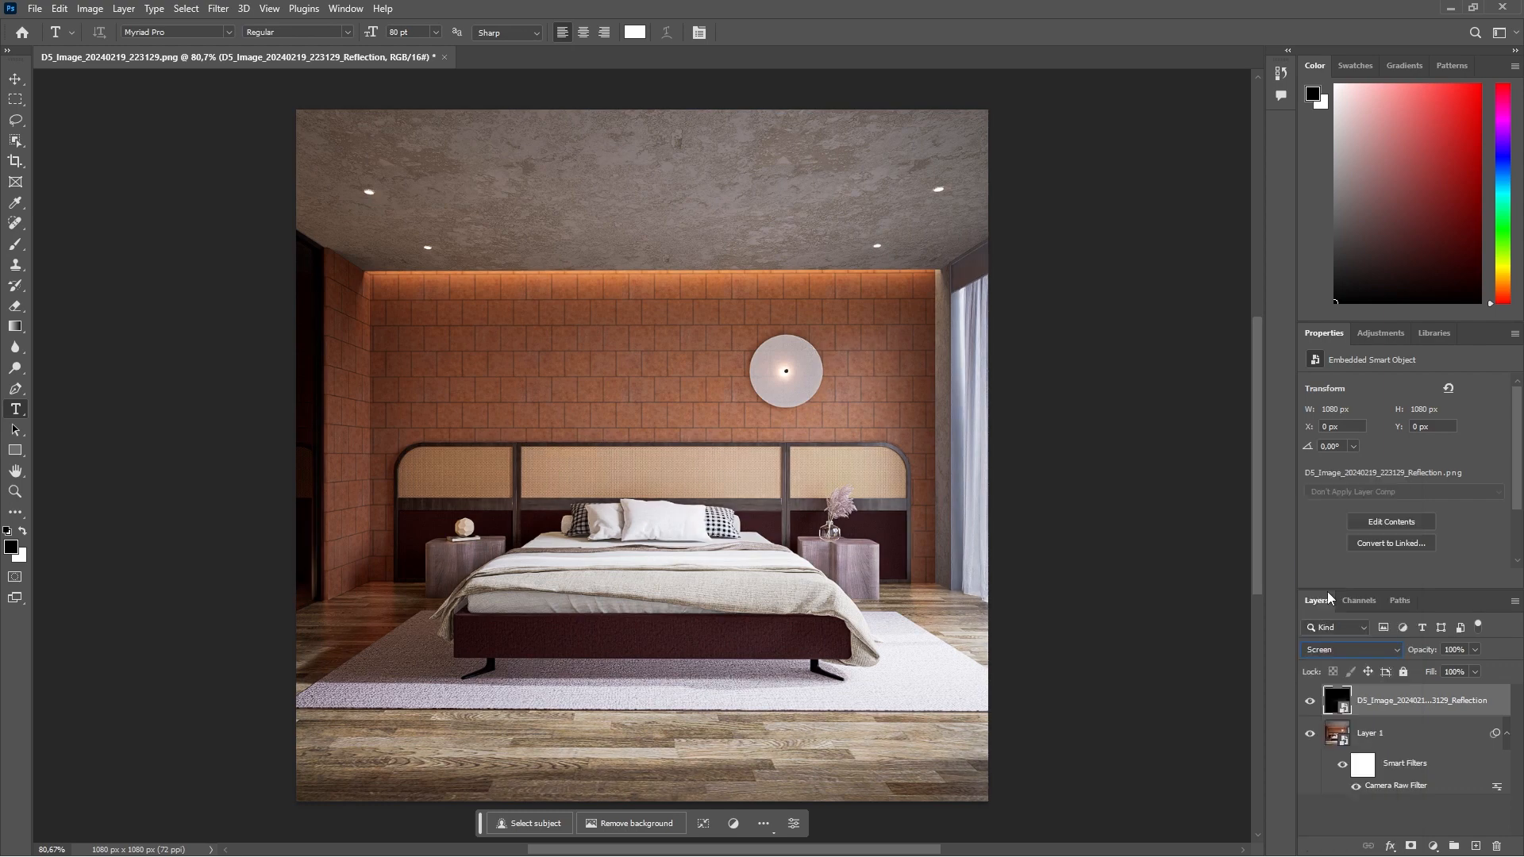
Step: Save the document as D5_Image_20240219_223129.psd in the square folder with Maximize Compatibility enabled
left_click(33, 10)
left_click(111, 200)
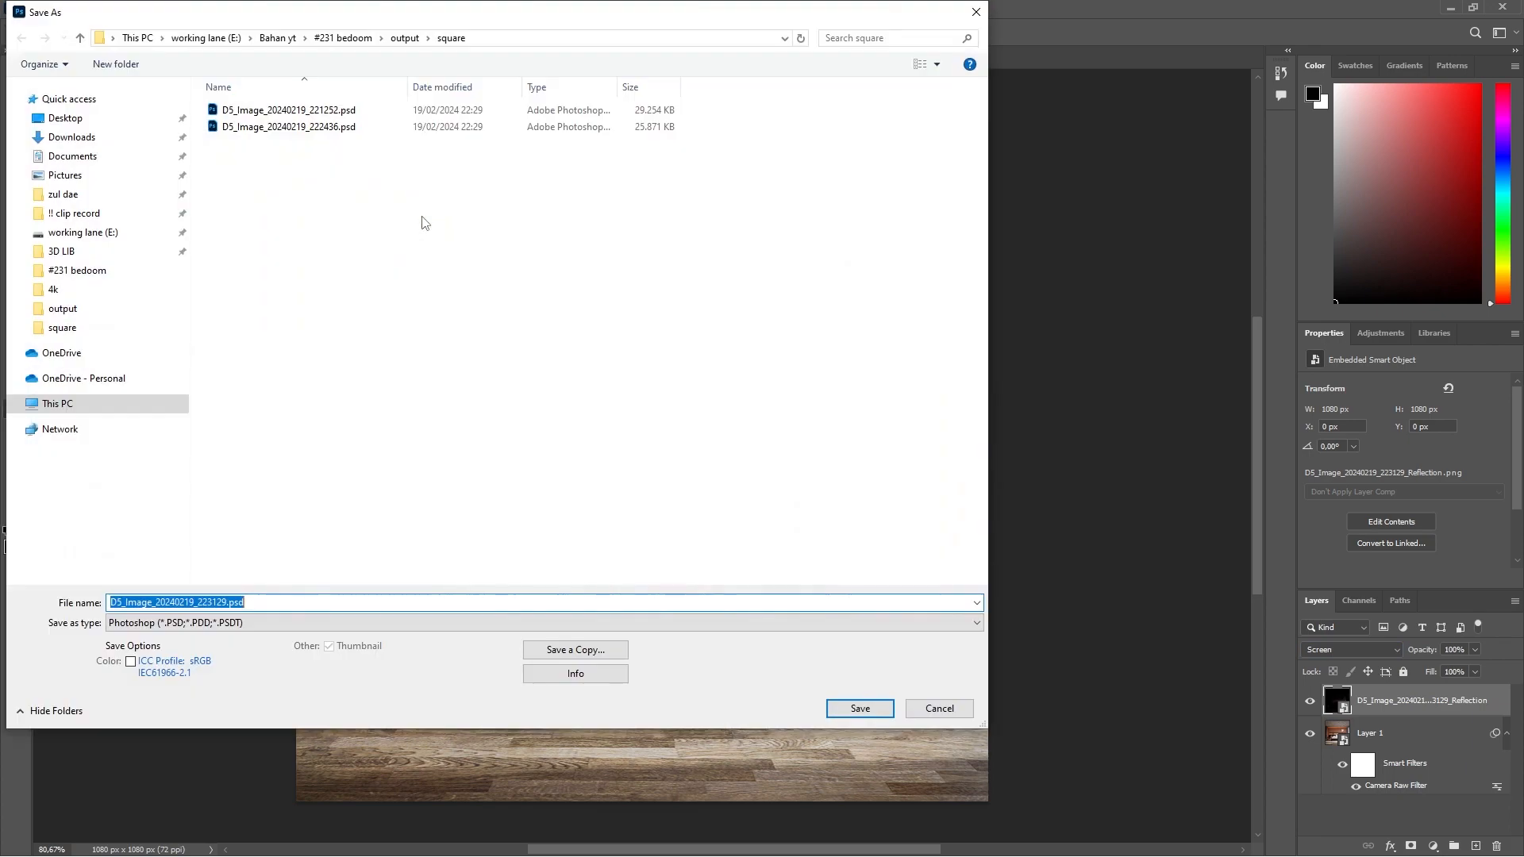
left_click(860, 708)
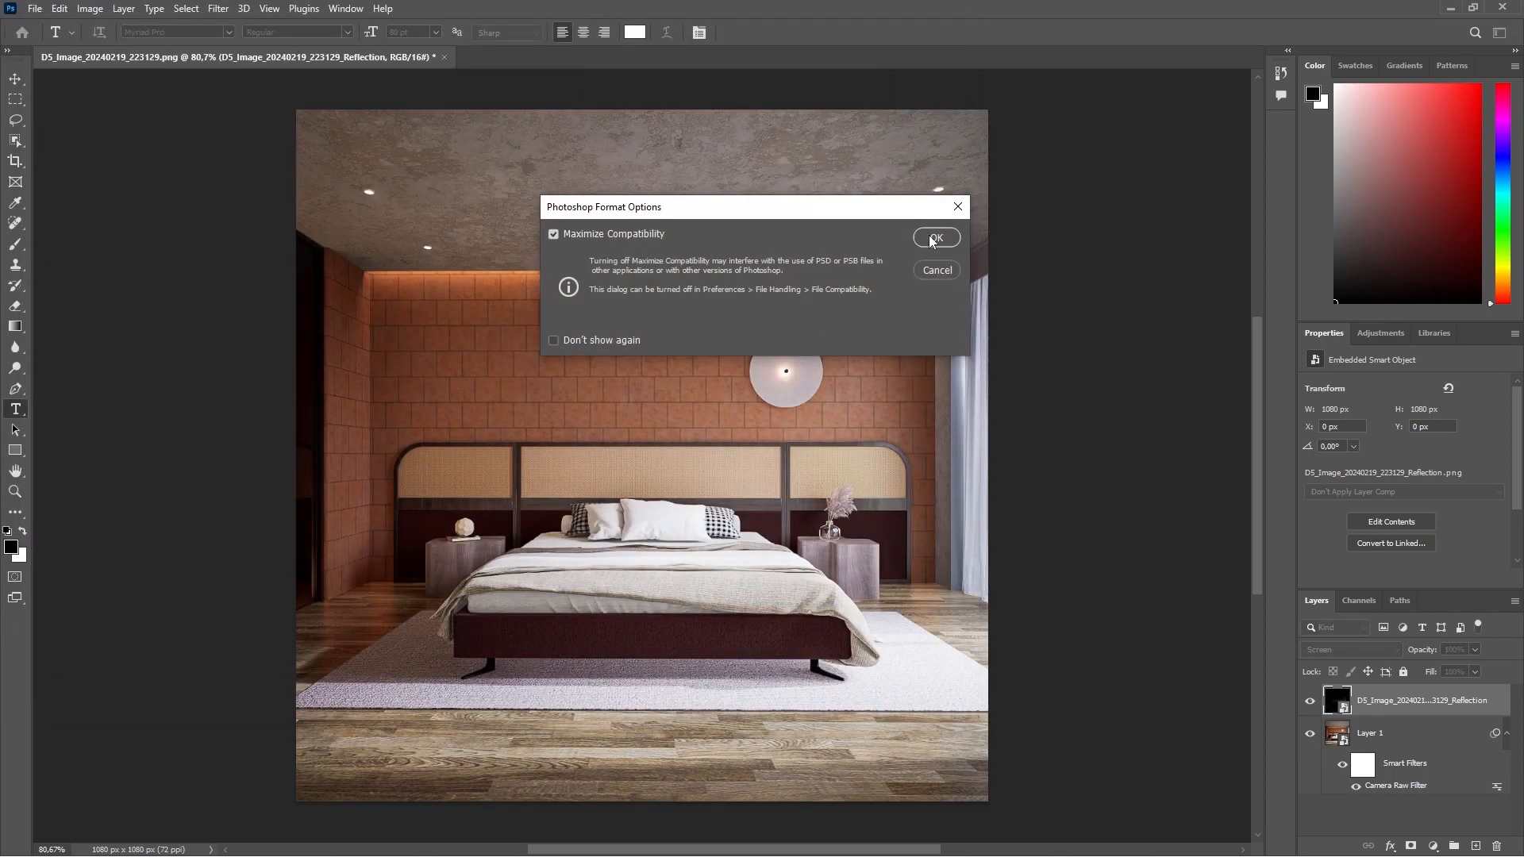
left_click(933, 240)
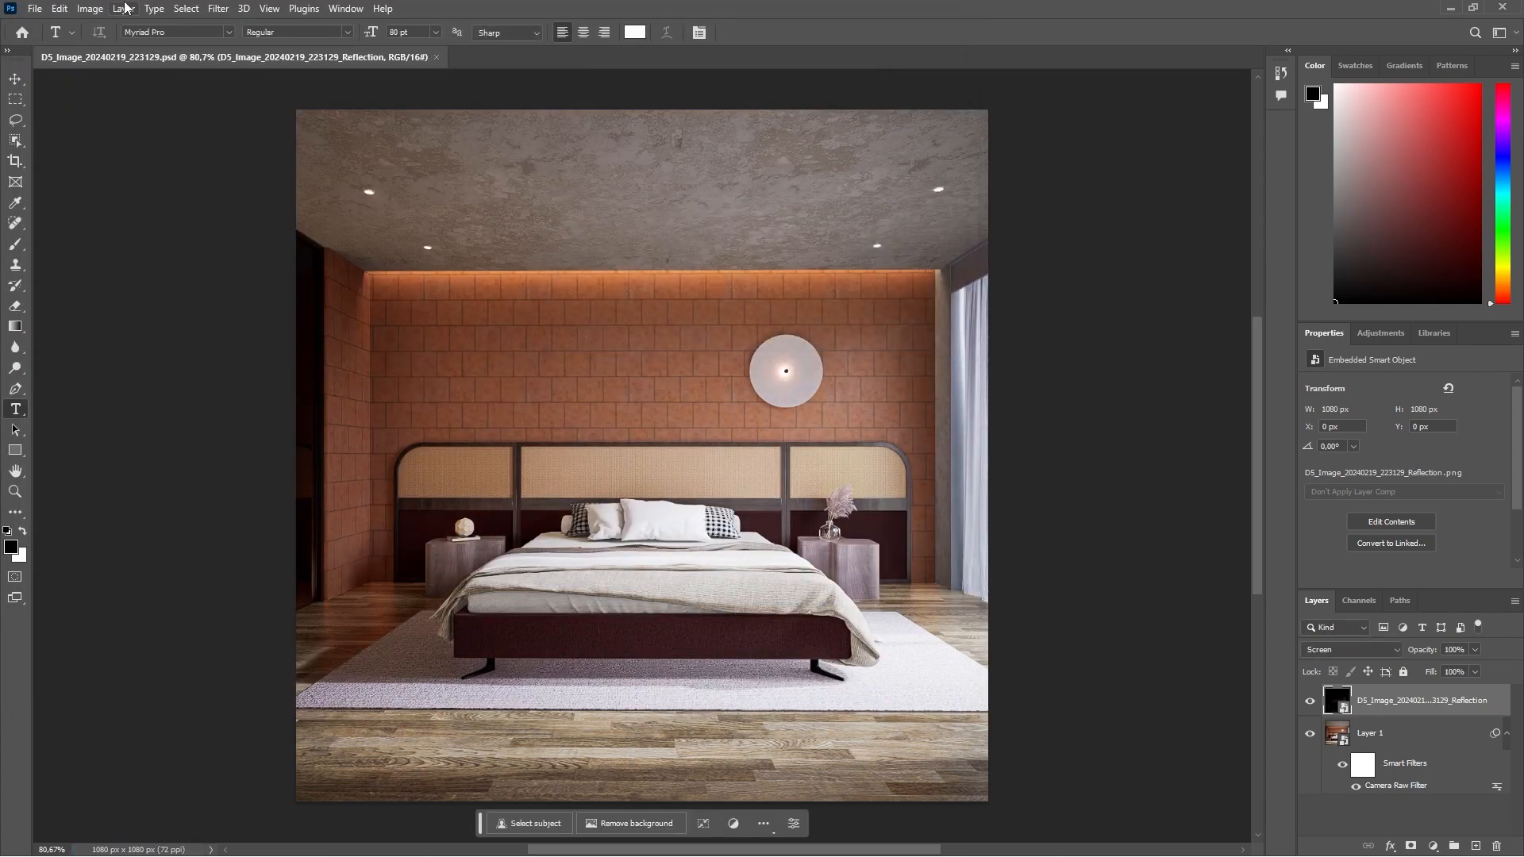
Step: Export the image as D5_Image_20240219_223129.jpg at quality 6 into the output's square folder
left_click(33, 9)
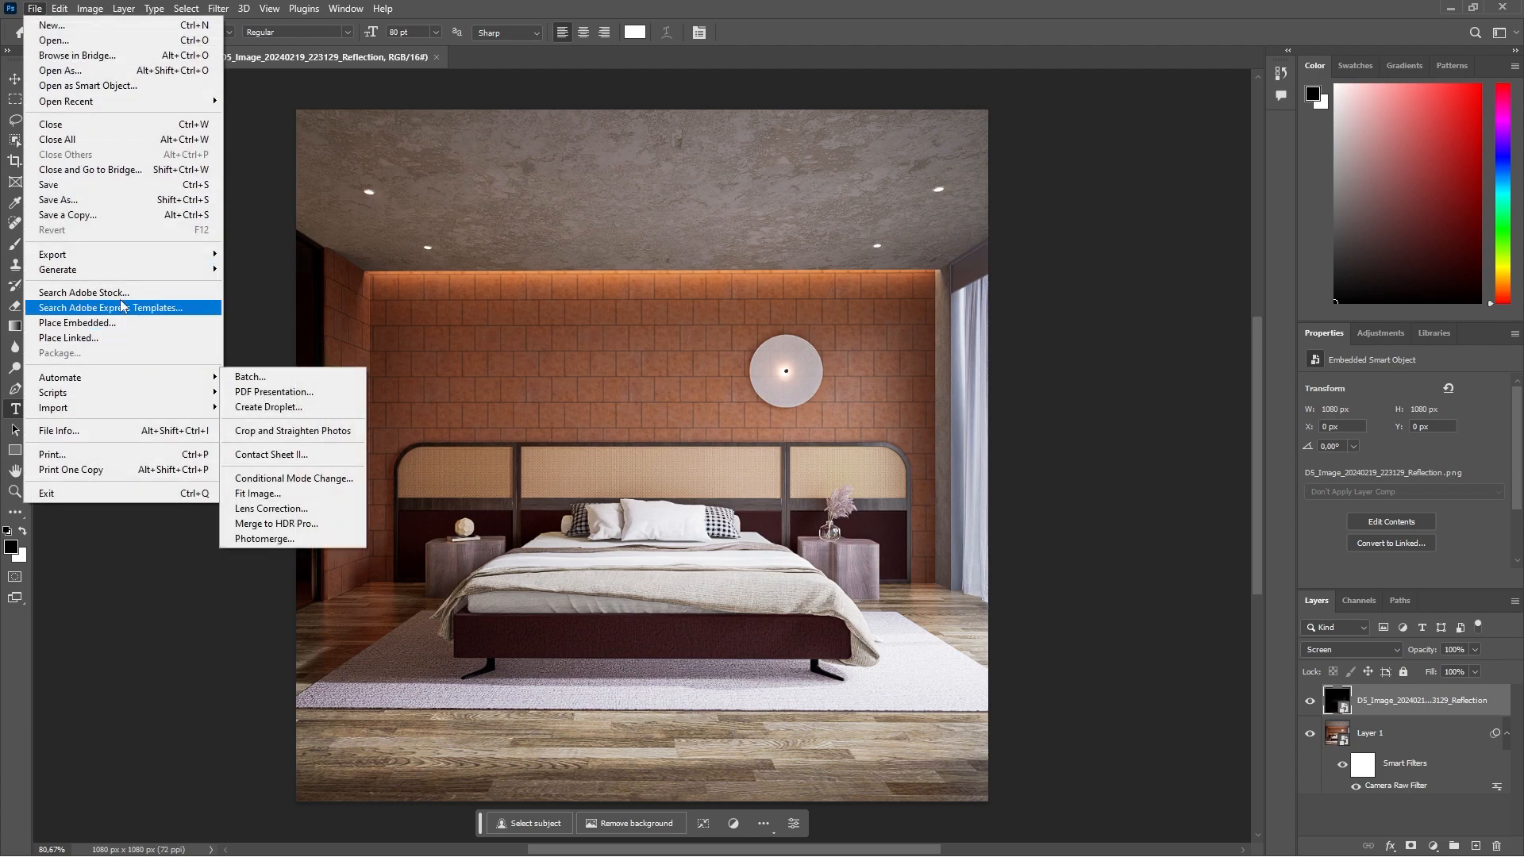
mouse_move(107, 263)
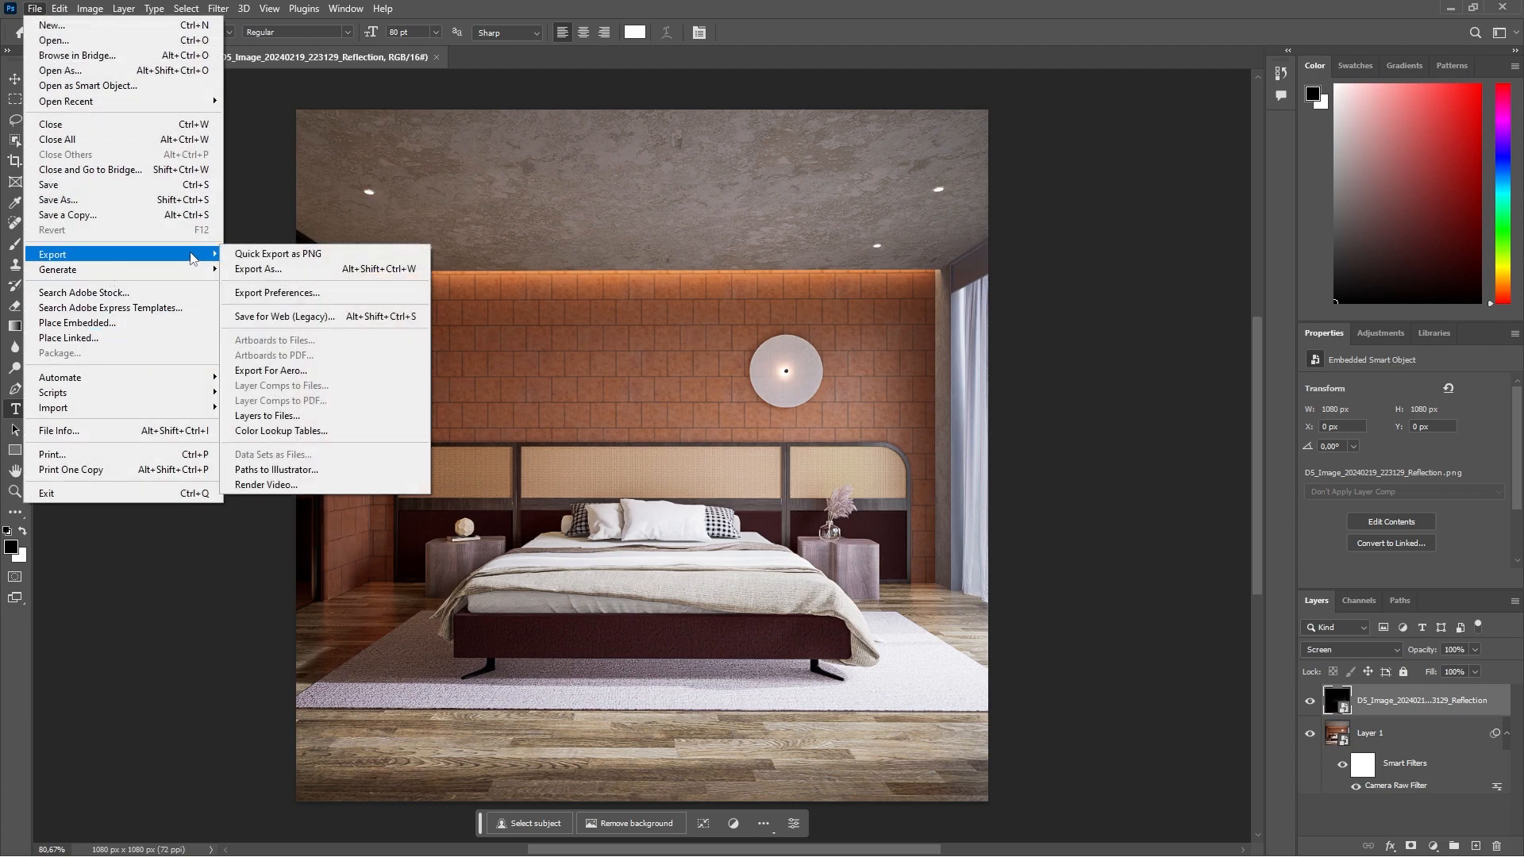
left_click(258, 270)
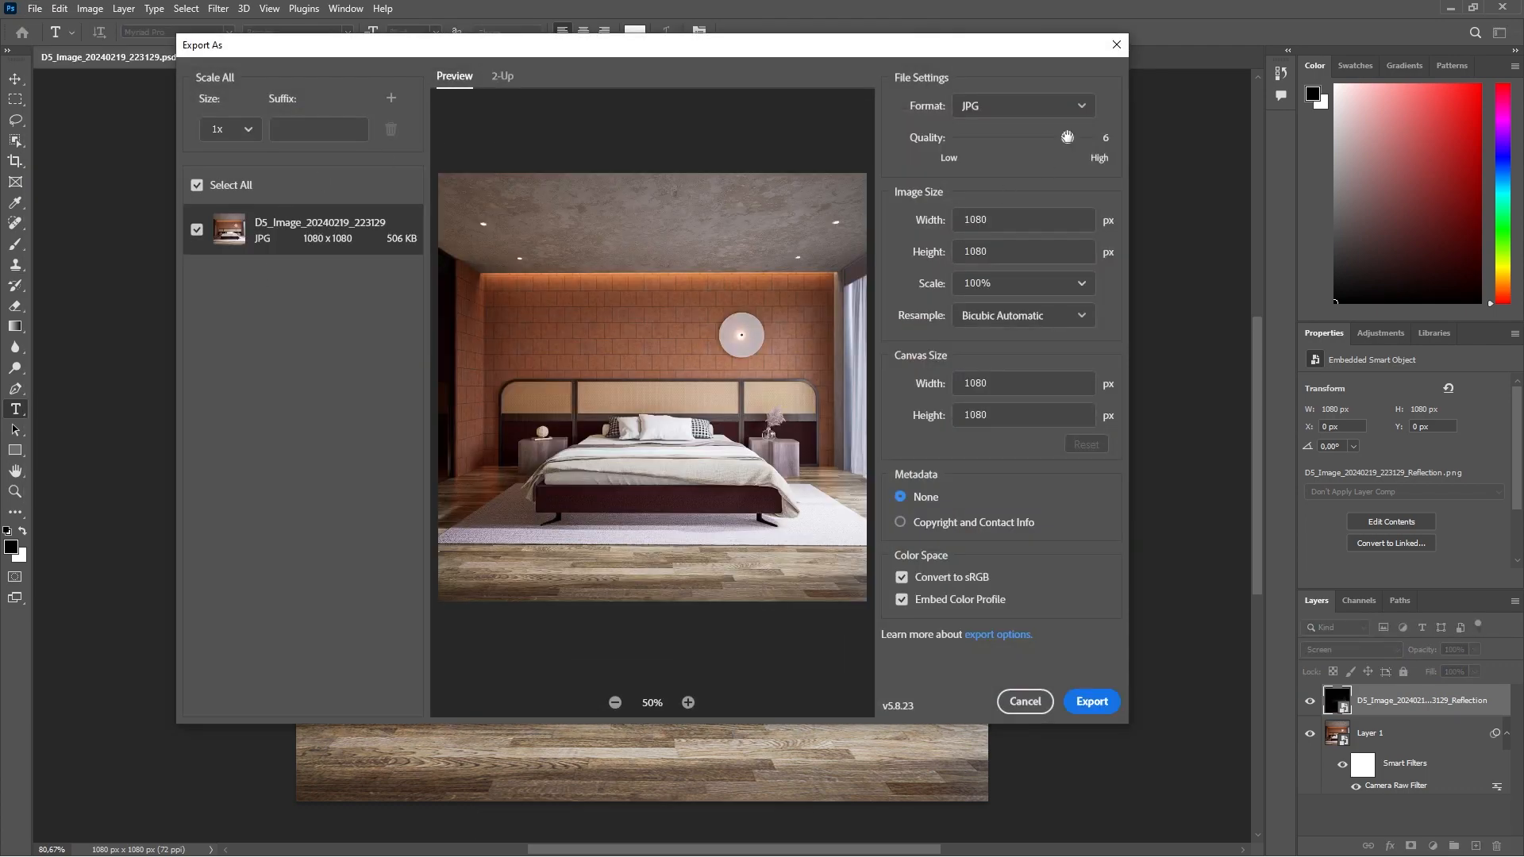
left_click(1097, 703)
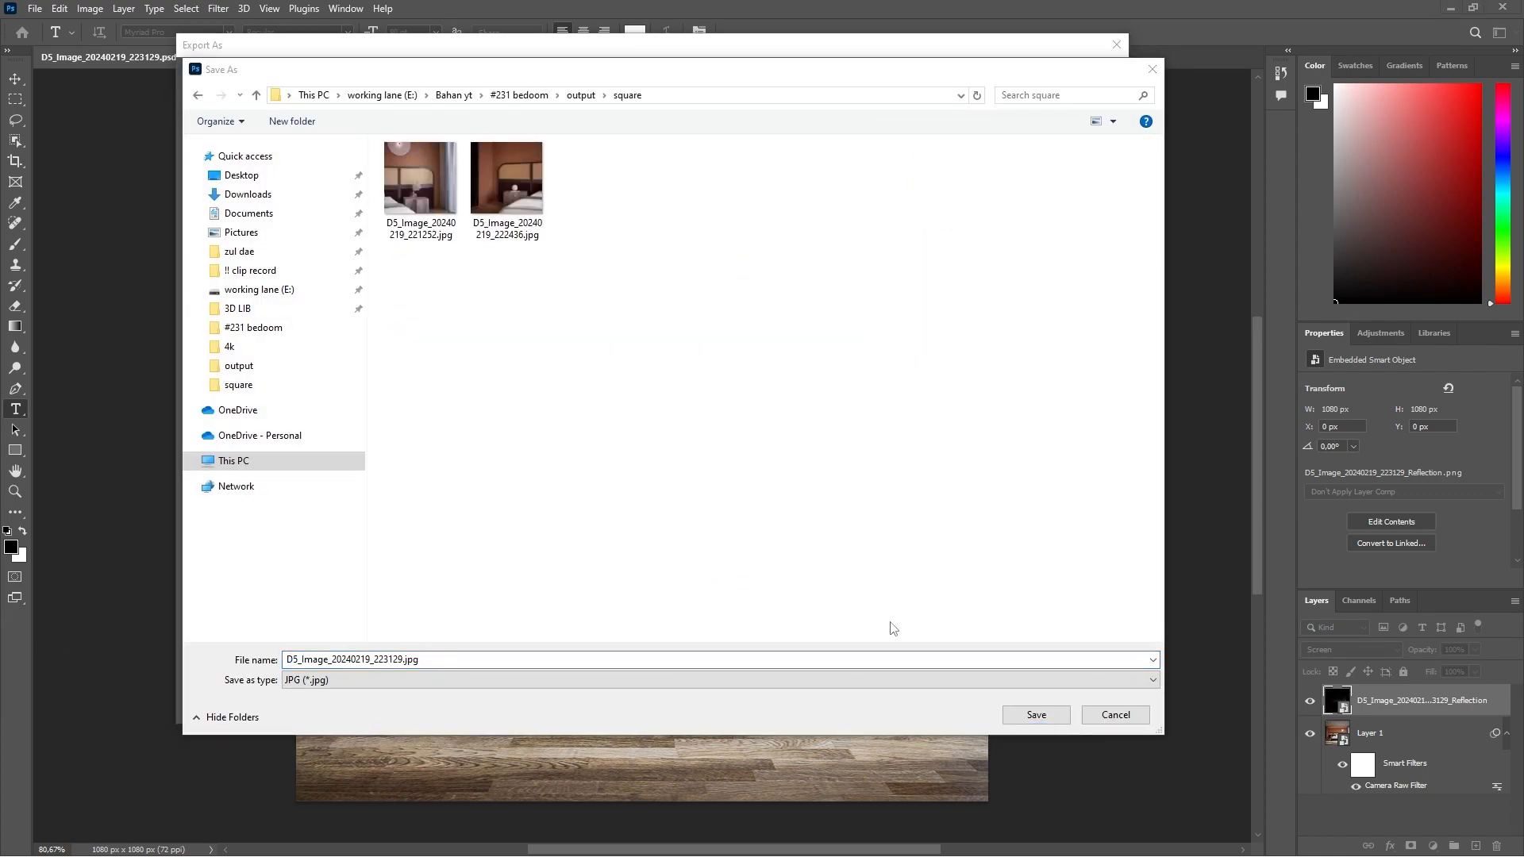
left_click(1036, 715)
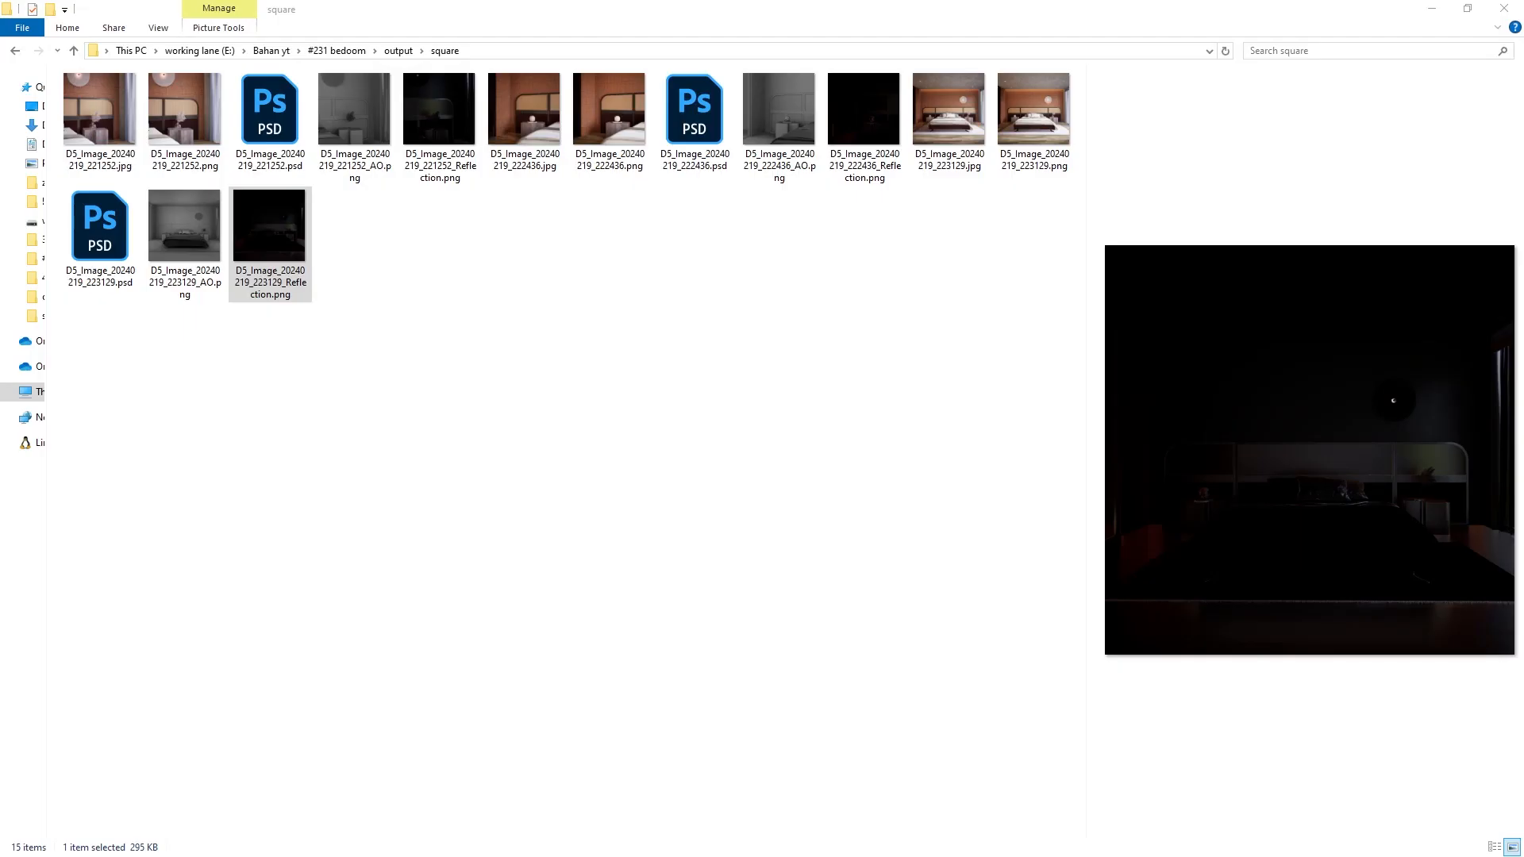
Step: Compare the three edited square JPGs side by side in the photo viewer and close it
double_click(98, 121)
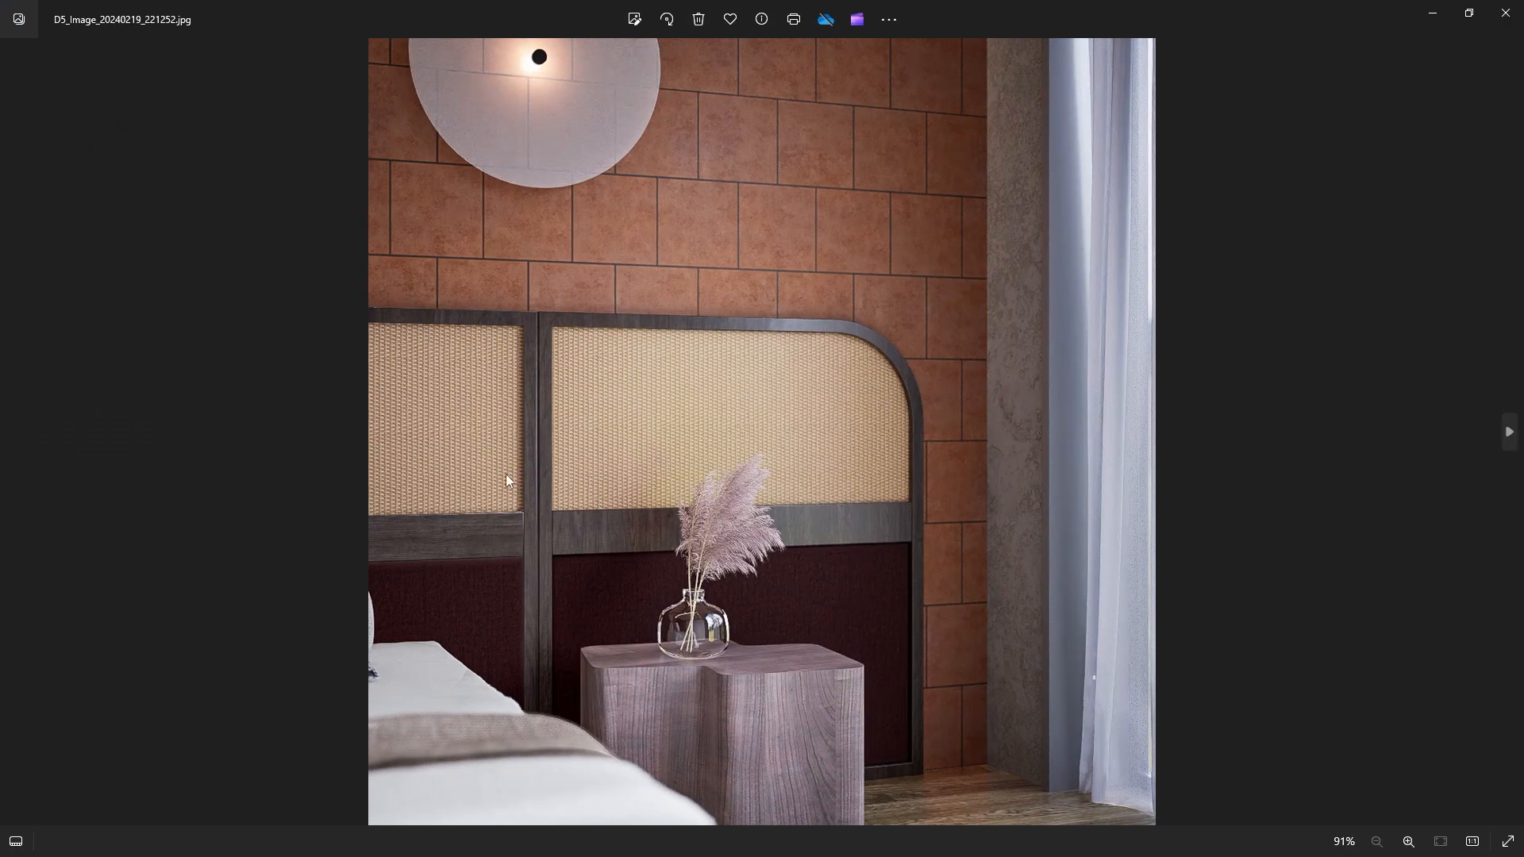
left_click(16, 841)
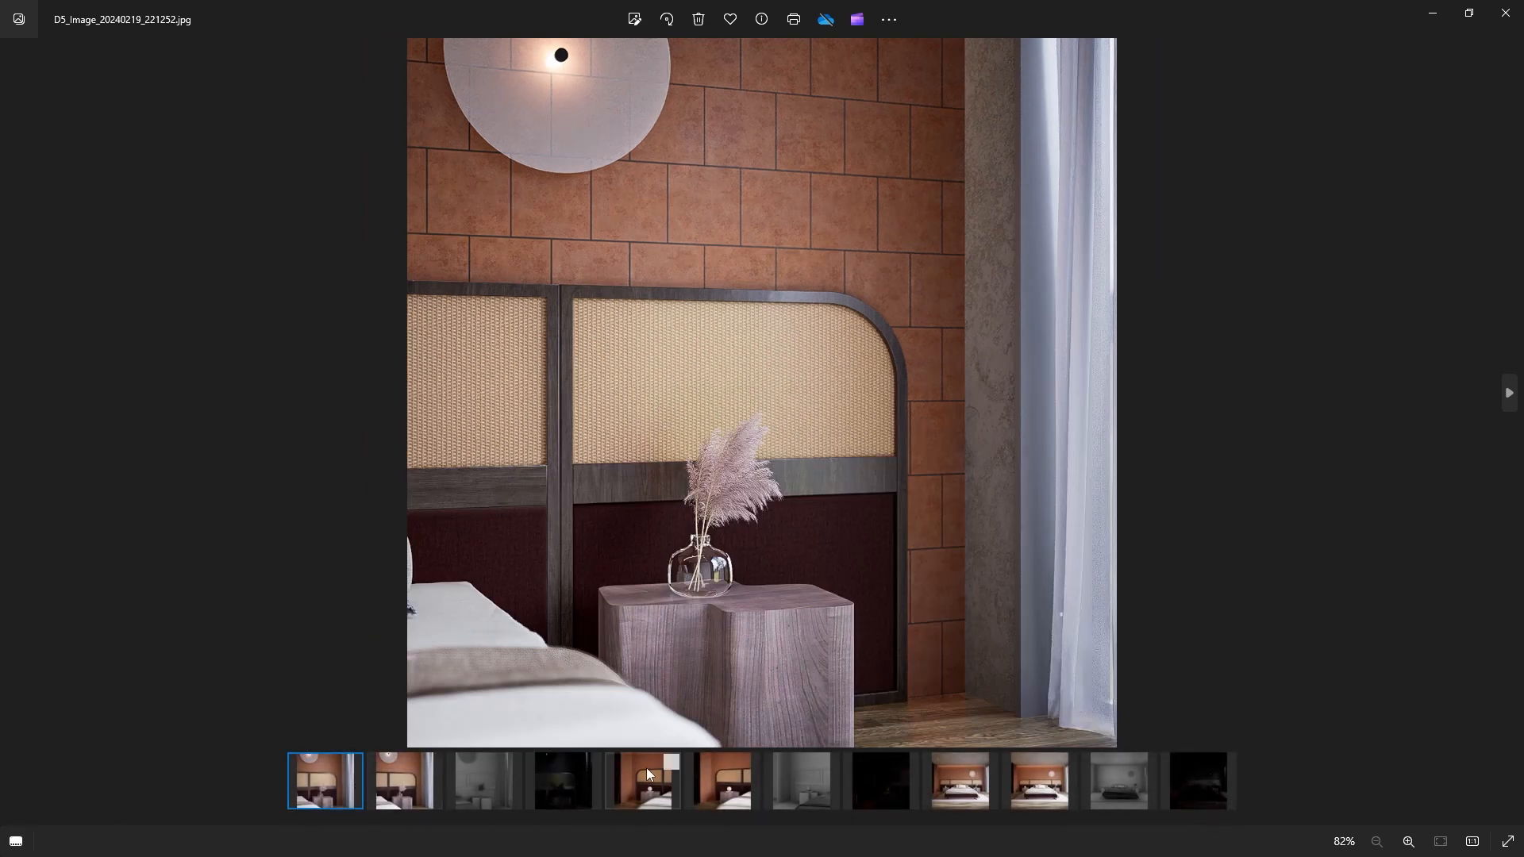
left_click(669, 763)
left_click(989, 761)
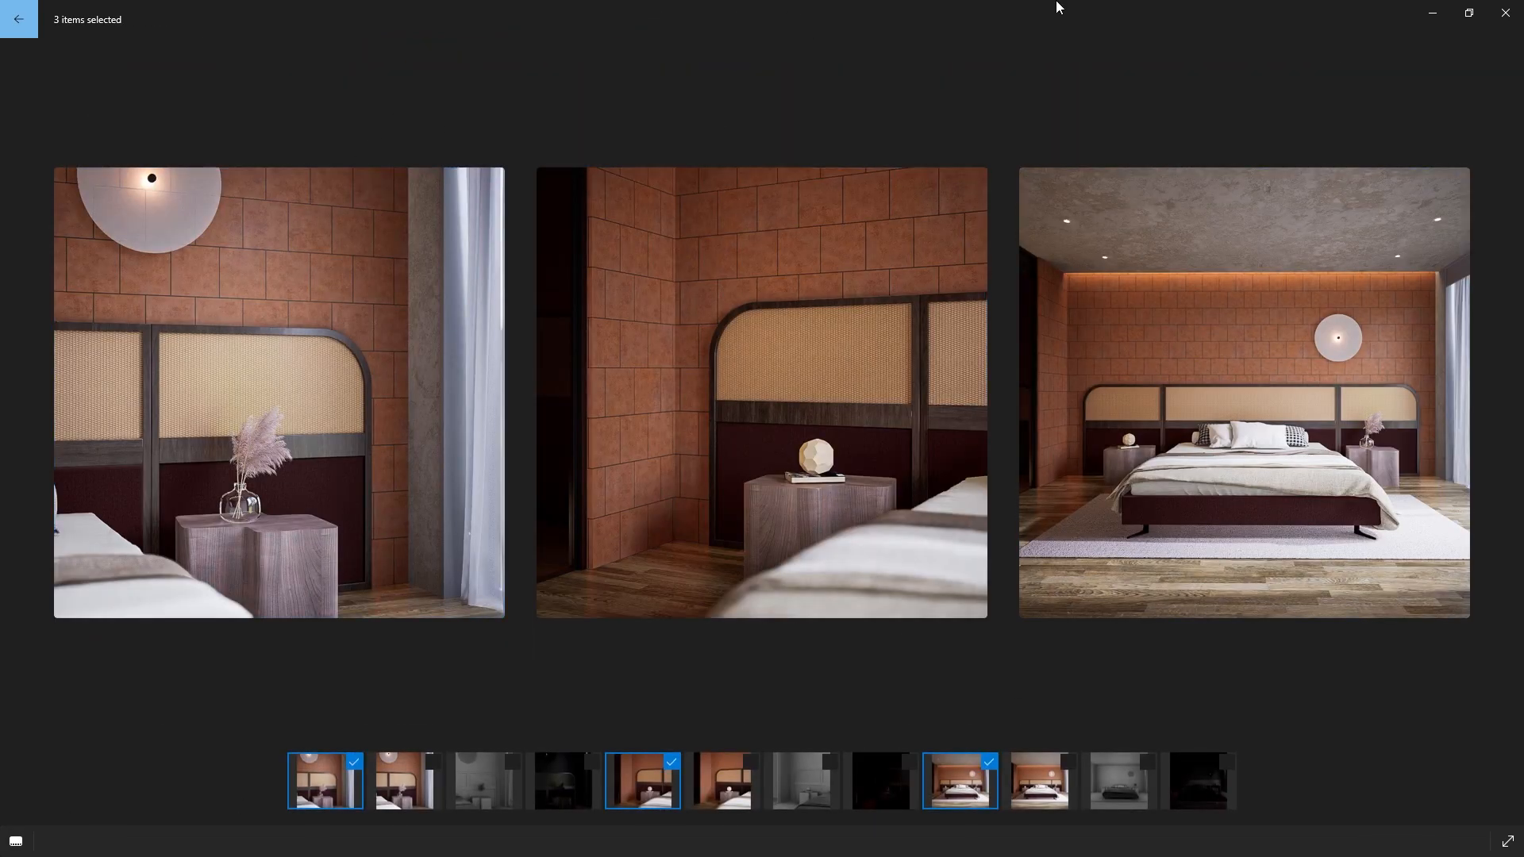
left_click(1507, 11)
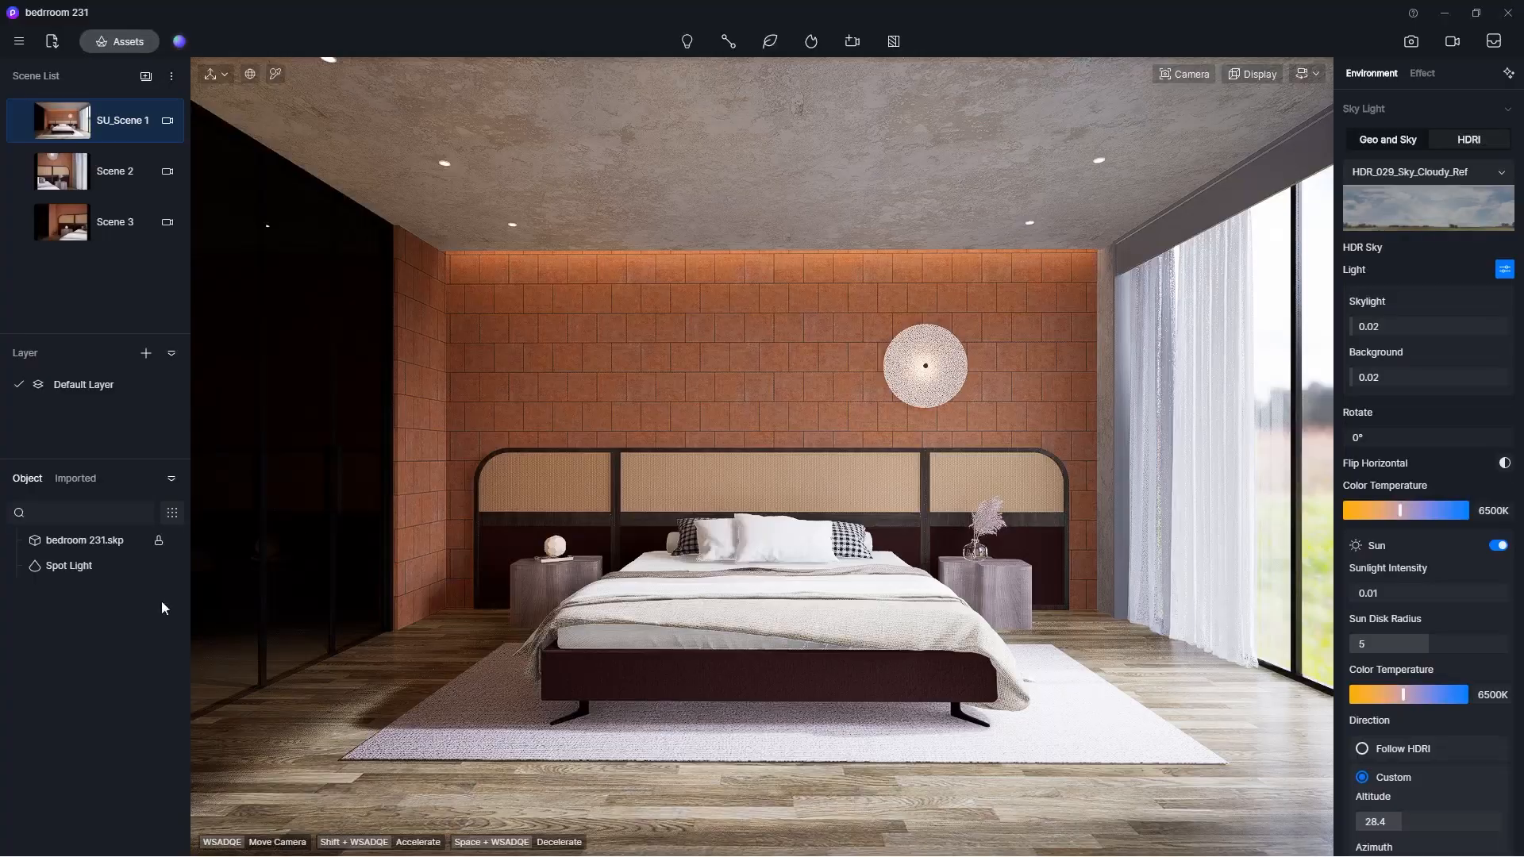
Step: Switch to D5 Render and save the bedroom project
left_click(19, 42)
mouse_move(119, 78)
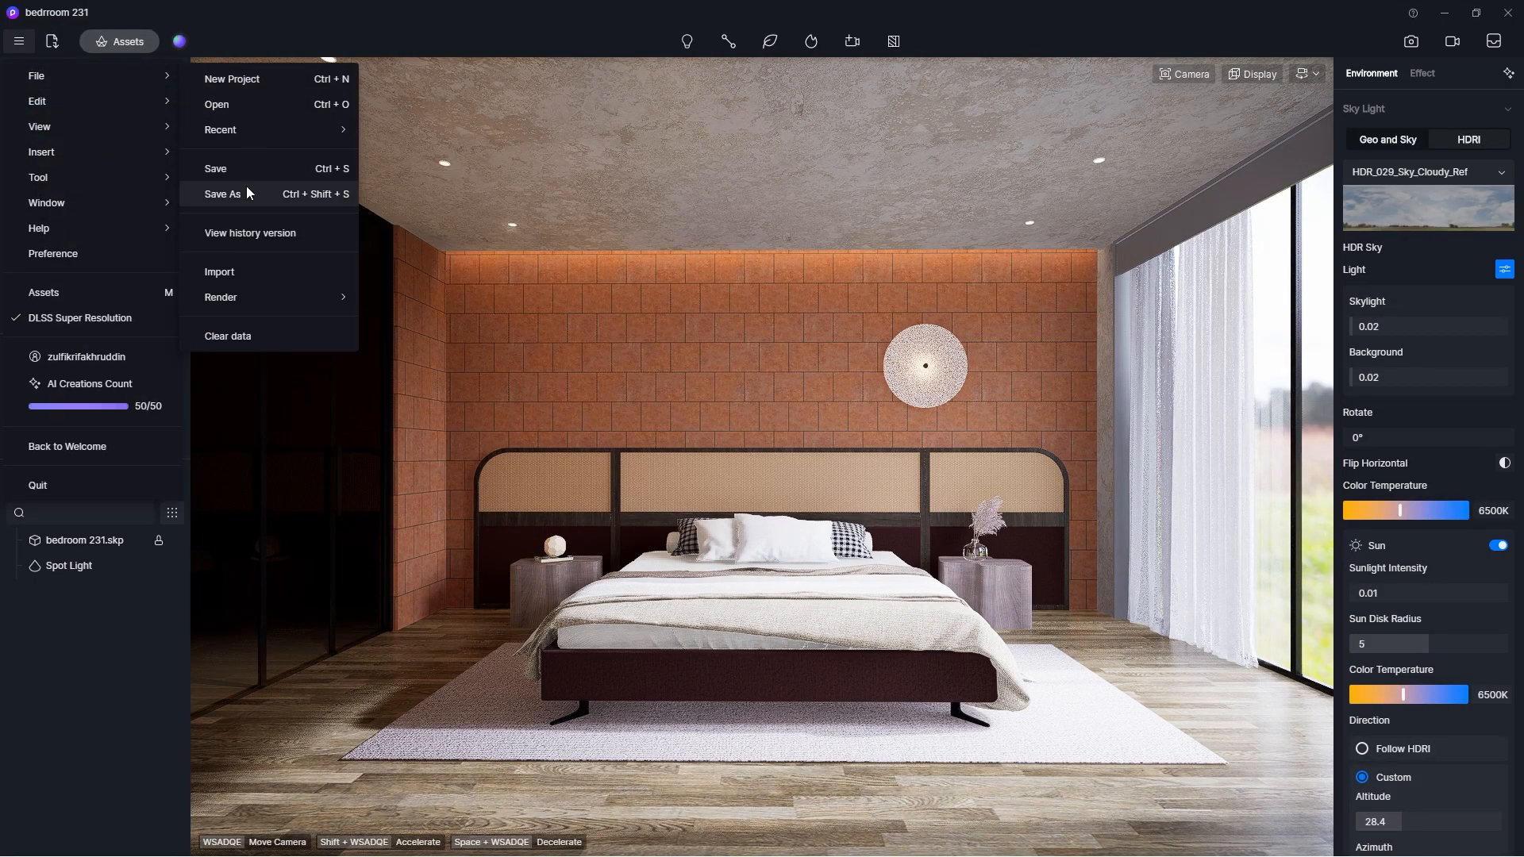
left_click(259, 167)
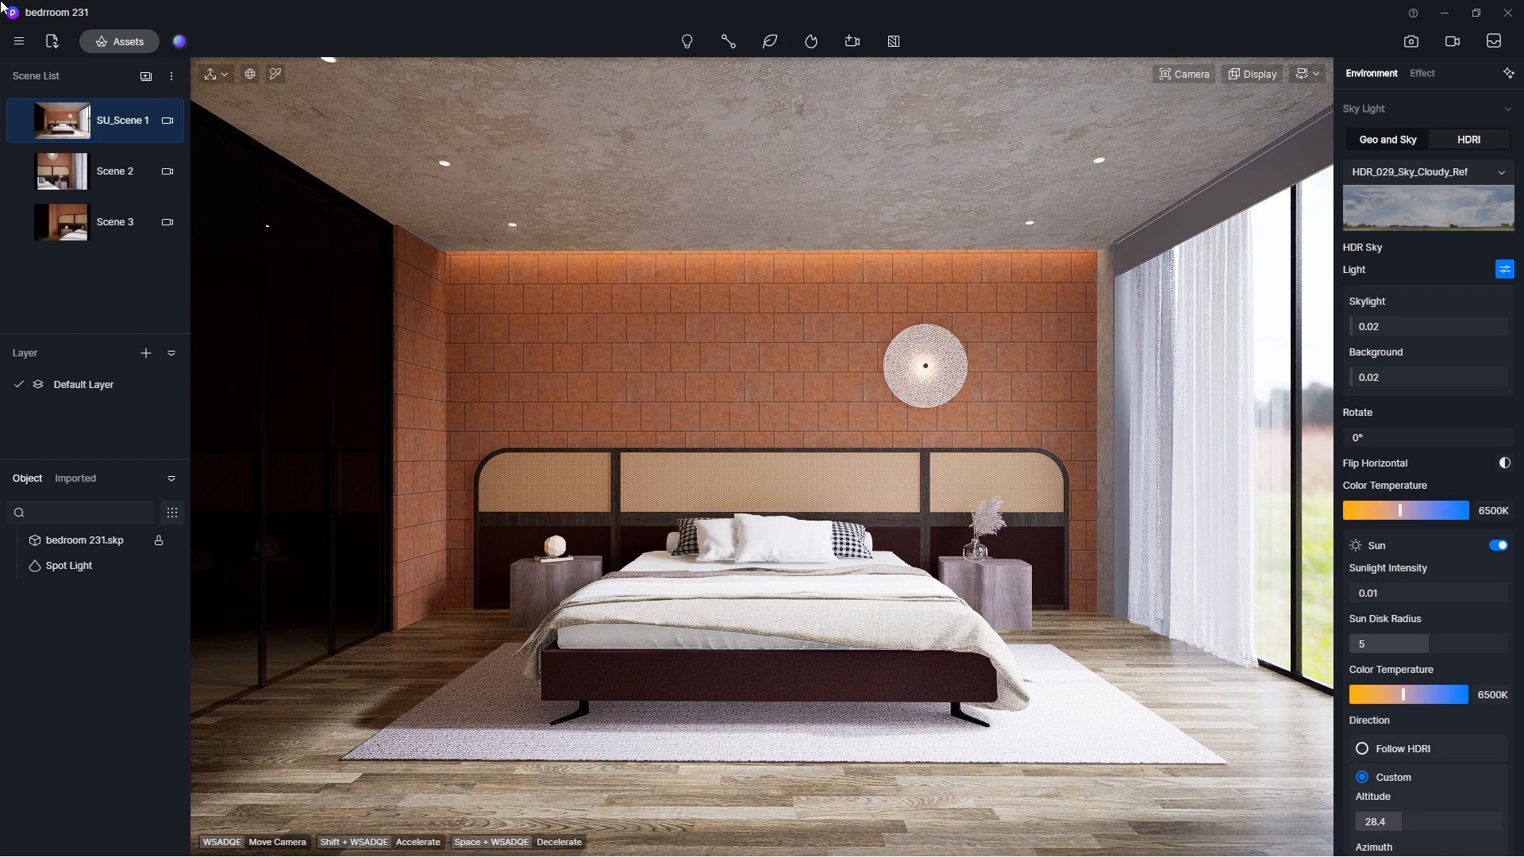
Step: Create a camera from the Scene 2 view and set its aspect ratio to 9:16
left_click(64, 173)
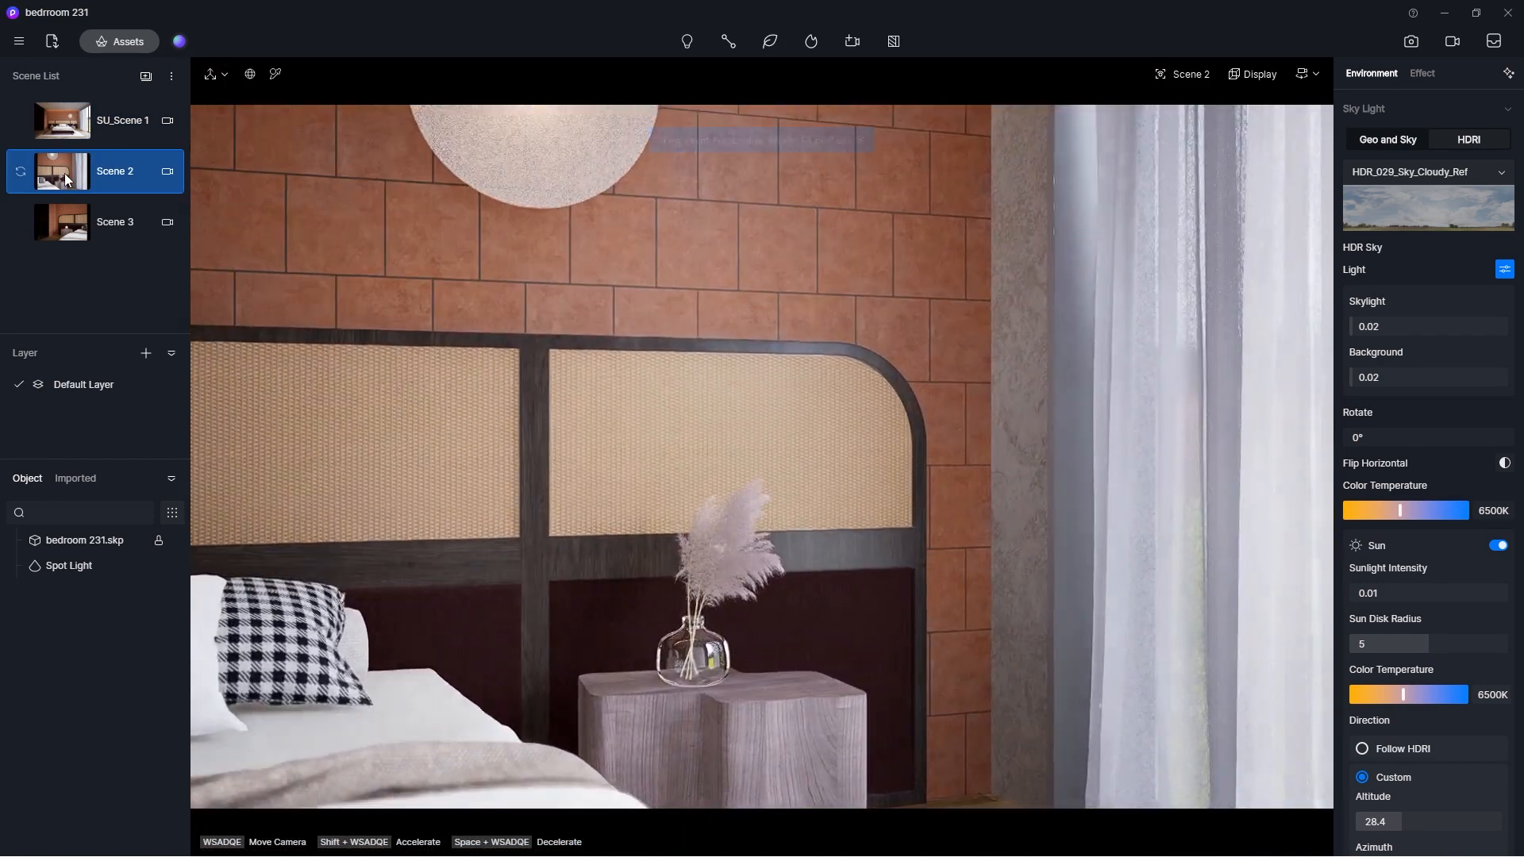
mouse_move(865, 35)
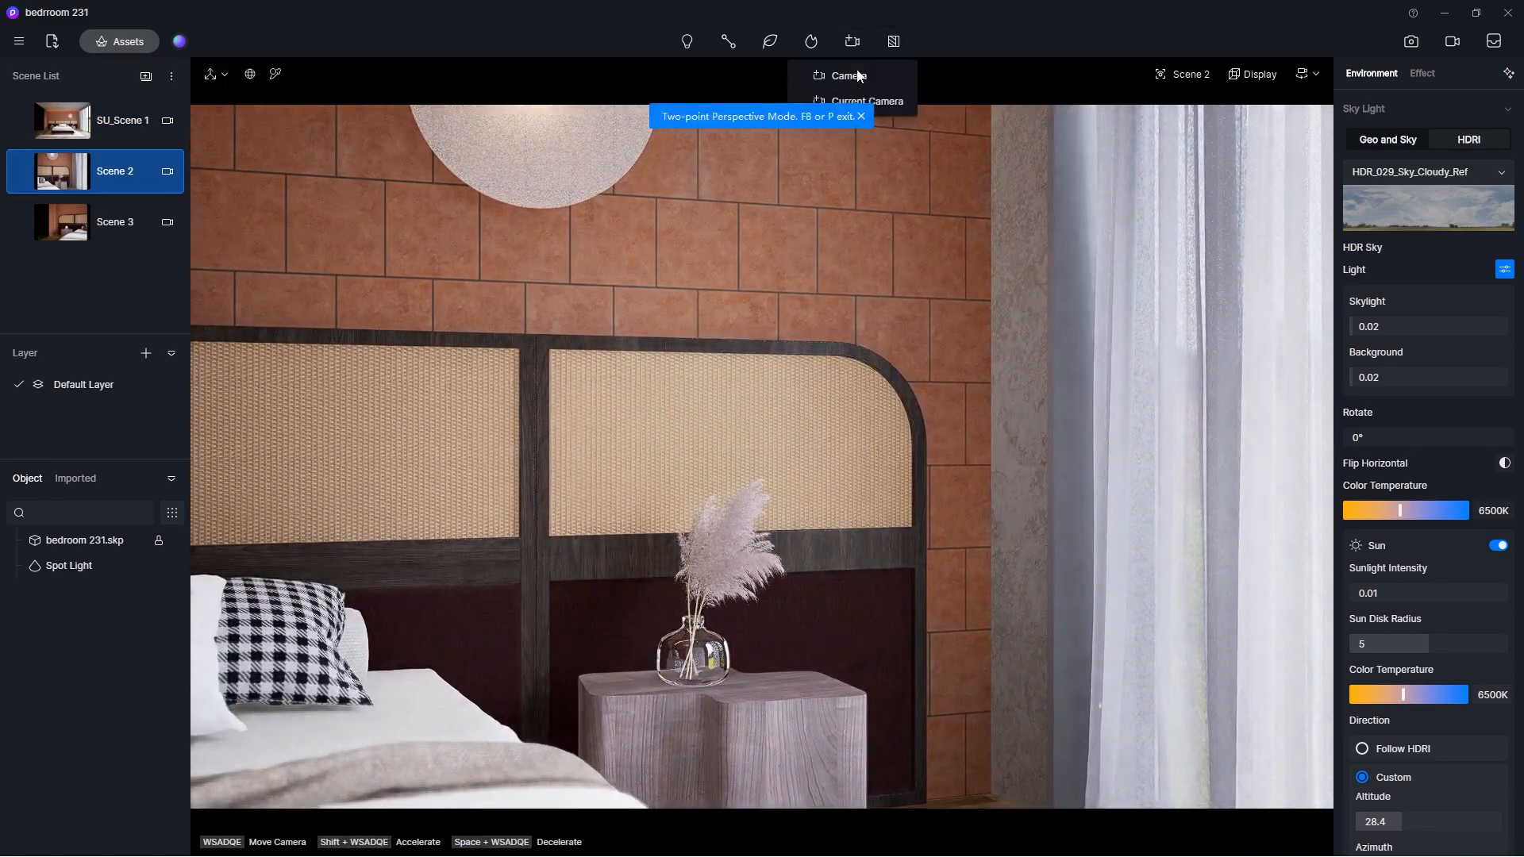
left_click(882, 104)
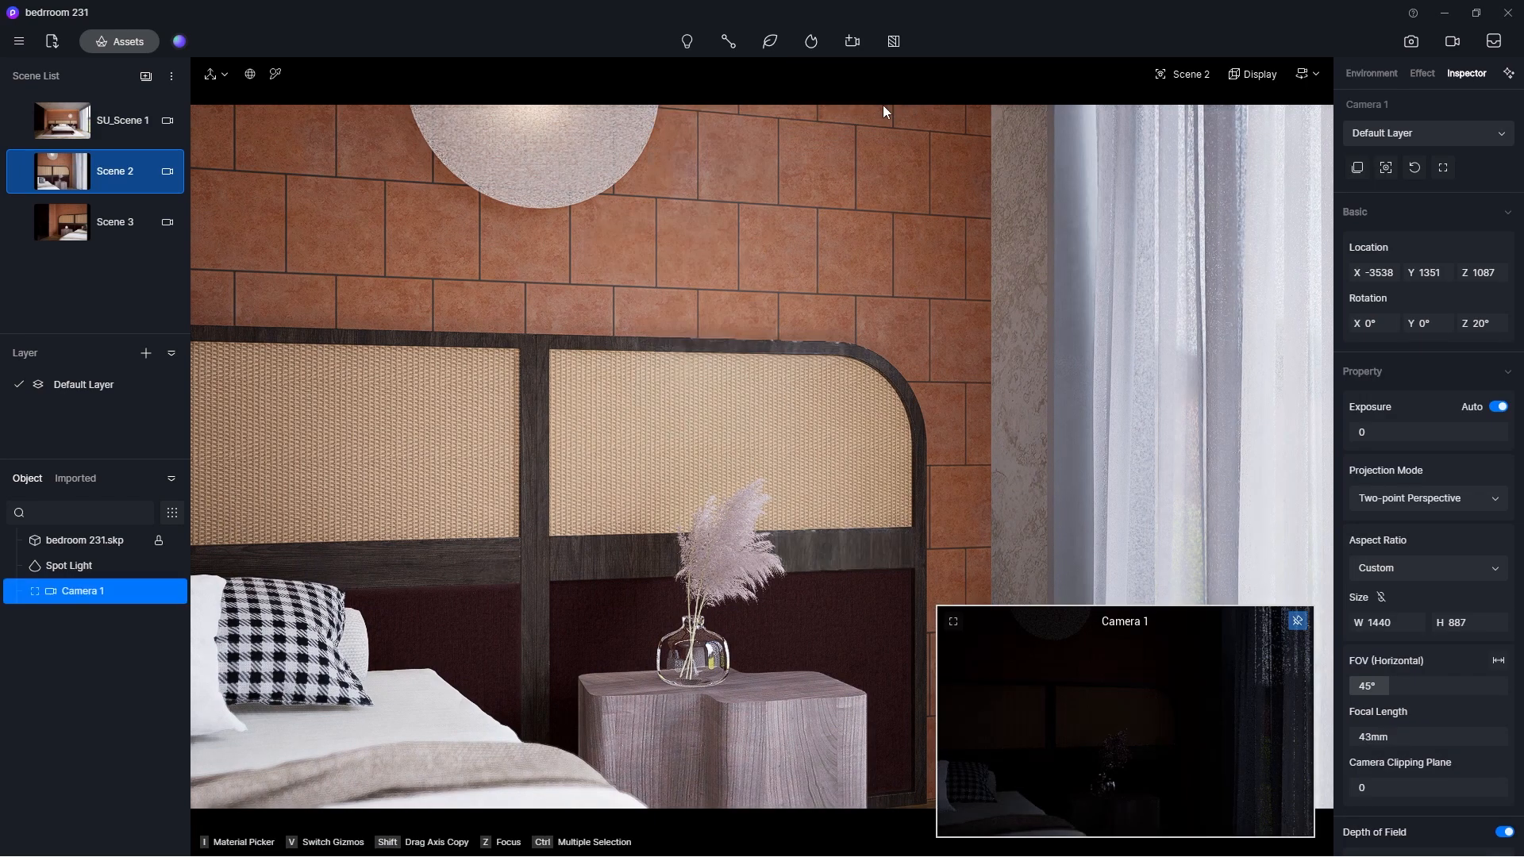
left_click(1451, 568)
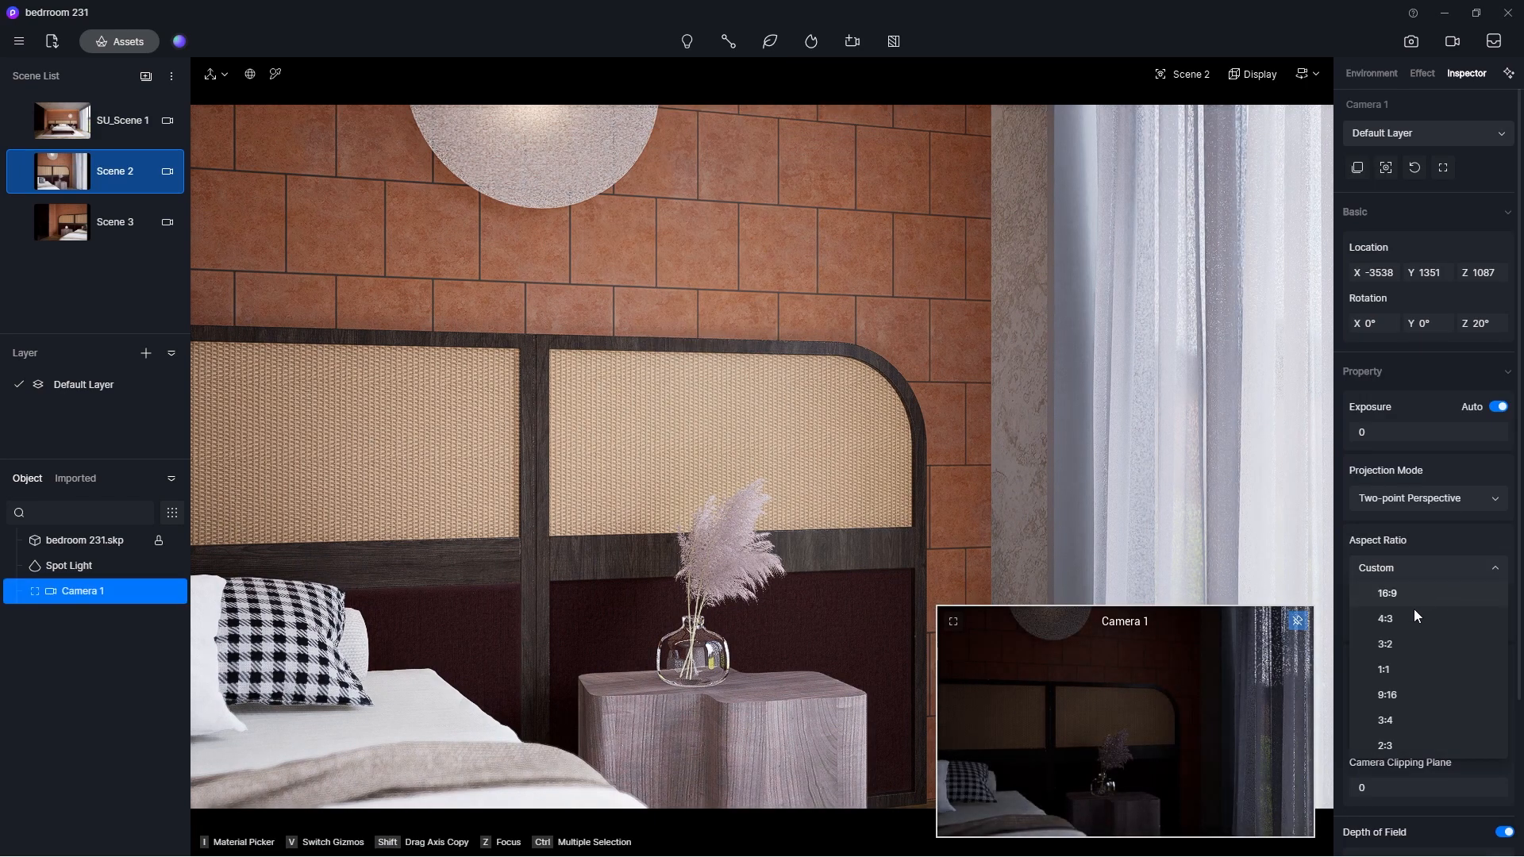
left_click(1408, 693)
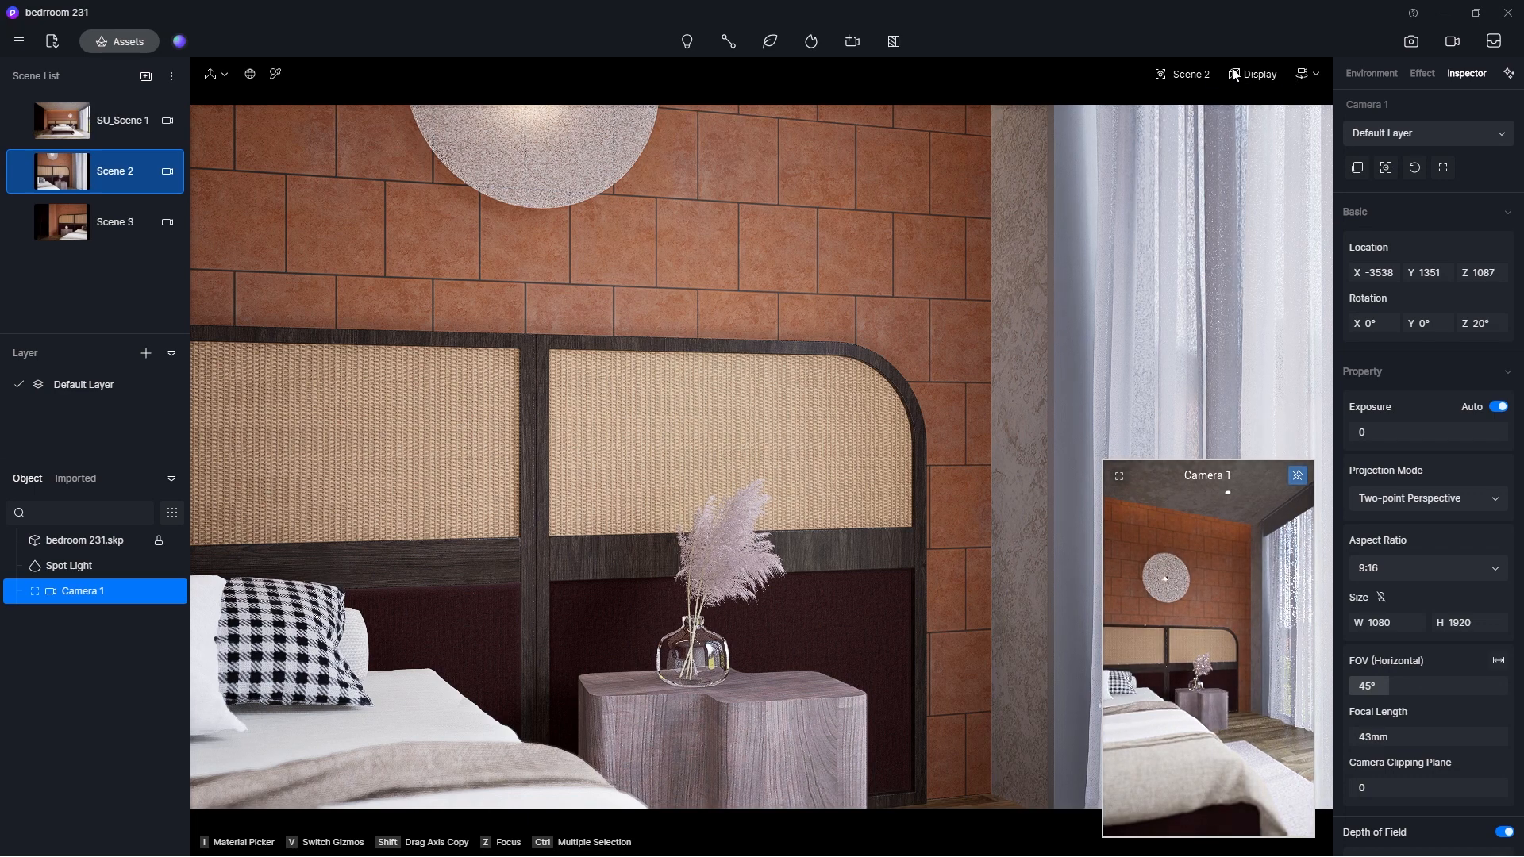
Step: Leave the Scene 2 view, look through Camera 1 and set its horizontal field of view to 25°
left_click(1179, 76)
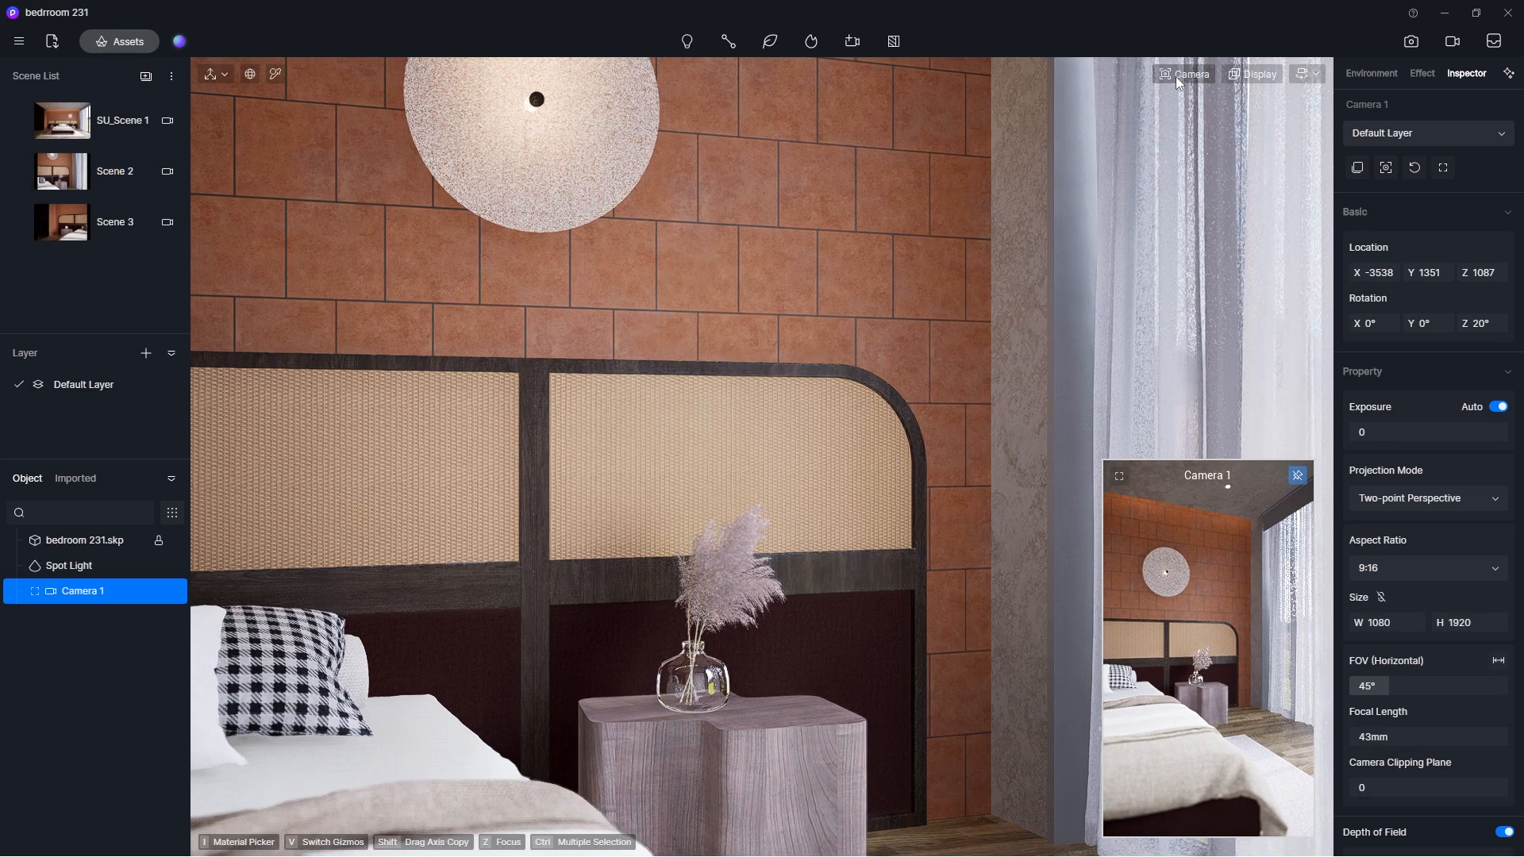
left_click(1118, 476)
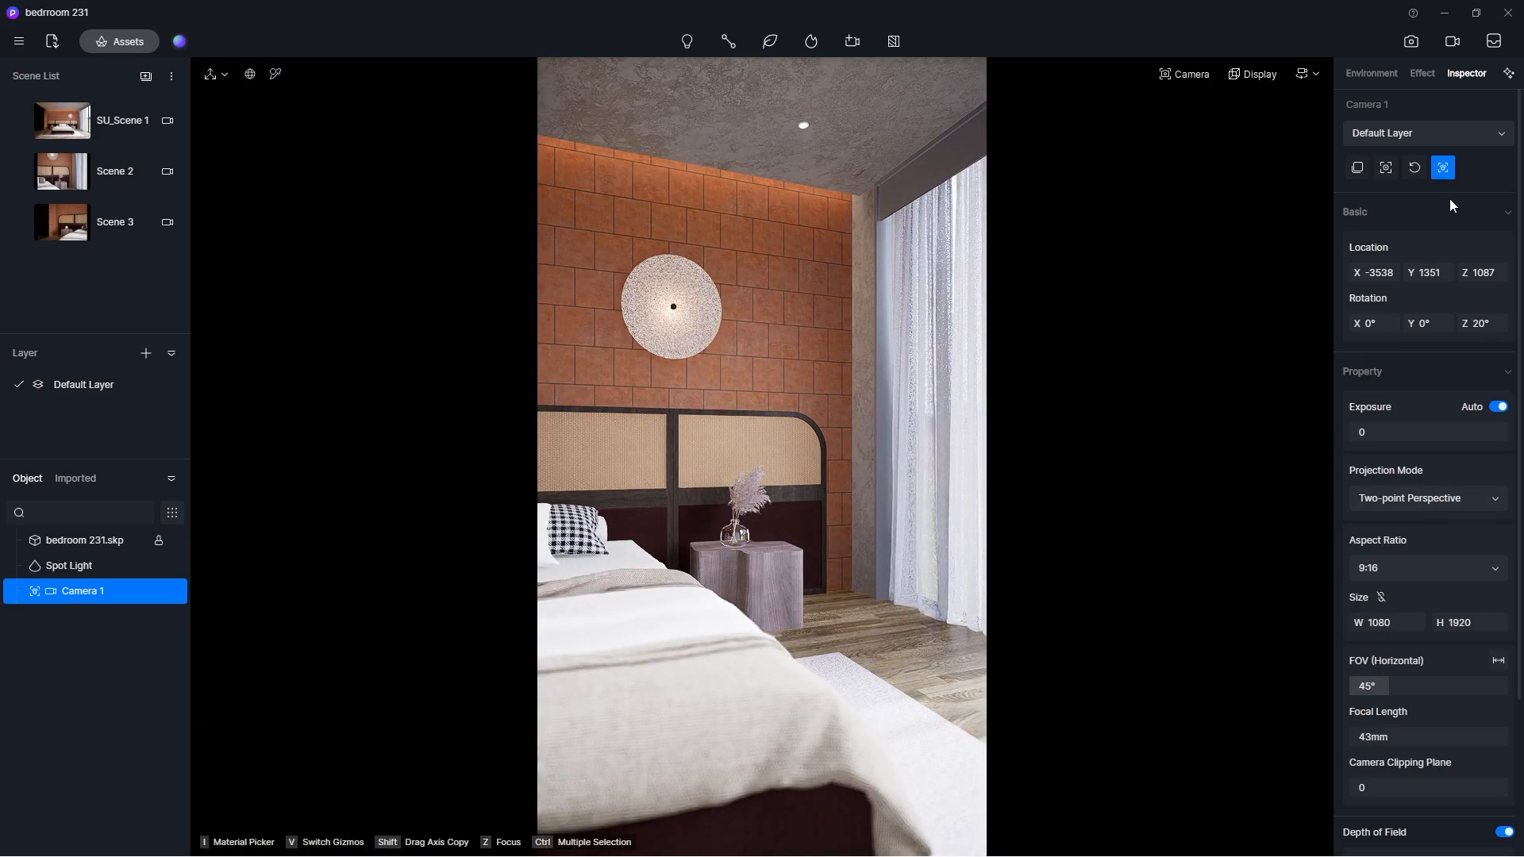
left_click(1404, 685)
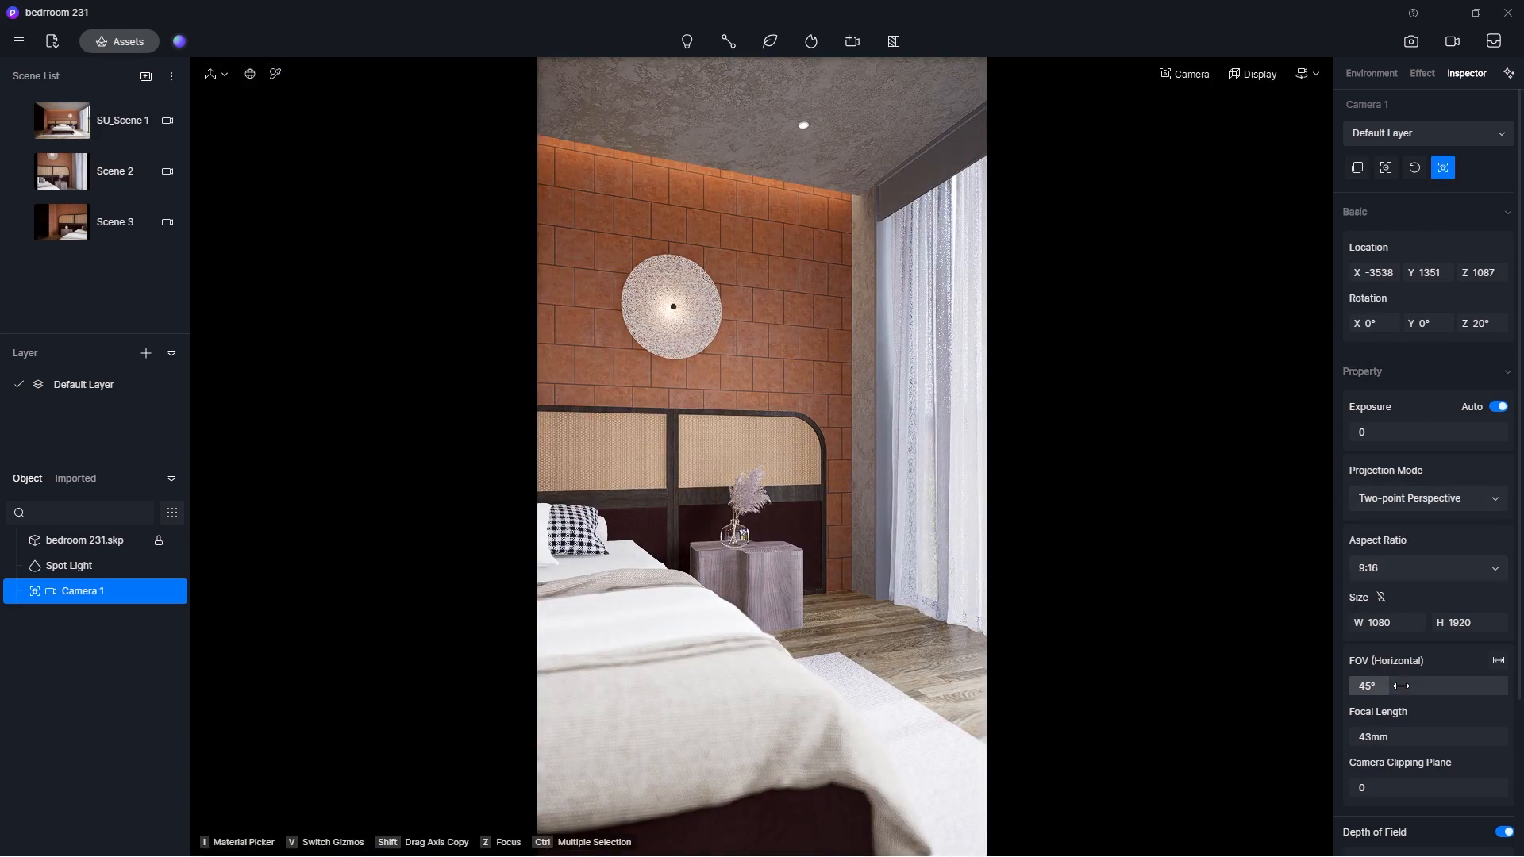
type("25")
key("Return")
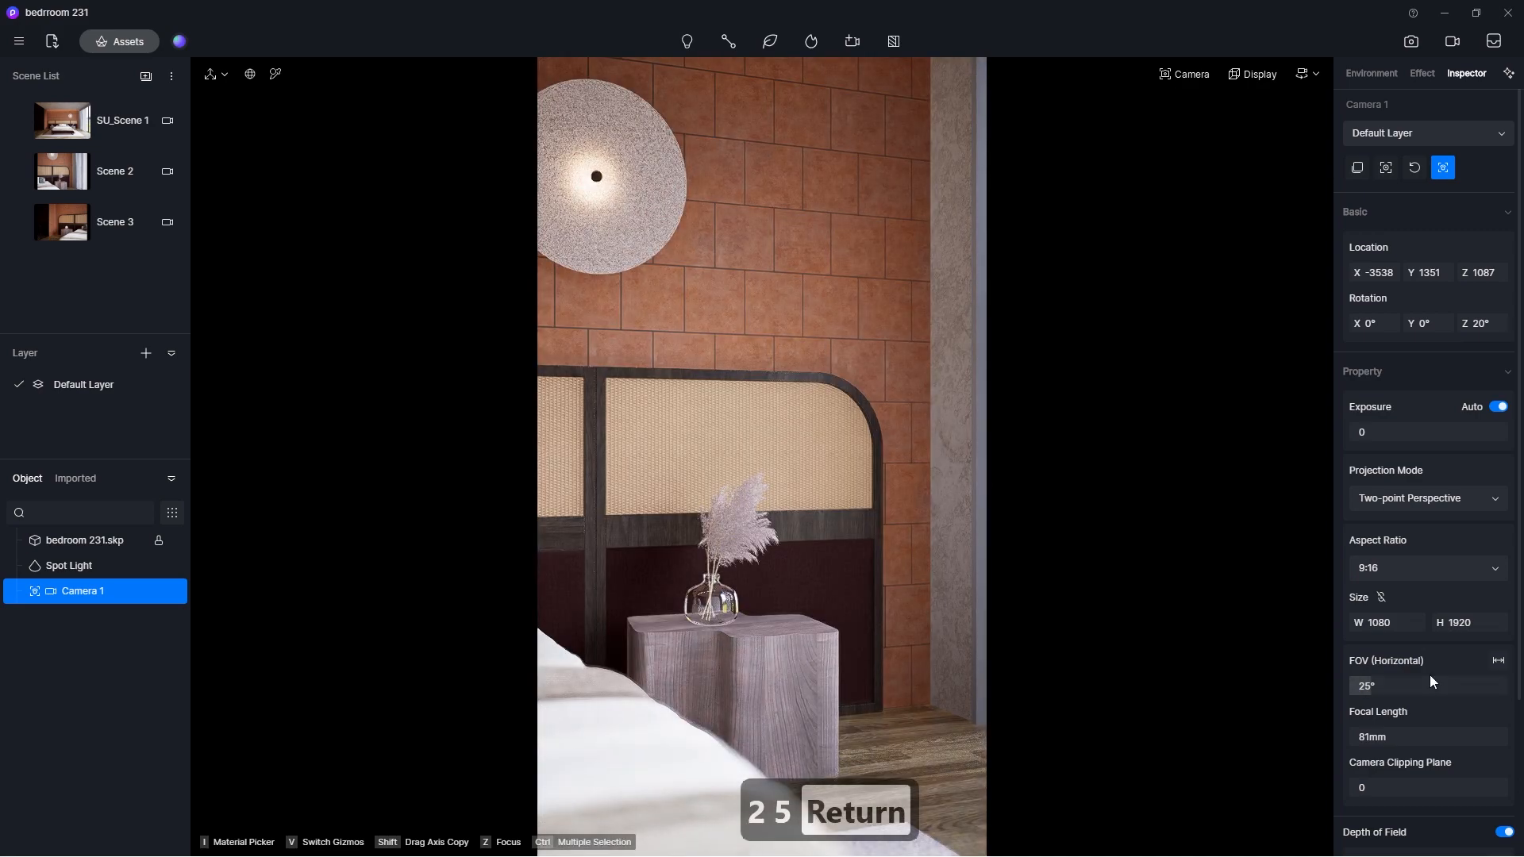
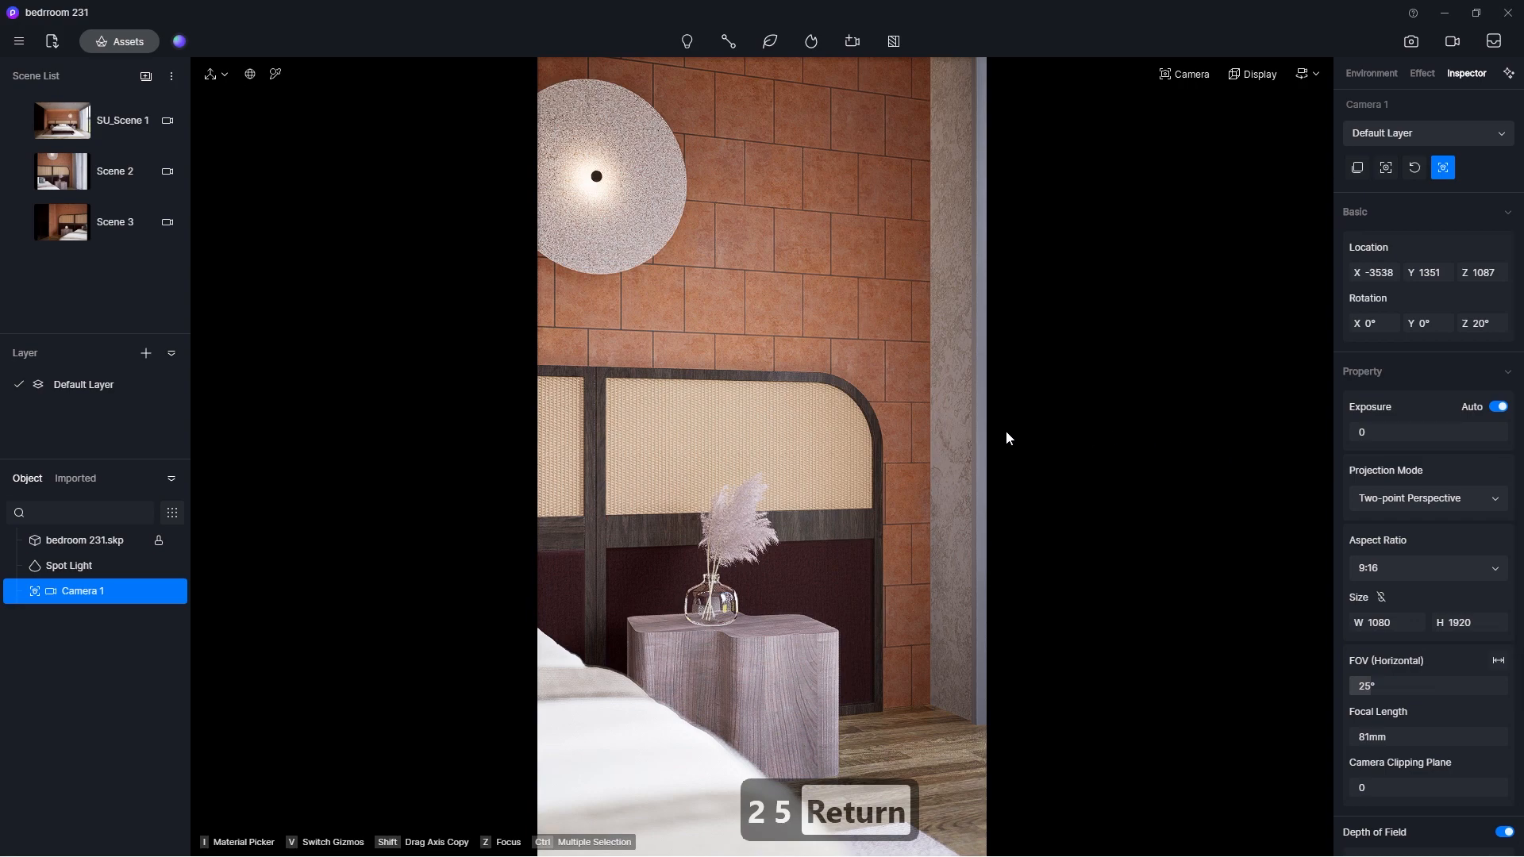
Step: Lower Camera 1 to a height of about 0.71 m, framing the vase and headboard over the foot of the bed
left_click(1305, 74)
key("a")
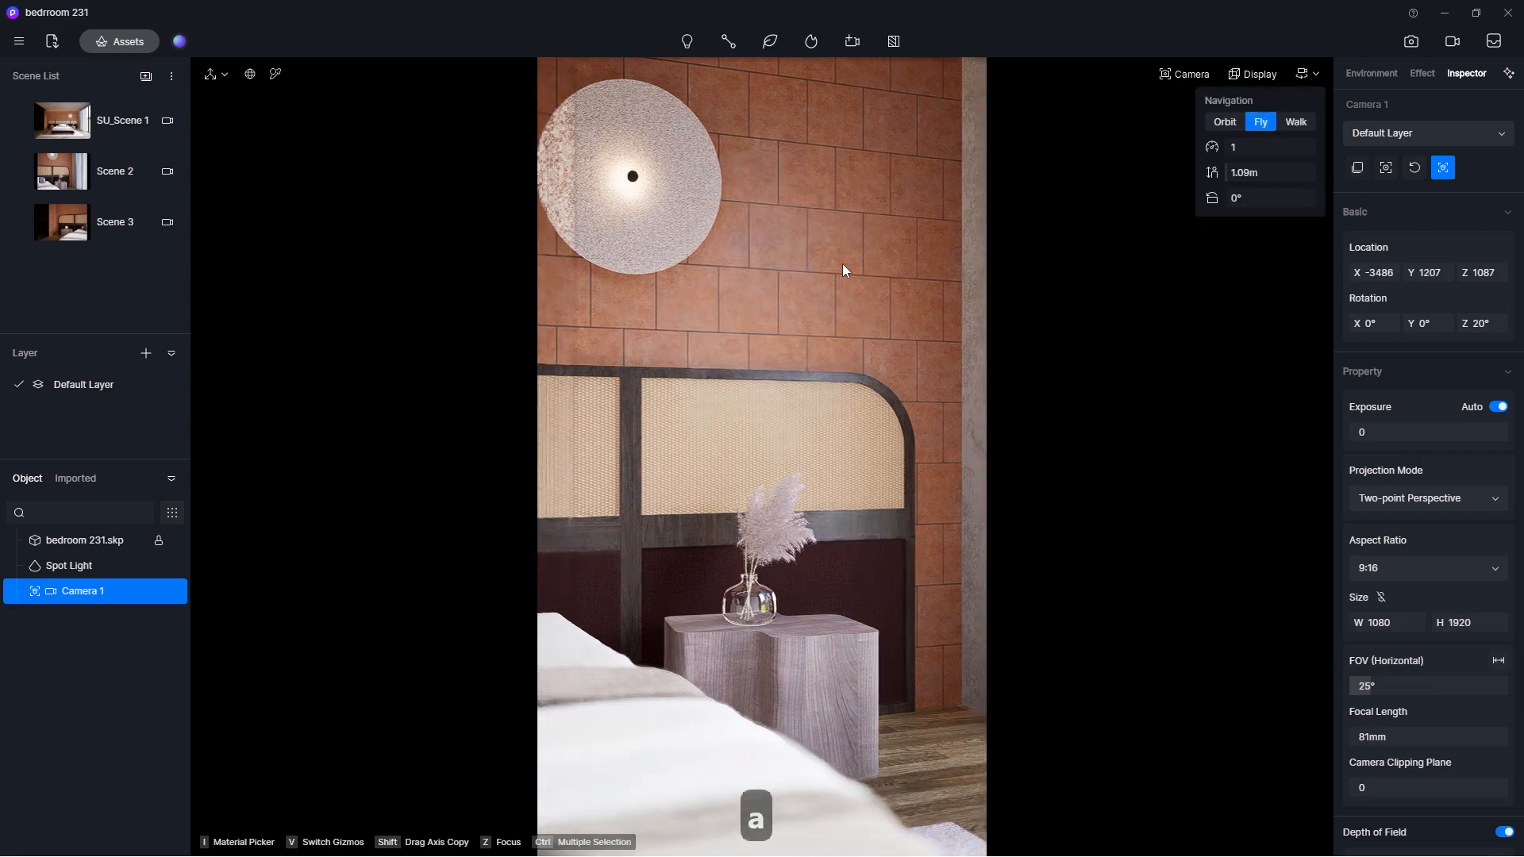
key("e")
key("e")
key("e")
key("e")
key("e")
key("e")
key("e")
key("e")
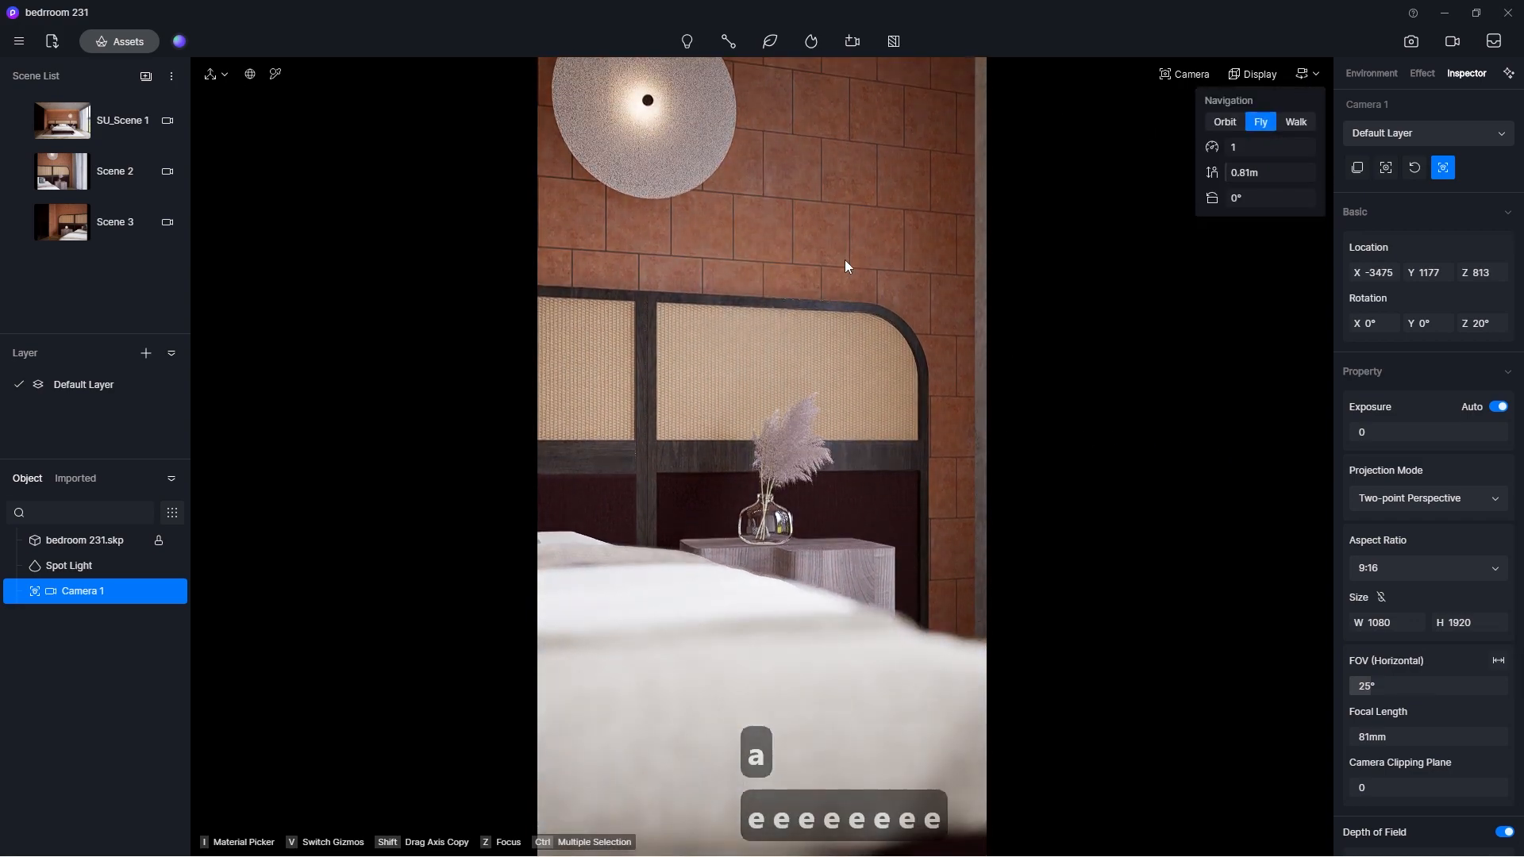
key("d")
key("e")
key("e")
key("e")
key("e")
key("e")
key("e")
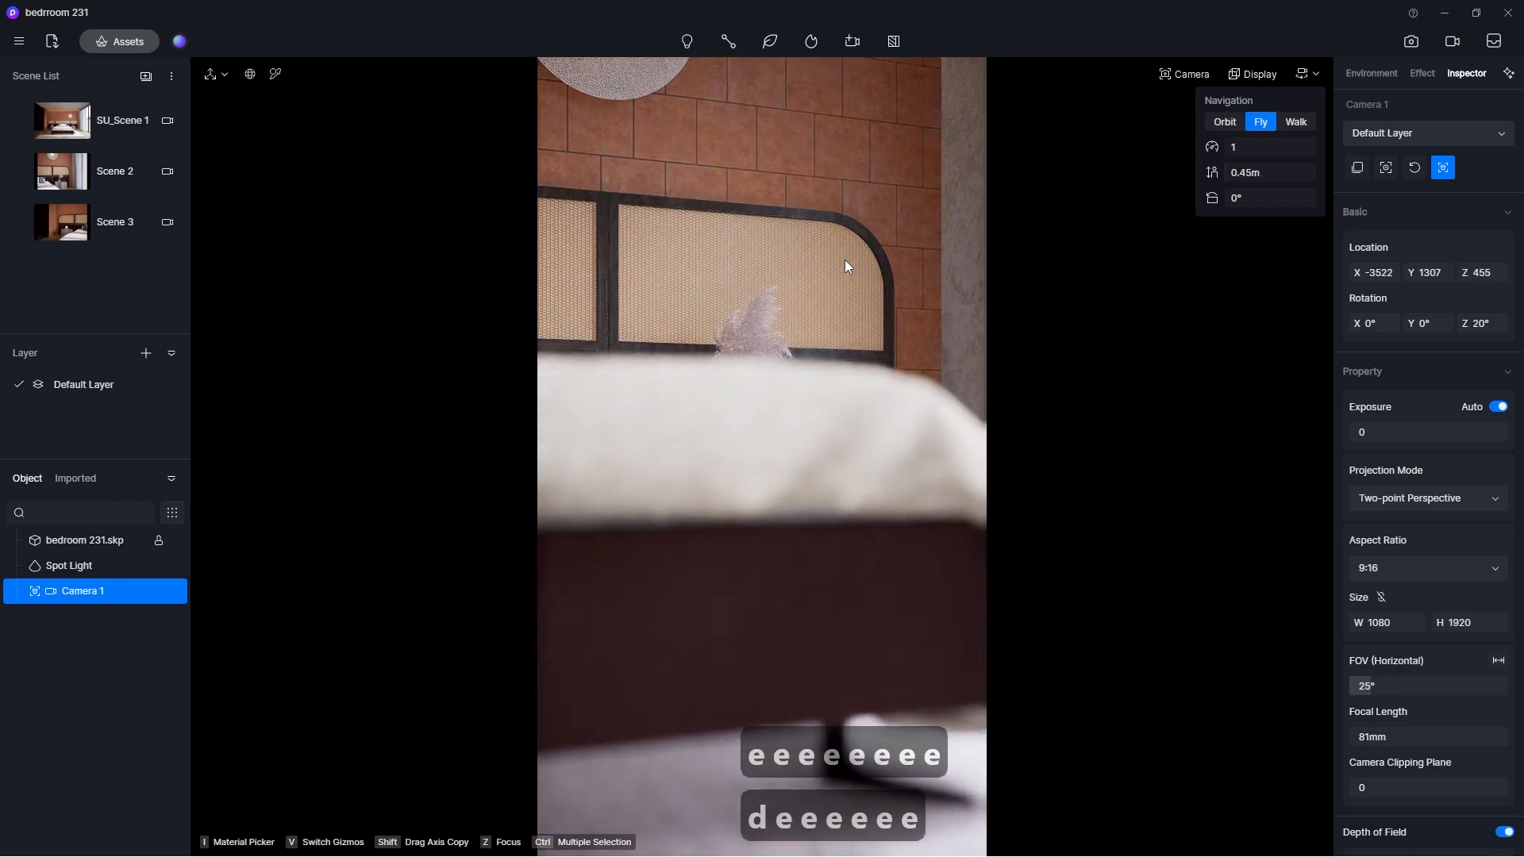
key("q")
key("q")
key("q")
key("e")
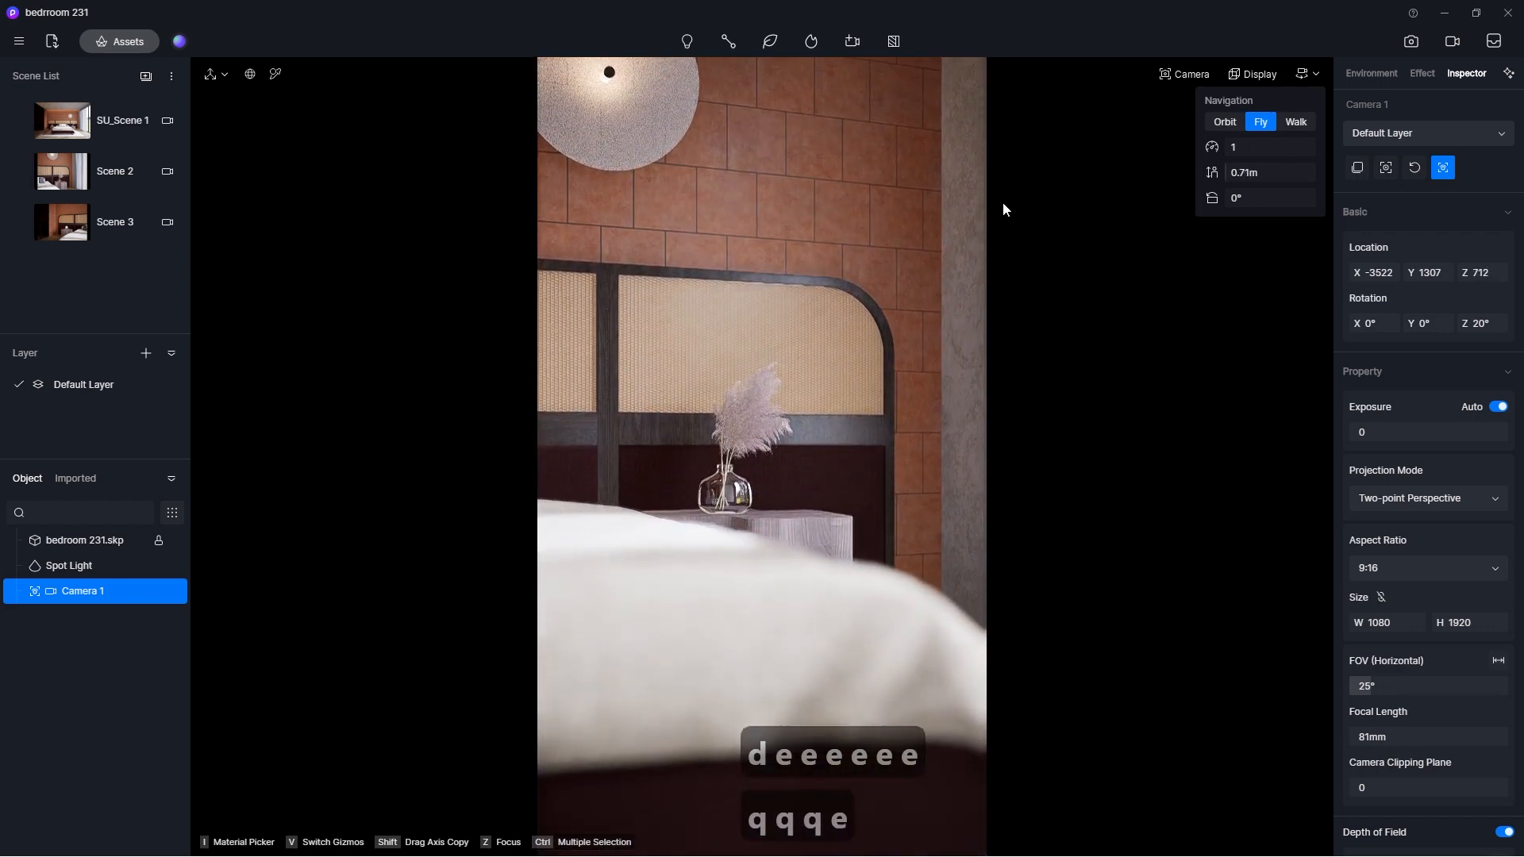
Step: Enter video mode and add a new shot to Clip 1 from the selected Camera 1
left_click(1451, 40)
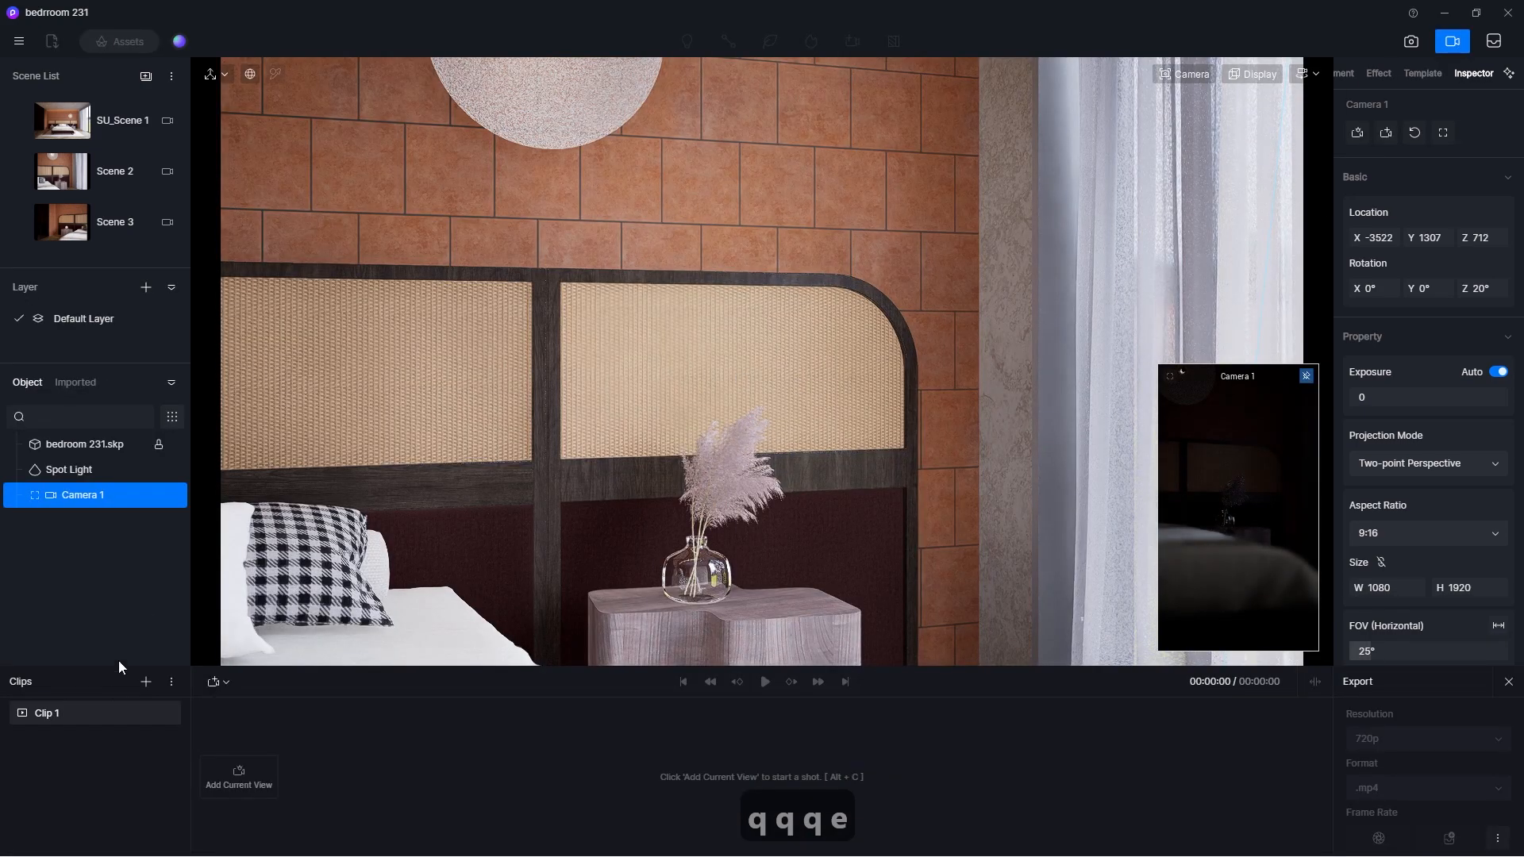
left_click(221, 688)
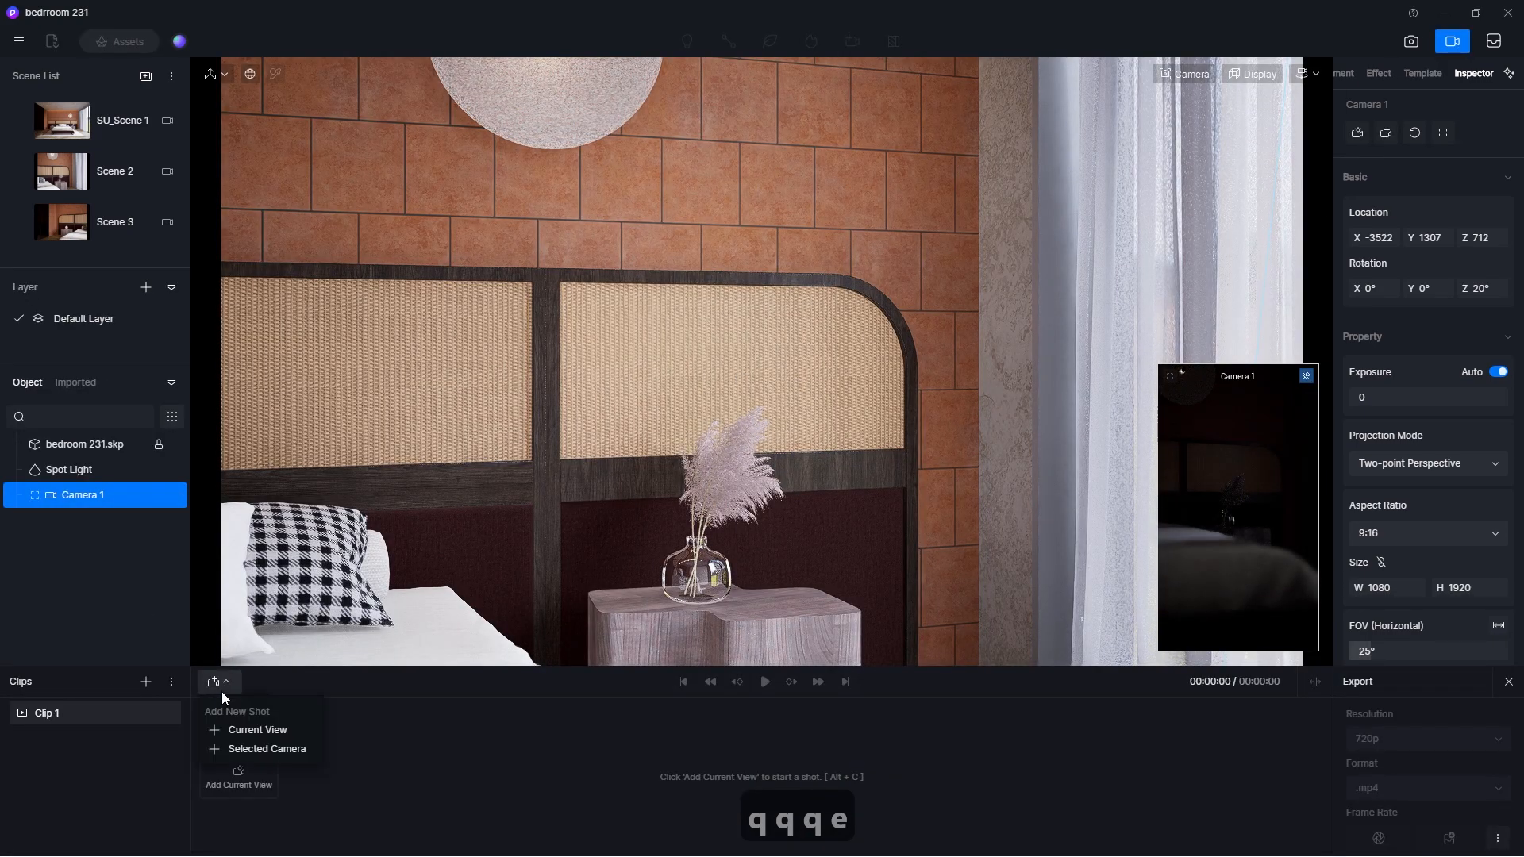
left_click(273, 746)
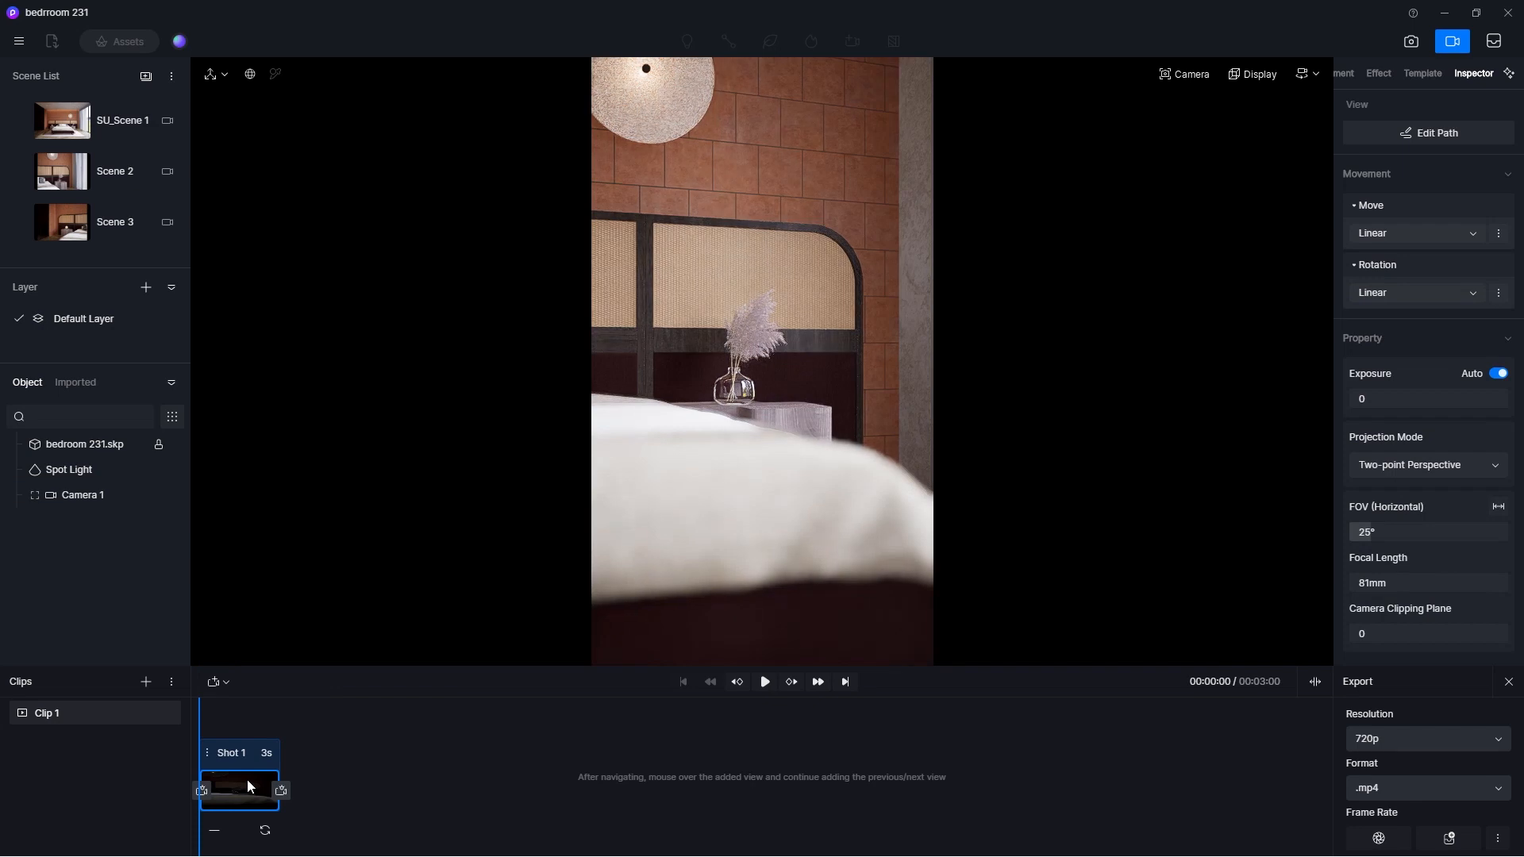
Step: Lower the shot's start view slightly and set its depth-of-field focus on the blanket at the foot of the bed
key("e")
key("q")
key("q")
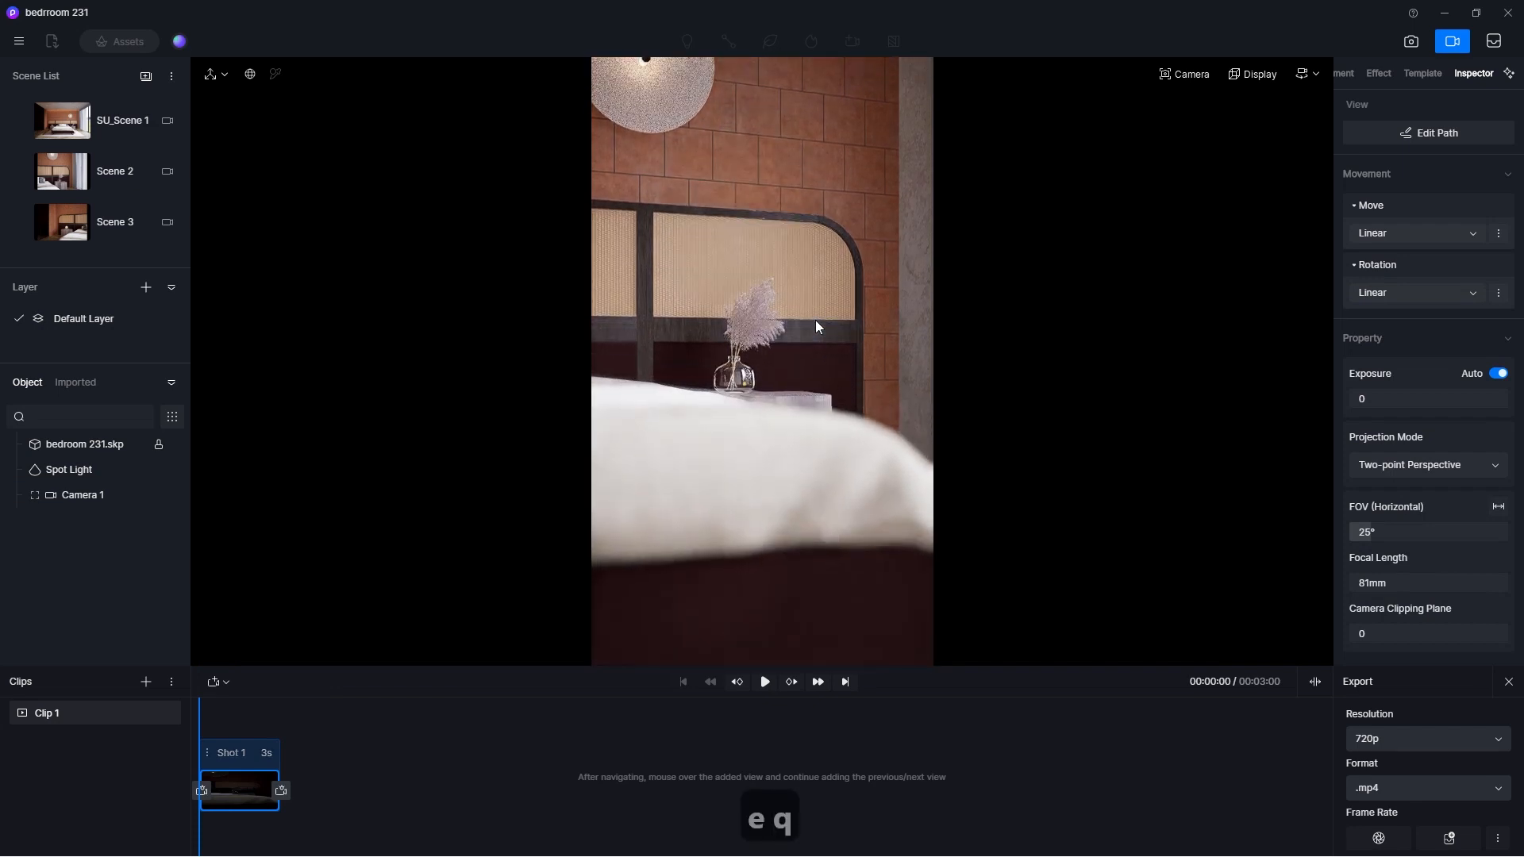
key("e")
left_click(1182, 74)
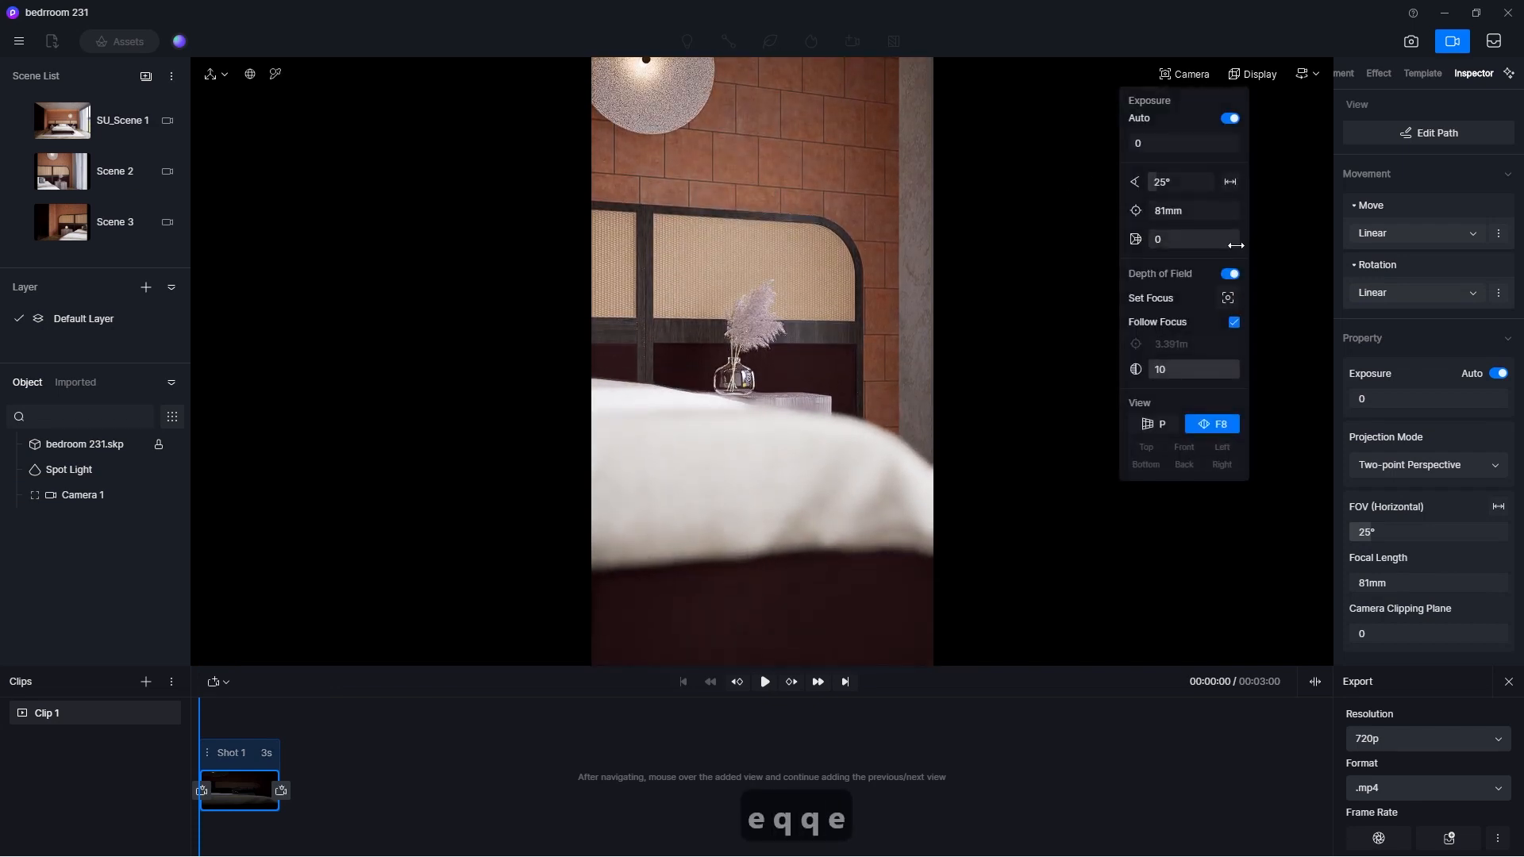
left_click(1227, 298)
left_click(699, 410)
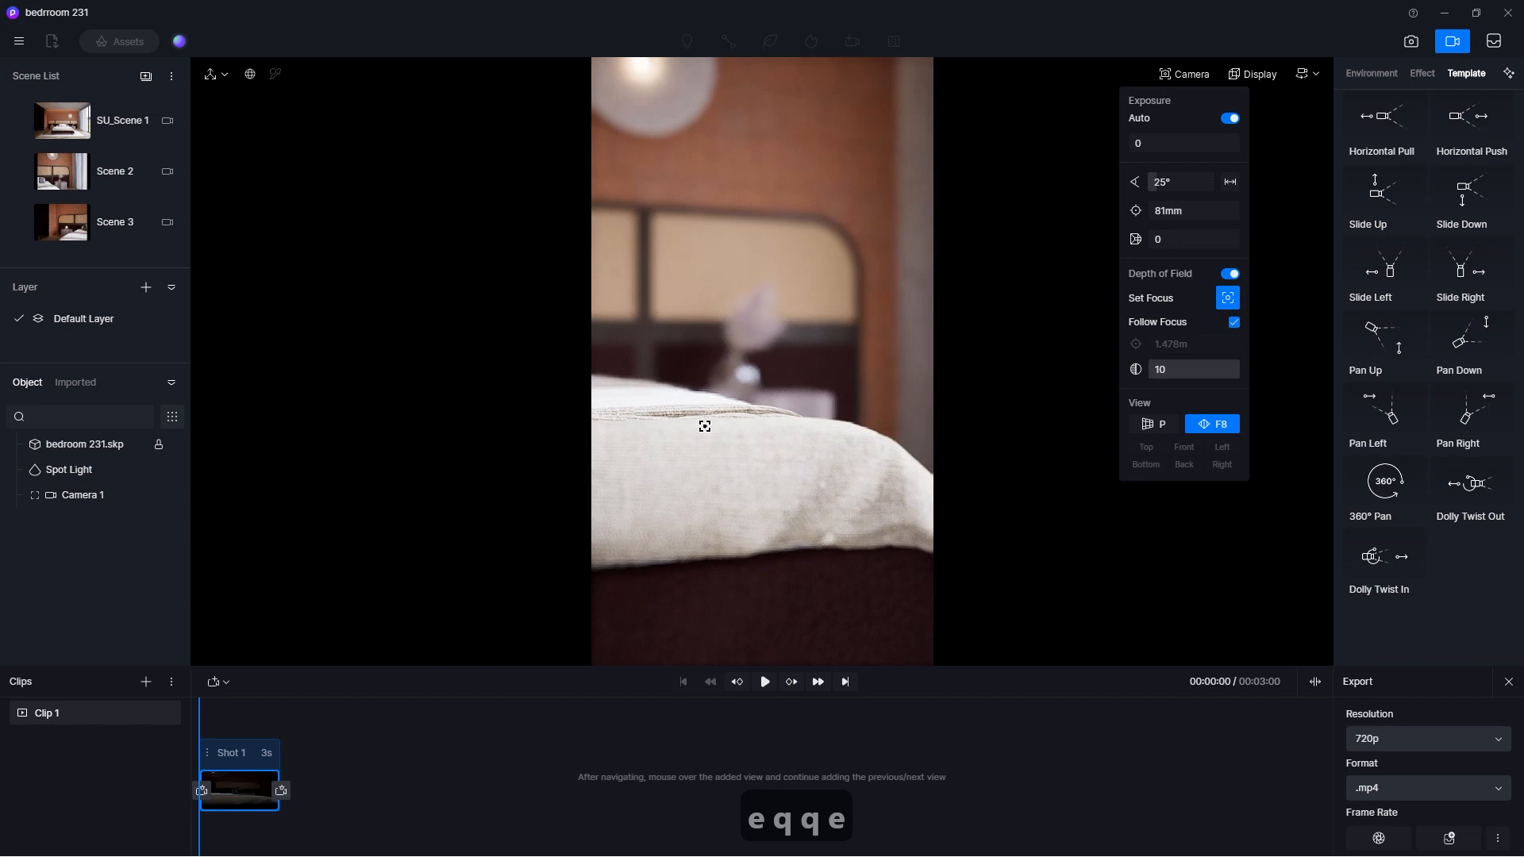
left_click(704, 426)
left_click(705, 411)
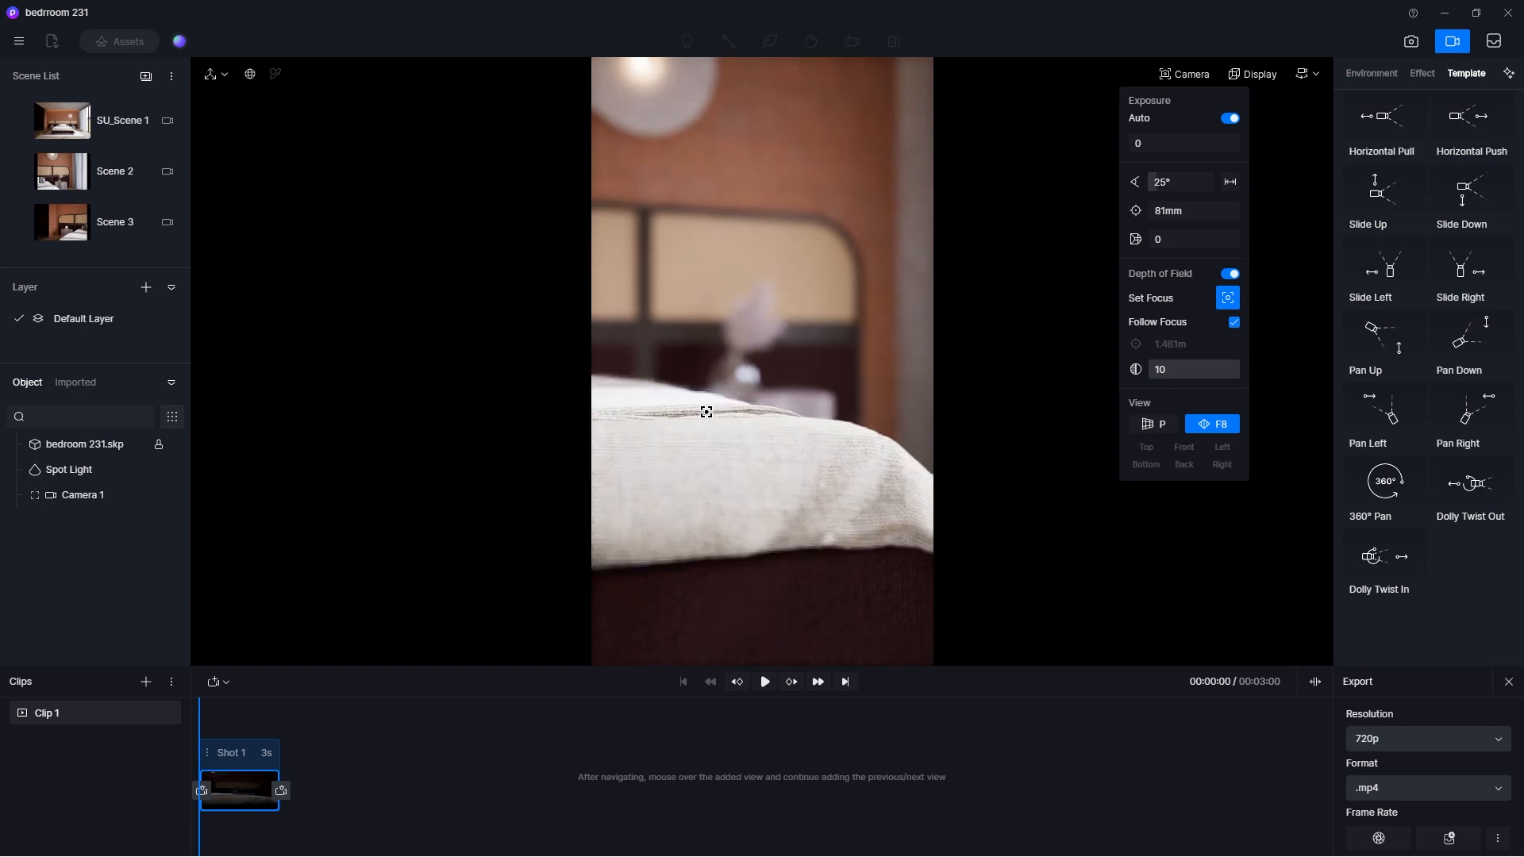
left_click(719, 430)
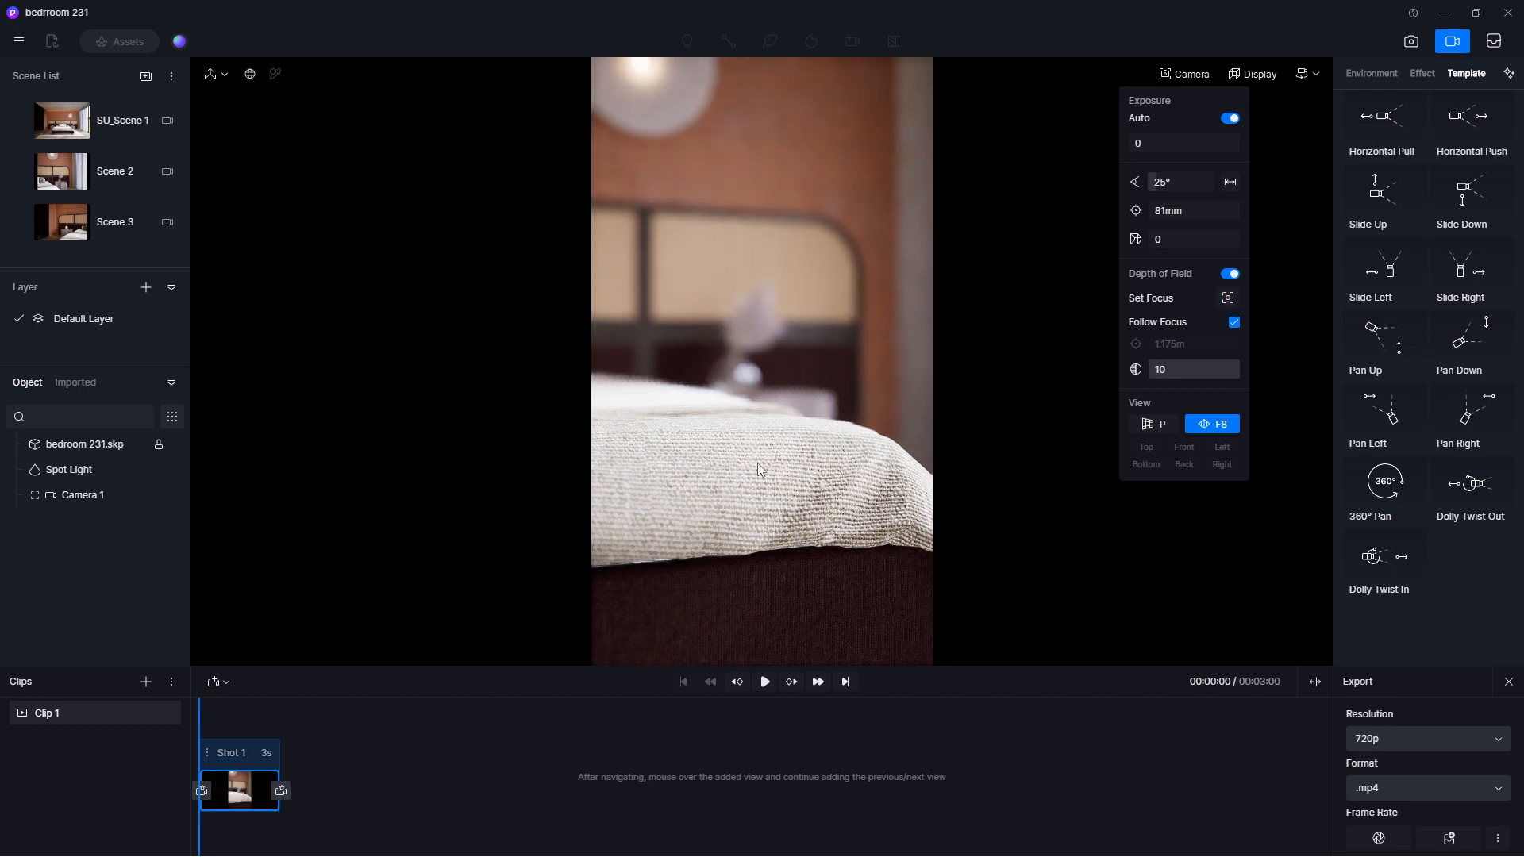
Step: Try raising the camera above the bed to preview the shot's movement, and return to the shot's start view
key("q")
key("q")
key("q")
key("q")
key("q")
key("q")
key("q")
key("q")
key("q")
key("q")
key("q")
key("q")
key("q")
key("q")
key("q")
key("q")
key("q")
key("q")
key("q")
key("q")
key("q")
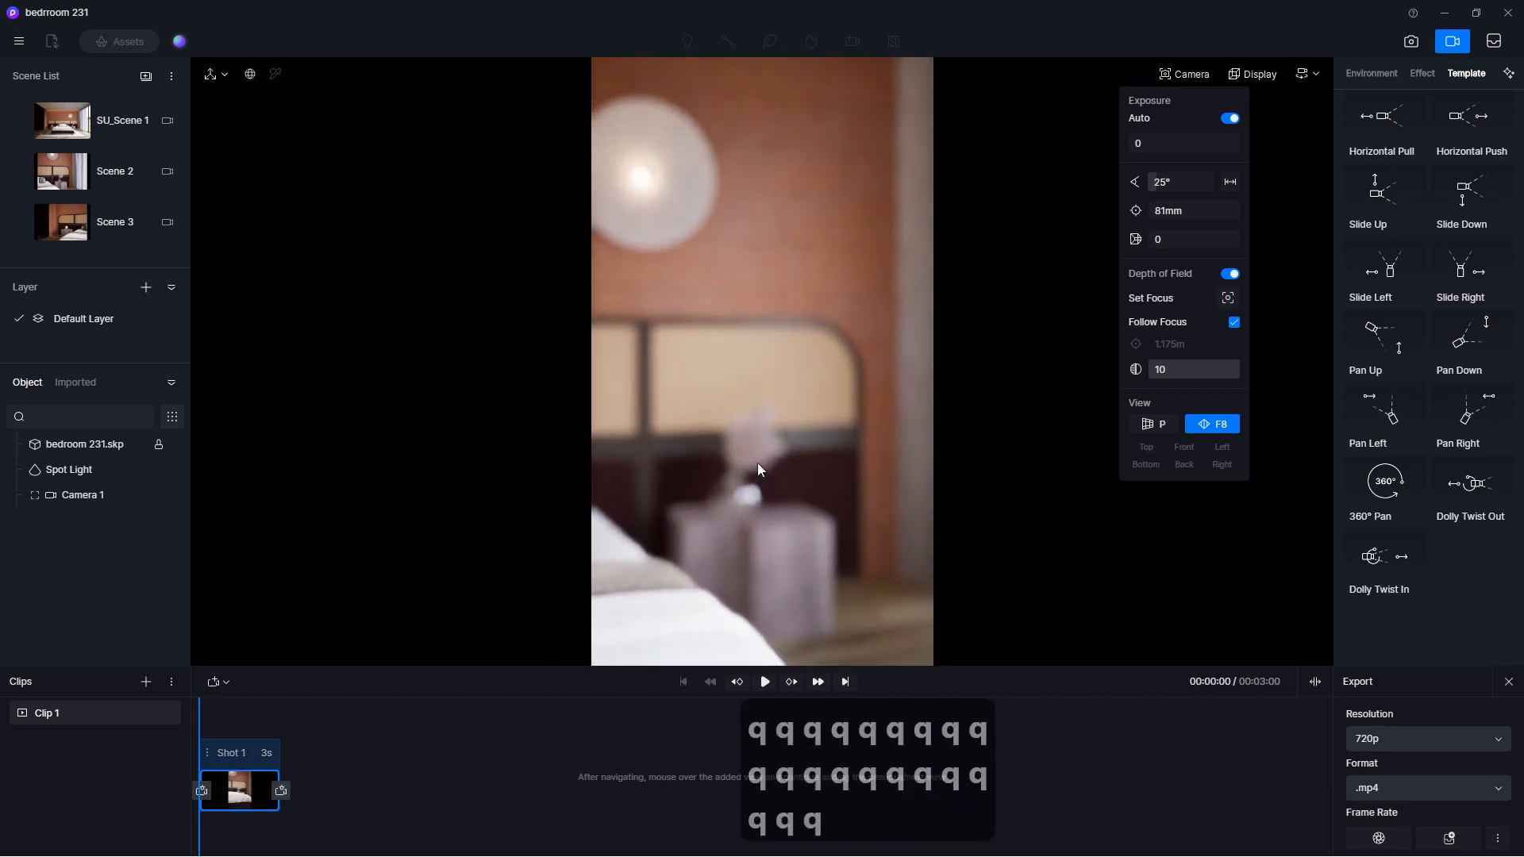
left_click(236, 795)
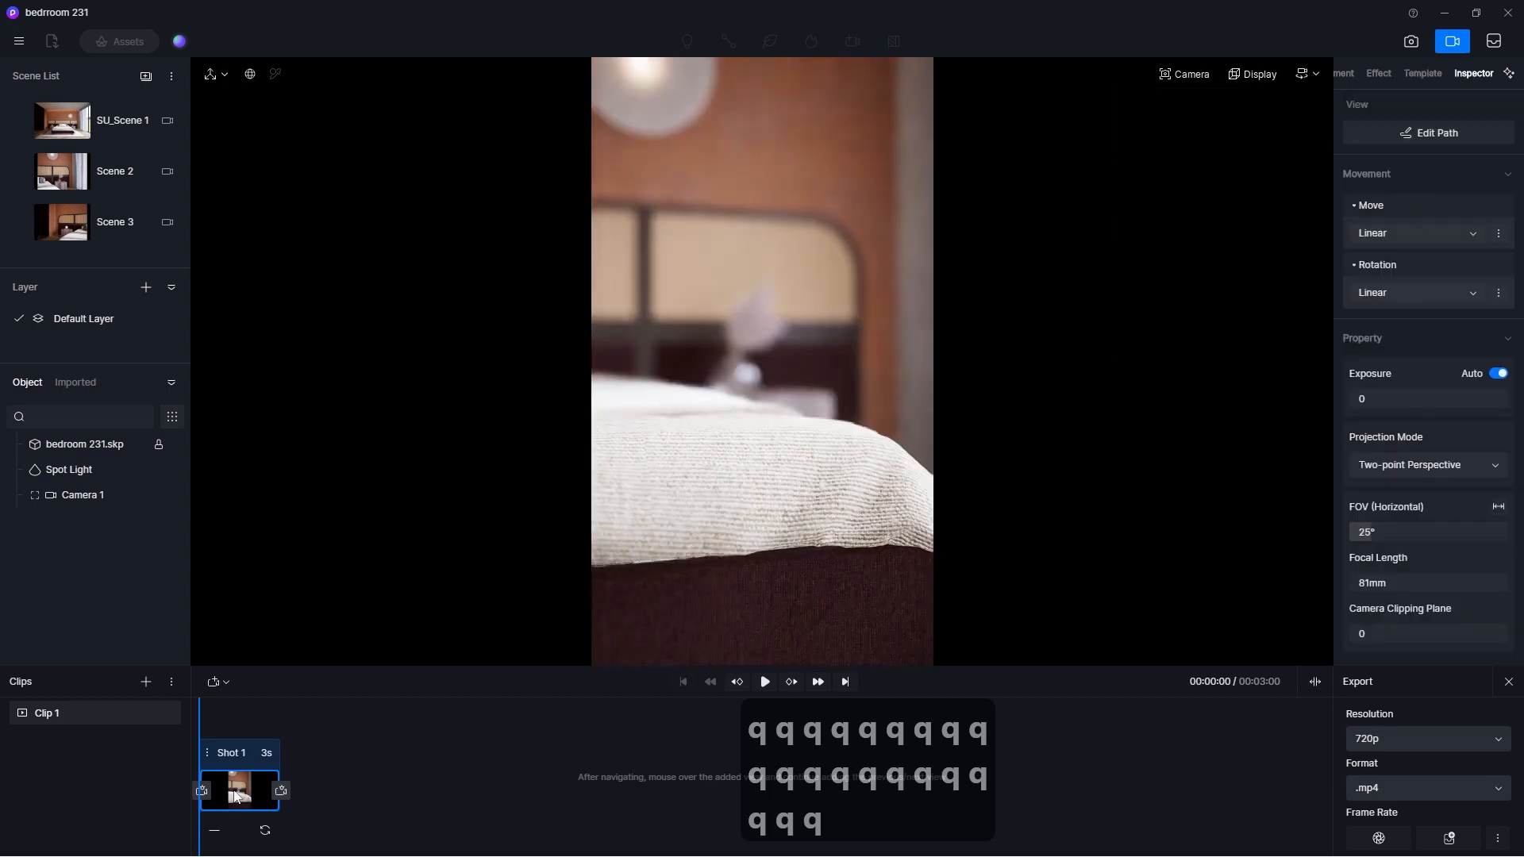
Step: Try alternative sideways and farther-back camera positions around the foot of the bed for the shot's start view
key("a")
key("a")
key("d")
key("d")
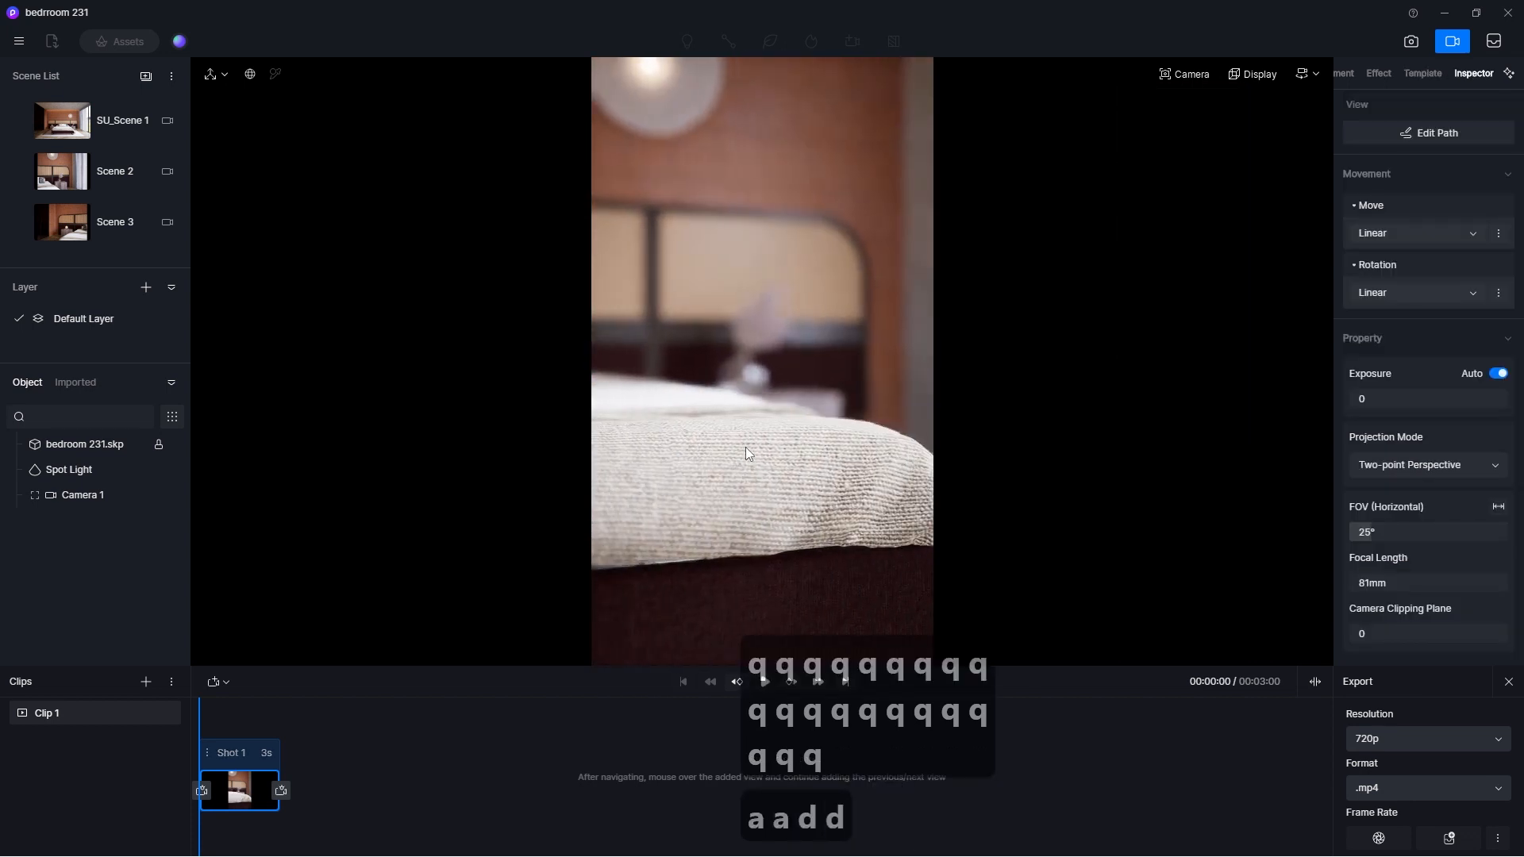
key("s")
key("s")
key("a")
key("a")
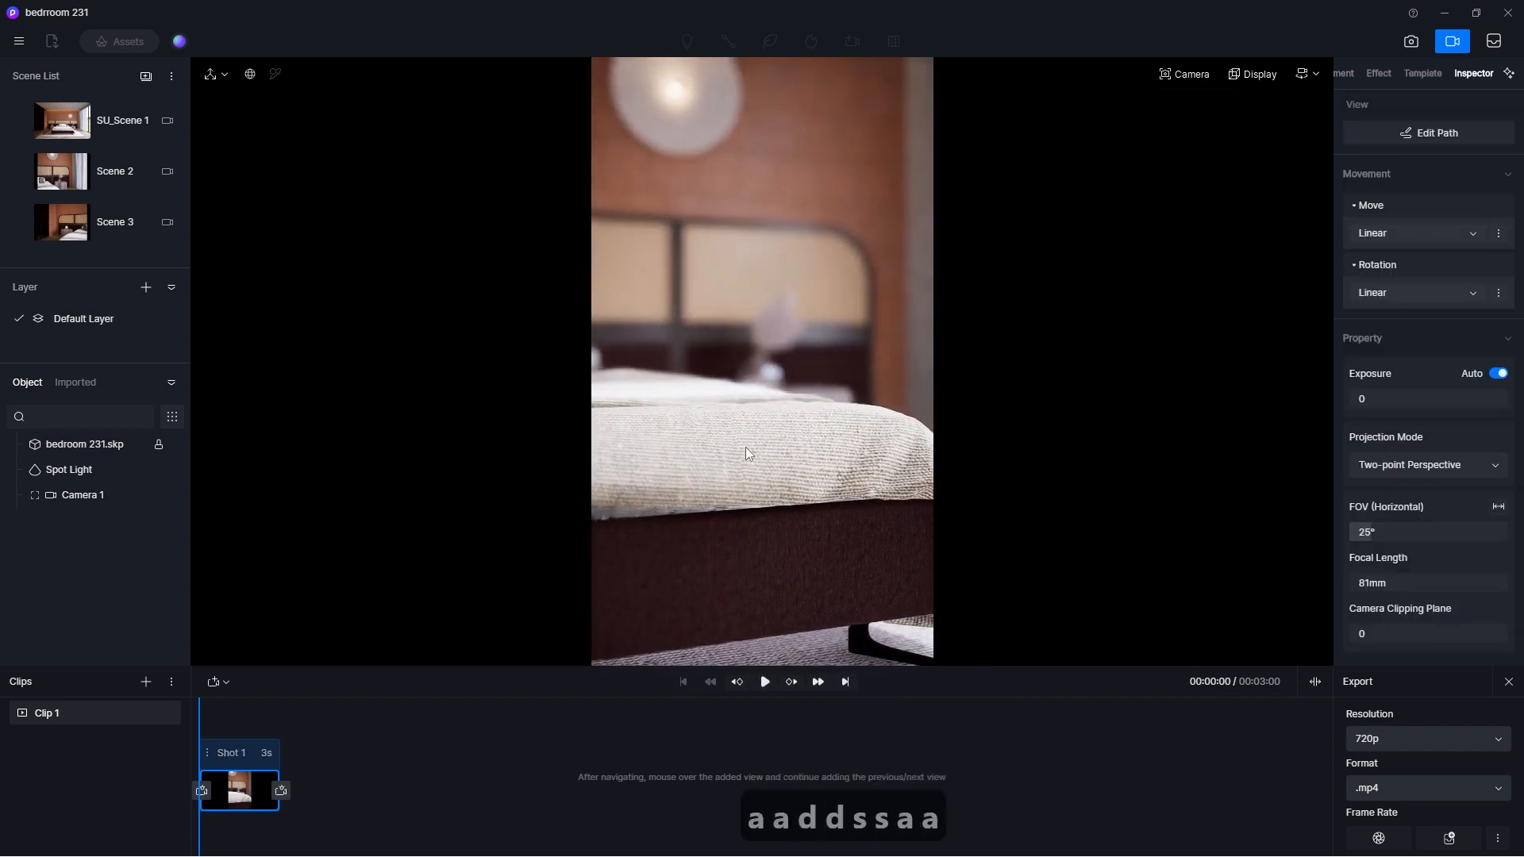
key("d")
key("w")
key("w")
key("a")
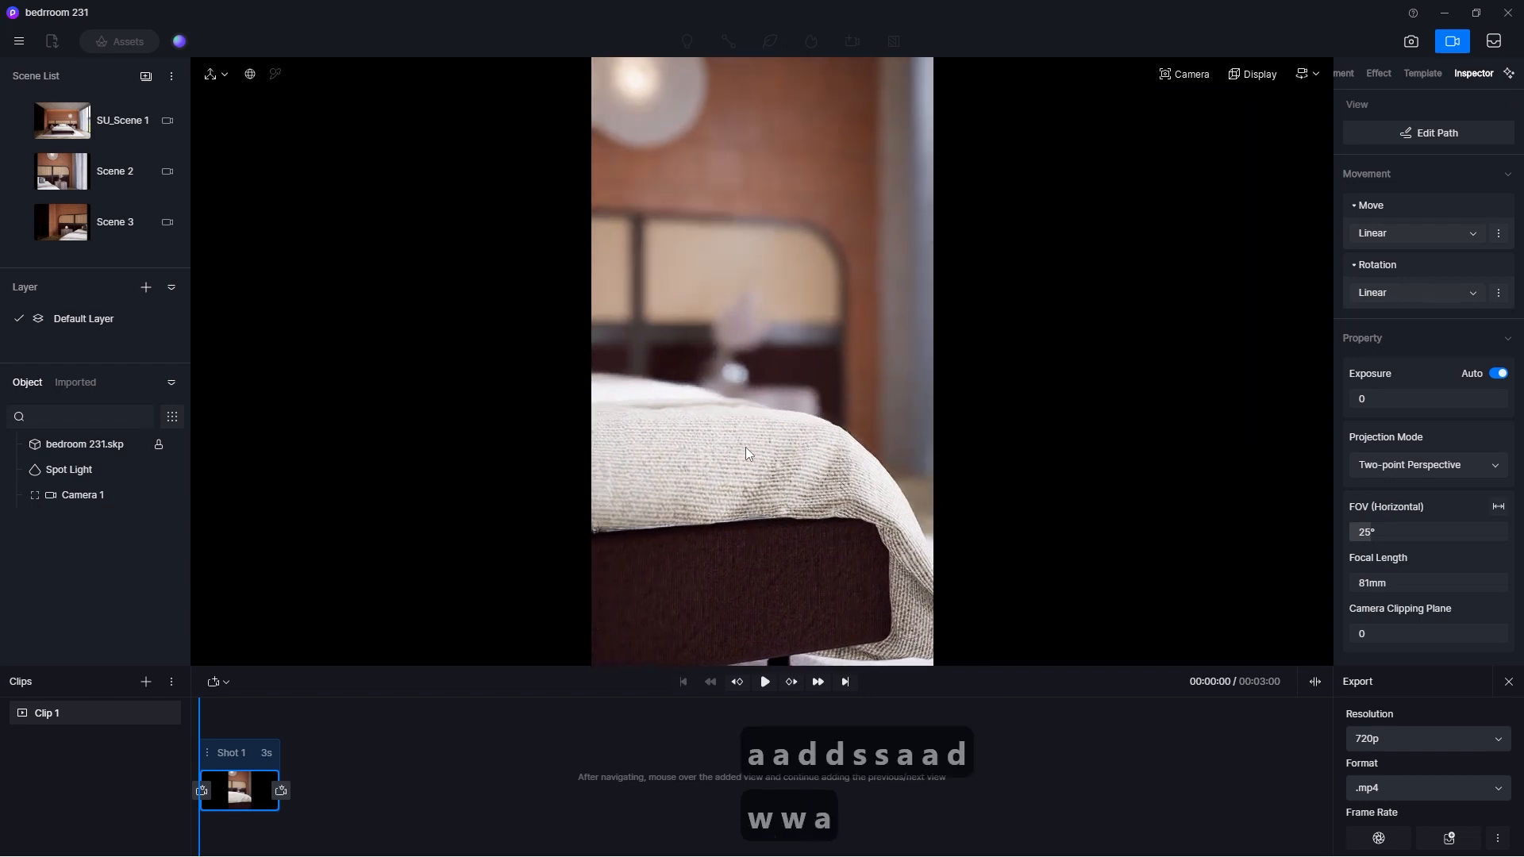
key("d")
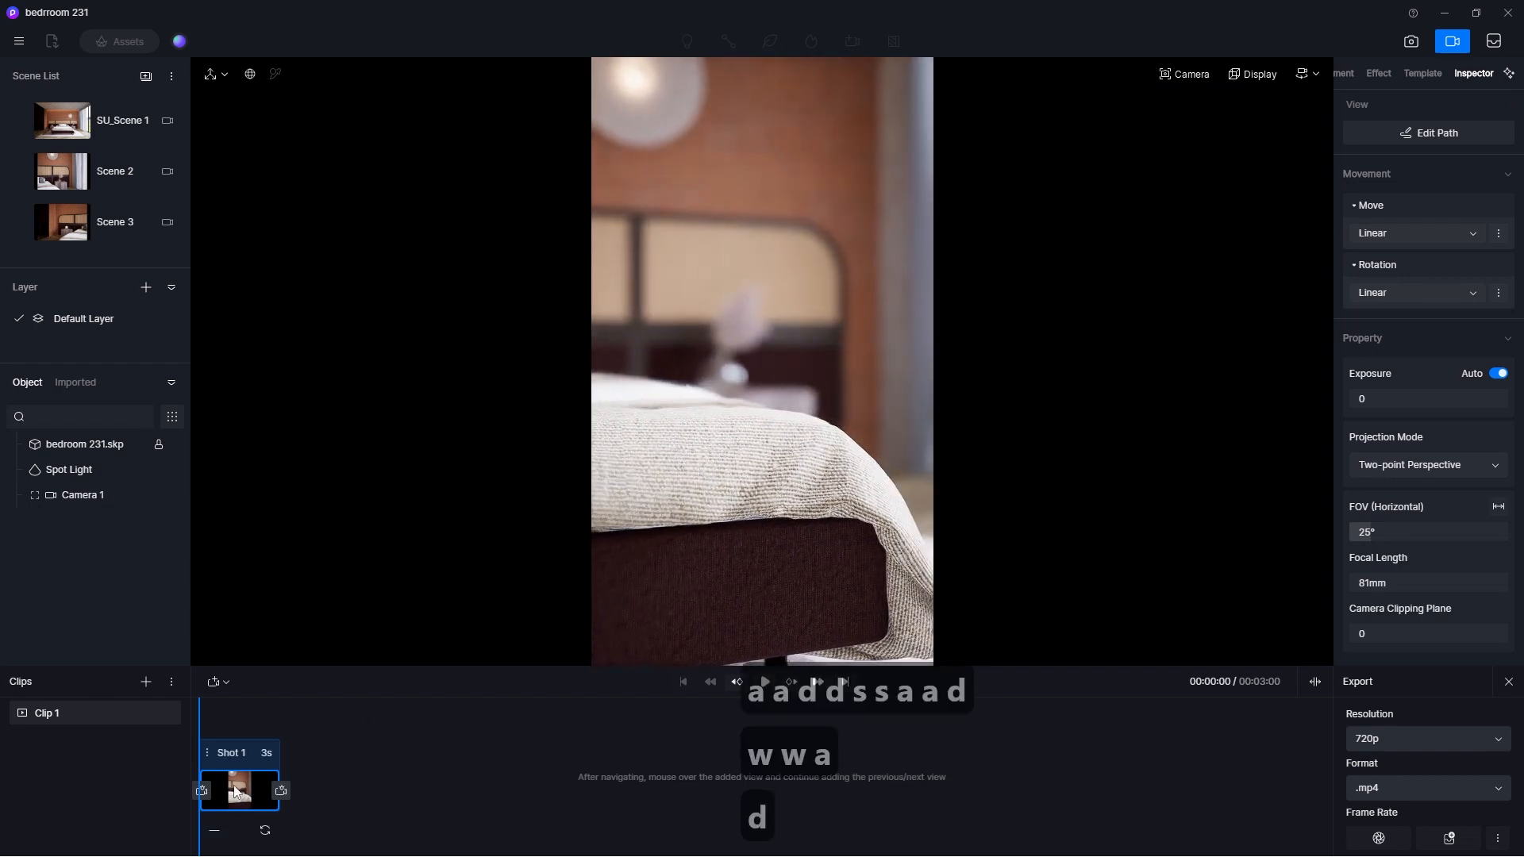
Step: Try raising the camera from the foot of the bed to the nightstand framing, with depth-of-field focus set on the headboard
key("q")
key("q")
key("q")
key("q")
key("q")
key("q")
key("q")
key("q")
key("q")
key("q")
key("q")
key("q")
key("q")
key("q")
key("q")
key("q")
key("q")
key("q")
key("q")
key("q")
key("q")
key("q")
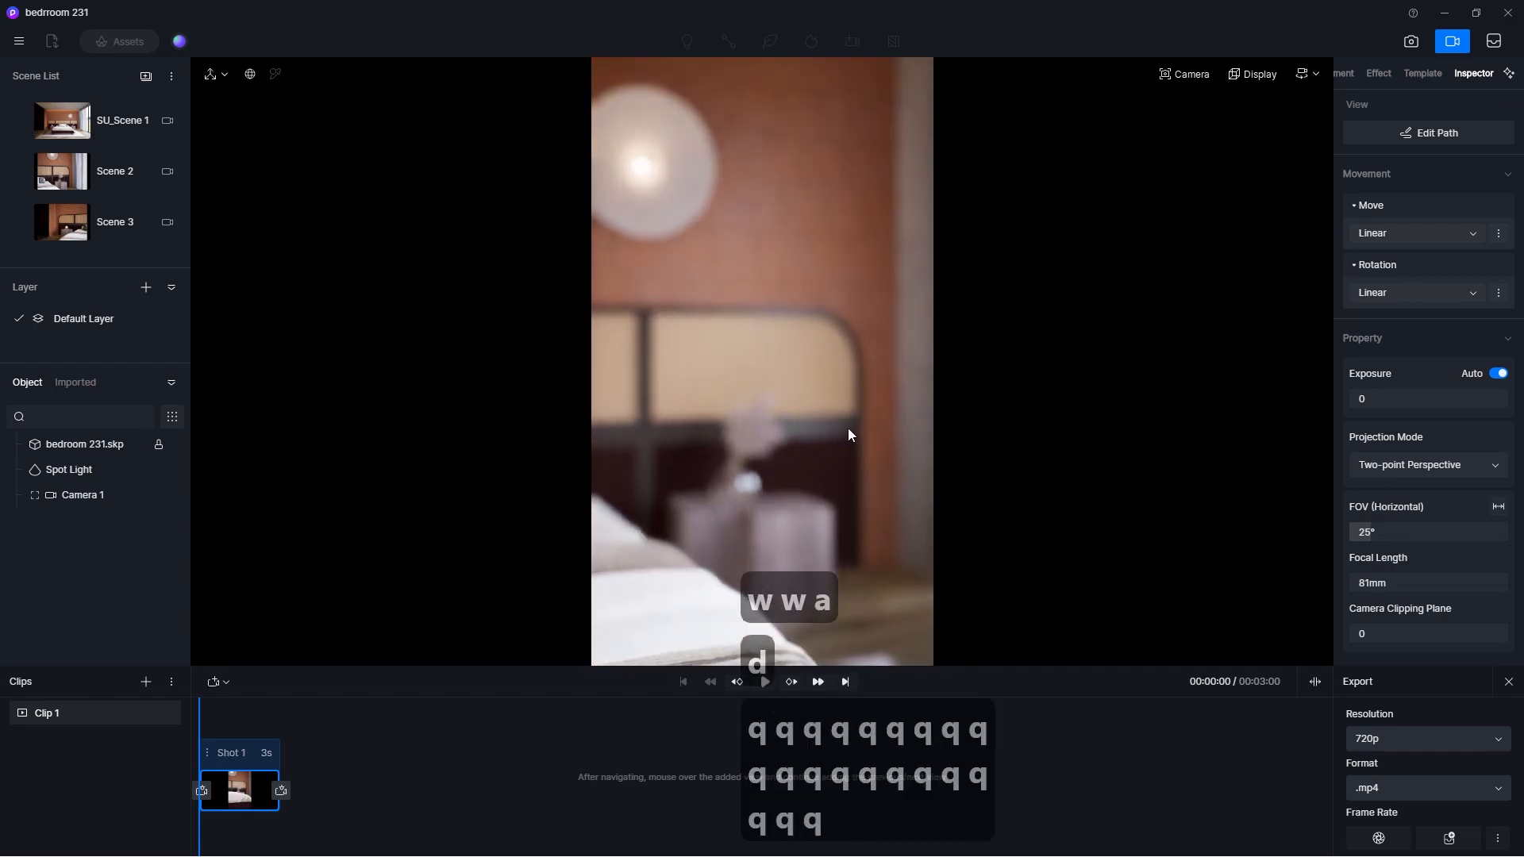
key("e")
key("q")
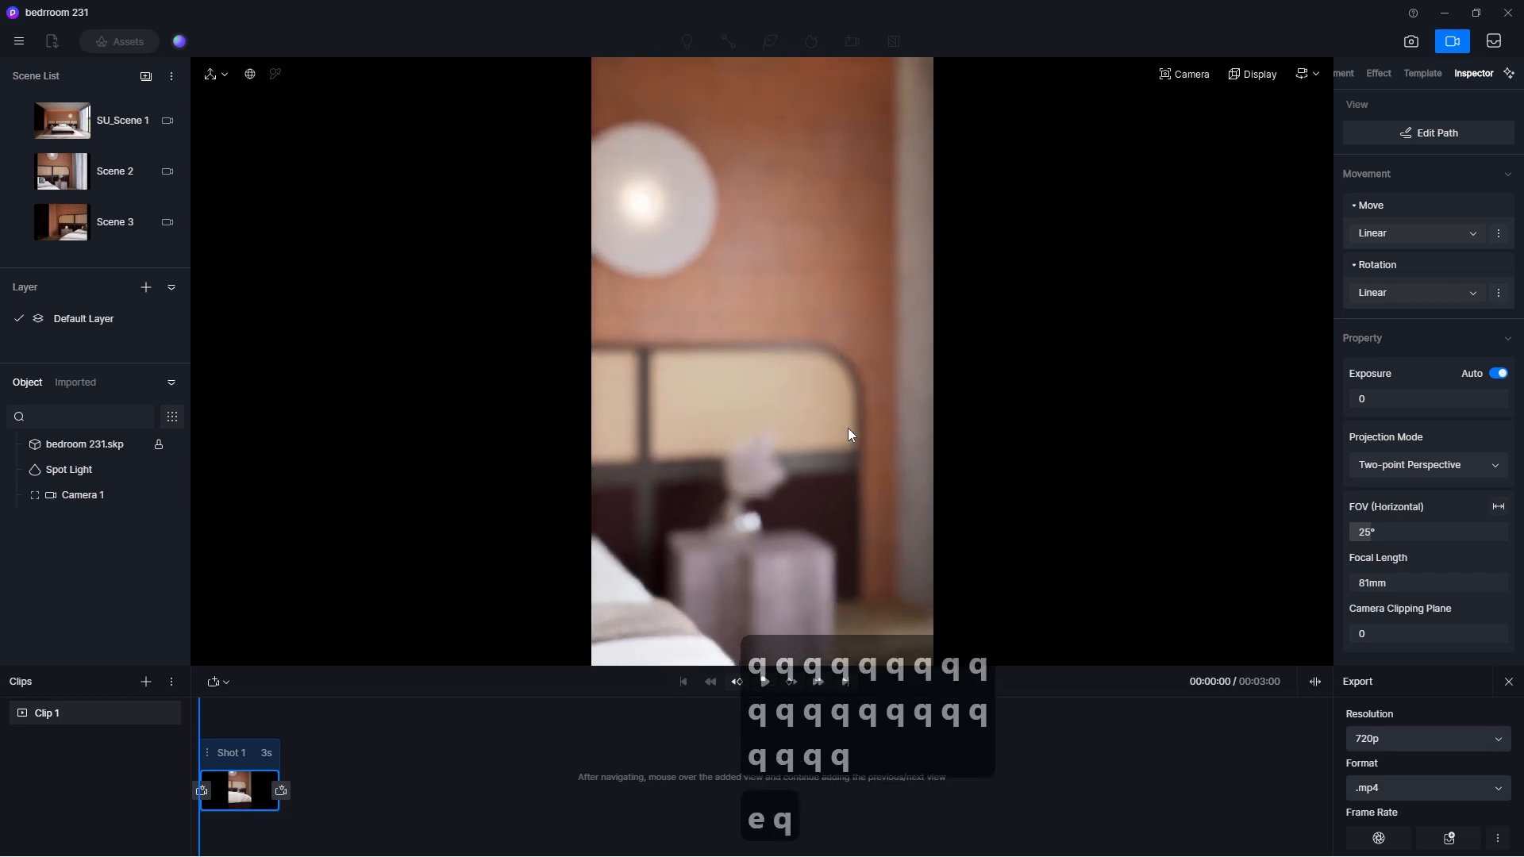
key("e")
left_click(1186, 73)
left_click(1227, 298)
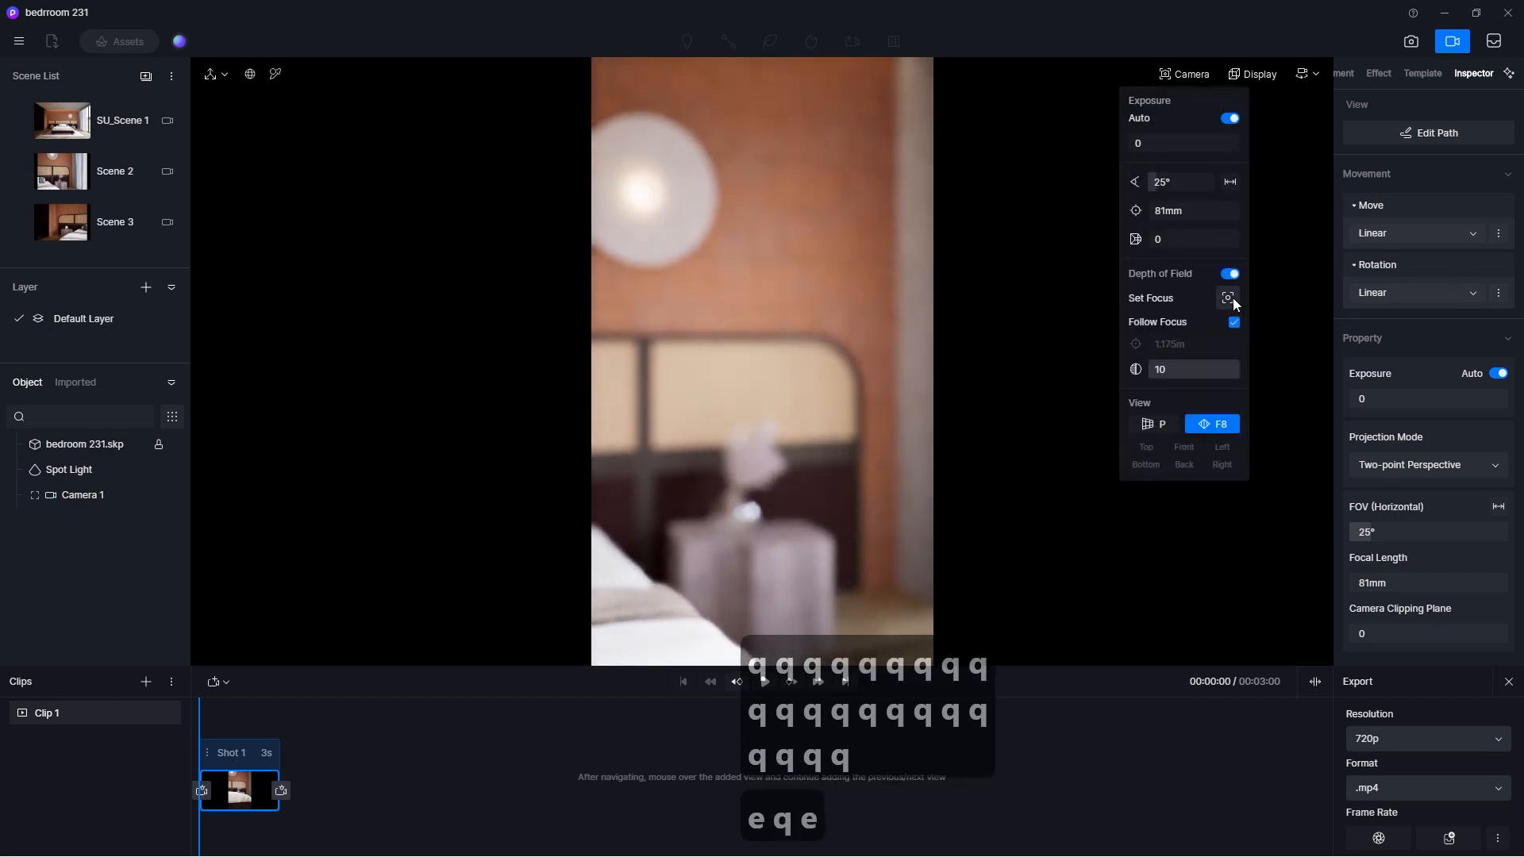
left_click(734, 394)
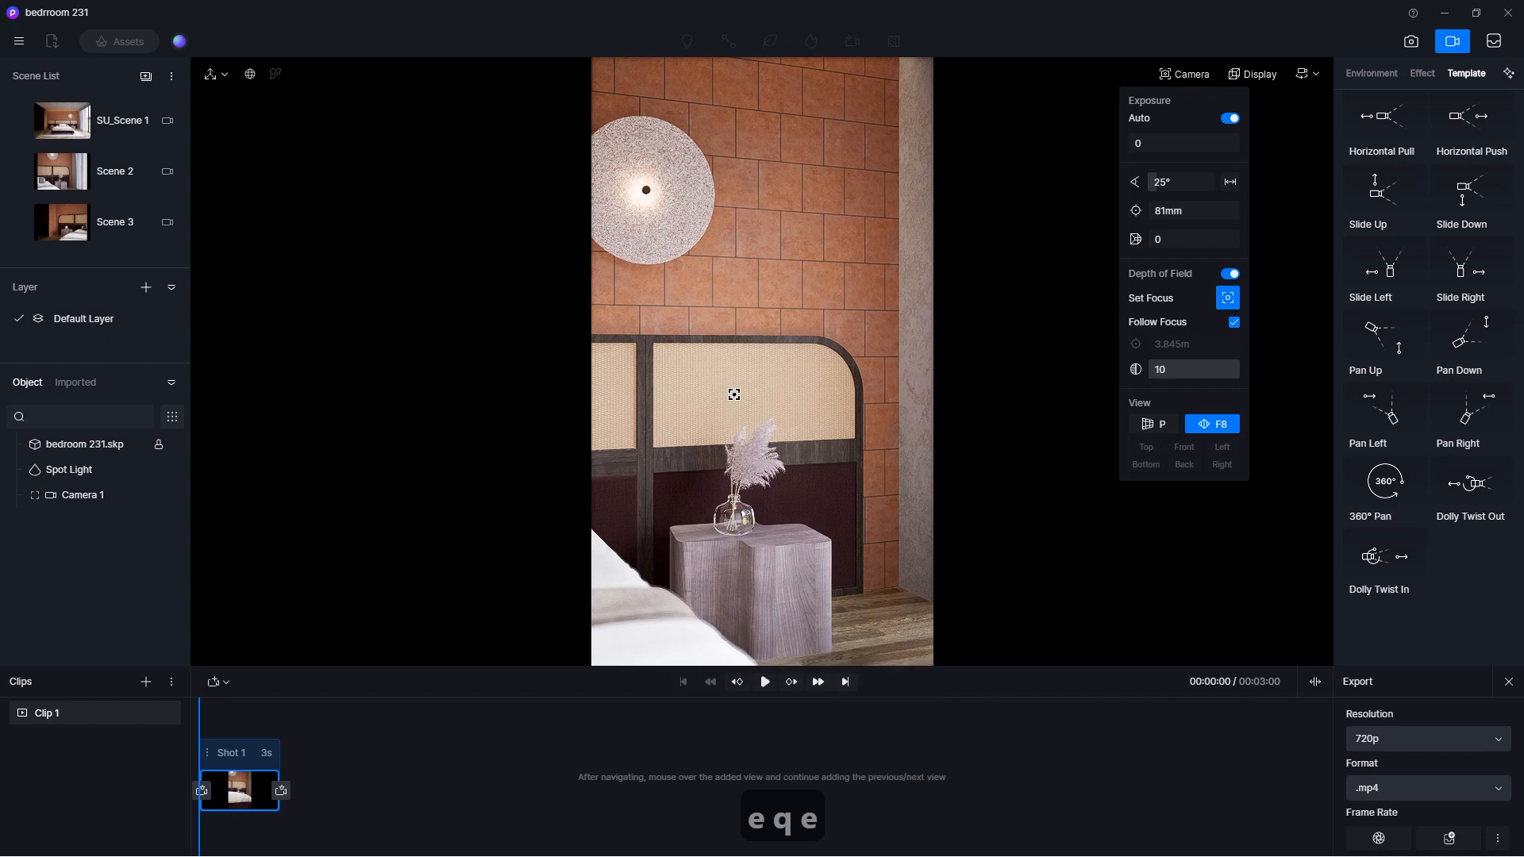
Step: Try small sideways shifts of the raised camera, and return to the shot's start view
key("a")
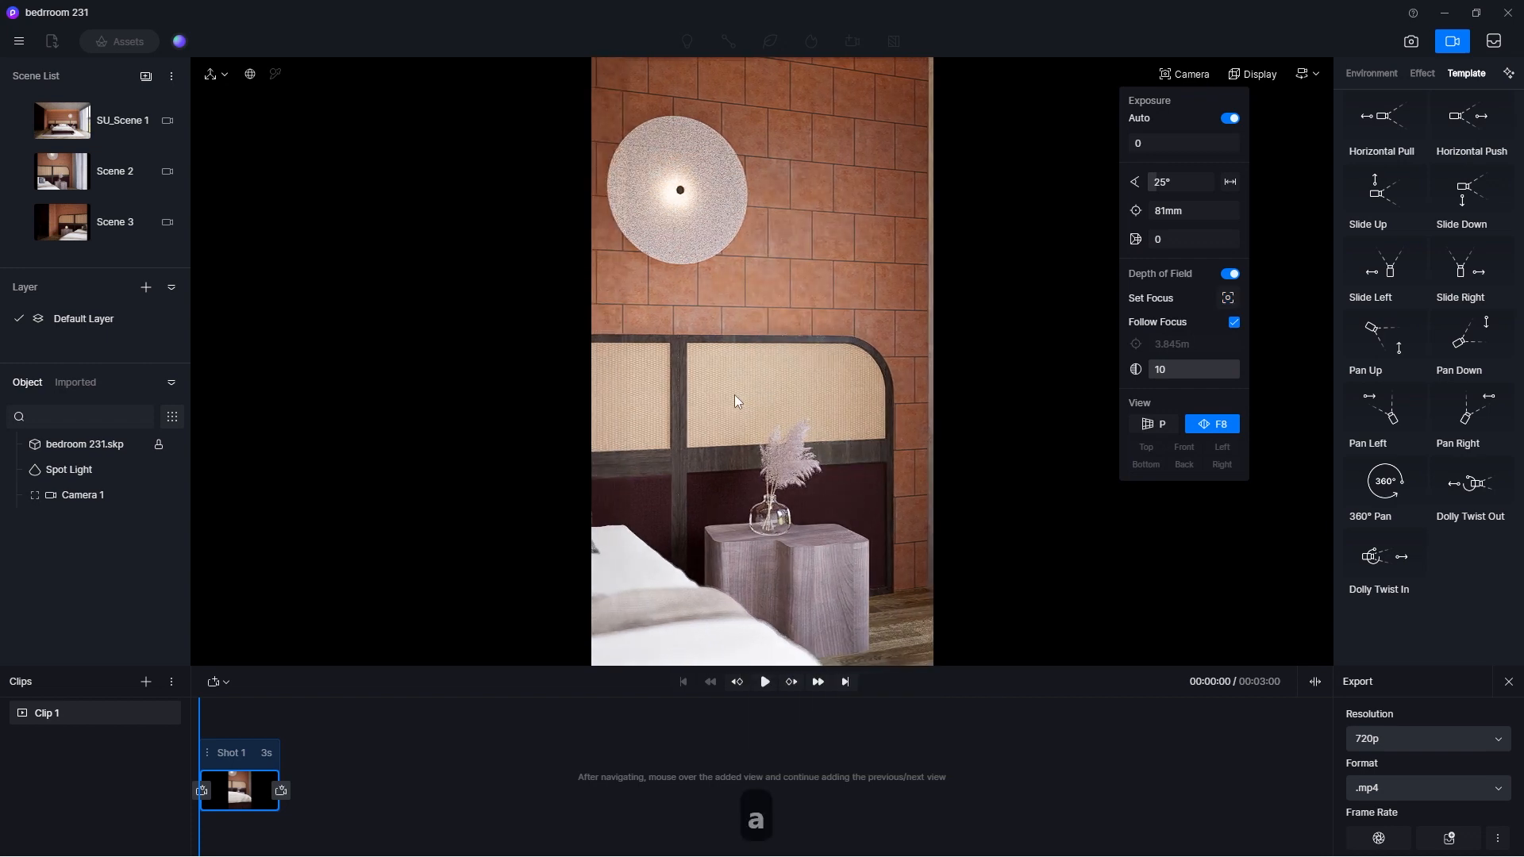
key("d")
key("a")
key("d")
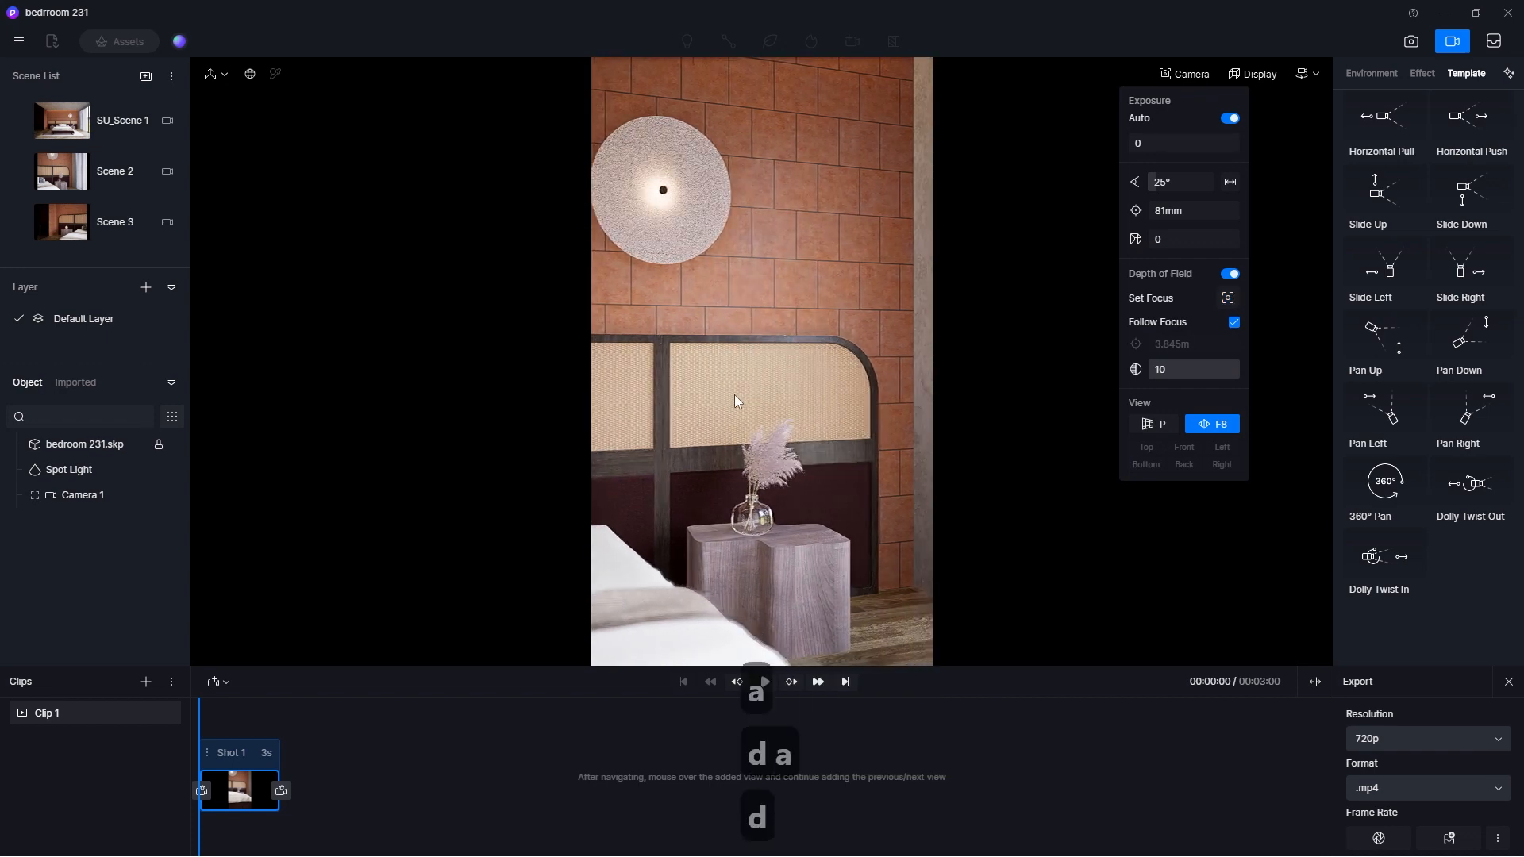
key("a")
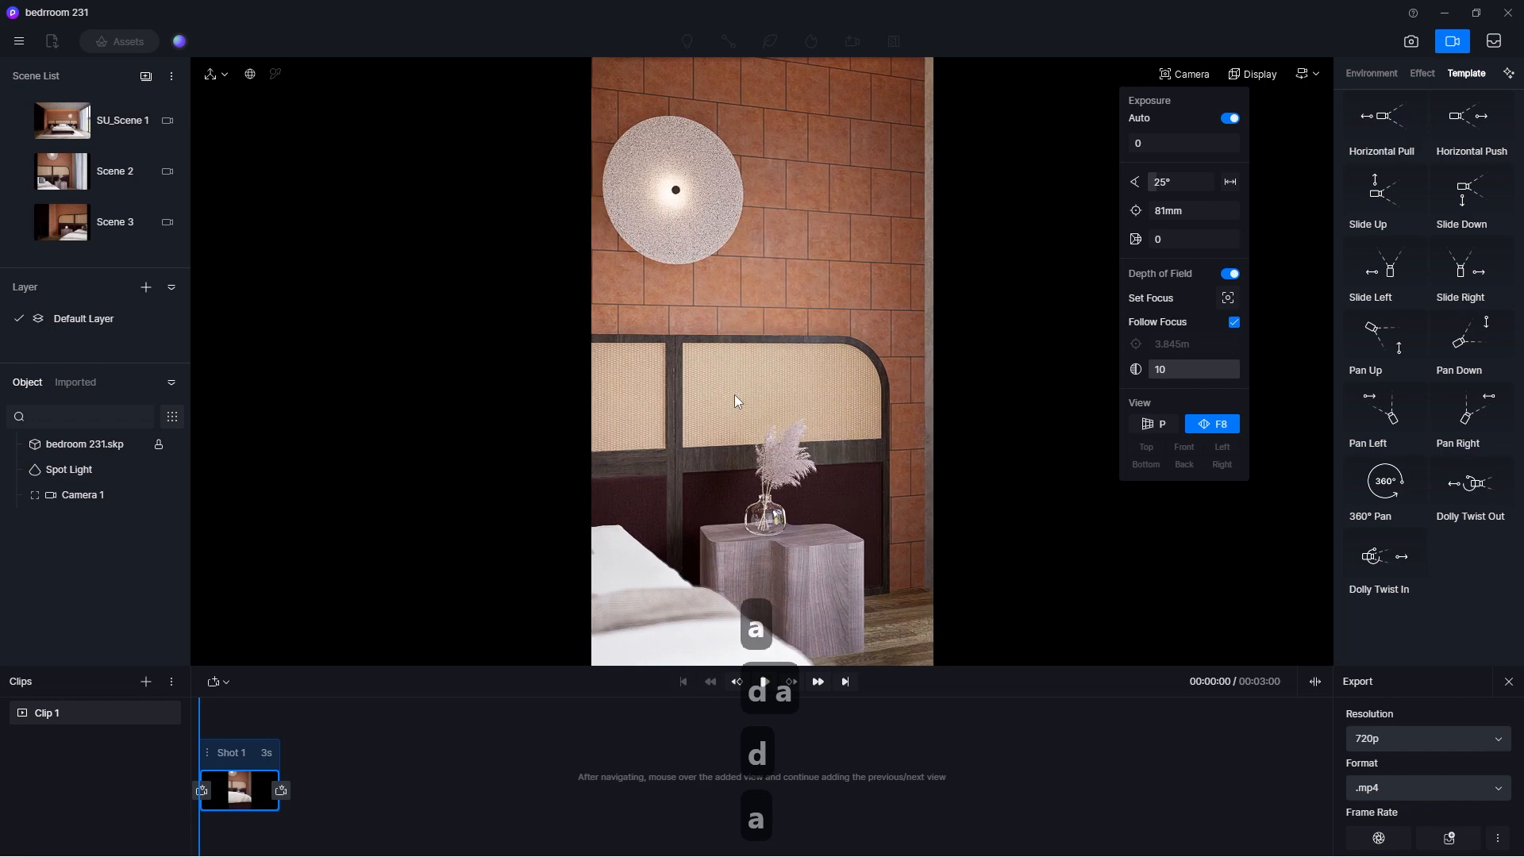
left_click(245, 781)
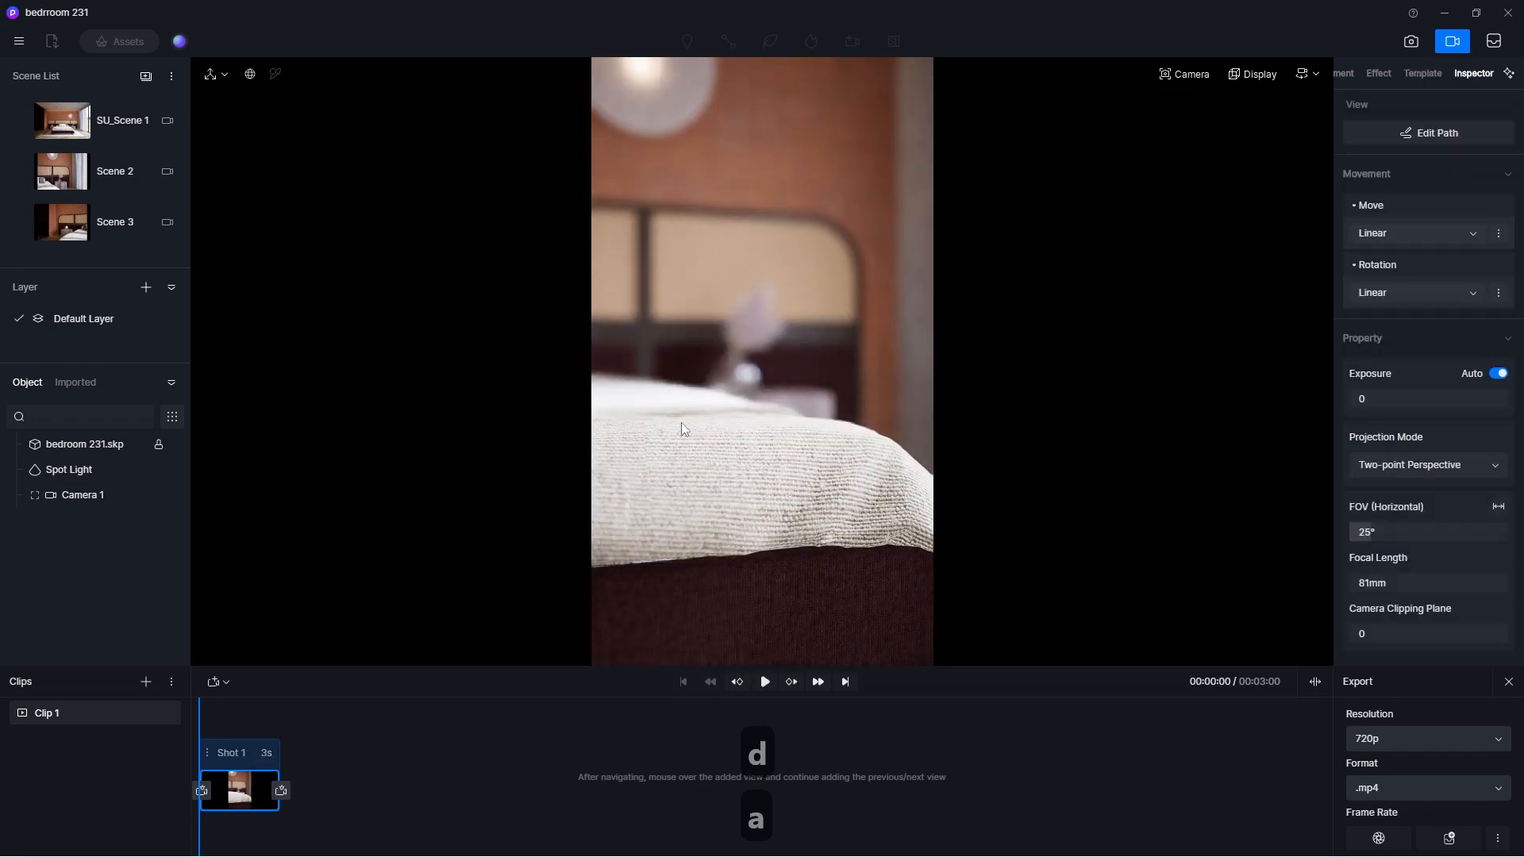
Step: Raise the camera straight up from the shot's start view until it frames the wall lamp, headboard and nightstand
key("q")
key("q")
key("q")
key("q")
key("q")
key("q")
key("q")
key("q")
key("q")
key("q")
key("q")
key("q")
key("q")
key("q")
key("q")
key("q")
key("q")
key("q")
key("q")
key("q")
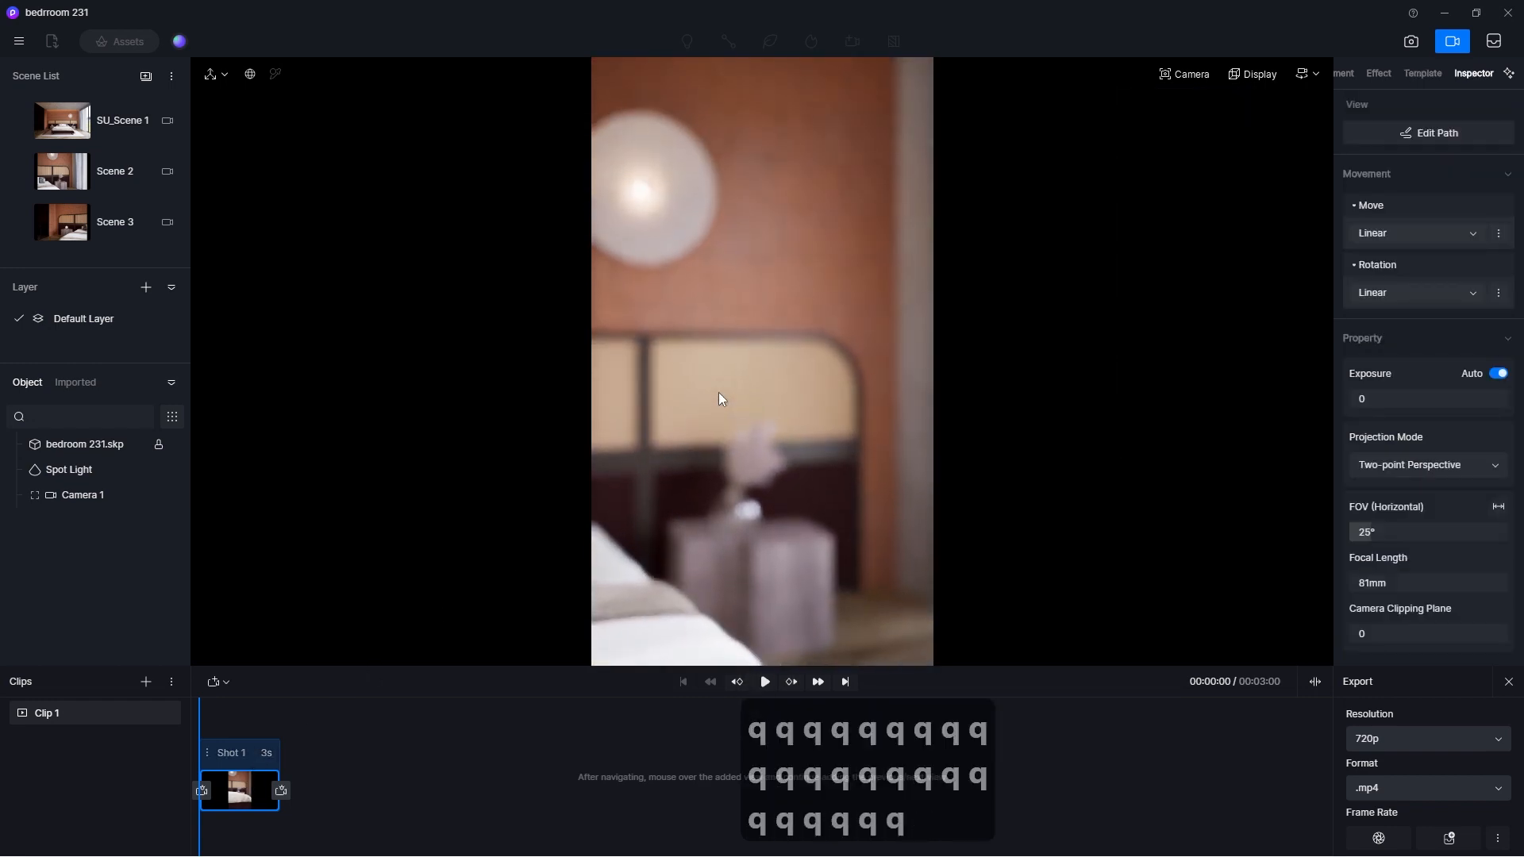
key("q")
key("e")
key("q")
key("e")
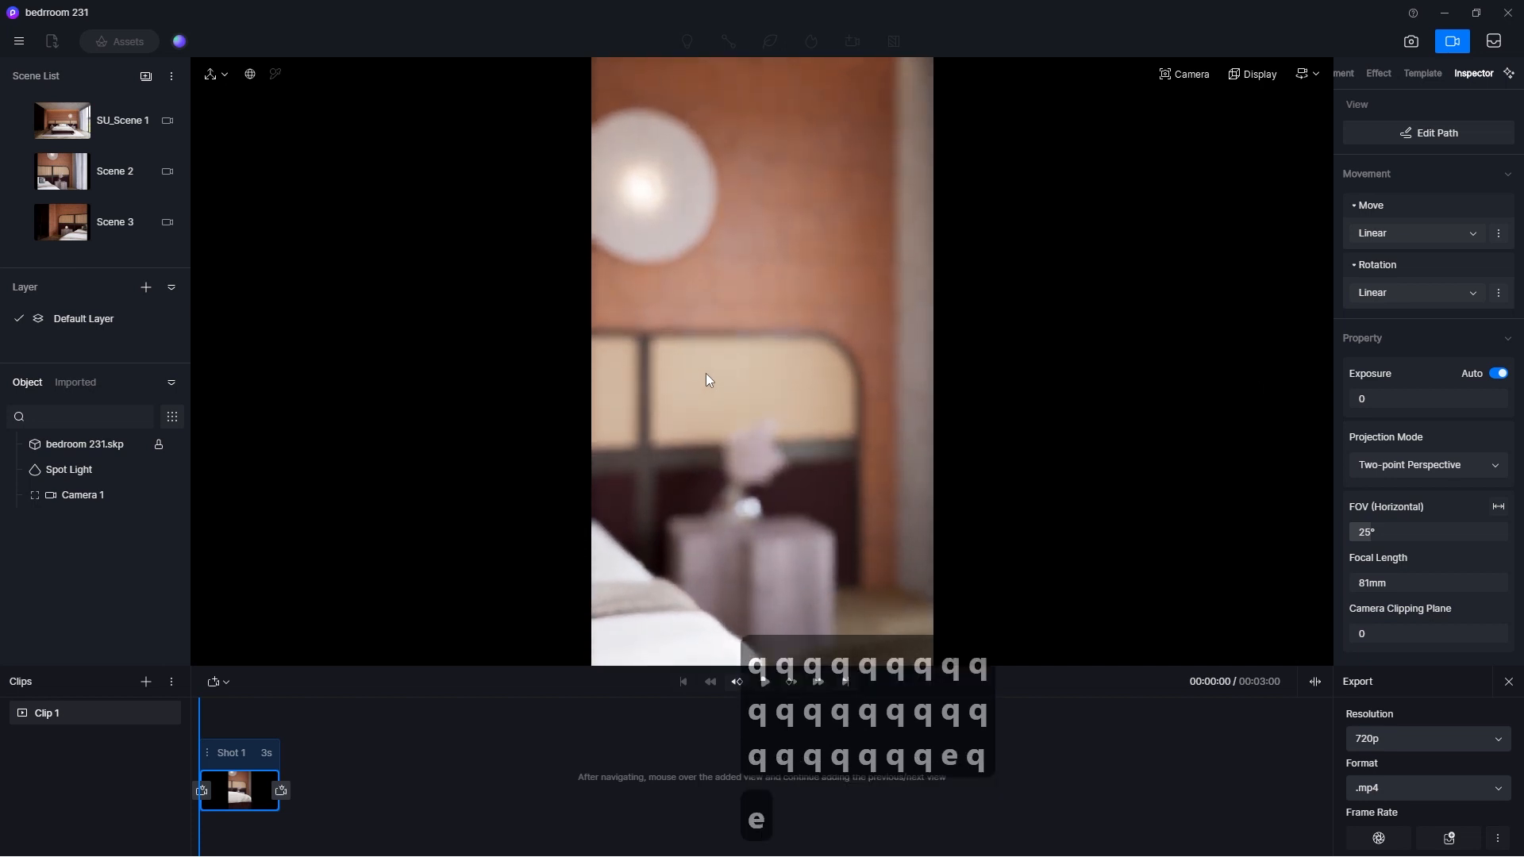
key("q")
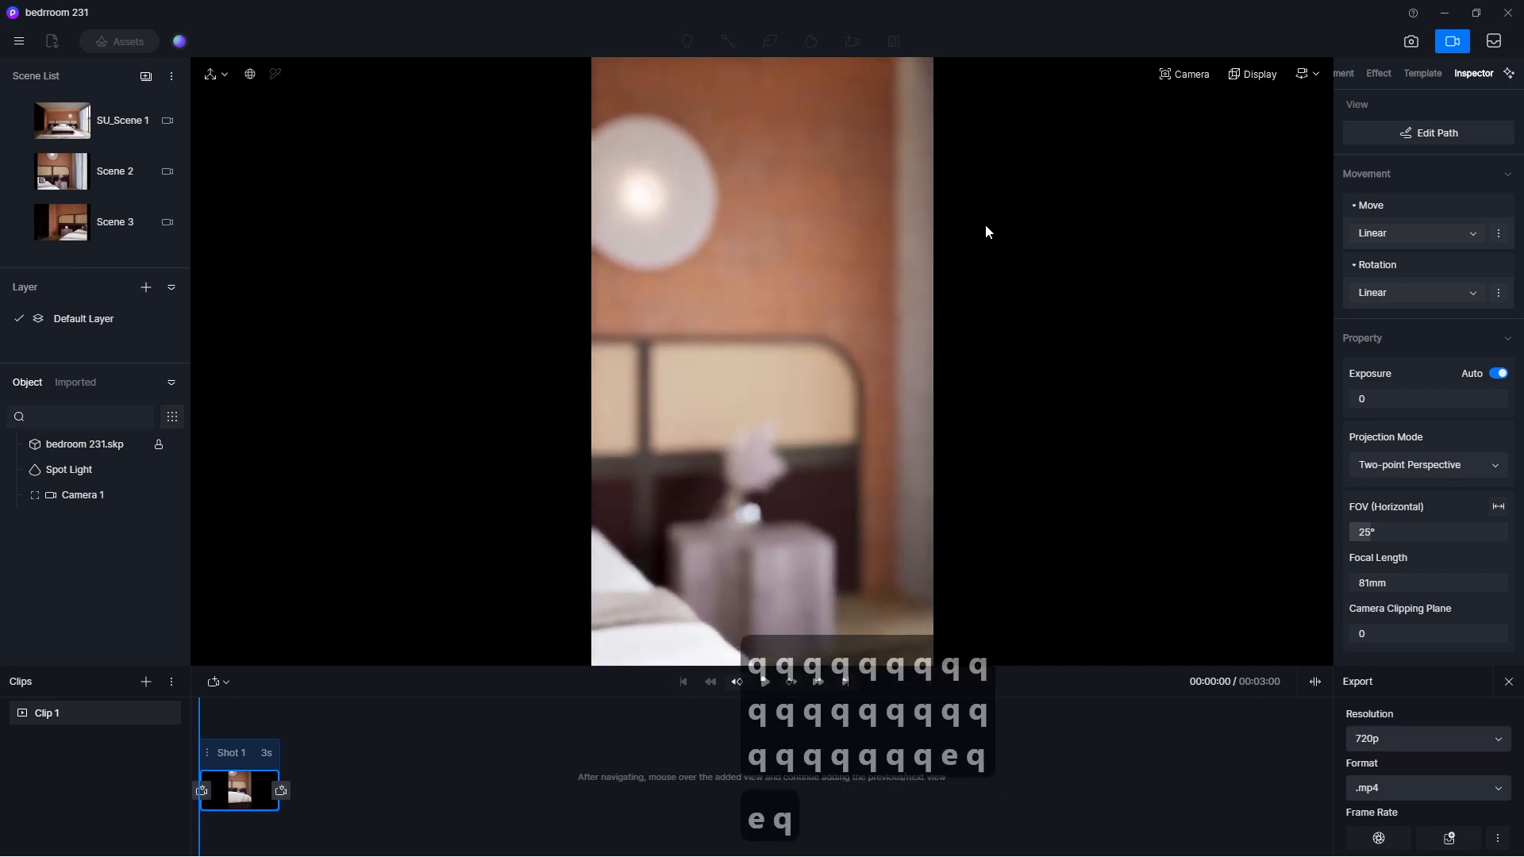
key("q")
key("q")
key("e")
key("e")
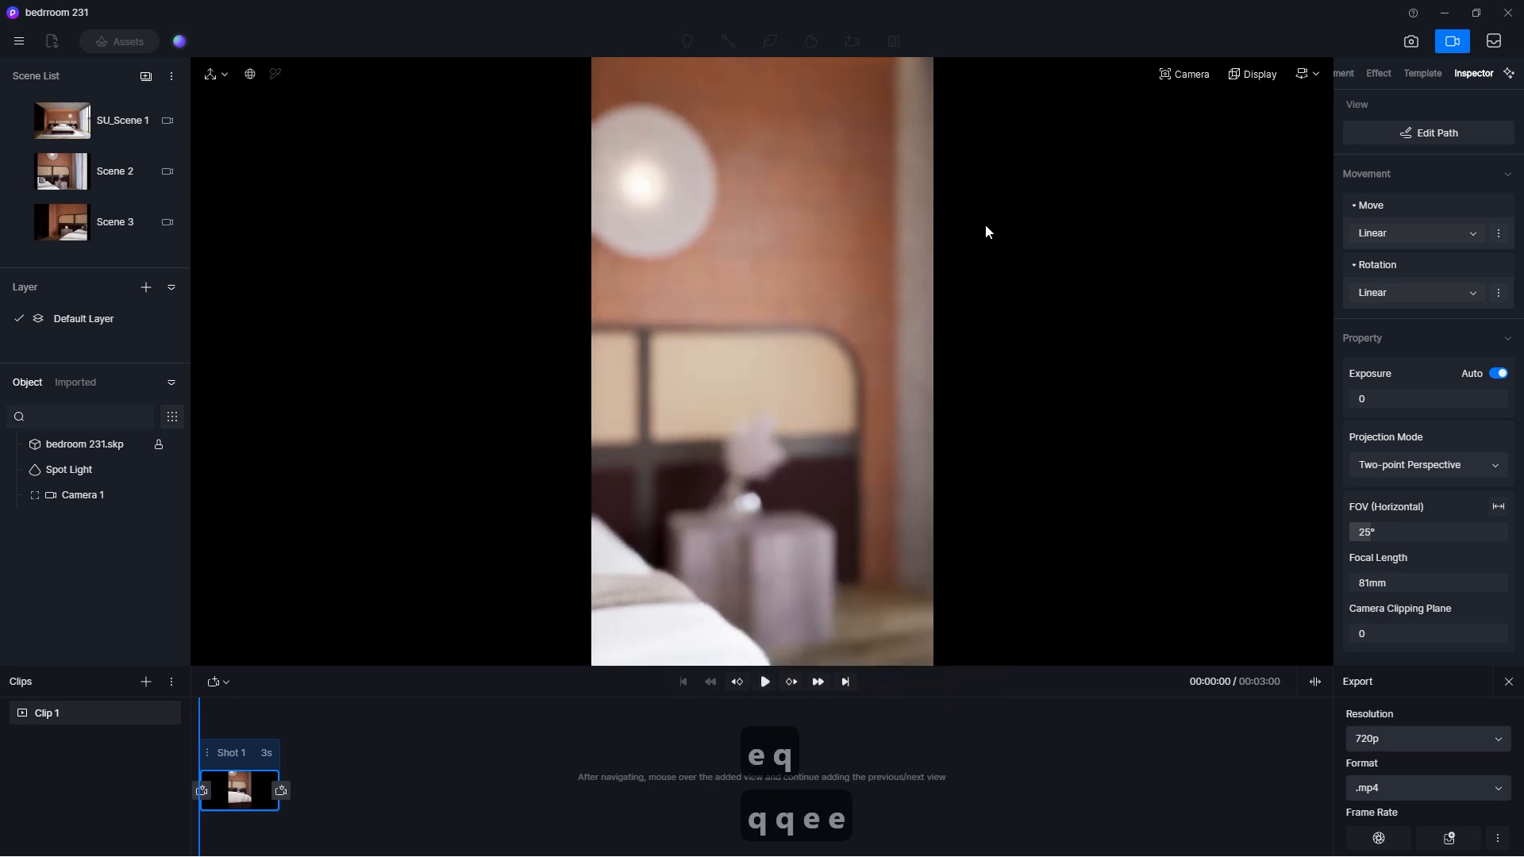
key("q")
key("q")
key("e")
key("q")
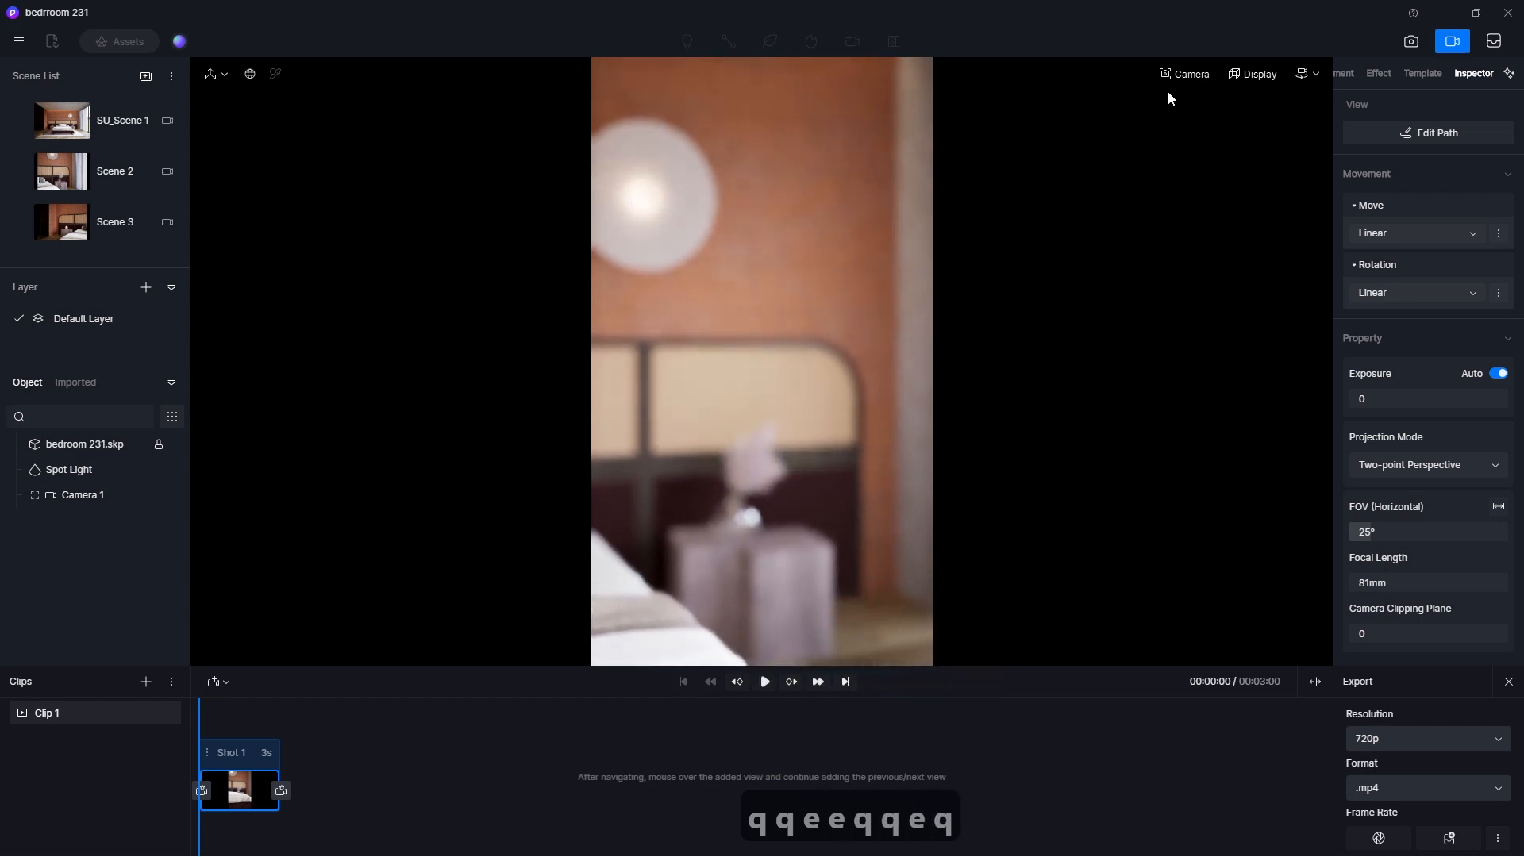
Step: Set the depth-of-field focus on the rattan headboard and add the raised view as the end of Shot 1
left_click(1184, 74)
left_click(1227, 297)
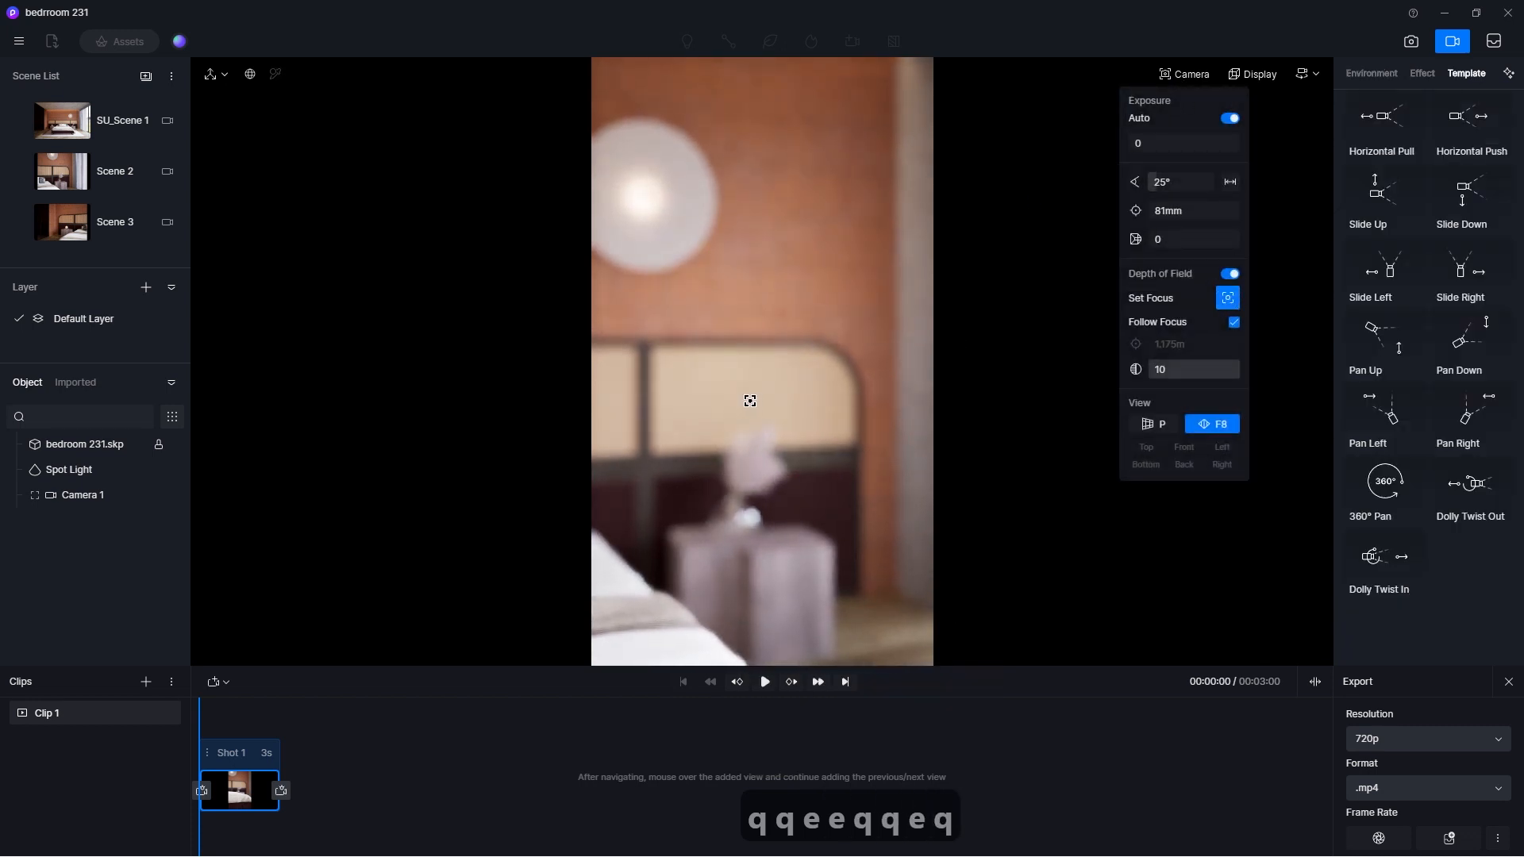
left_click(749, 401)
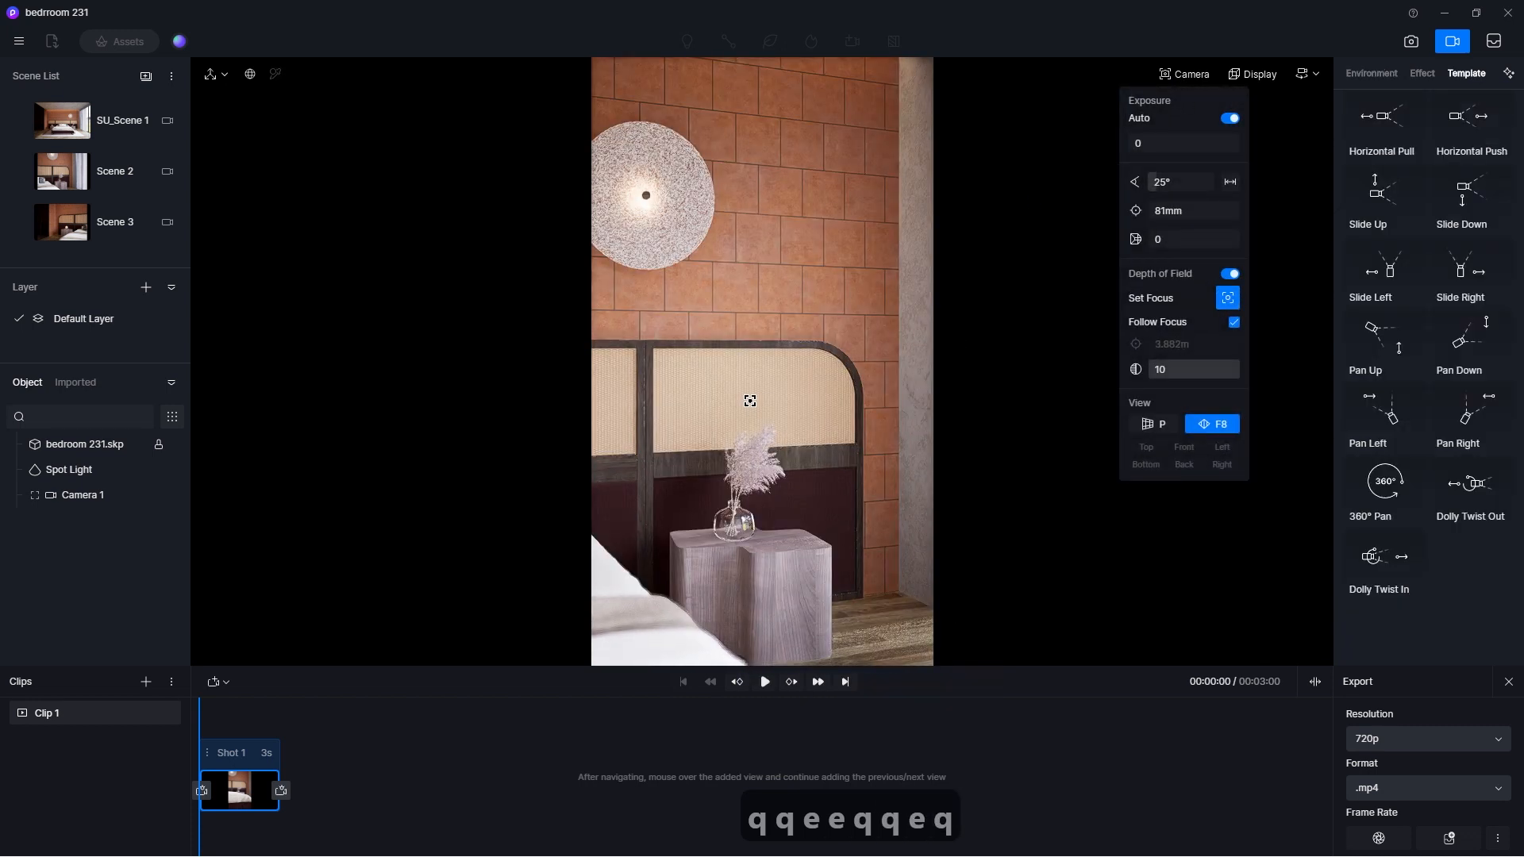
left_click(282, 791)
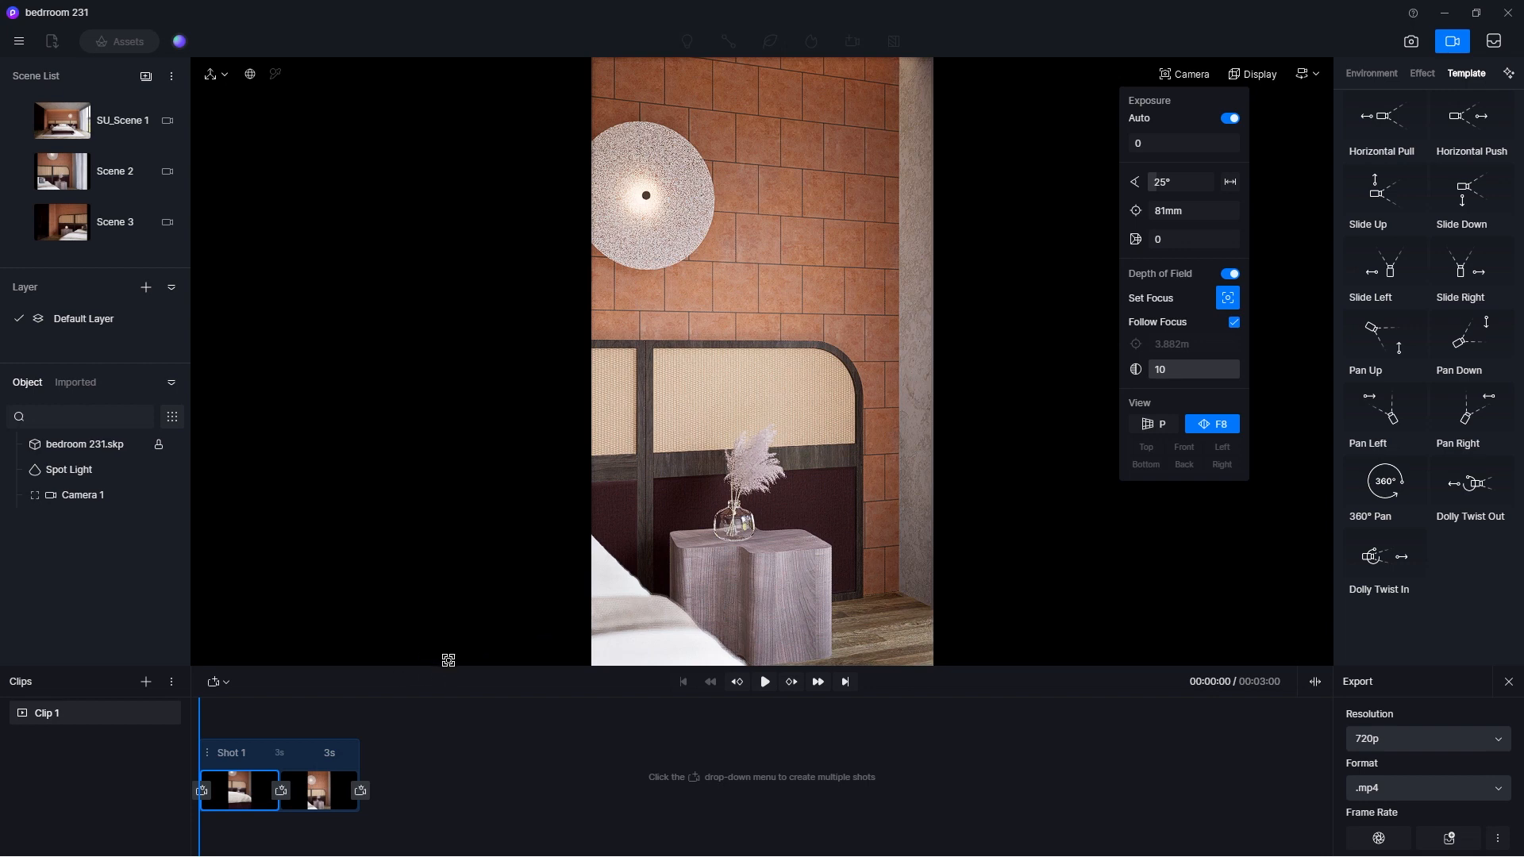
Step: Set the duration of Shot 1 to 5 seconds and play the clip to check its speed
double_click(326, 752)
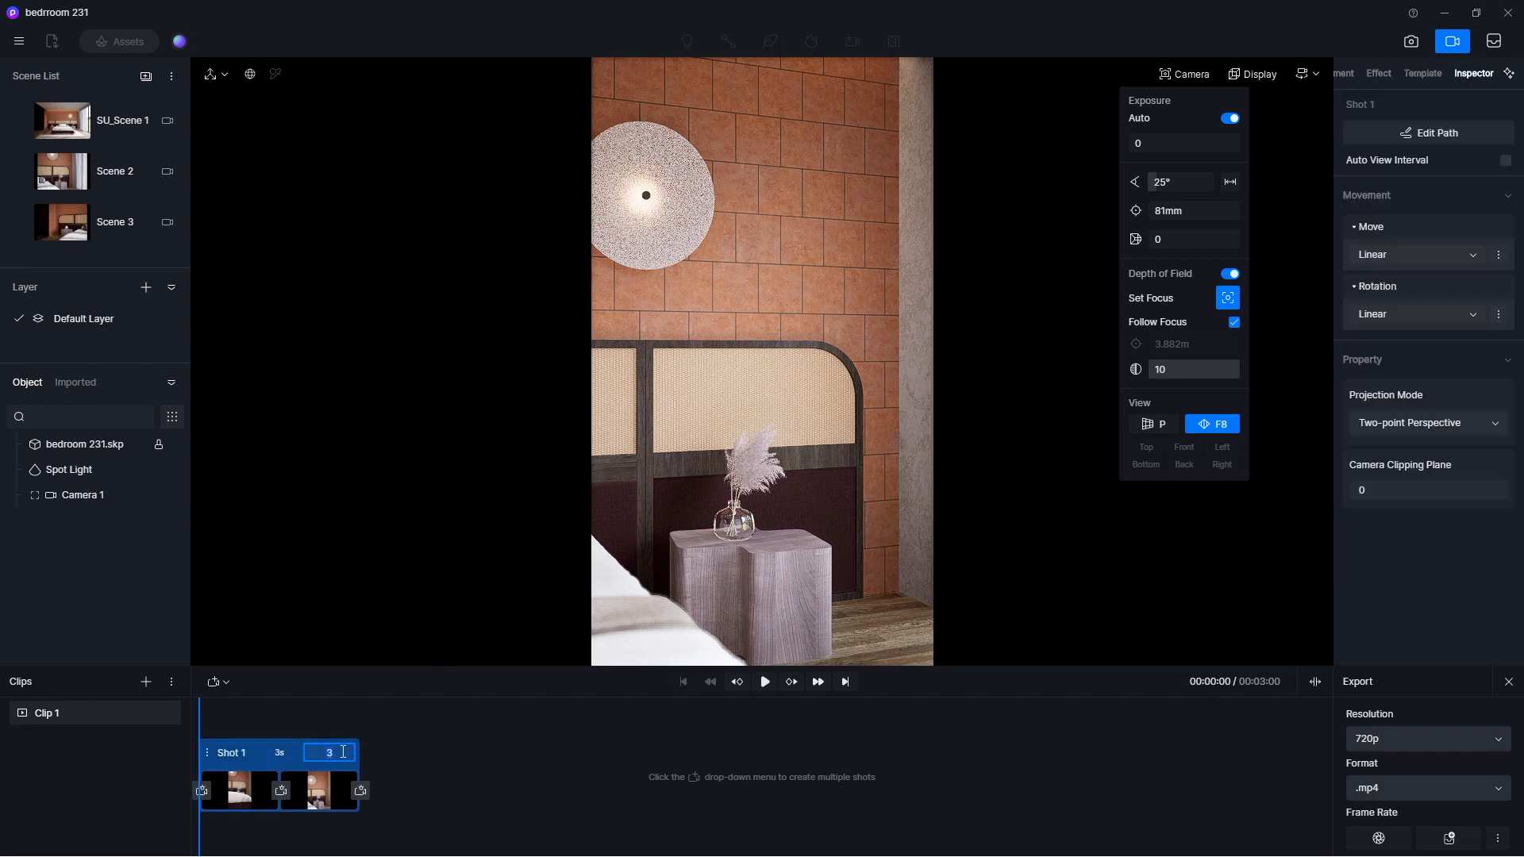
type("5")
key("Return")
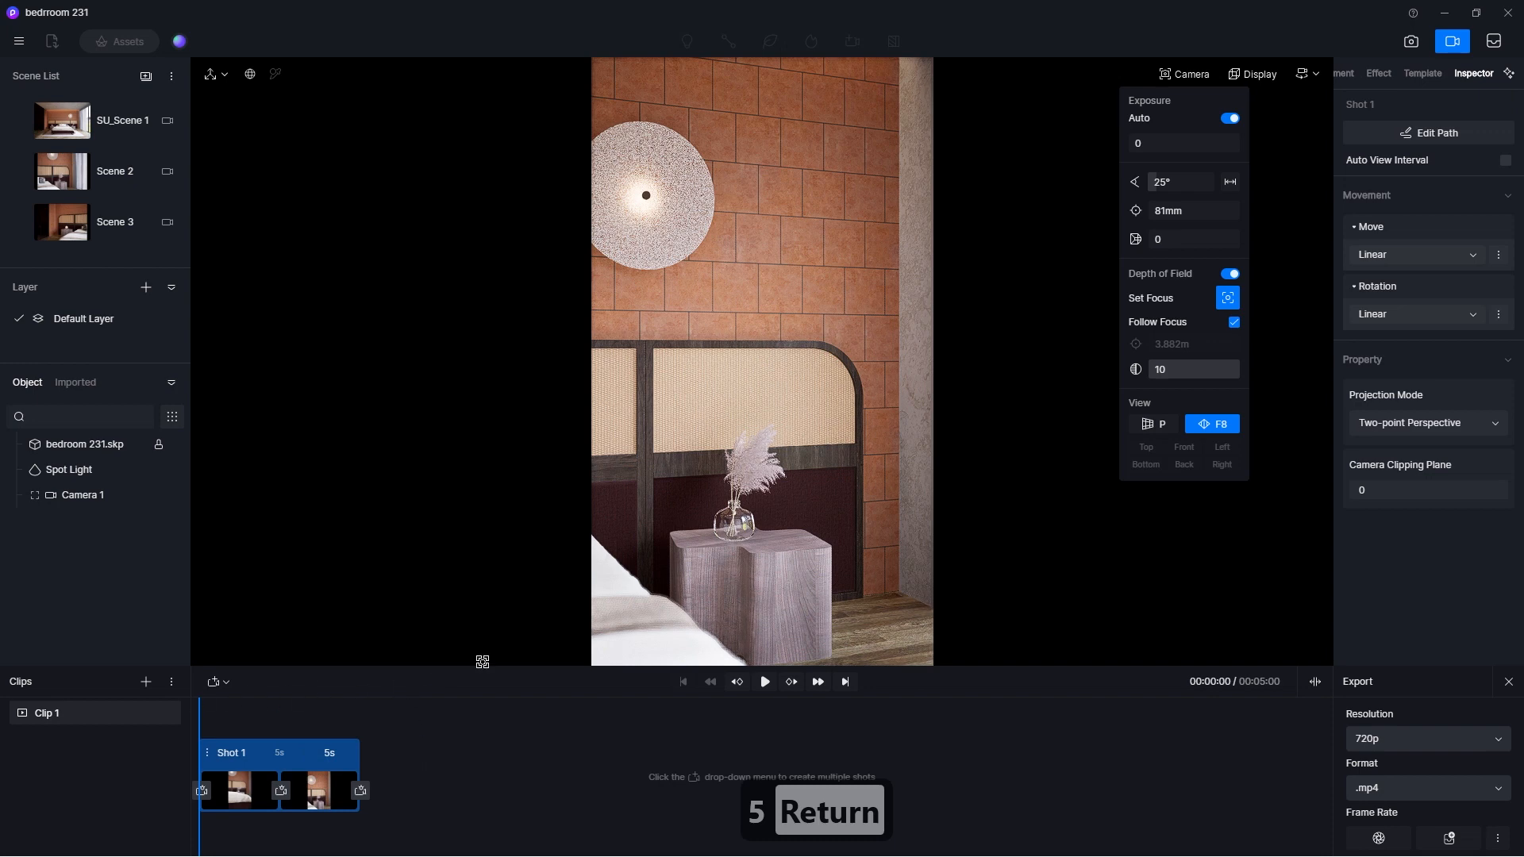
left_click(765, 682)
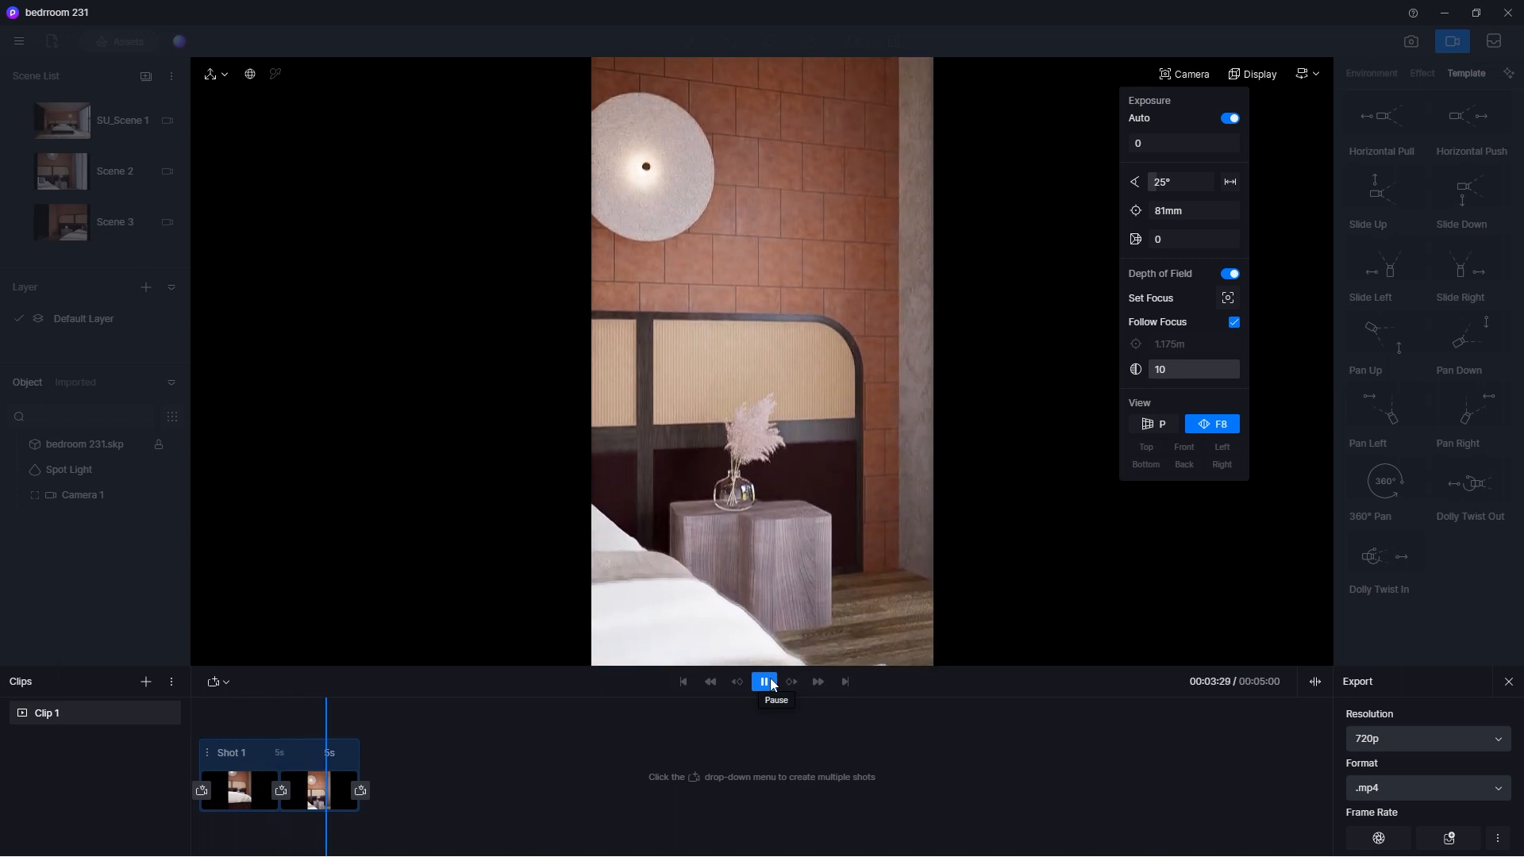
Step: Set the duration of Shot 1 to 7 seconds and play the clip from its beginning
left_click(330, 752)
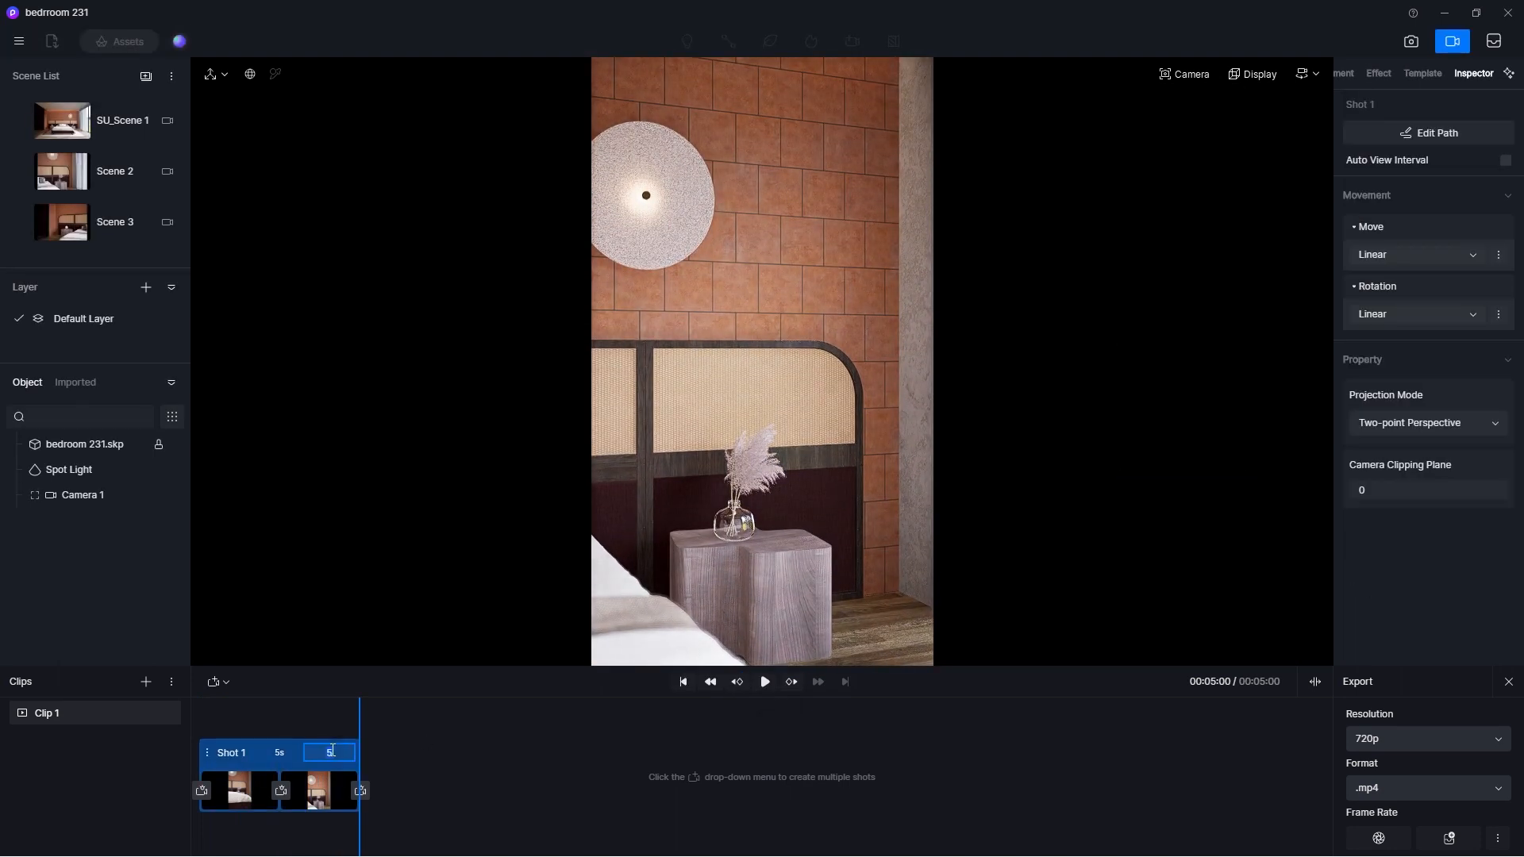
type("7")
key("Return")
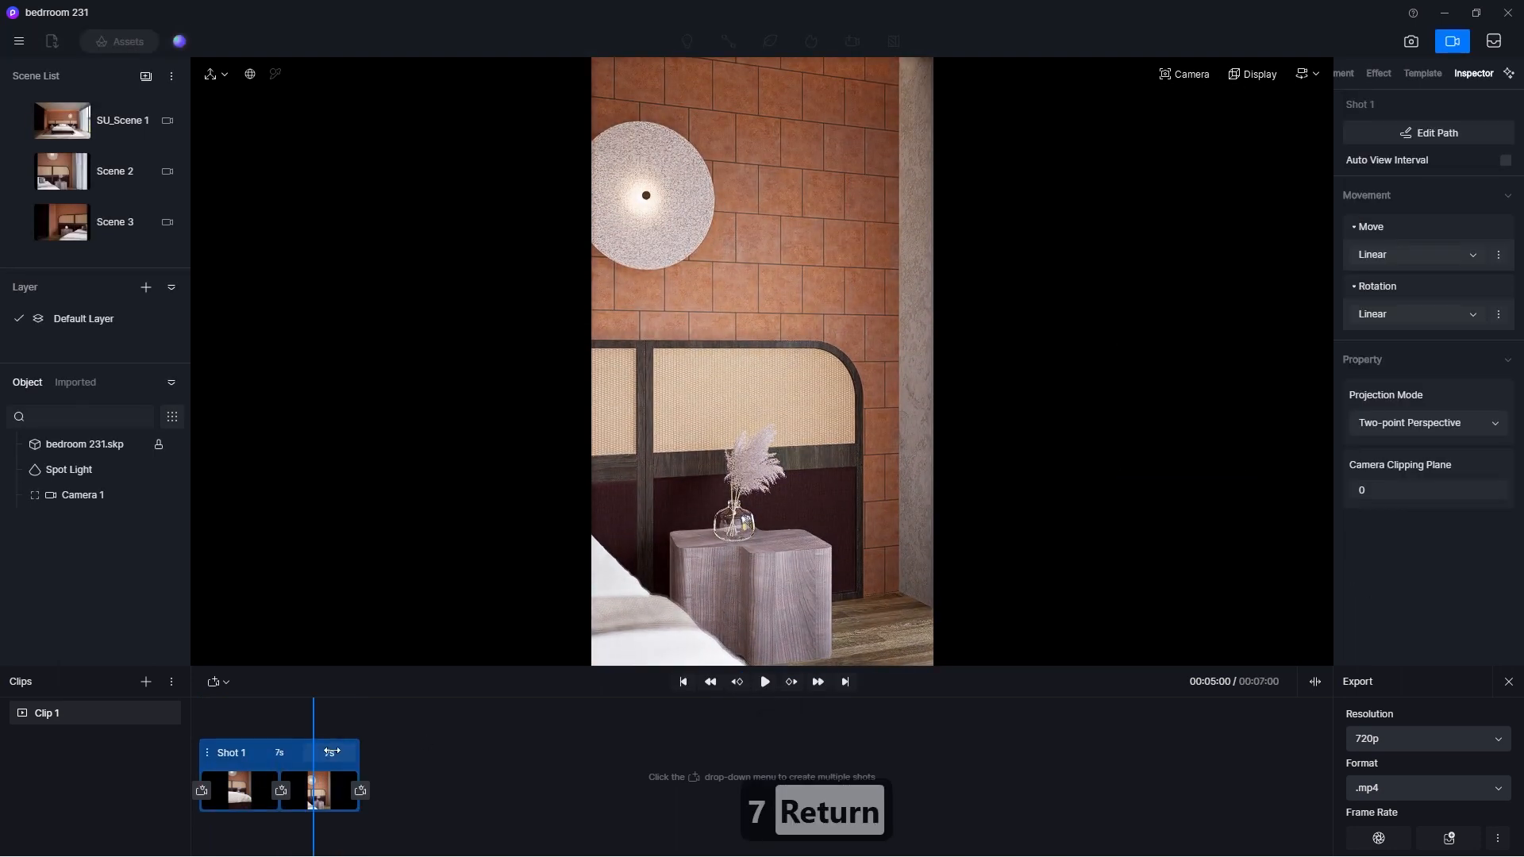
left_click_drag(313, 710, 190, 726)
left_click(767, 683)
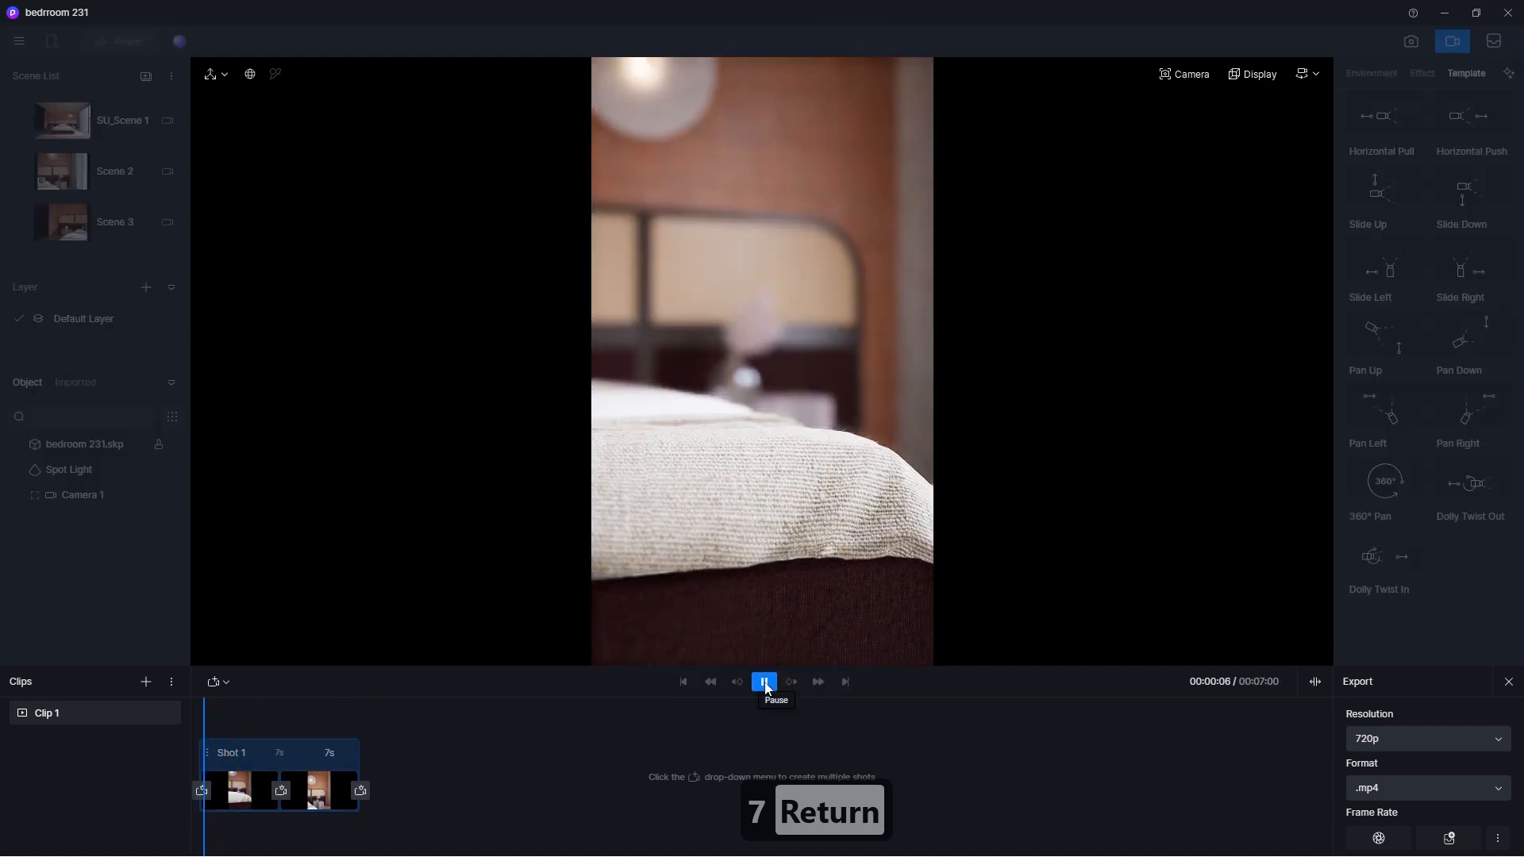
Step: Set the duration of Shot 1 to 6 seconds and replay the clip from its beginning
double_click(343, 753)
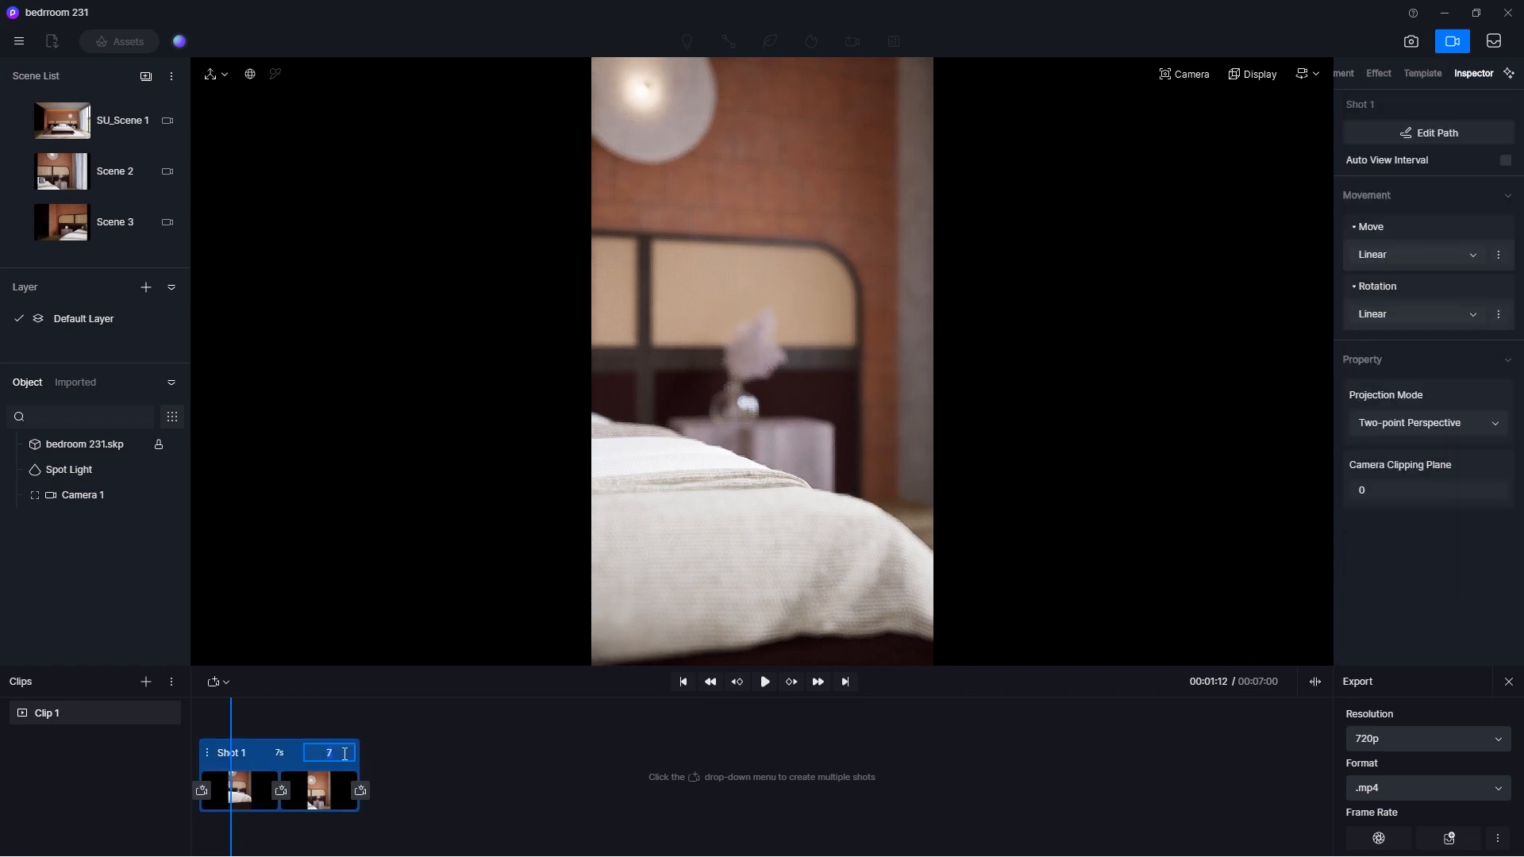
key("Return")
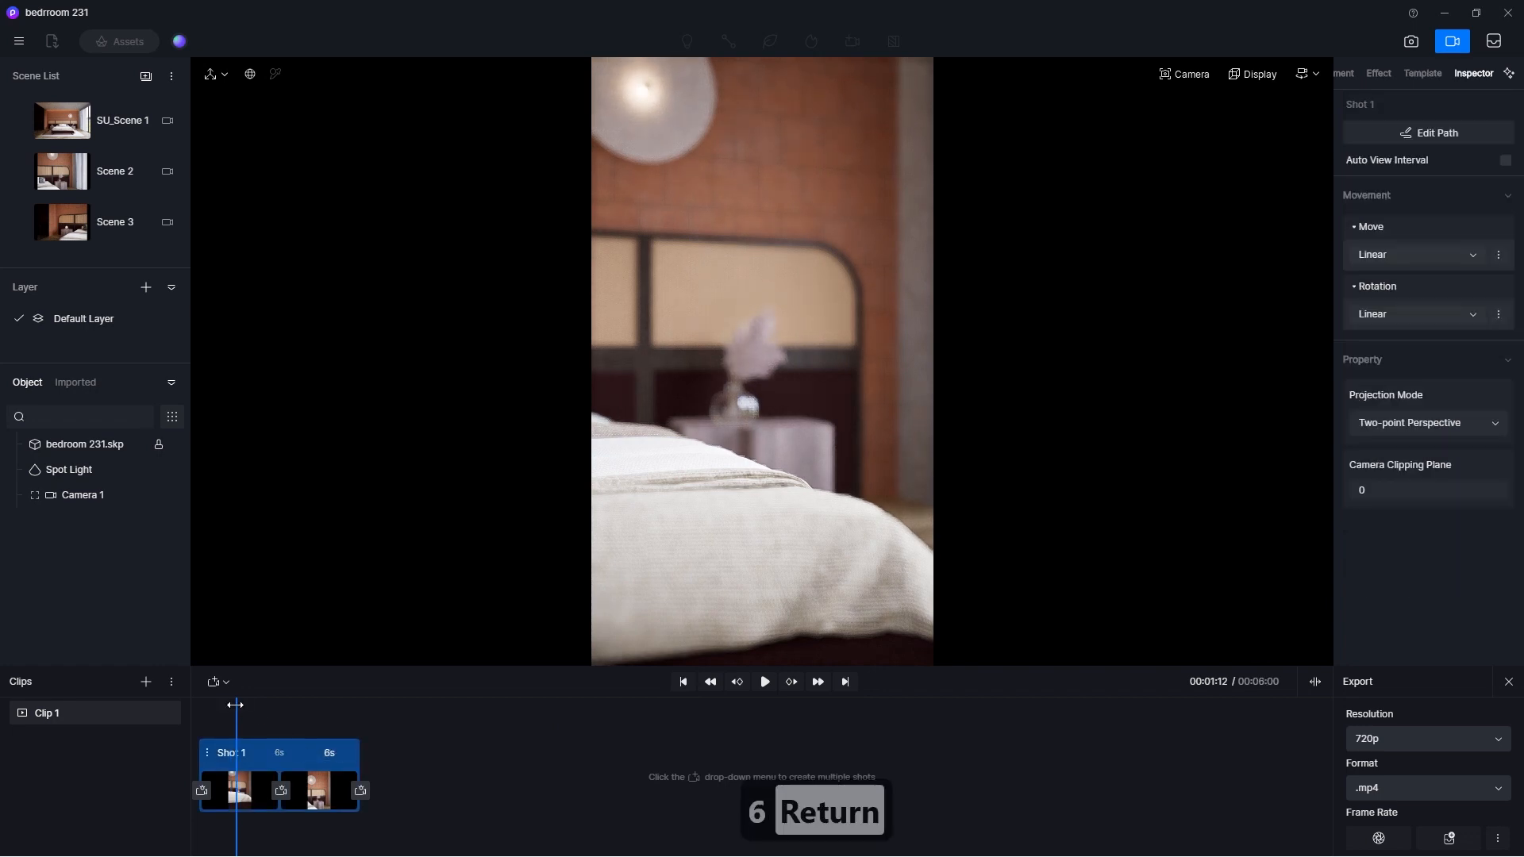
left_click(87, 713)
left_click(765, 681)
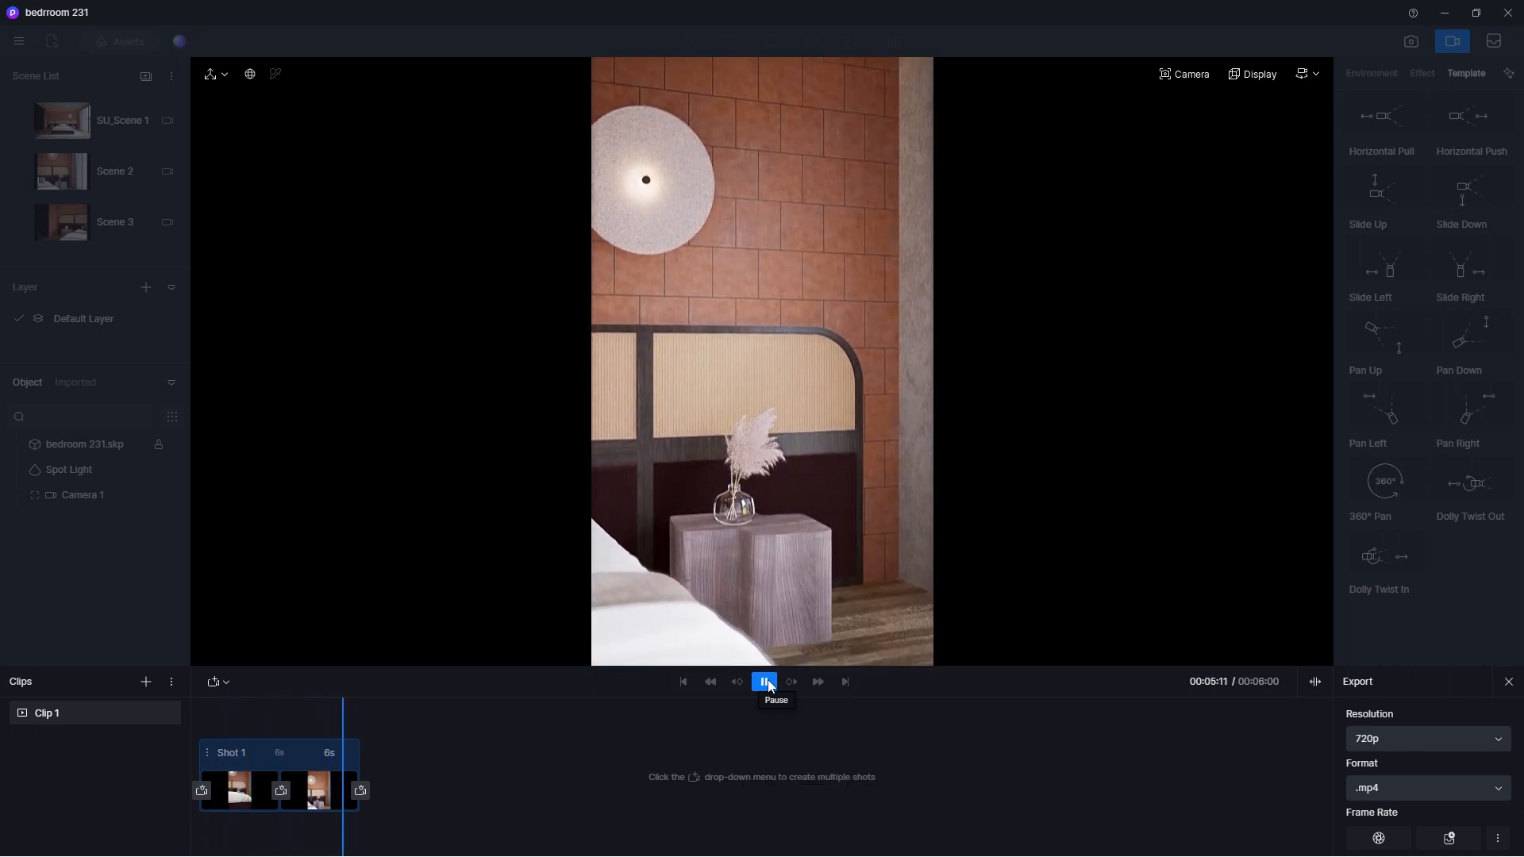
left_click(765, 683)
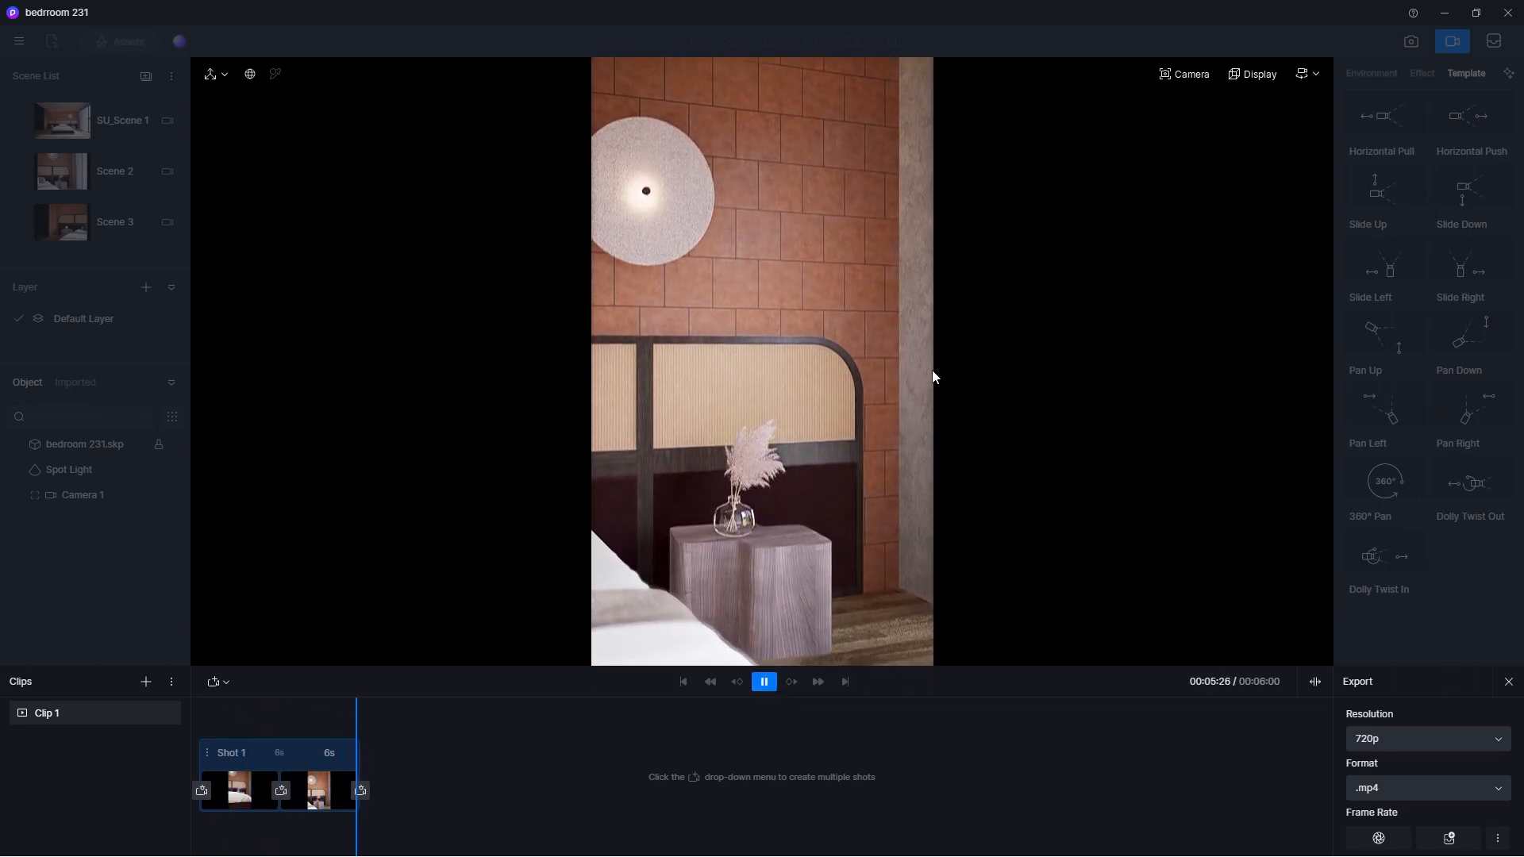
Step: Save the project
left_click(20, 42)
mouse_move(49, 73)
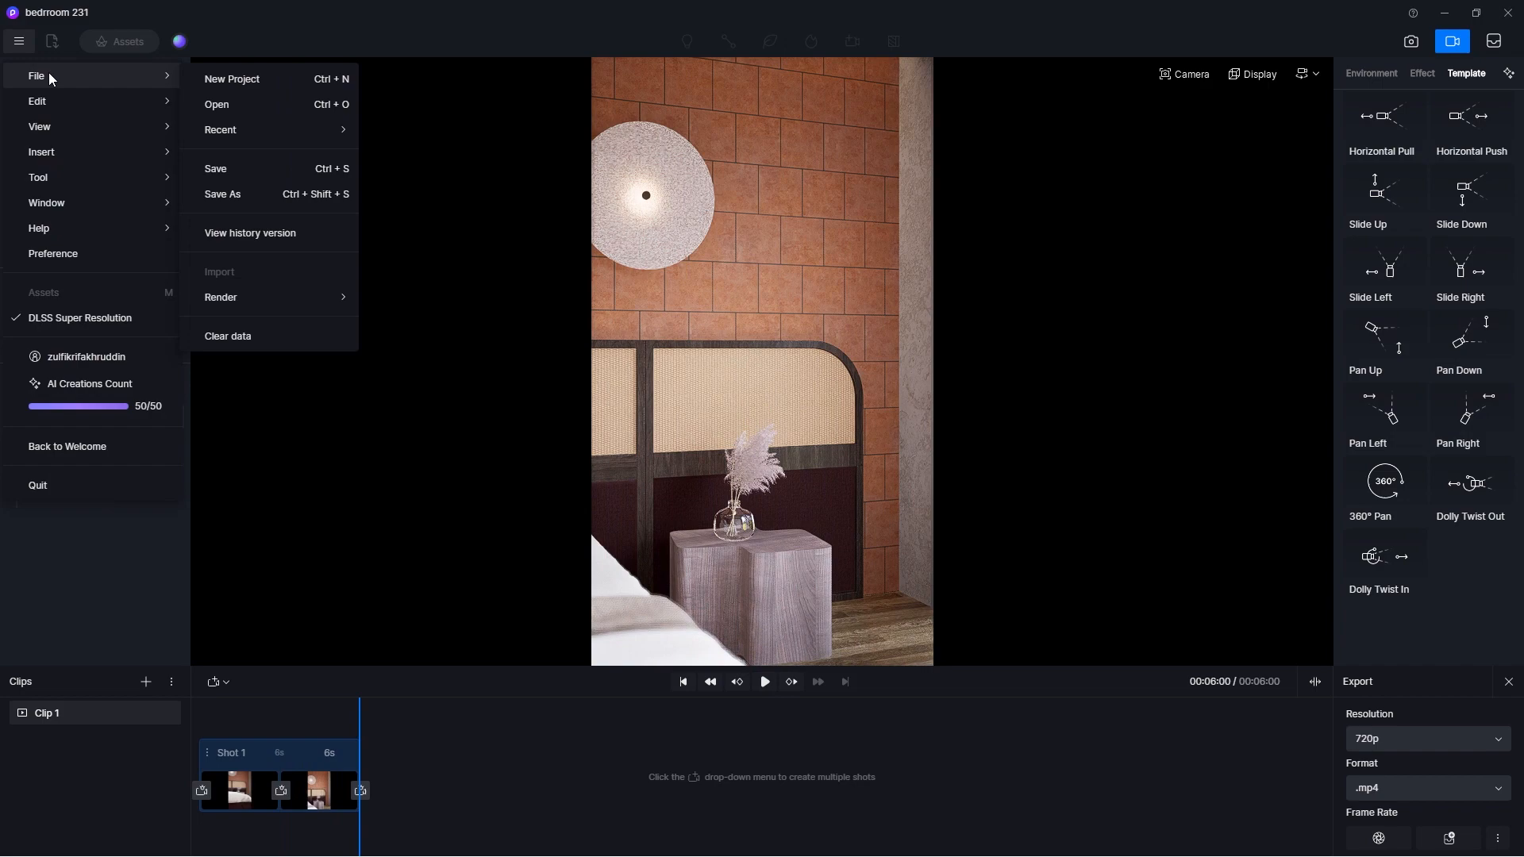
left_click(244, 161)
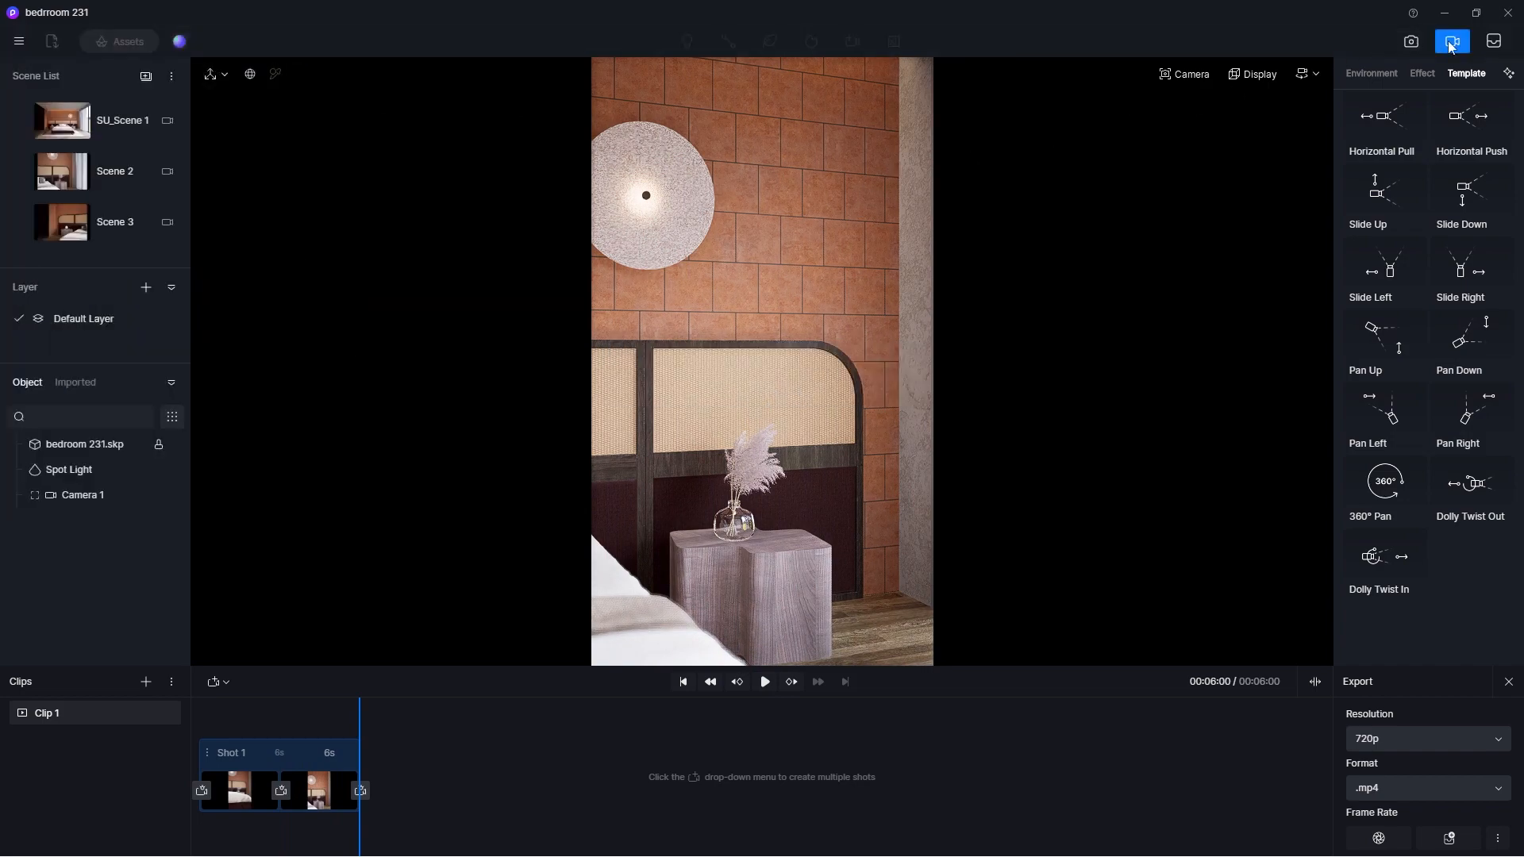
Step: Leave video mode, switch to Scene 3 and add a new camera from that view
left_click(1451, 42)
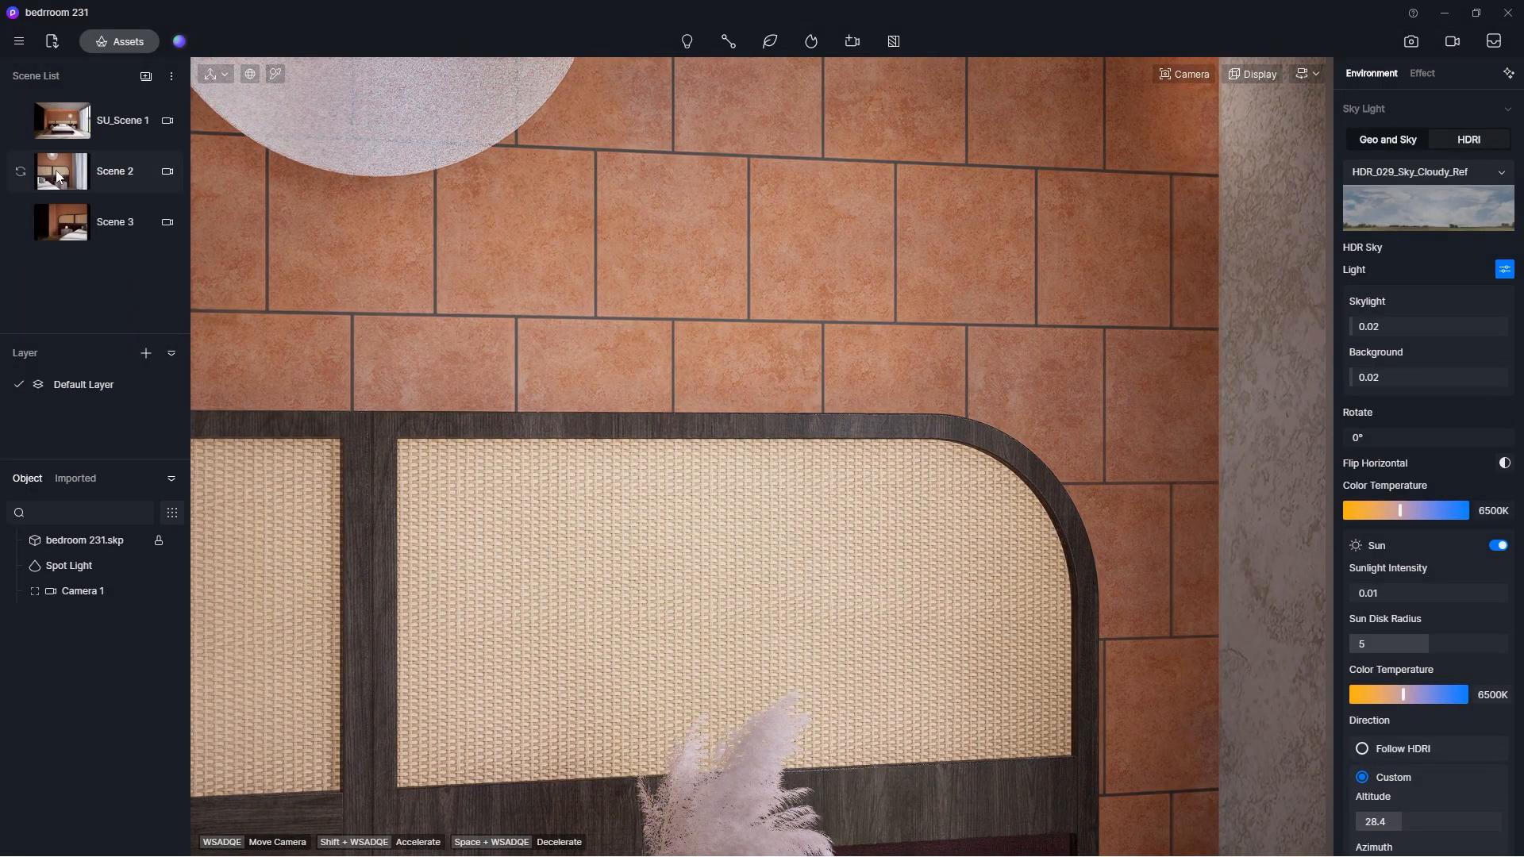
left_click(80, 240)
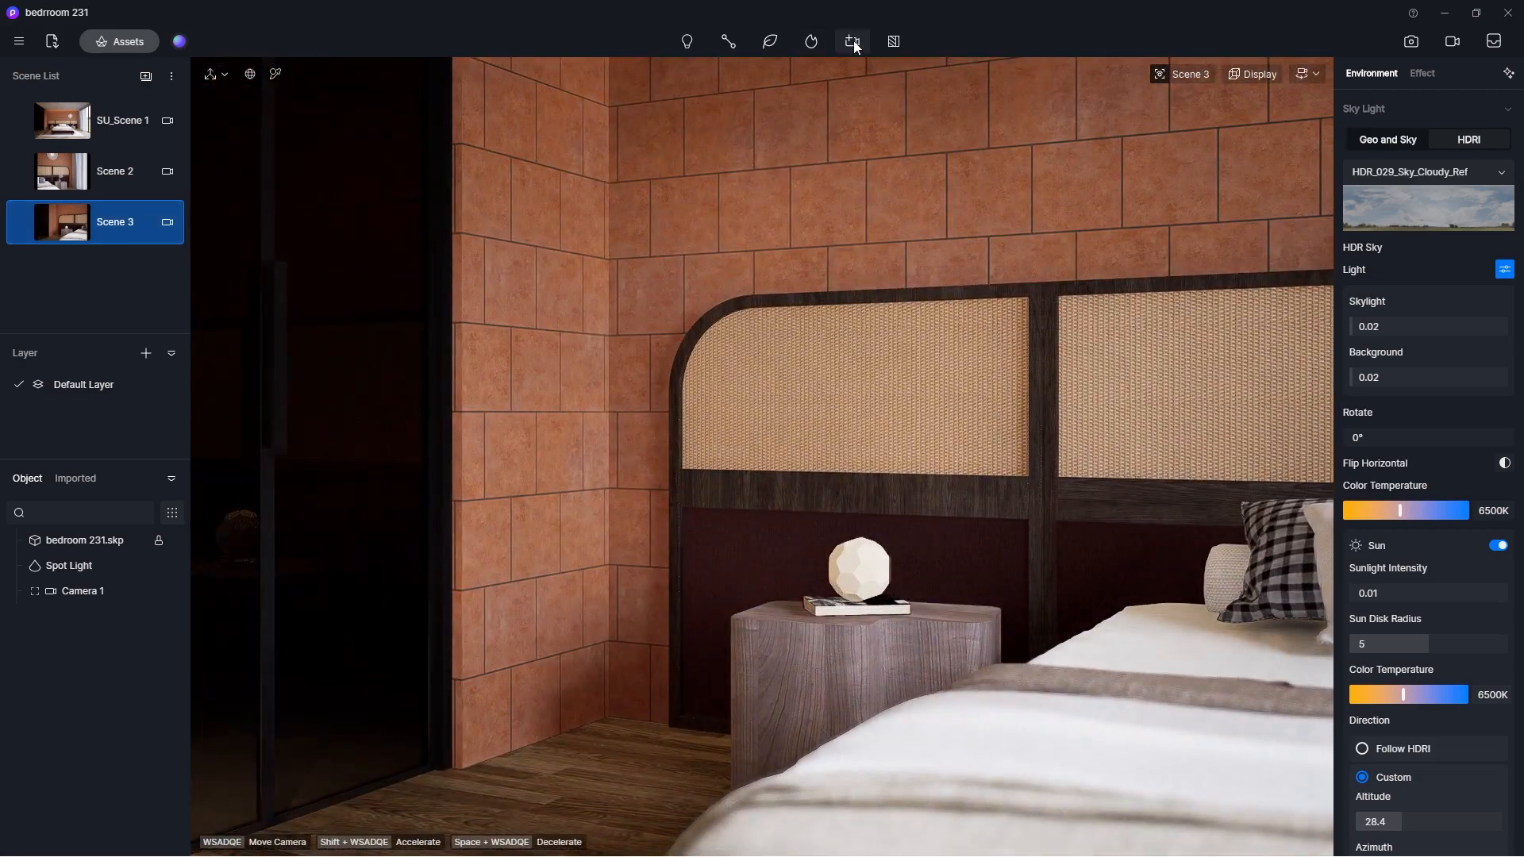
left_click(853, 40)
left_click(846, 100)
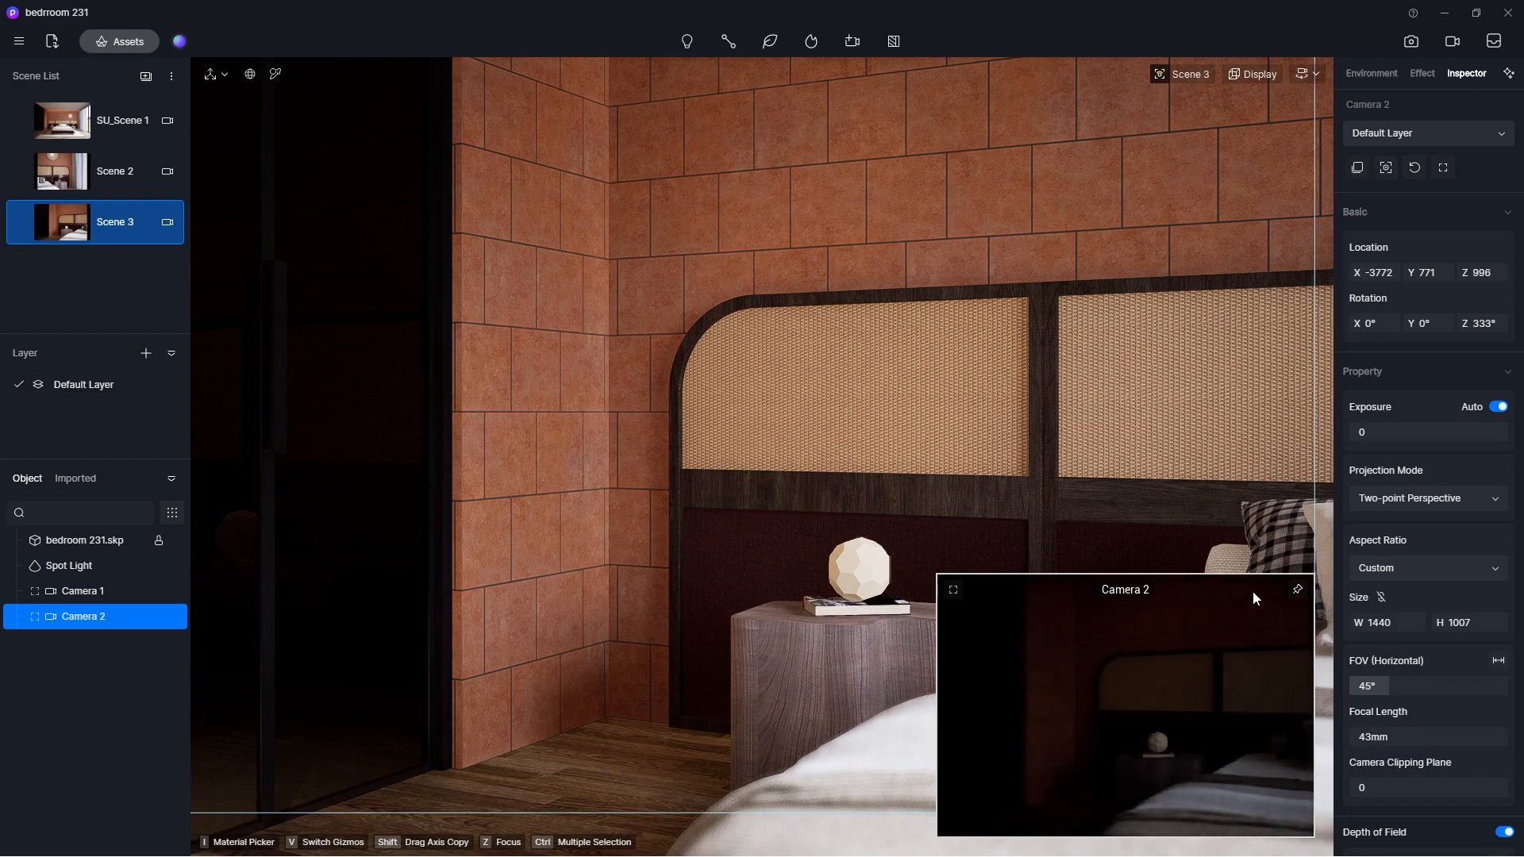
Step: Set the new camera's aspect ratio to 9:16, look through it, and set its horizontal FOV to 25°
left_click(1403, 568)
left_click(1418, 695)
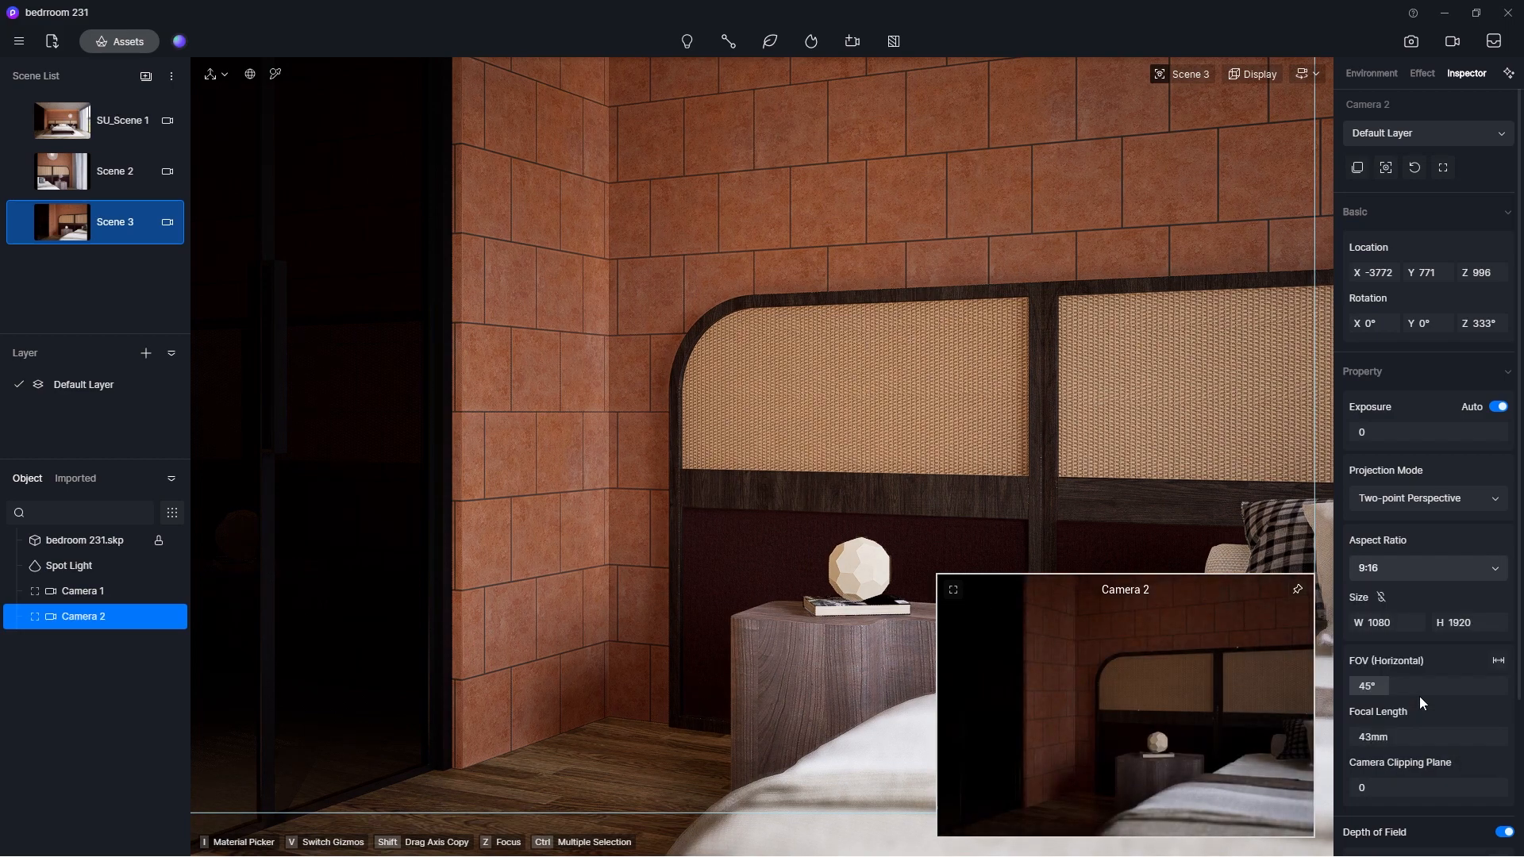
left_click(1119, 476)
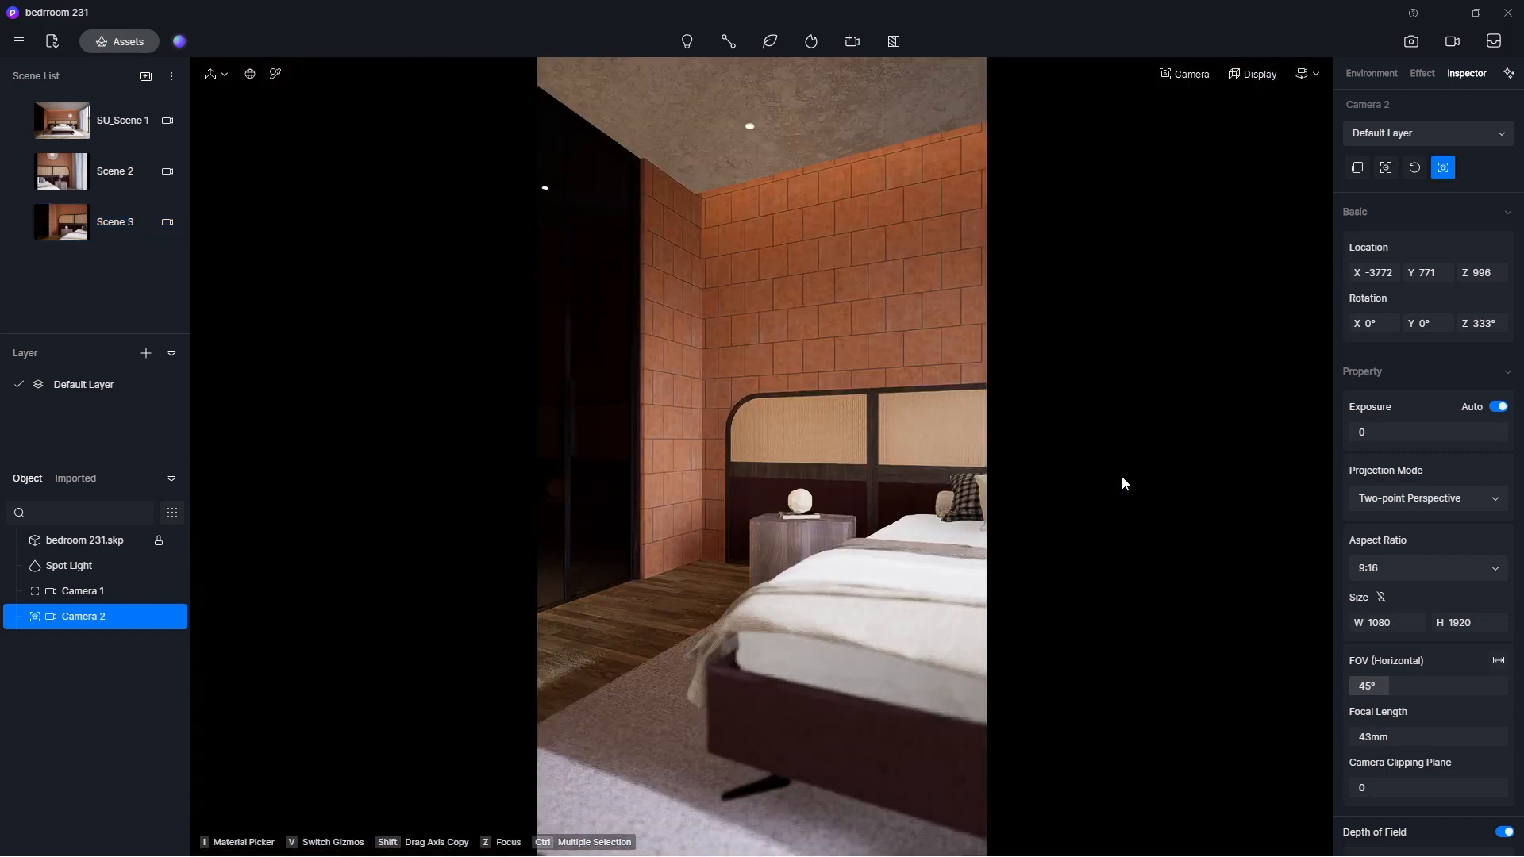
left_click(1397, 689)
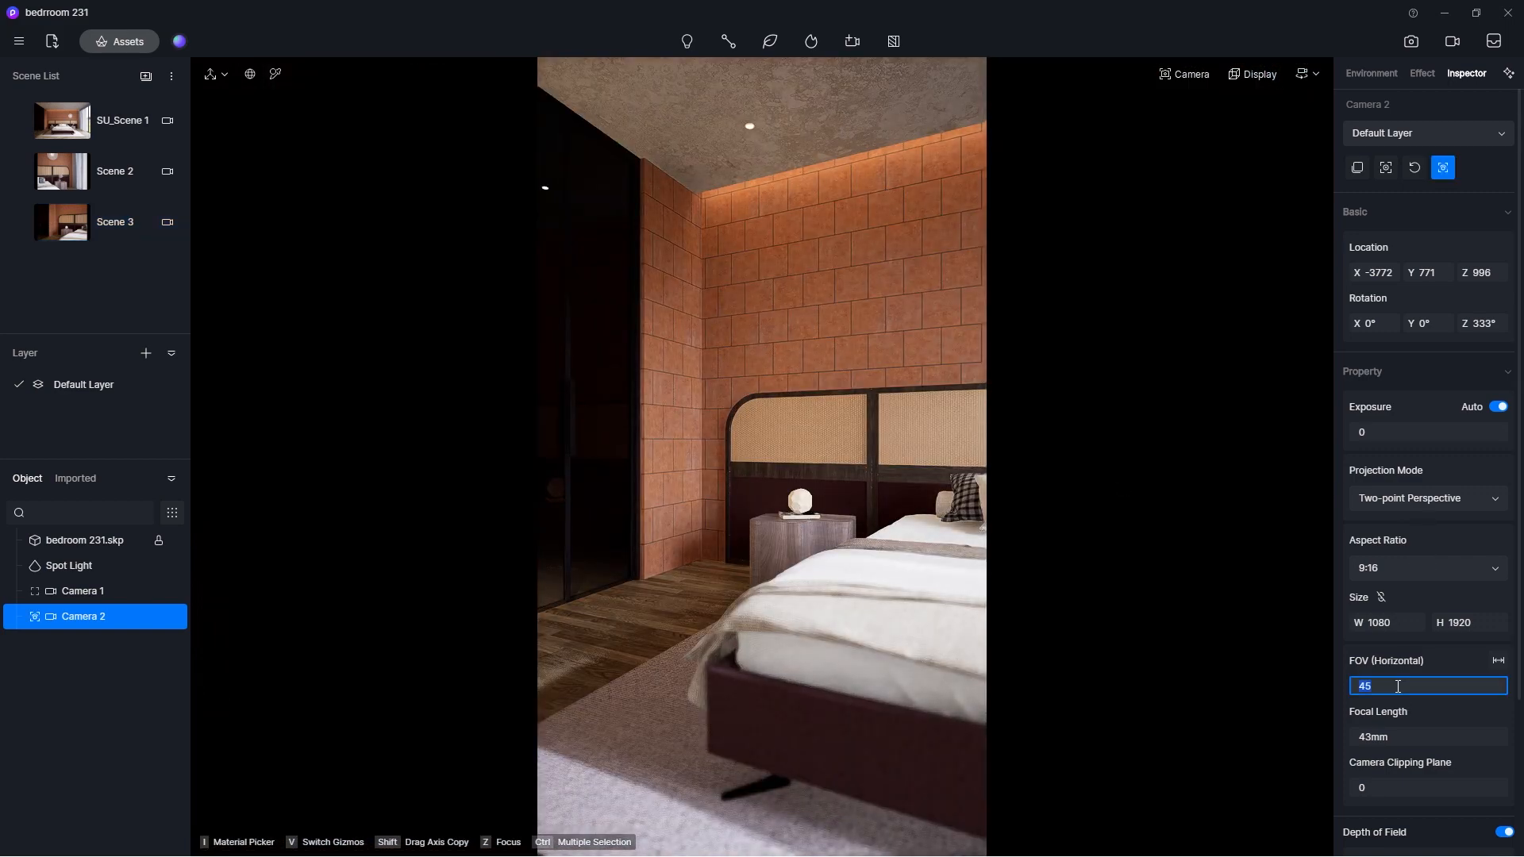
type("25")
key("Return")
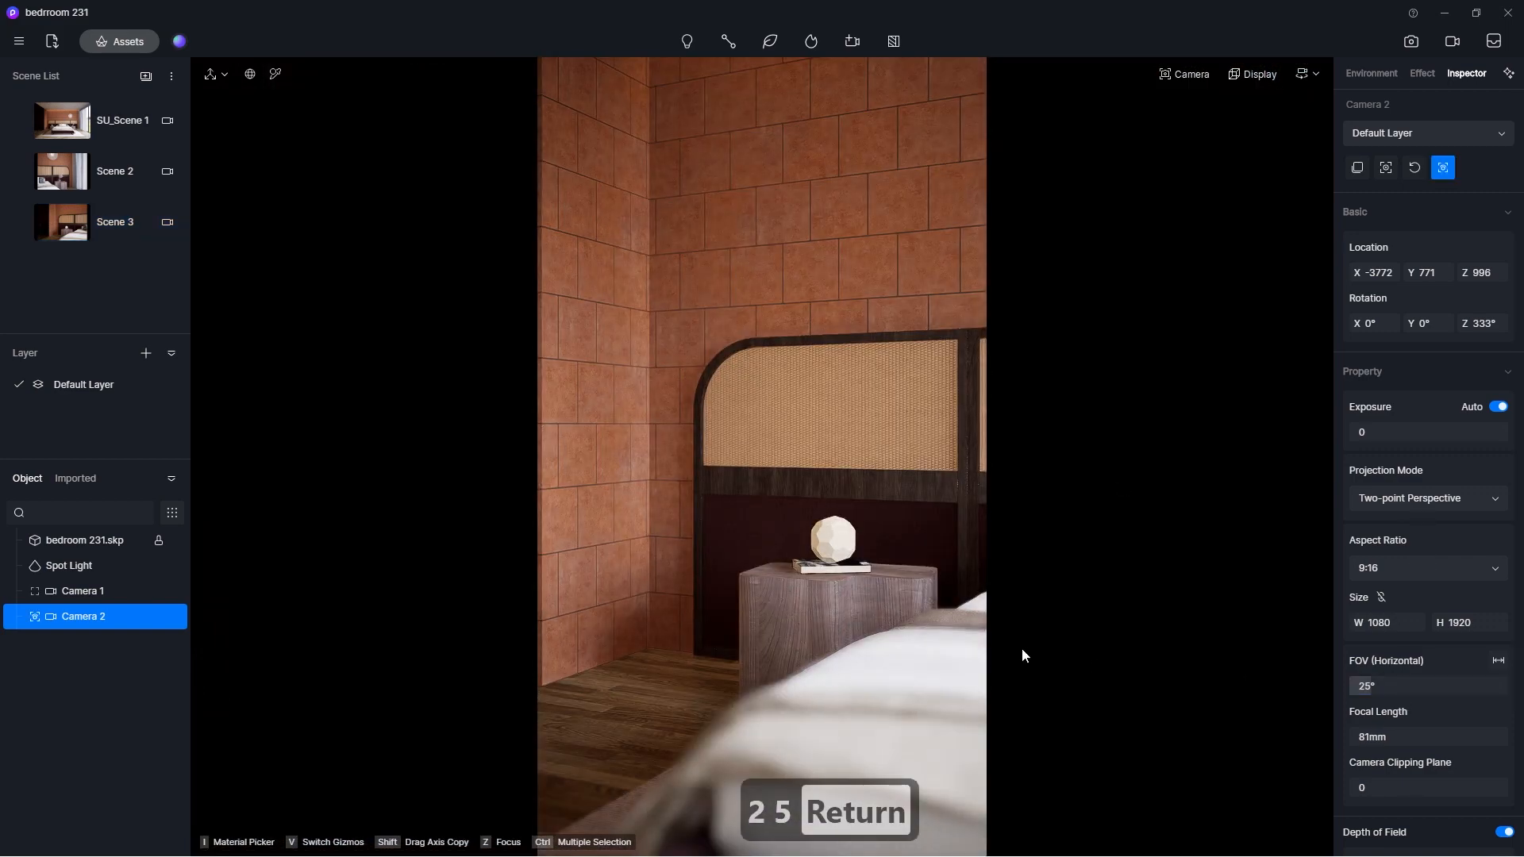
Step: Shift Camera 2 sideways to the right to about X -3521, Y 1256, framing the nightstand, headboard and pillows
key("d")
key("d")
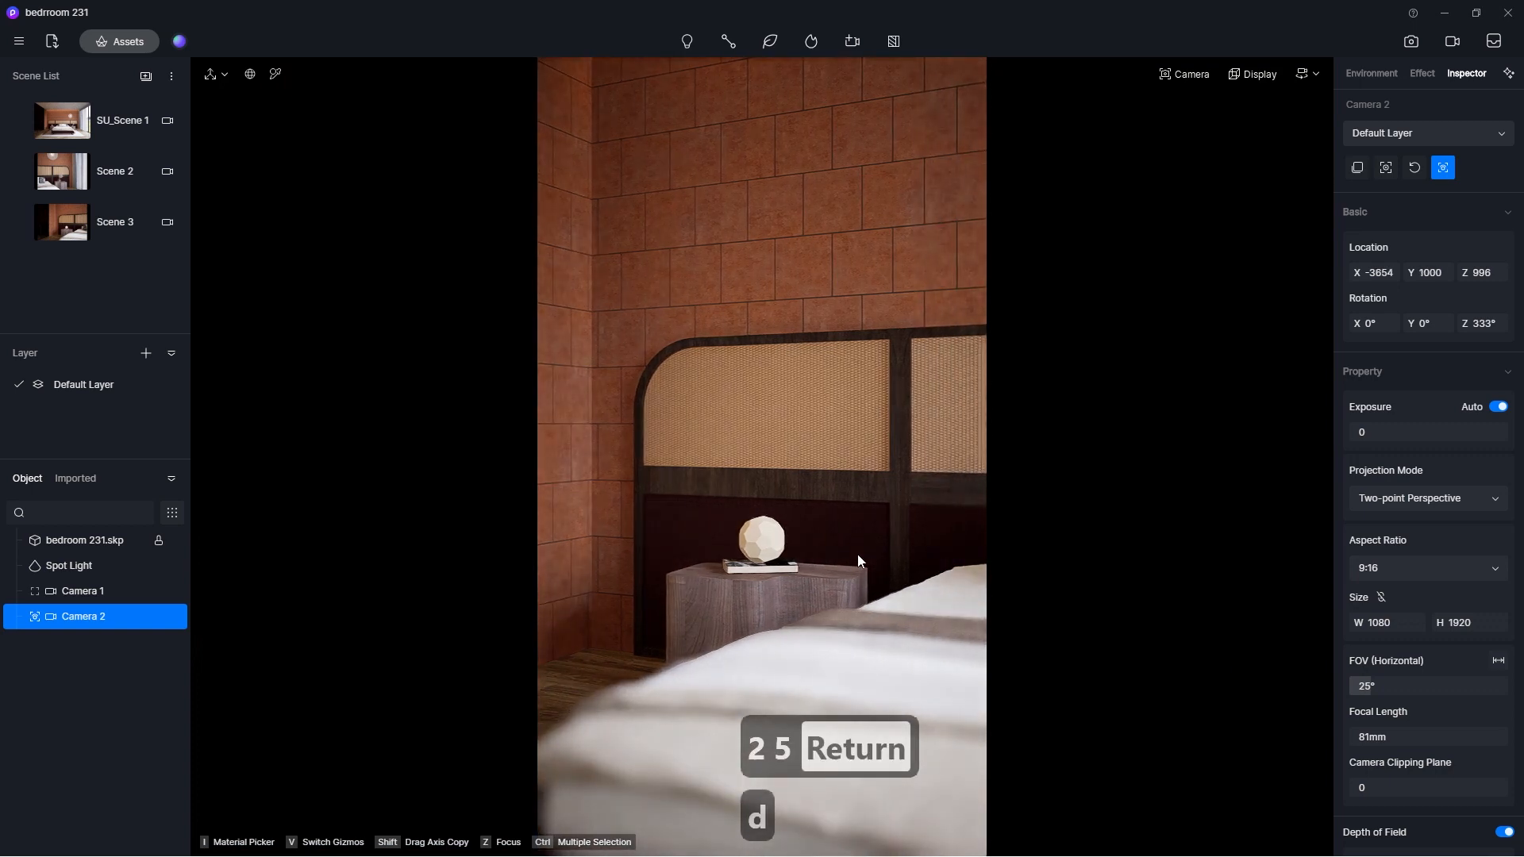
key("d")
key("a")
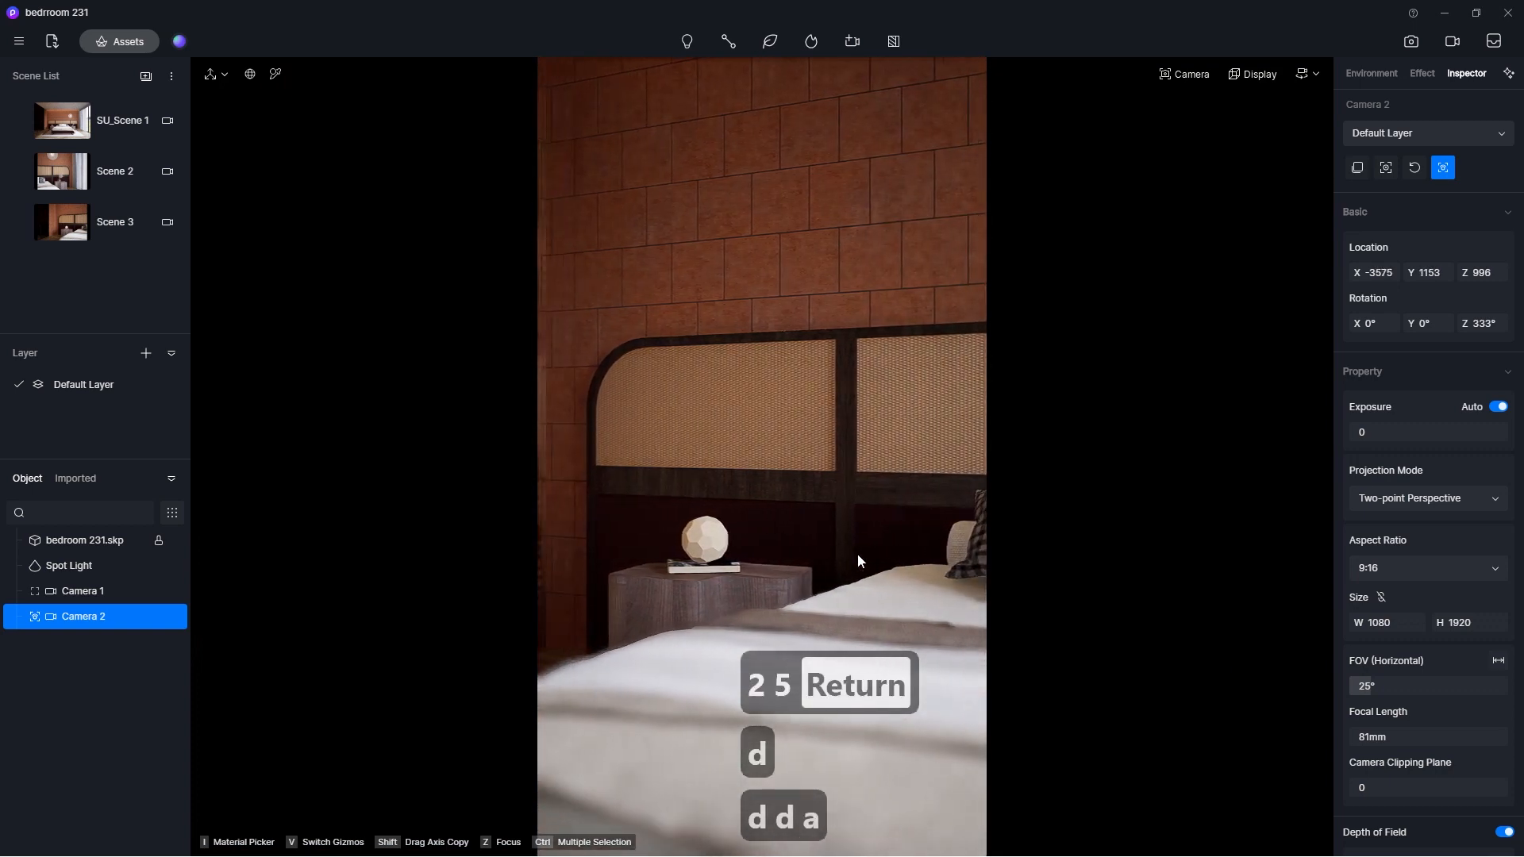
key("d")
key("a")
key("a")
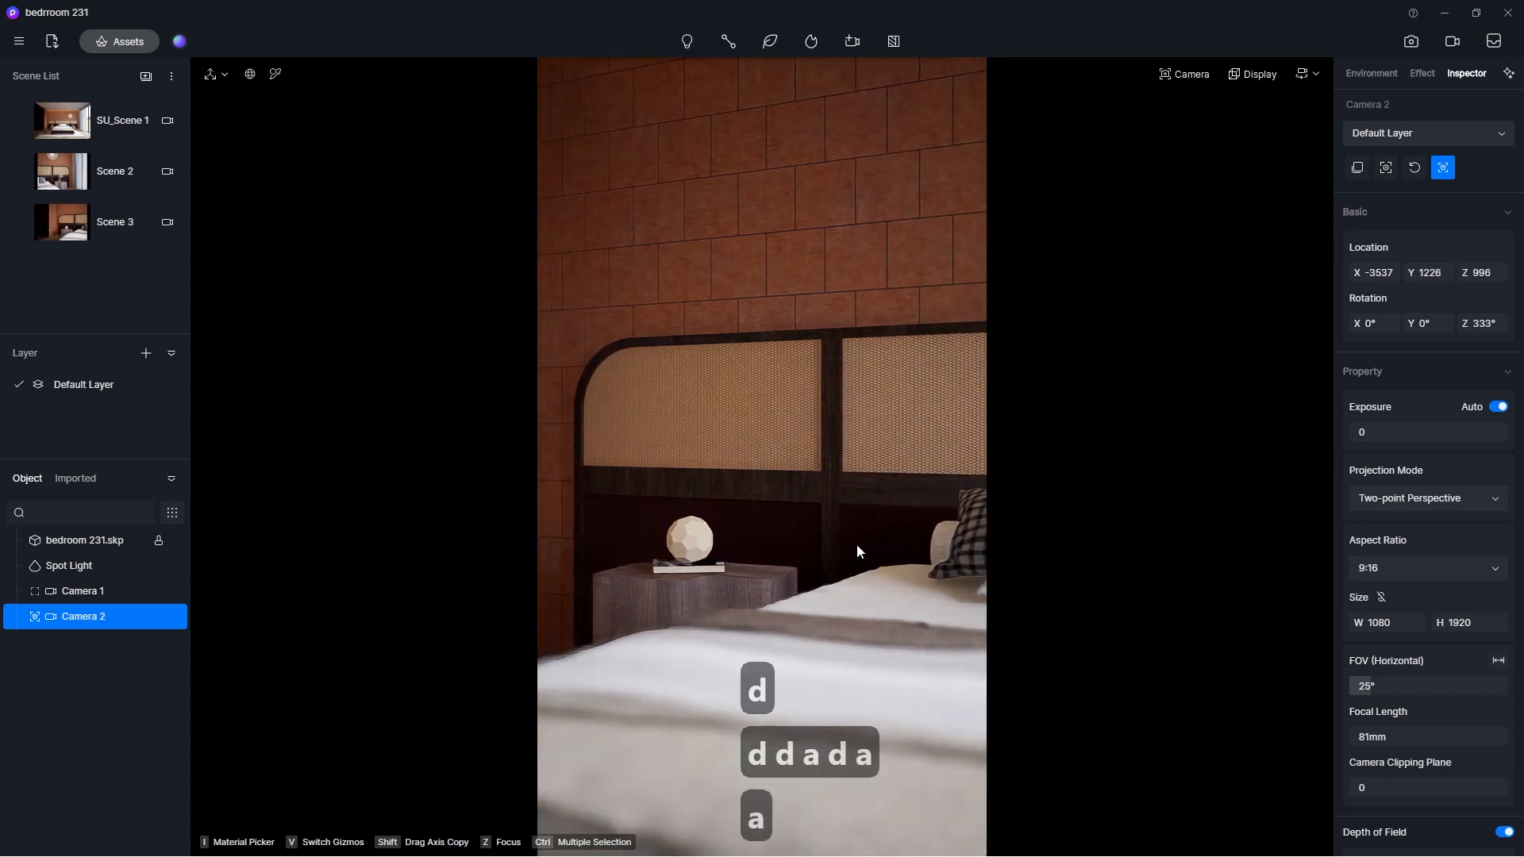
key("d")
key("d")
key("a")
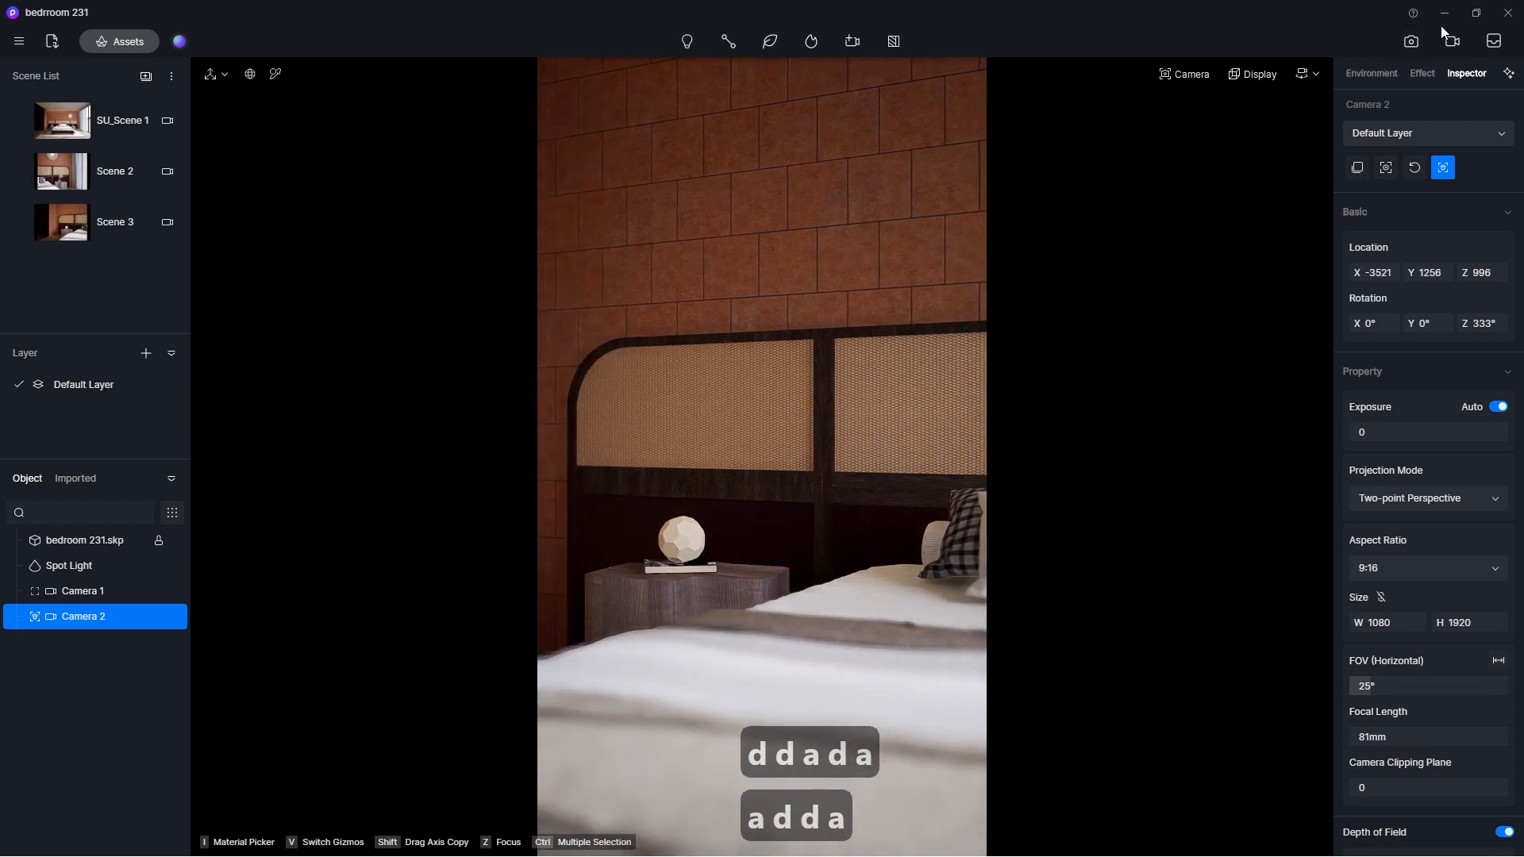
Step: Create Clip 2 in video mode and add its first shot from Camera 2
left_click(1459, 42)
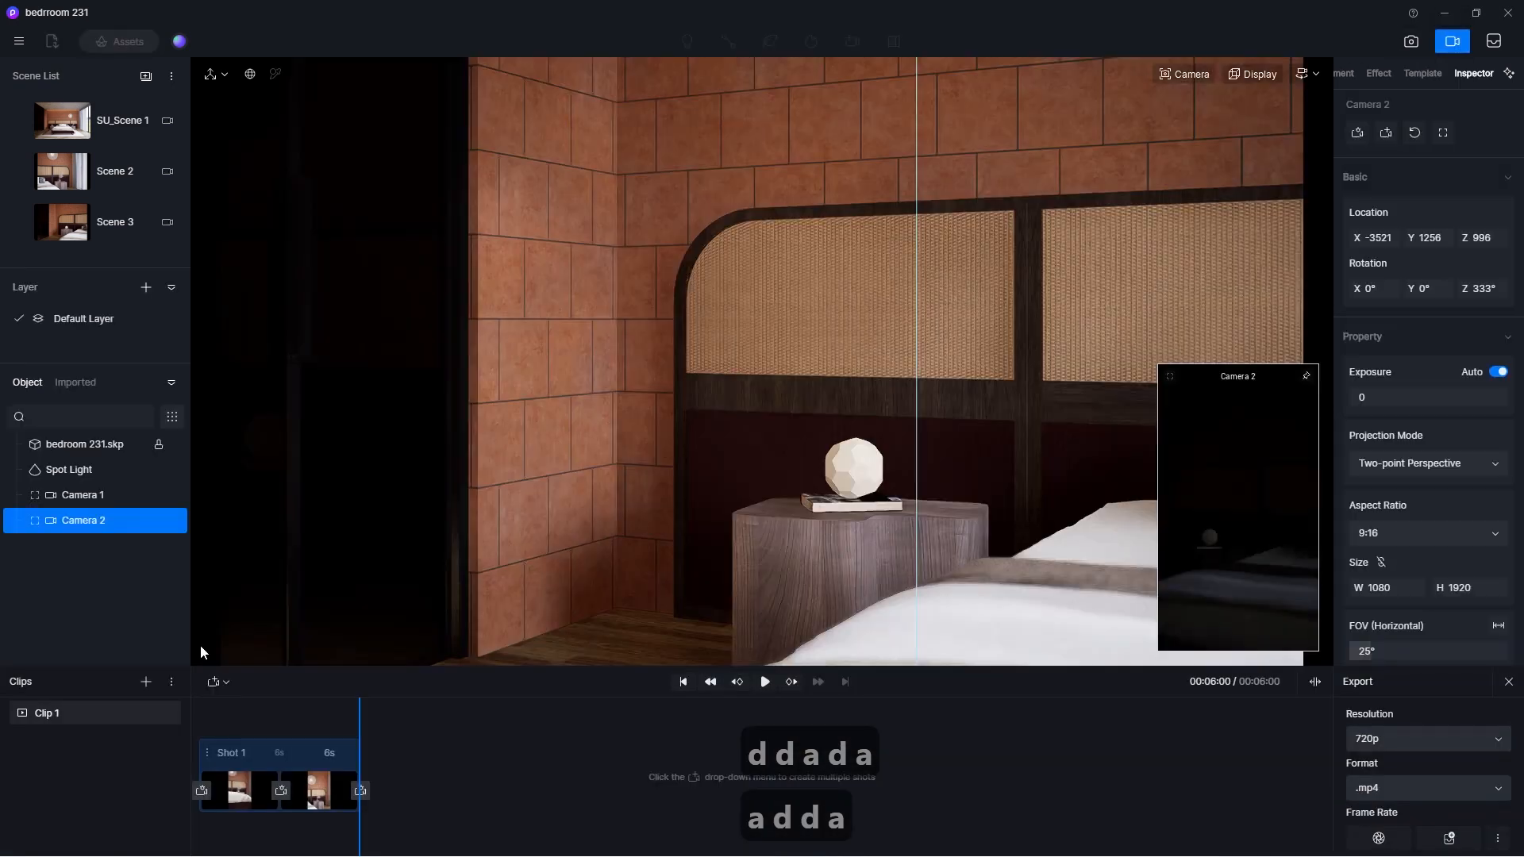
left_click(146, 682)
left_click(65, 740)
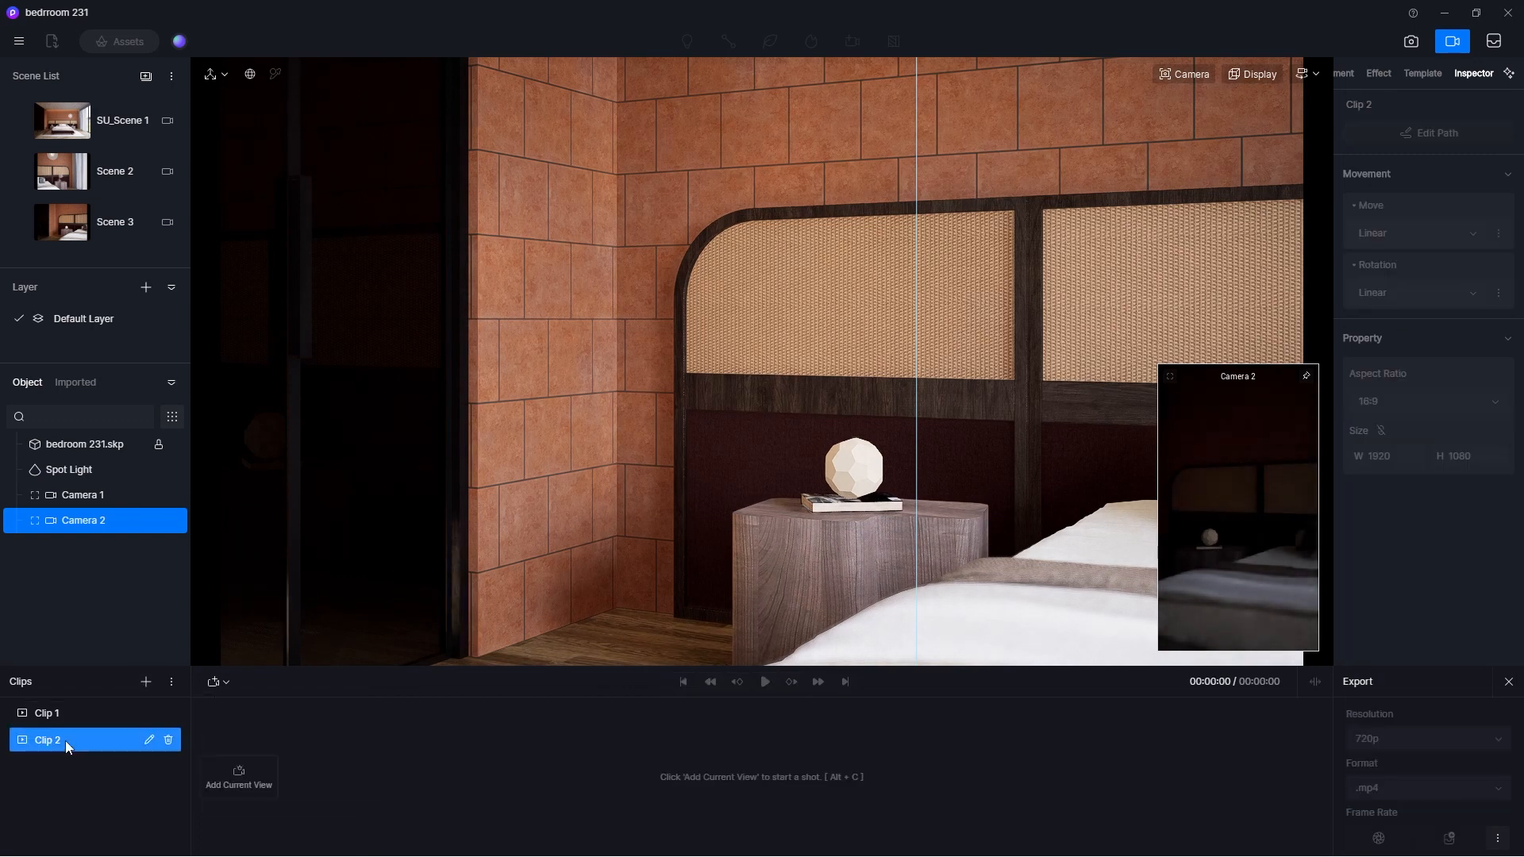
left_click(87, 516)
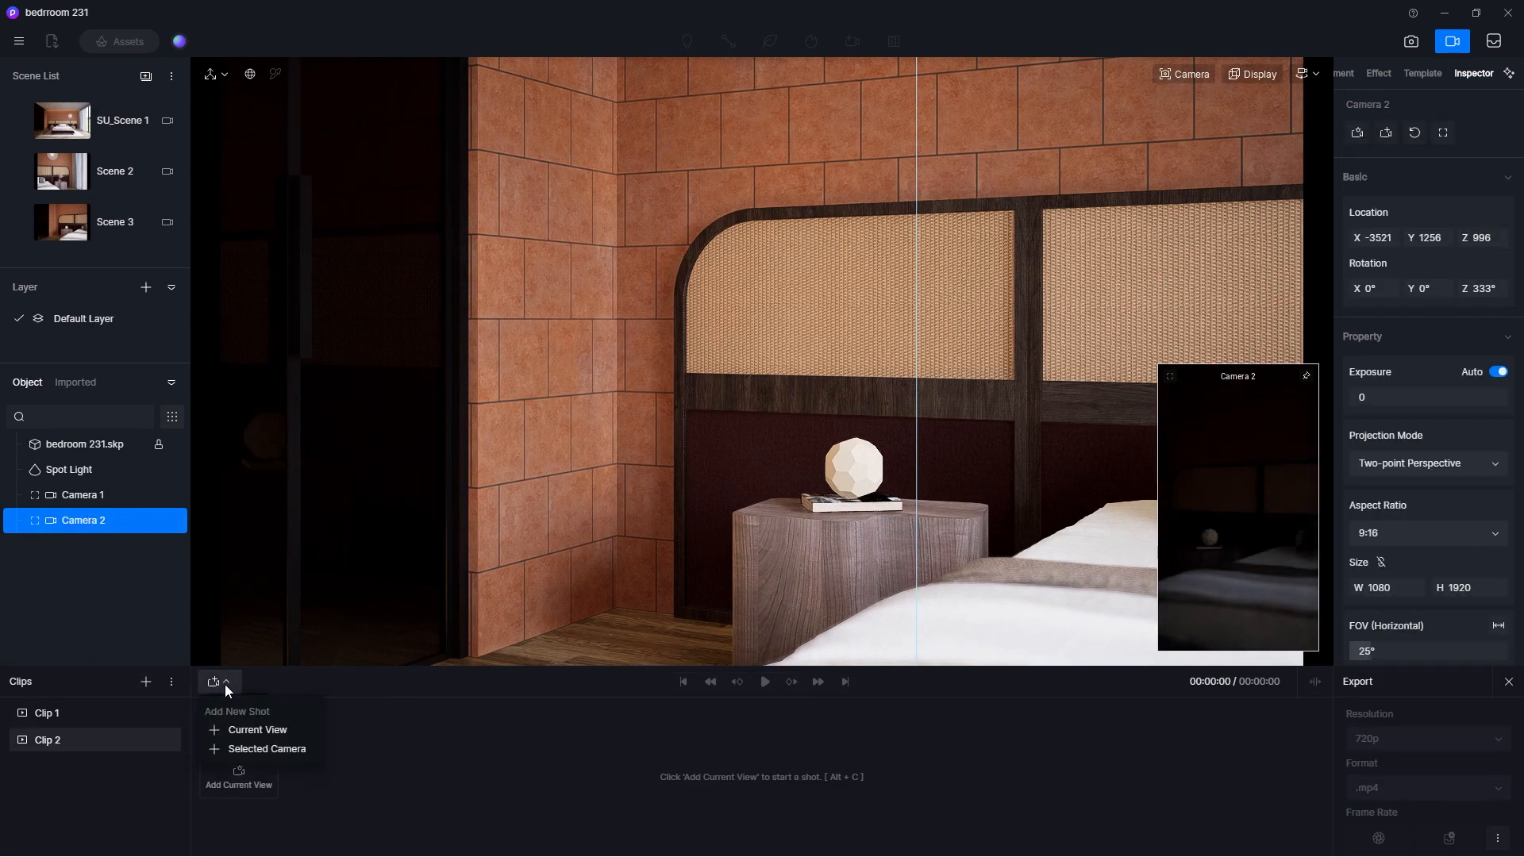
left_click(291, 749)
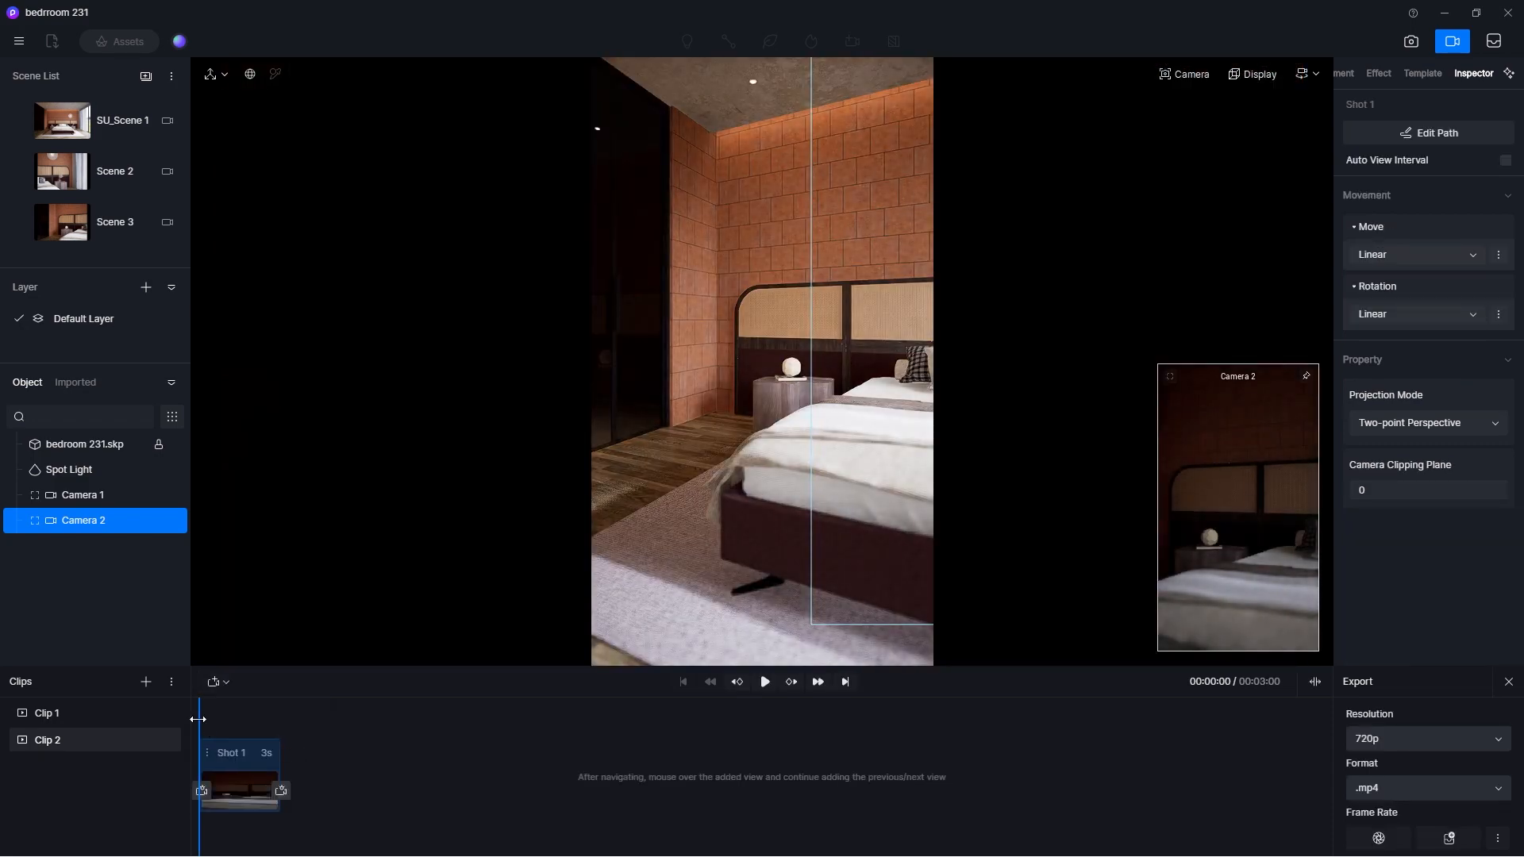
Step: Update the first view of Shot 1 in Clip 2 so that it matches the Camera 2 framing
left_click_drag(198, 719, 221, 718)
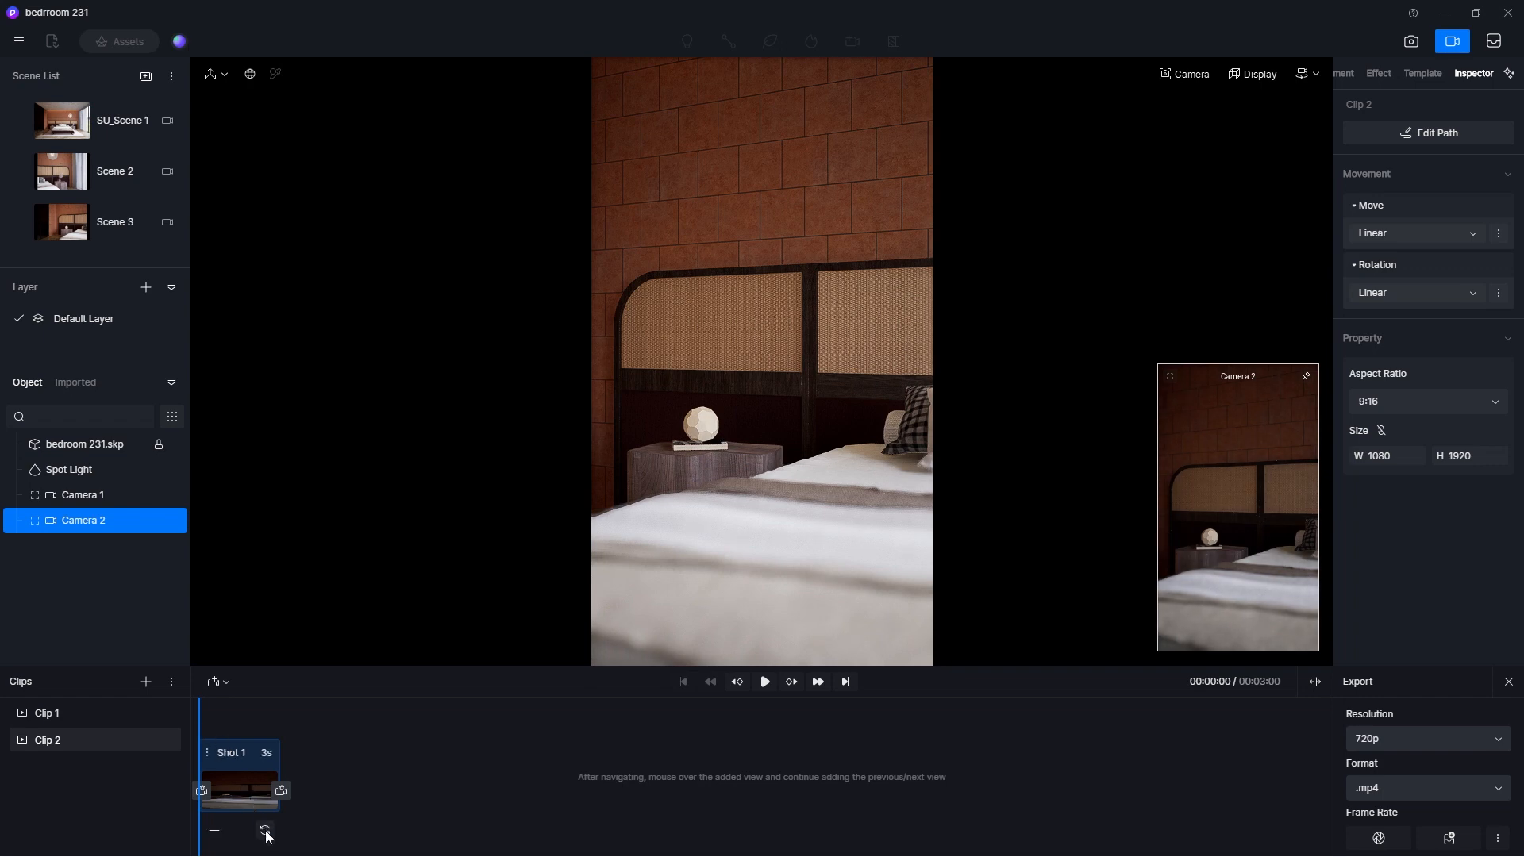
left_click(265, 831)
key("a")
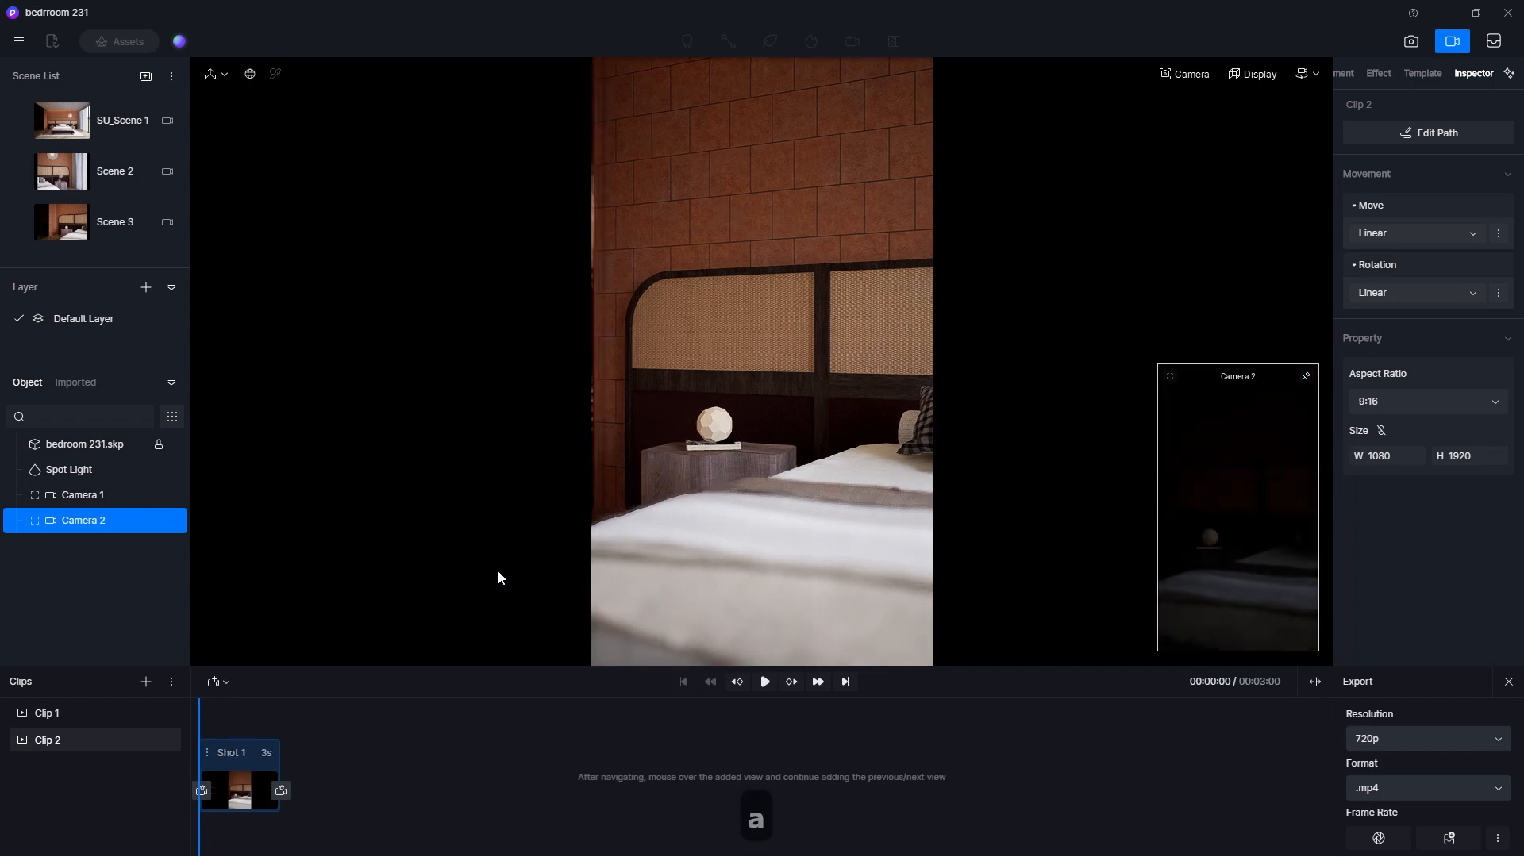
Step: Set the depth-of-field focus of Shot 1's first view on the bedding in the foreground
left_click(240, 775)
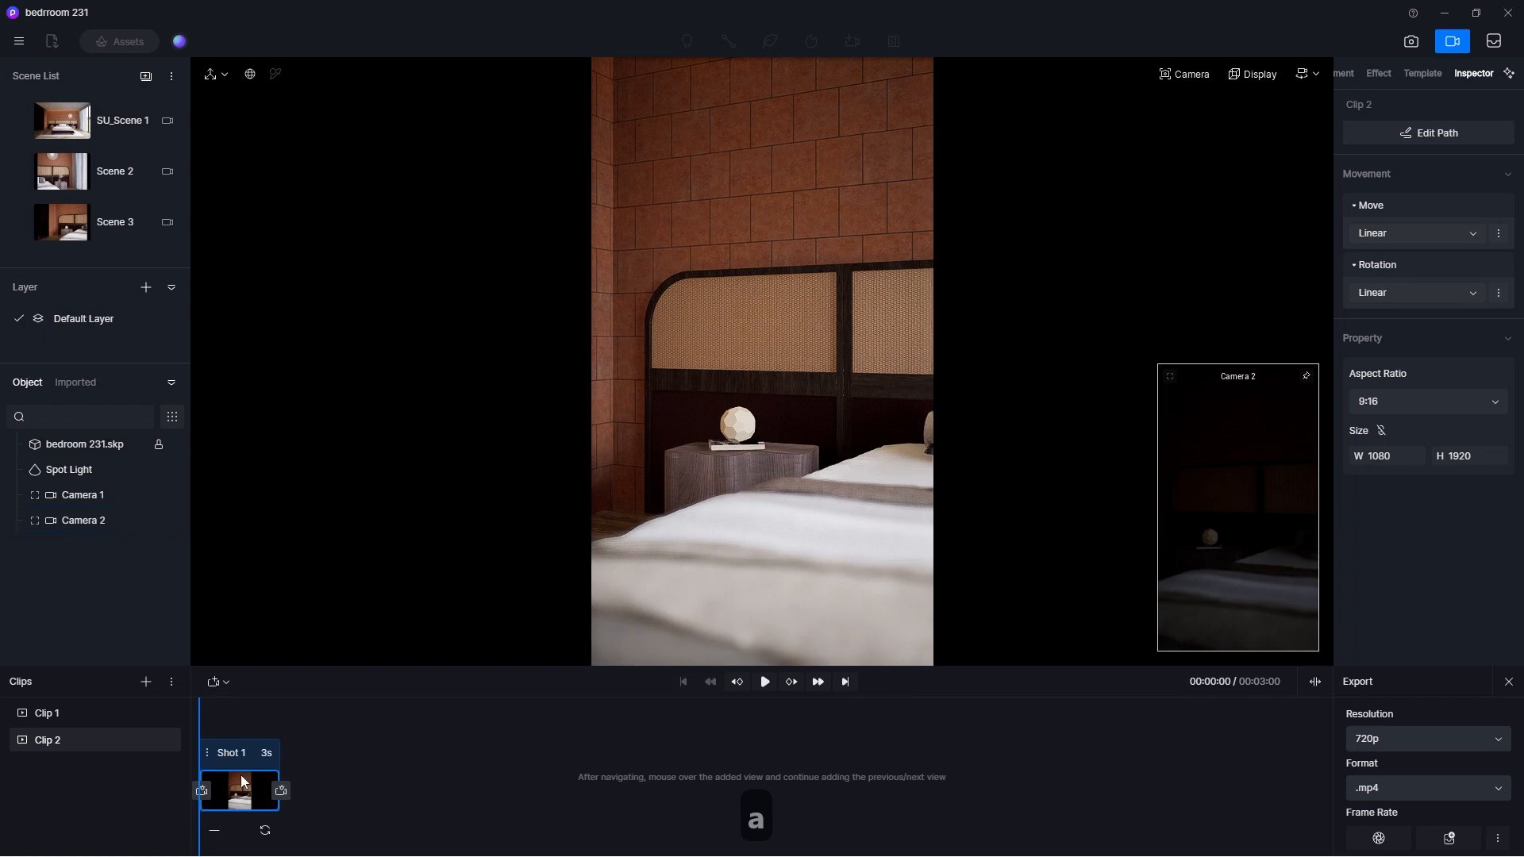
left_click(1205, 75)
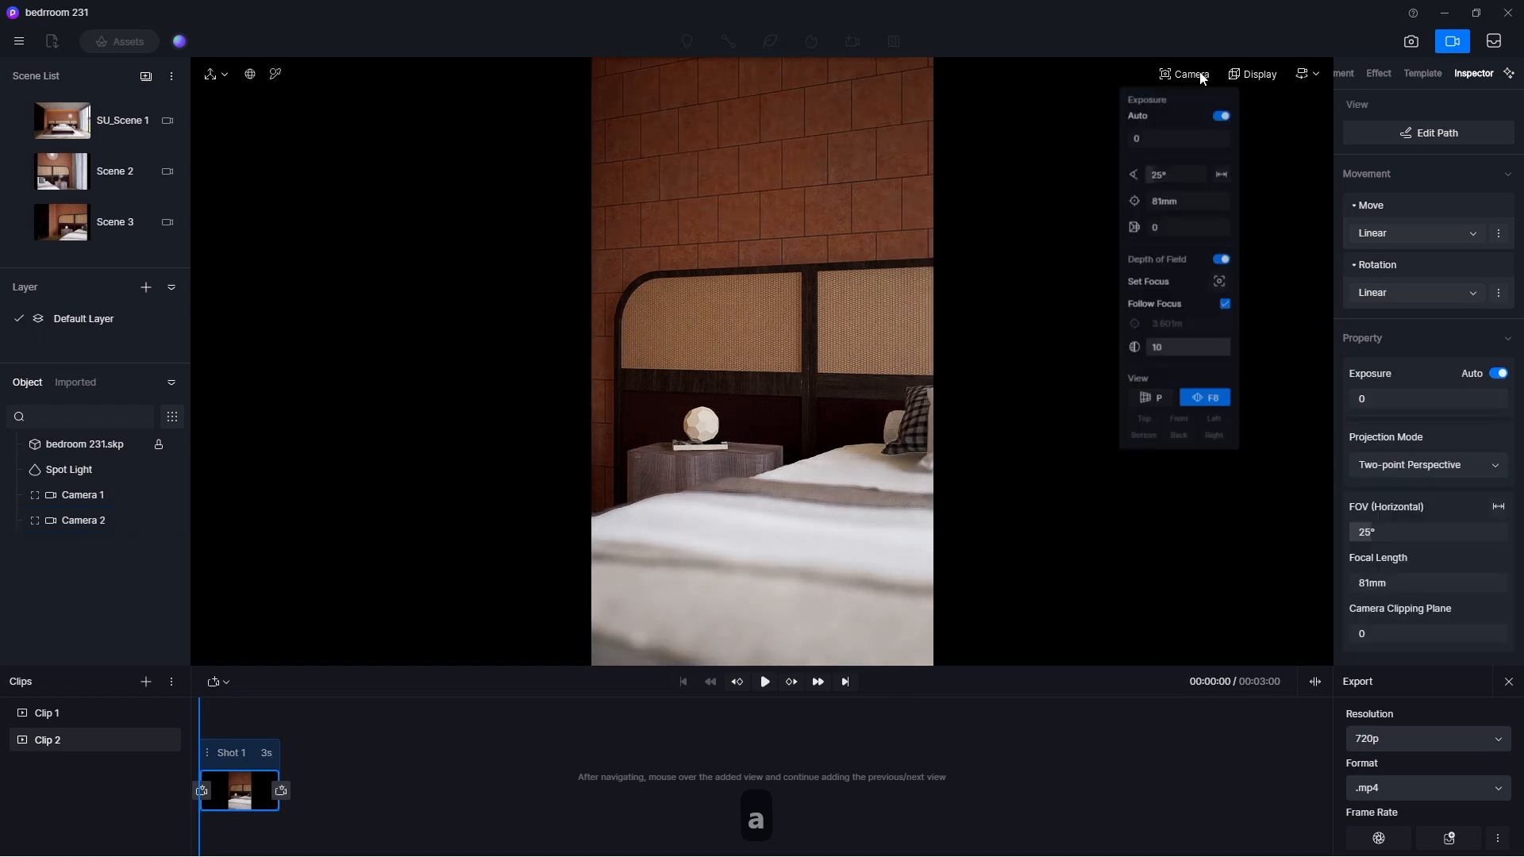
left_click(1226, 297)
left_click(703, 535)
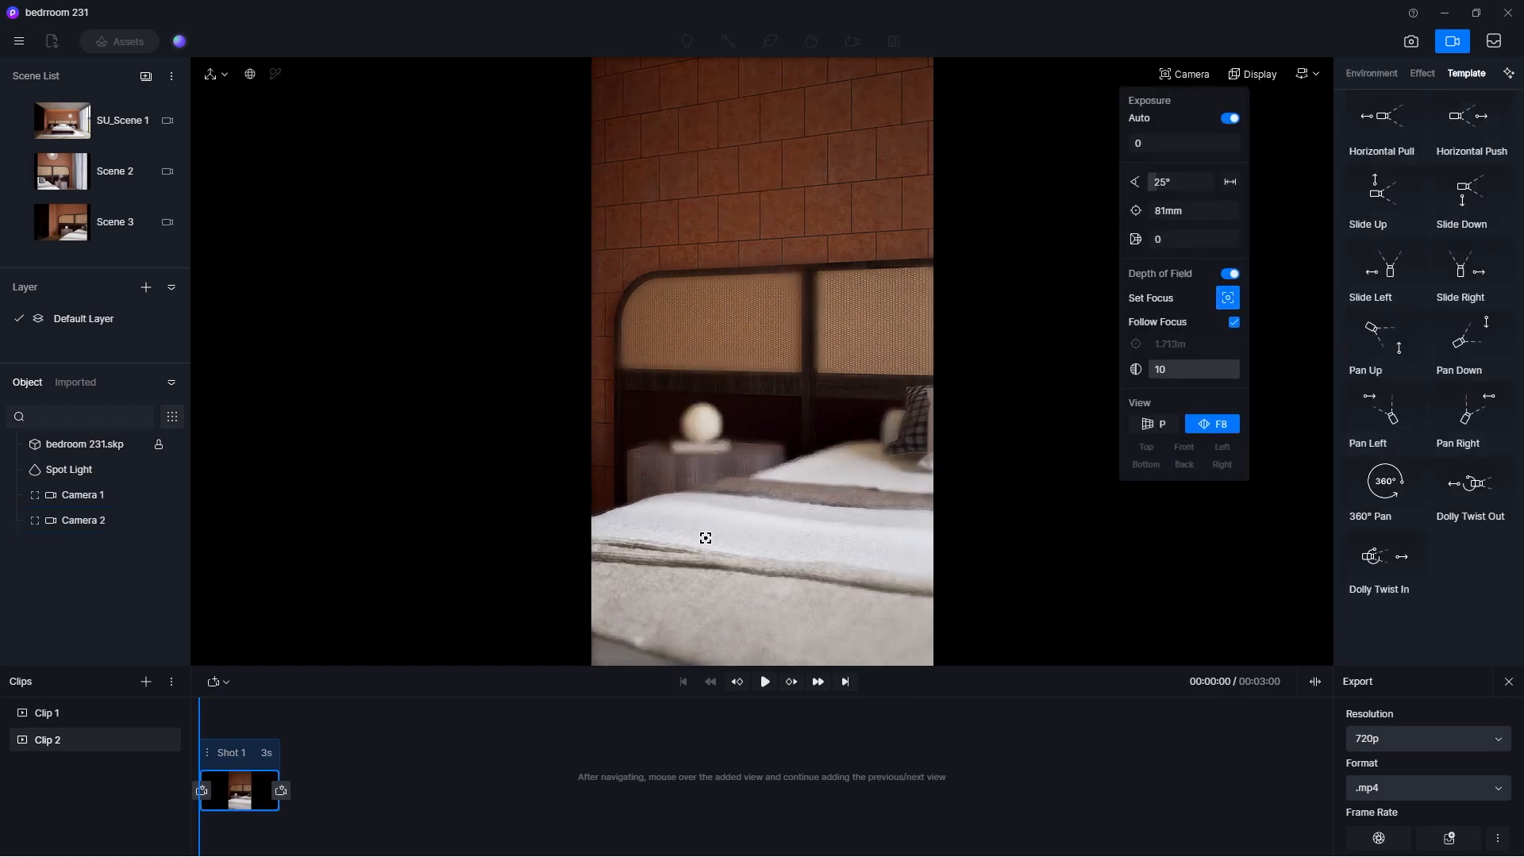
left_click(688, 618)
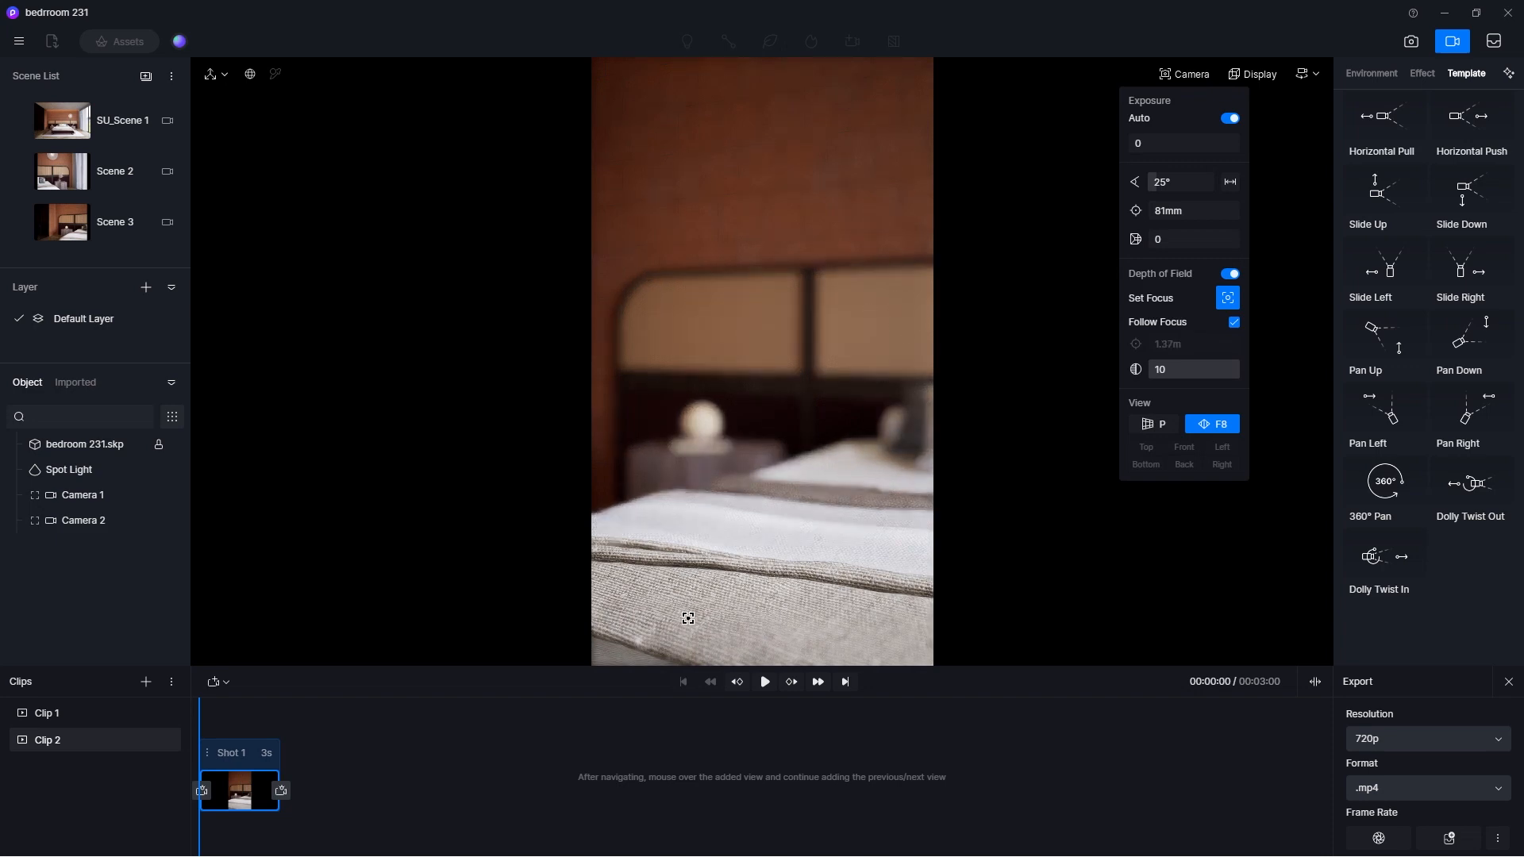
left_click(687, 548)
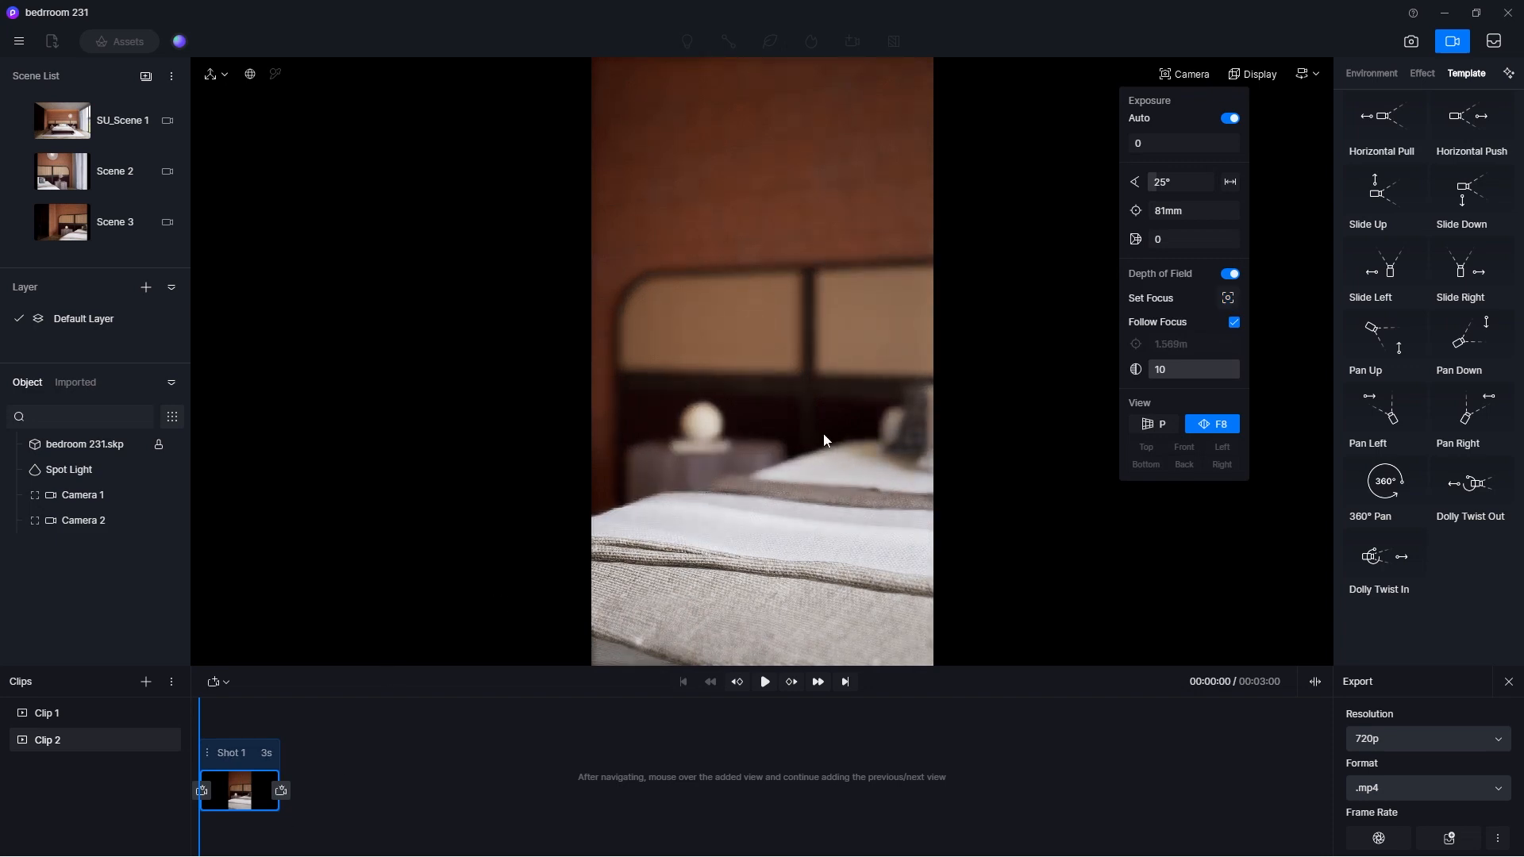
Step: Add an end view to Shot 1 with the camera shifted left and the focus on the tiled wall beside the headboard
key("a")
key("a")
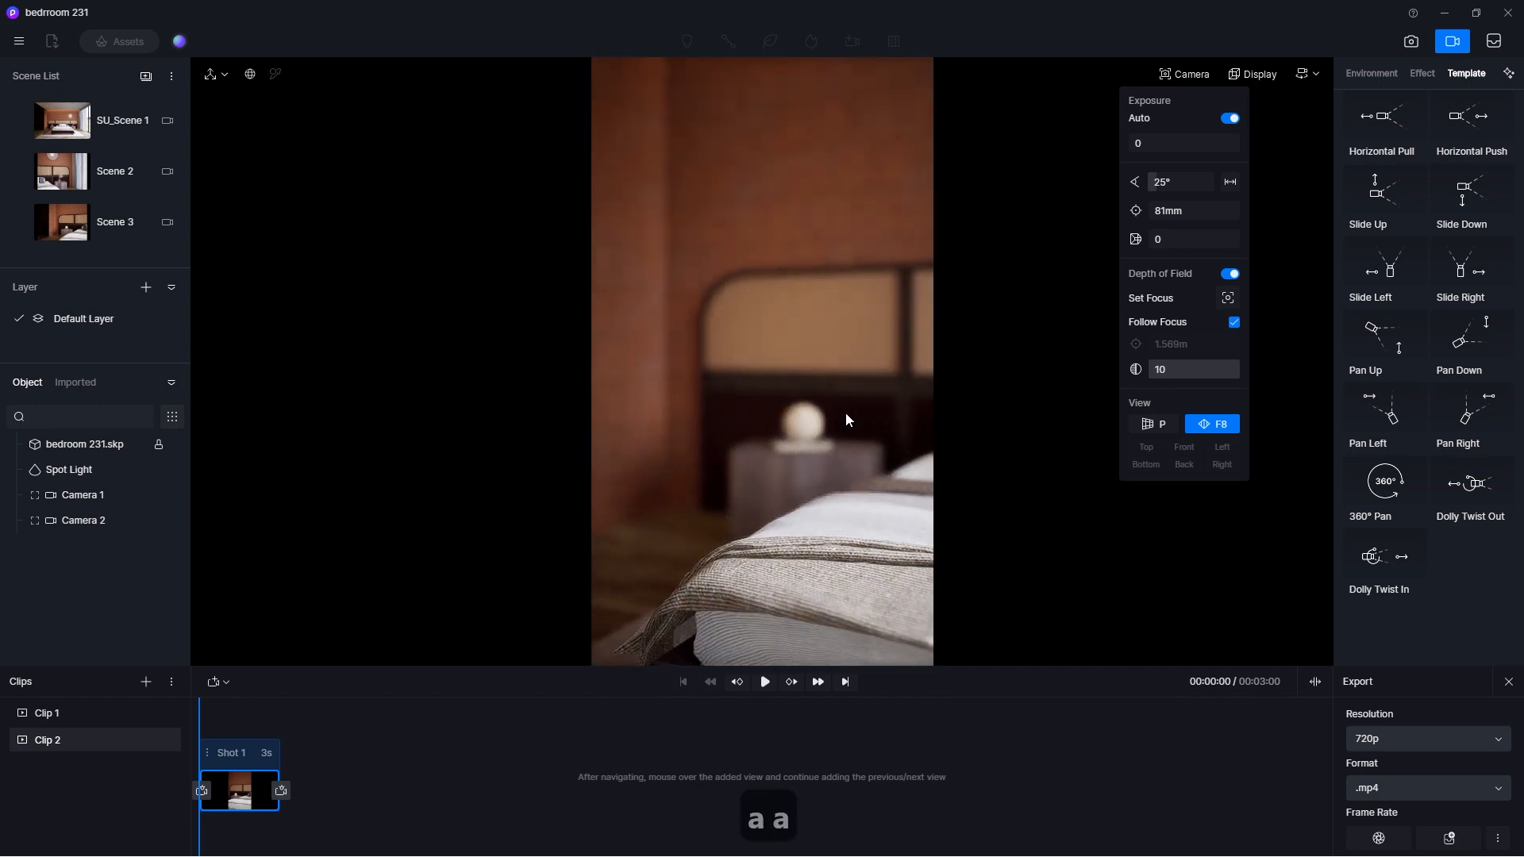
key("a")
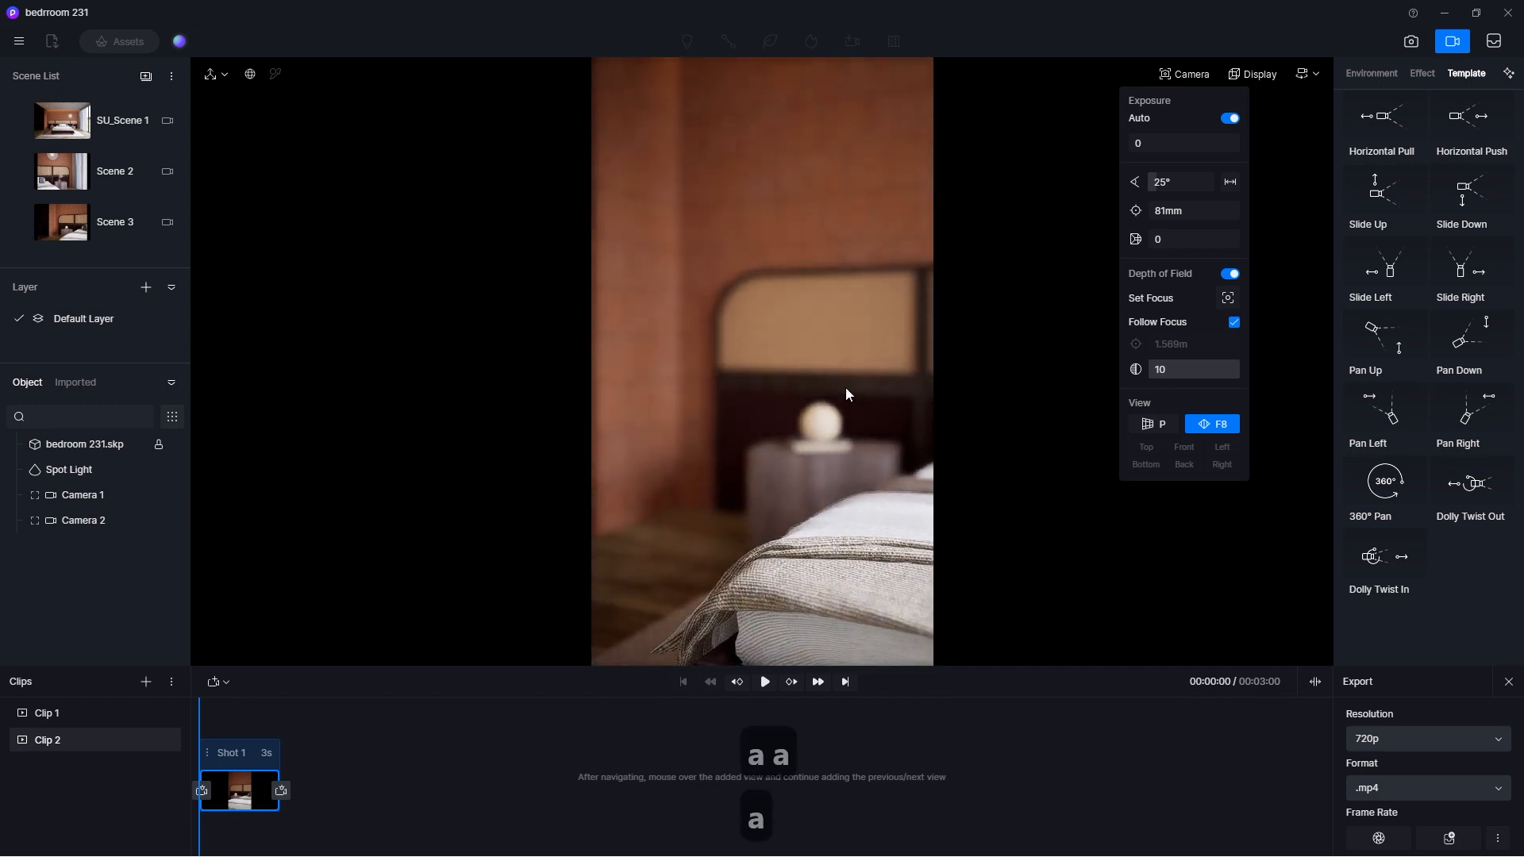
key("a")
key("a")
key("d")
key("a")
key("d")
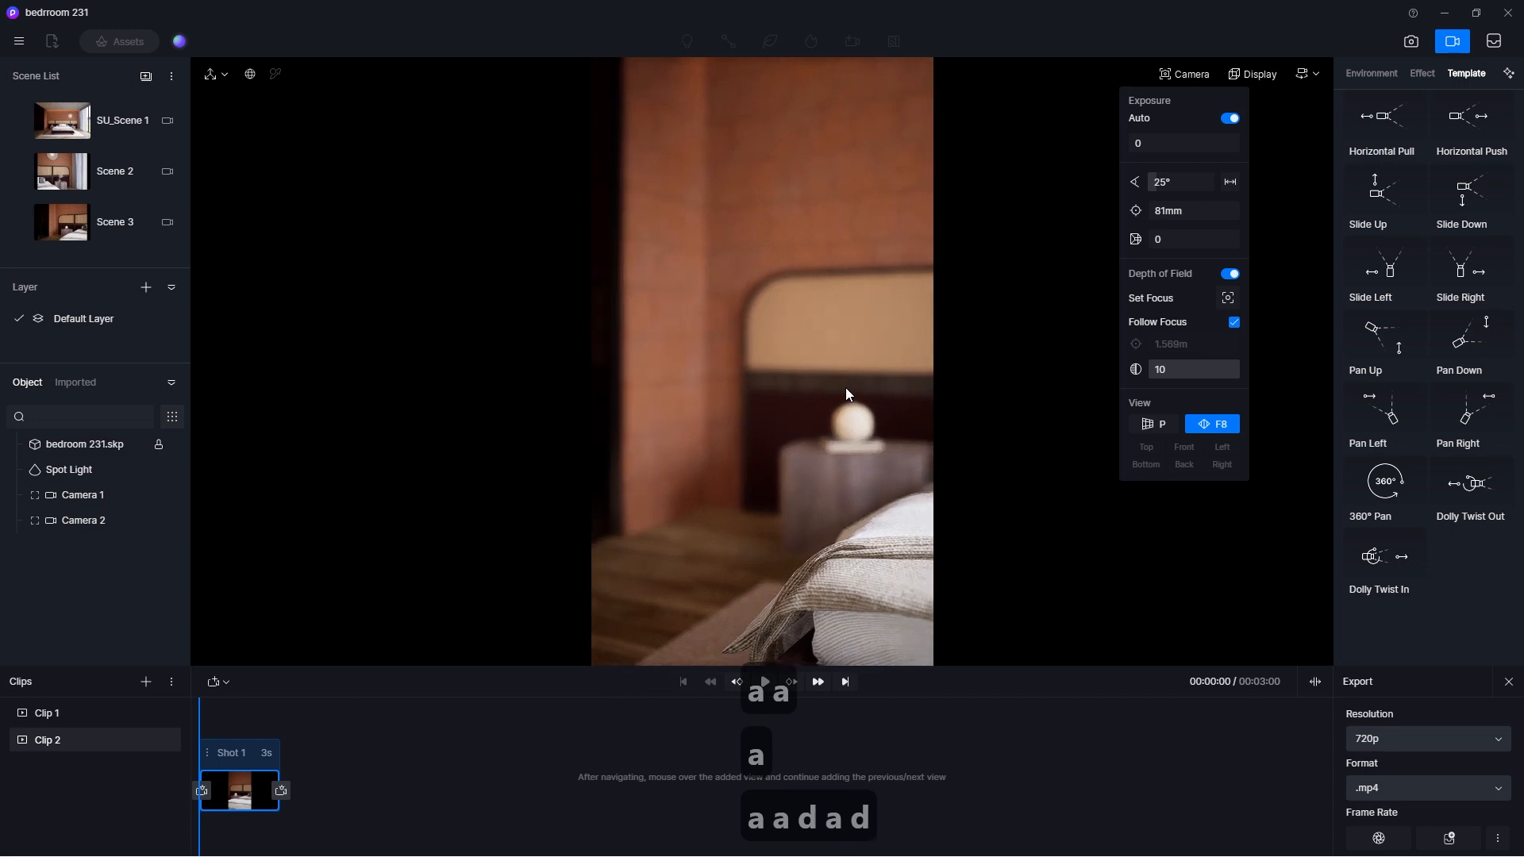
left_click(725, 404)
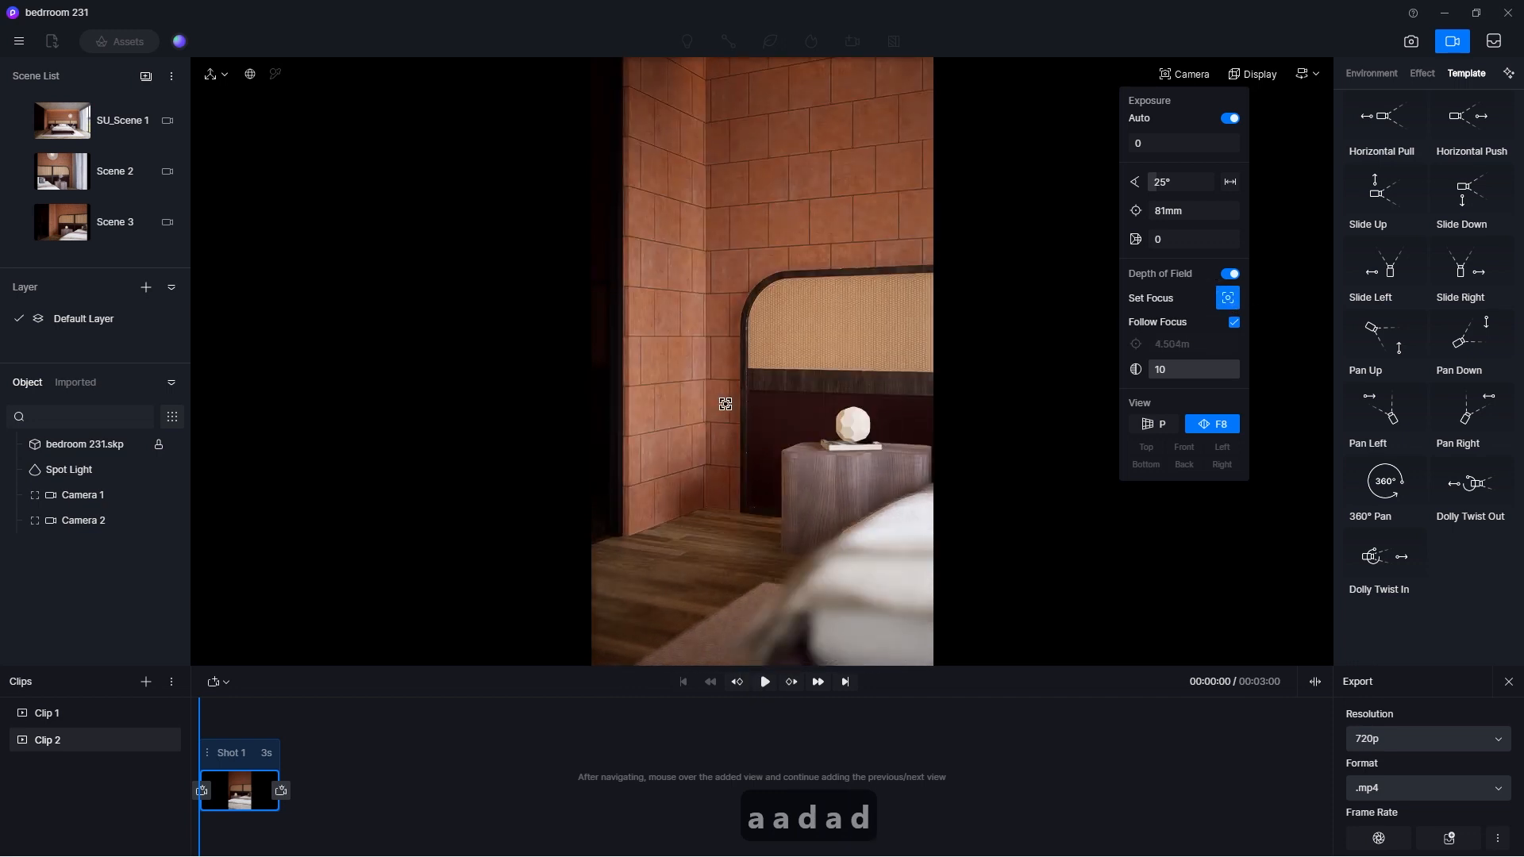
left_click(281, 790)
Step: Set the duration of Clip 2's Shot 1 to 5 seconds and play the clip
left_click(326, 751)
type("5")
key("Return")
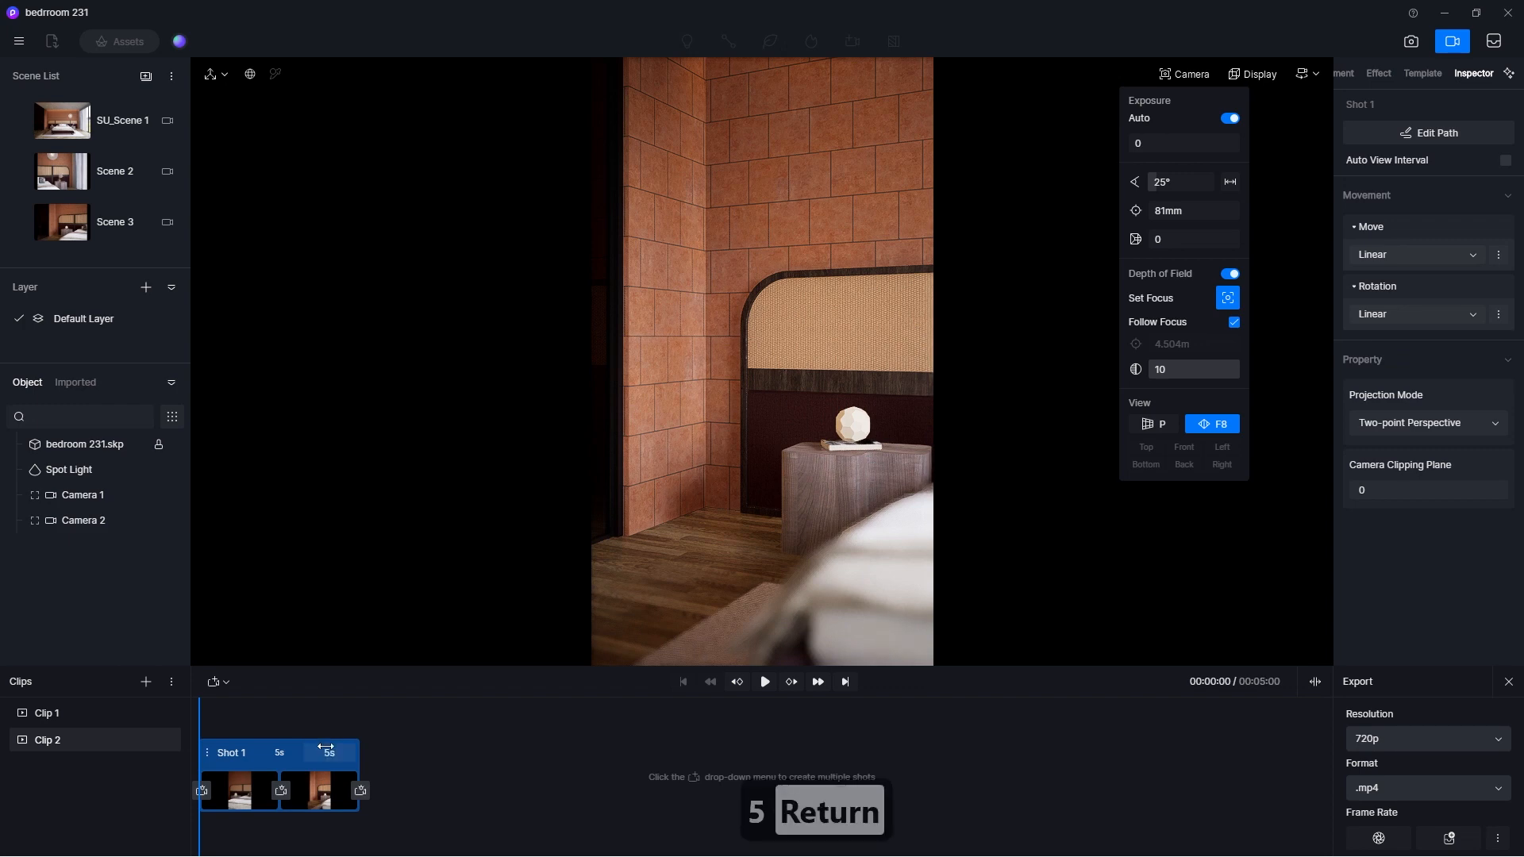
left_click(765, 684)
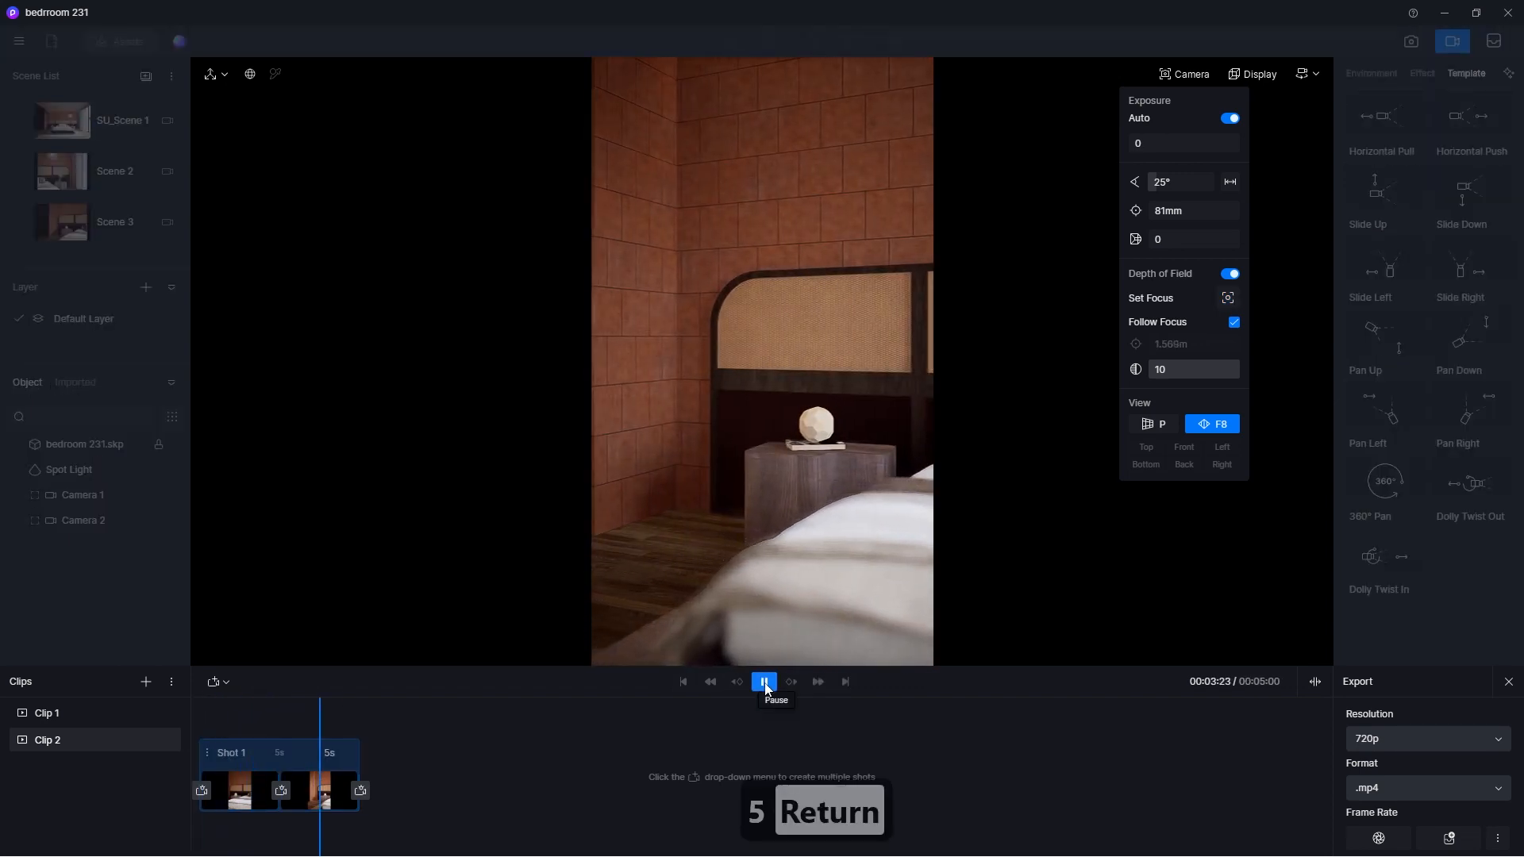
Step: Try a 4-second duration for Shot 1 and replay the clip from its beginning
left_click(336, 758)
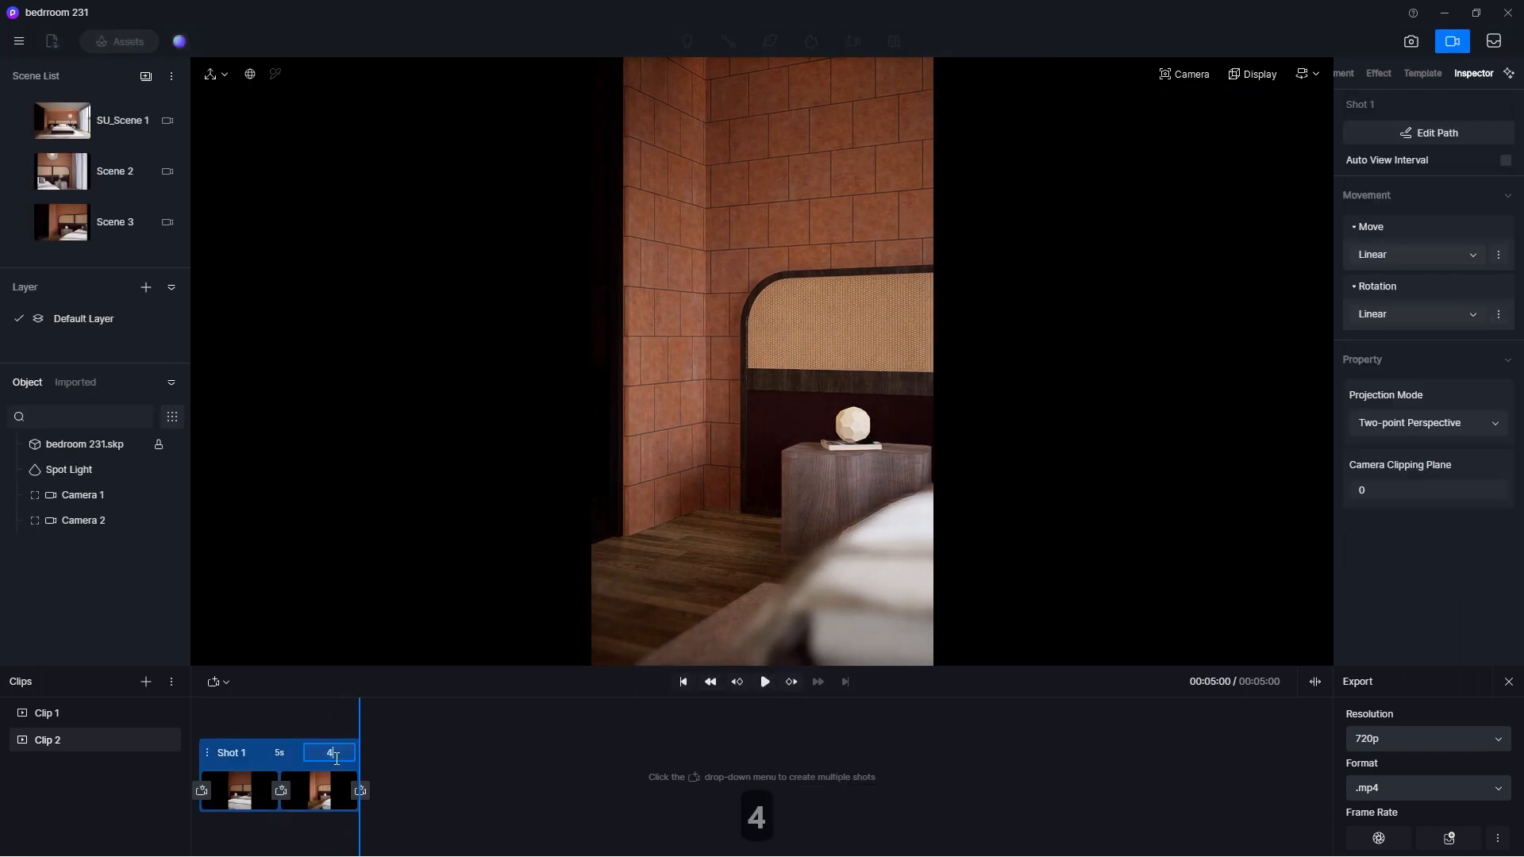
type("4")
key("Return")
left_click_drag(359, 719, 194, 730)
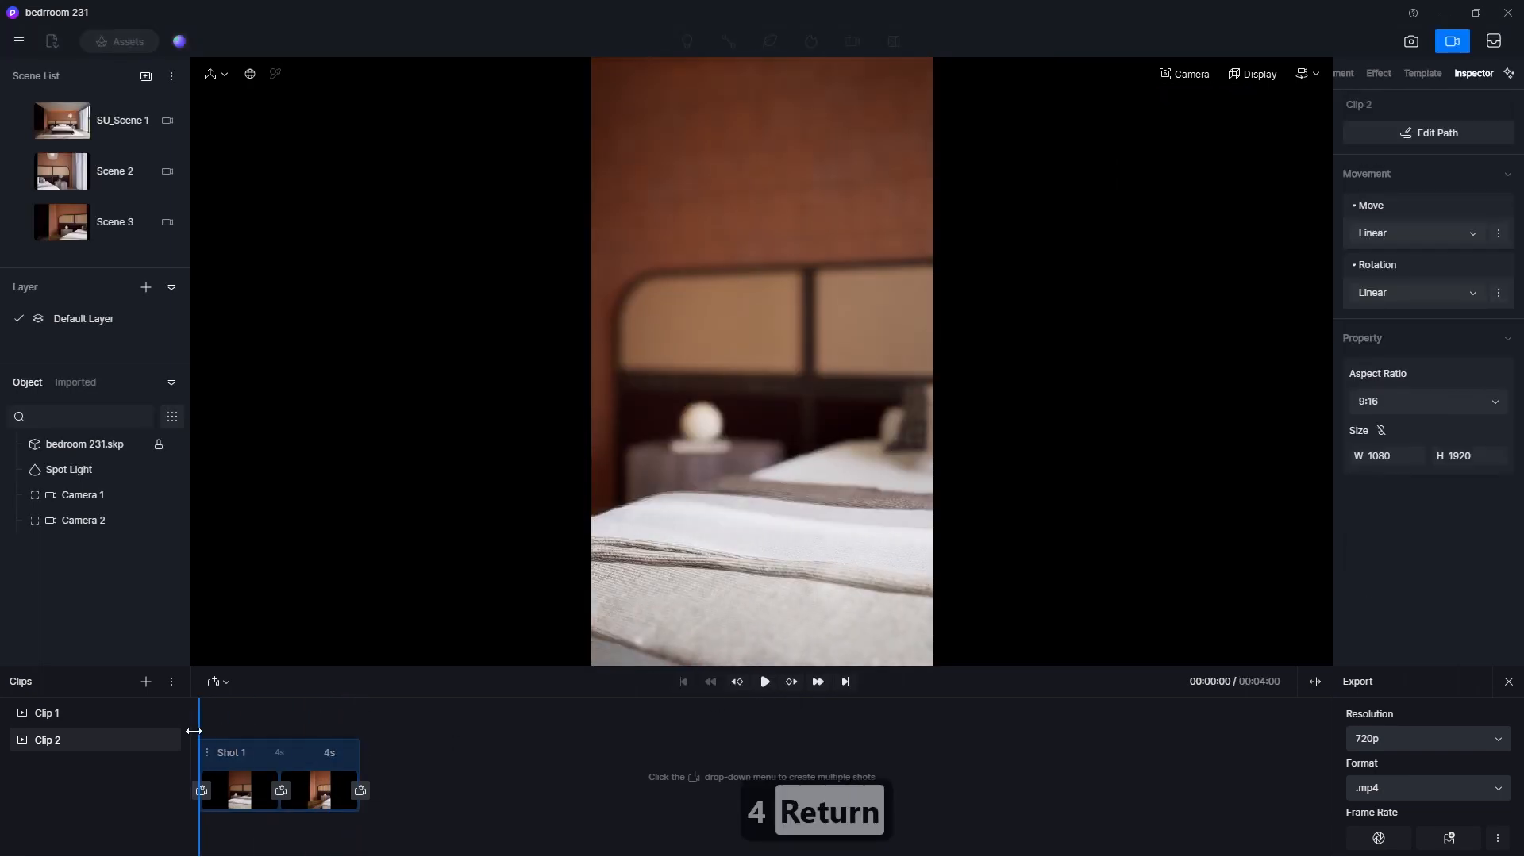
left_click(764, 682)
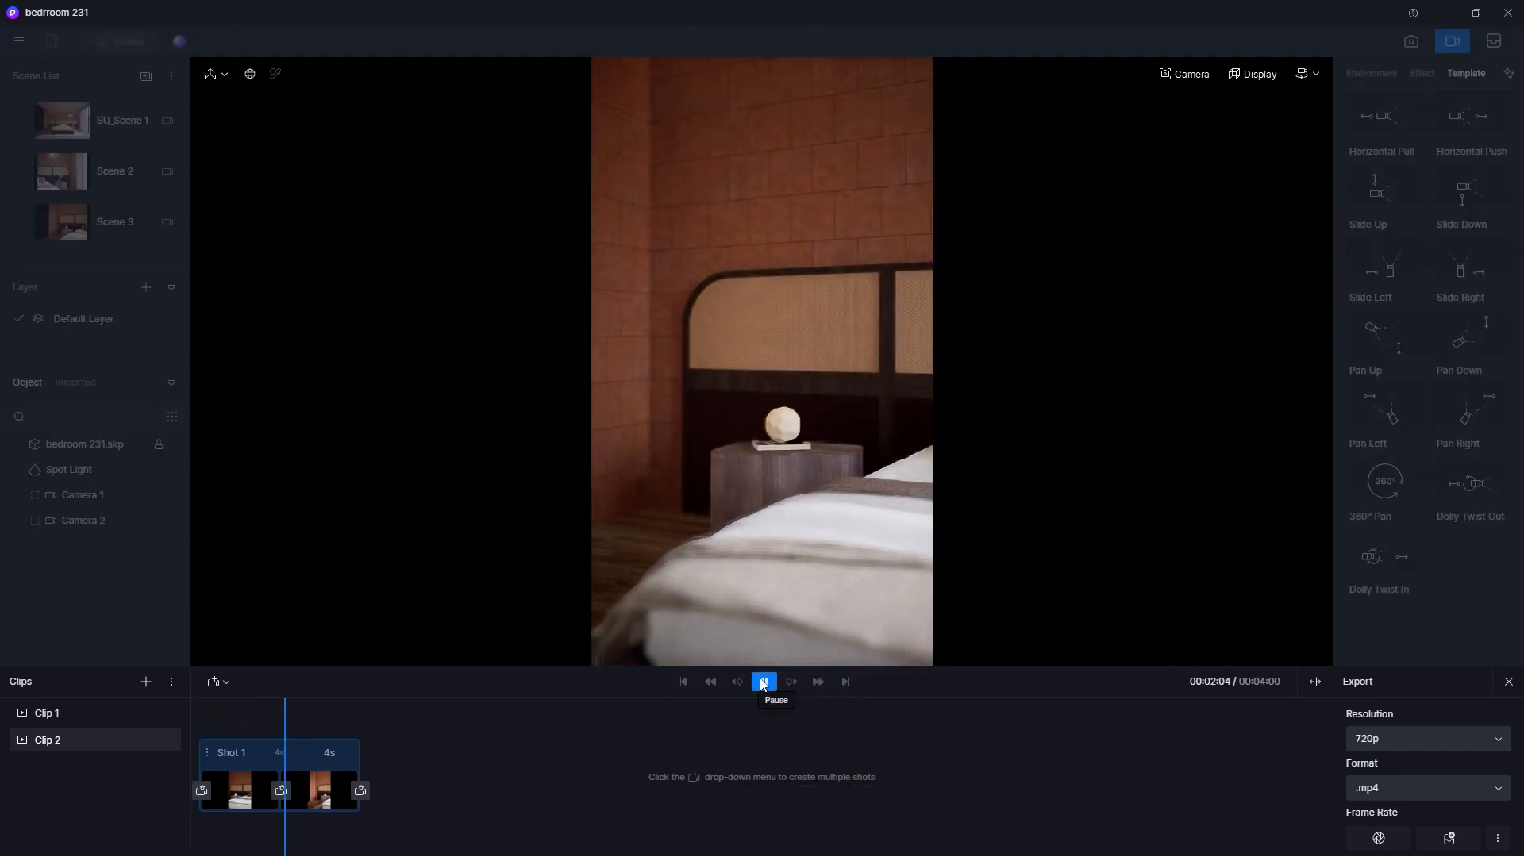
Step: Set Shot 1's duration back to 5 seconds and replay the clip from its beginning
double_click(331, 752)
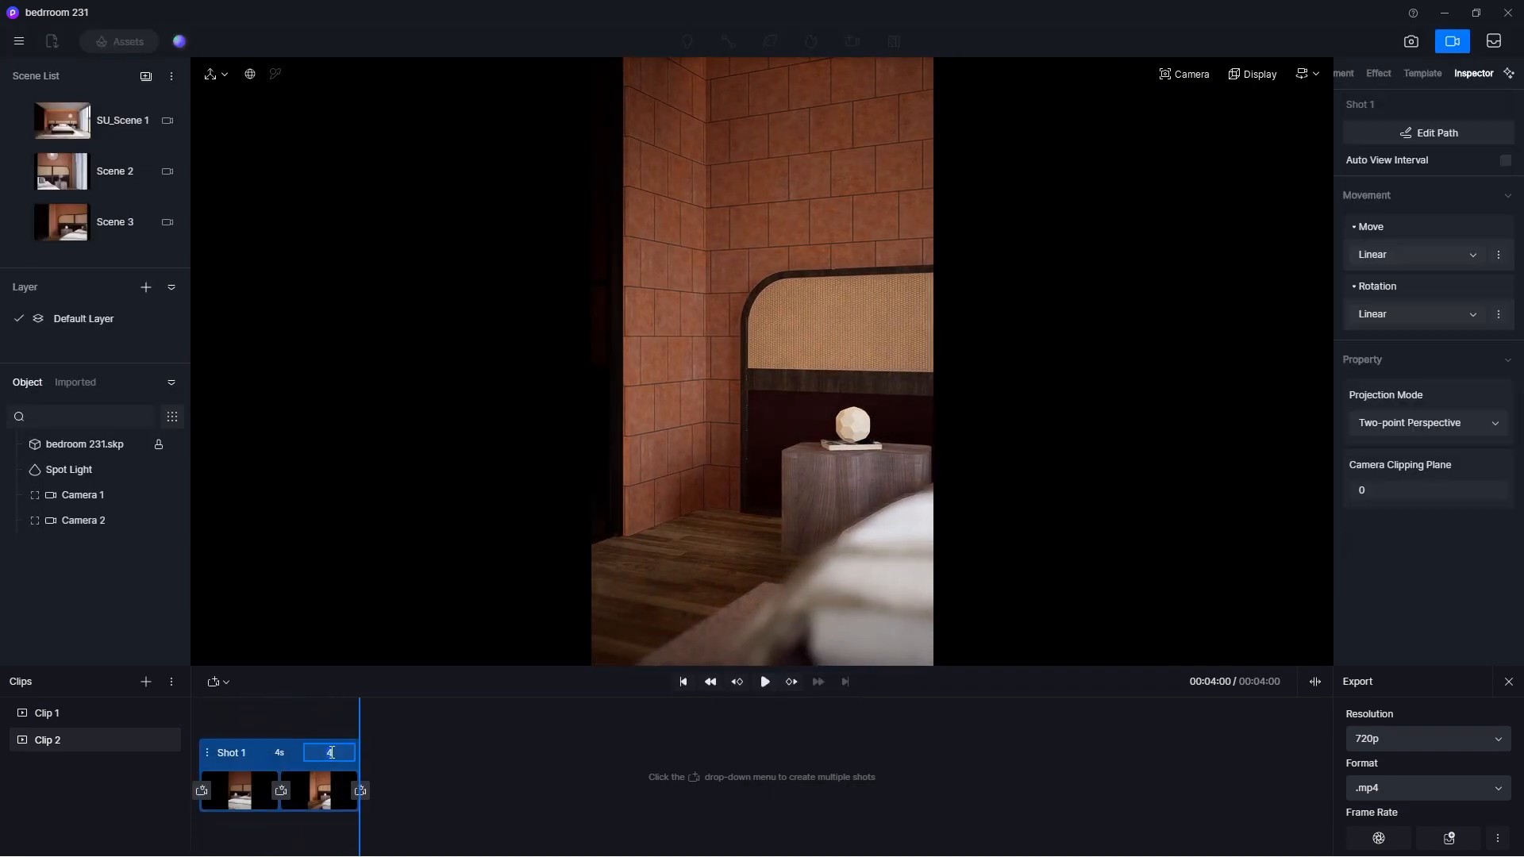
key("Return")
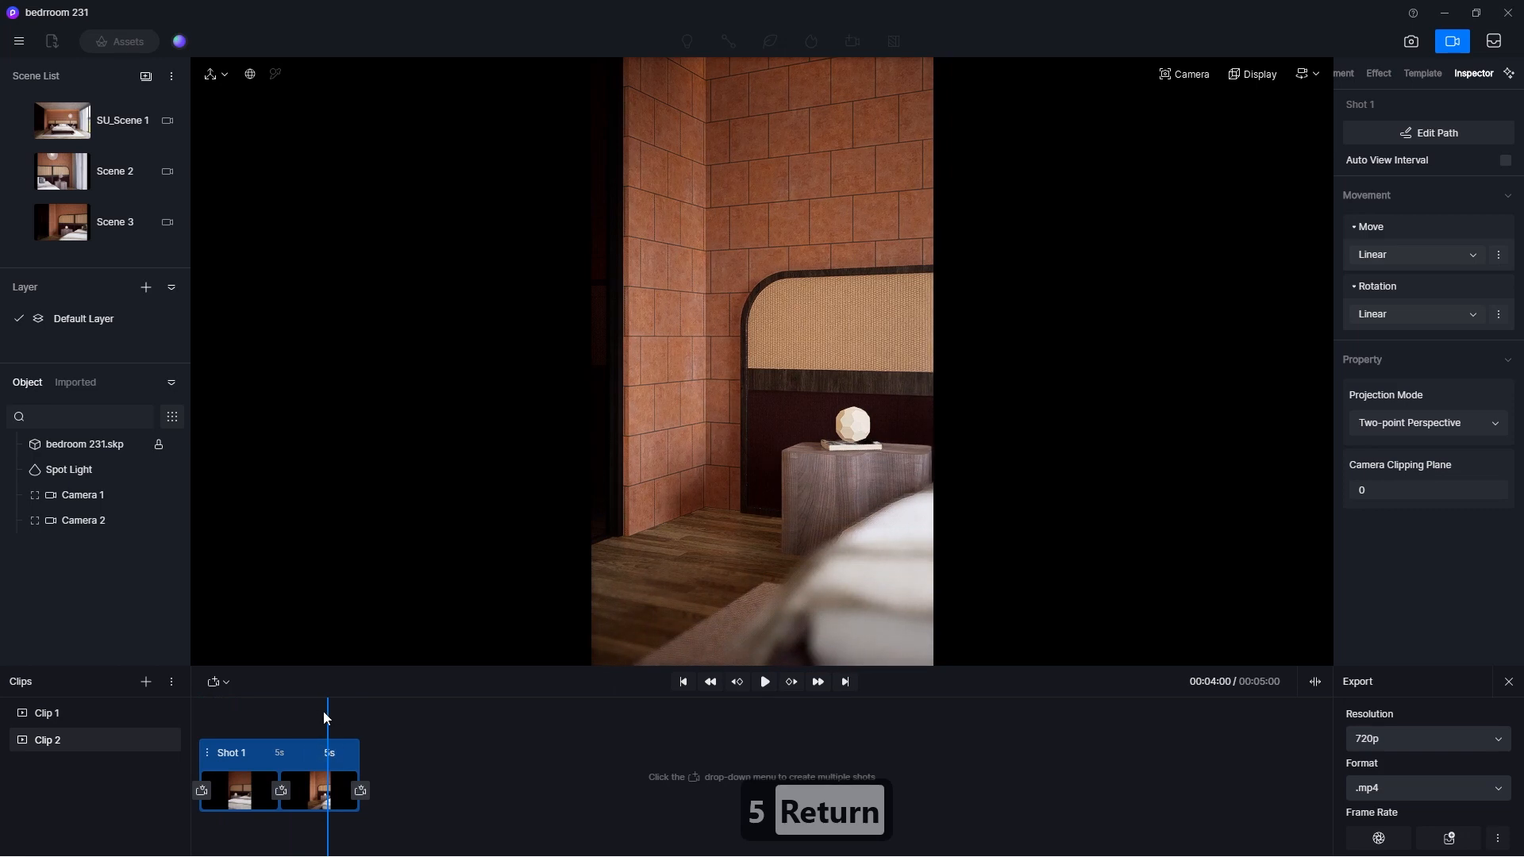
left_click_drag(327, 714, 181, 723)
left_click(764, 683)
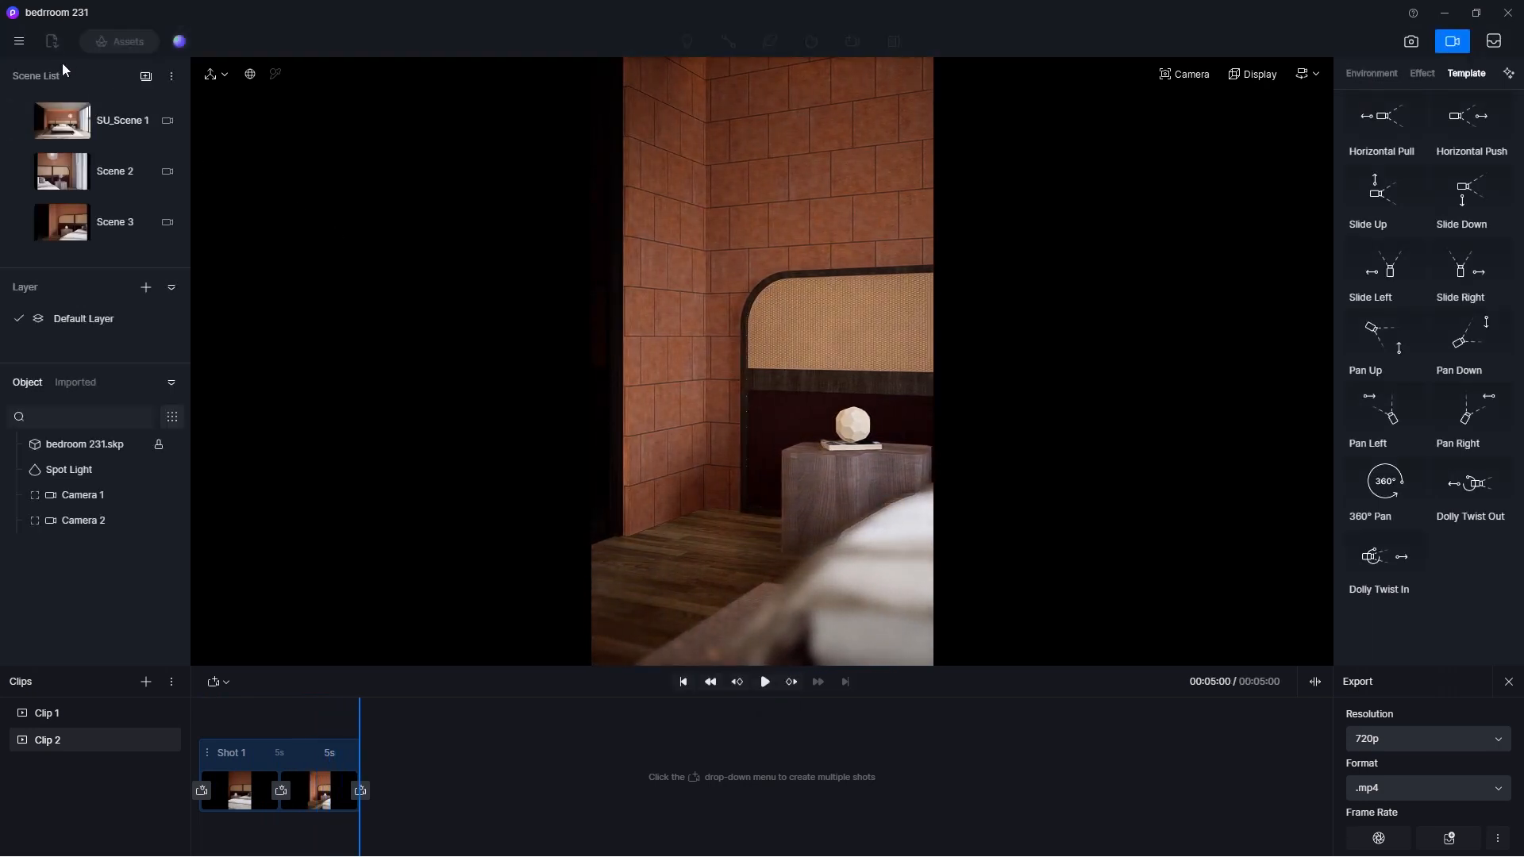
Step: Save the project with the finished Clip 2
left_click(19, 42)
mouse_move(96, 75)
left_click(227, 170)
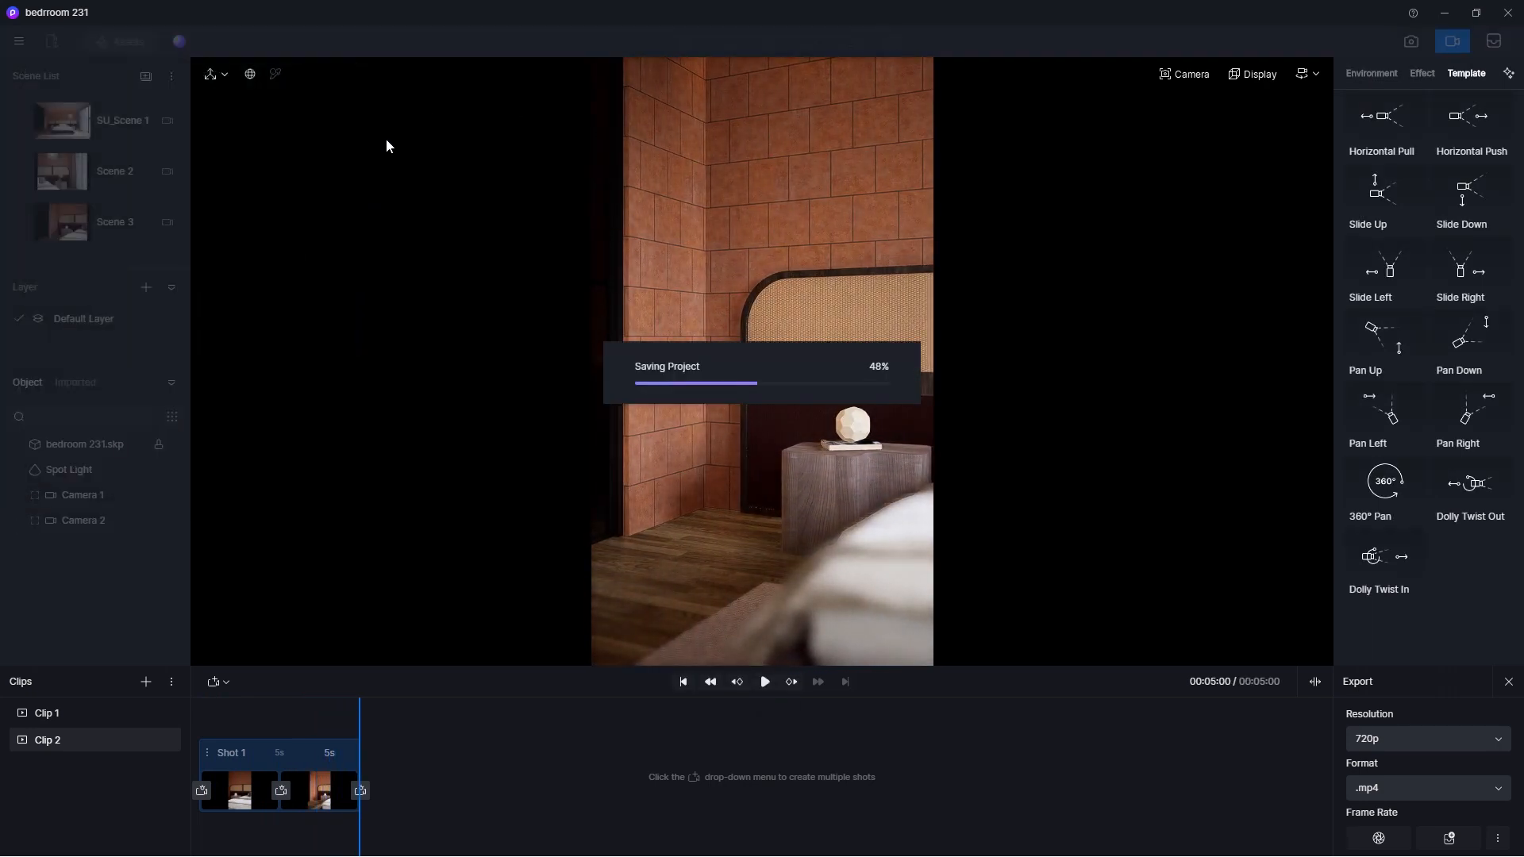
Step: Leave video mode, switch to SU_Scene 1 and add a new camera from that view
left_click(1454, 42)
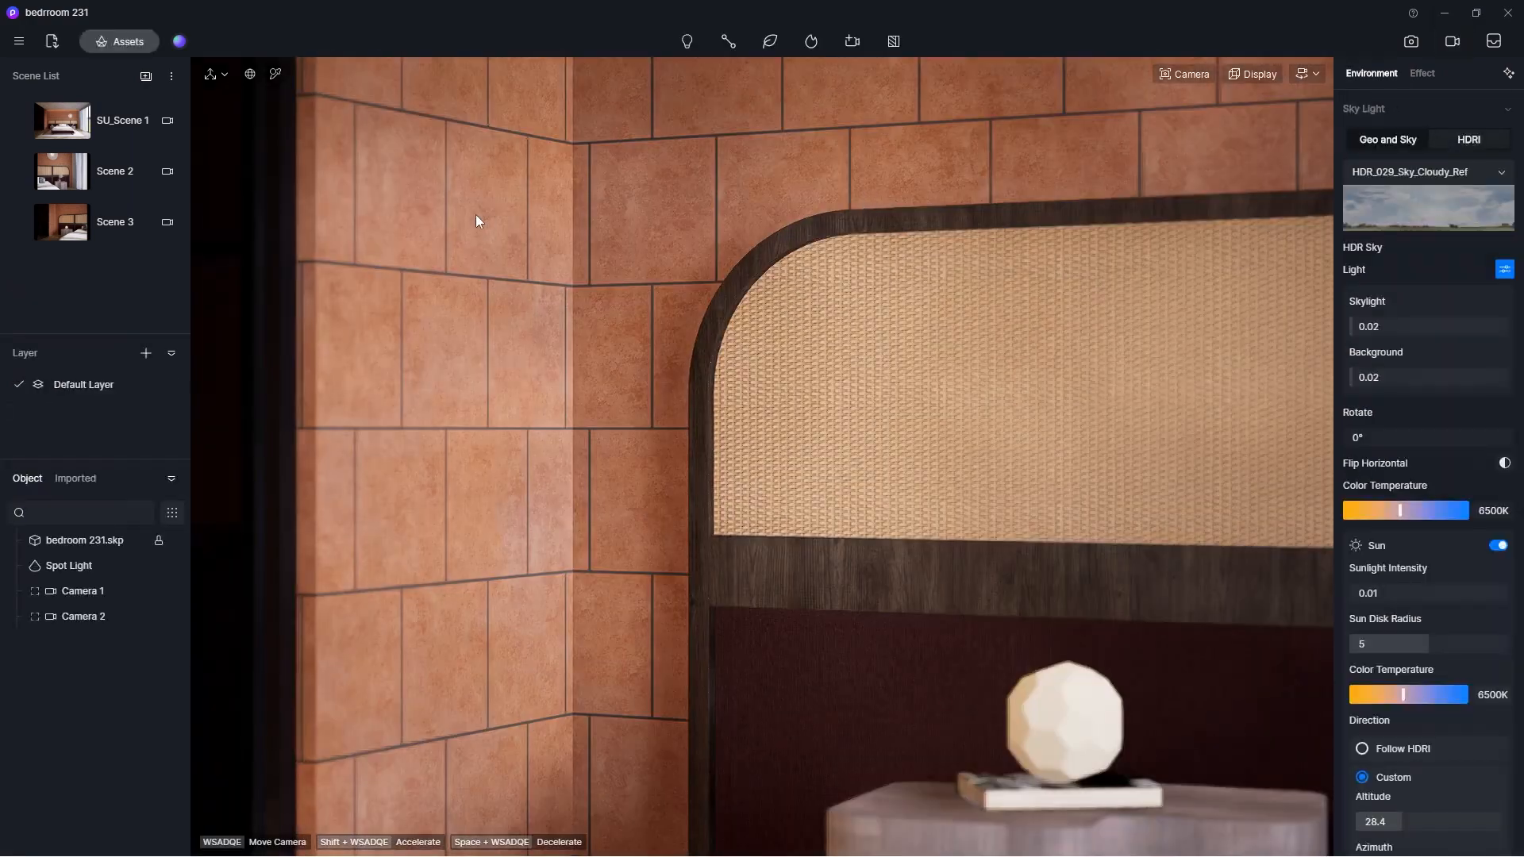
left_click(69, 124)
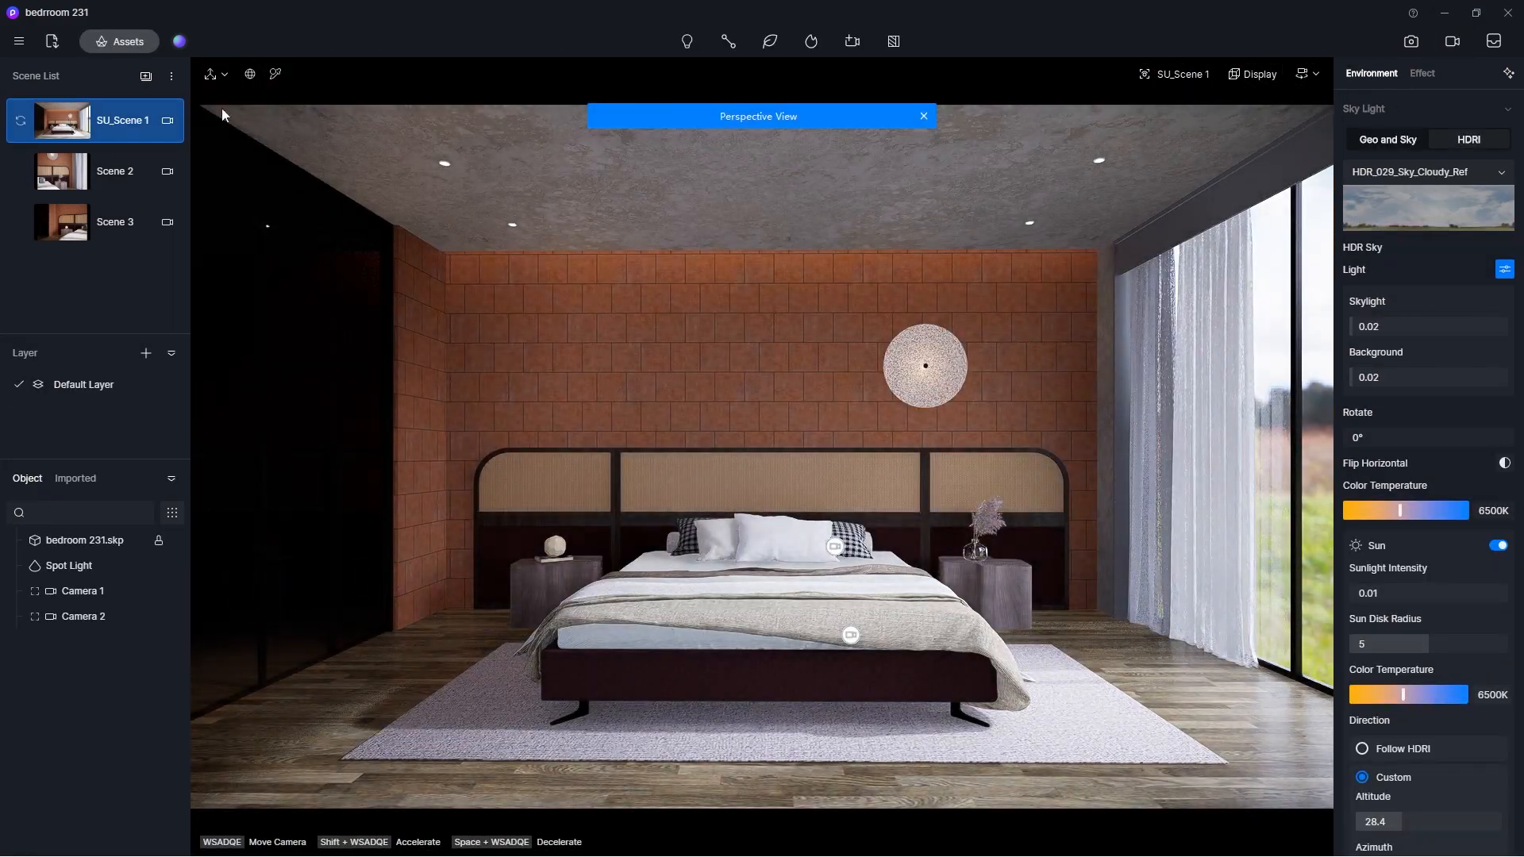
left_click(854, 44)
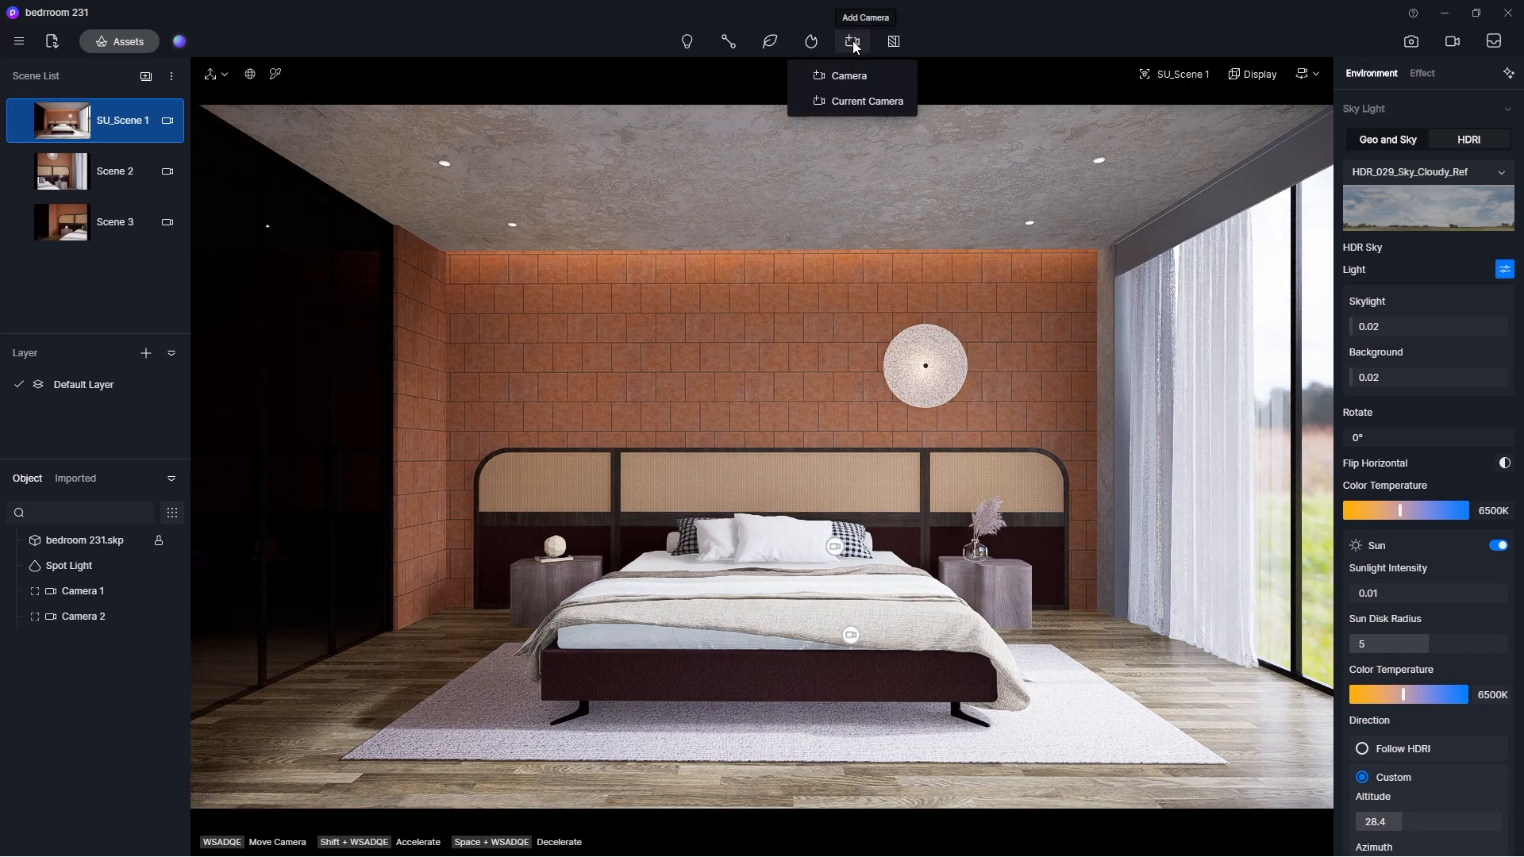
left_click(862, 104)
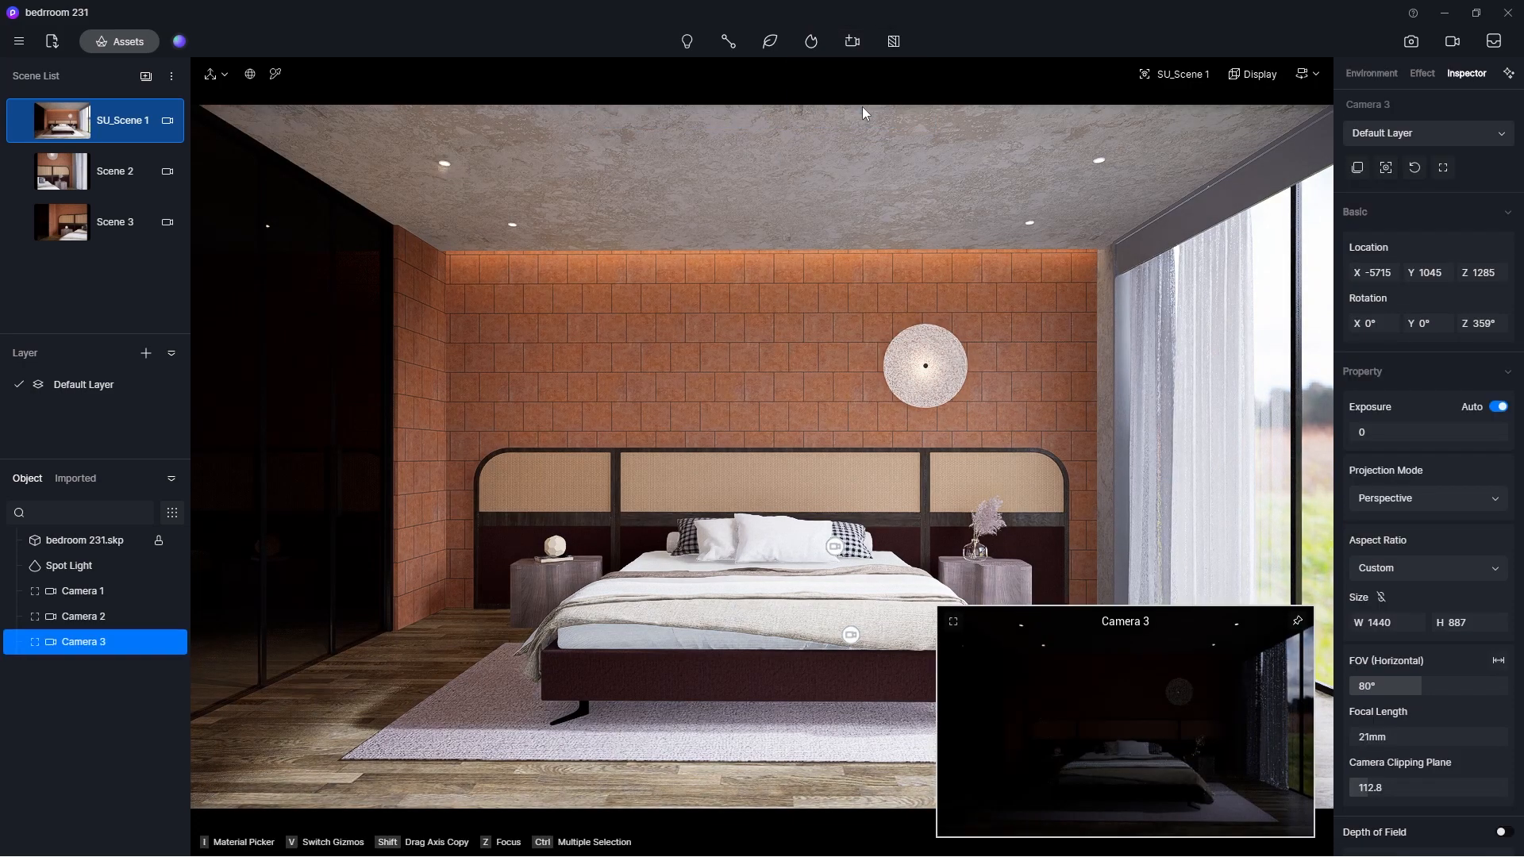
Step: Set Camera 3's aspect ratio to 9:16 and look through the camera at full size
left_click(1450, 565)
left_click(1411, 691)
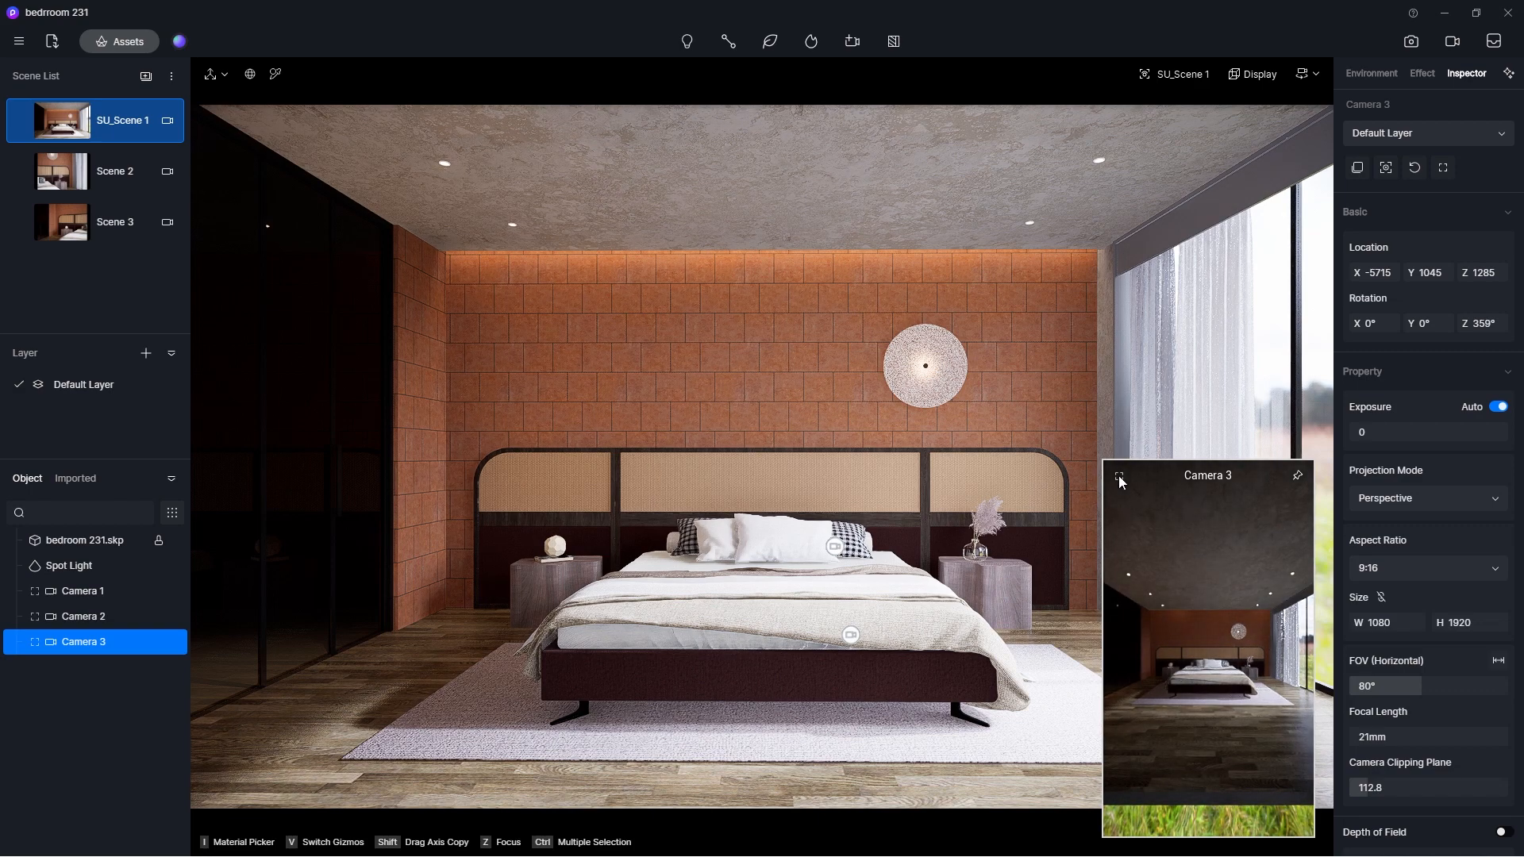
left_click(1118, 477)
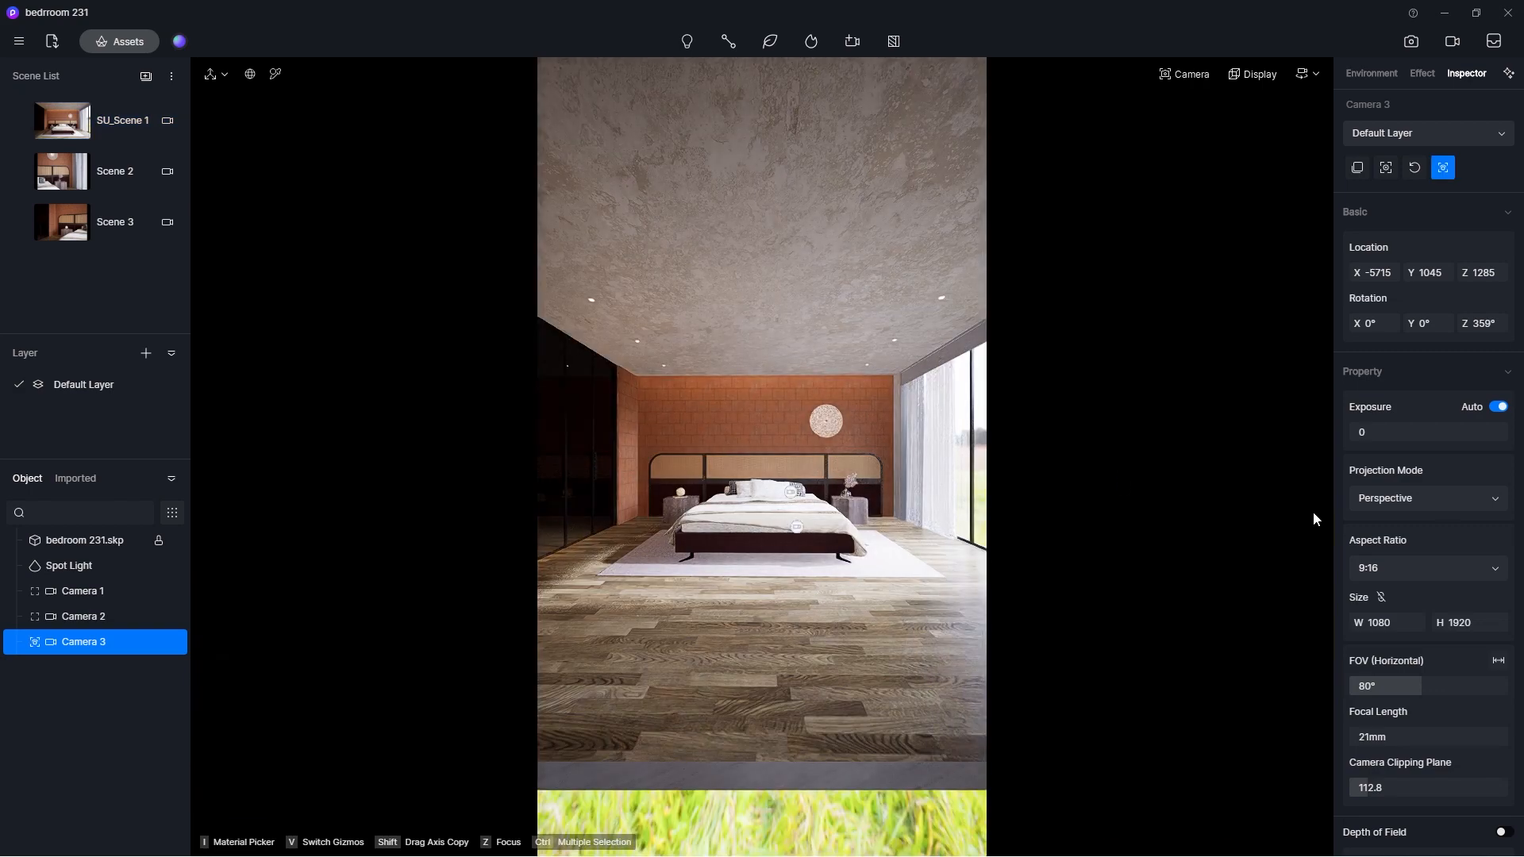
Step: Try horizontal fields of view of 25° and 35° for Camera 3
left_click(1399, 687)
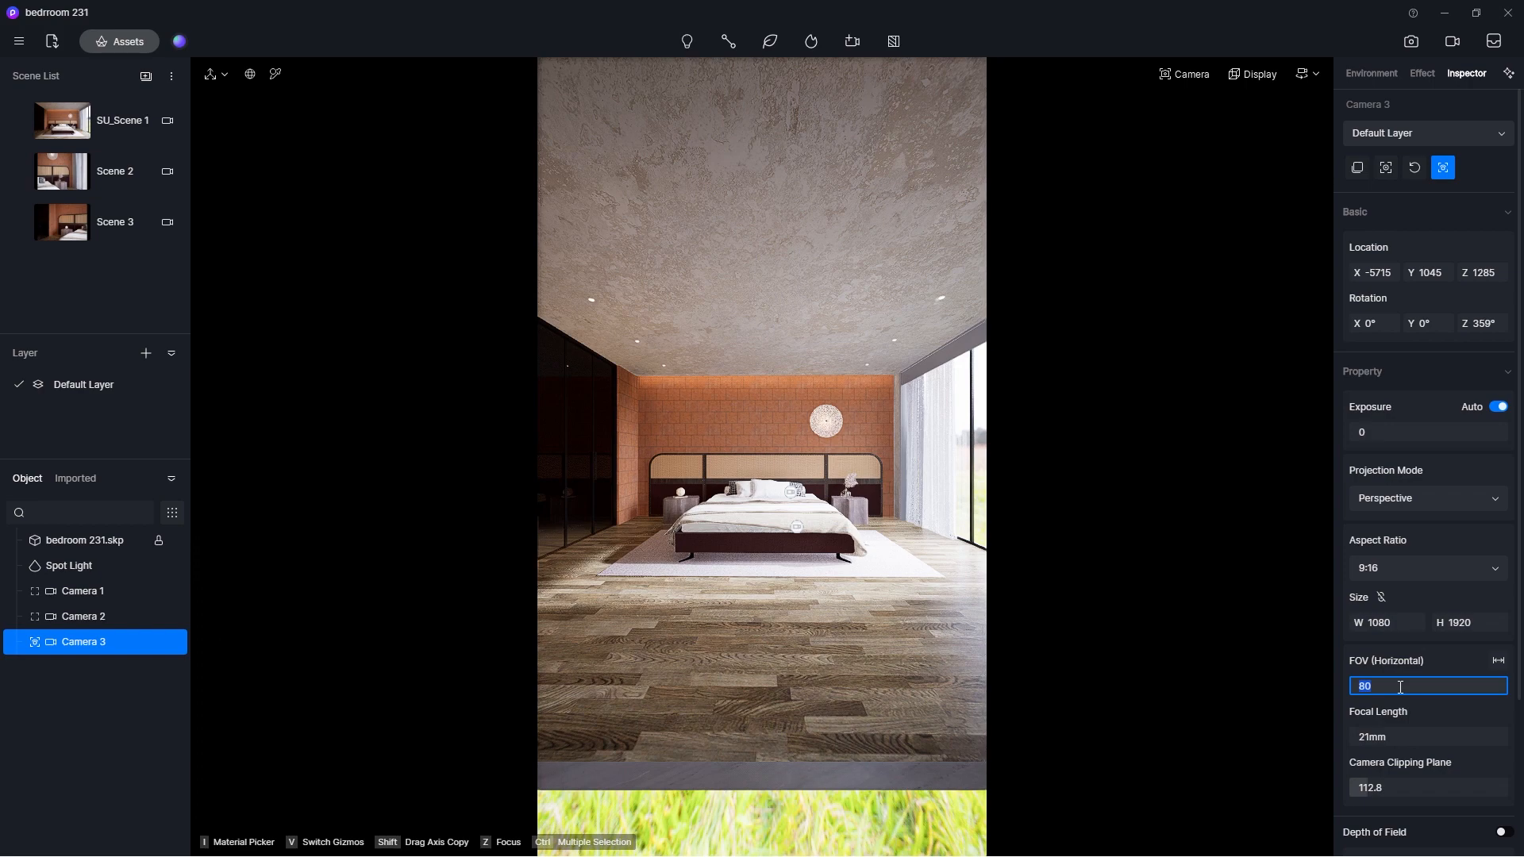
key("Return")
left_click(1398, 686)
type("35")
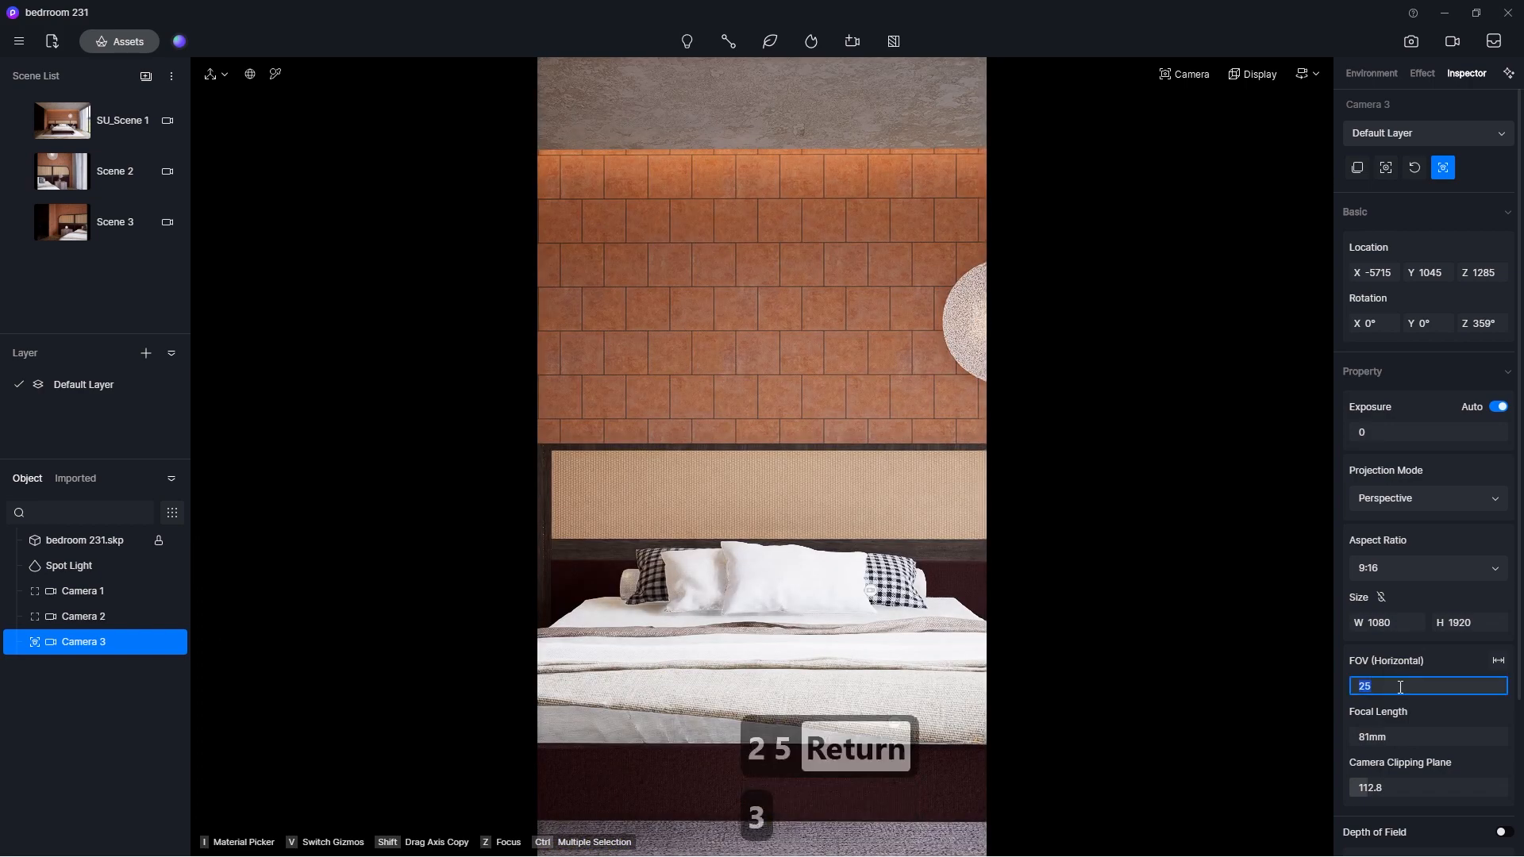
key("Return")
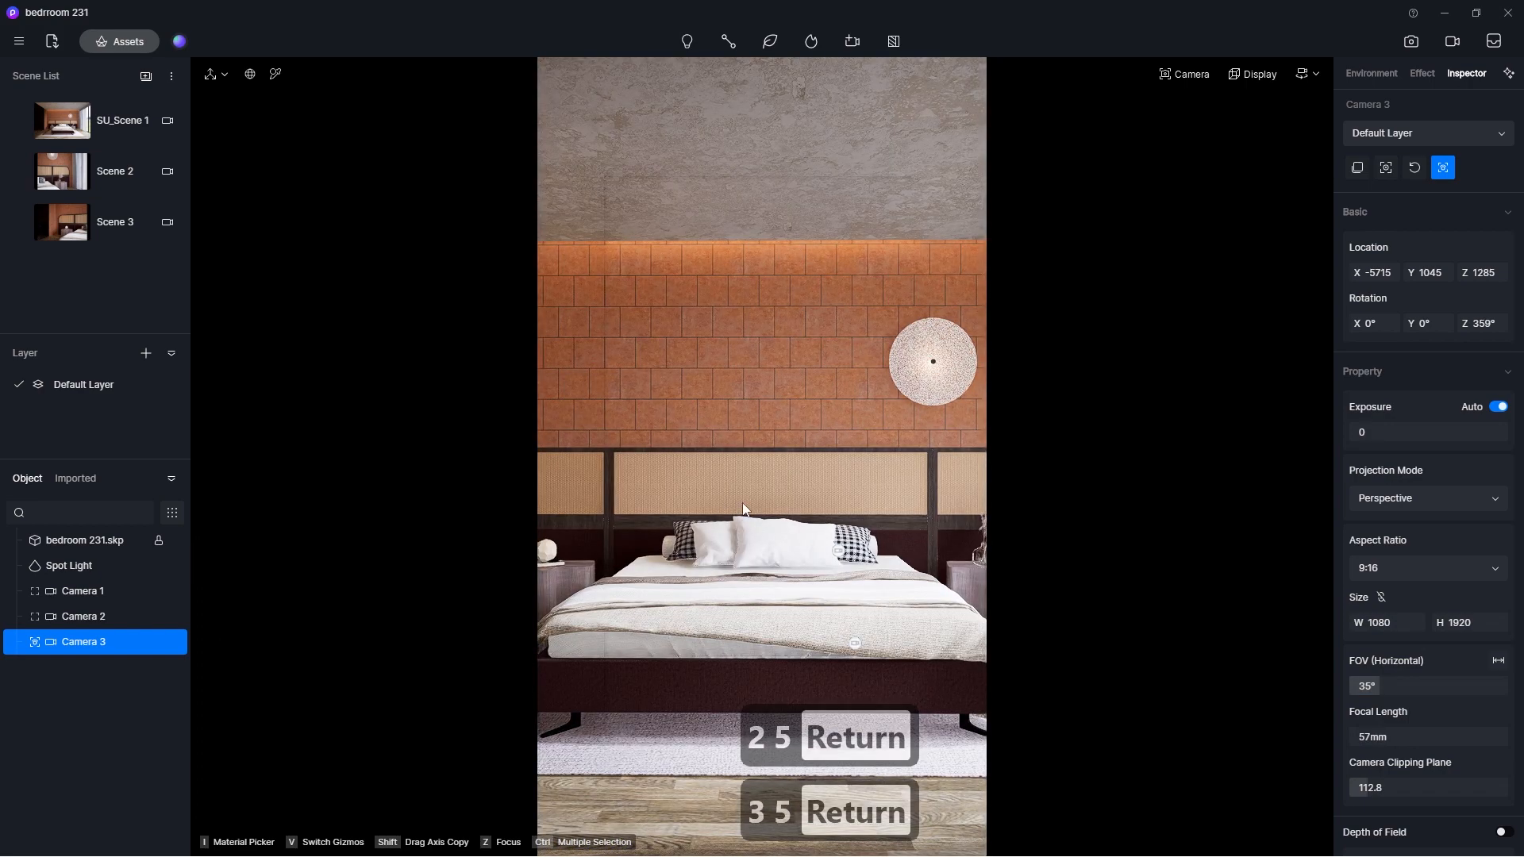
Step: Reduce Camera 3's clipping plane to 0 and move the camera into the room, angled toward the nightstand beside the wardrobe
left_click_drag(742, 508, 513, 508)
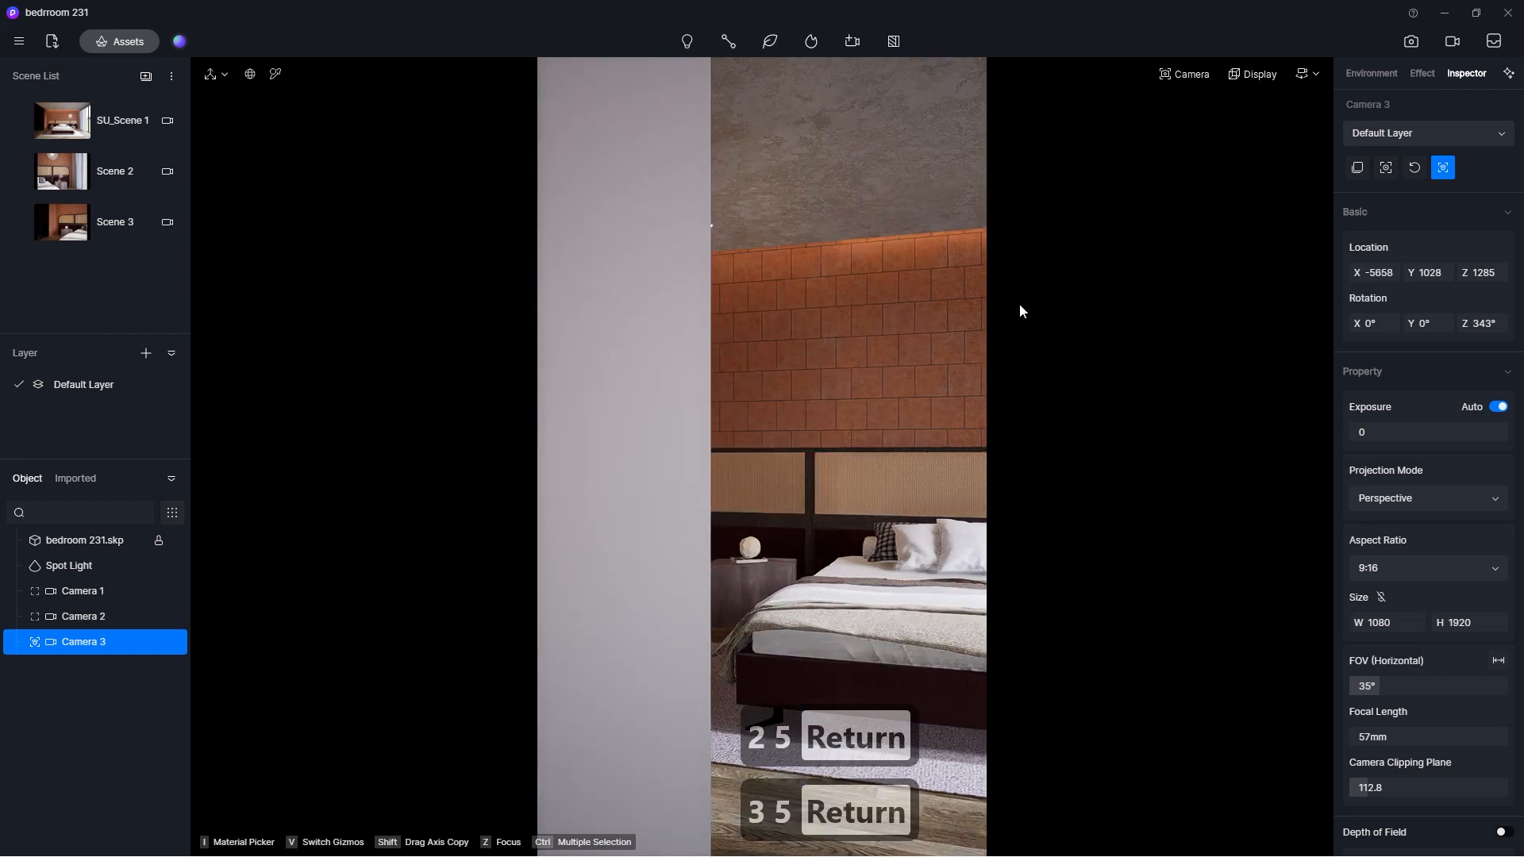
left_click(1198, 72)
left_click_drag(1179, 241, 997, 288)
scroll(830, 536, "up", 3)
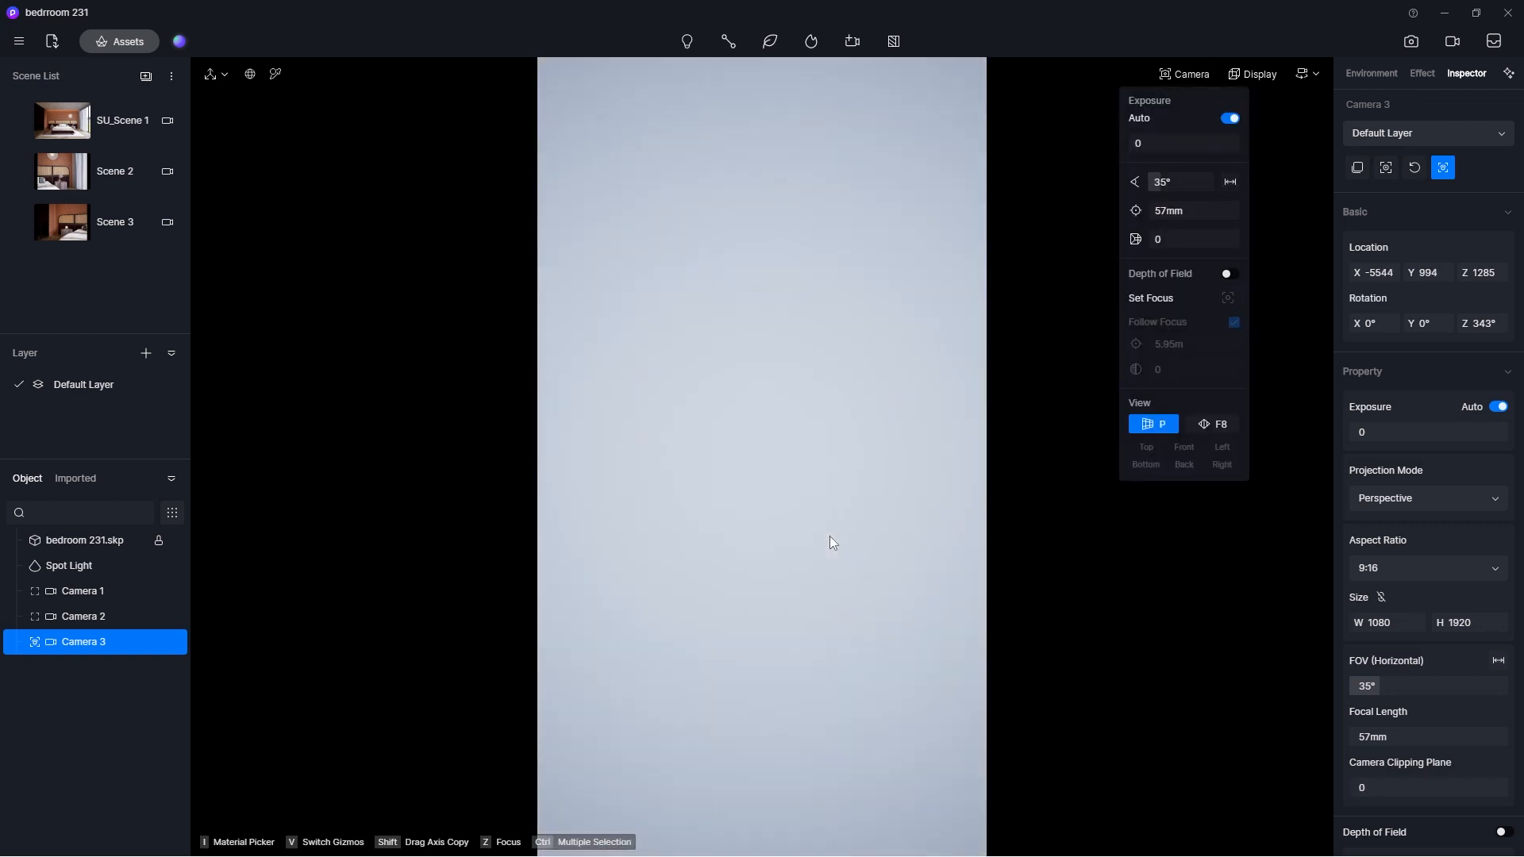
scroll(830, 517, "up", 3)
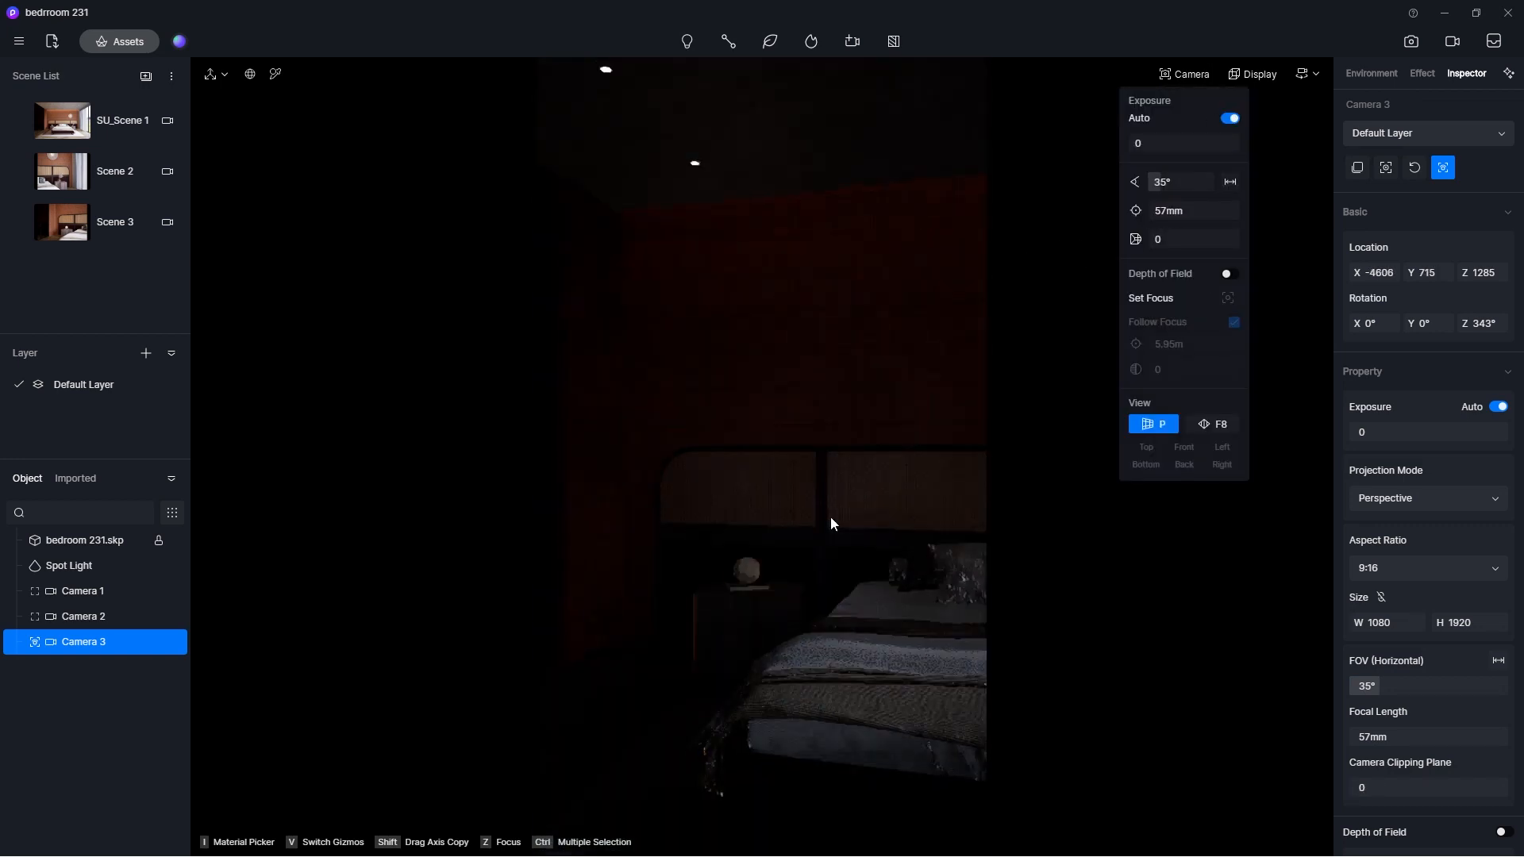
Step: Set Camera 3's horizontal field of view to 45° and turn the camera toward the bed
left_click(1394, 687)
type("45")
key("Return")
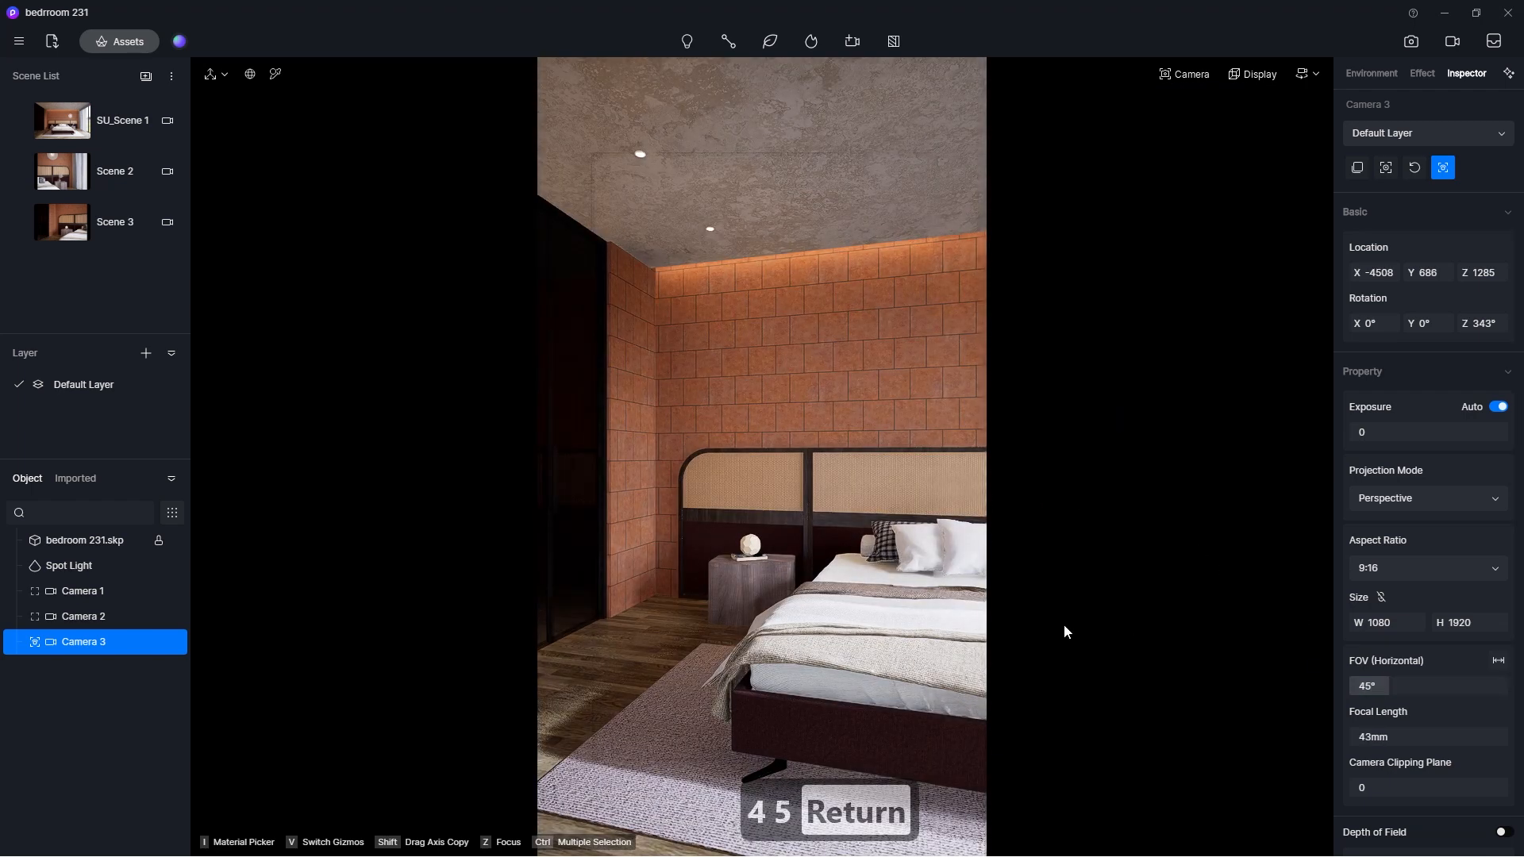
left_click_drag(968, 539, 675, 520)
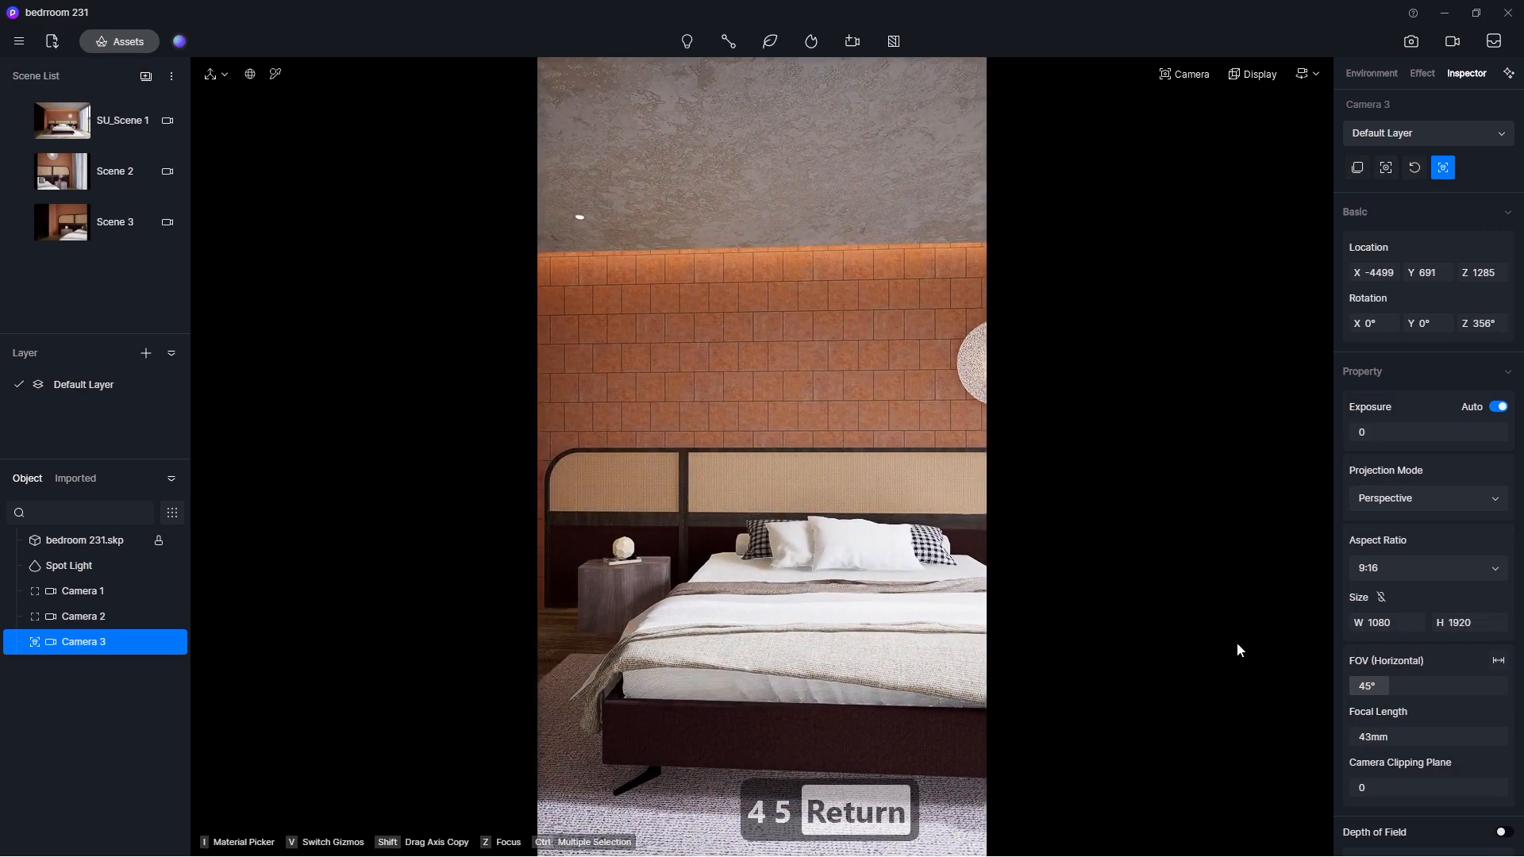
Step: Try a 60° horizontal field of view on Camera 3 and restore it to 45°
left_click(1438, 691)
type("60")
key("Return")
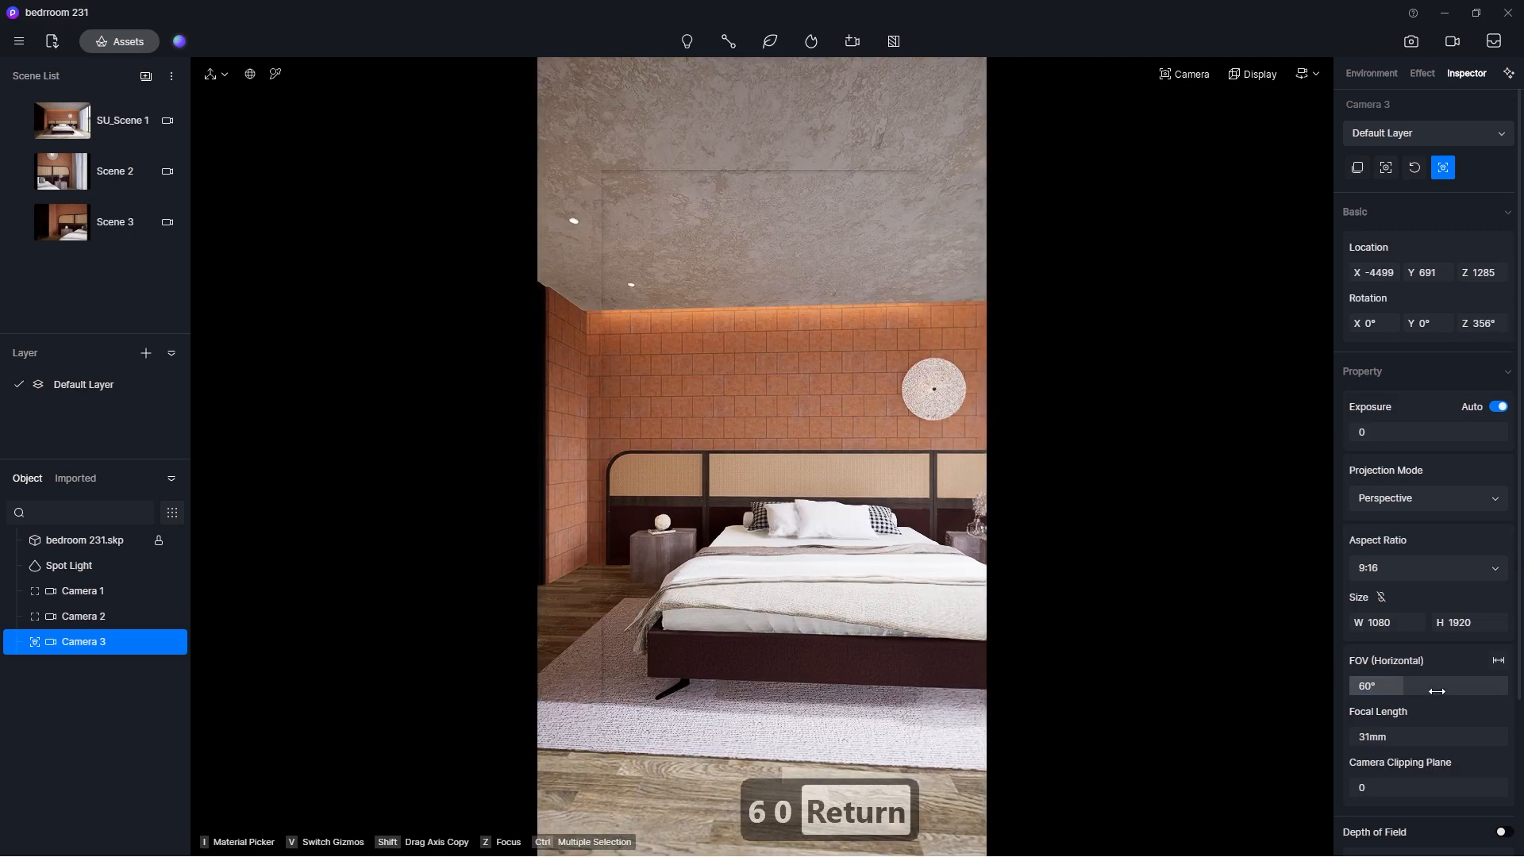
left_click_drag(839, 516, 643, 520)
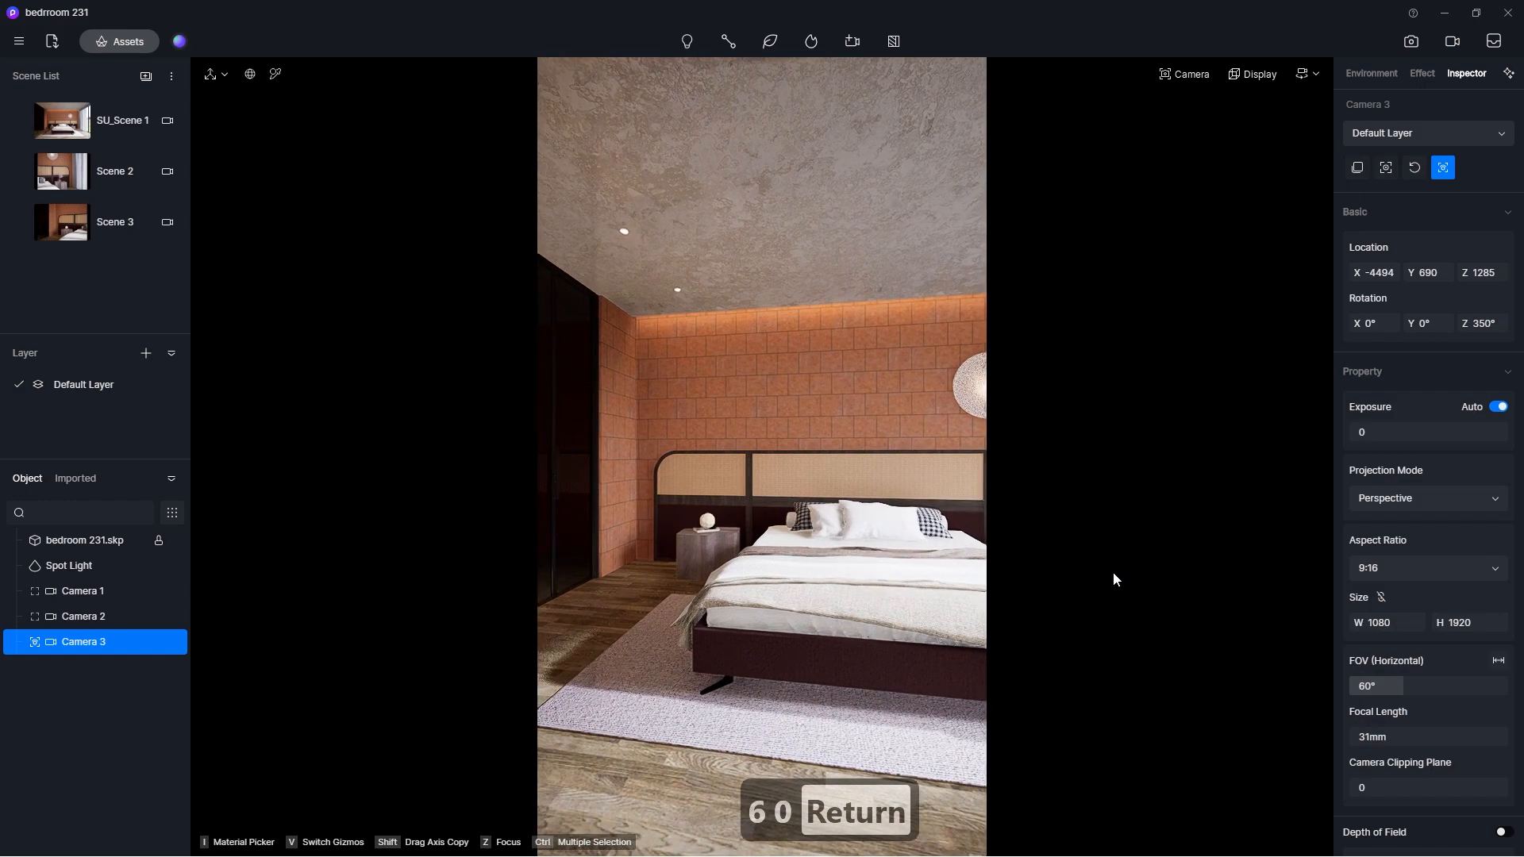
type("45")
key("Return")
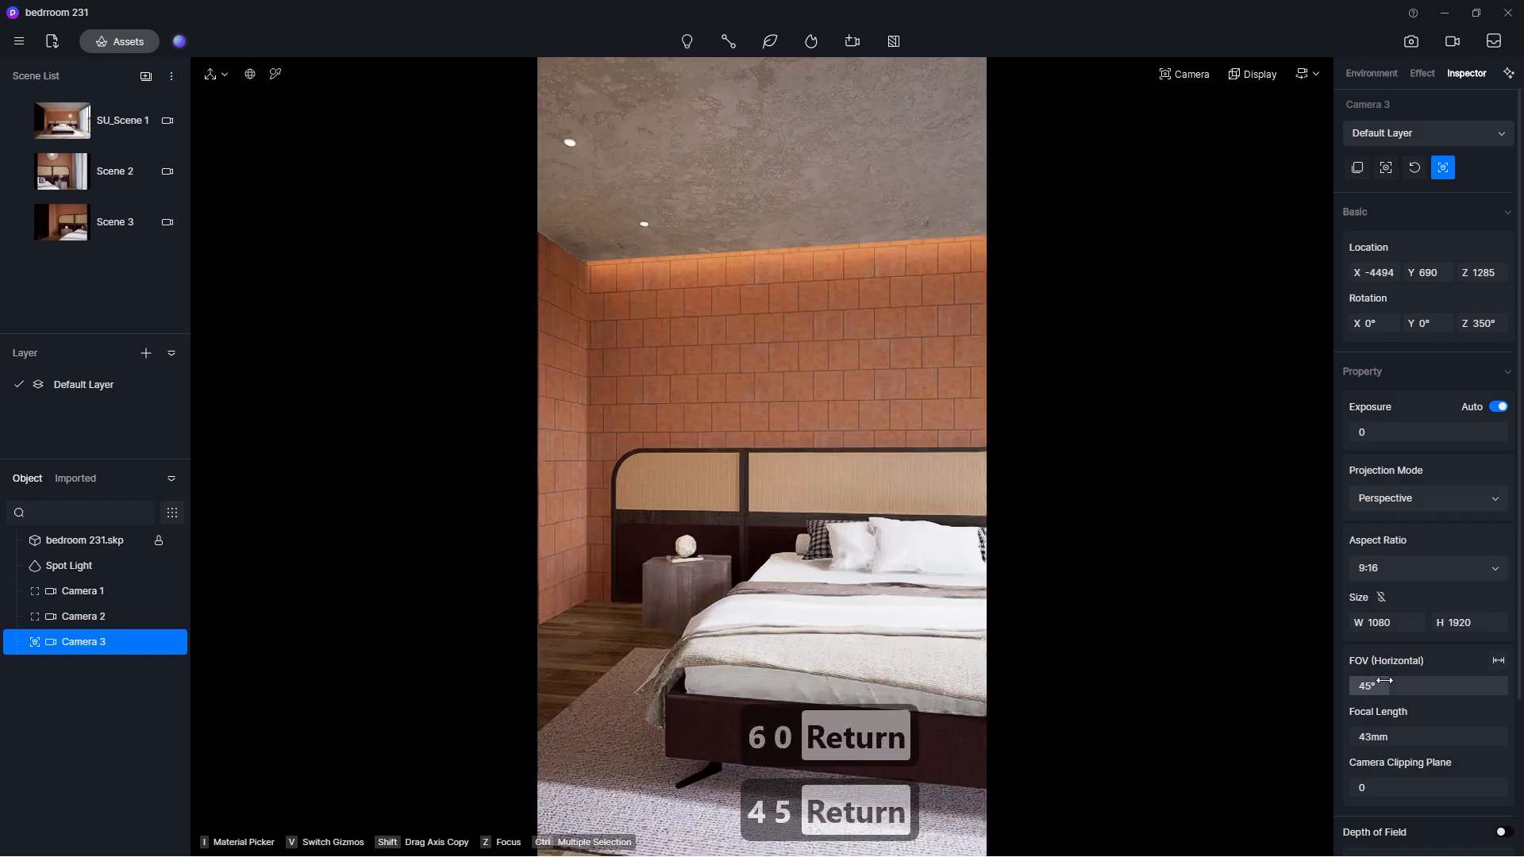
Step: Turn Camera 3 toward the wardrobe to a Z rotation of about 325° and lower its height to about 1125
scroll(831, 557, "down", 4)
scroll(826, 550, "up", 3)
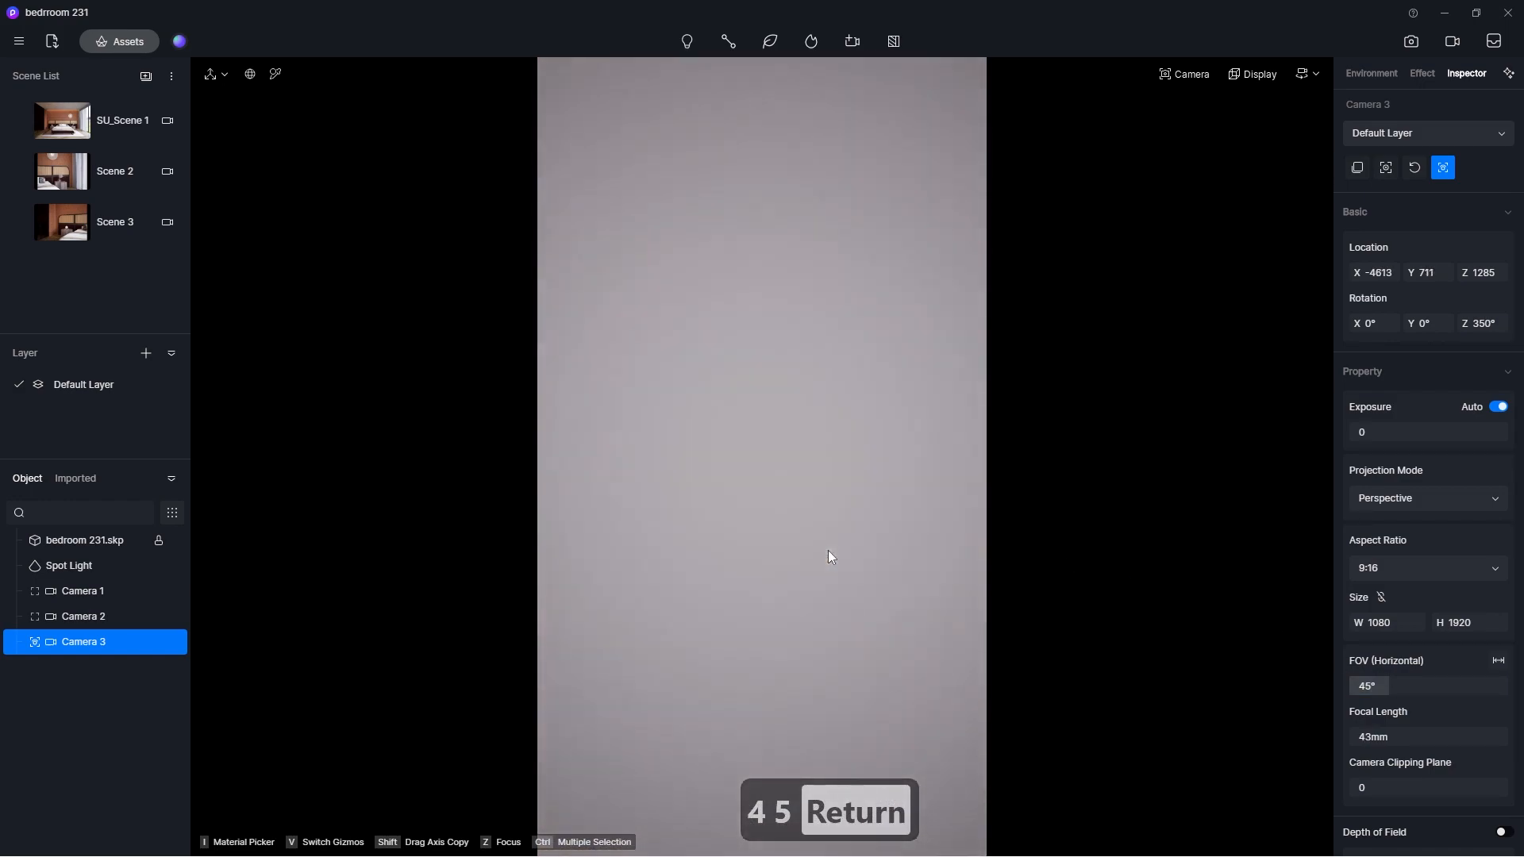
left_click_drag(827, 549, 564, 563)
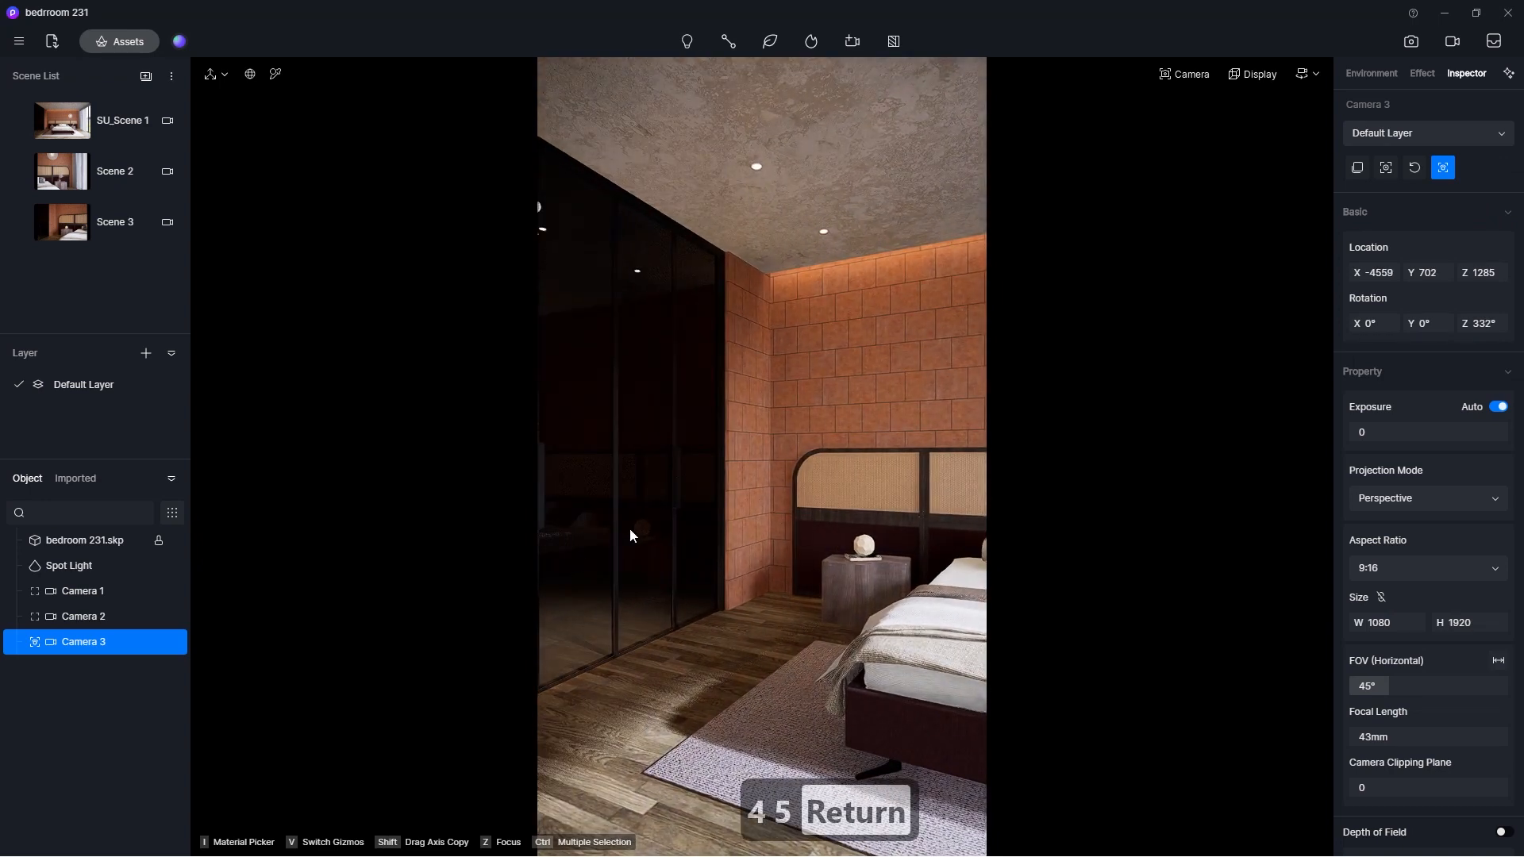
left_click(1311, 74)
key("e")
key("e")
key("e")
key("e")
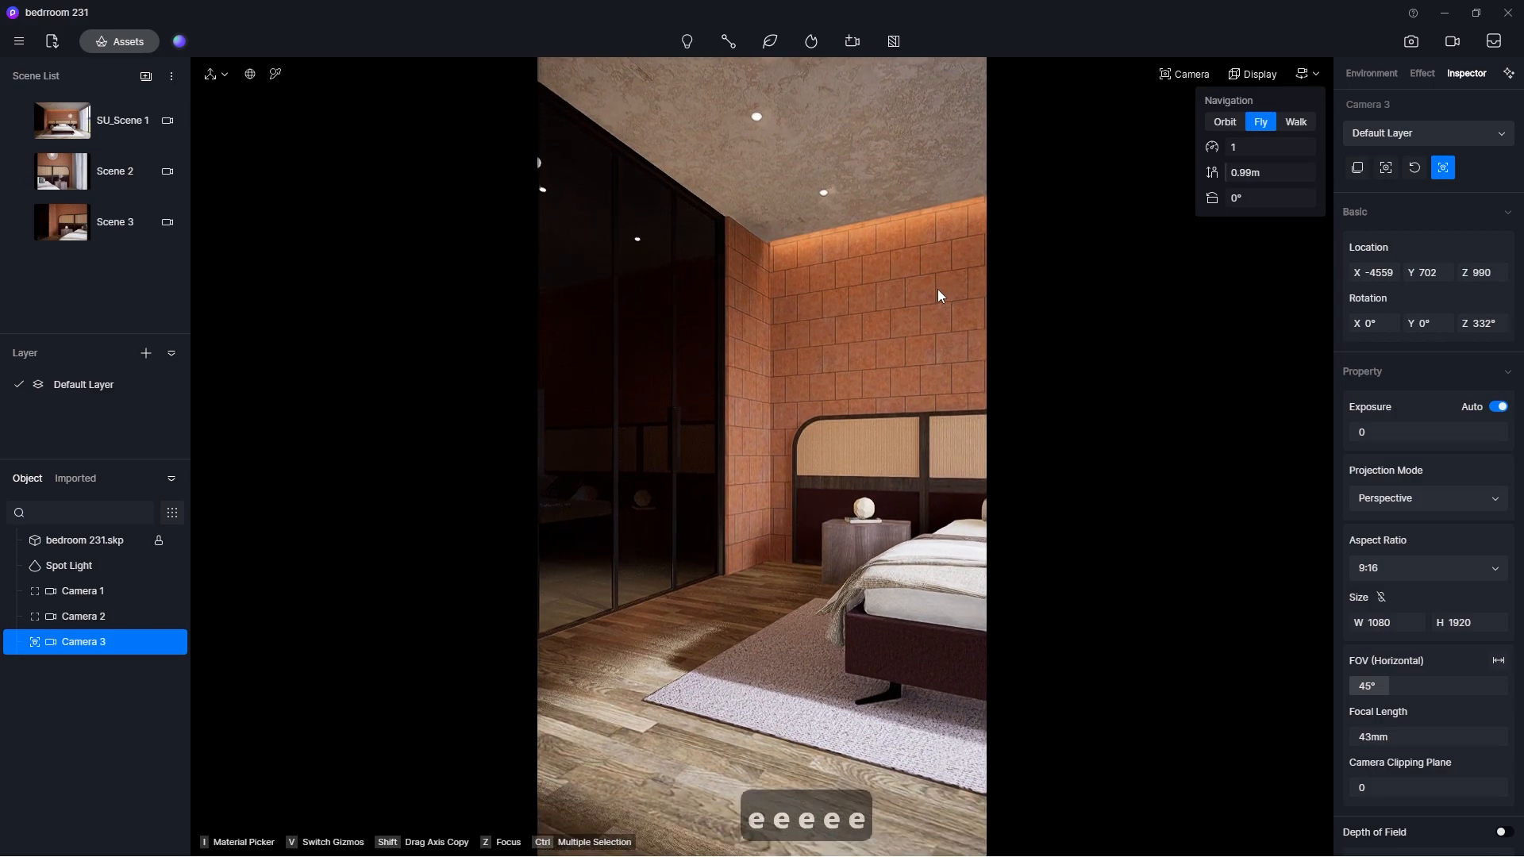
key("q")
key("e")
key("q")
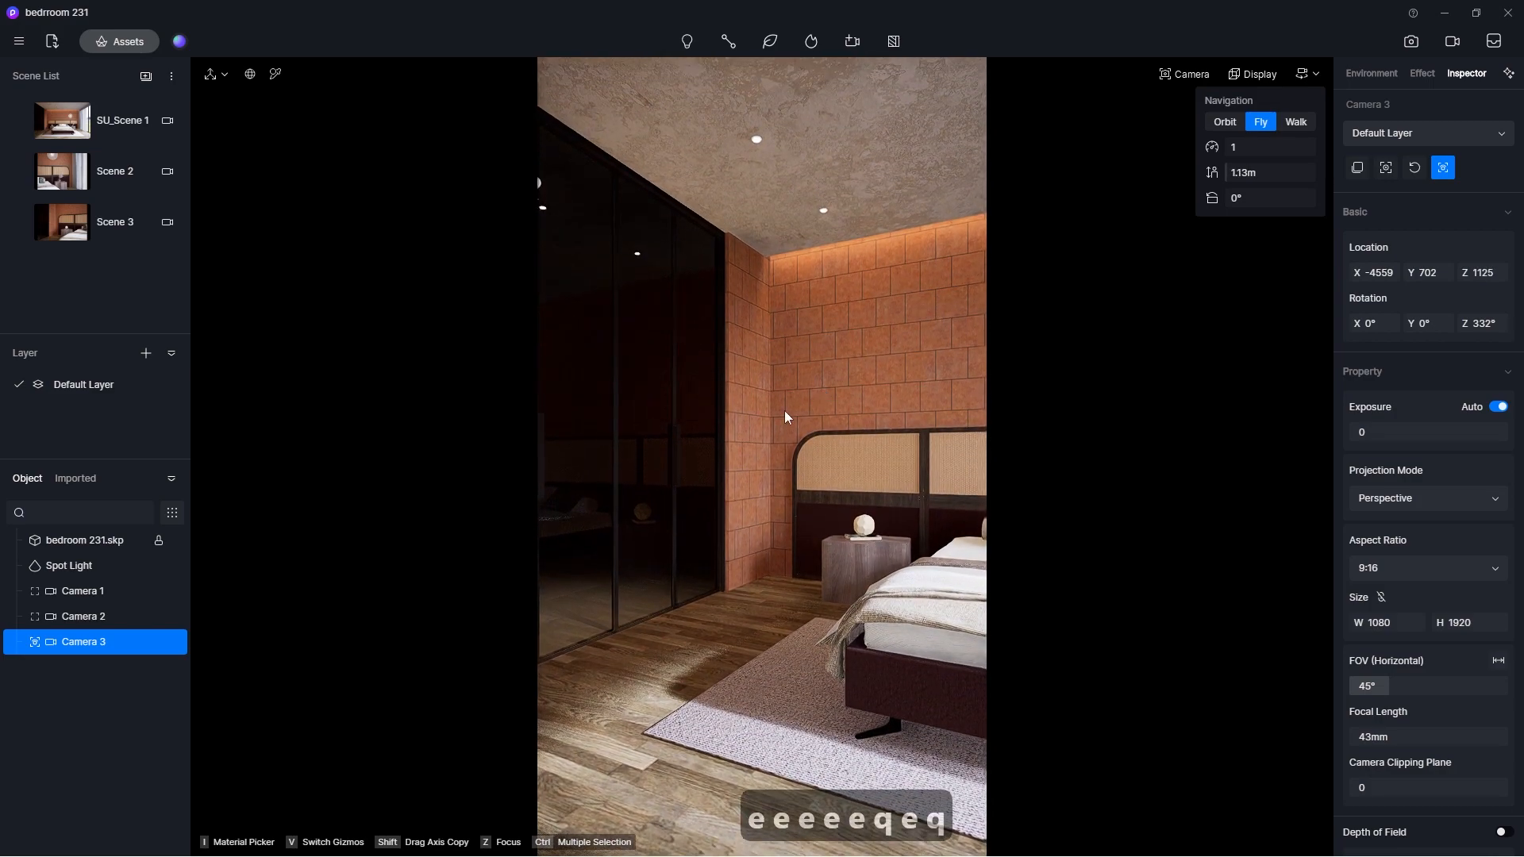
left_click_drag(784, 411, 707, 436)
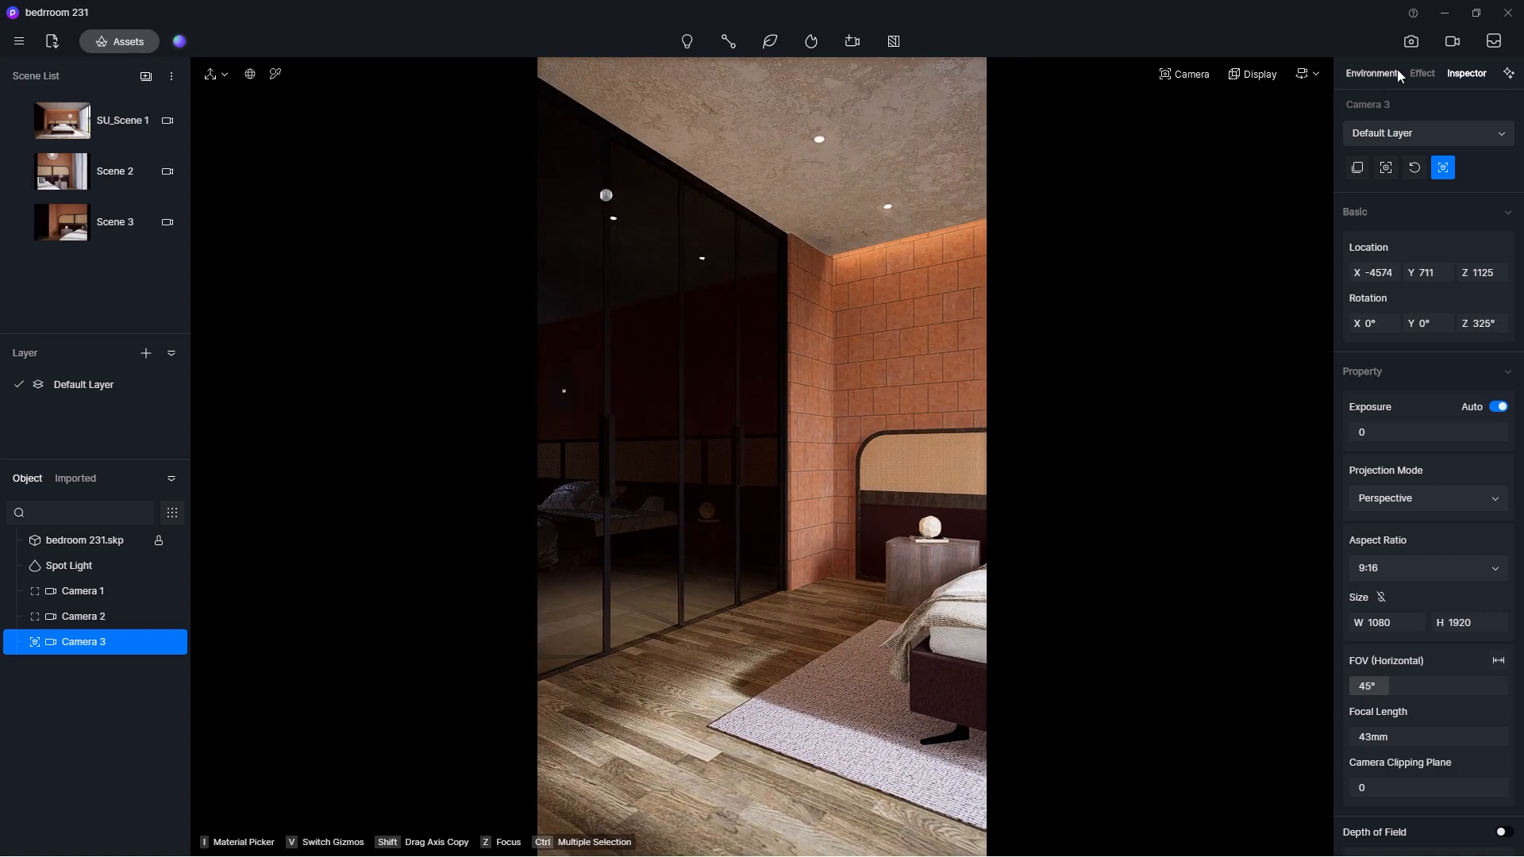
Step: Enter video mode, create Clip 3 and add Camera 3 as the view that starts Shot 1
left_click(1450, 42)
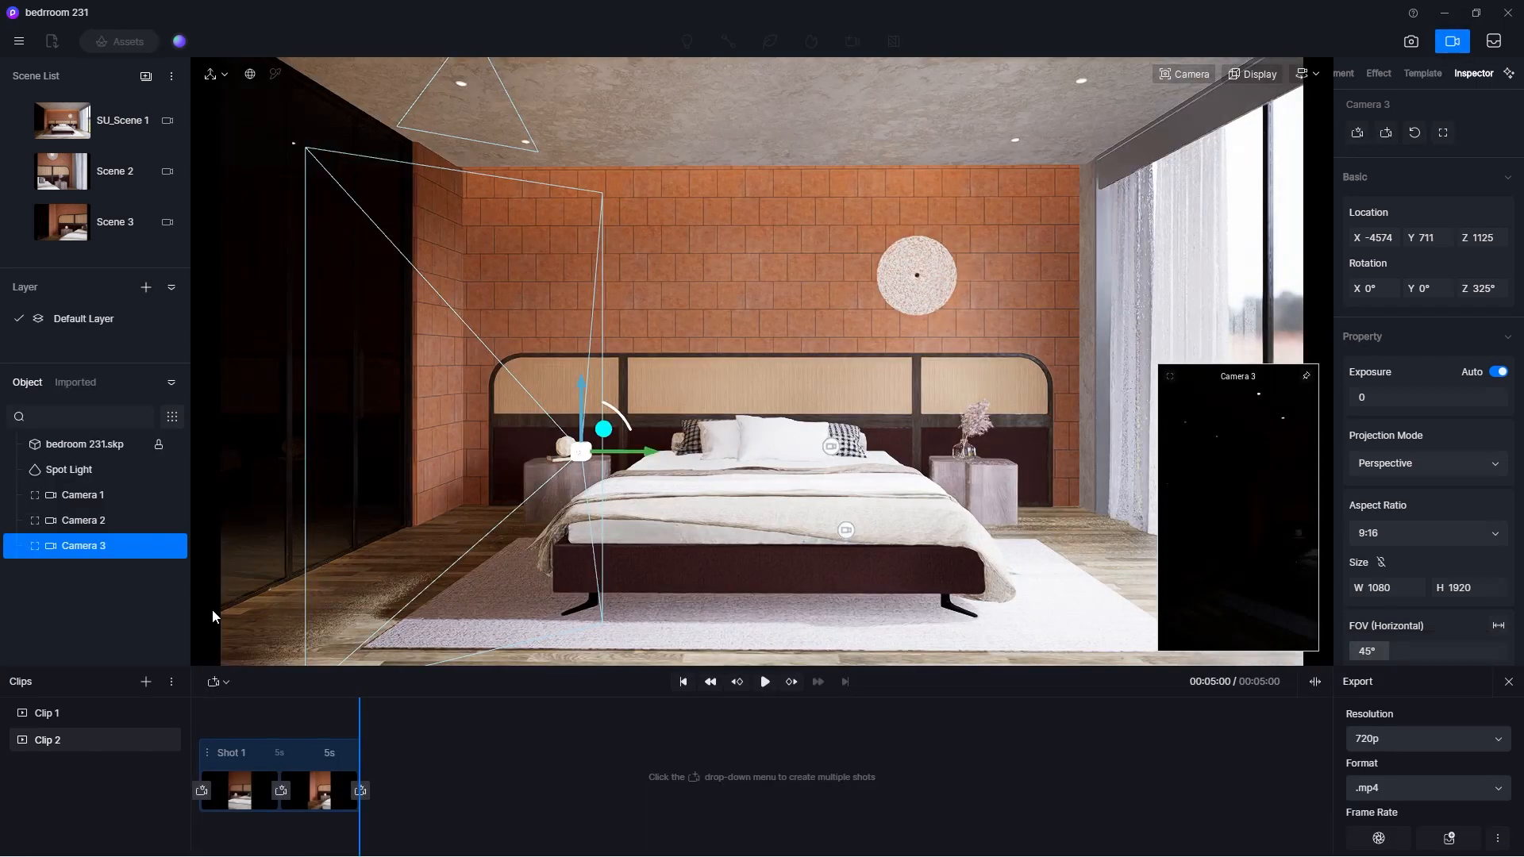
left_click(146, 681)
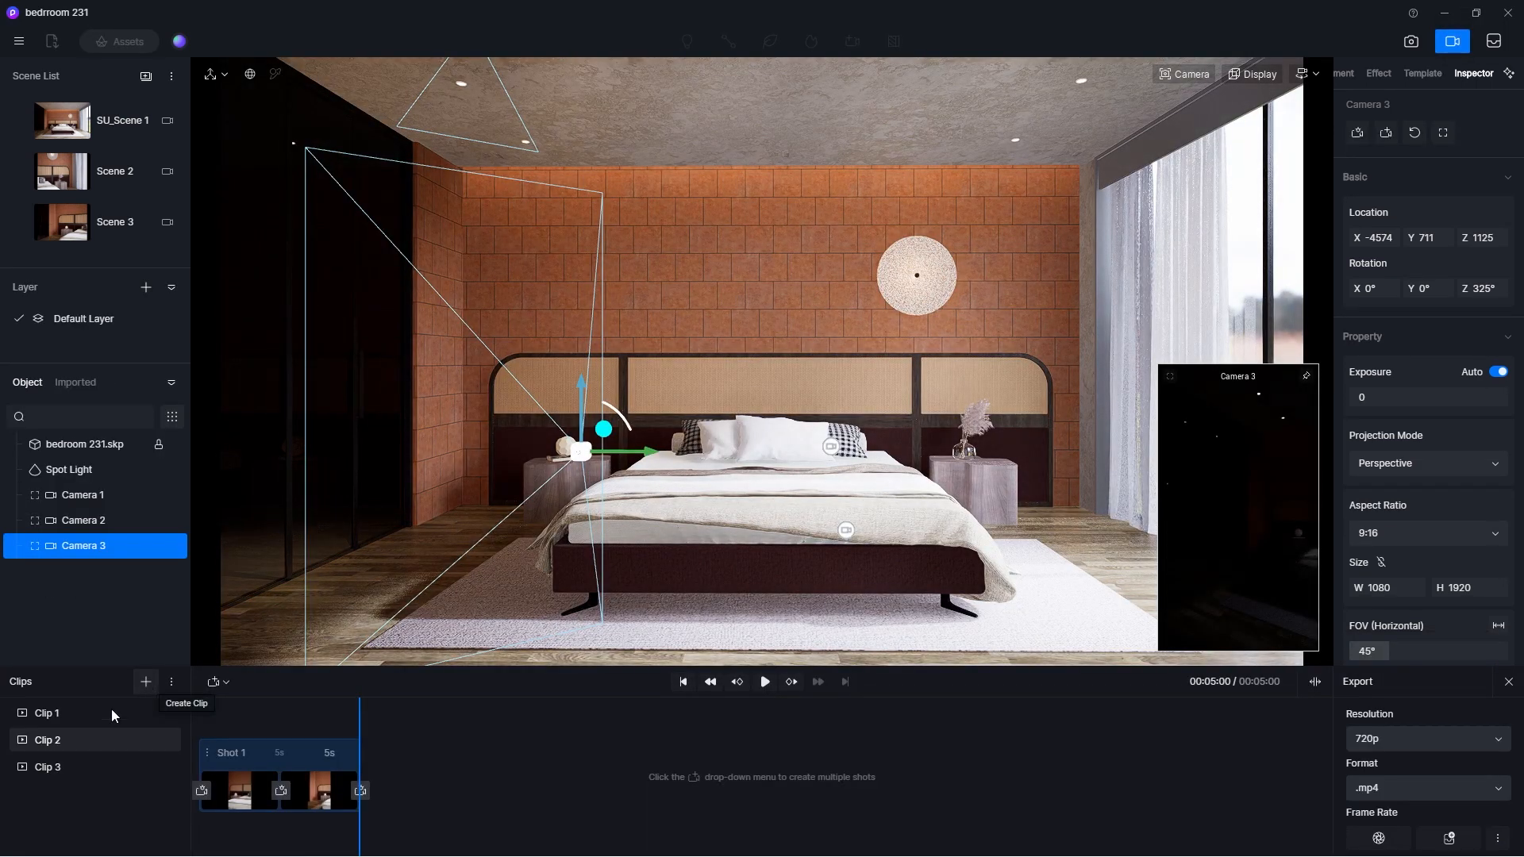
left_click(69, 772)
left_click(84, 544)
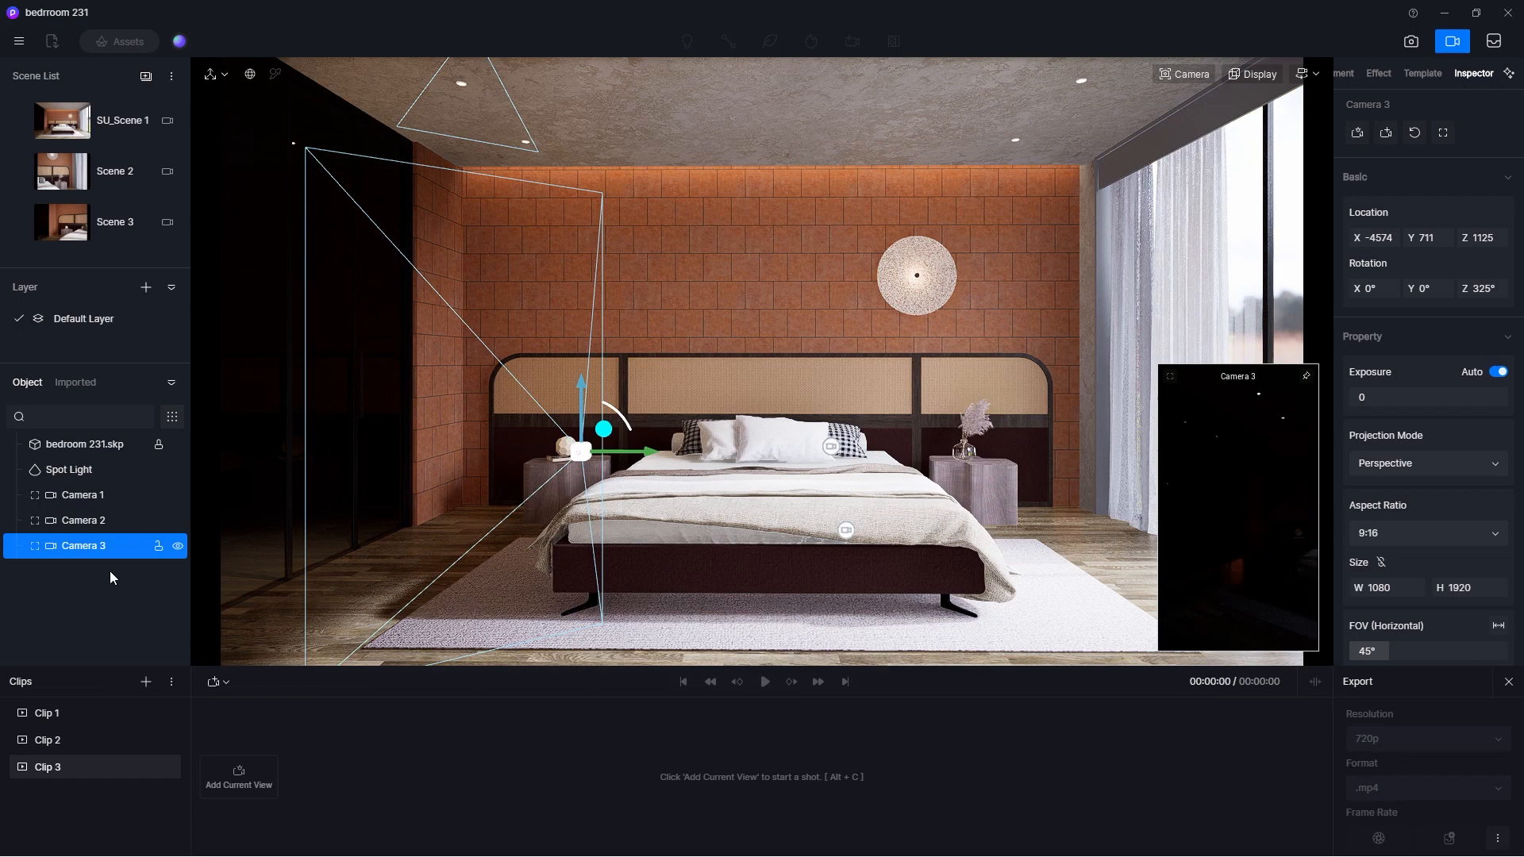
left_click(219, 682)
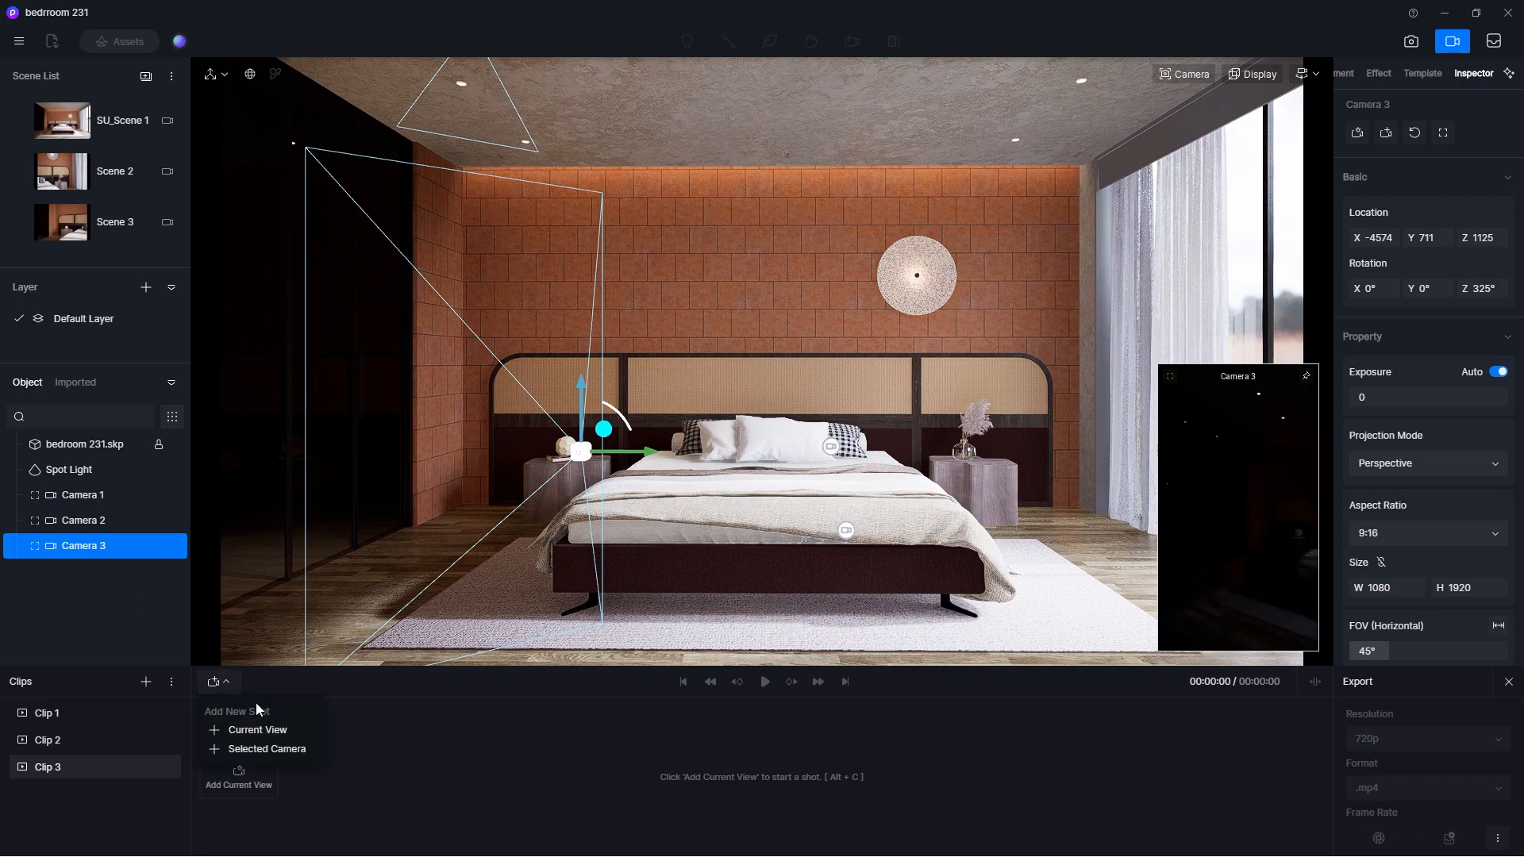
left_click(284, 750)
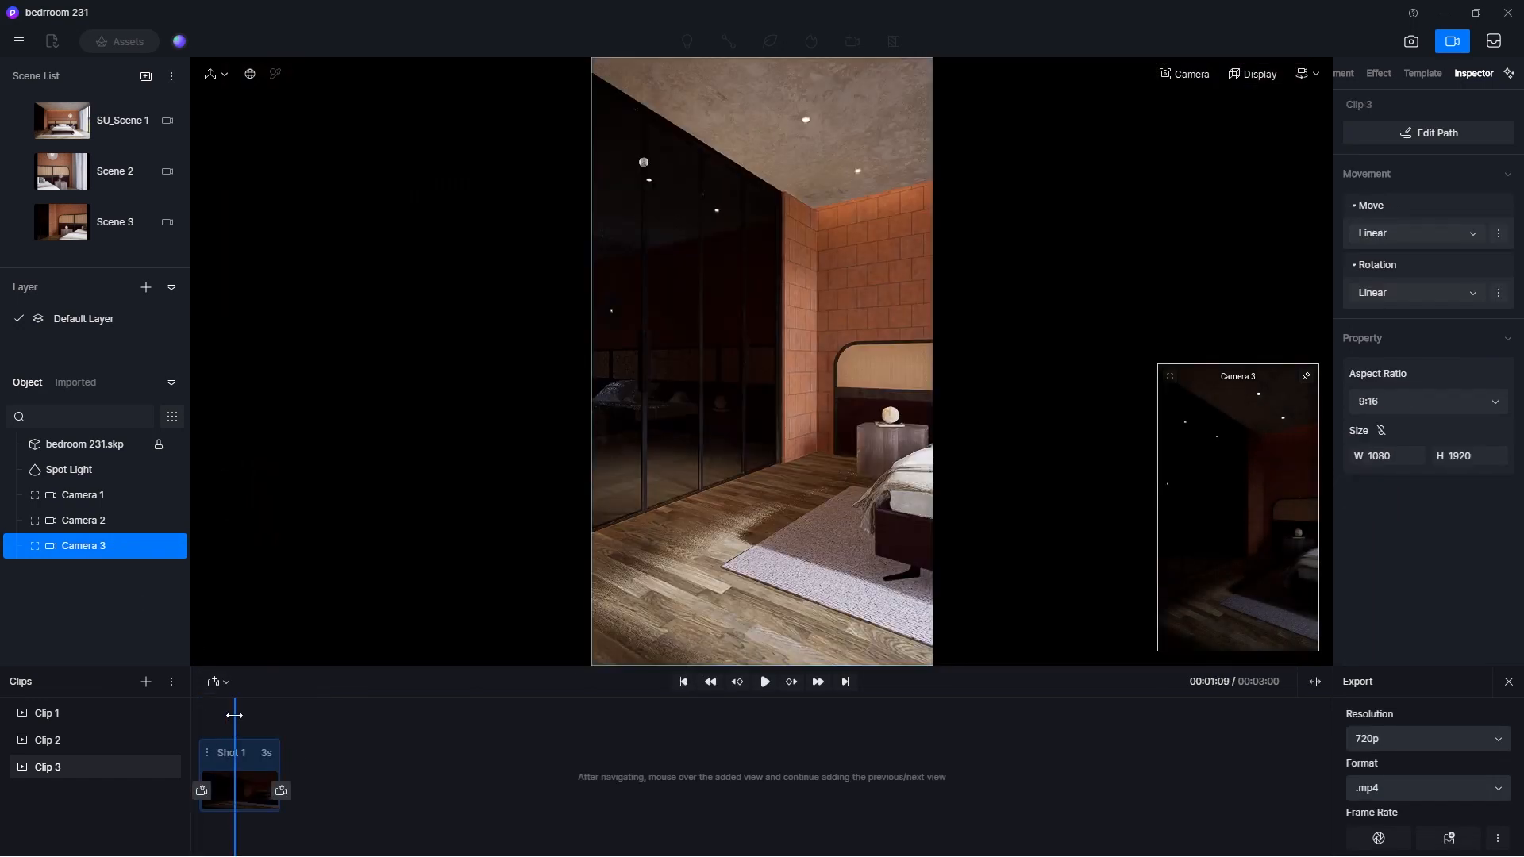
Step: Turn the view from the clip's start frame across the bed to the window and add it as Shot 1's end view
left_click_drag(234, 715, 196, 712)
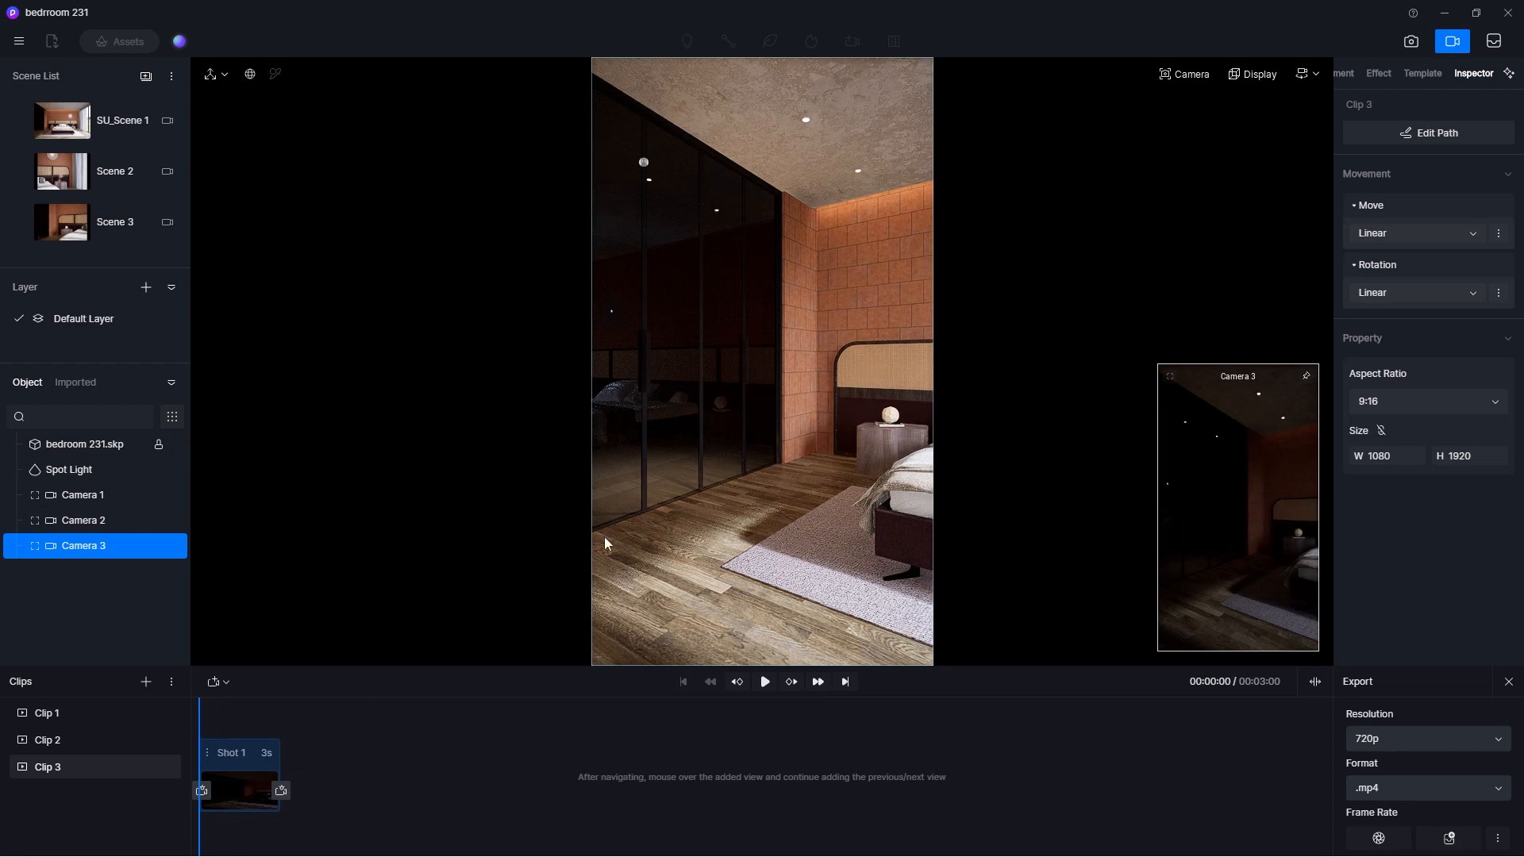
left_click_drag(716, 446, 1100, 446)
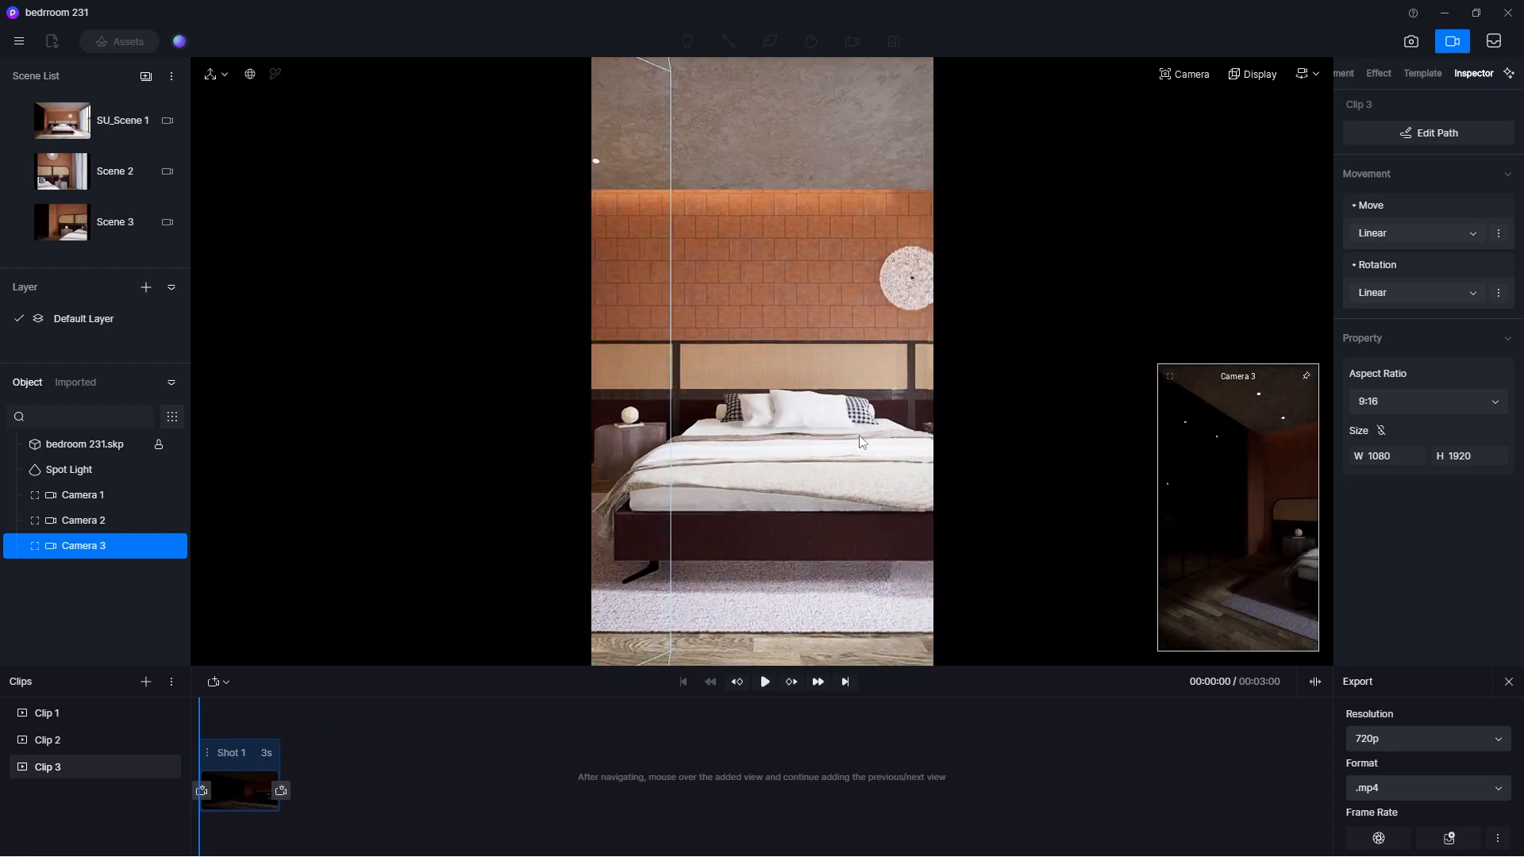
left_click_drag(997, 429, 1201, 404)
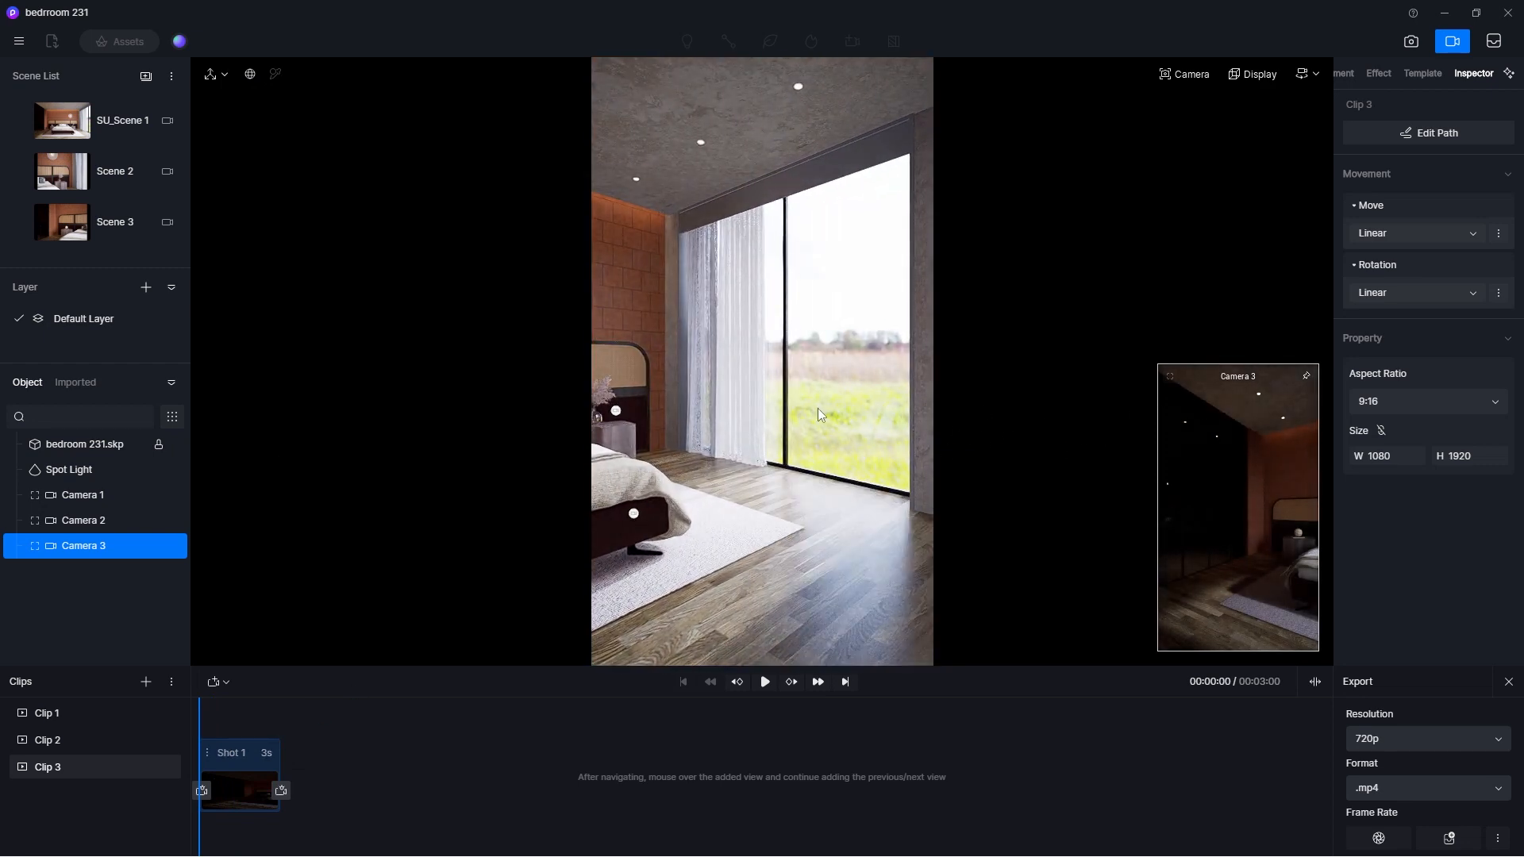
mouse_move(817, 408)
left_mouse_down()
mouse_move(746, 411)
mouse_move(824, 403)
left_mouse_up()
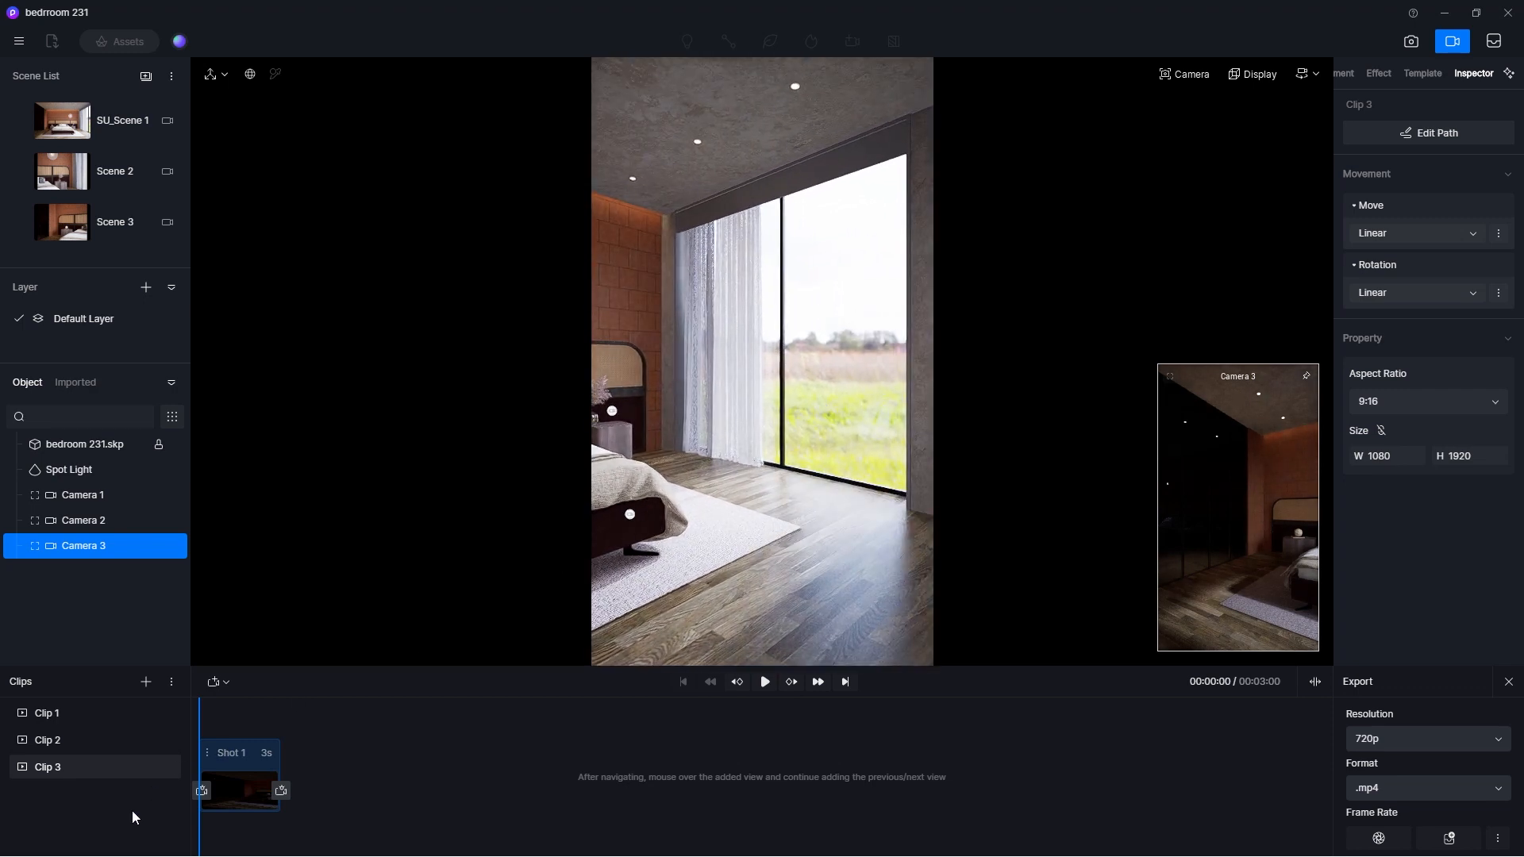
left_click(281, 791)
Step: Try a 5-second duration for Clip 3's Shot 1 and play the clip
left_click(345, 753)
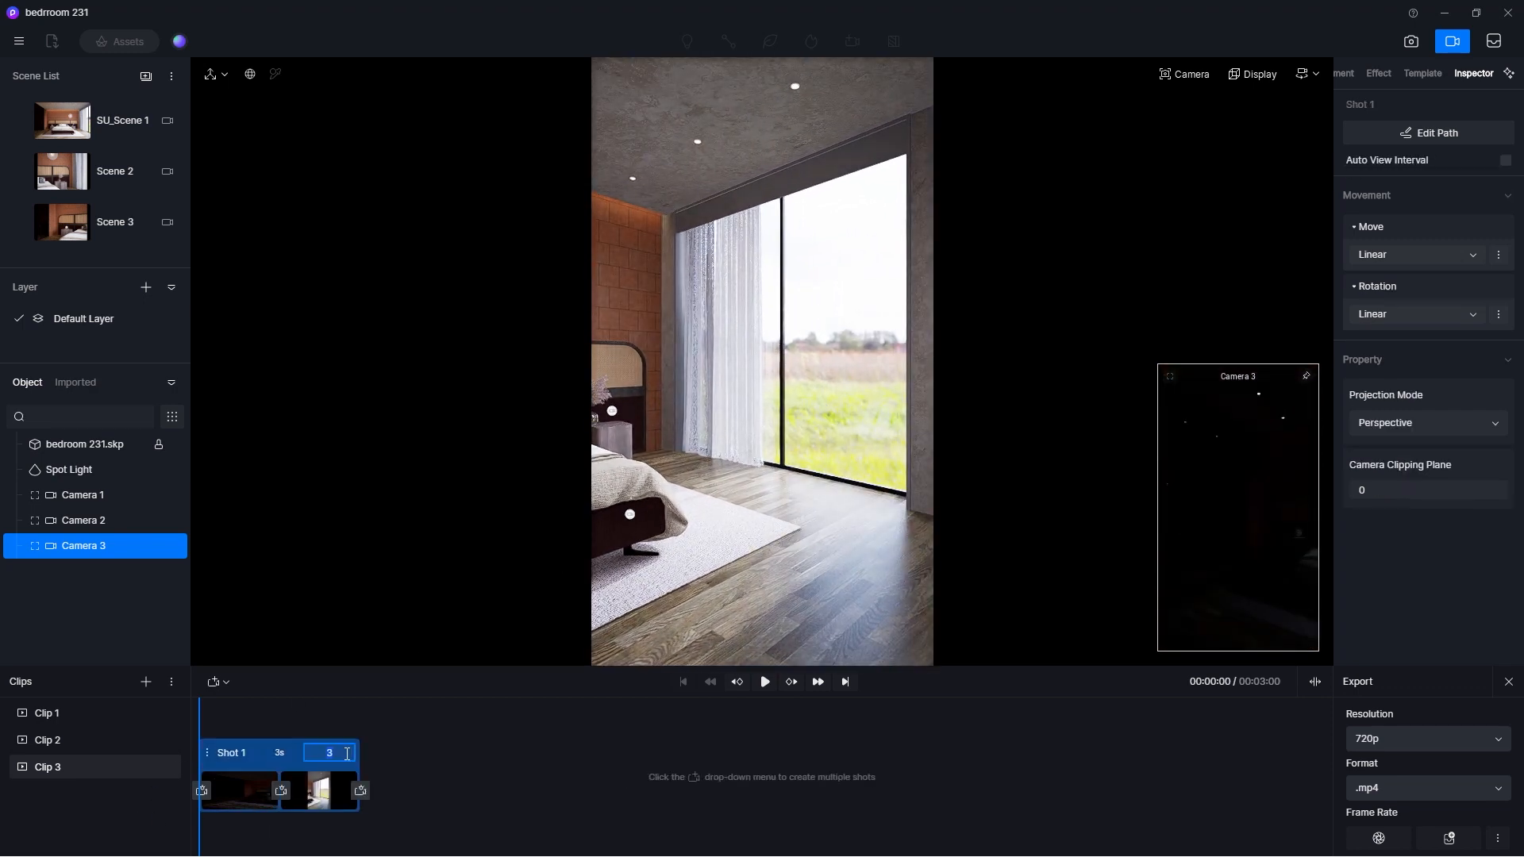
type("5")
key("Return")
left_click(765, 682)
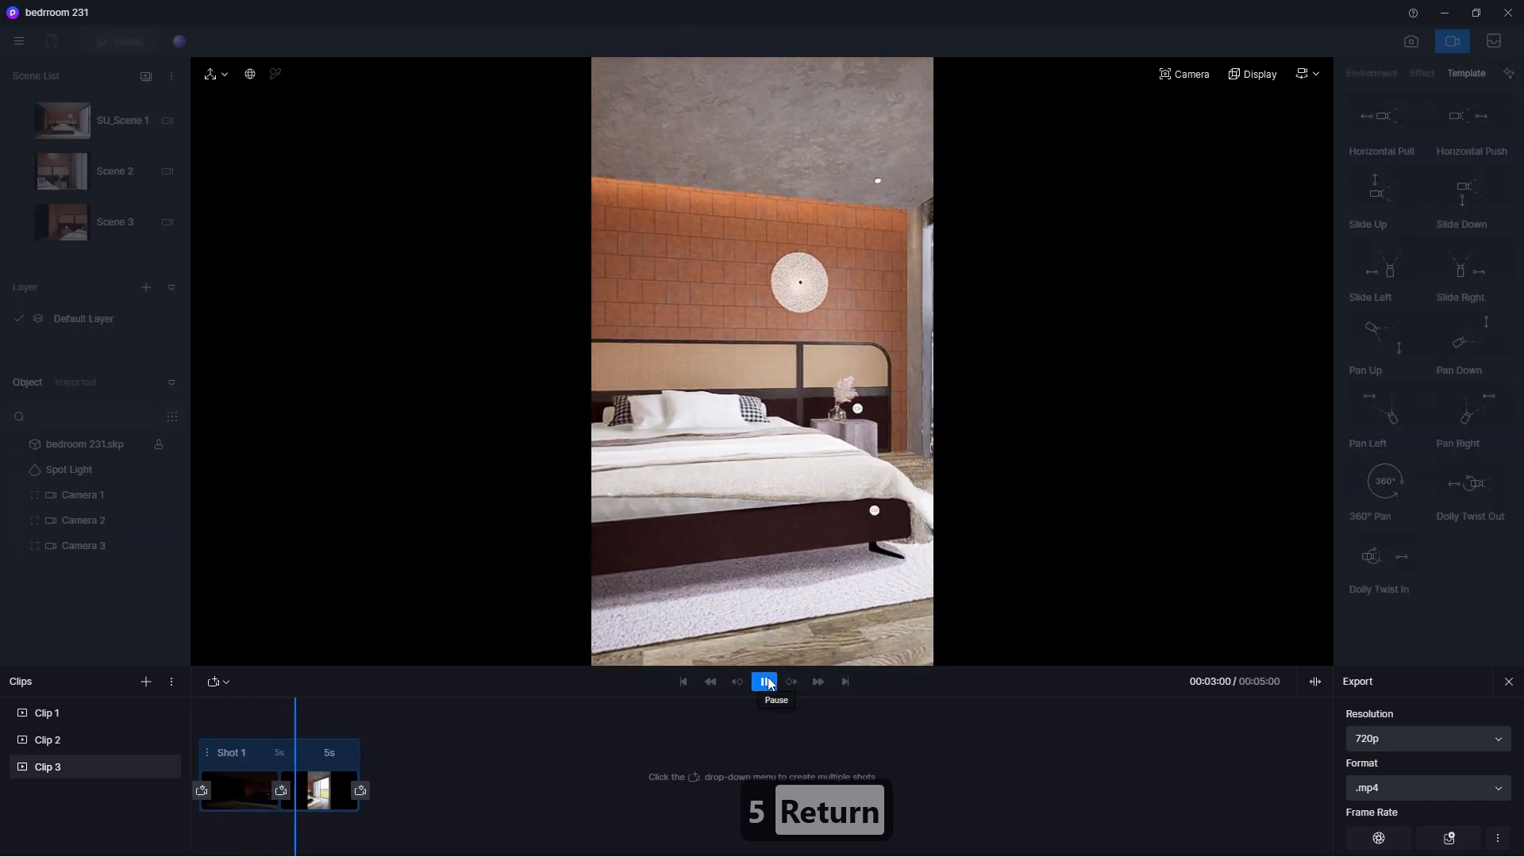
Step: Set Clip 3's Shot 1 duration to 6 seconds and replay the clip from its beginning
left_click(336, 753)
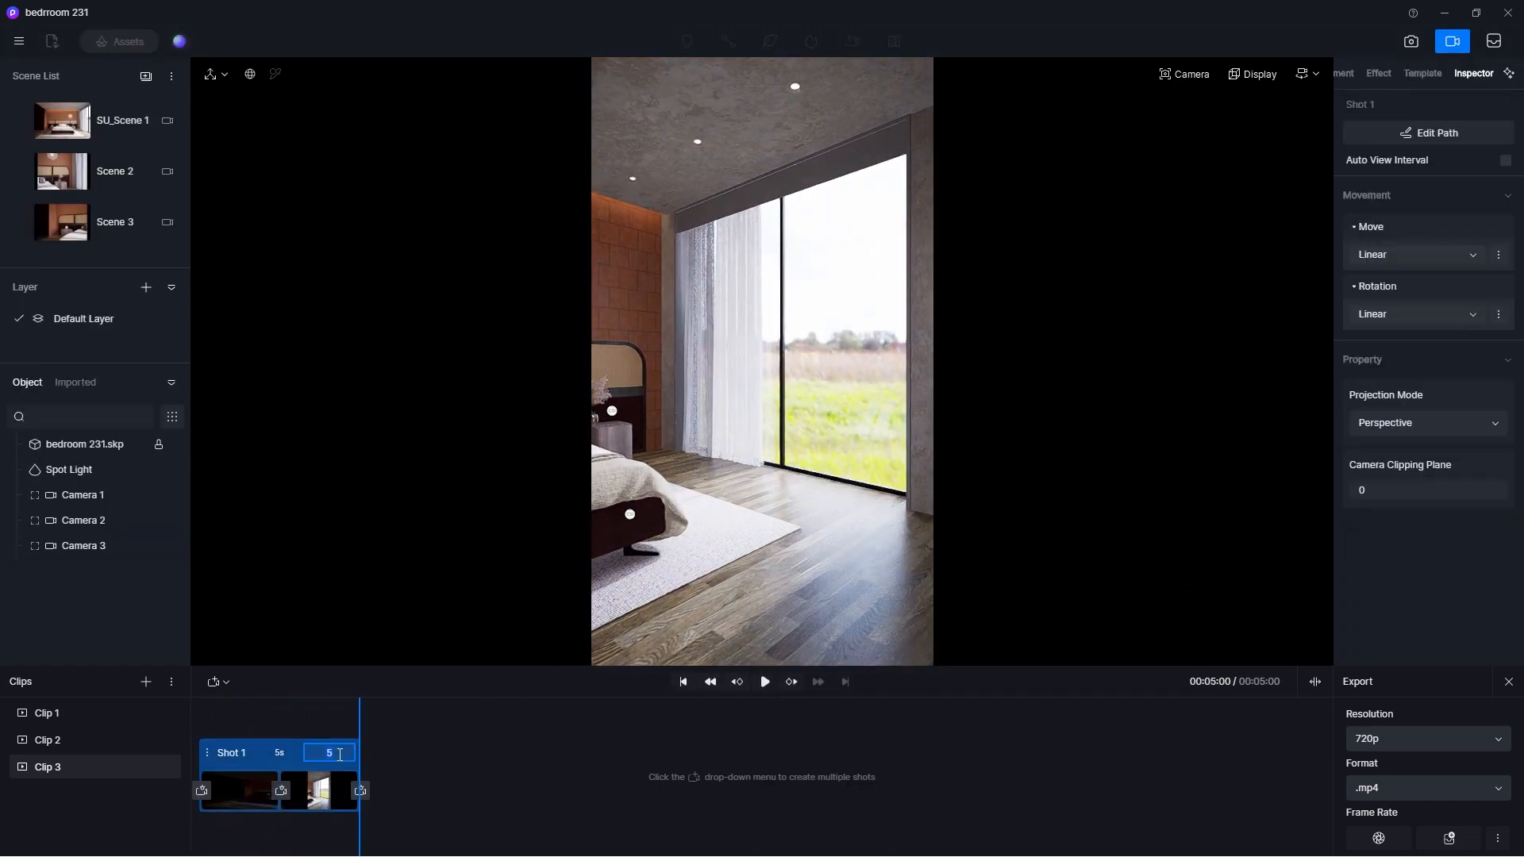
type("6")
key("Return")
left_click_drag(334, 717, 193, 714)
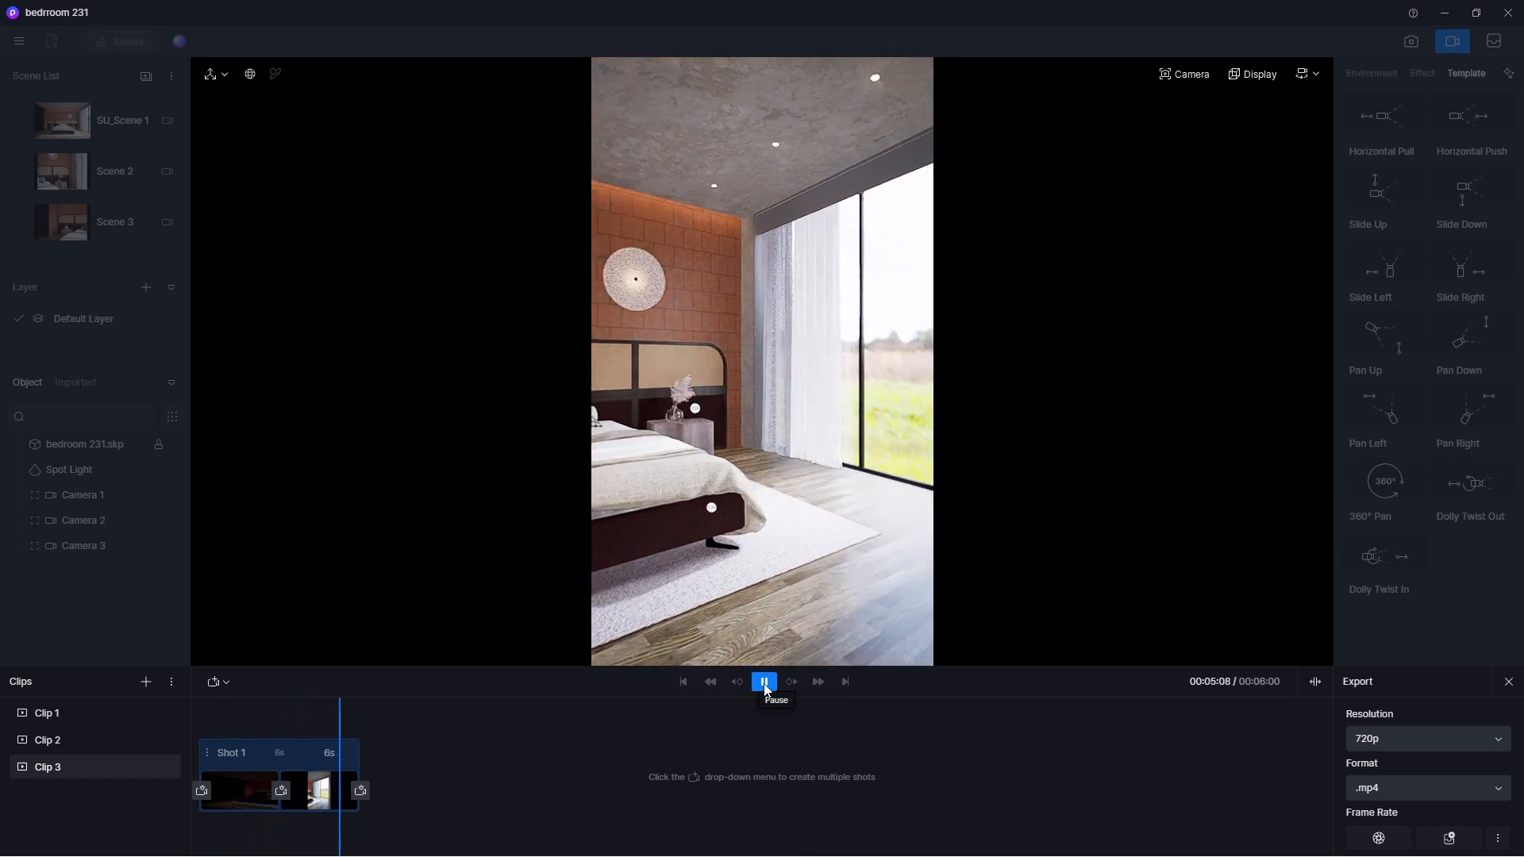
Step: Play Clip 1, Clip 2 and Clip 3 one after another to review the finished camera moves
left_click(76, 719)
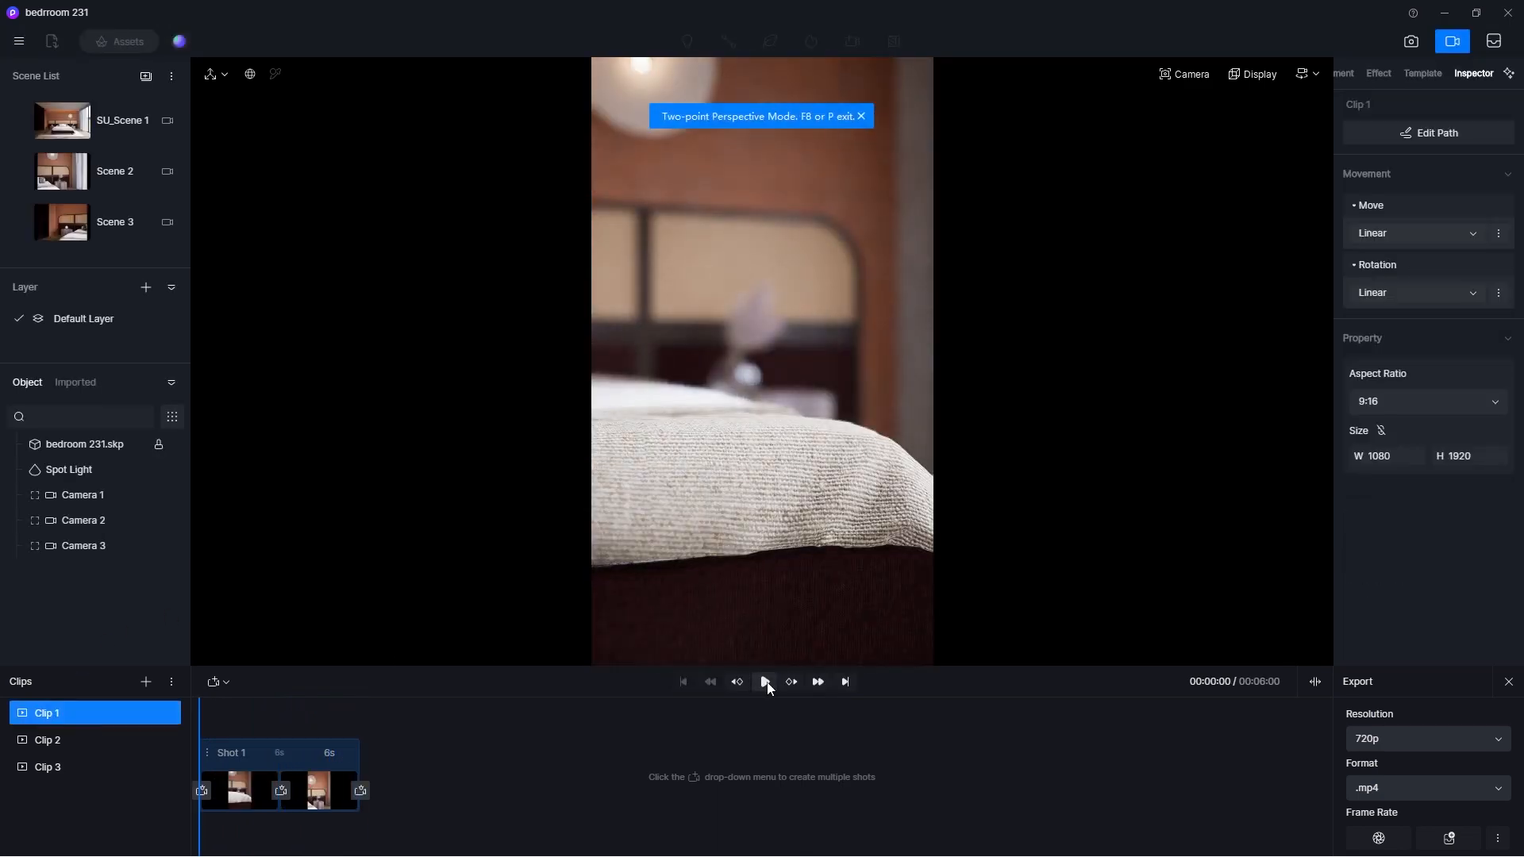
left_click(765, 682)
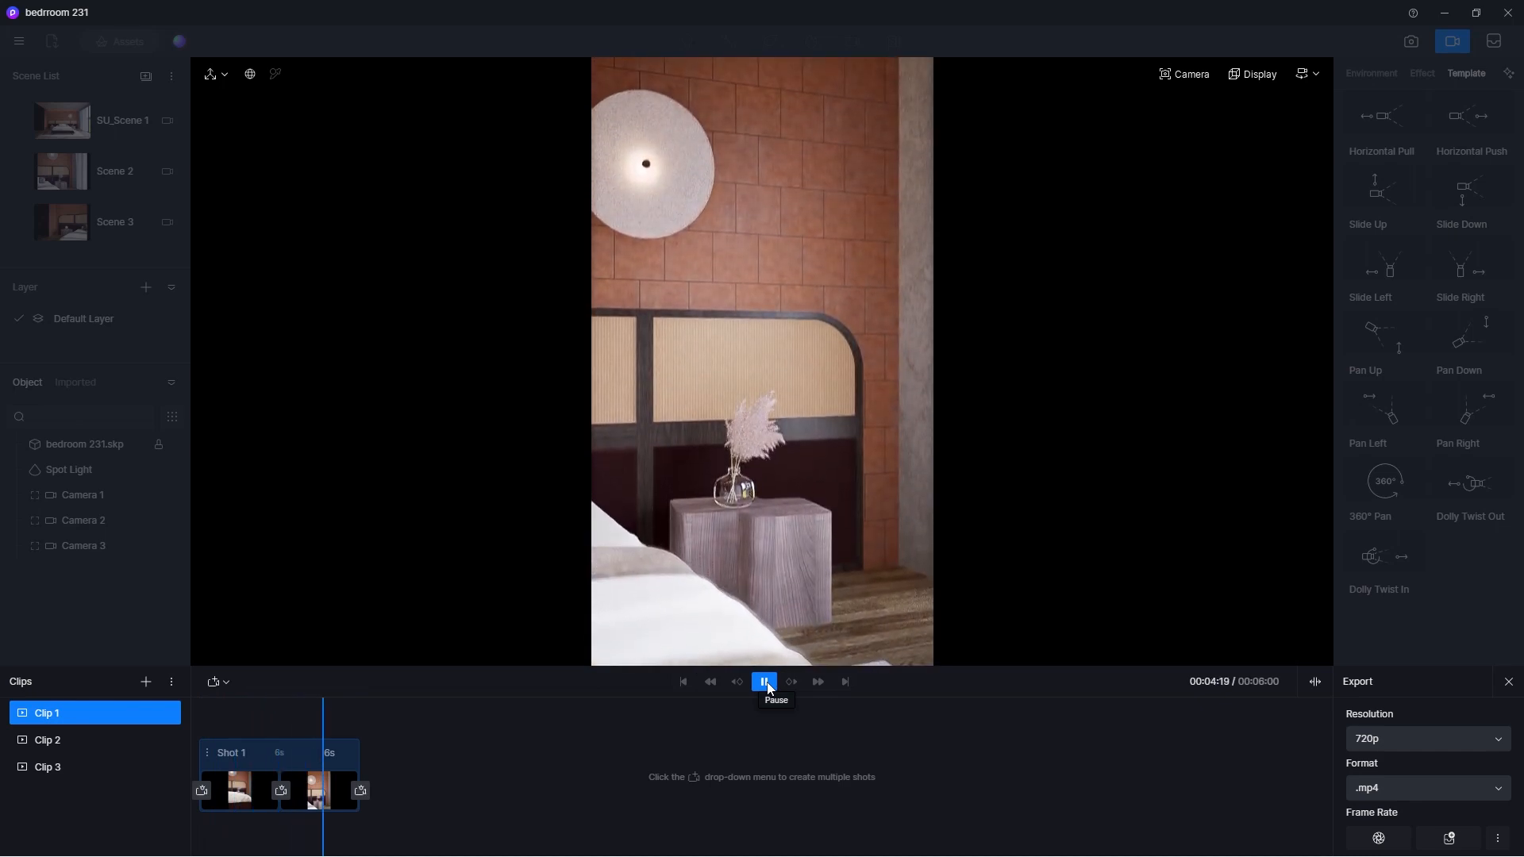
left_click(68, 740)
left_click(765, 682)
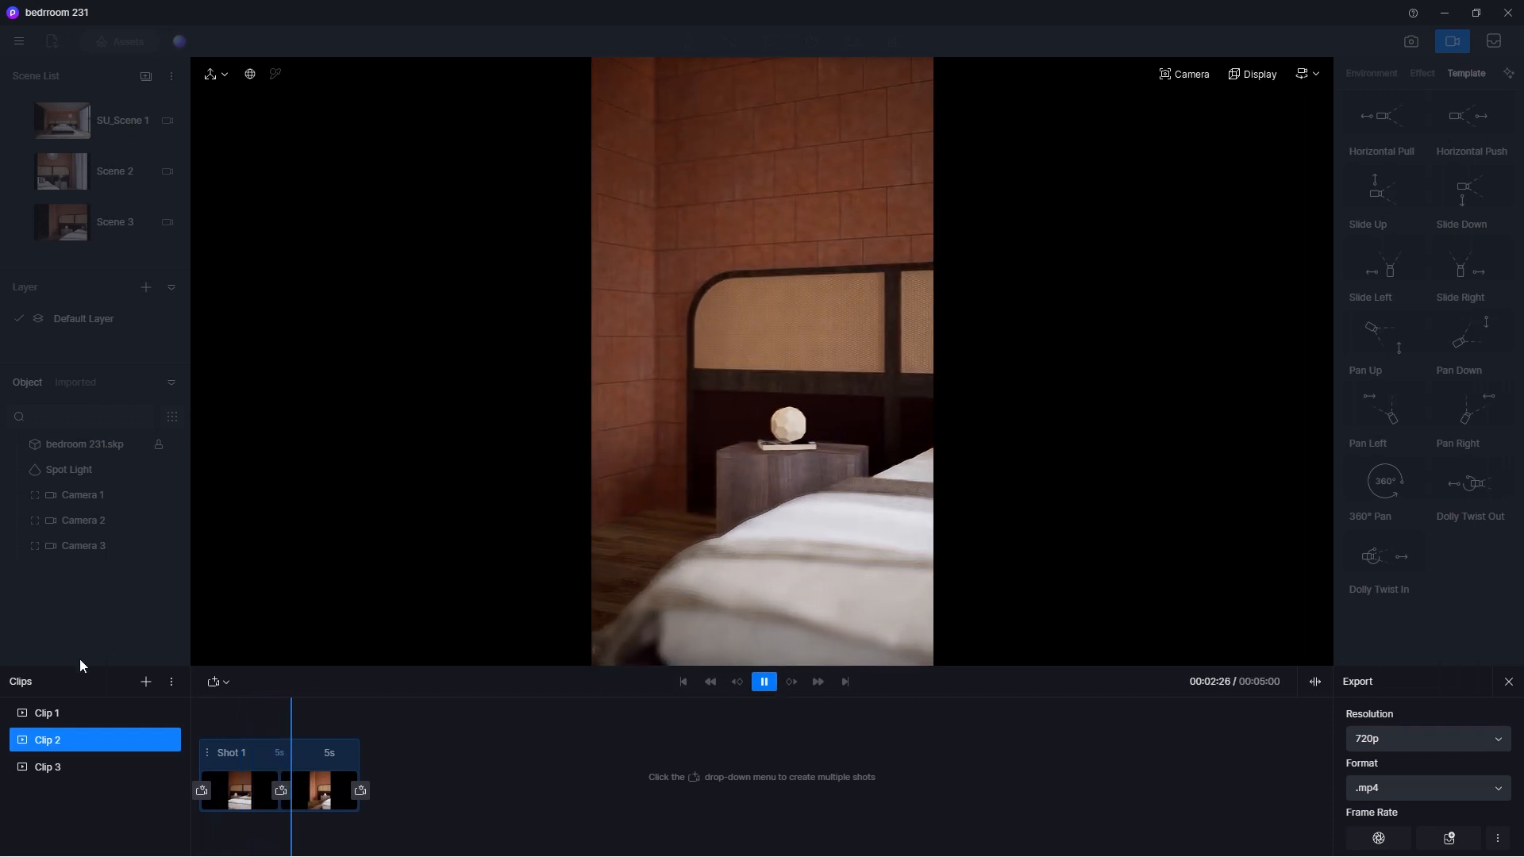
left_click(72, 764)
left_click(764, 682)
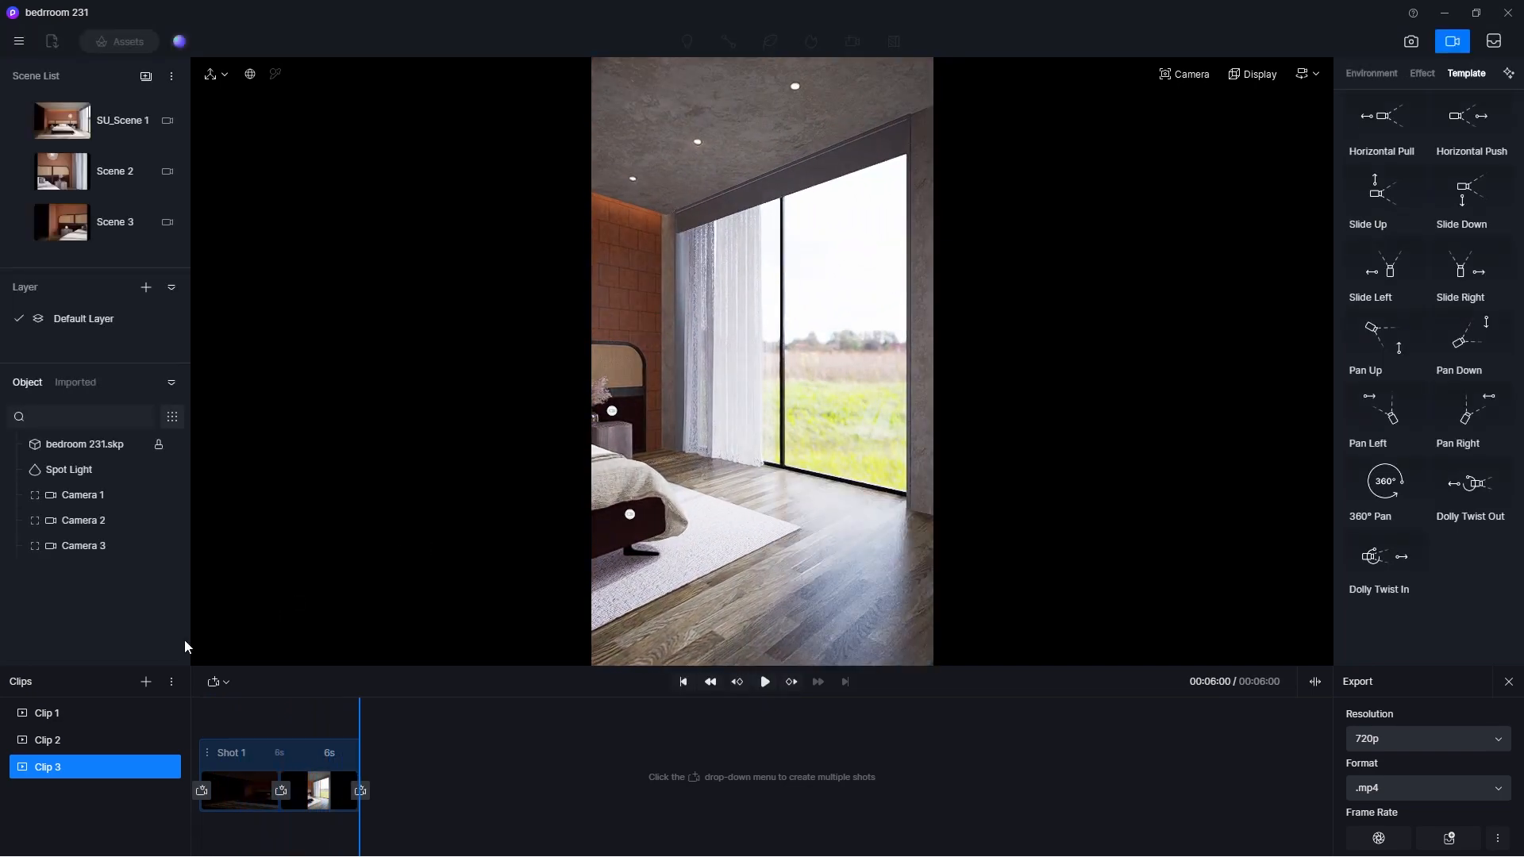
Step: Set the export resolution to 2K for Clip 1, with .mp4 format, and add the clip to the render queue
left_click(62, 711)
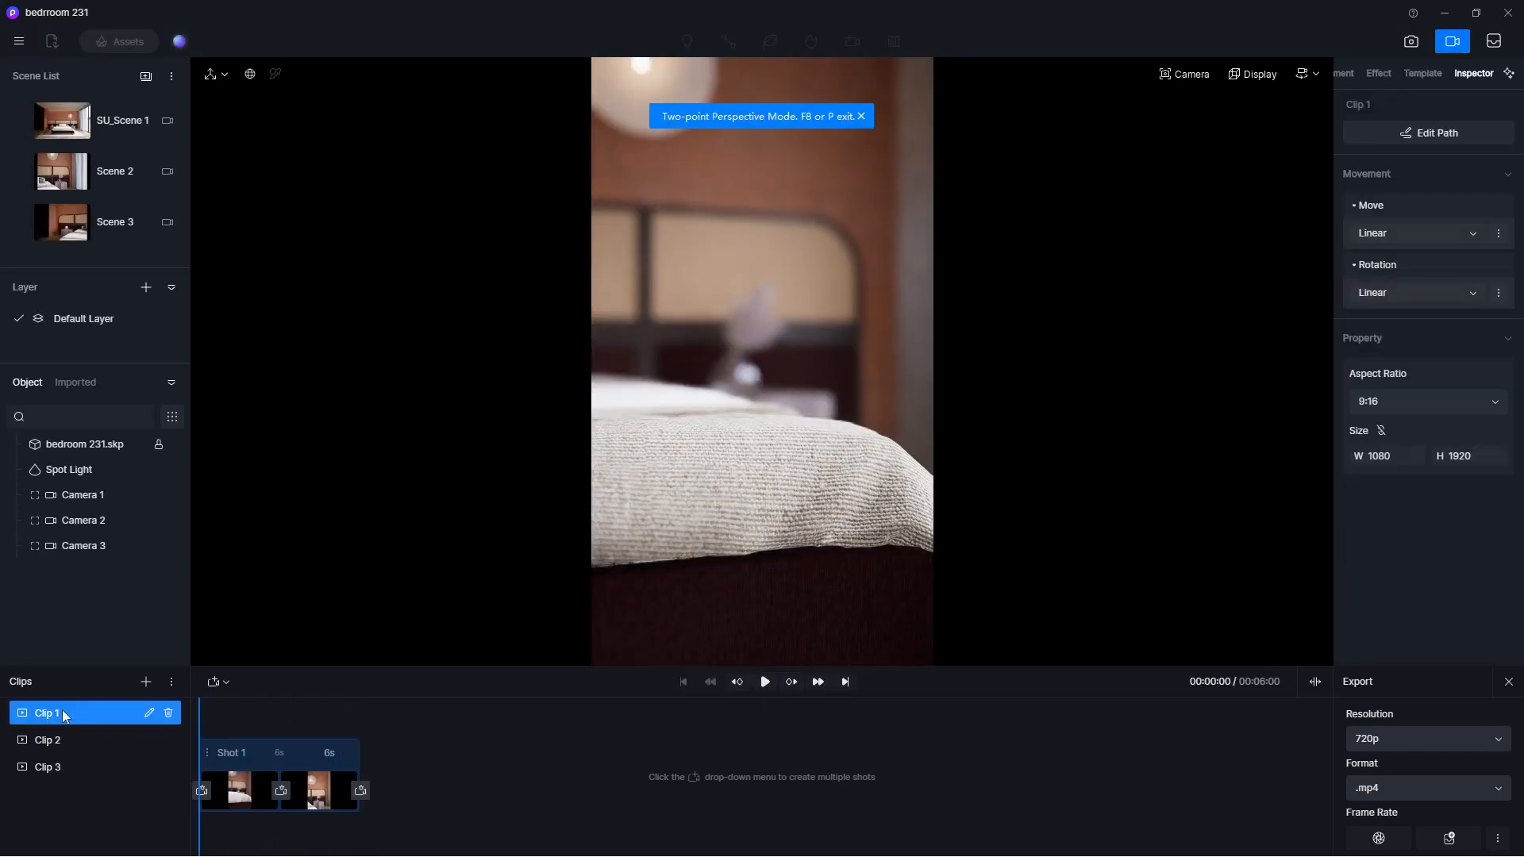
left_click(1436, 737)
left_click(1410, 787)
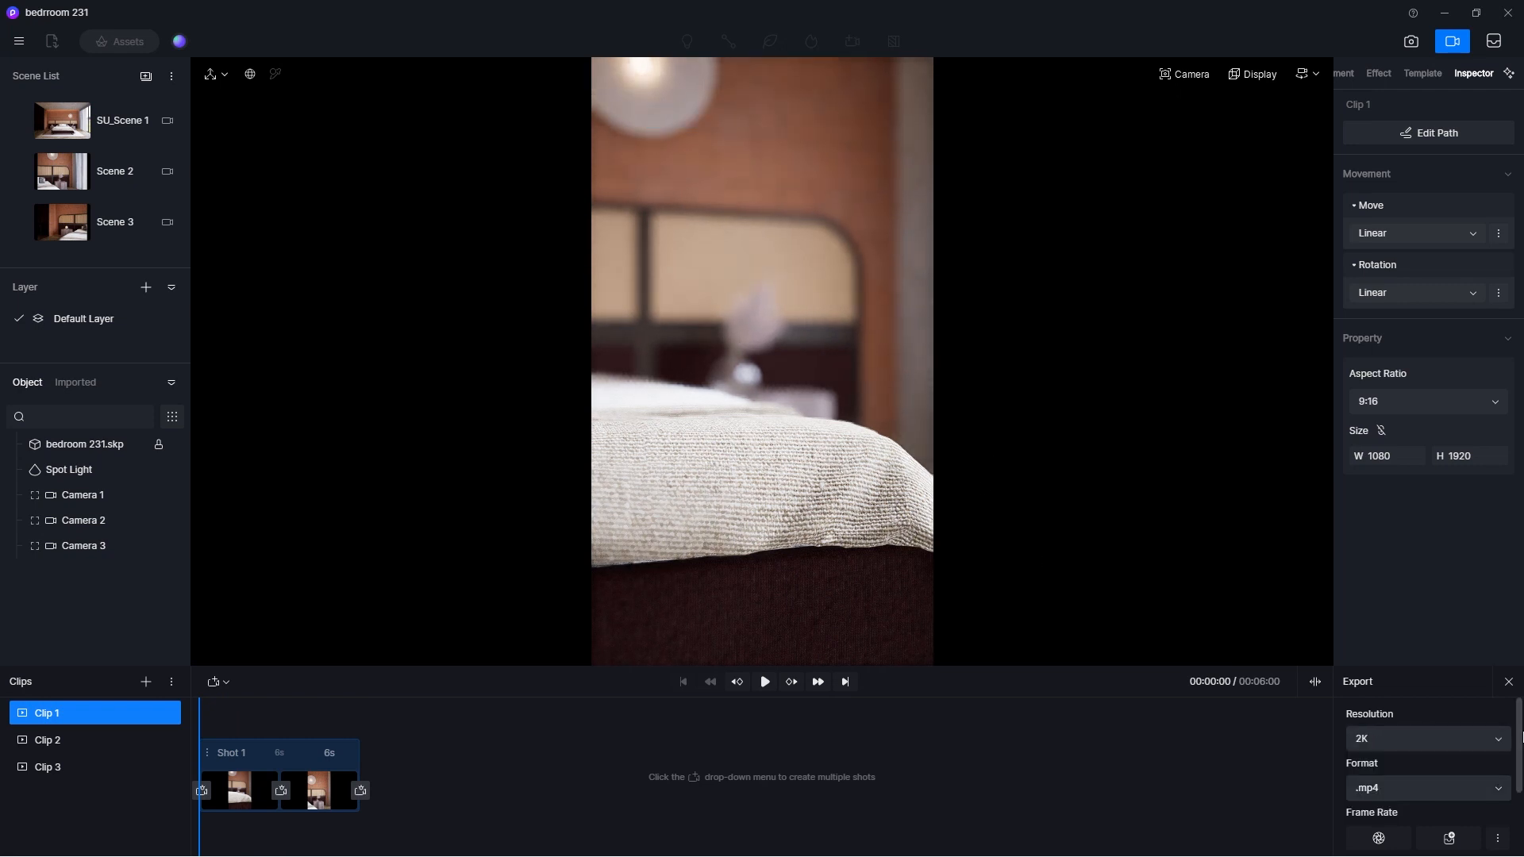
scroll(1520, 760, "down", 1)
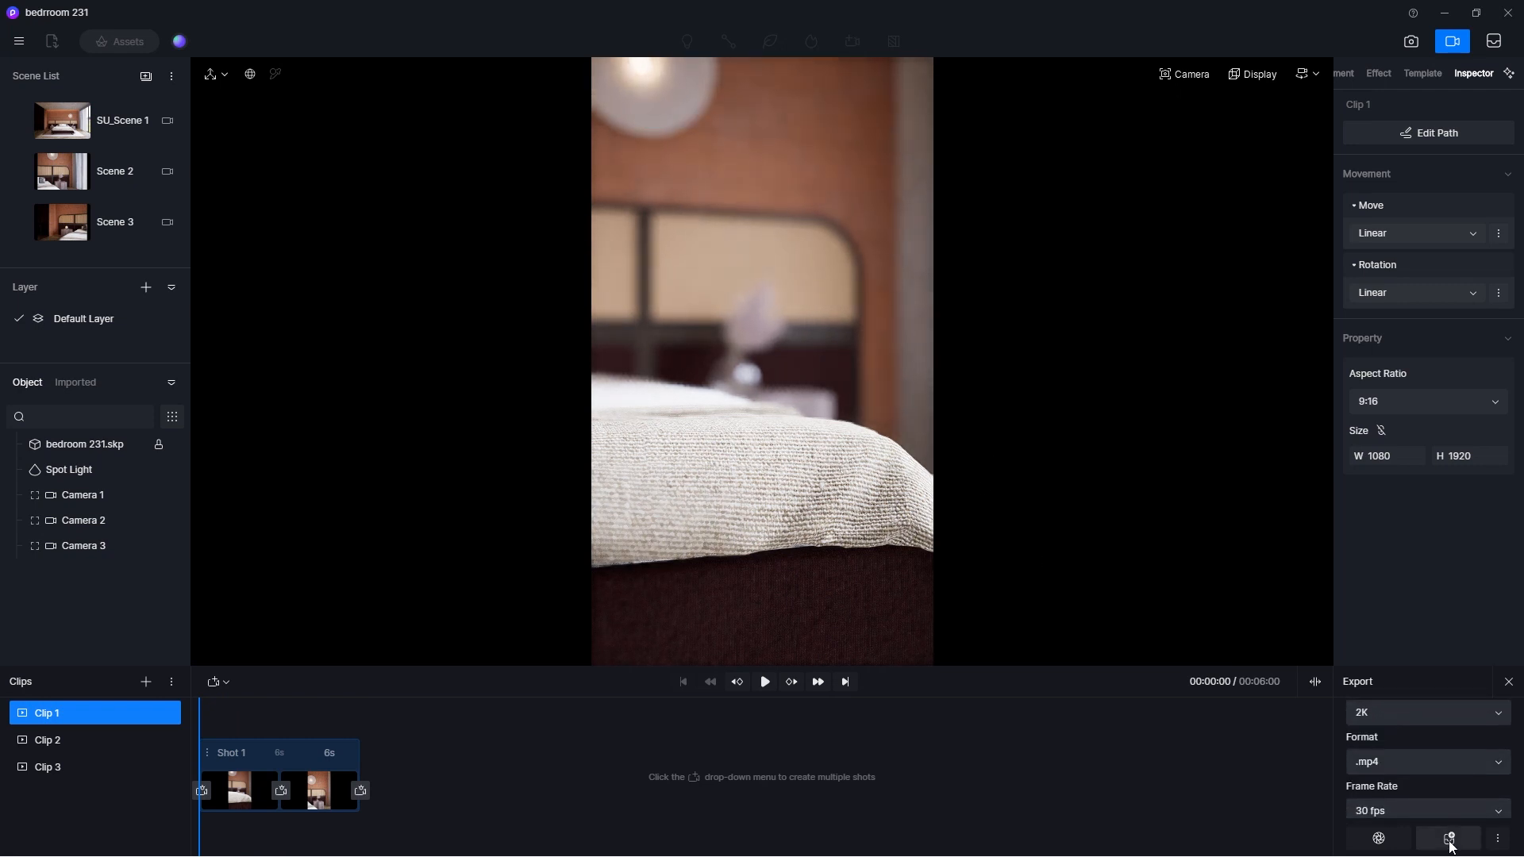
Step: Add Clip 2 and Clip 3 to the render queue with the 2K .mp4 export settings
left_click(61, 741)
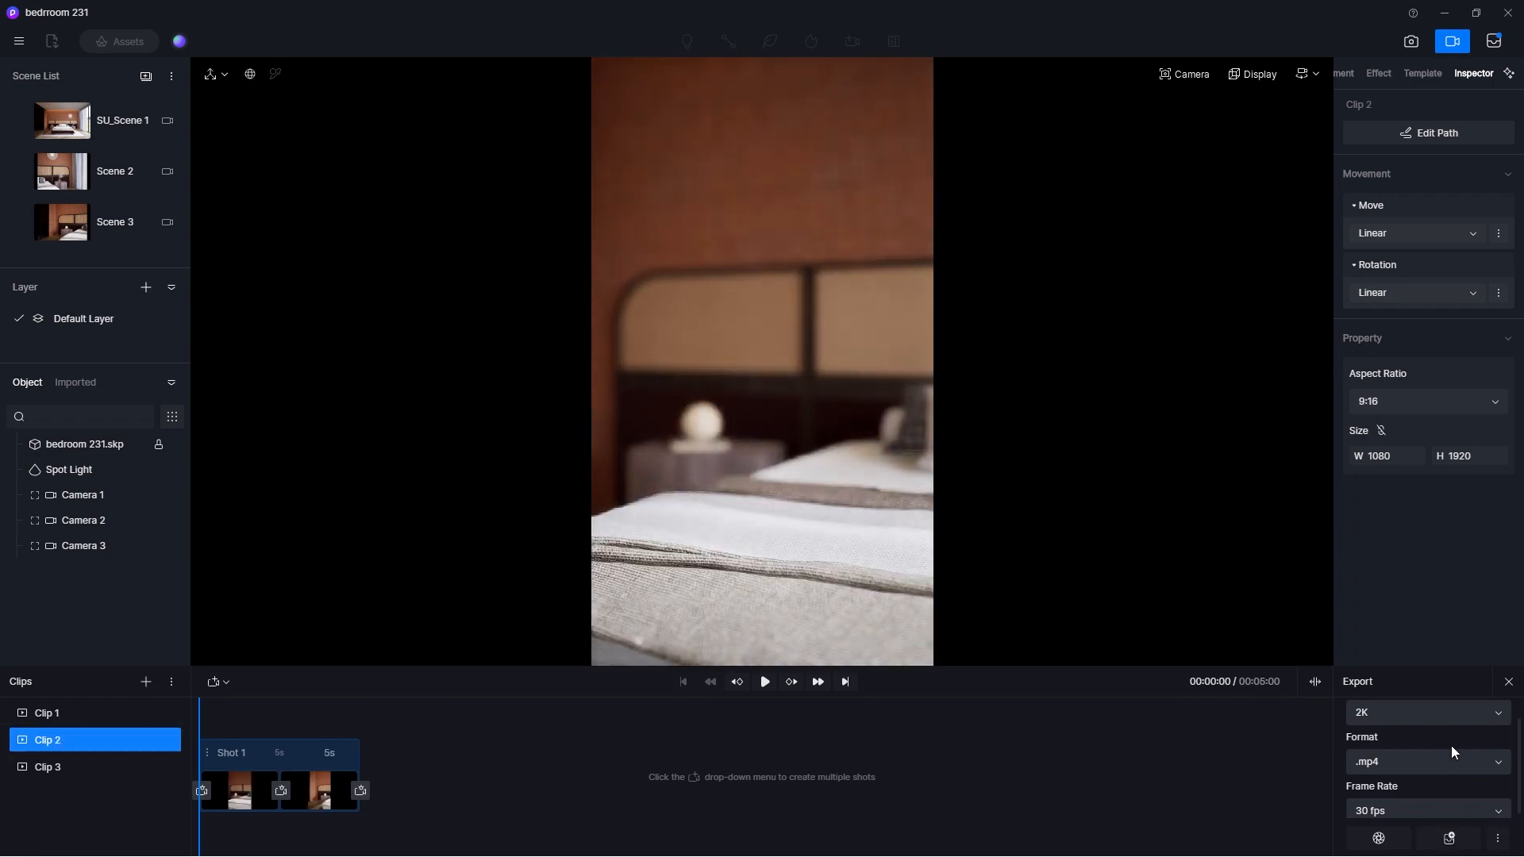
left_click(60, 773)
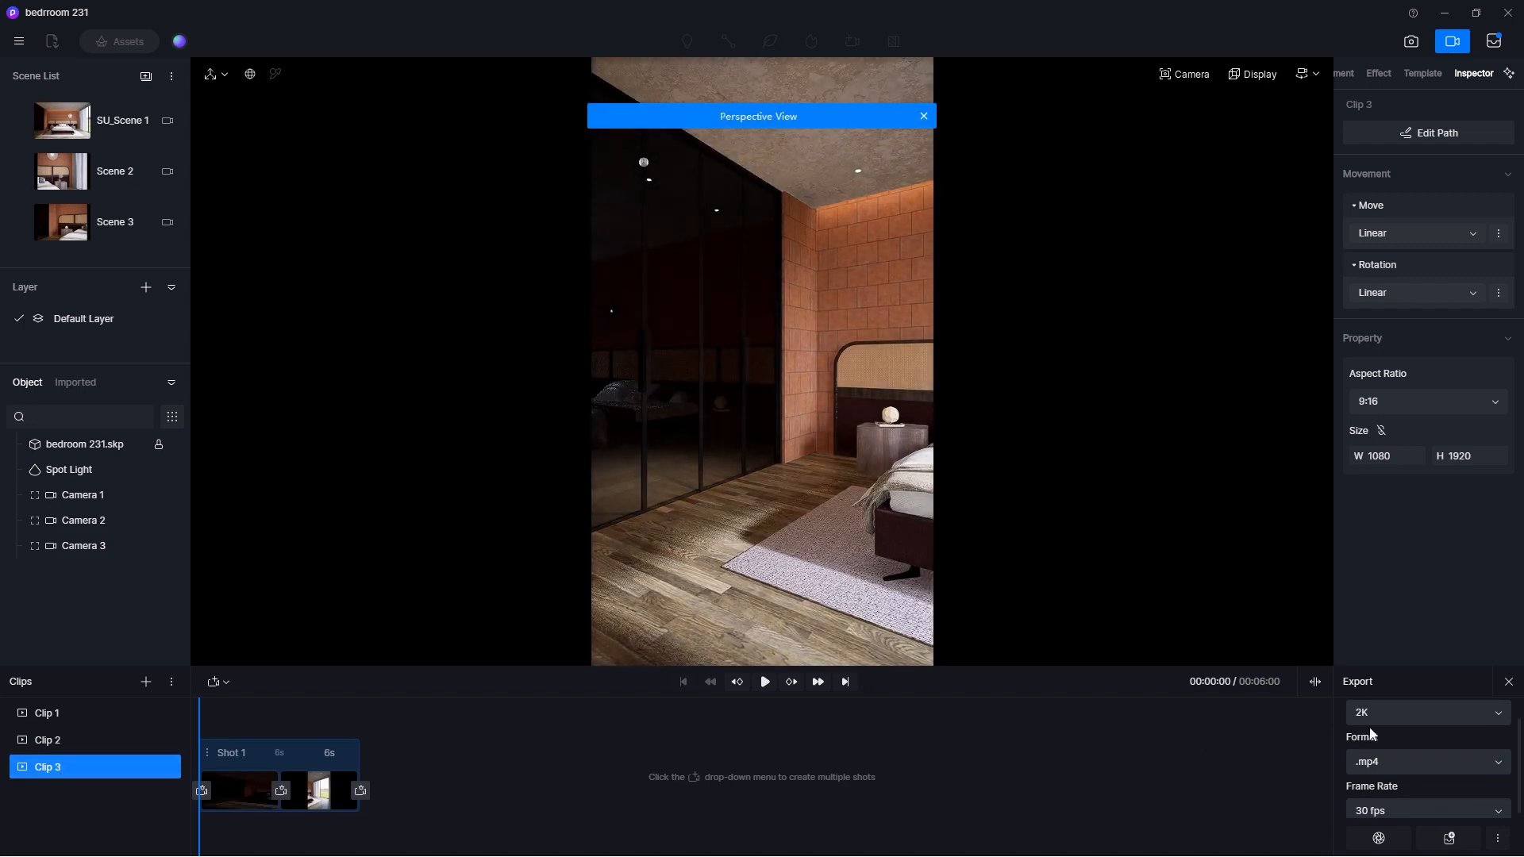
left_click(1446, 835)
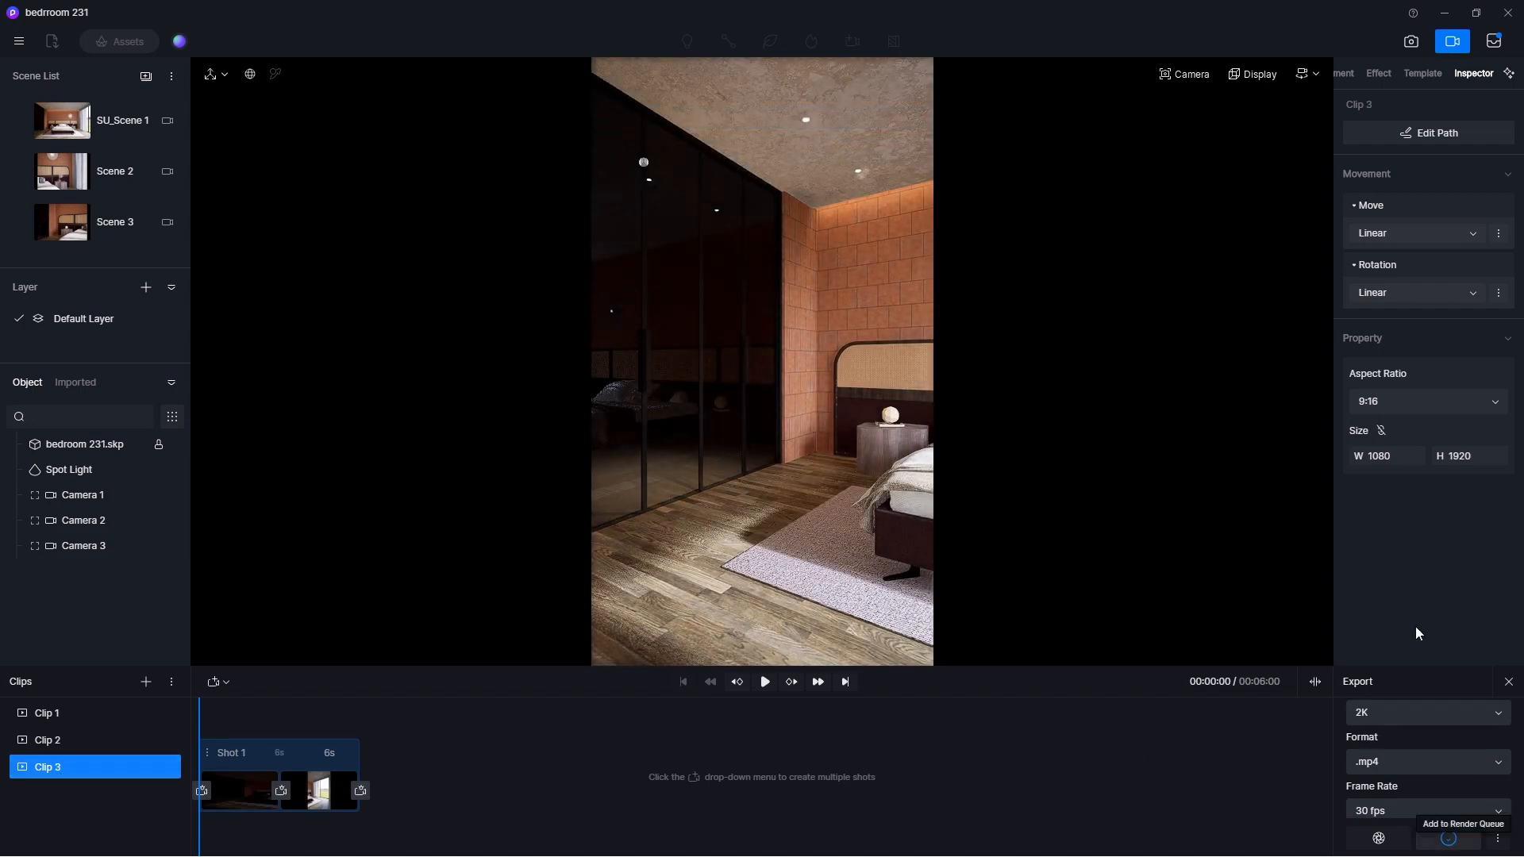
Step: Select all three pending clips in the render queue with auto-close after rendering enabled
left_click(1493, 42)
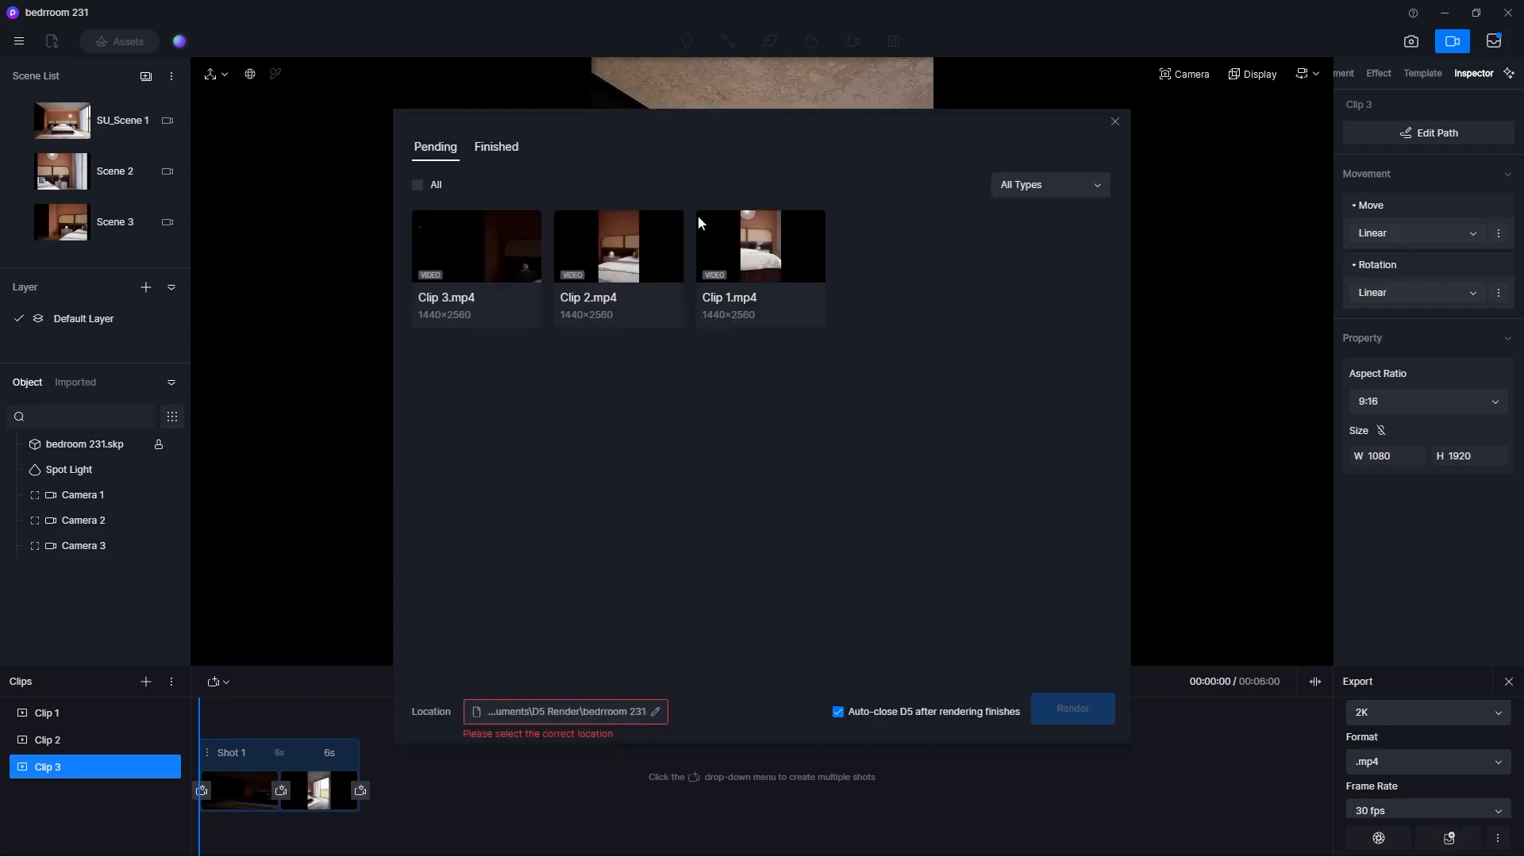
left_click(418, 187)
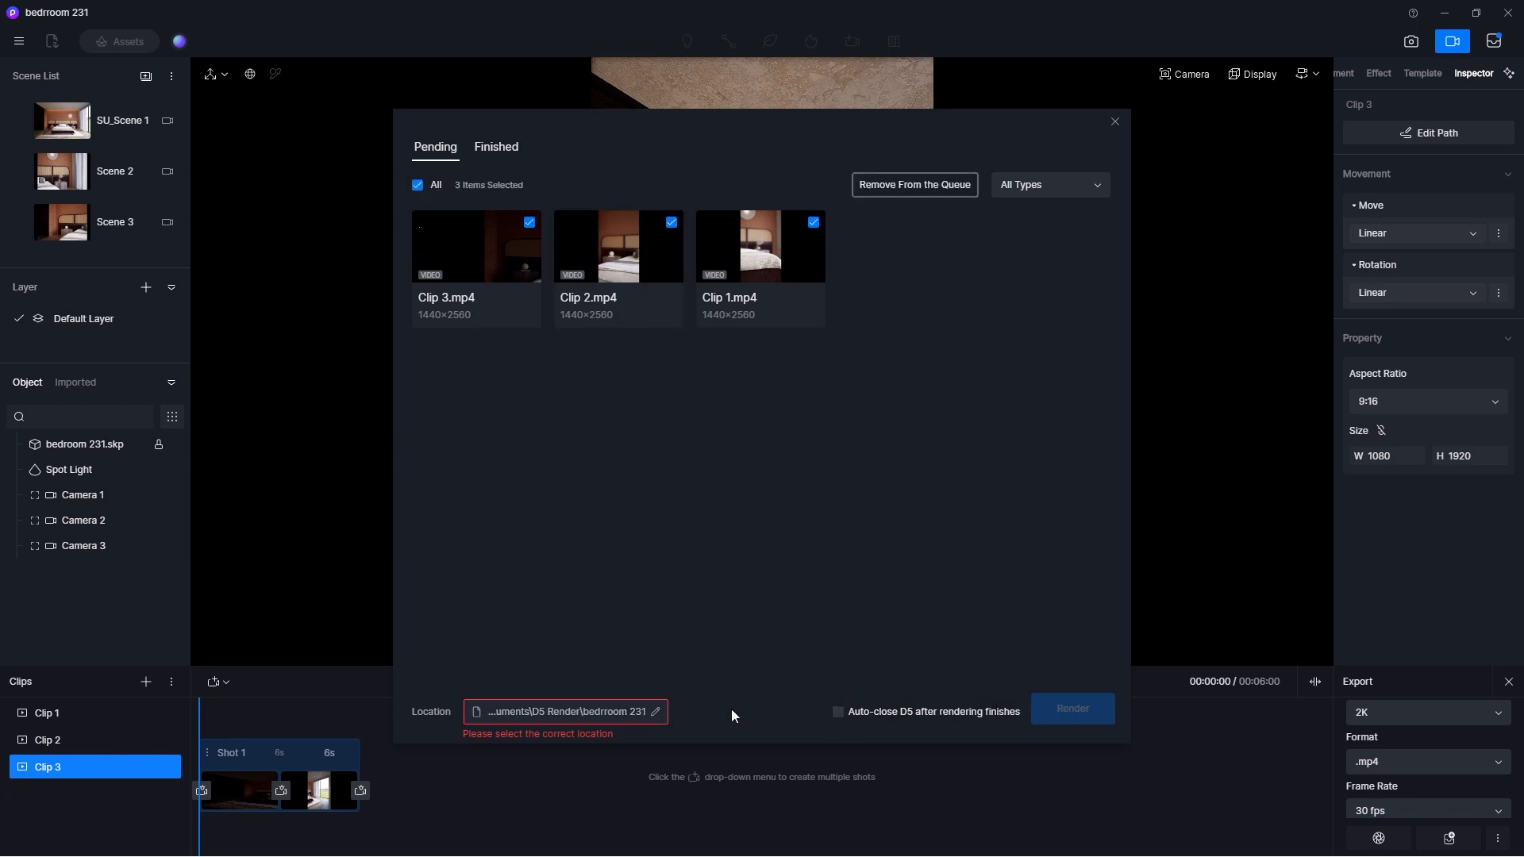
left_click(839, 712)
Step: Set the save location to the output folder in E:\Bahan yt\#231 bedoom and start rendering the selected clips
left_click(655, 711)
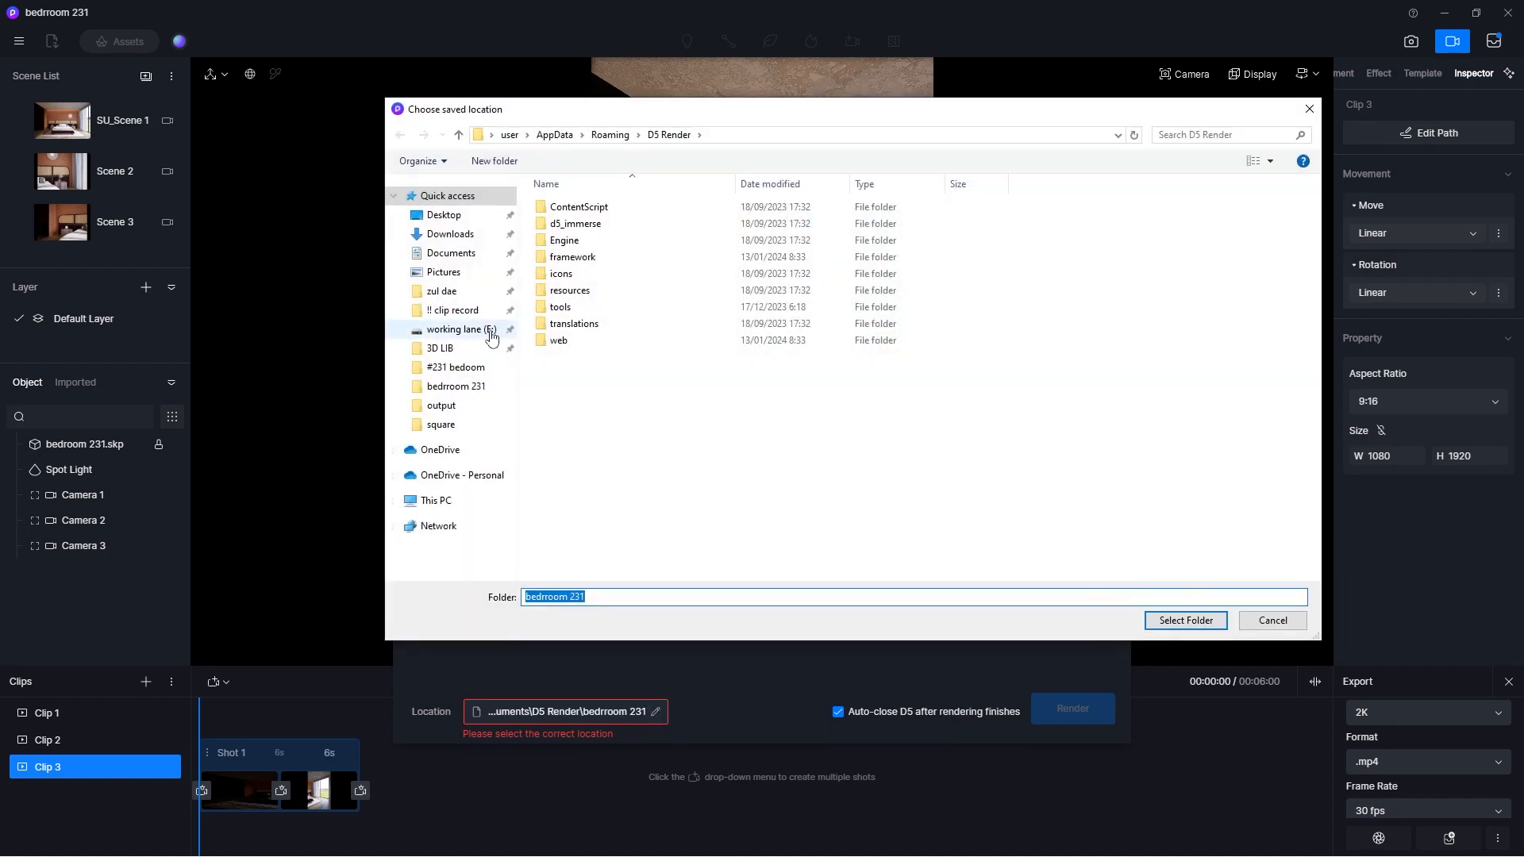
left_click(440, 405)
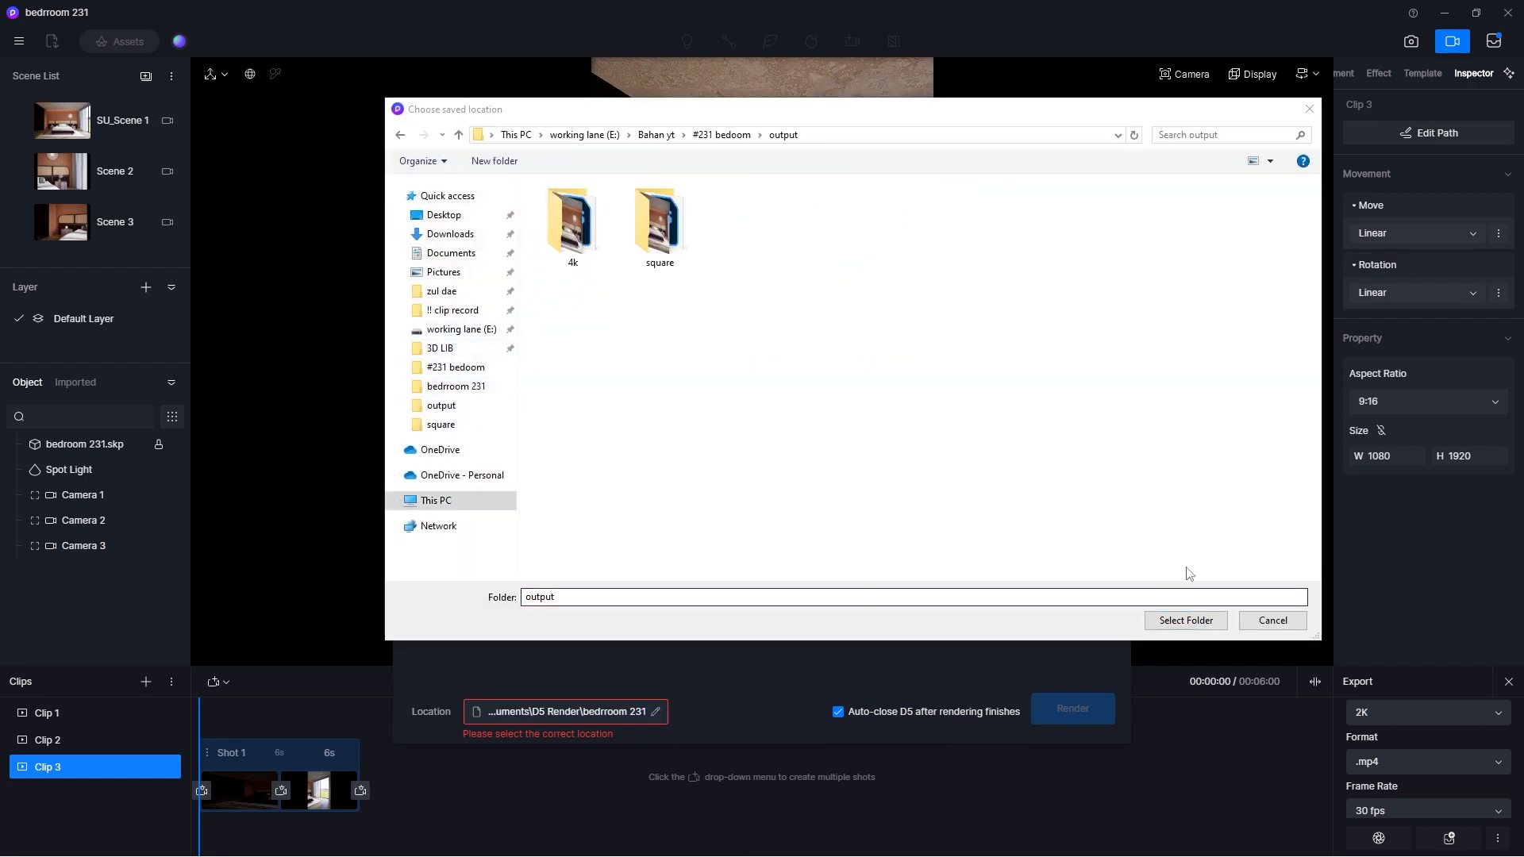
left_click(1185, 620)
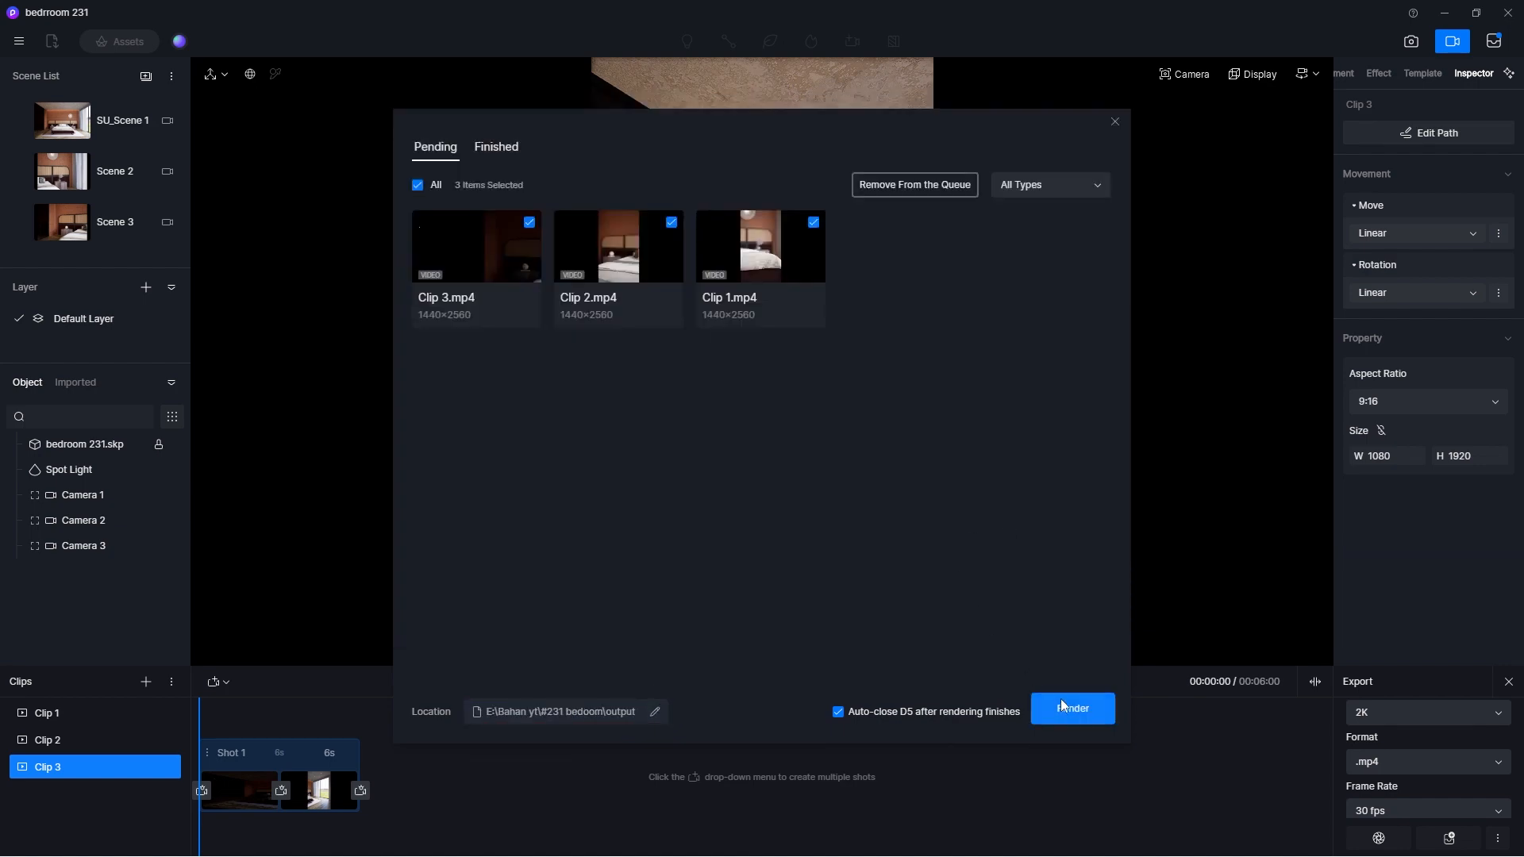
left_click(1066, 709)
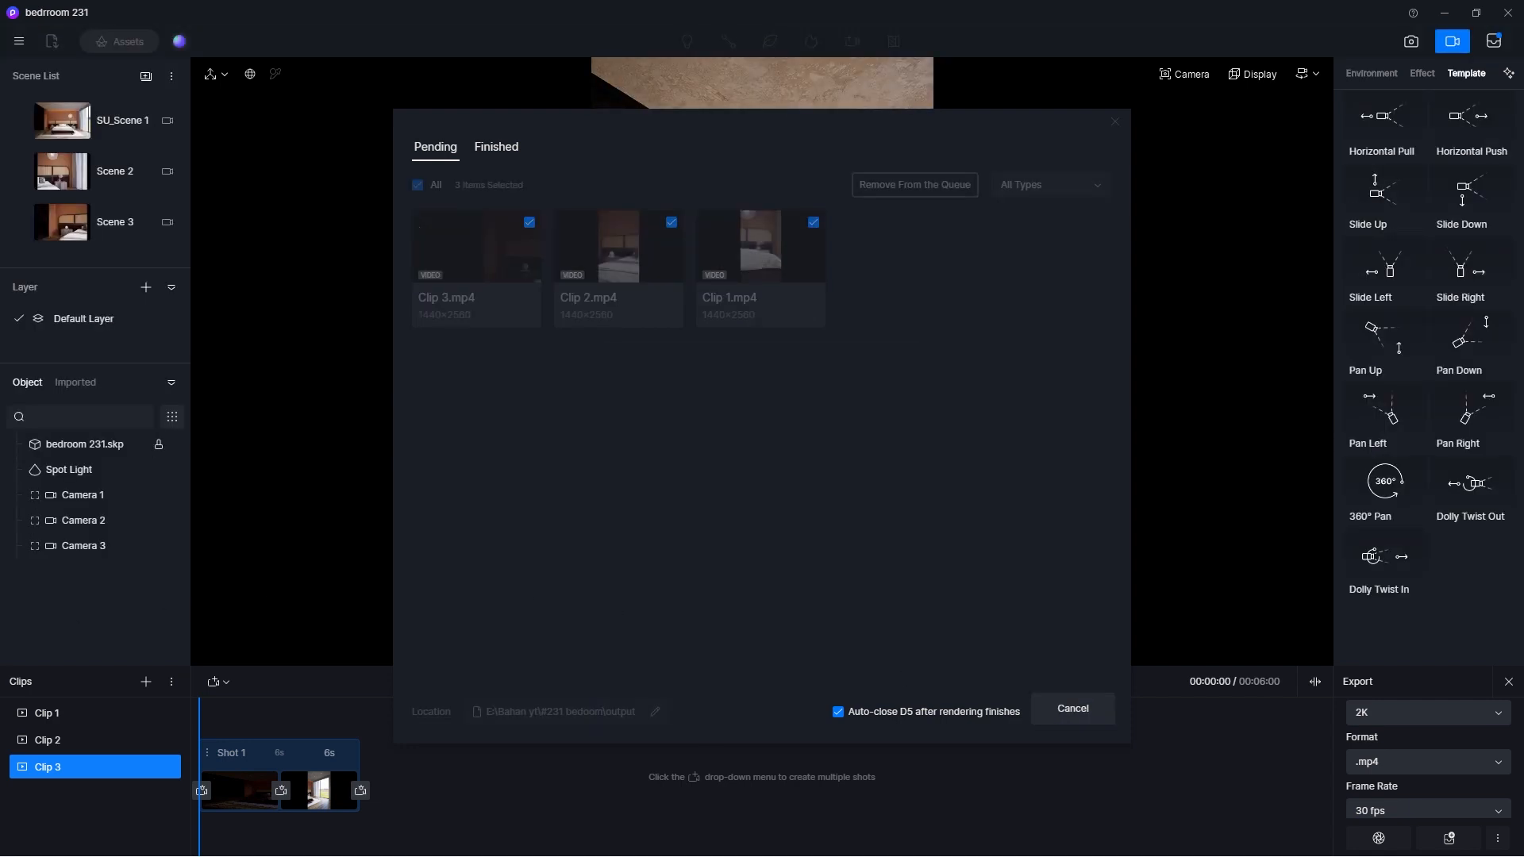